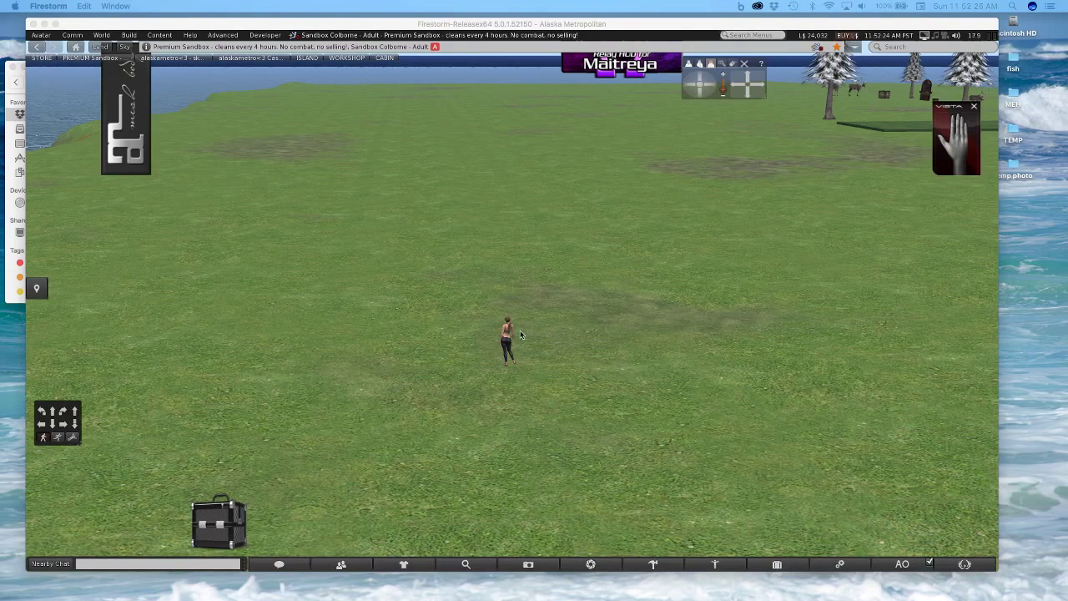
key(Left)
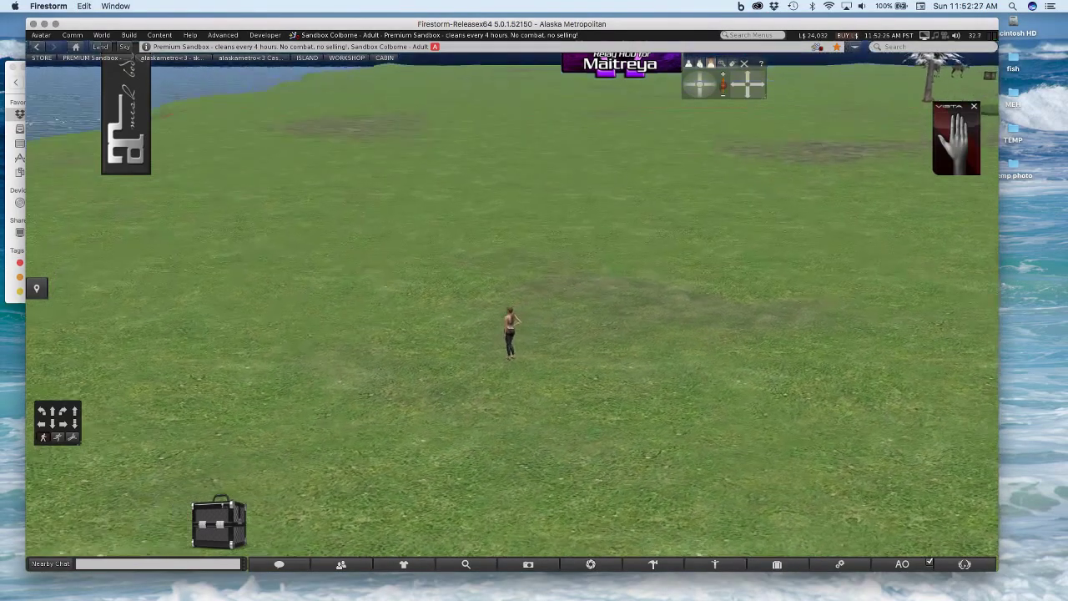
key(Escape)
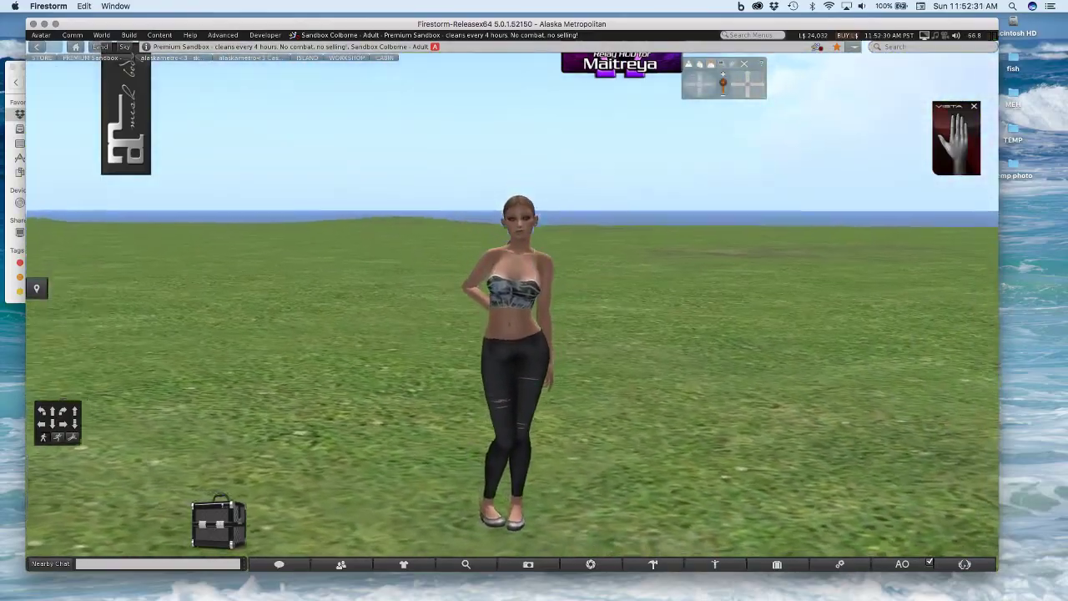
key(Left)
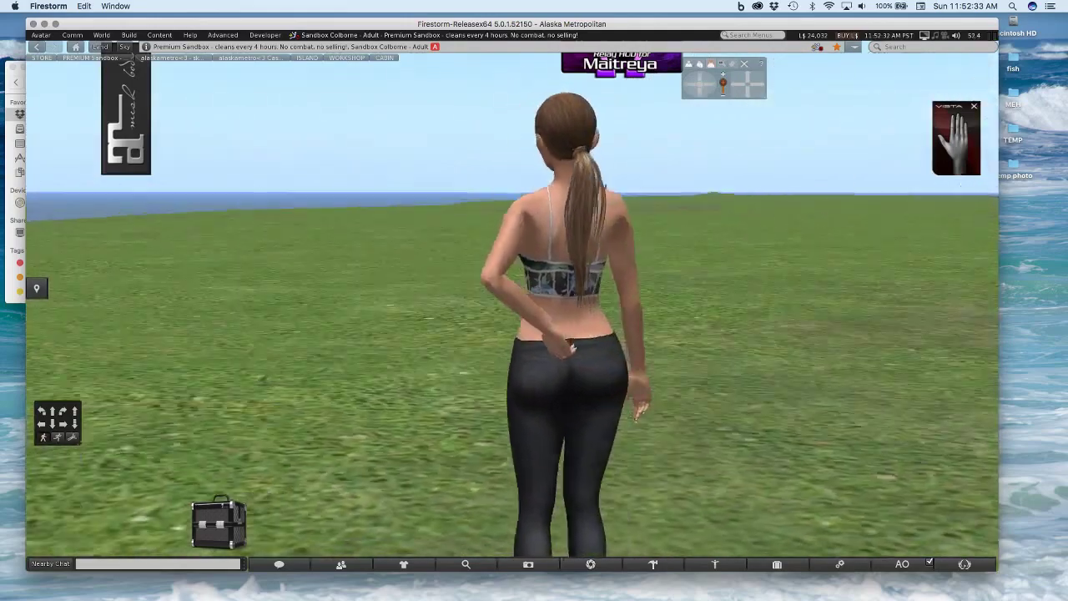
key(Left)
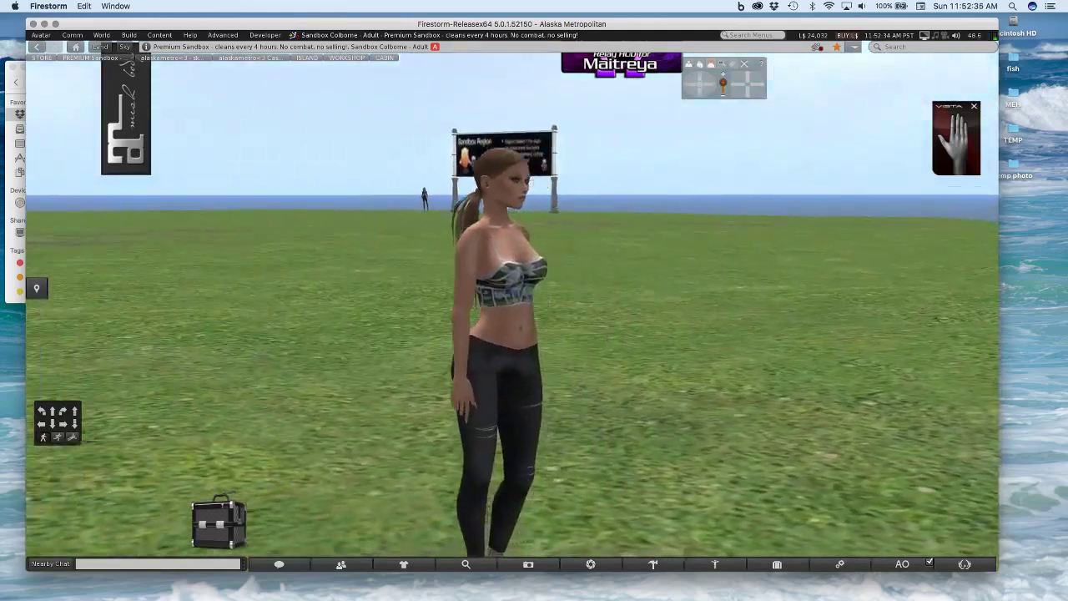
key(Left)
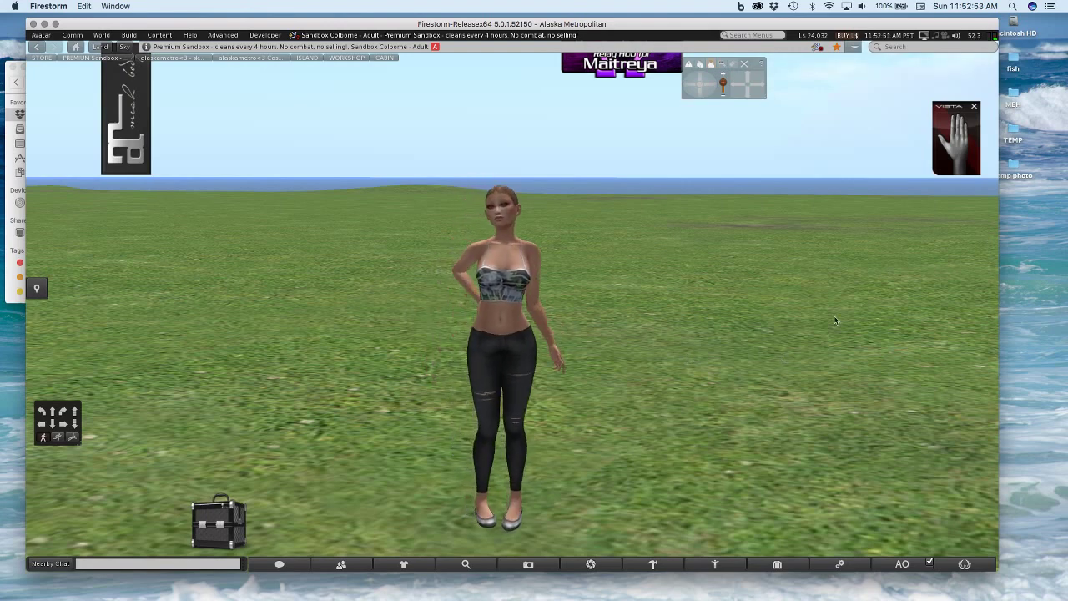
mouse_move(895, 582)
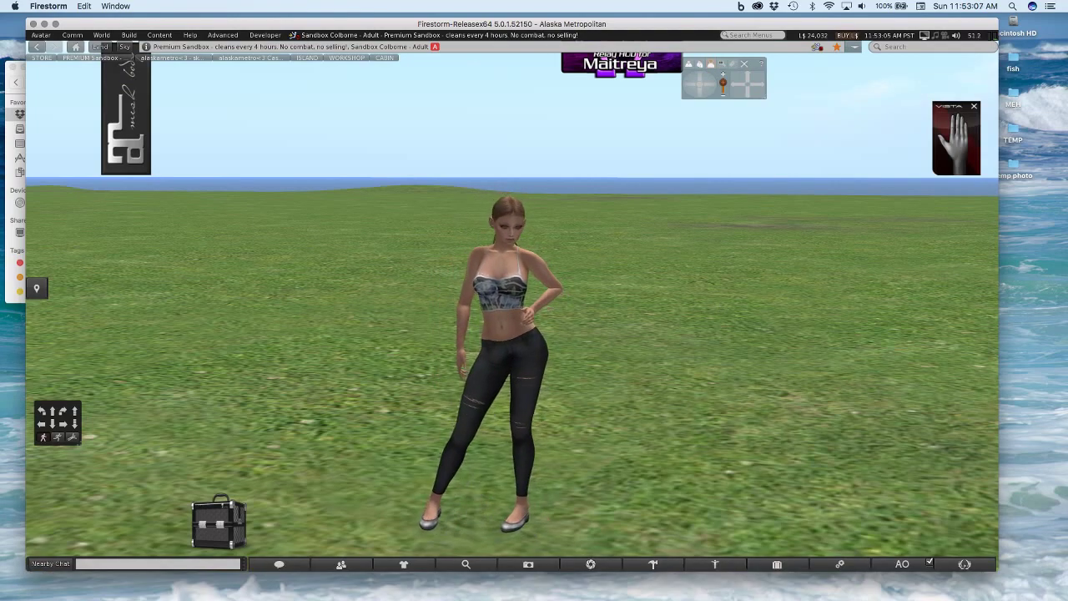
key(super+Tab)
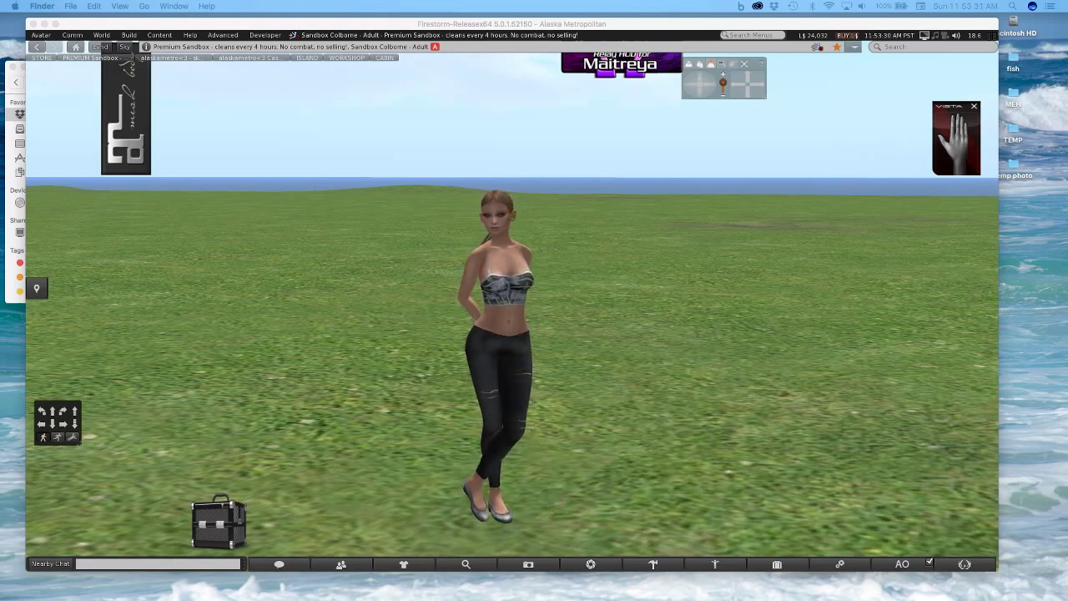
key(Right)
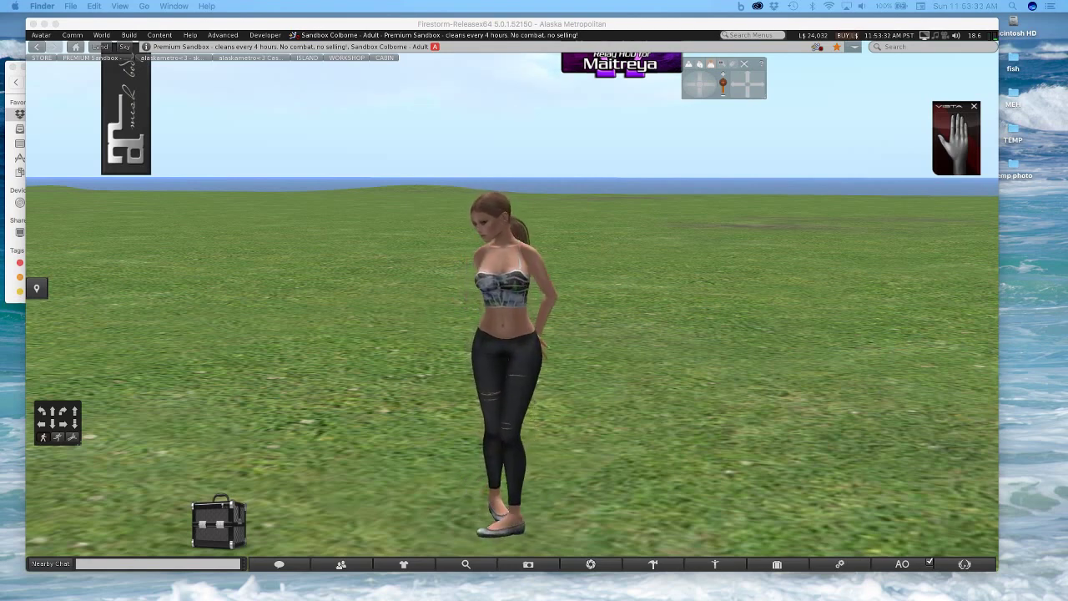
key(Up)
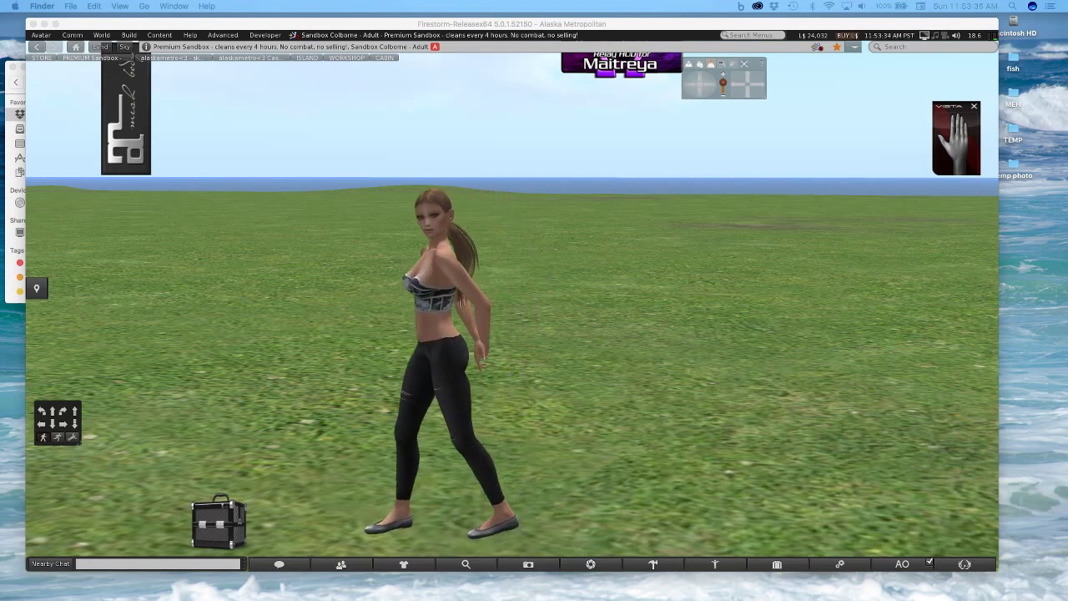
click(665, 317)
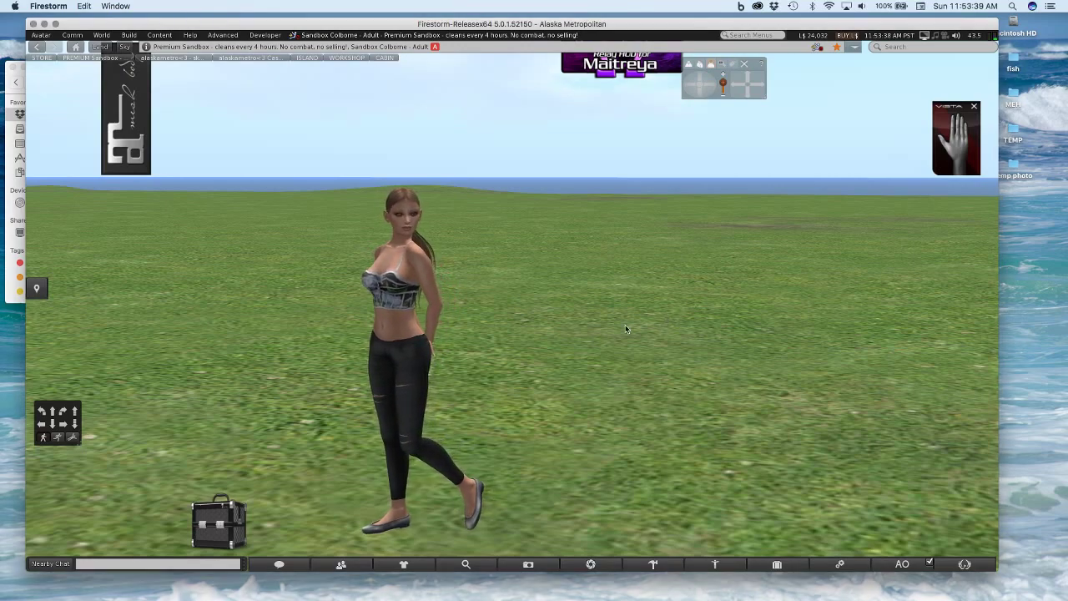
key(Left)
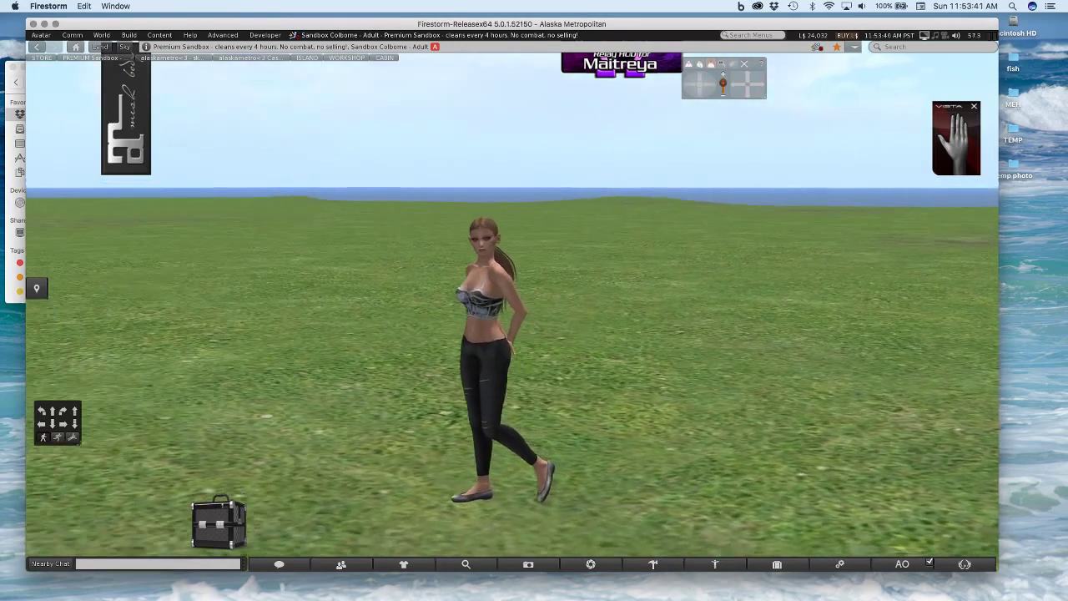
key(Left)
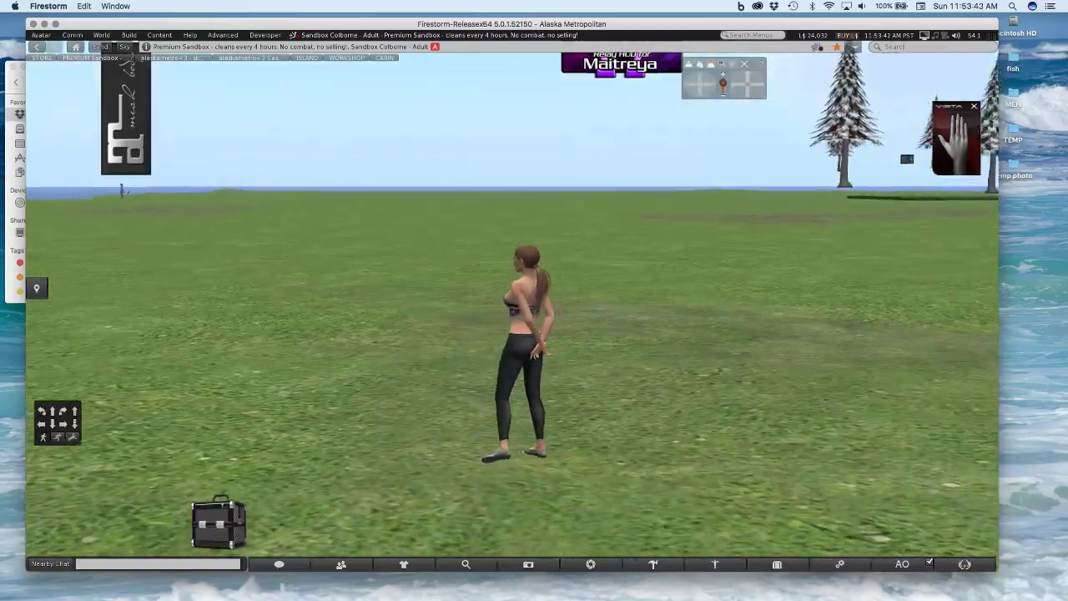
key(Left)
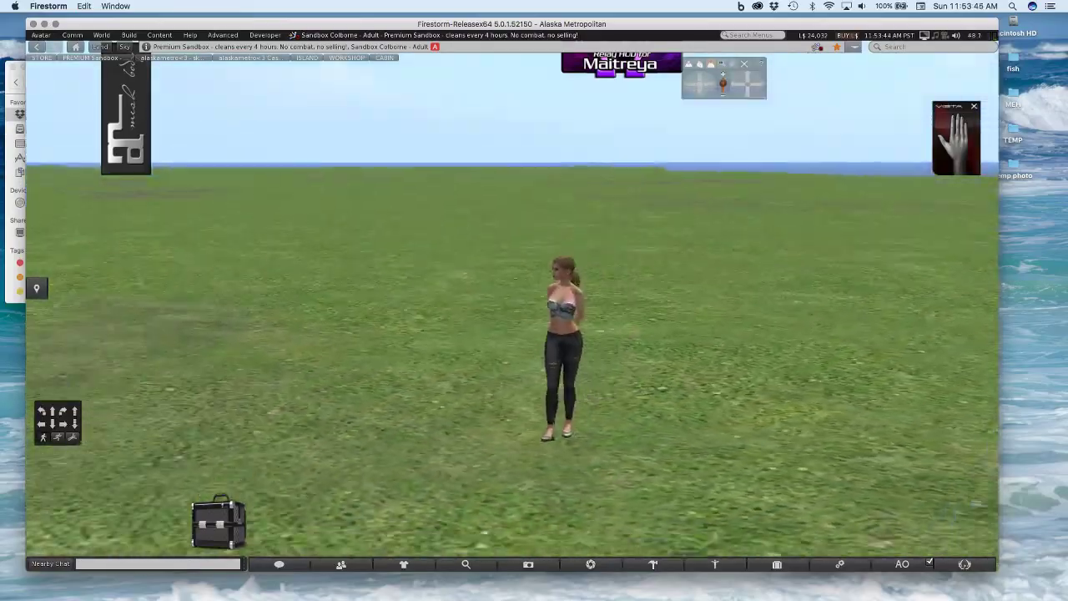
key(Left)
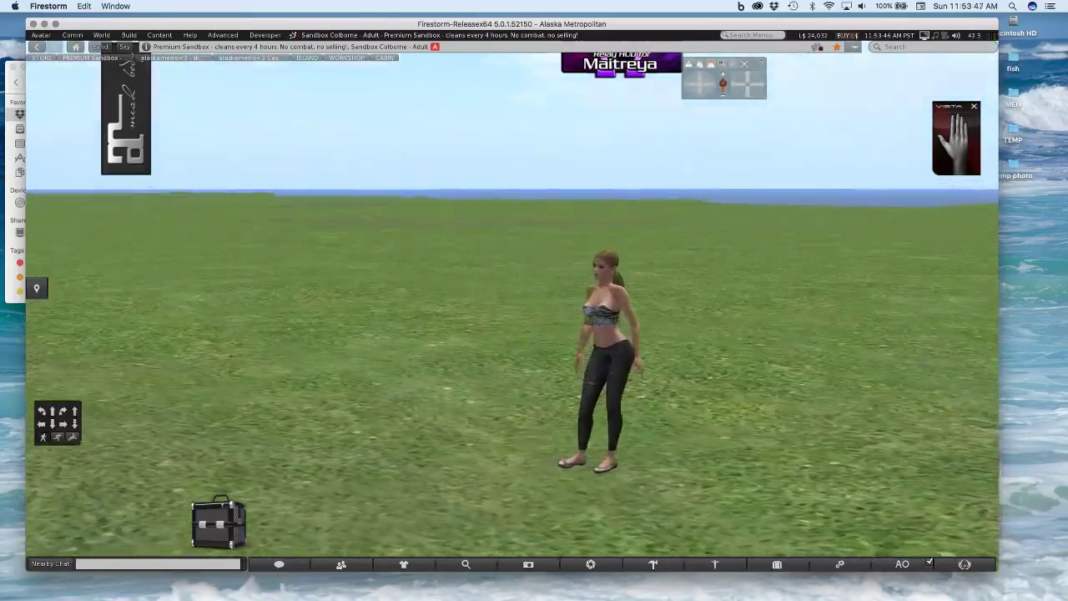
Create a box primitive on the open grass near the avatar
key(Up)
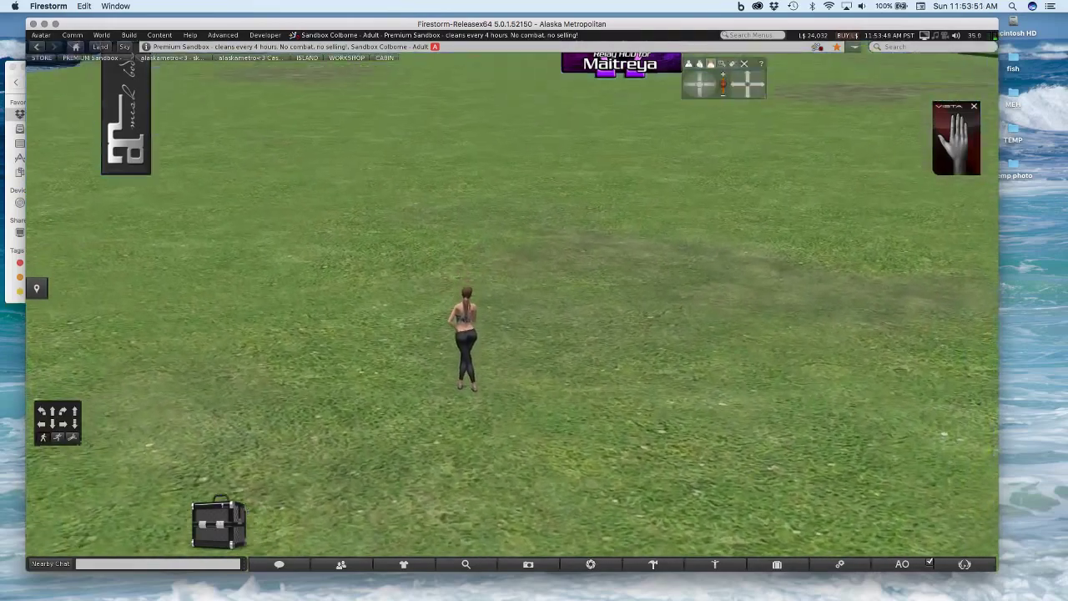
key(Up)
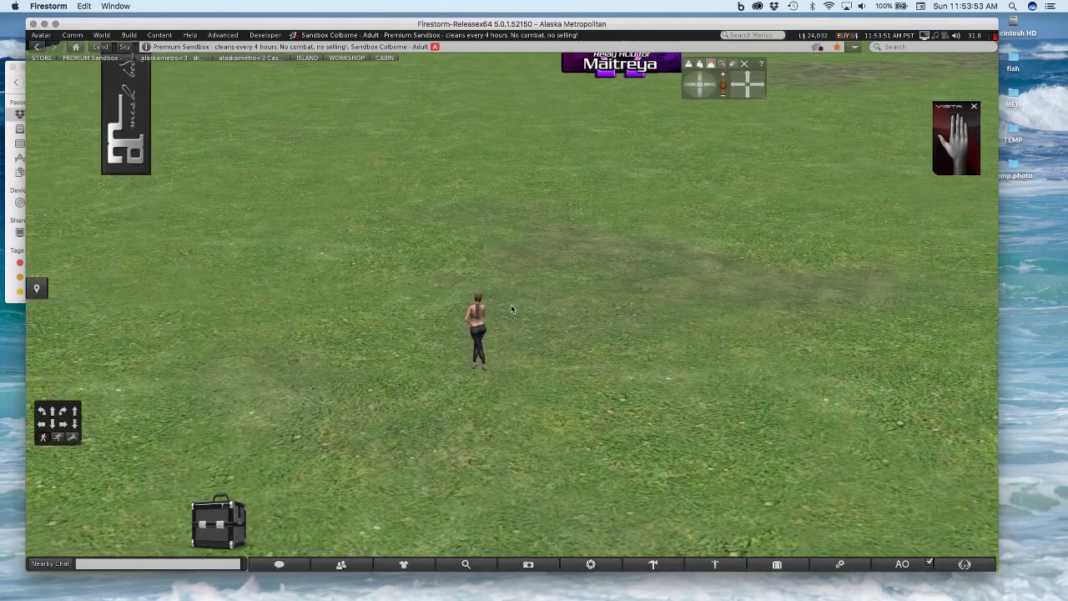
key(ctrl+b)
click(336, 196)
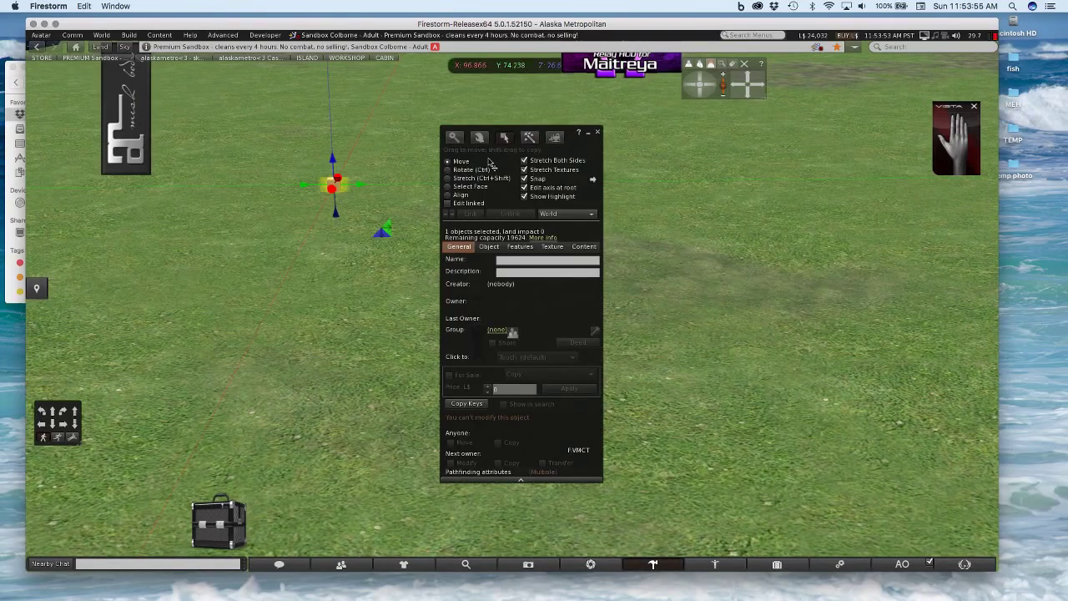
key(ctrl+shift)
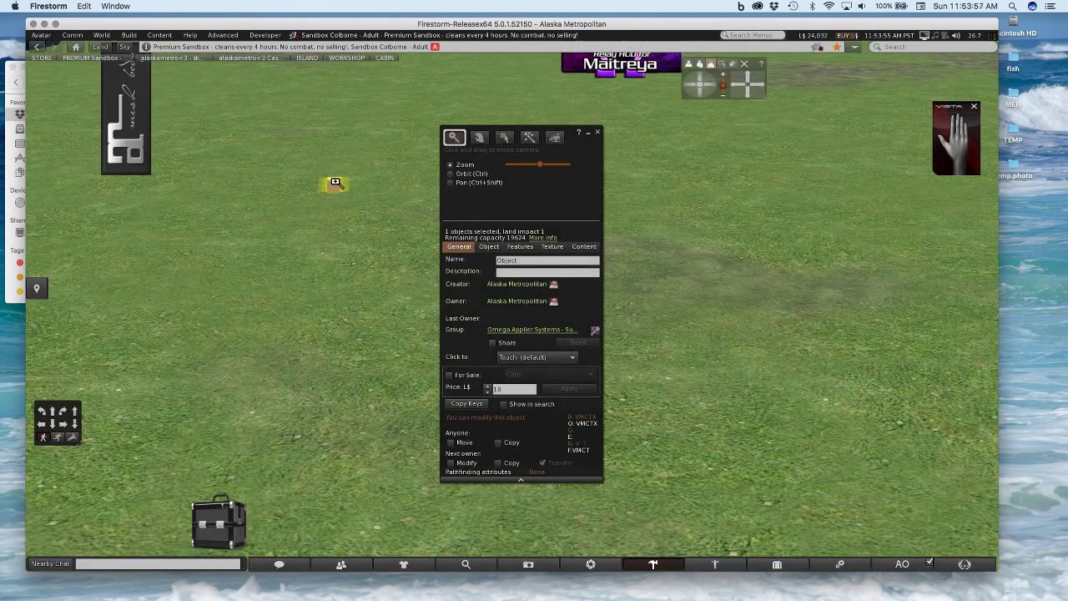
Stretch the new box along its Y axis into a beam about 20.4 m long
key(ctrl+b)
key(ctrl+b)
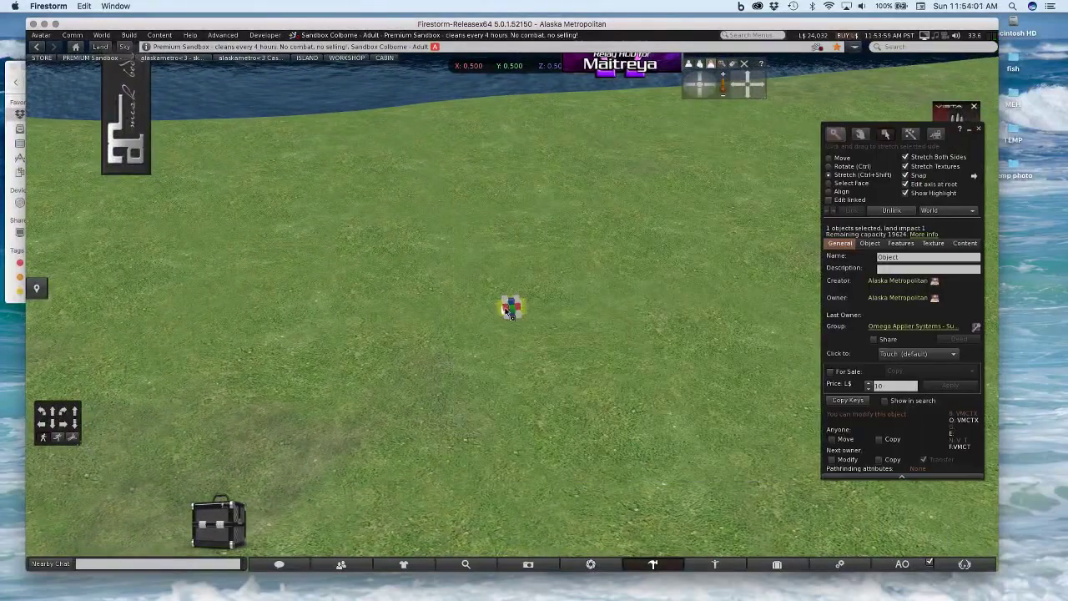
key(ctrl+b)
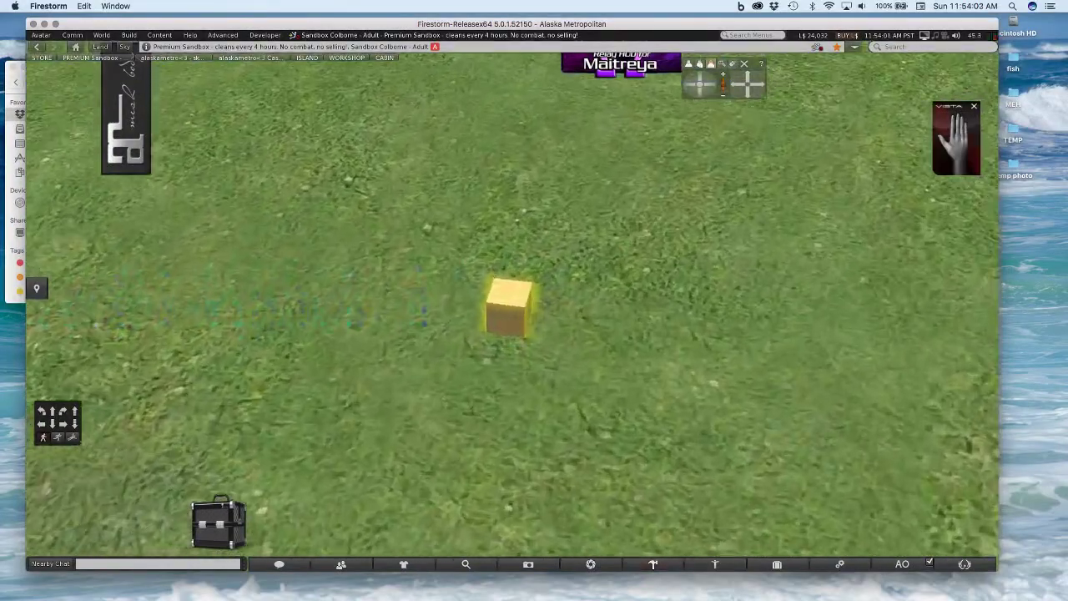
key(ctrl+b)
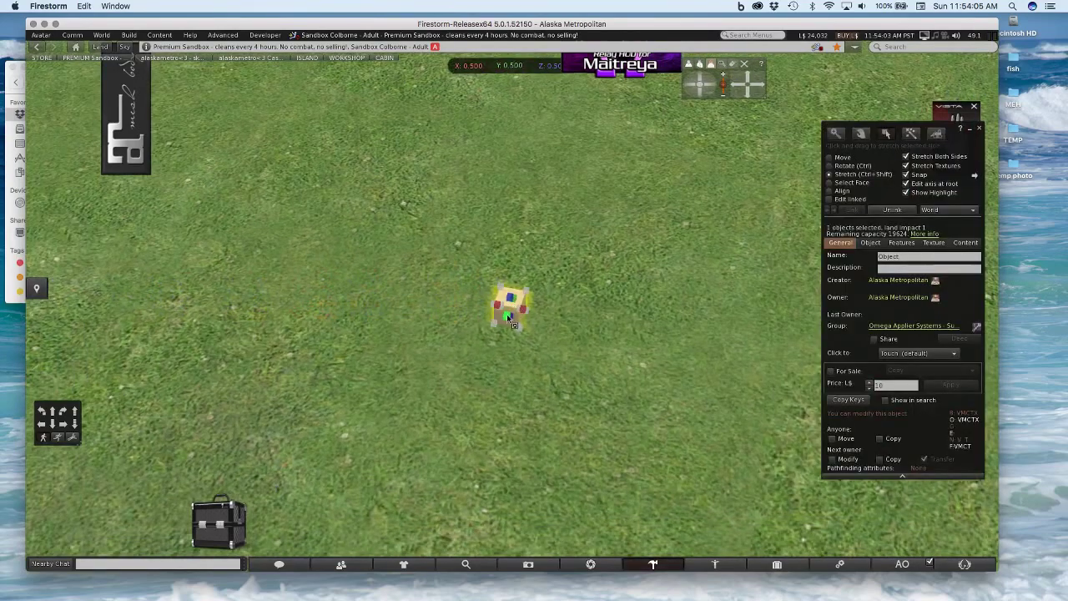
drag(509, 317, 425, 535)
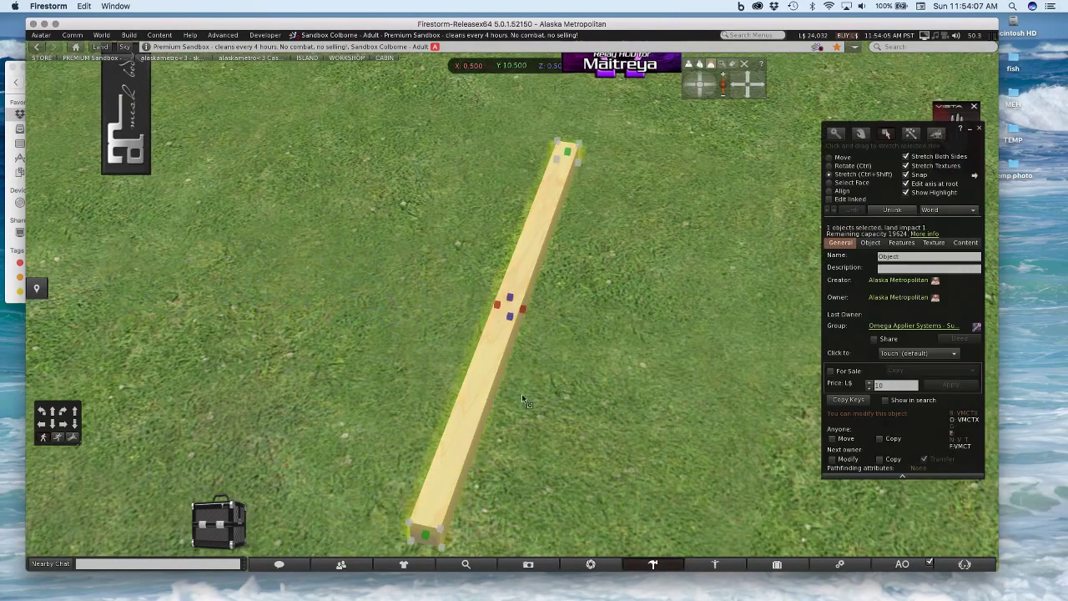
drag(523, 400, 513, 313)
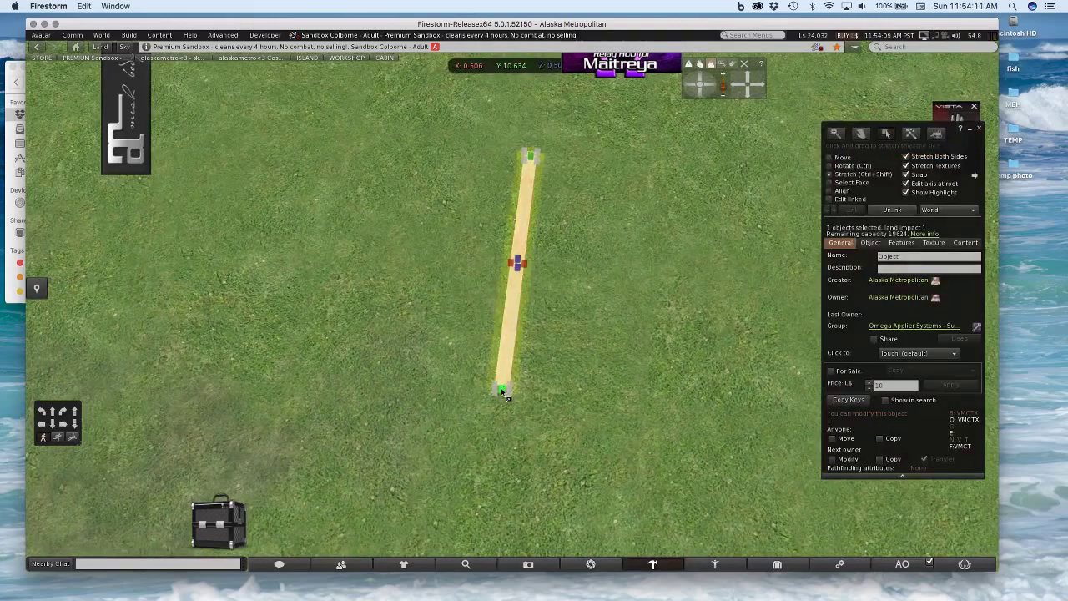
drag(502, 386, 475, 529)
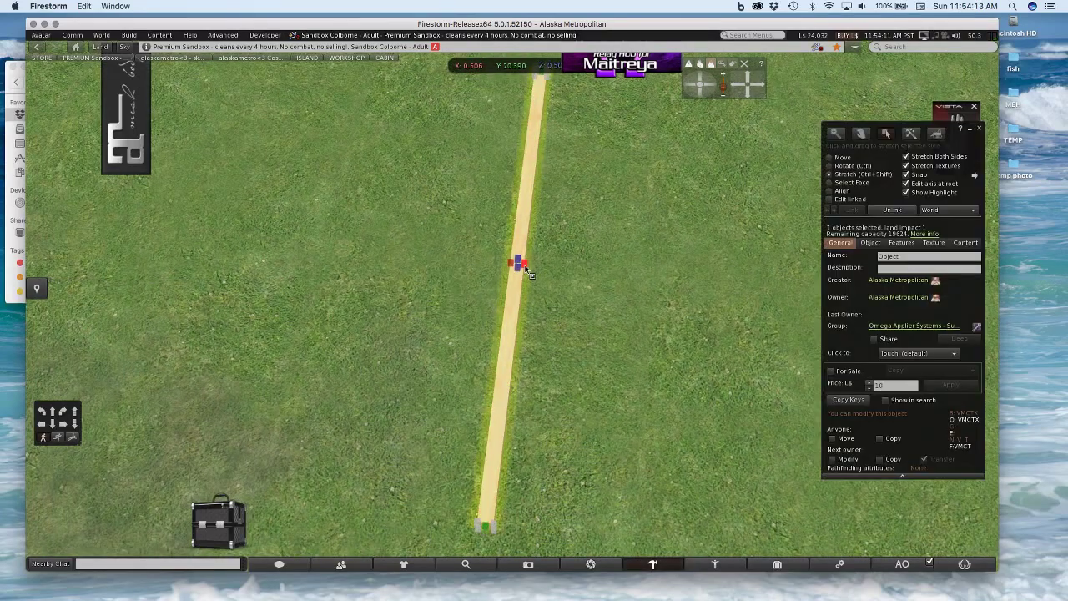
Stretch the beam into a flat platform about 39.1 m along X and 26.5 m along Y
drag(525, 267, 997, 299)
key(alt)
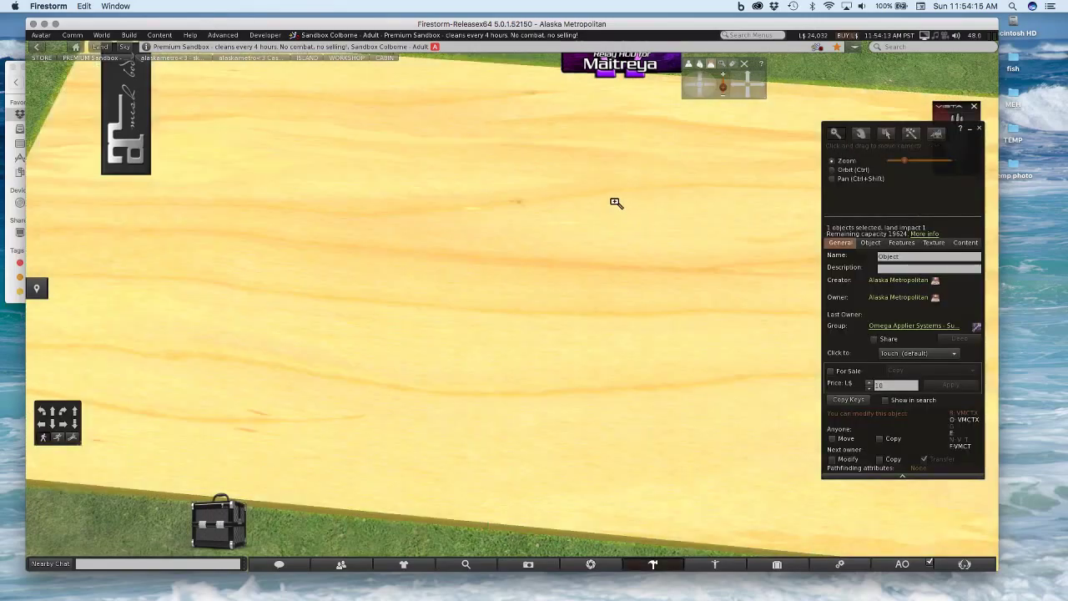
drag(616, 203, 500, 319)
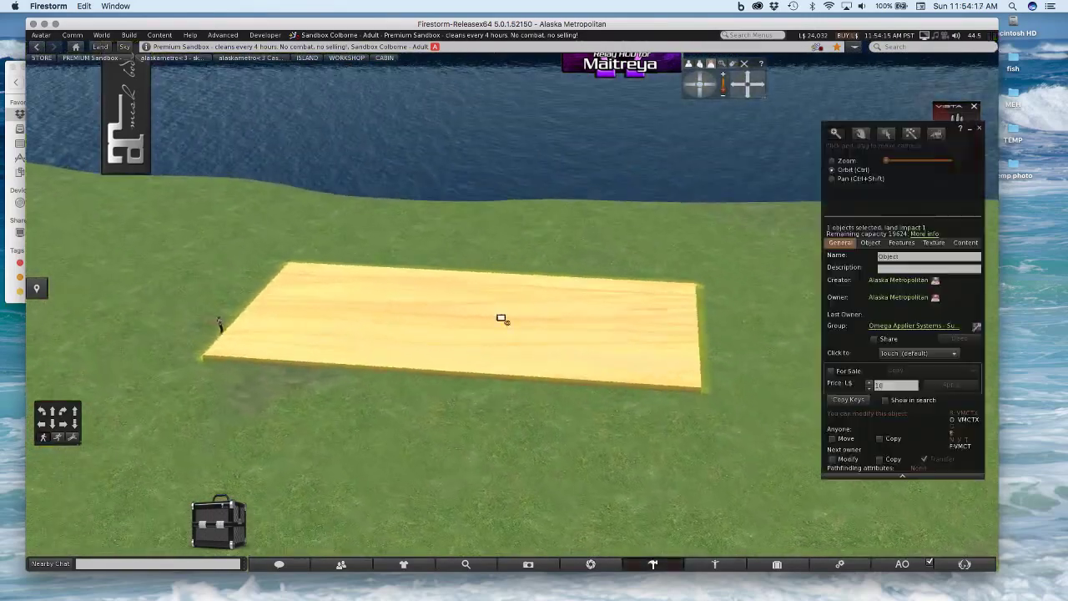
drag(460, 377, 435, 394)
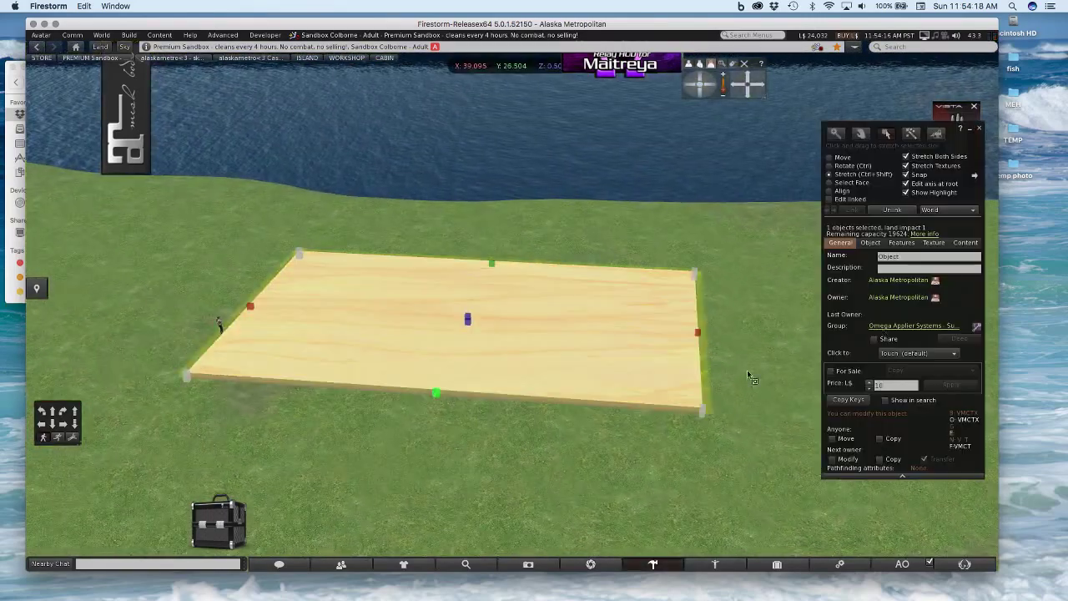
Search the inventory textures for "shading" and apply shading-subtle-base to the whole platform
click(933, 242)
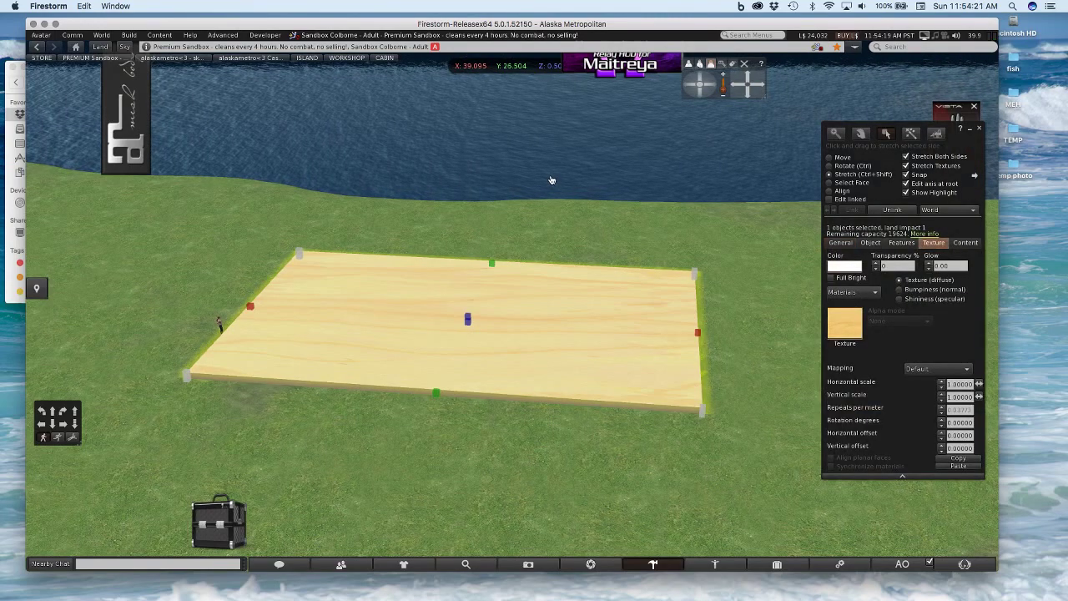
click(844, 324)
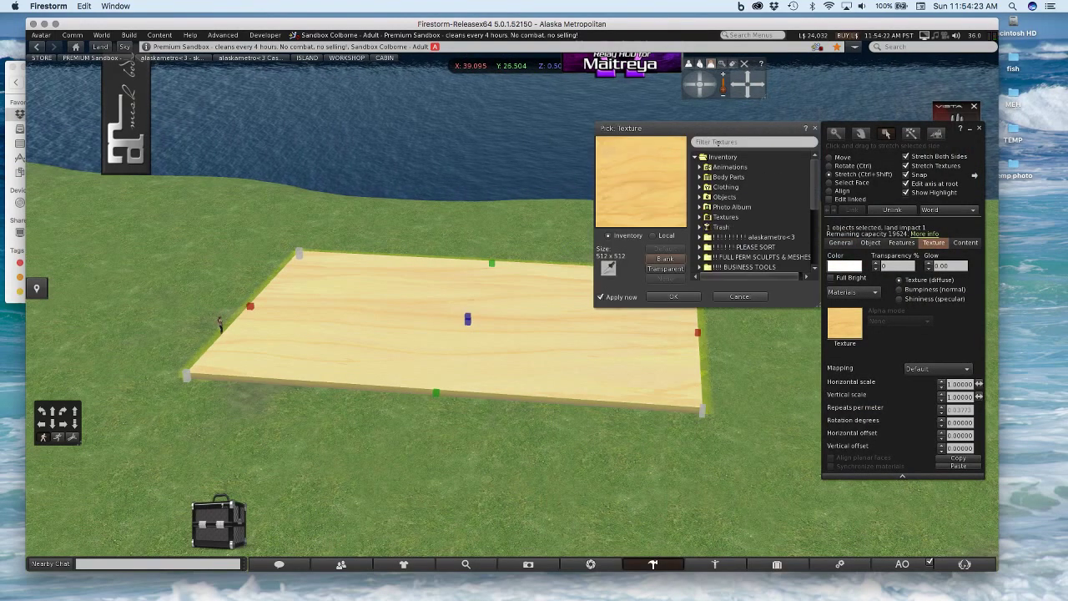
text(shading)
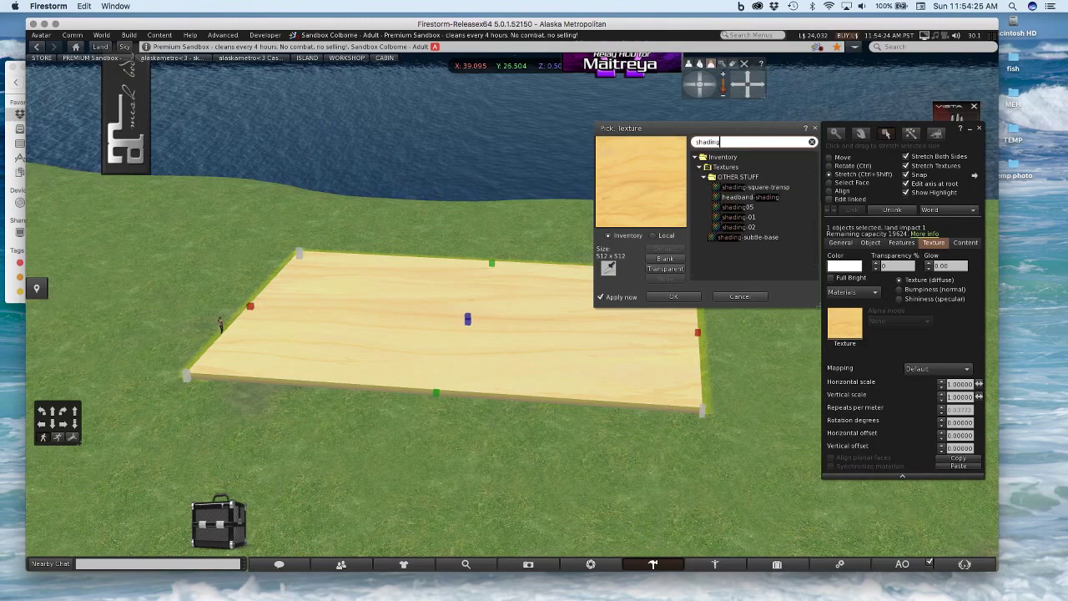
click(749, 237)
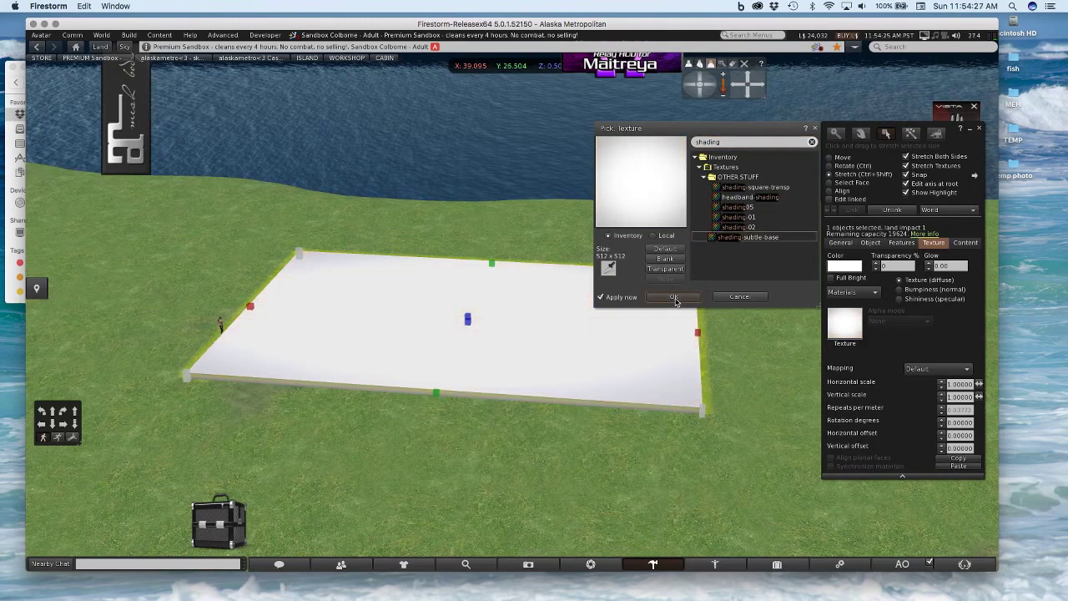
click(675, 297)
Tint the platform dark grey with RGB 60, 60, 60
click(859, 269)
click(790, 302)
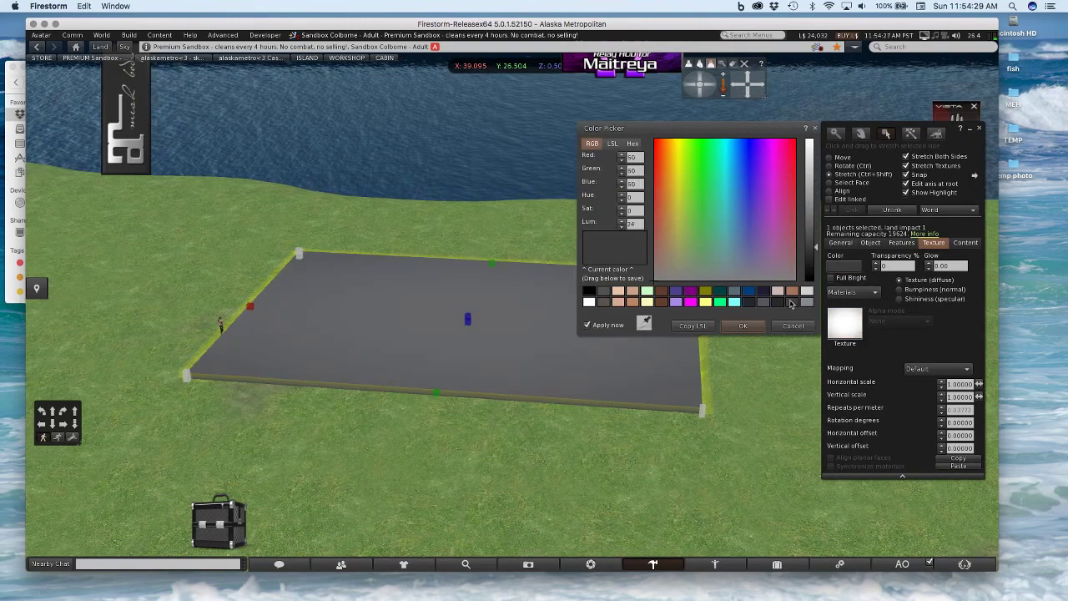
click(744, 326)
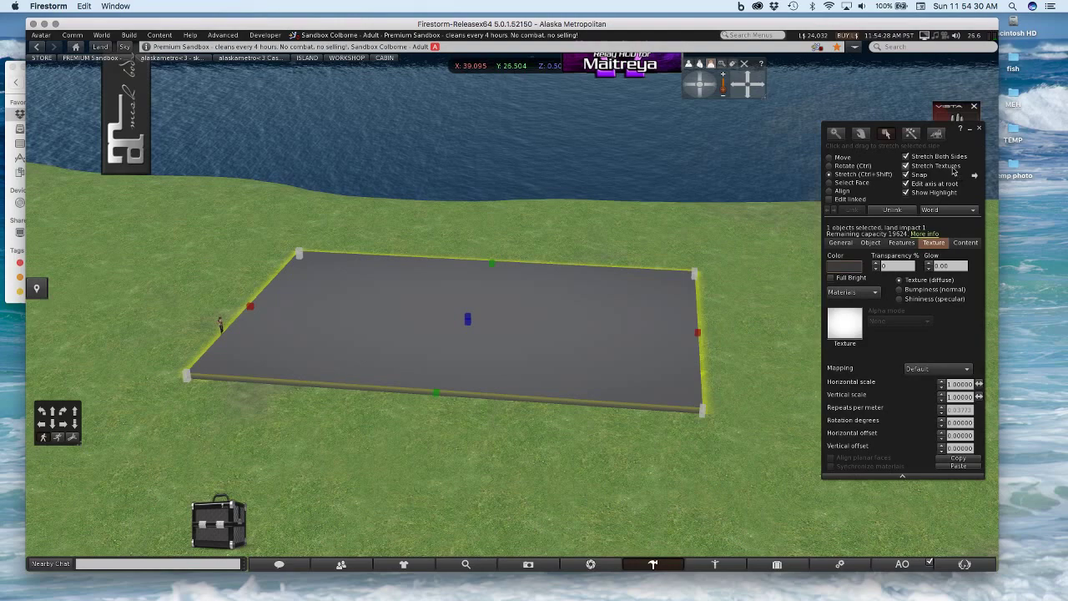
Raise the platform into the sky by setting its Z position to 500 m, and finish editing the object
click(831, 158)
click(869, 243)
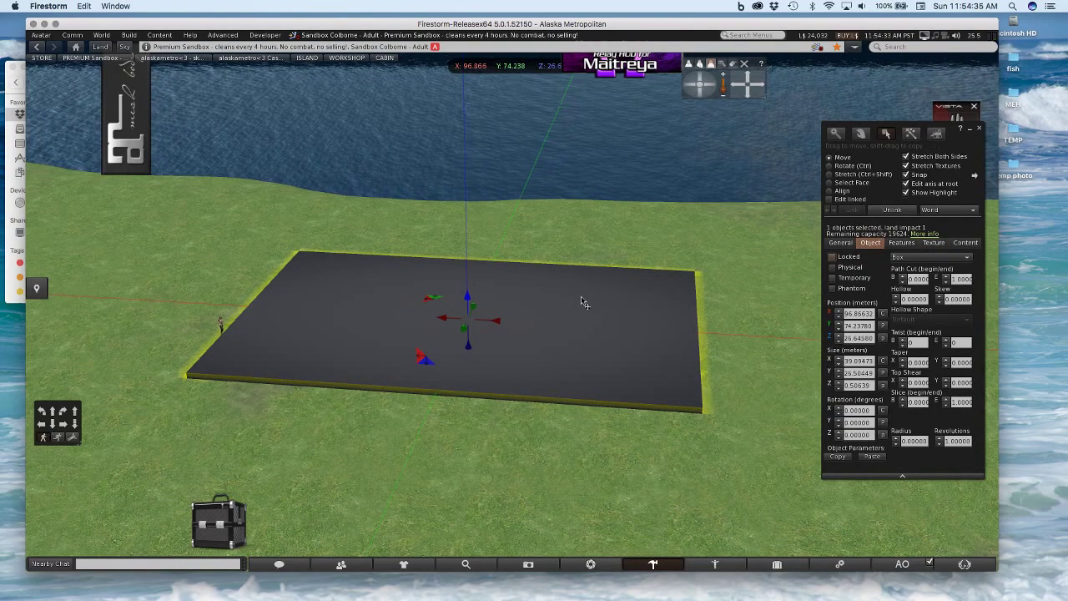
click(860, 338)
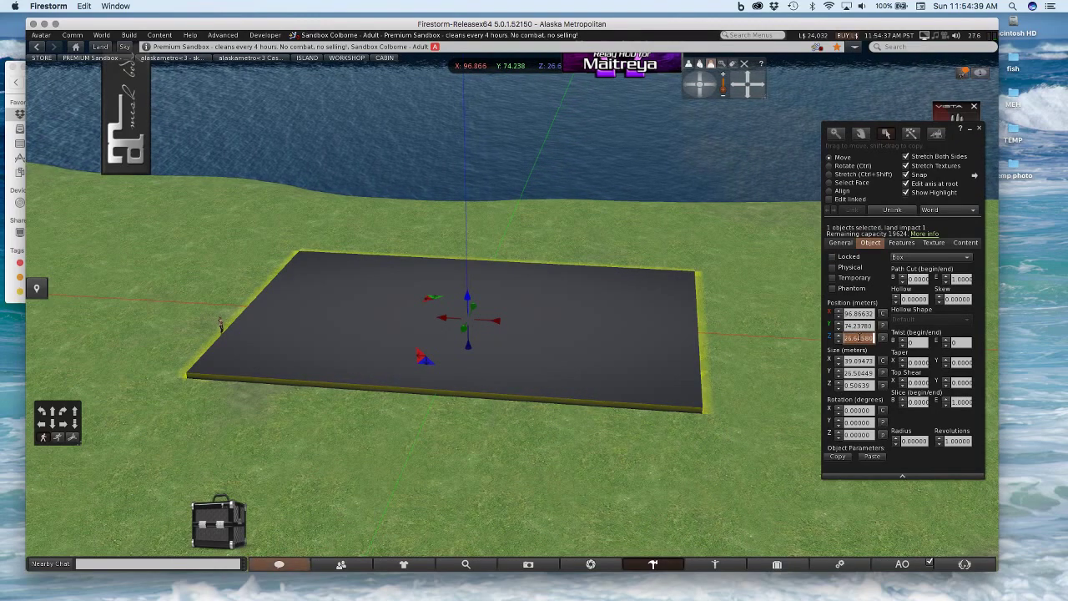
text(500)
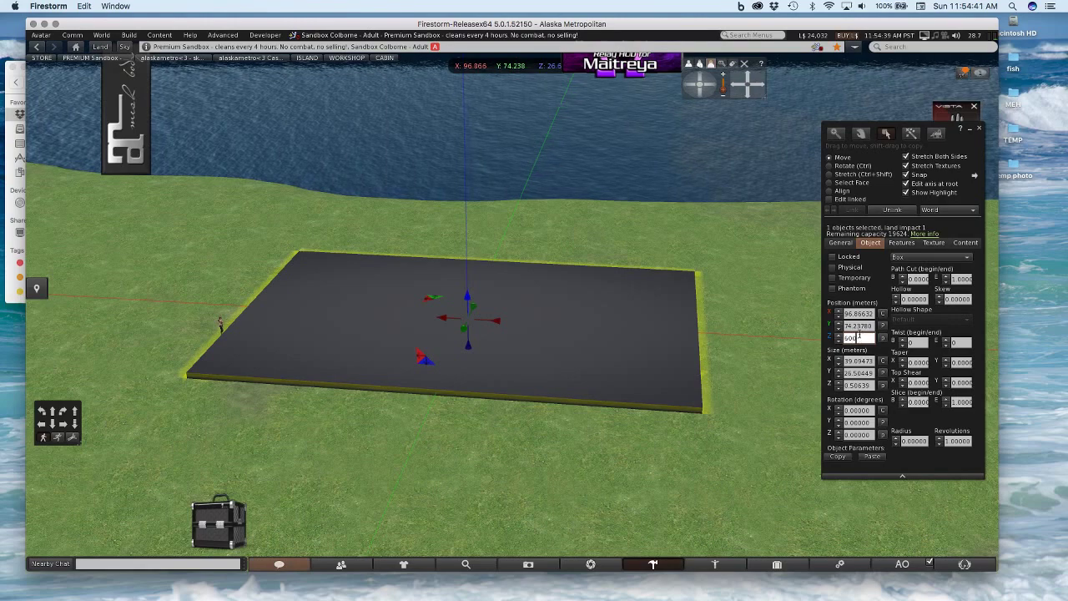
key(Return)
click(978, 129)
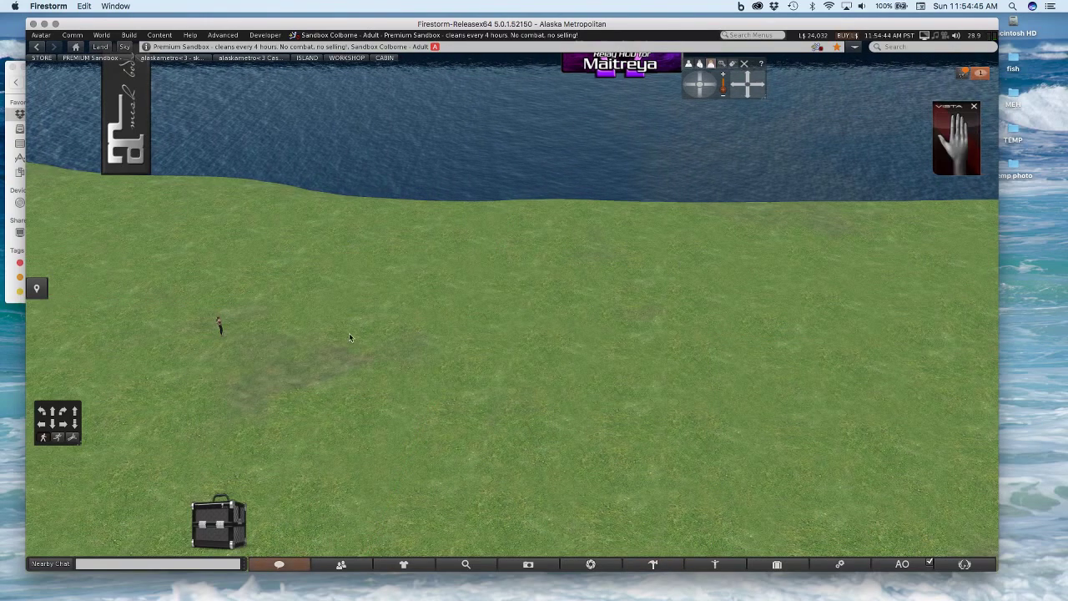
Fly the avatar up from the grass, turning along the way, towards the raised platform's altitude
alt+click(220, 324)
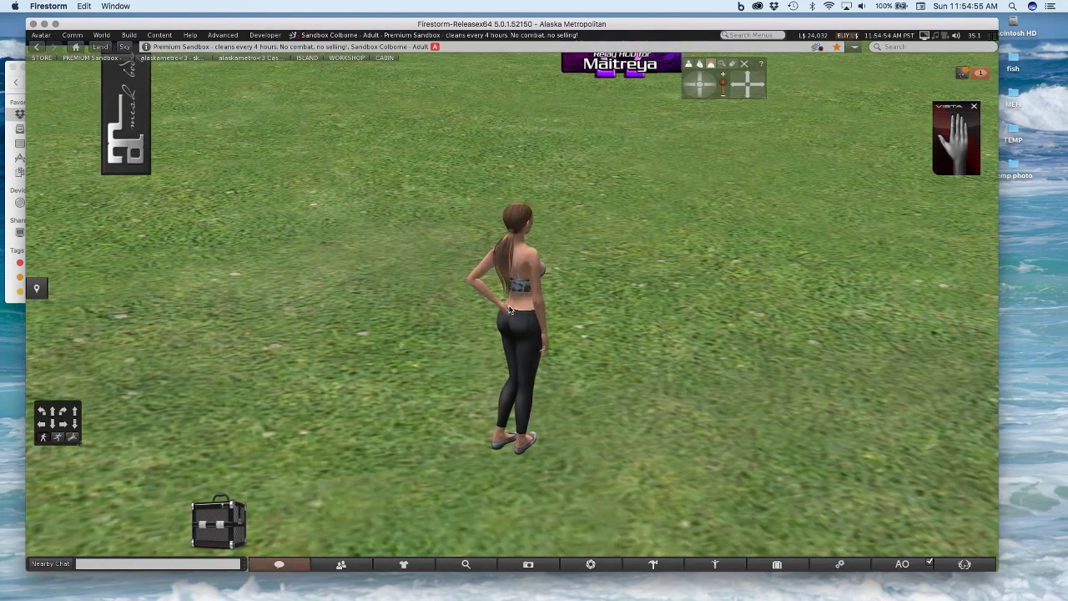
key(e)
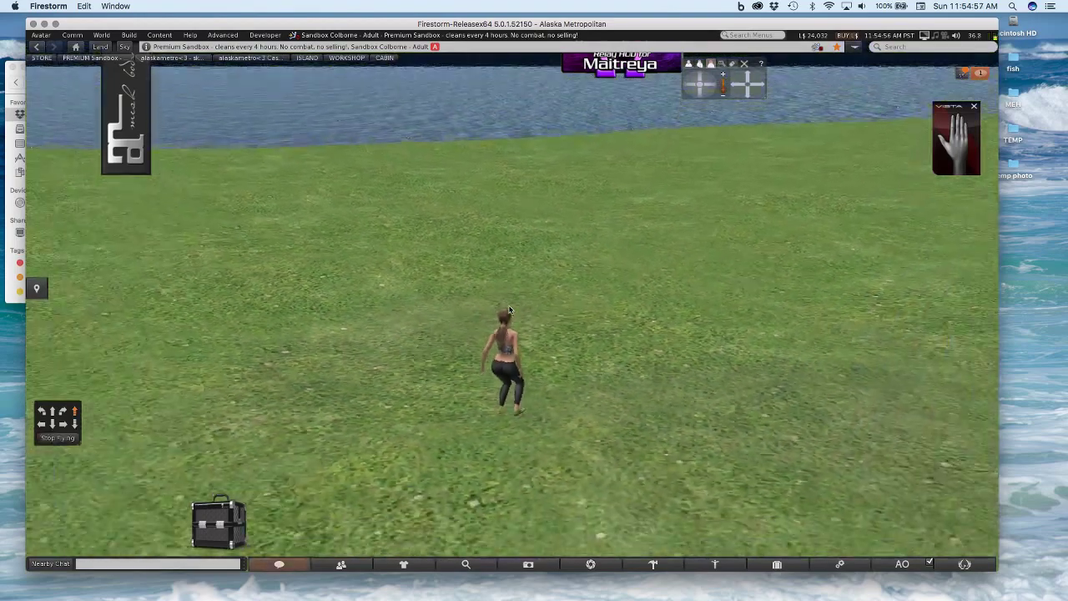
key(e)
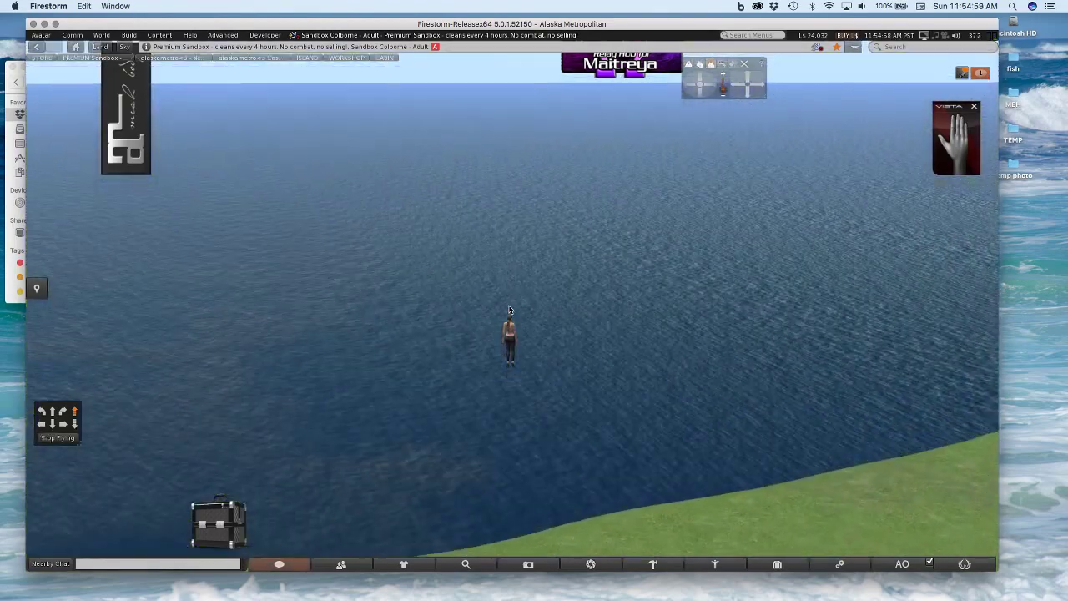
key(e)
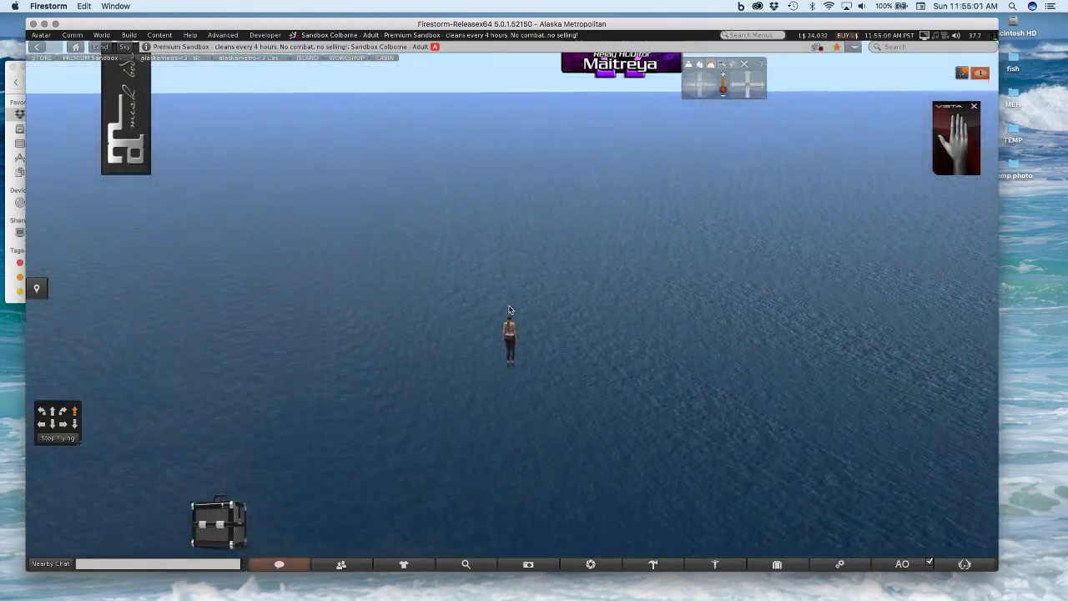
key(e)
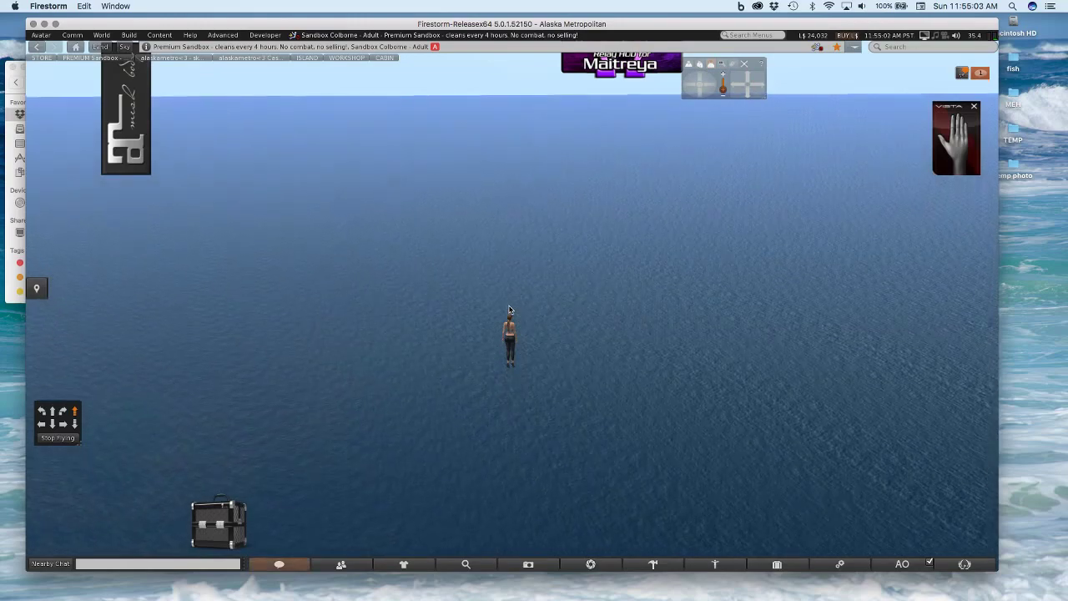
key(d)
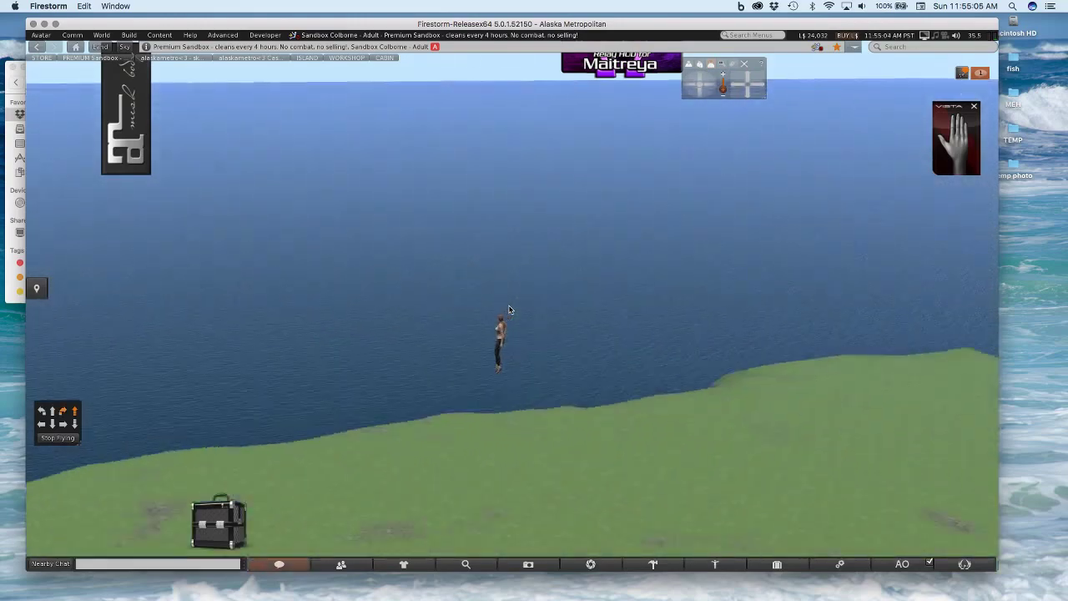
key(e)
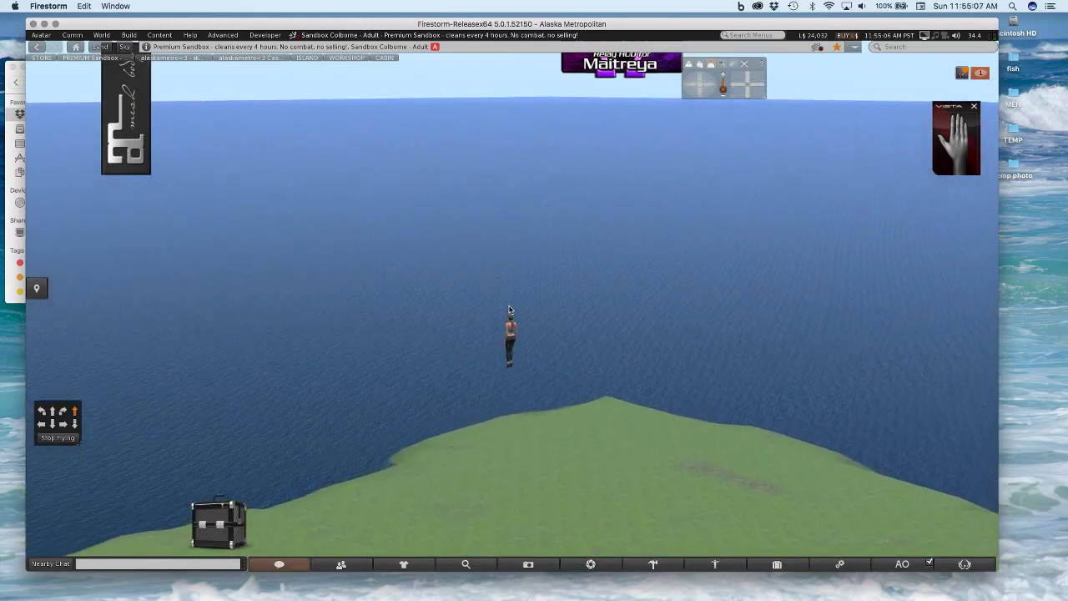
key(e)
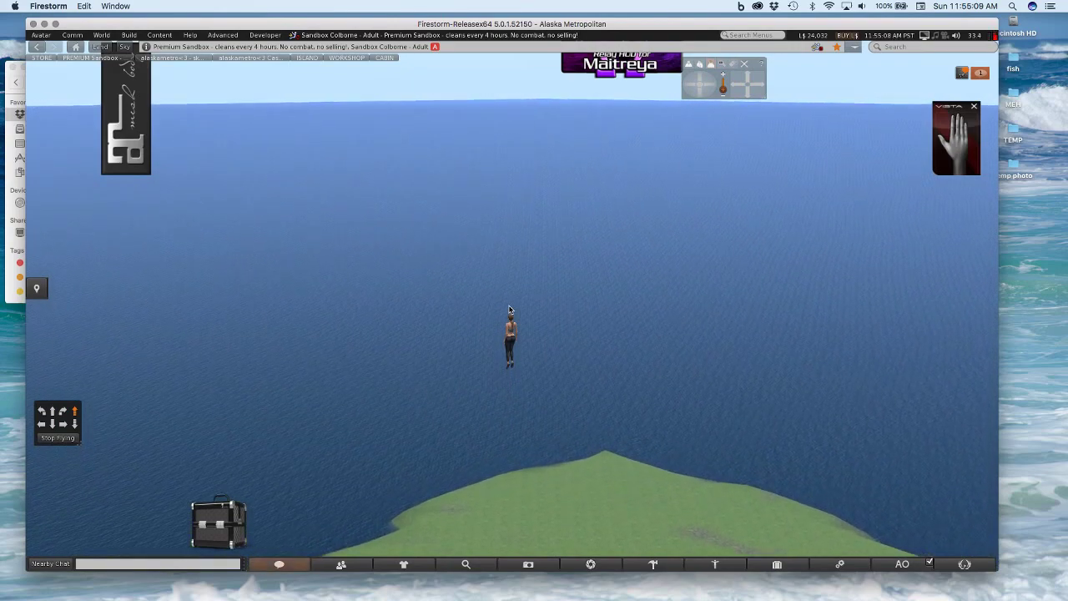
key(e)
key(d)
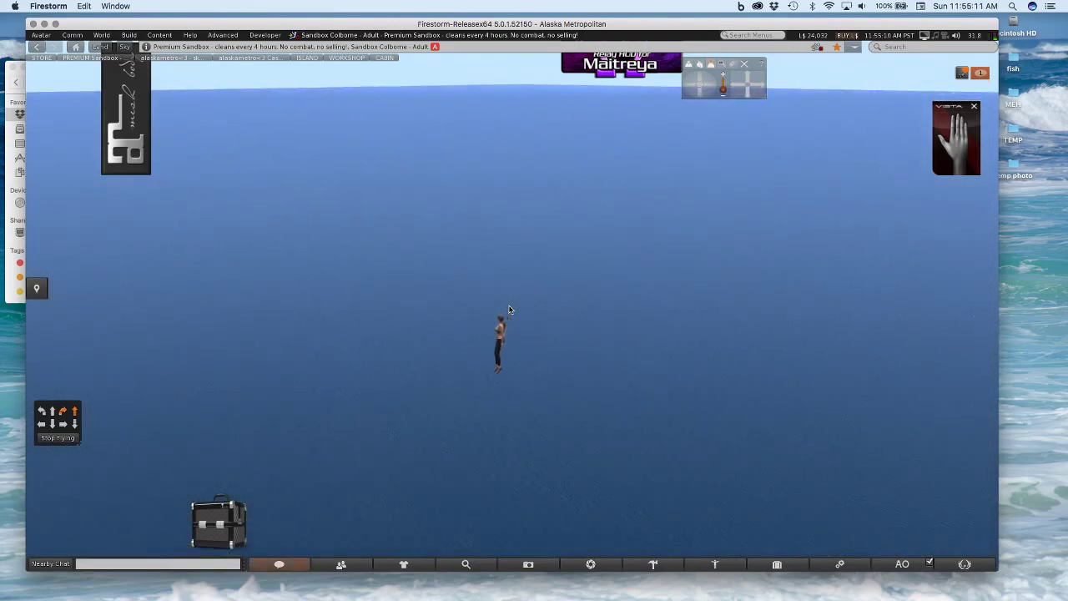
key(e)
key(d)
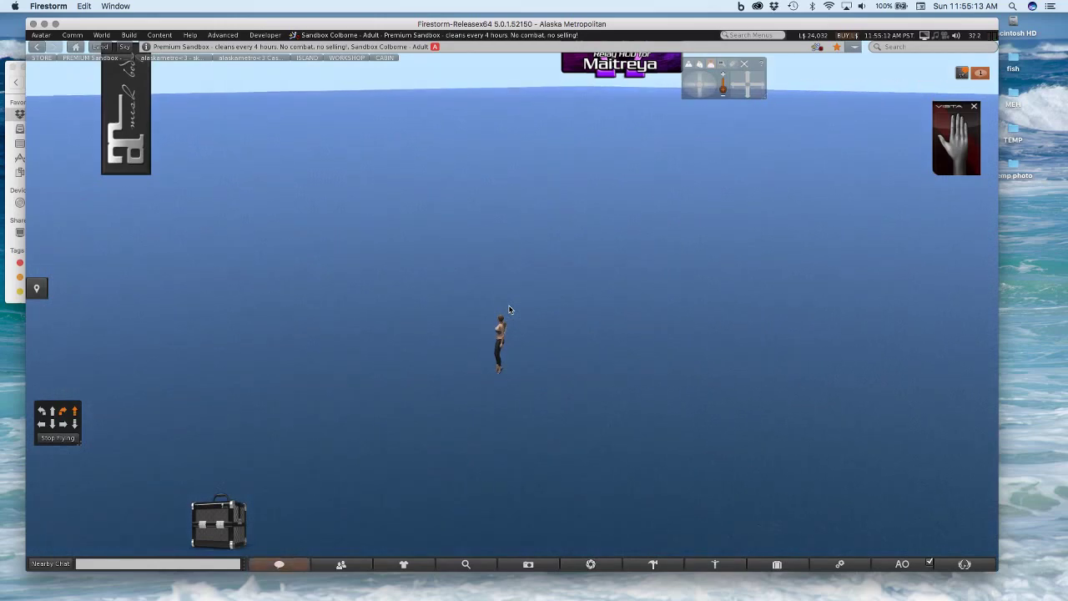
key(e)
key(e)
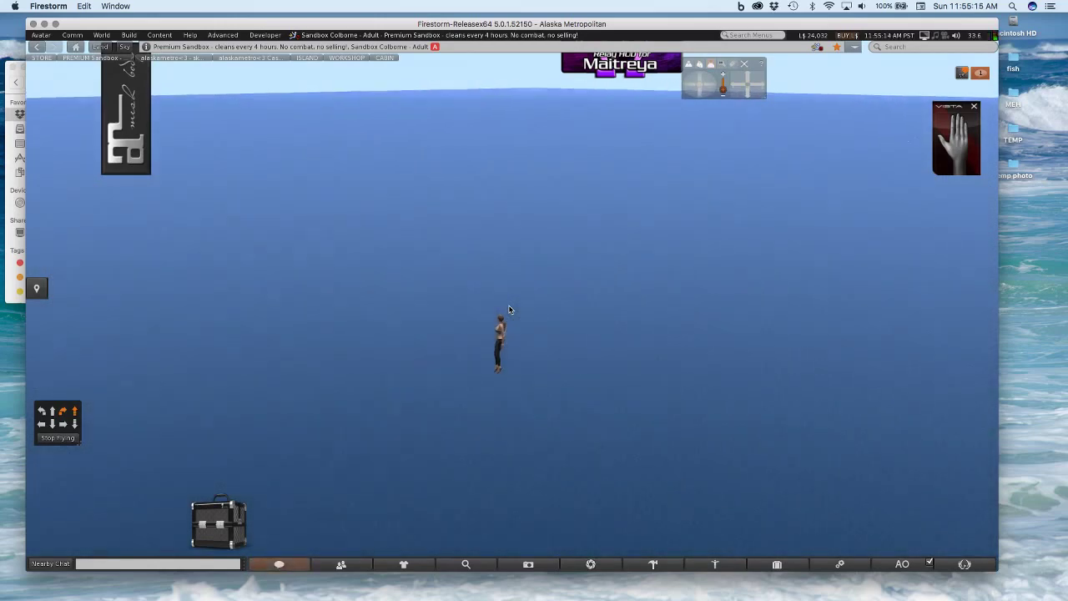
key(e)
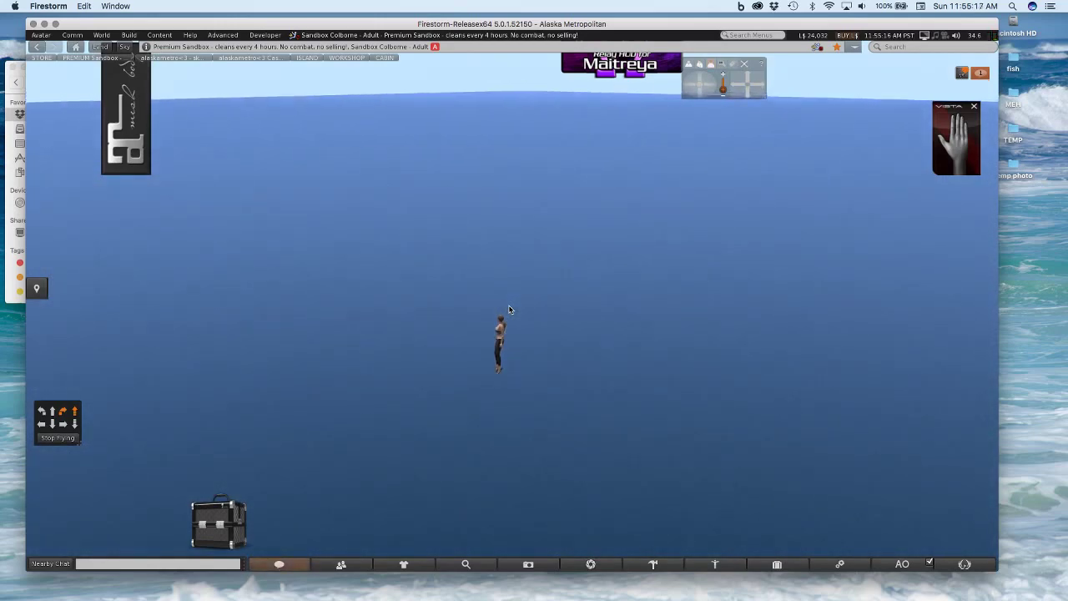
key(e)
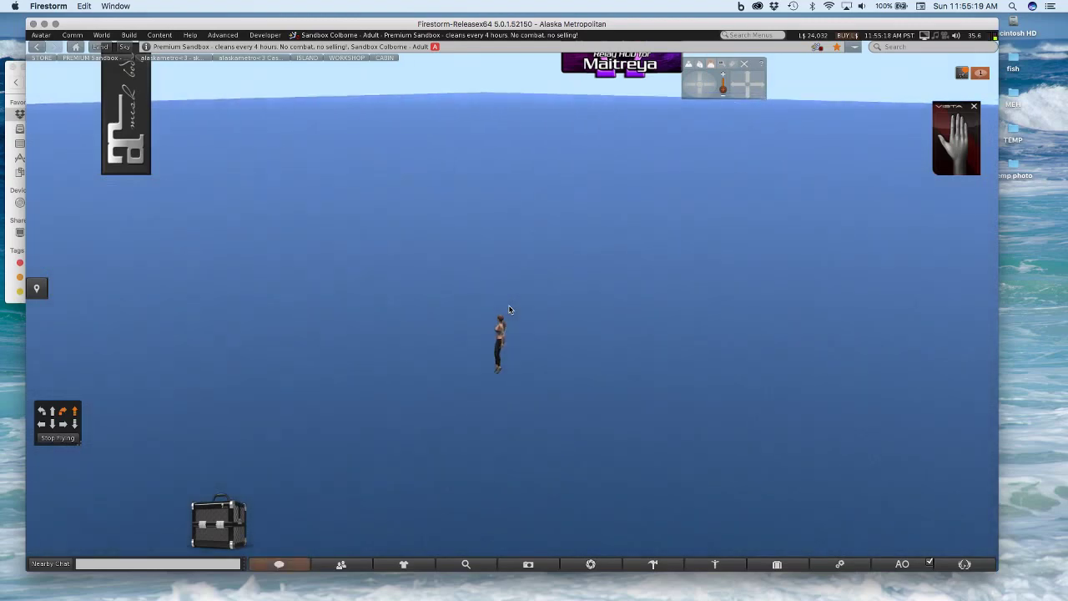
key(e)
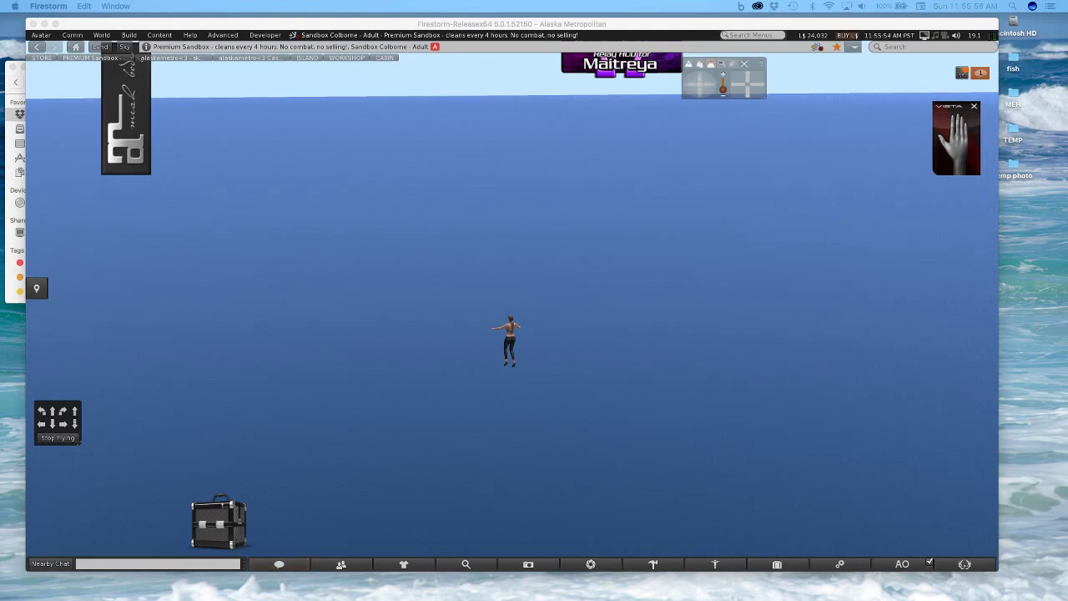
Fly the avatar over the dark platform and descend to land on it
click(608, 170)
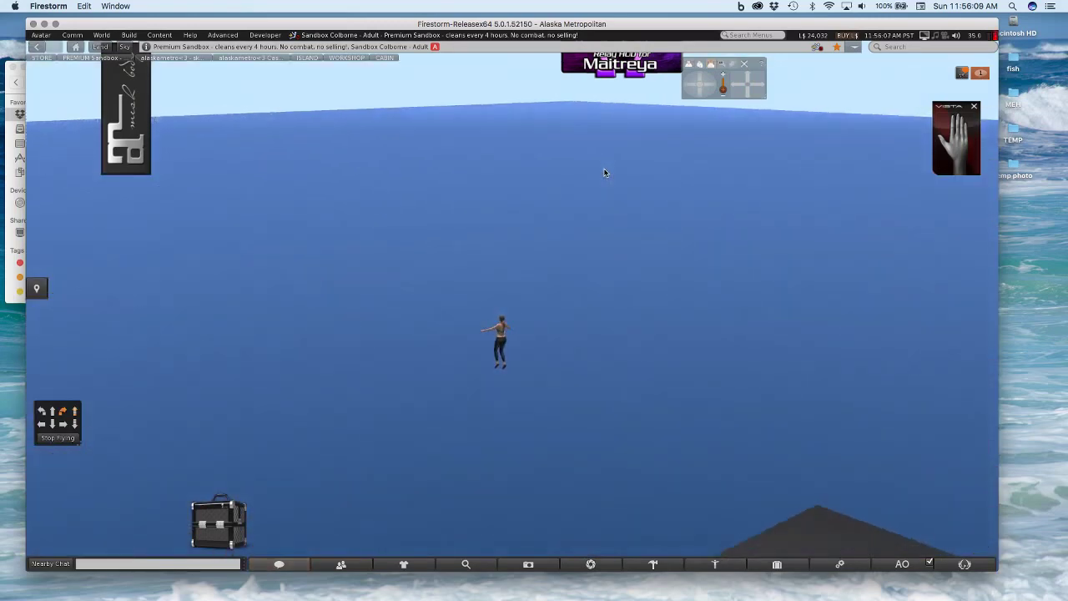
key(Page_Down)
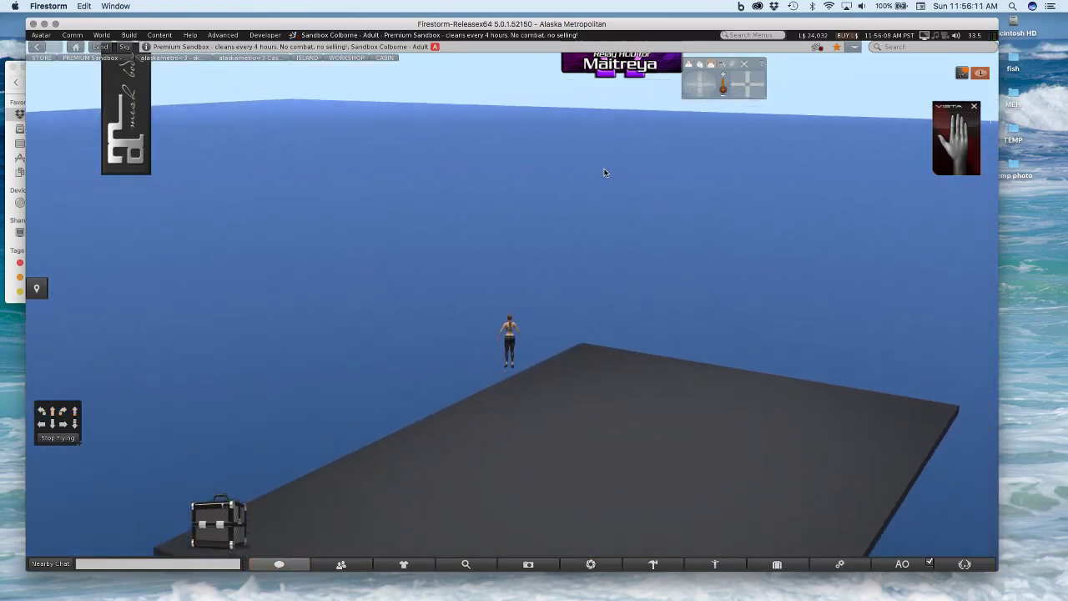
key(Page_Down)
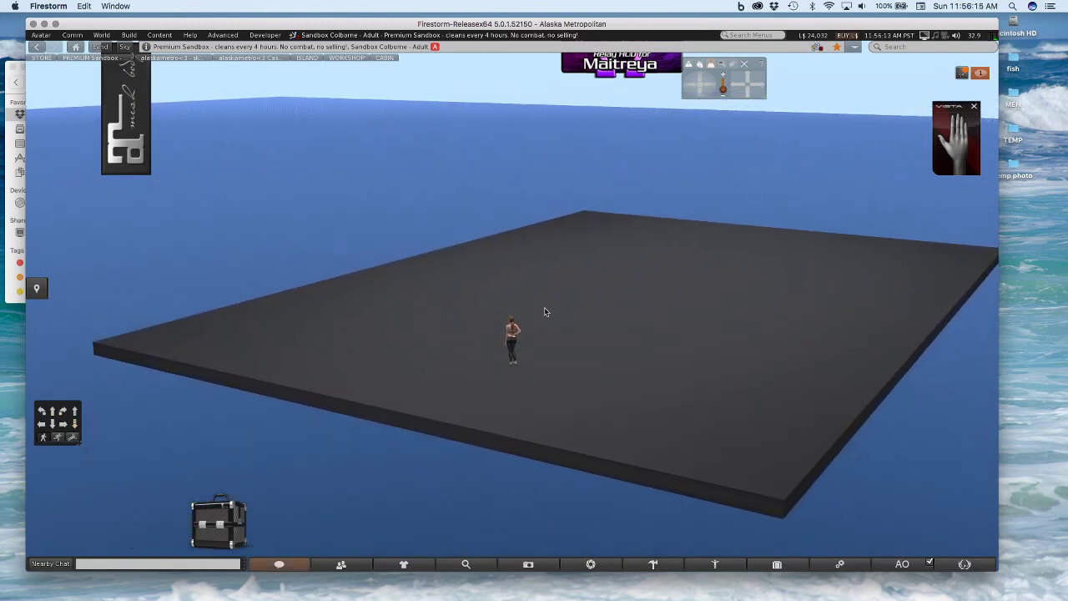
Apply the JUICYBOMB.COM - Gogo Hearts SL WindLight sky preset to the scene with the avatar in front view
alt+click(504, 321)
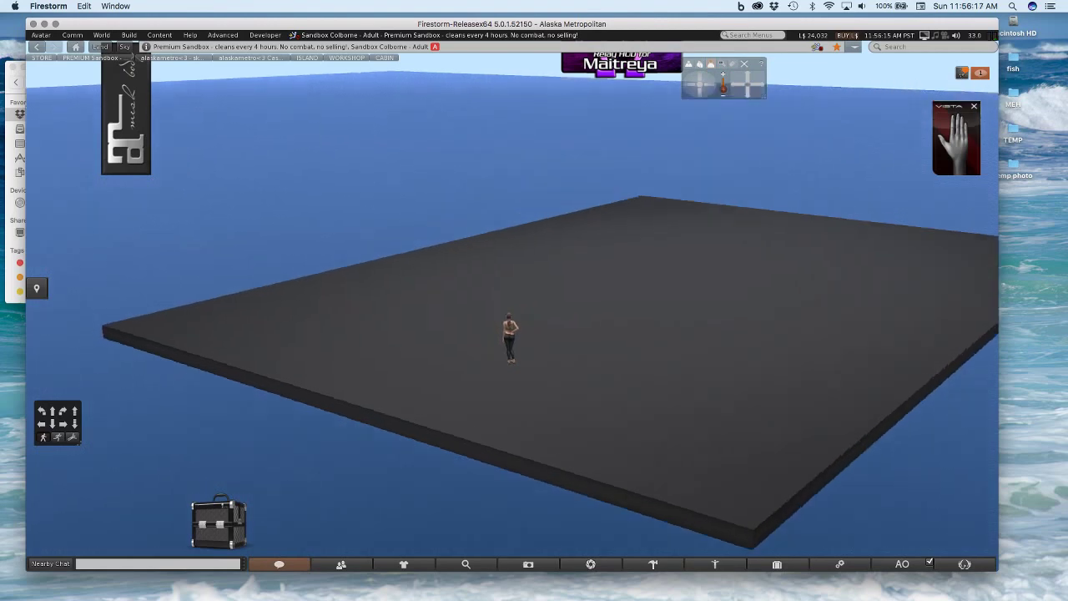
drag(504, 321, 459, 318)
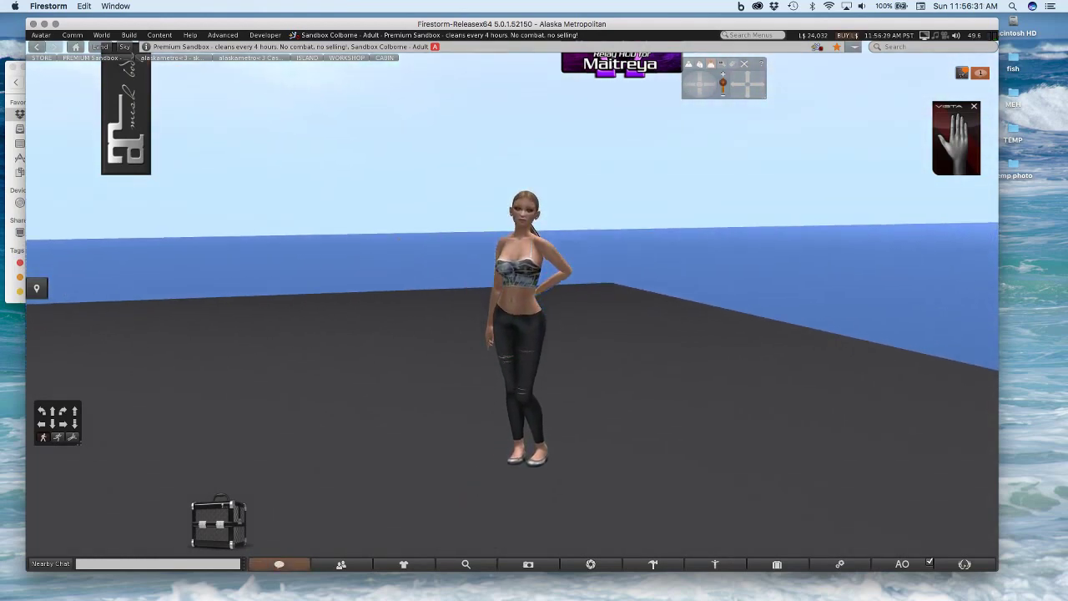
scroll(534, 334, up, 3)
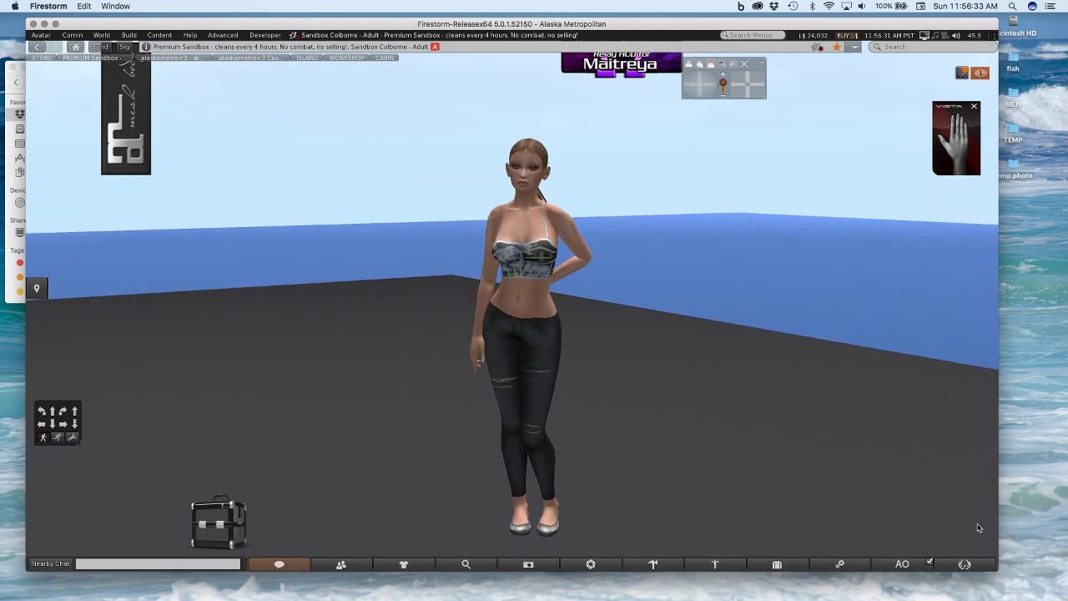
click(965, 564)
click(284, 331)
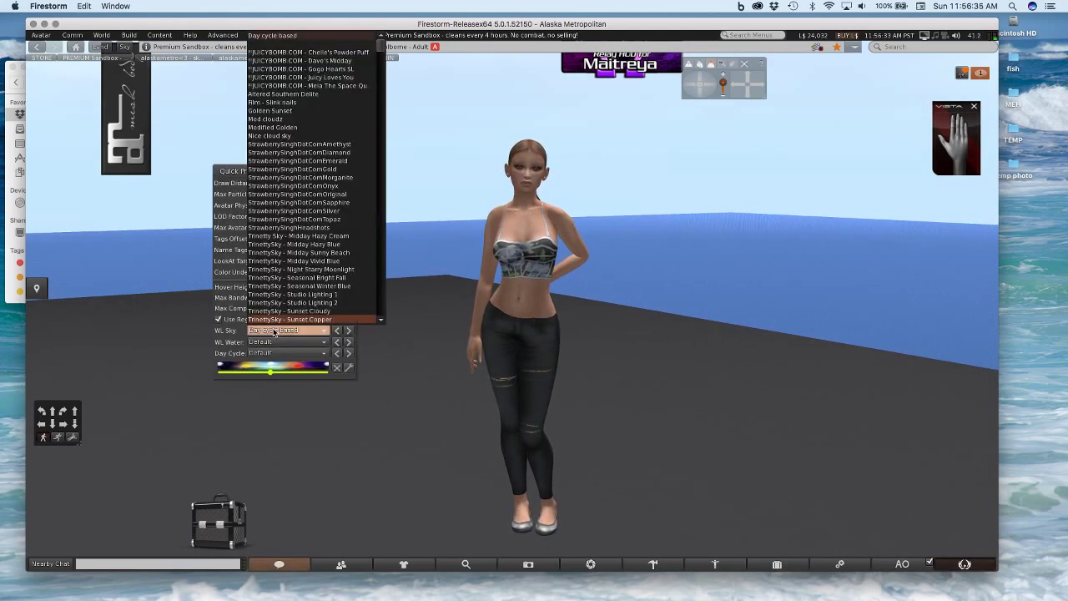
click(310, 69)
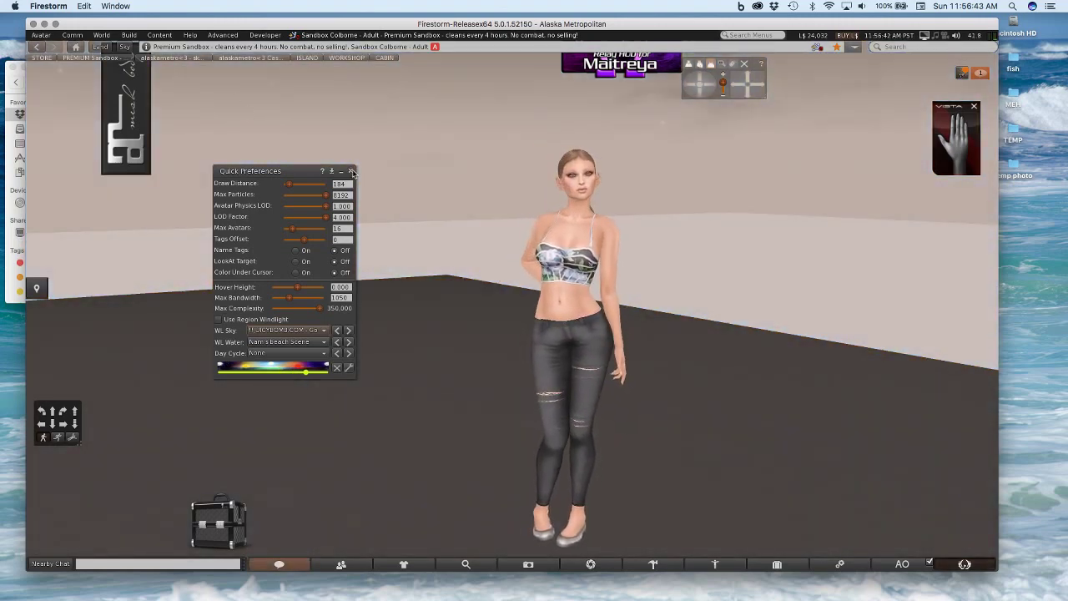
click(351, 171)
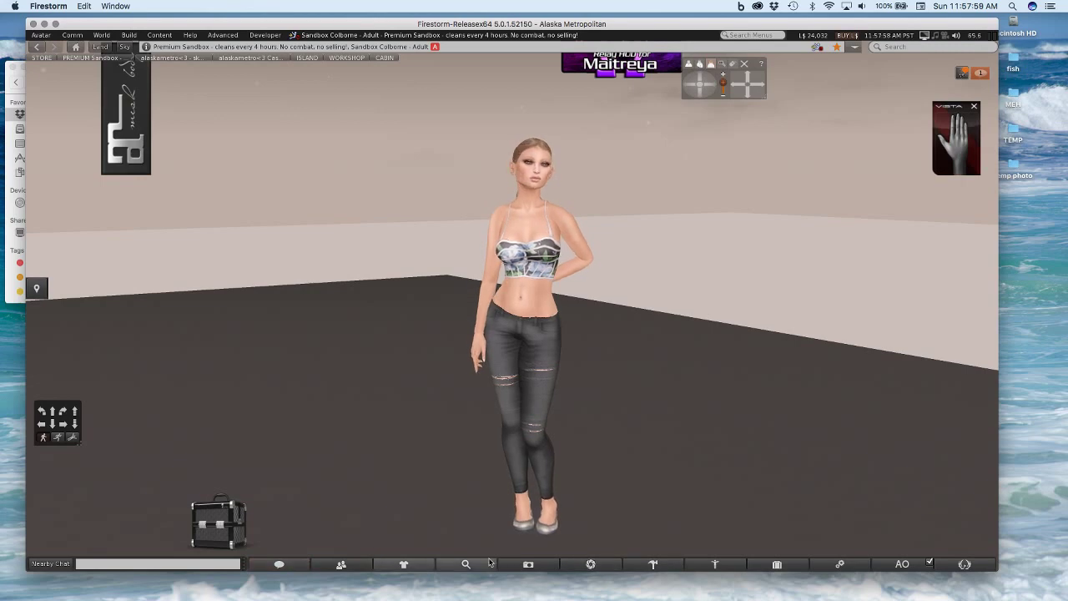
Turn the Advanced Lighting Model on and back off in the graphics preferences, and accept the settings
click(840, 565)
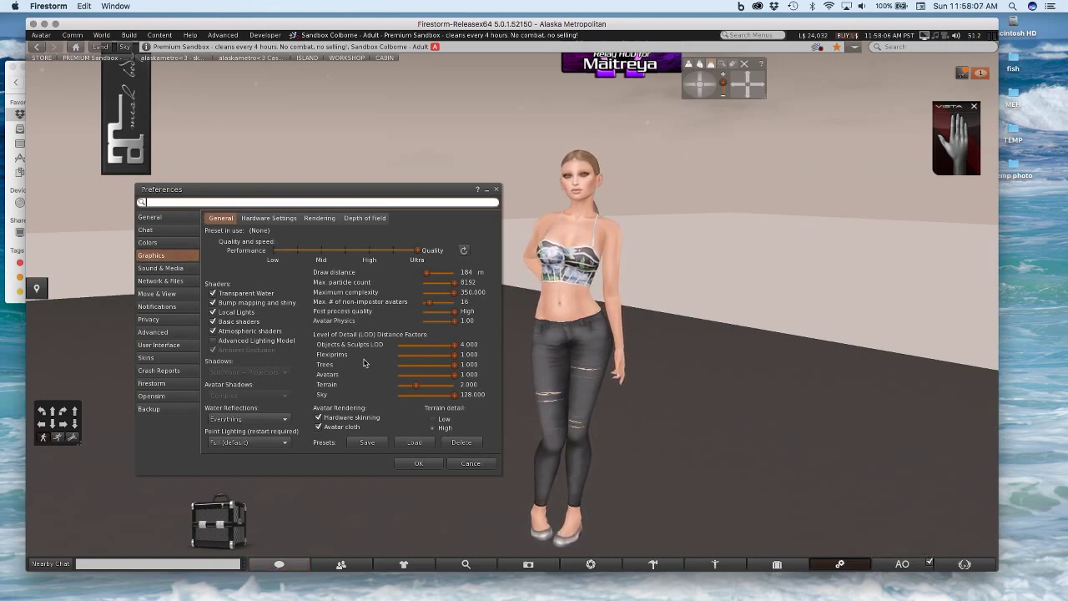
click(260, 345)
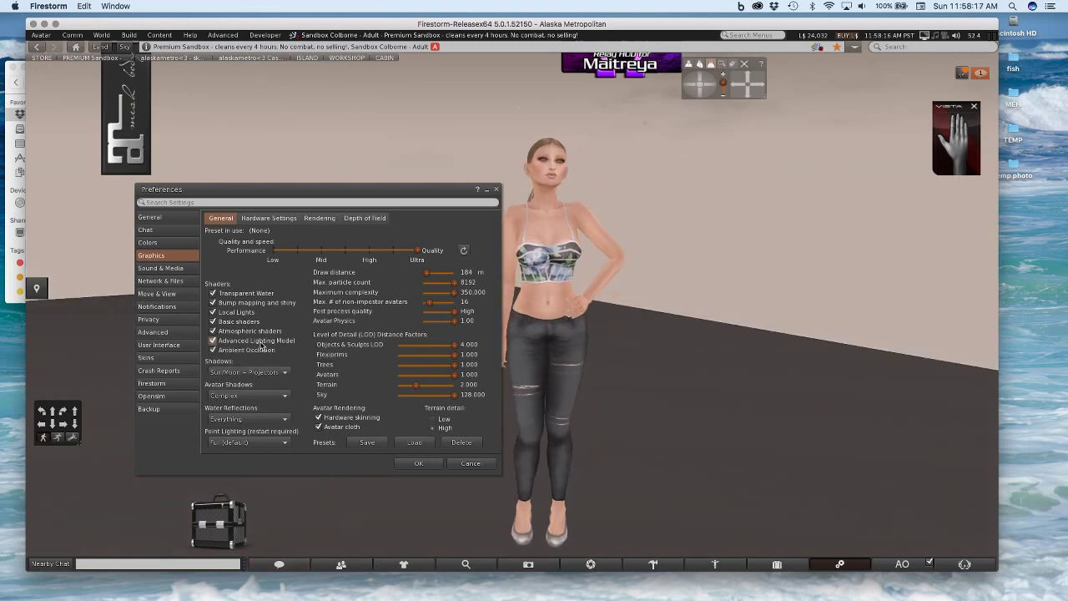
click(260, 345)
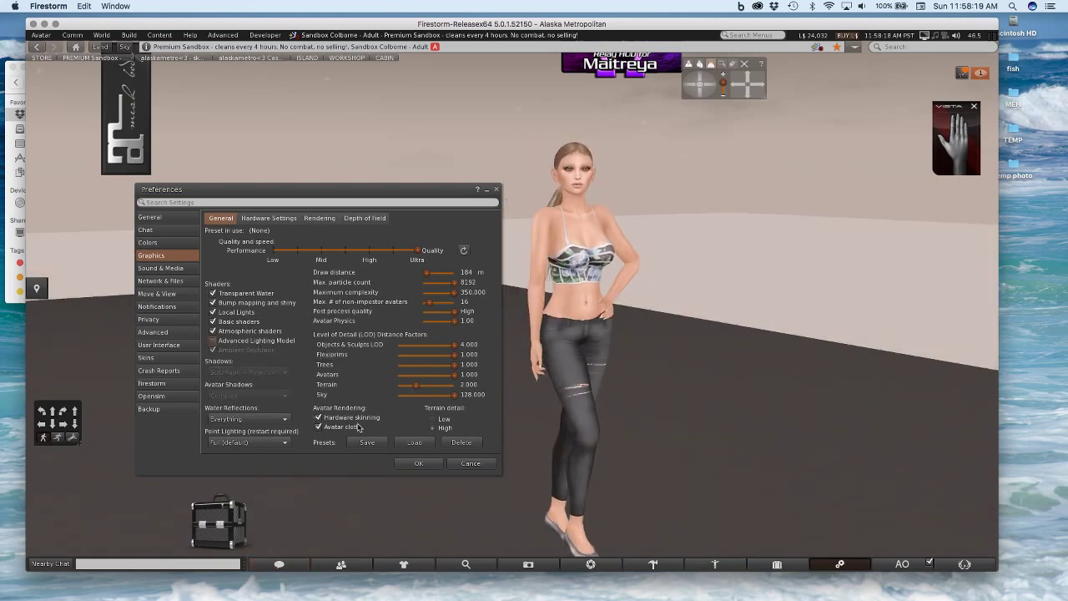
click(418, 463)
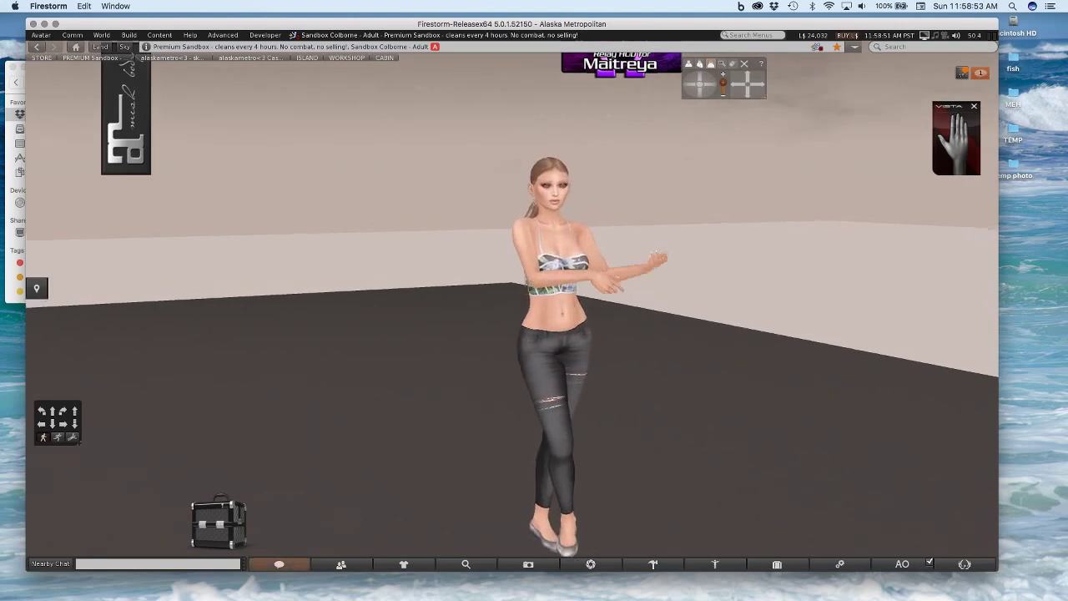
key(Left)
key(Left)
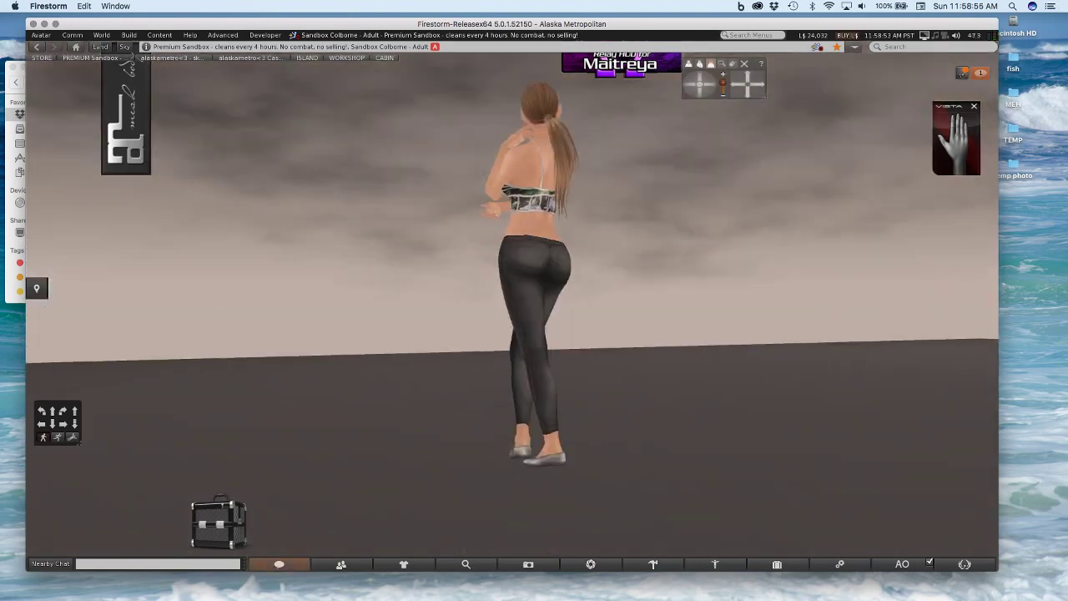
key(Left)
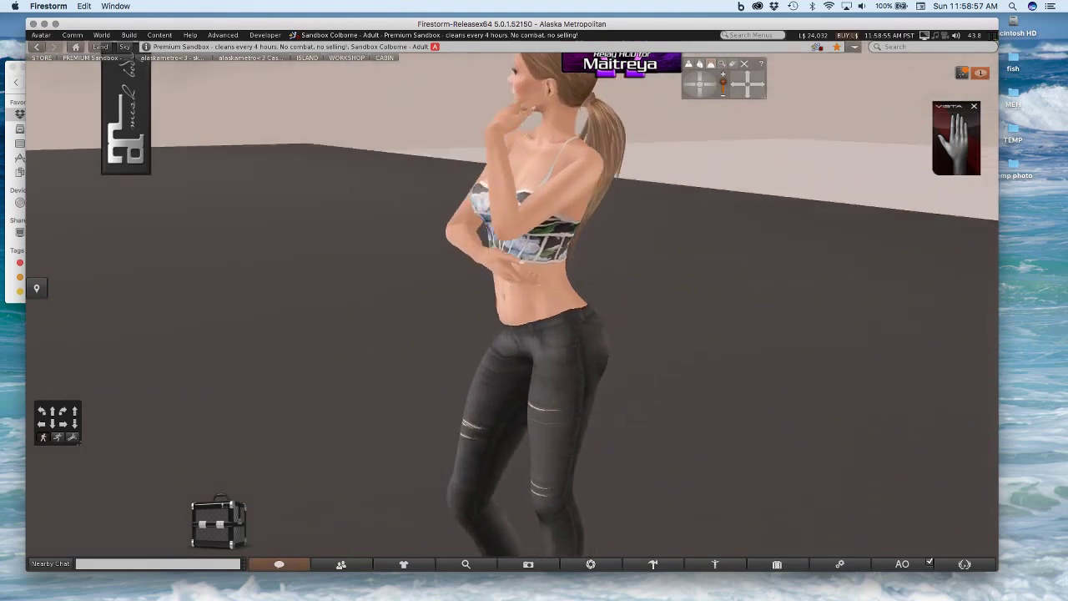
key(alt+Left)
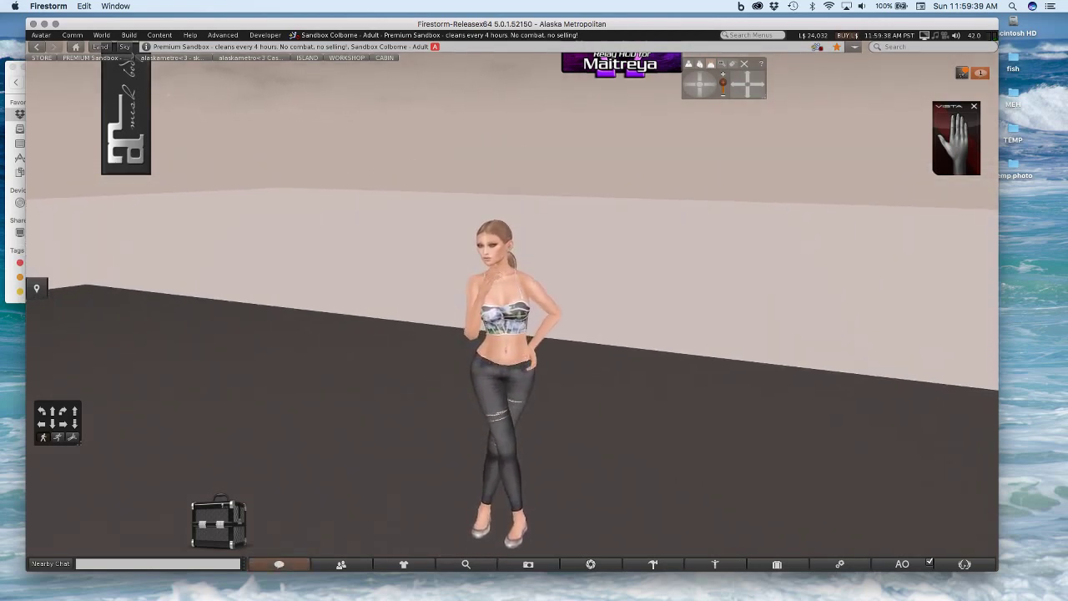
mouse_move(528, 594)
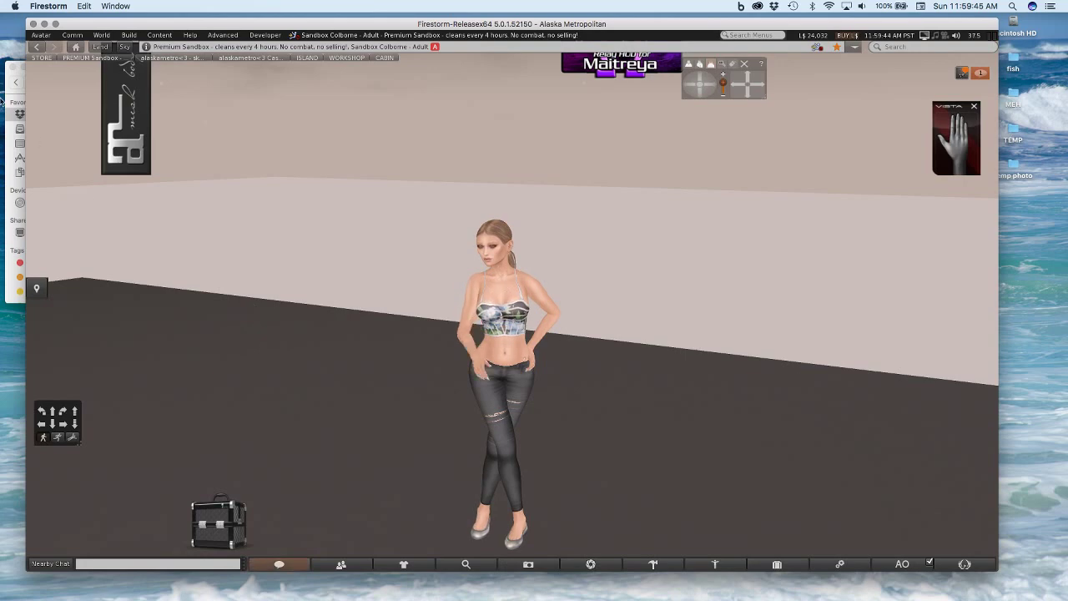
Switch to Finder, open omega-applier-creation-agenda.pdf from the tutorial's Agenda folder, read through the agenda, and close the document
key(super+Tab)
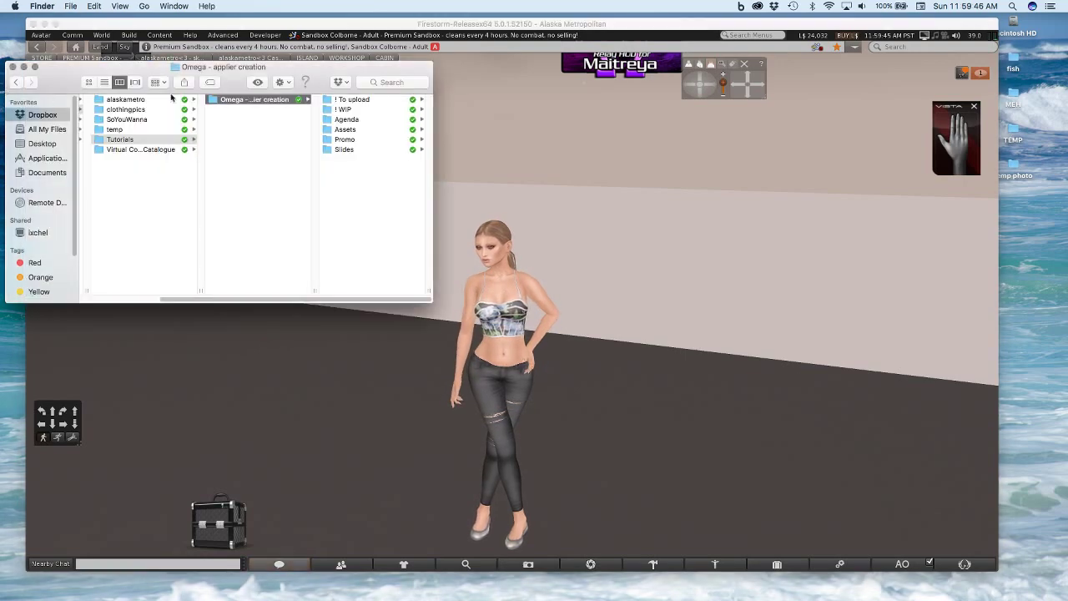
click(338, 119)
click(349, 111)
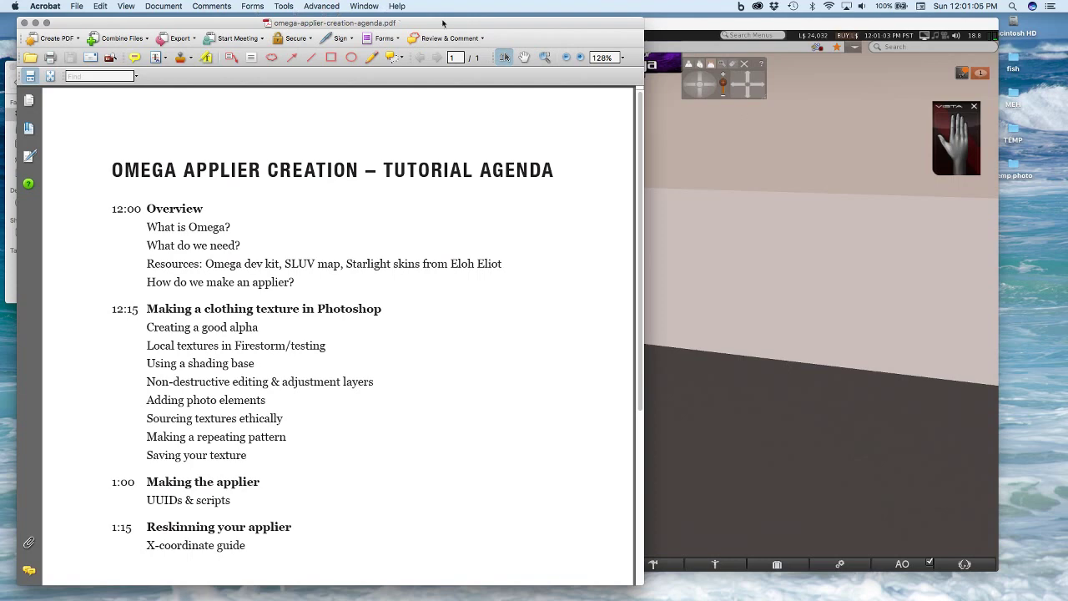
drag(442, 22, 493, 19)
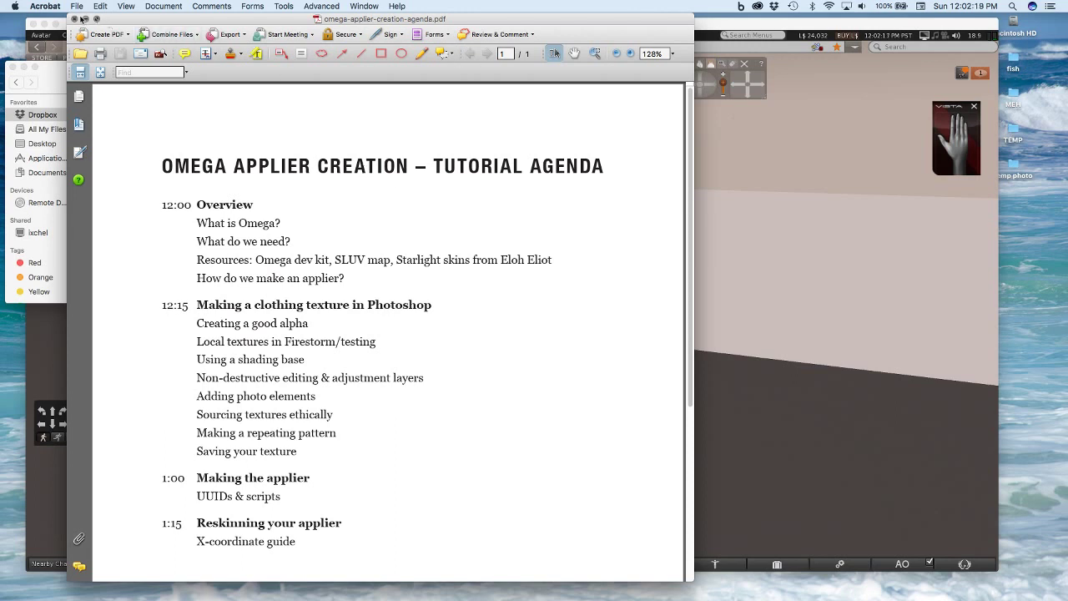
click(73, 18)
Return to Firestorm and nudge the Maitreya HUD attachment to about Y -0.207, Z 0.480 in edit mode
click(505, 202)
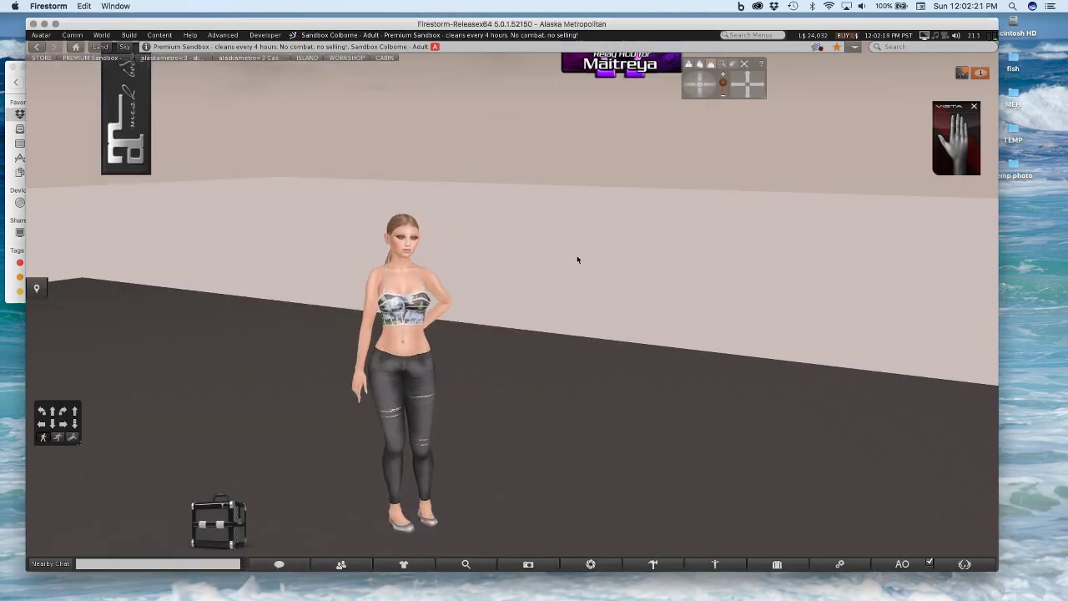
key(Right)
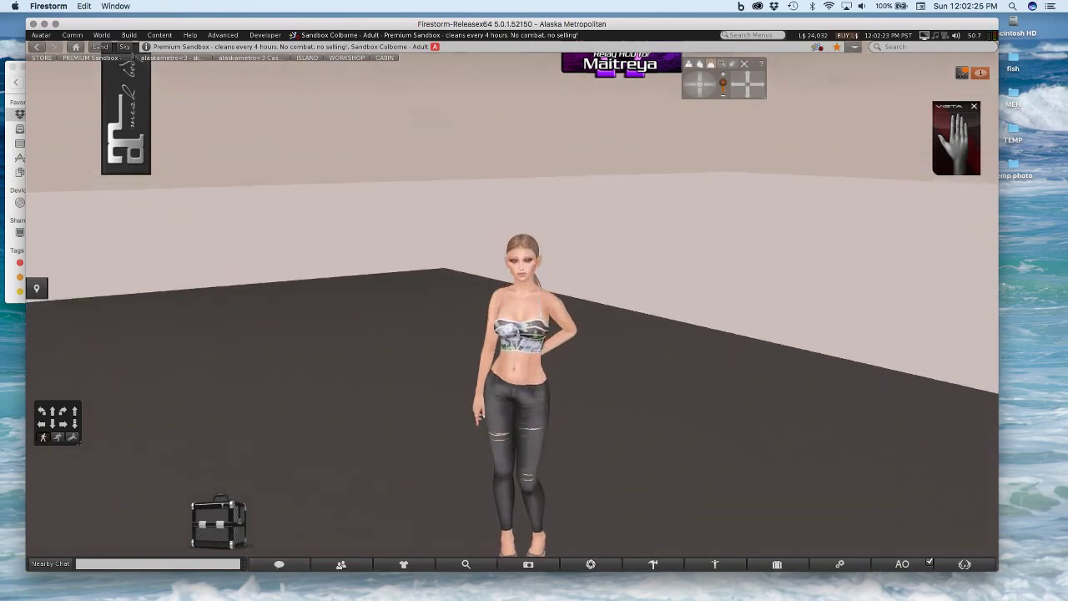
scroll(676, 313, up, 3)
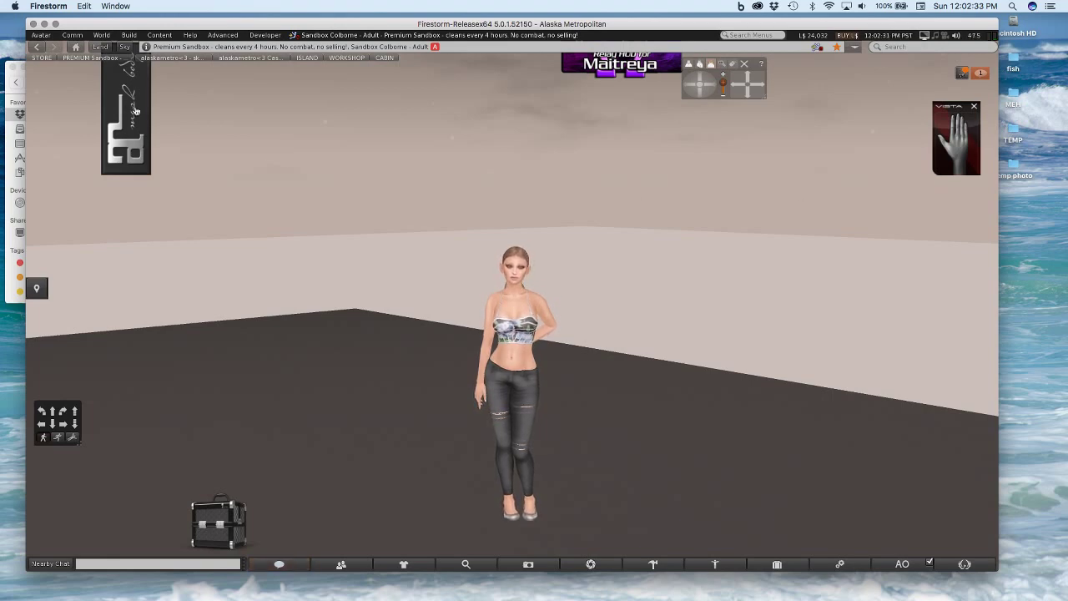
right_click(638, 88)
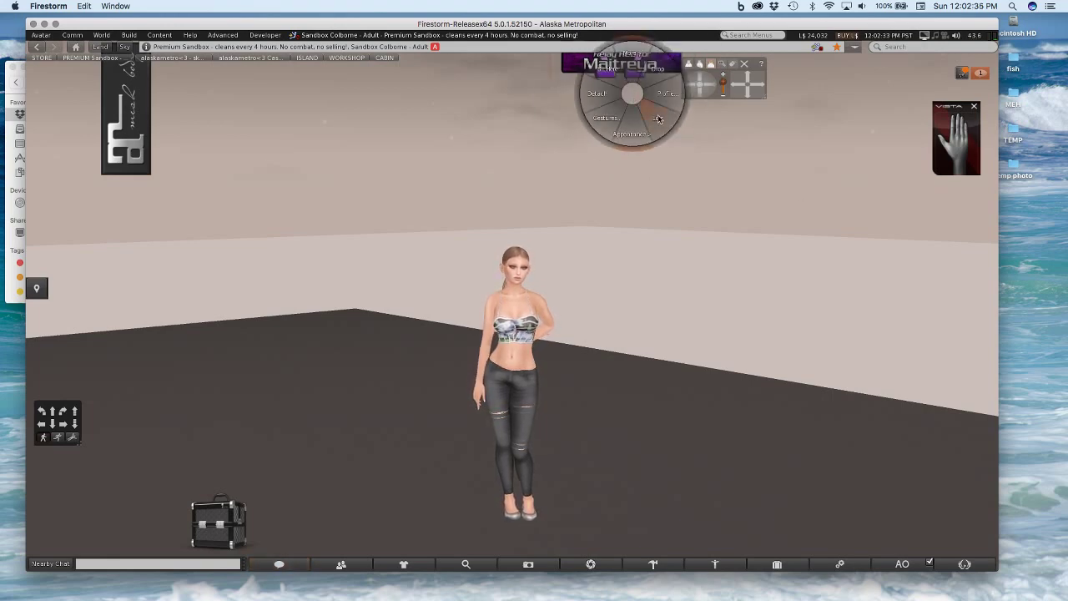
click(657, 115)
mouse_move(621, 84)
mouse_down()
mouse_move(624, 129)
mouse_move(628, 84)
mouse_up()
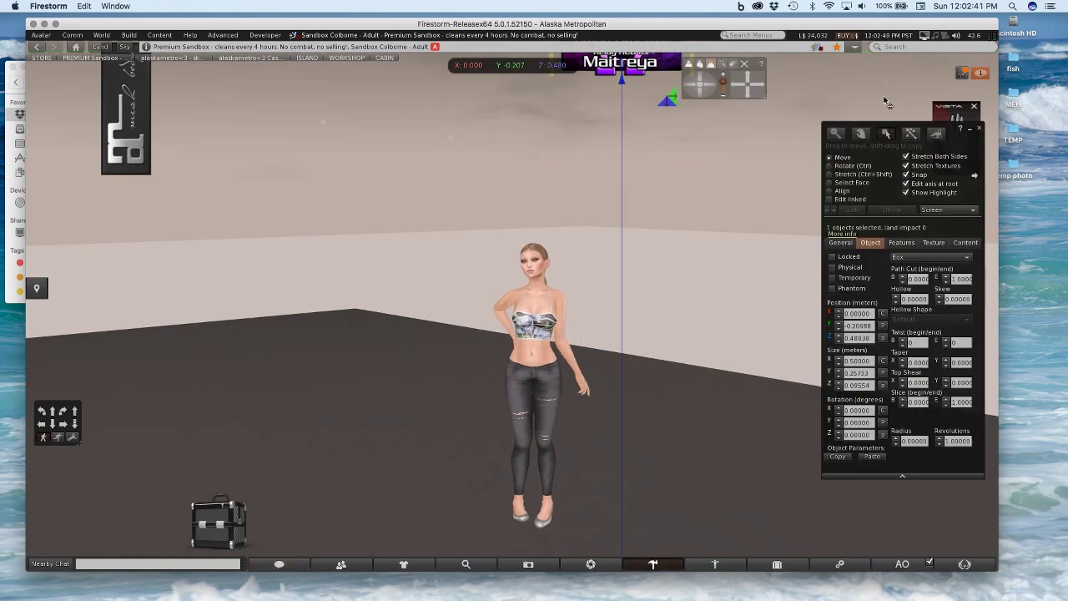
click(980, 127)
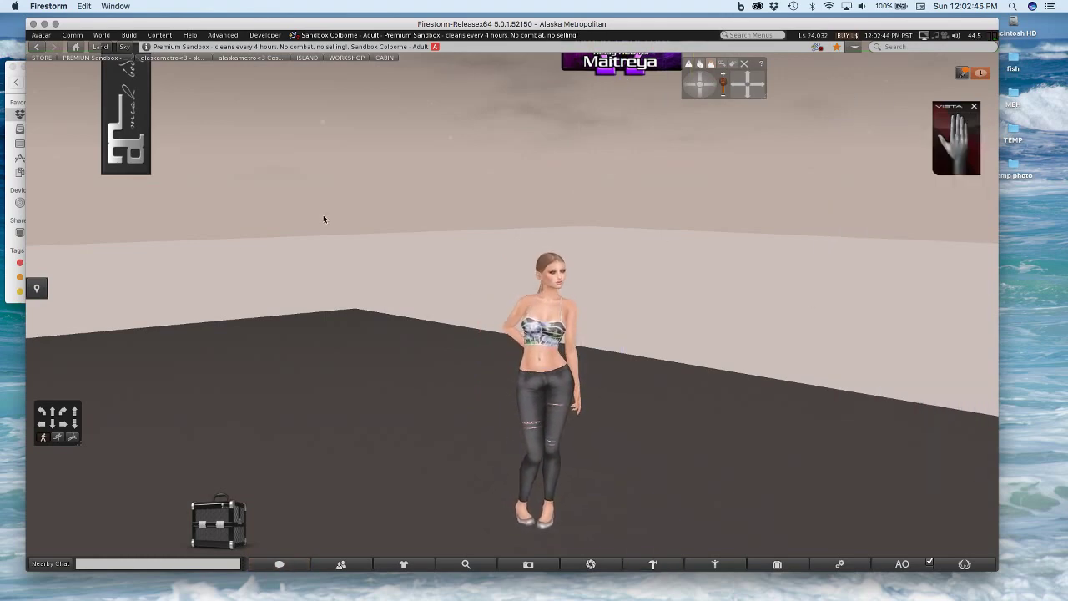
Open and minimize the mesh body, LeLutka head and Vista hand HUDs in turn to review their controls
click(132, 90)
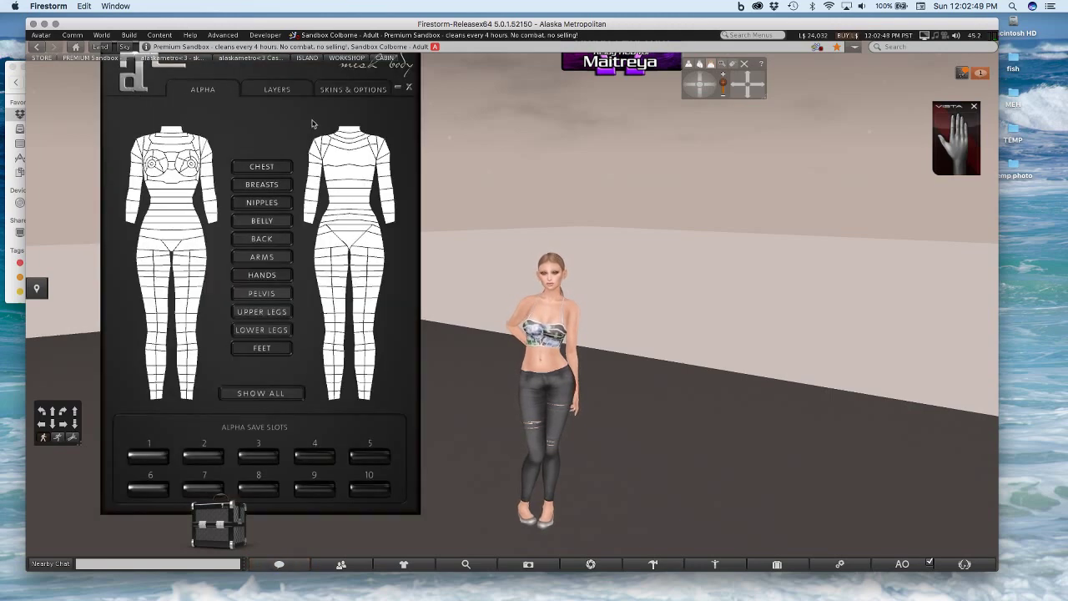
click(398, 86)
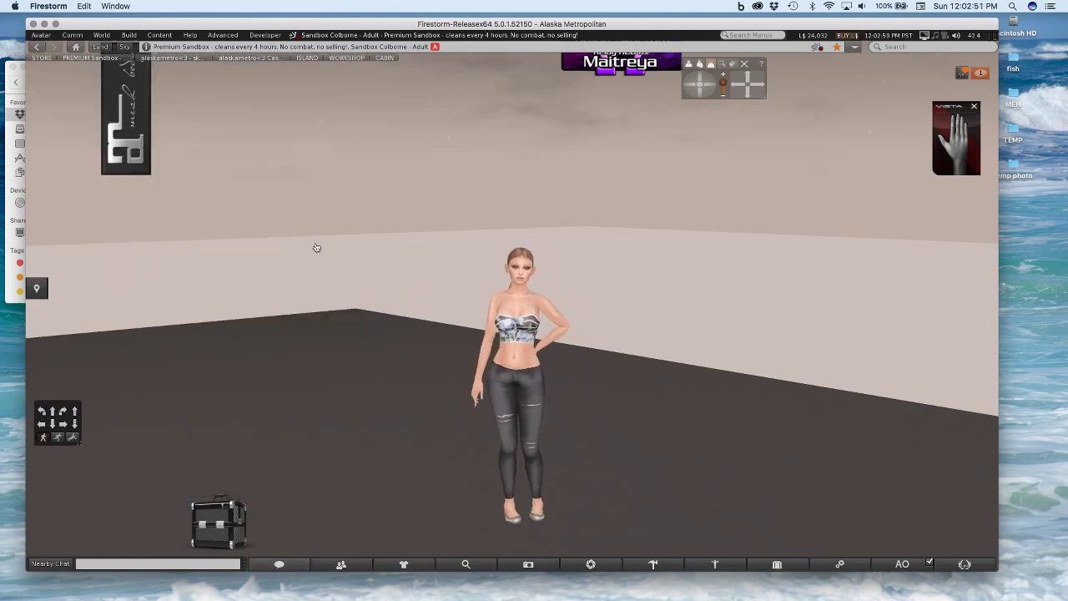
click(221, 526)
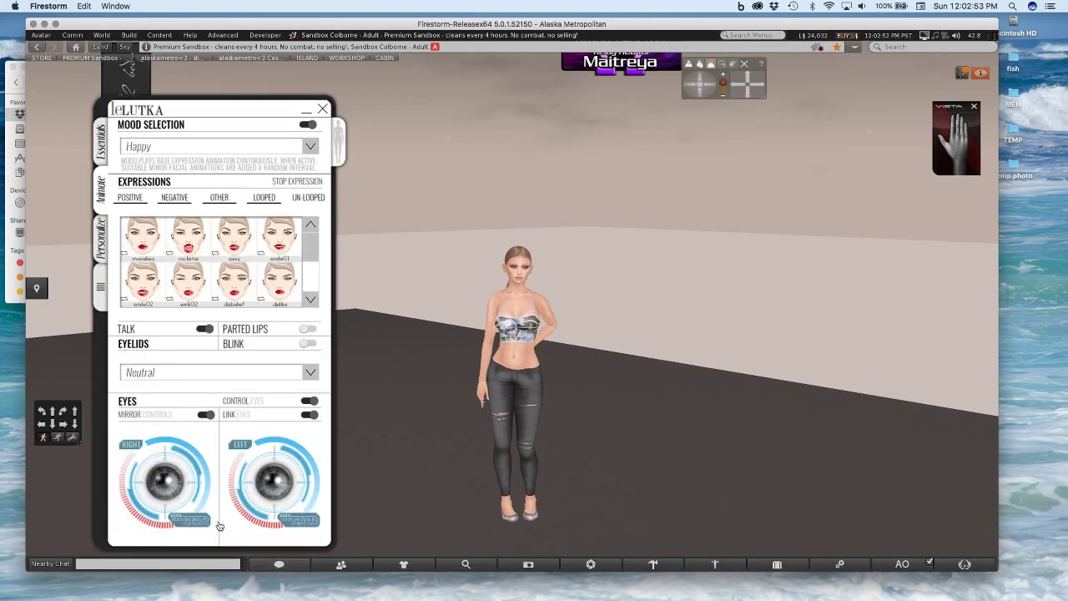
click(101, 141)
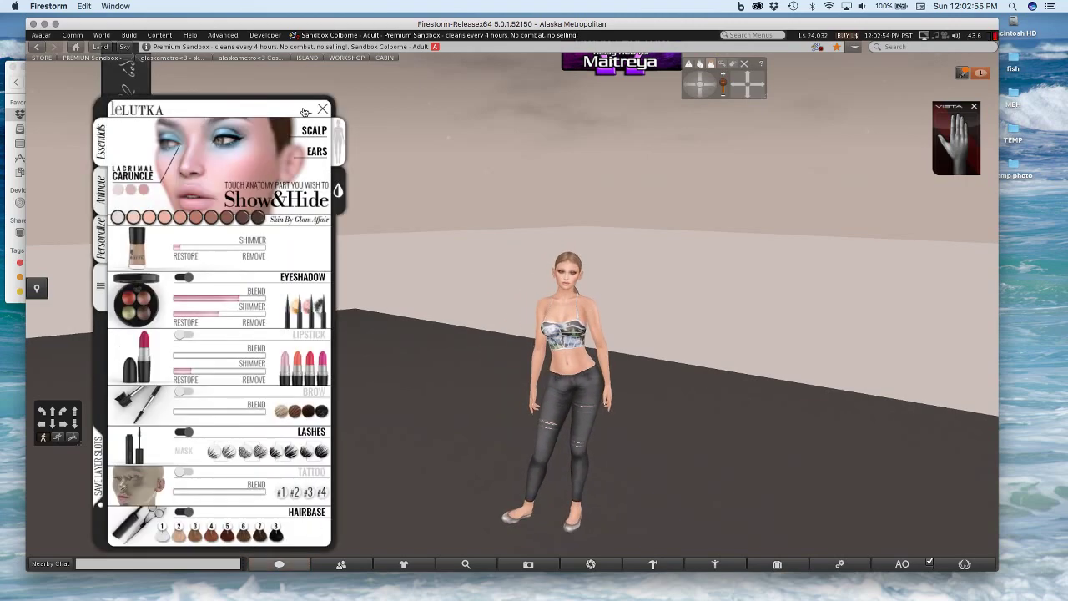
click(322, 109)
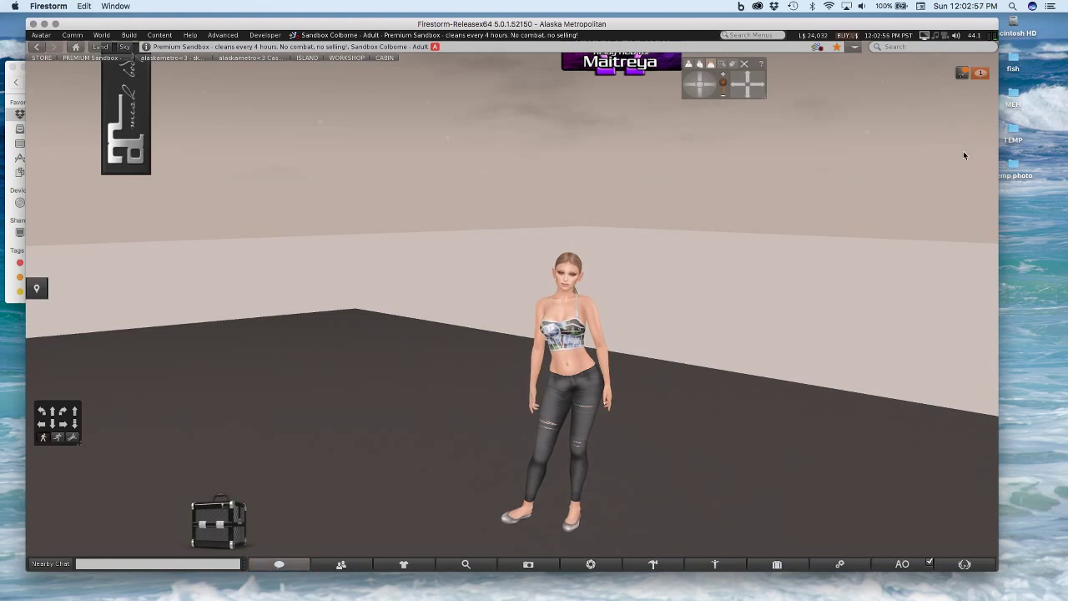
click(959, 148)
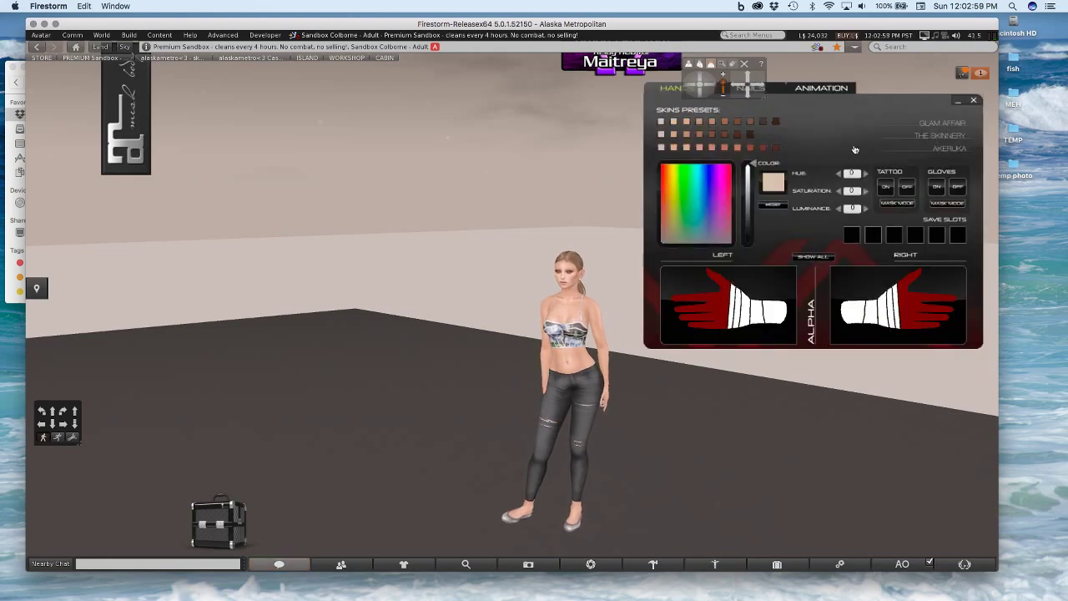
click(956, 104)
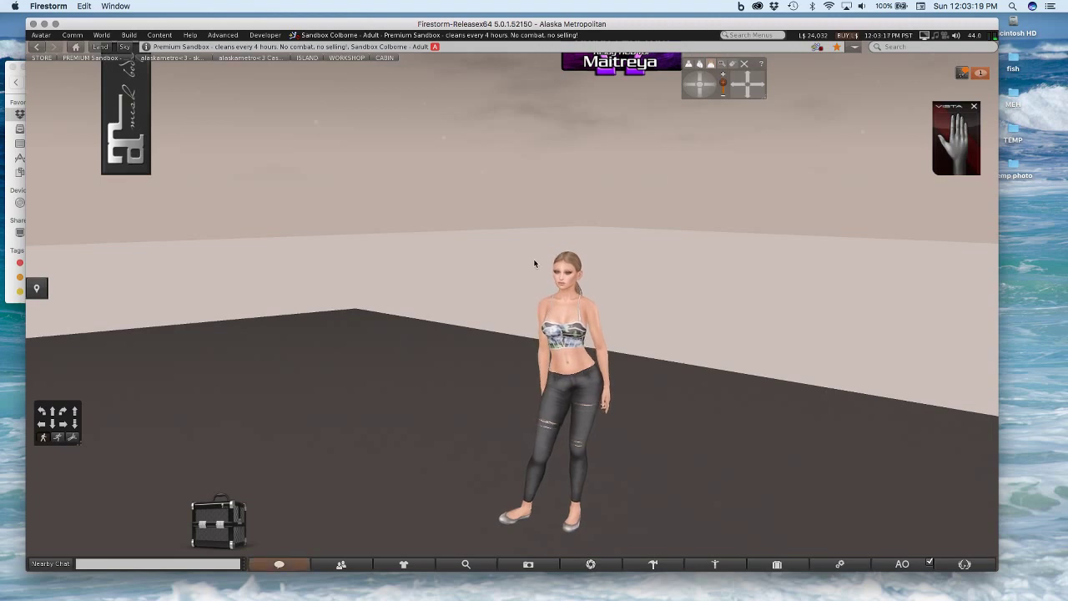
Examine the avatar's face, top and full figure up close and from several angles
scroll(534, 375, up, 5)
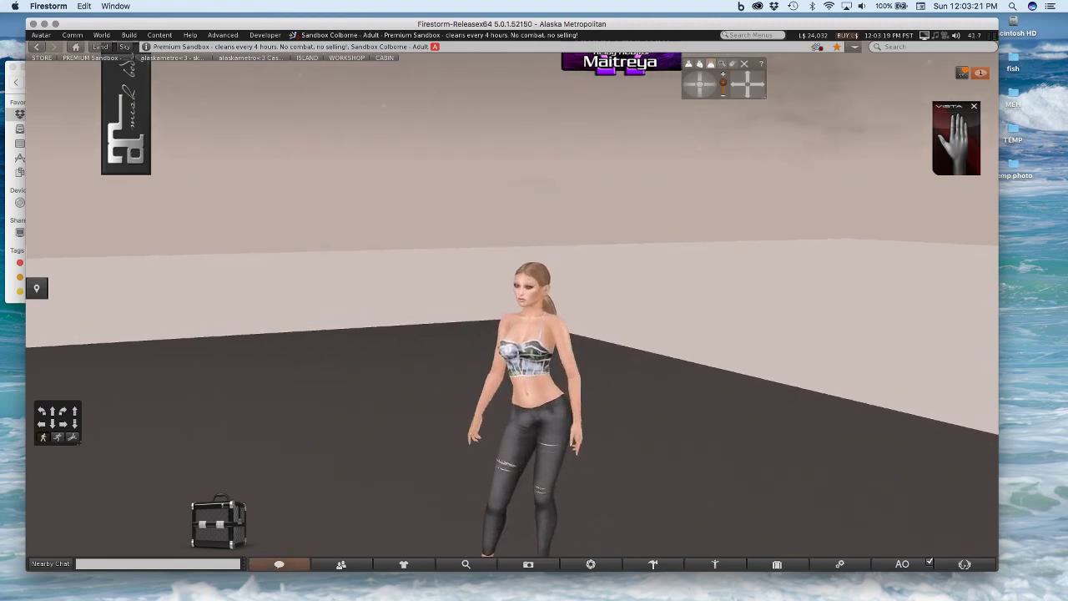
scroll(534, 334, up, 5)
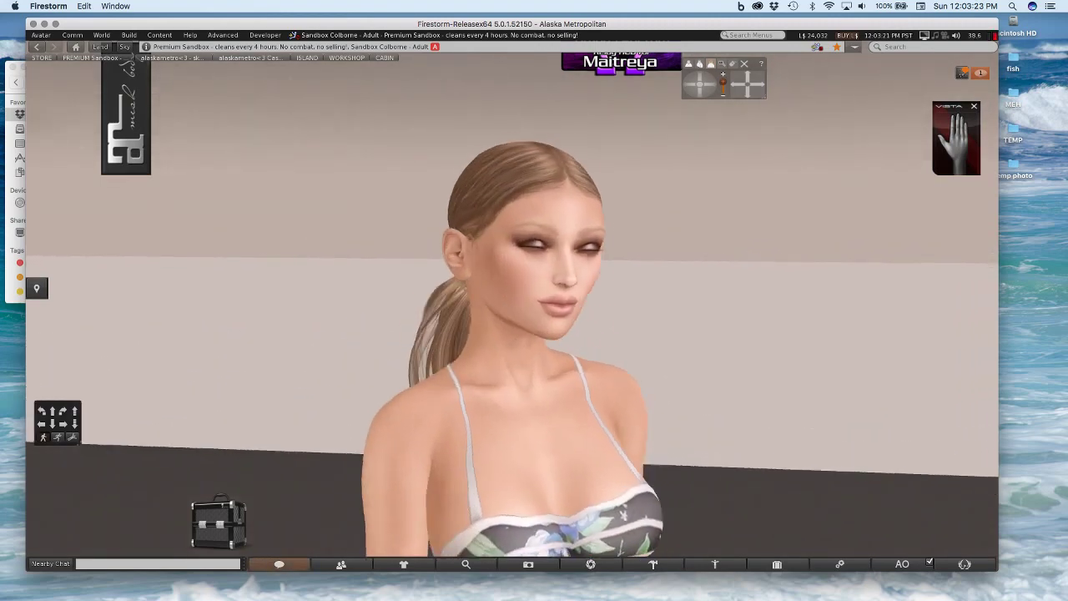
key(Left)
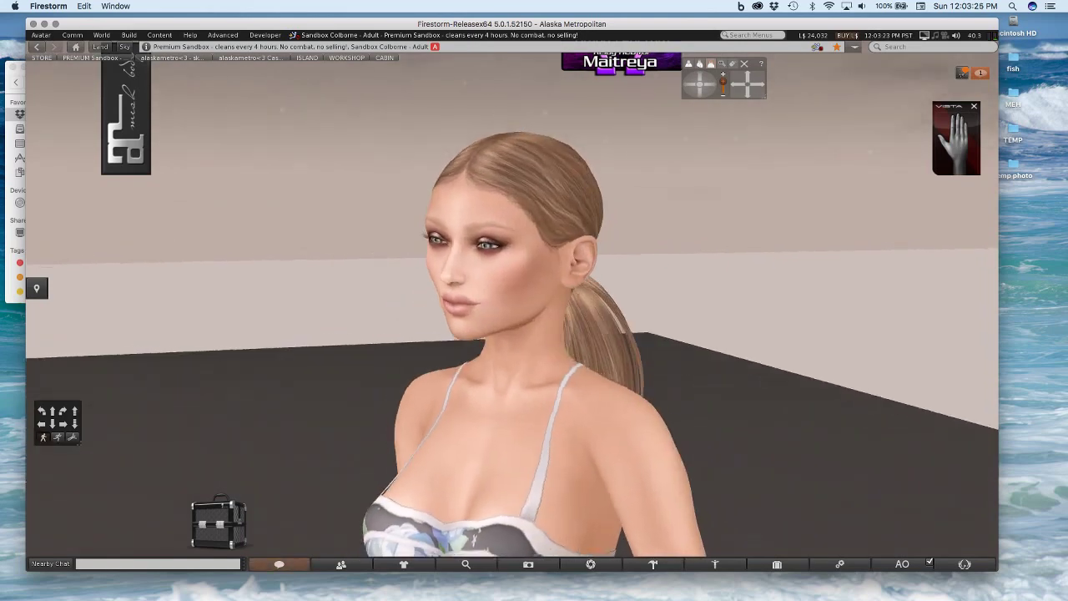
key(Left)
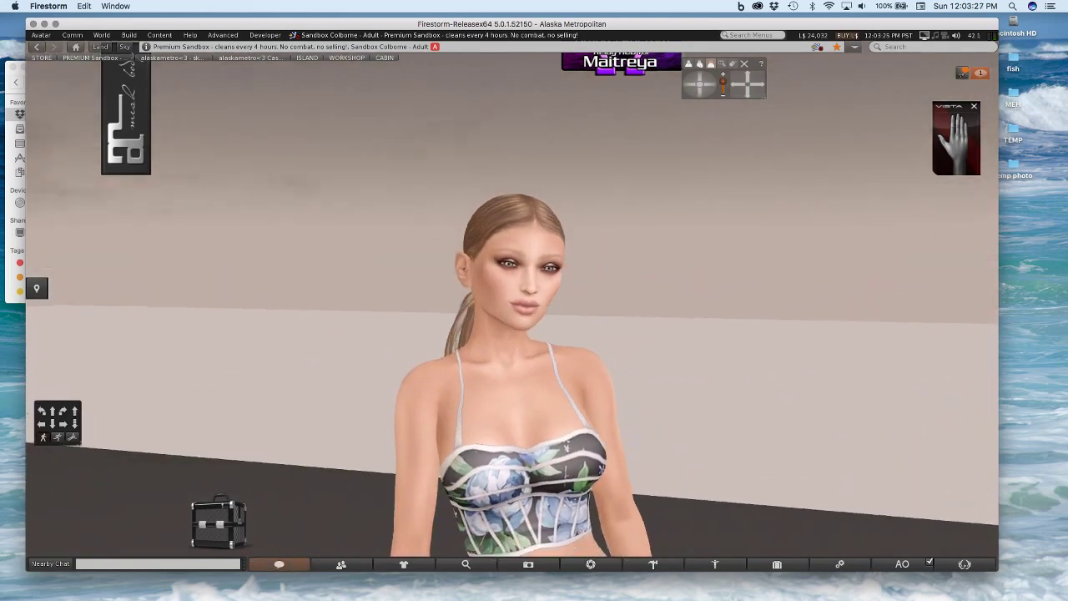
key(Right)
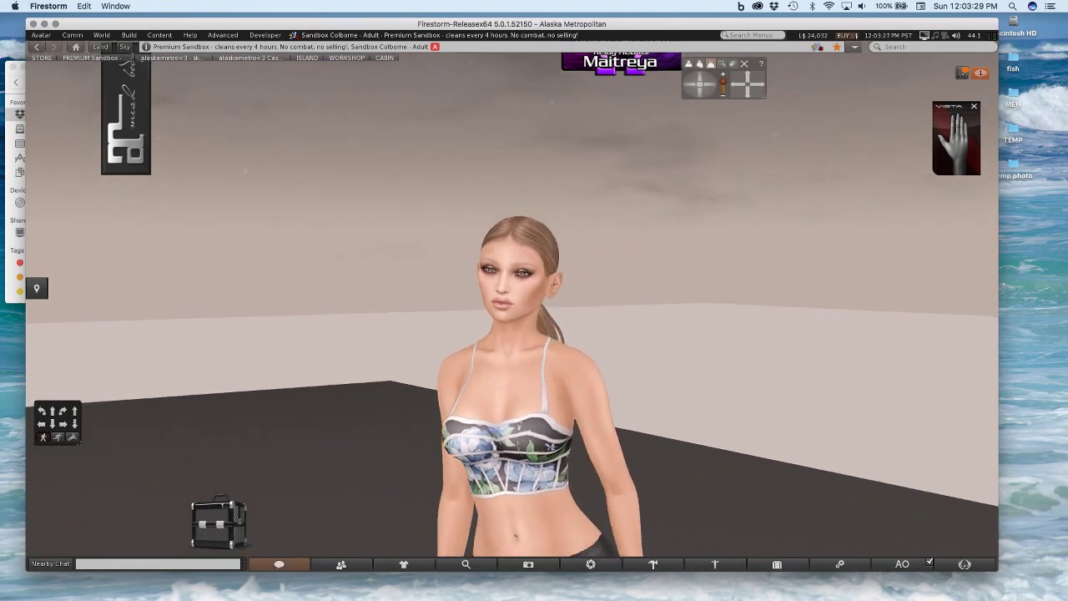
key(Right)
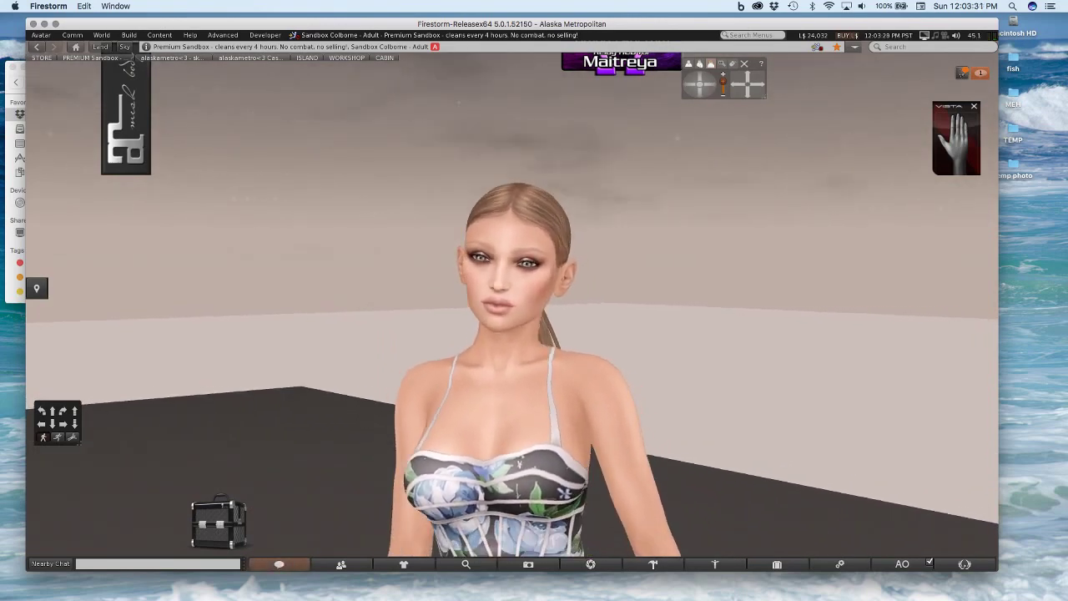
key(Right)
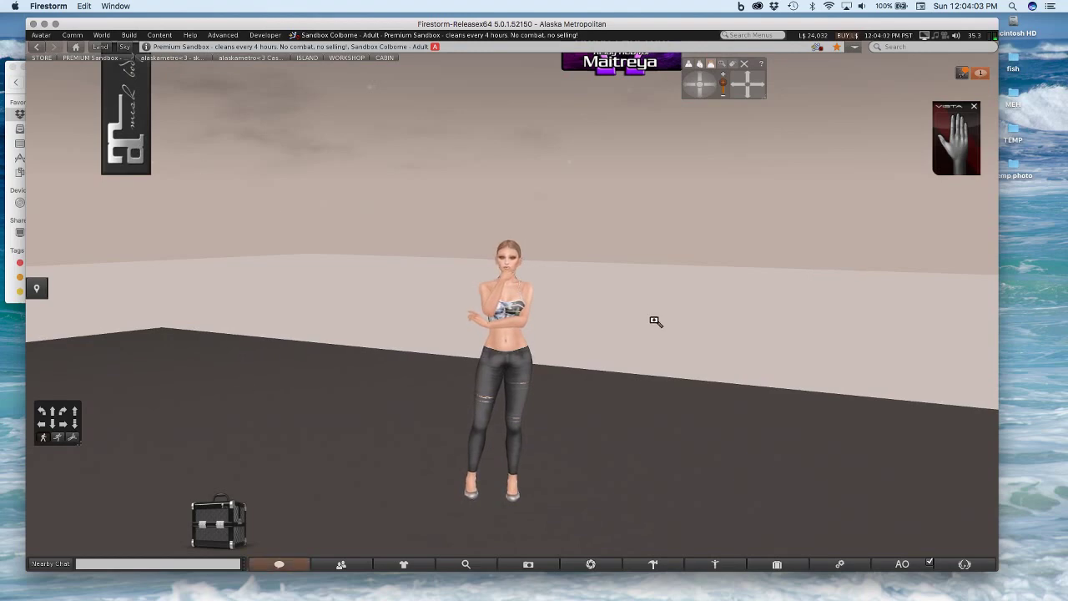
mouse_move(503, 289)
mouse_down()
mouse_move(584, 294)
mouse_move(512, 305)
mouse_up()
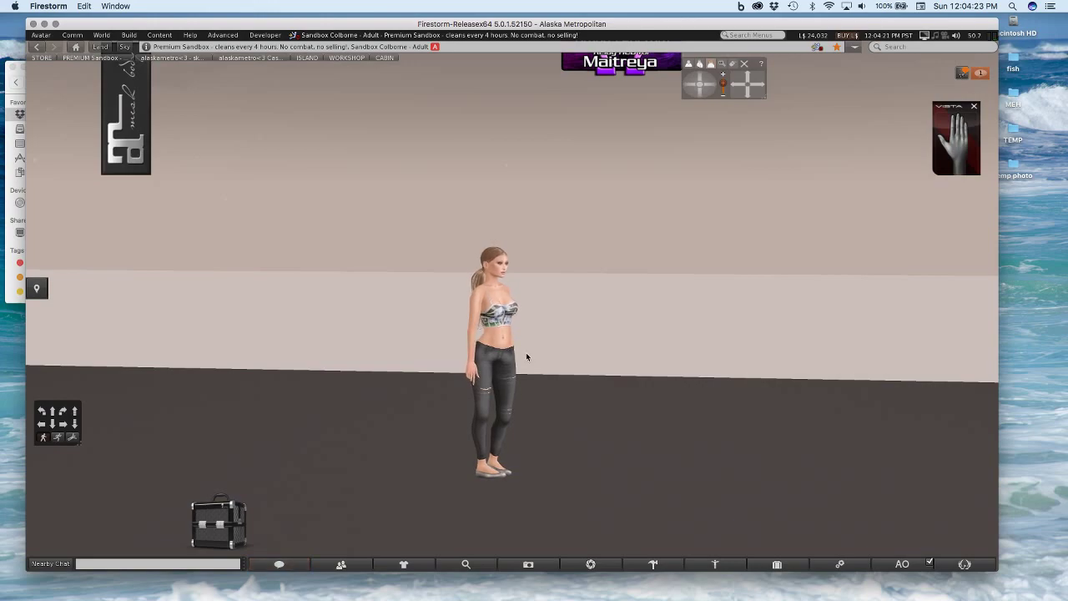
alt+click(493, 347)
scroll(493, 347, up, 5)
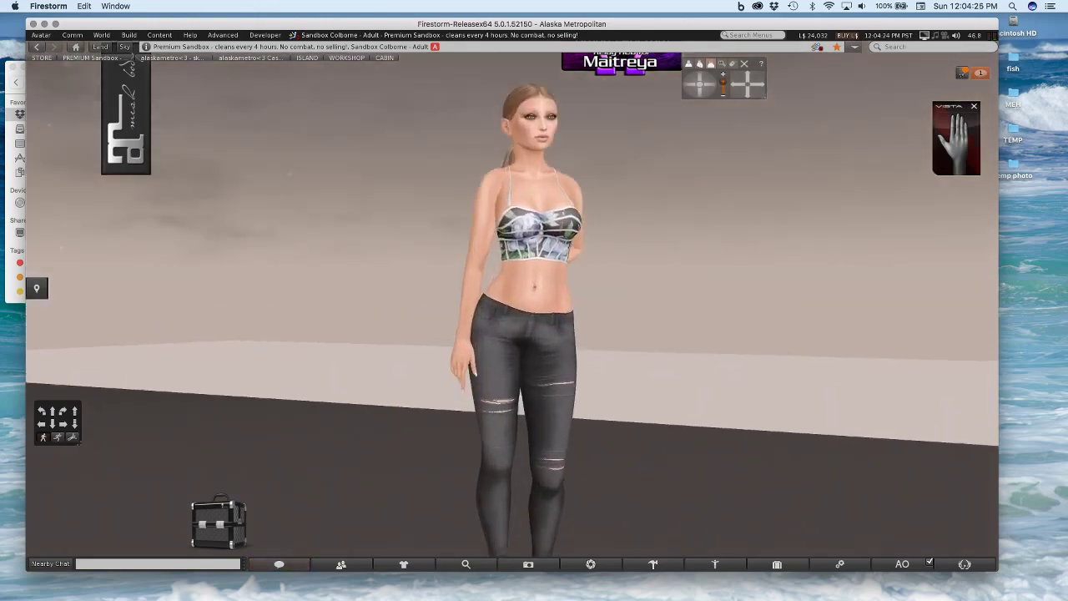
drag(493, 347, 742, 262)
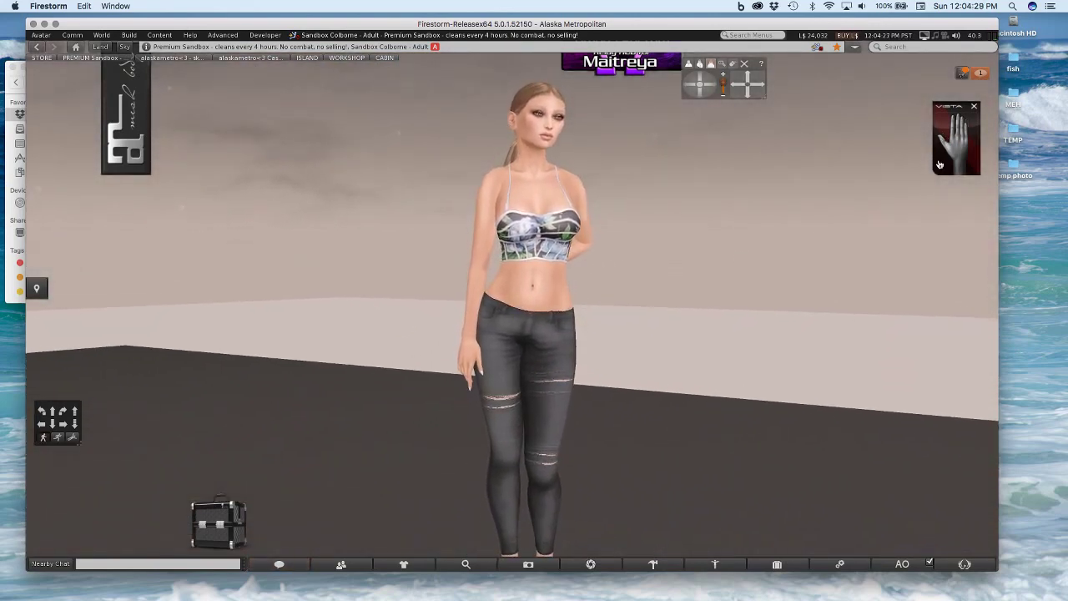
Open the Vista hand HUD's animation page to review the poses and random hand animation options, and minimize the HUD
click(973, 106)
click(922, 161)
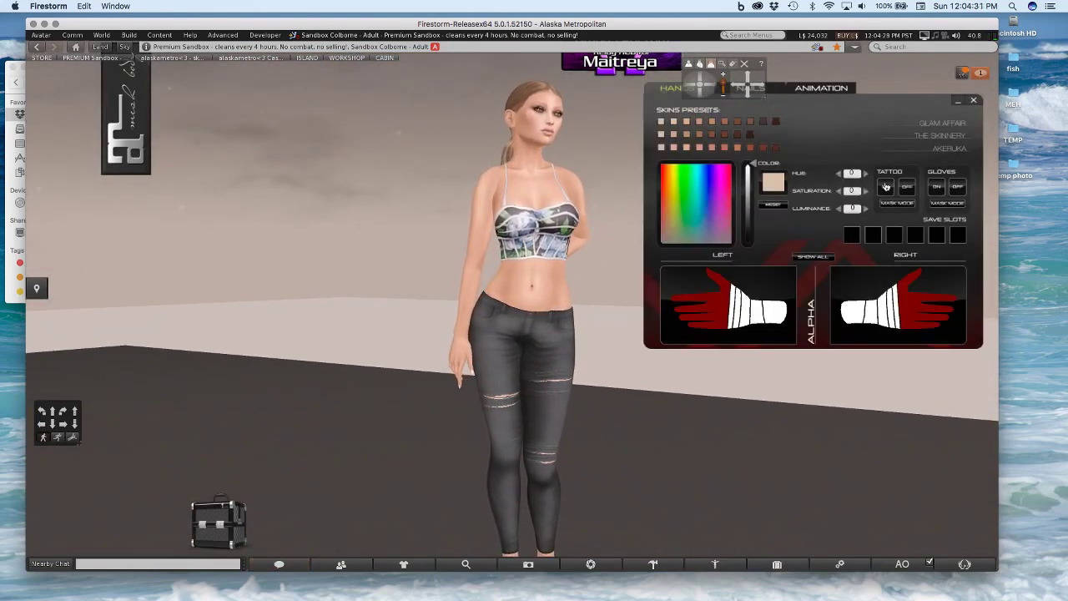
click(822, 87)
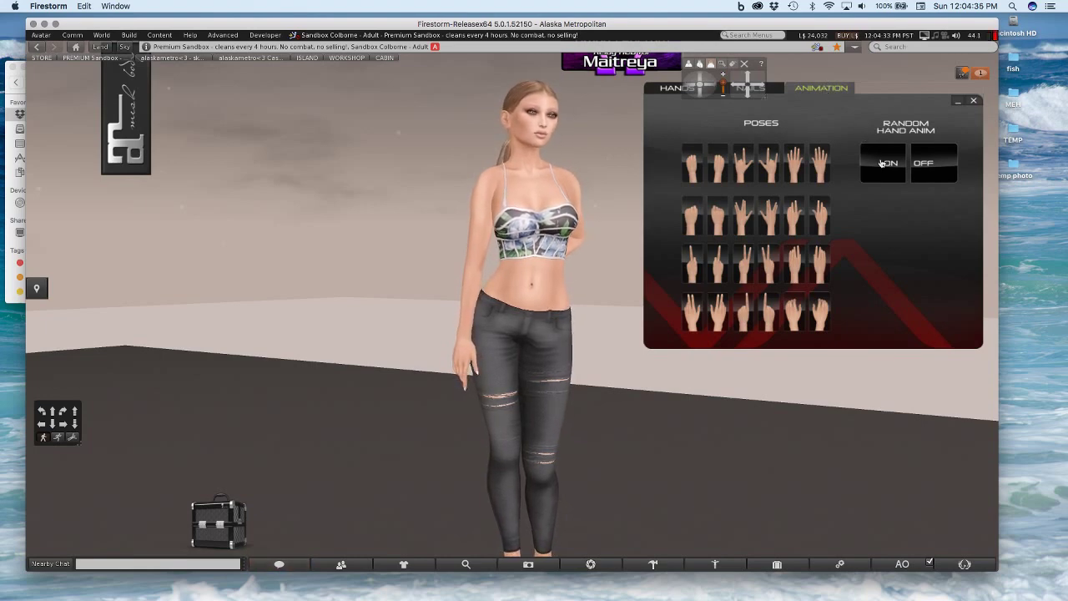
click(956, 103)
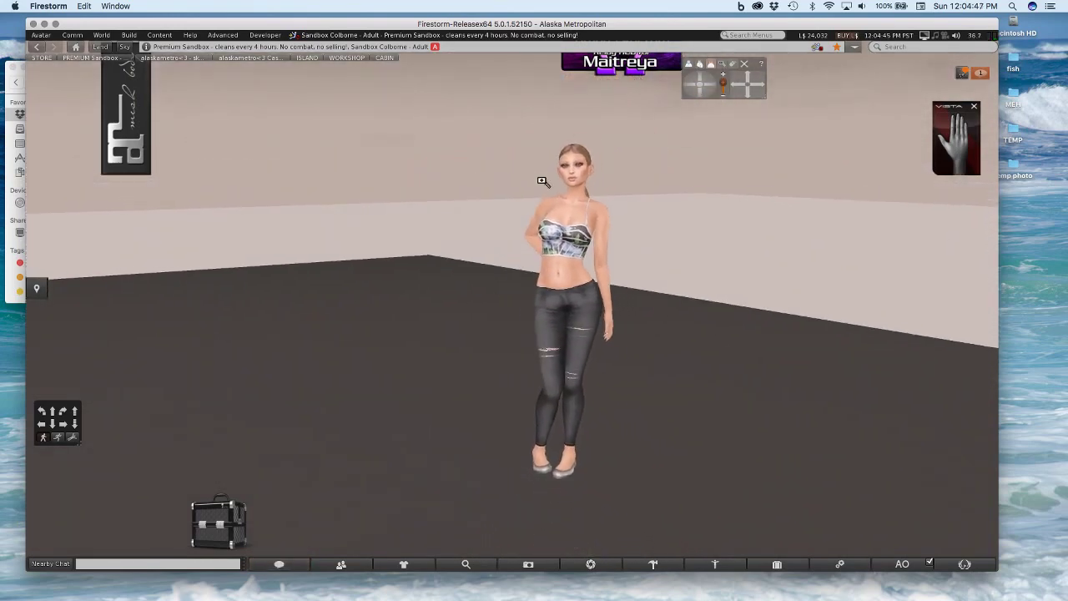
Inspect the avatar's face and makeup in close-up, and bring the whole figure back into view
alt+click(572, 171)
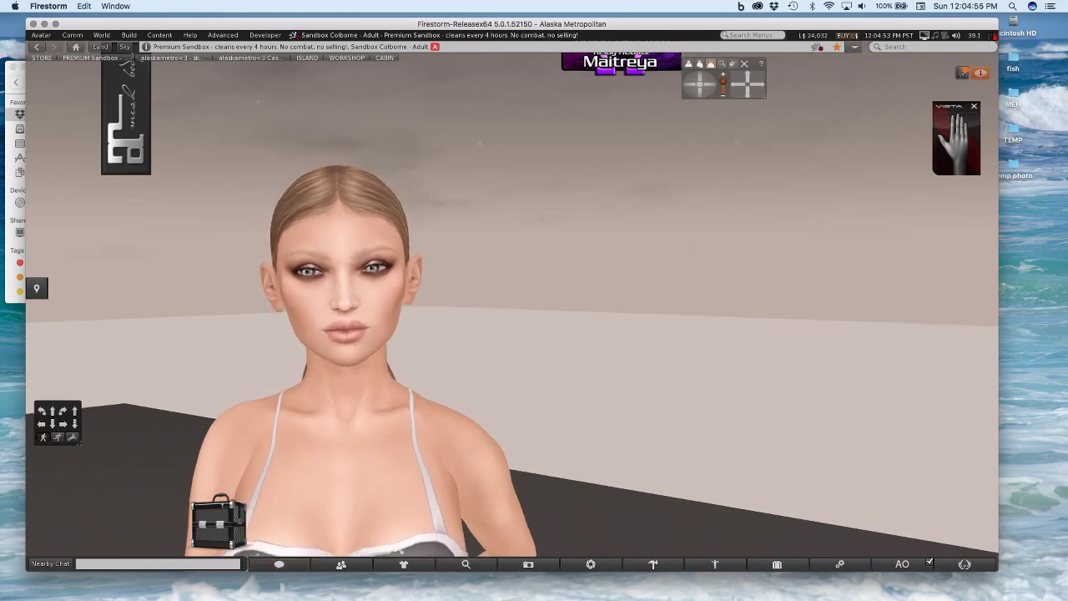
mouse_move(572, 171)
mouse_down()
mouse_move(477, 171)
mouse_move(592, 171)
mouse_up()
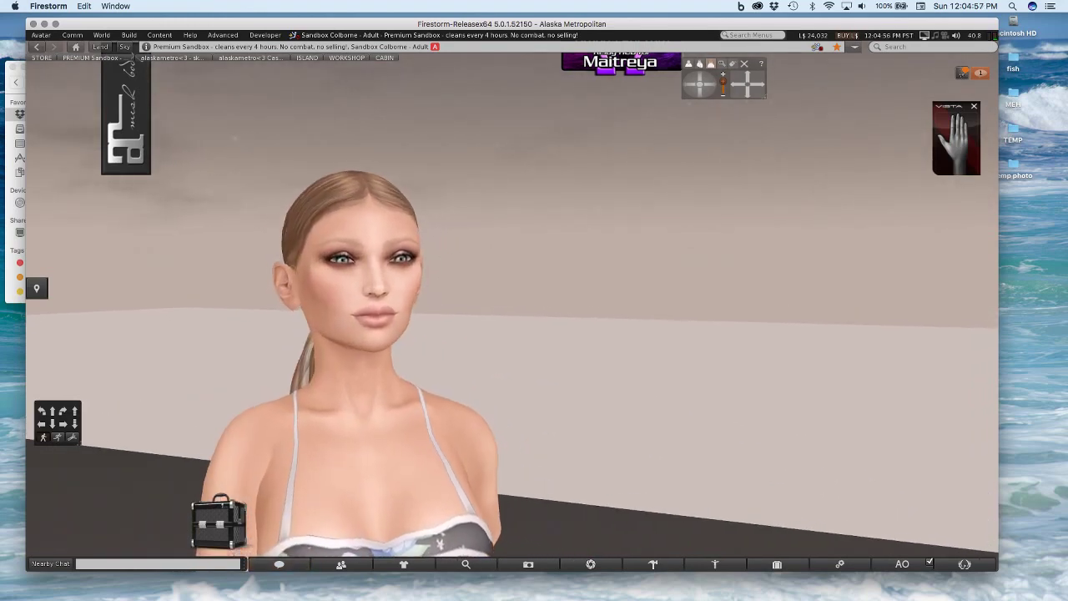
scroll(512, 300, down, 5)
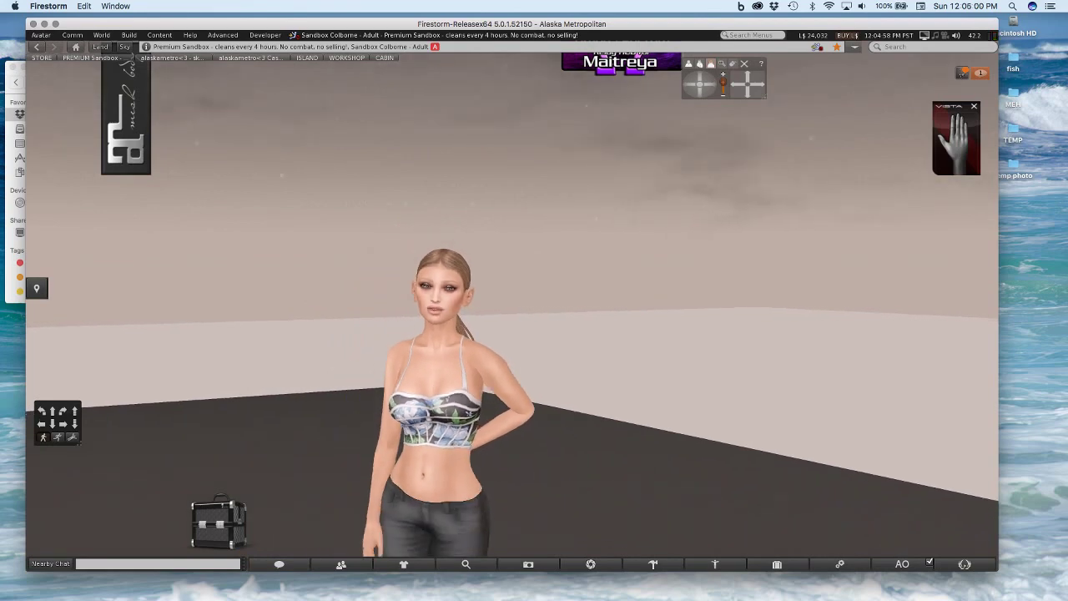
scroll(512, 300, down, 4)
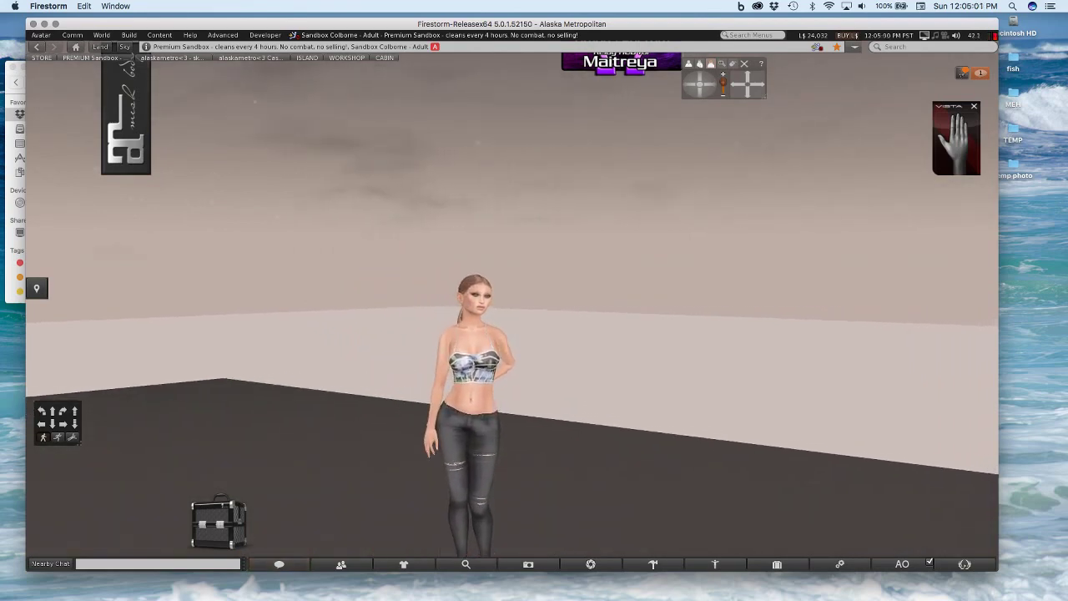
drag(475, 367, 510, 309)
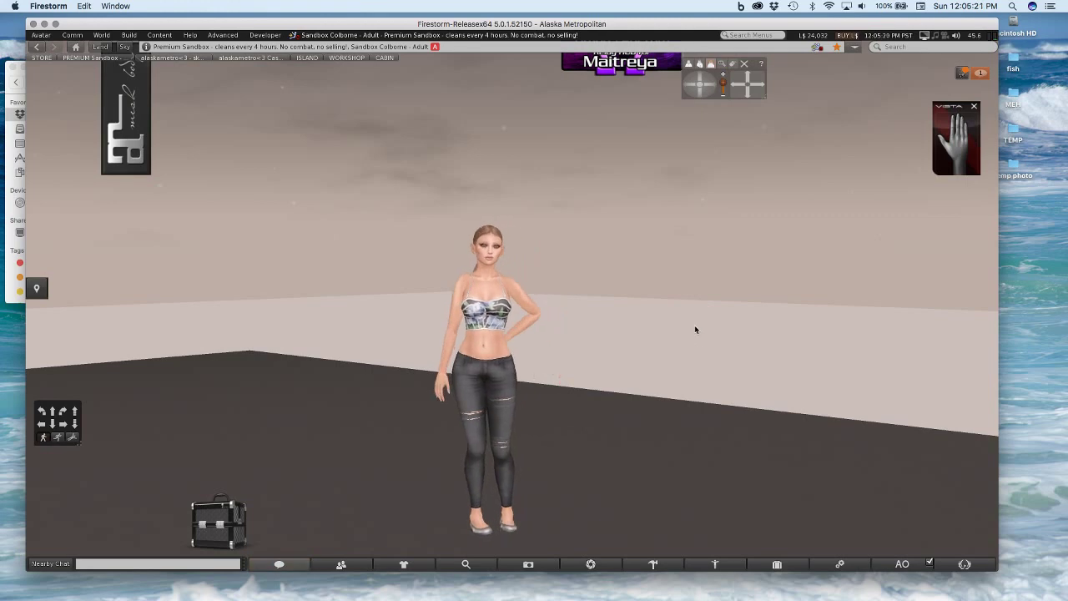
mouse_move(613, 588)
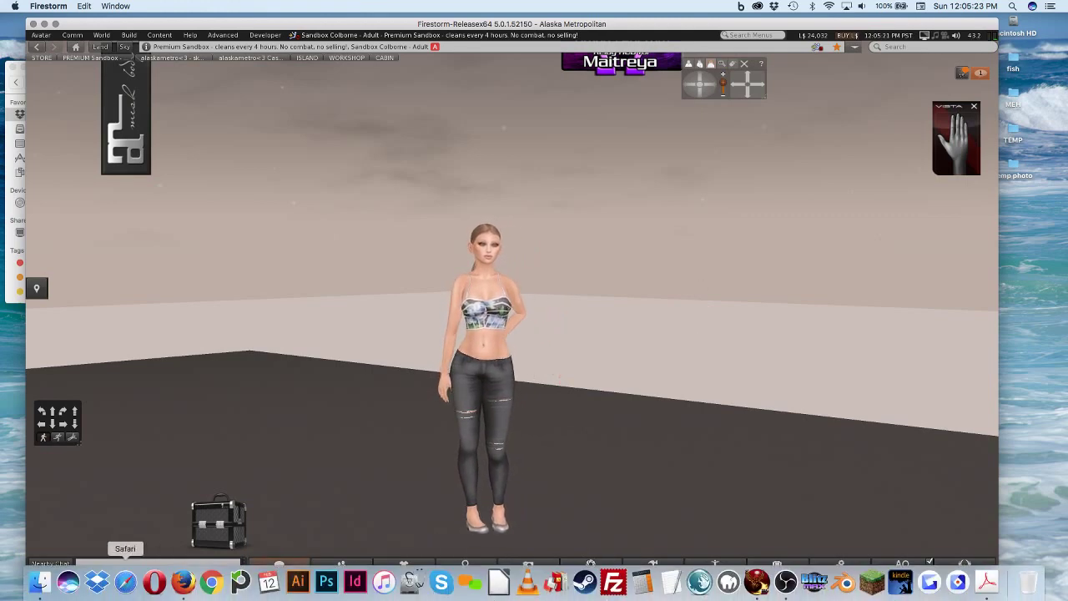
Switch to Finder, open Omega-appliercreation-basics.pdf from the Slides folder, and reposition its window over the desktop
click(39, 582)
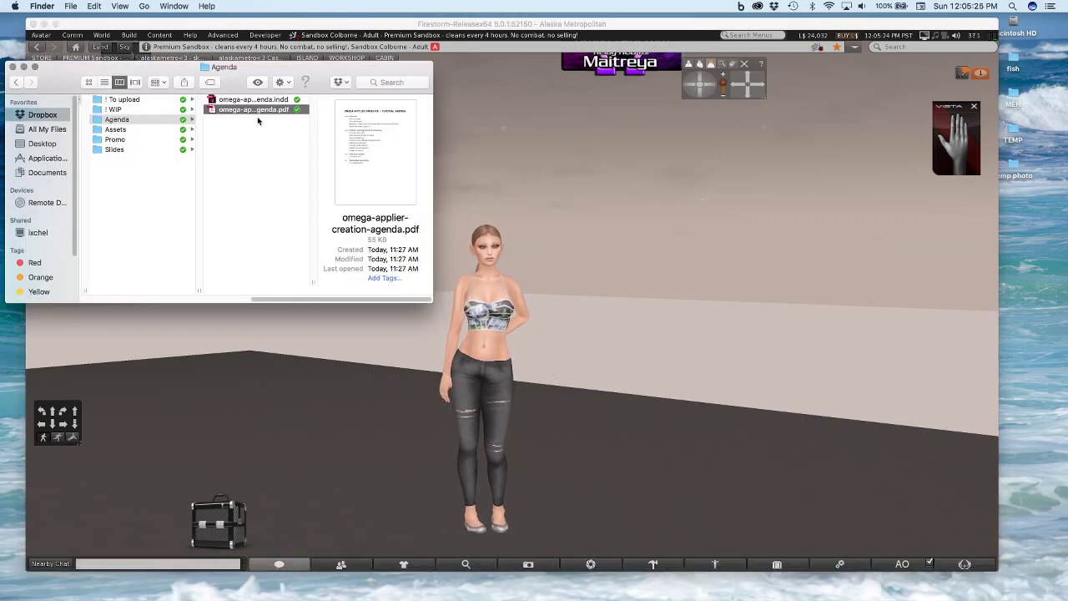
click(114, 150)
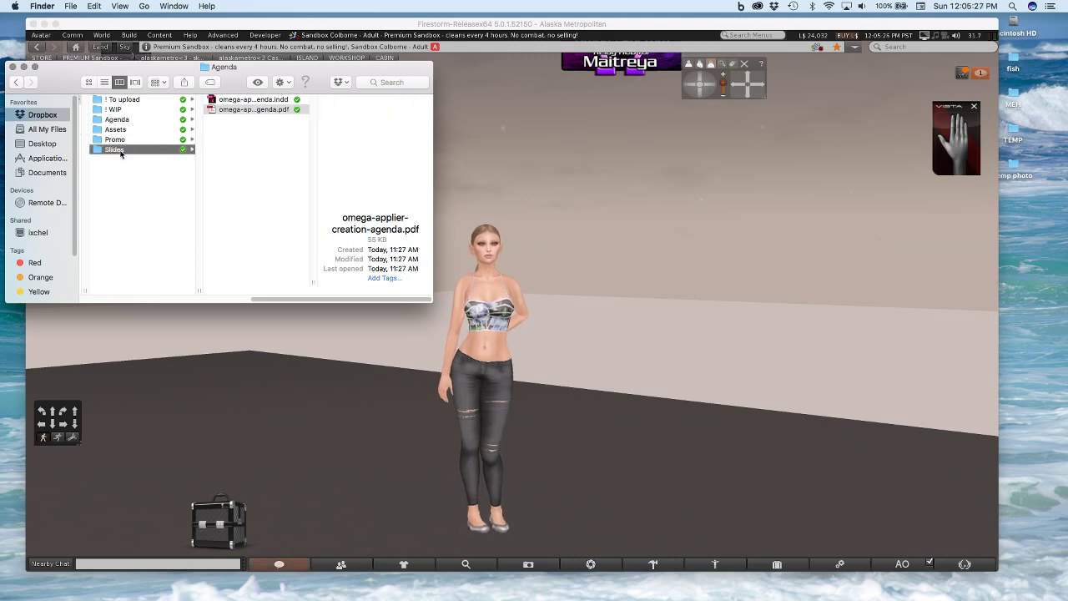
double_click(250, 109)
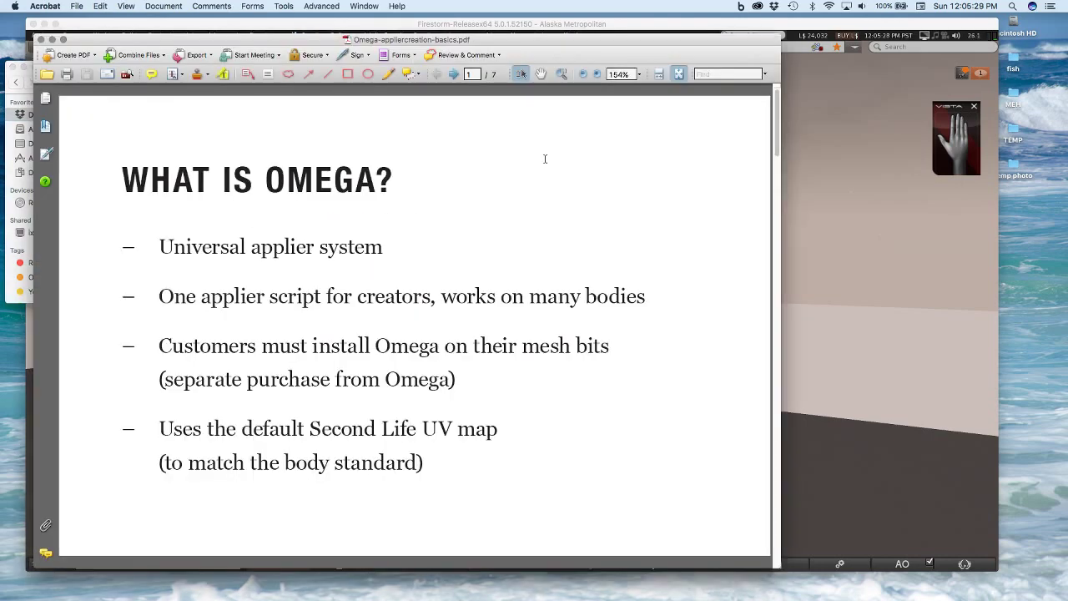
drag(468, 40, 573, 41)
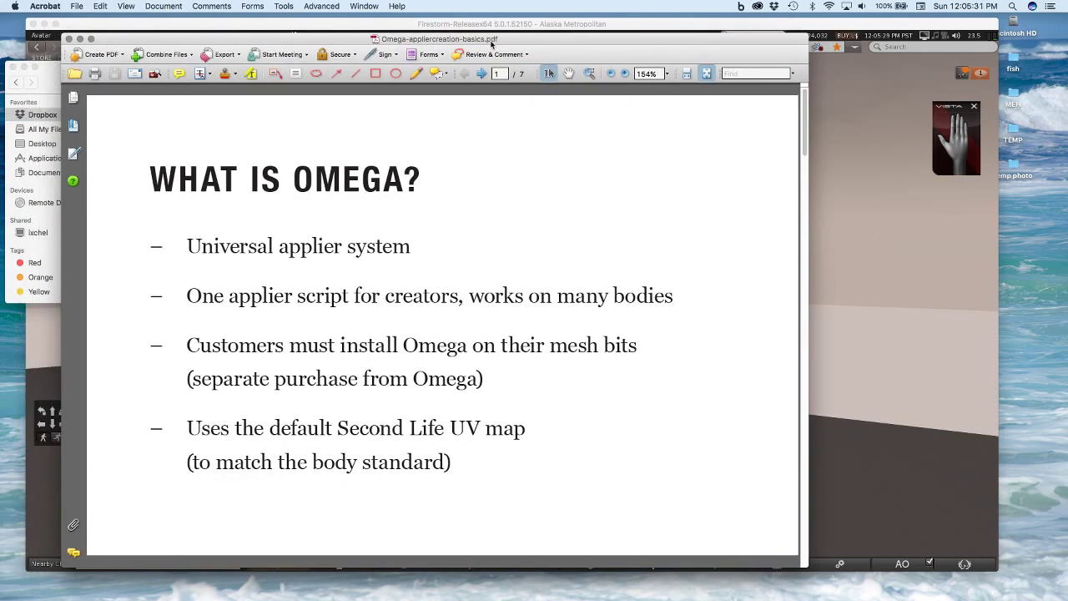
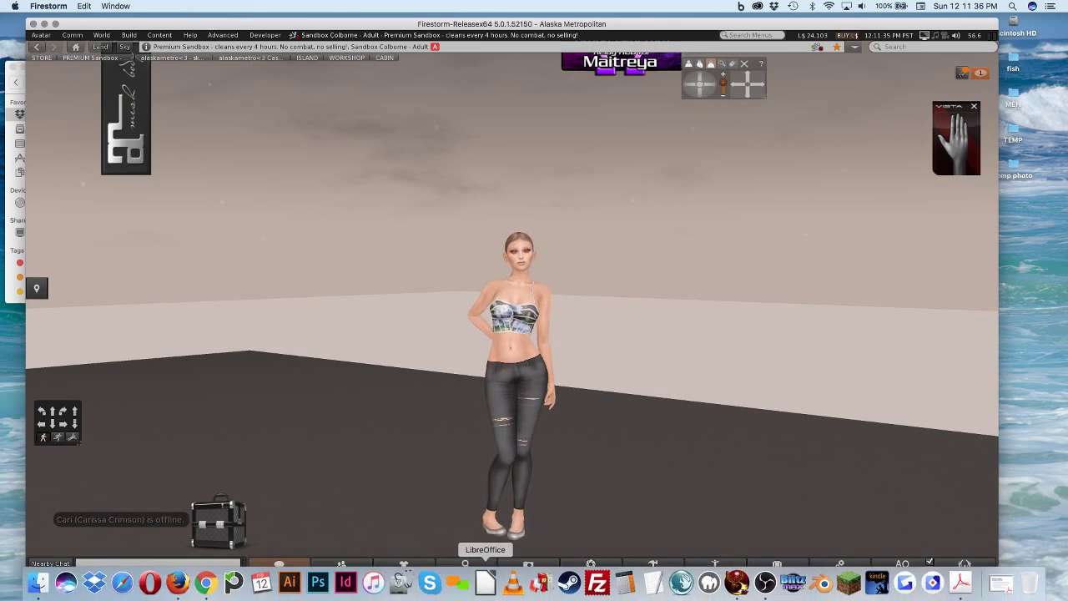
Switch to Finder, open the Assets folder, preview the SL Avatar template files, and enlarge the window for a bigger preview
click(37, 584)
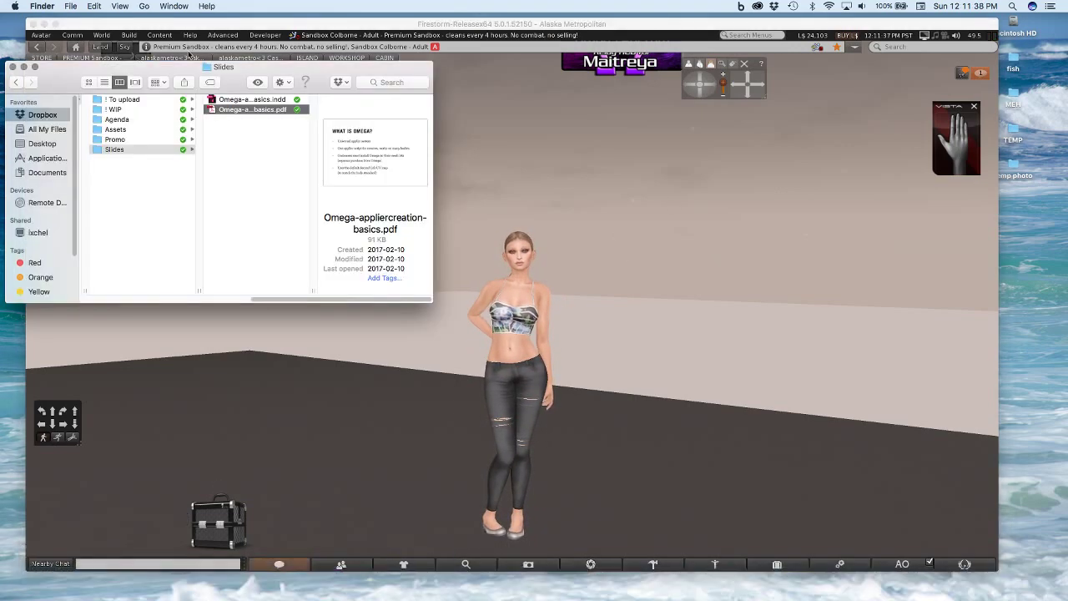
click(116, 129)
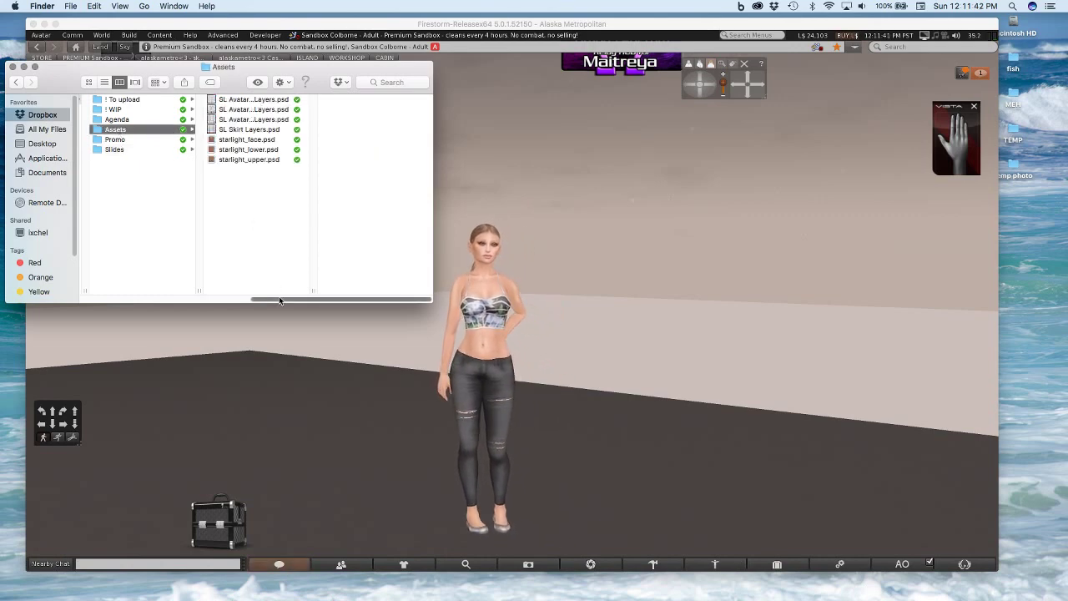
scroll(251, 292, left, 5)
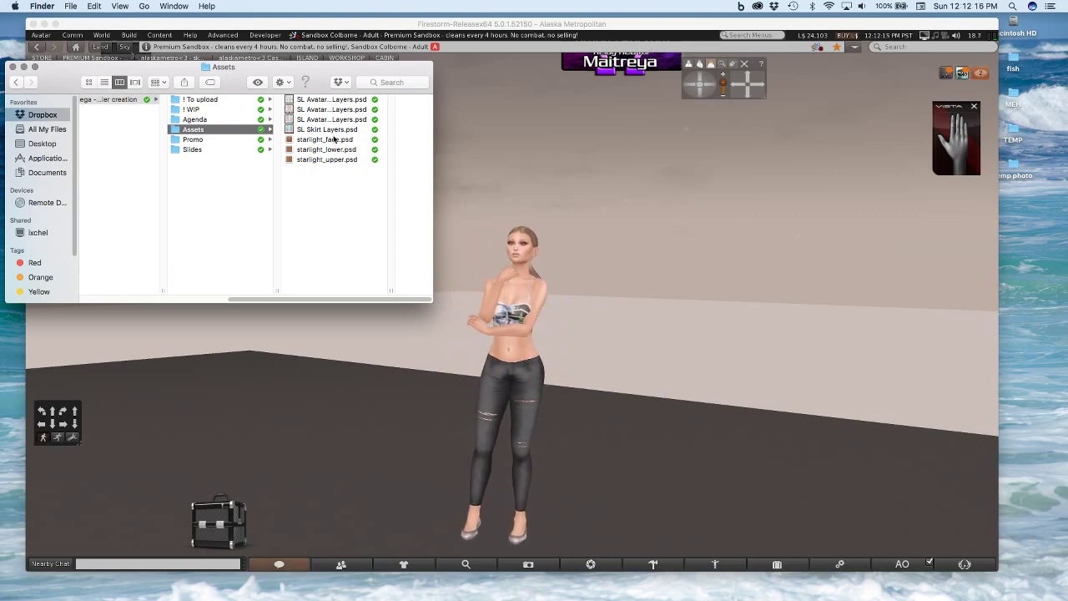
key(Right)
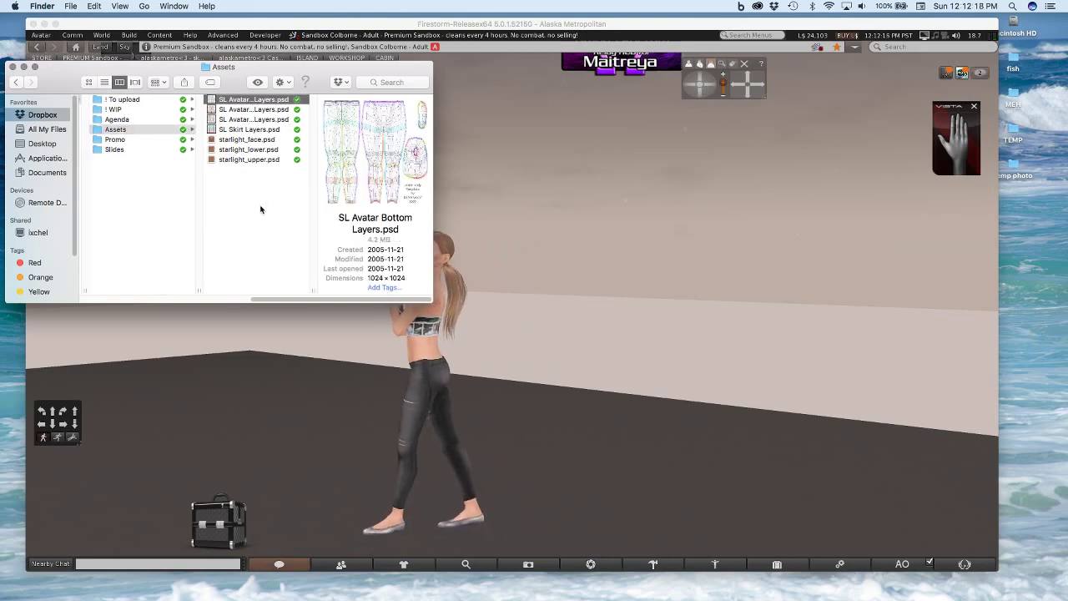
key(Down)
key(Down)
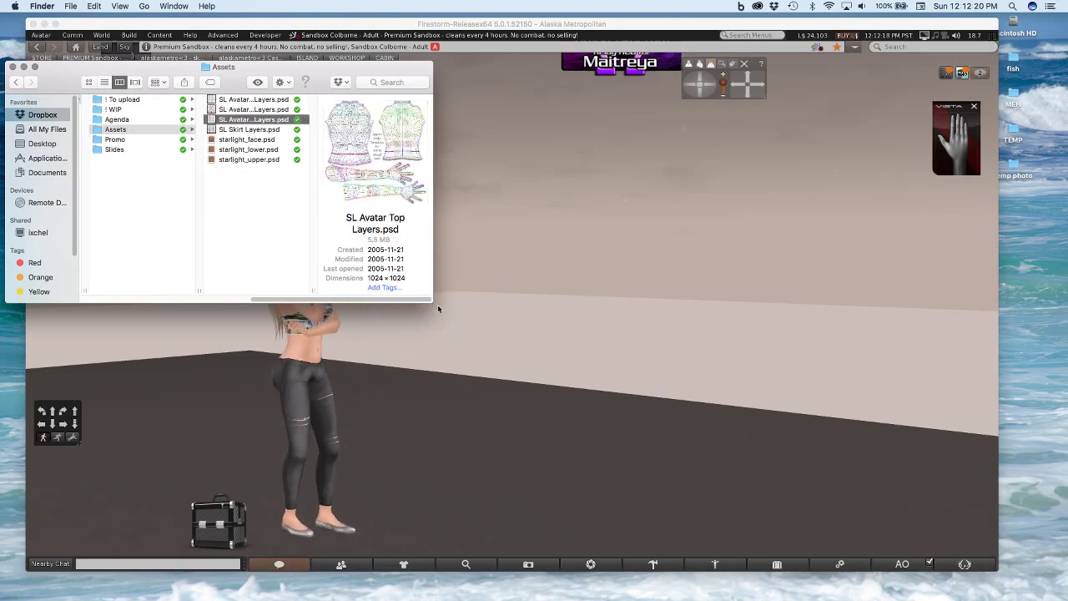
drag(438, 309, 1003, 527)
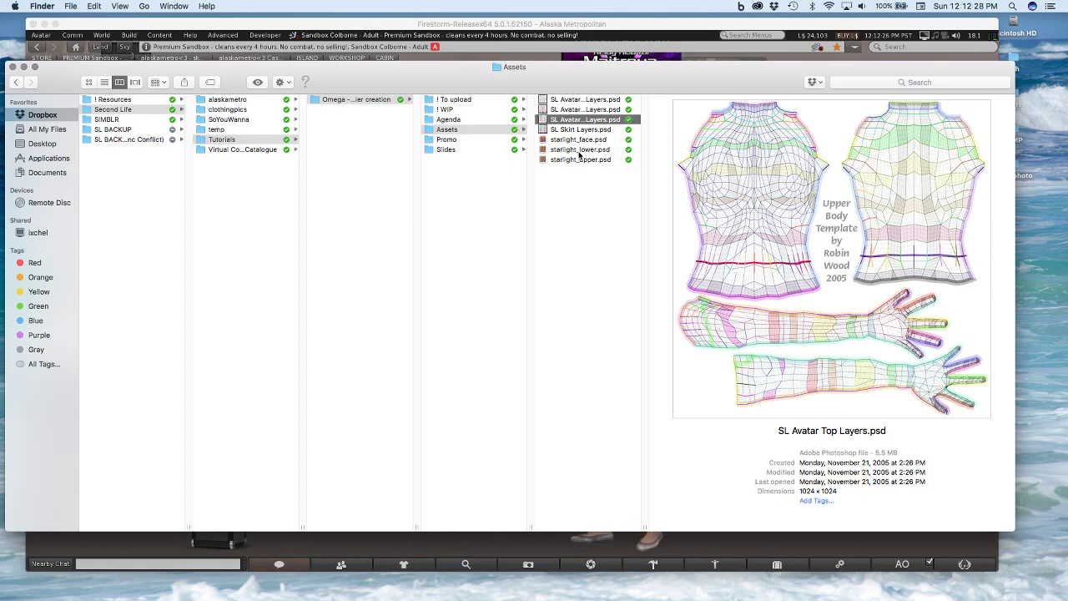
Compare the previews of the SL Avatar Head, Bottom and Top Layers template files
key(Up)
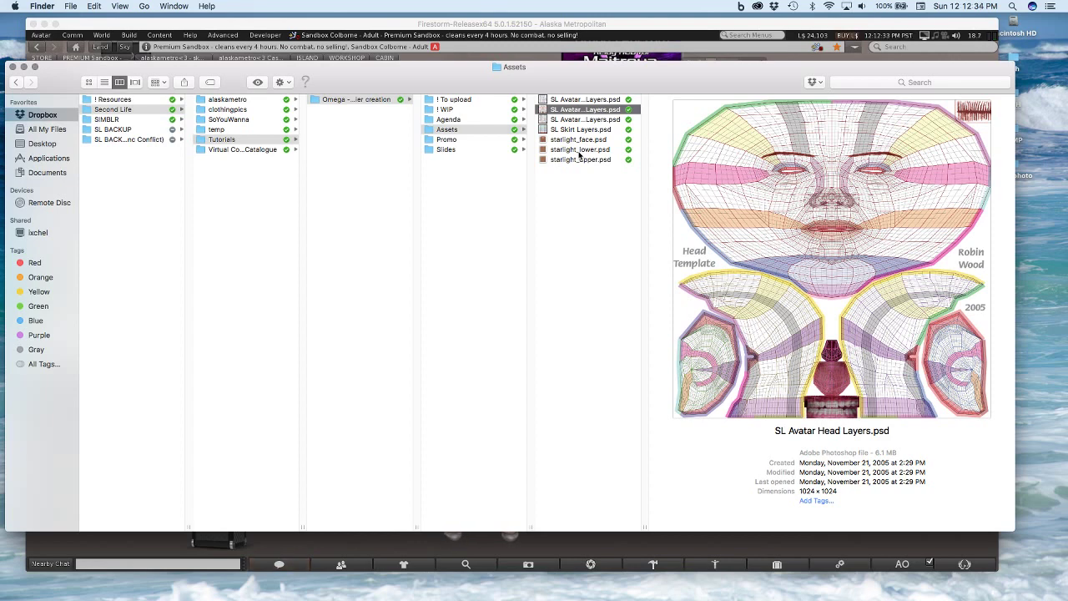
key(Up)
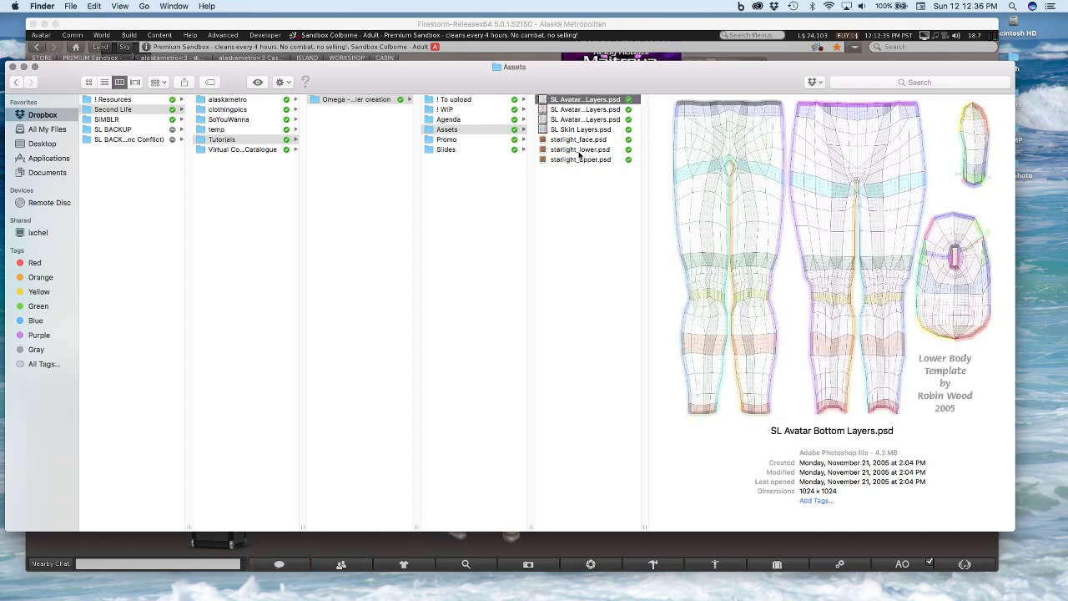
key(Down)
key(Down)
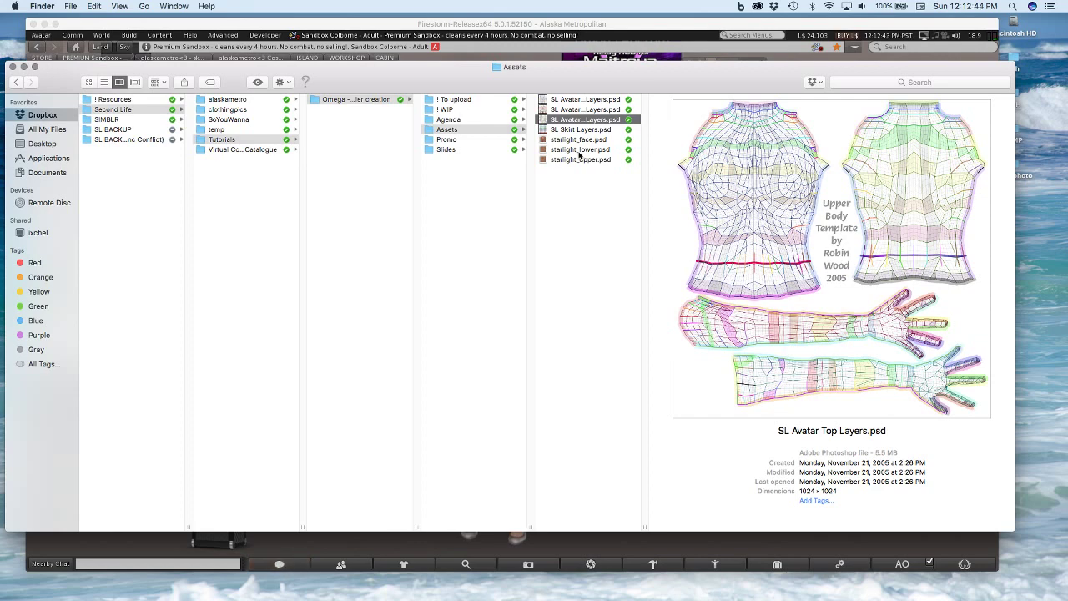
key(Up)
key(Up)
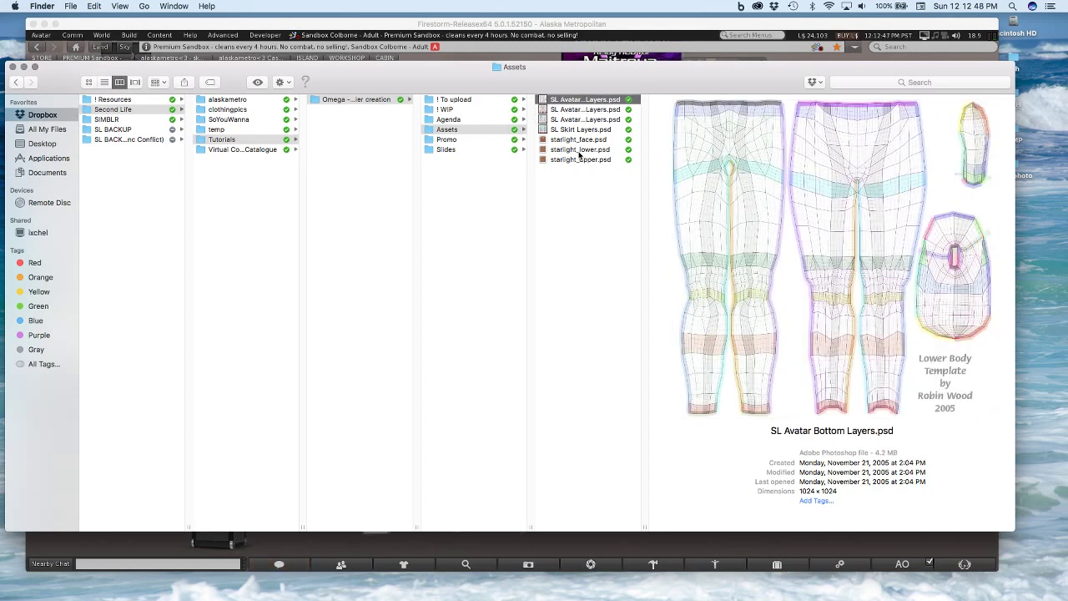
key(Down)
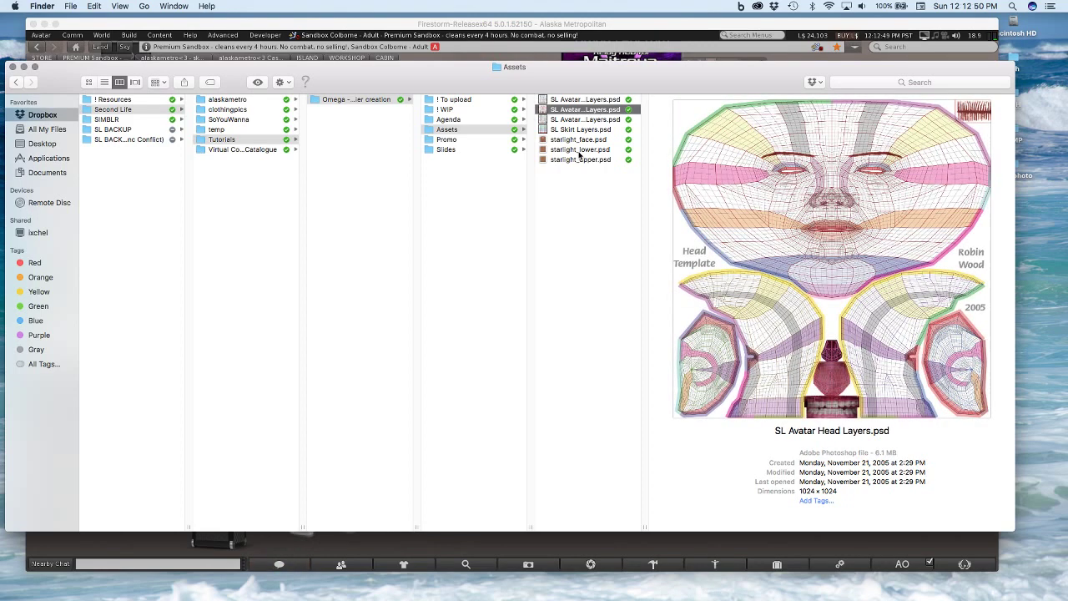
Preview the starlight_face, starlight_lower and starlight_upper skin files and the SL Skirt Layers template
key(Down)
key(Down)
key(Down)
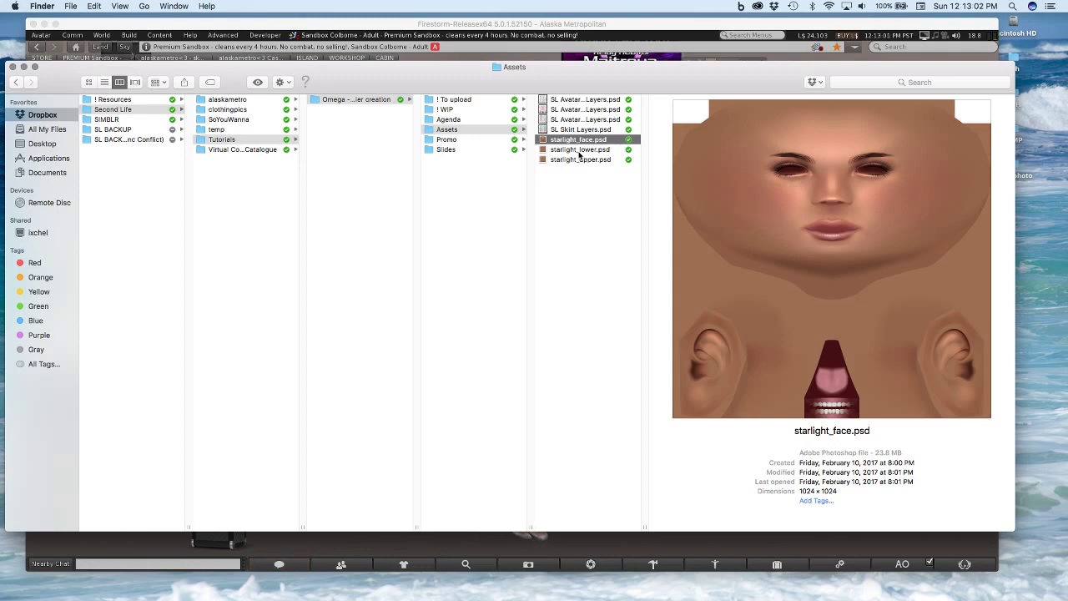
click(579, 153)
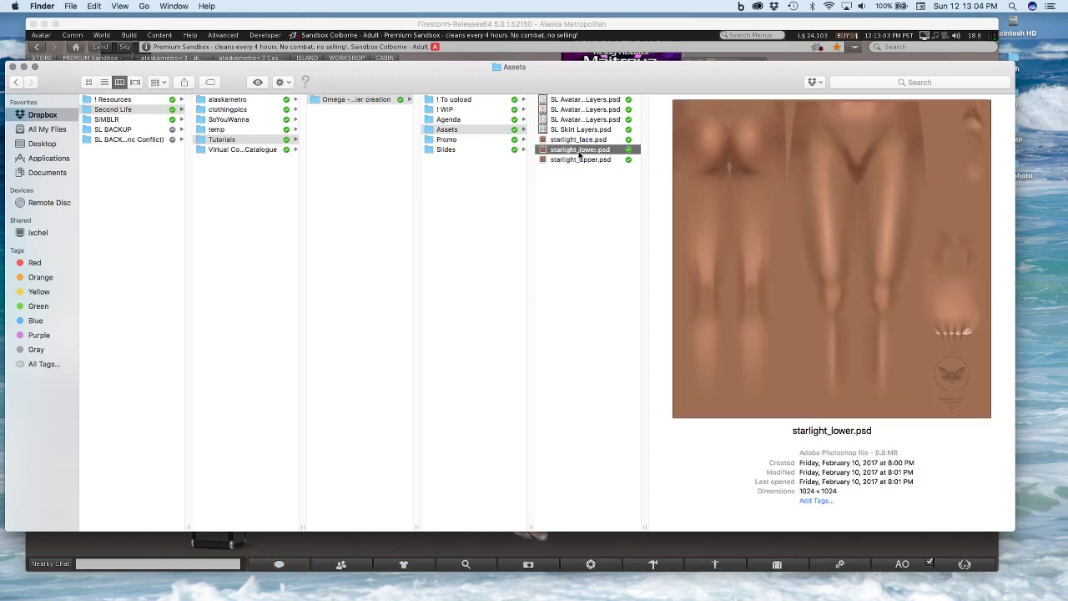
key(Down)
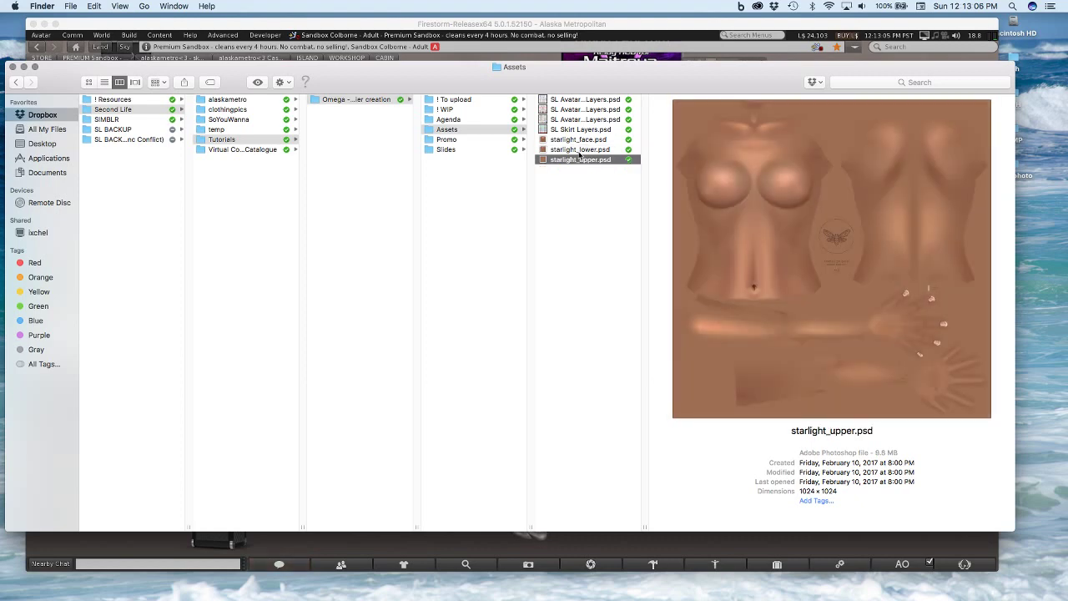
key(Up)
key(Up)
key(Up)
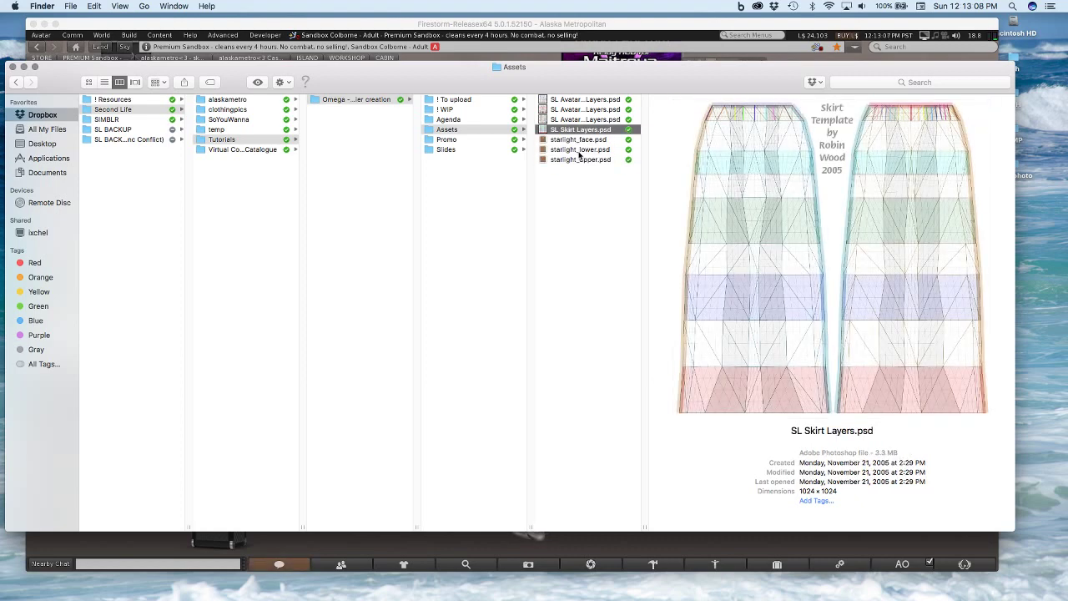
Switch to Chrome and search the web for "robin wood sl uv" in a new tab
mouse_move(234, 589)
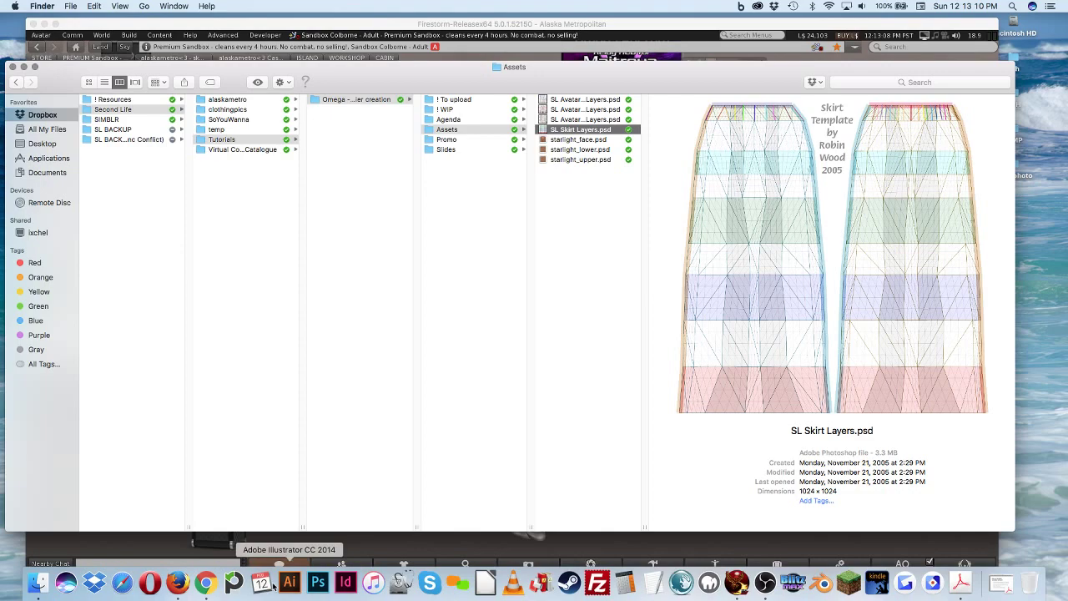
click(207, 584)
key(super+t)
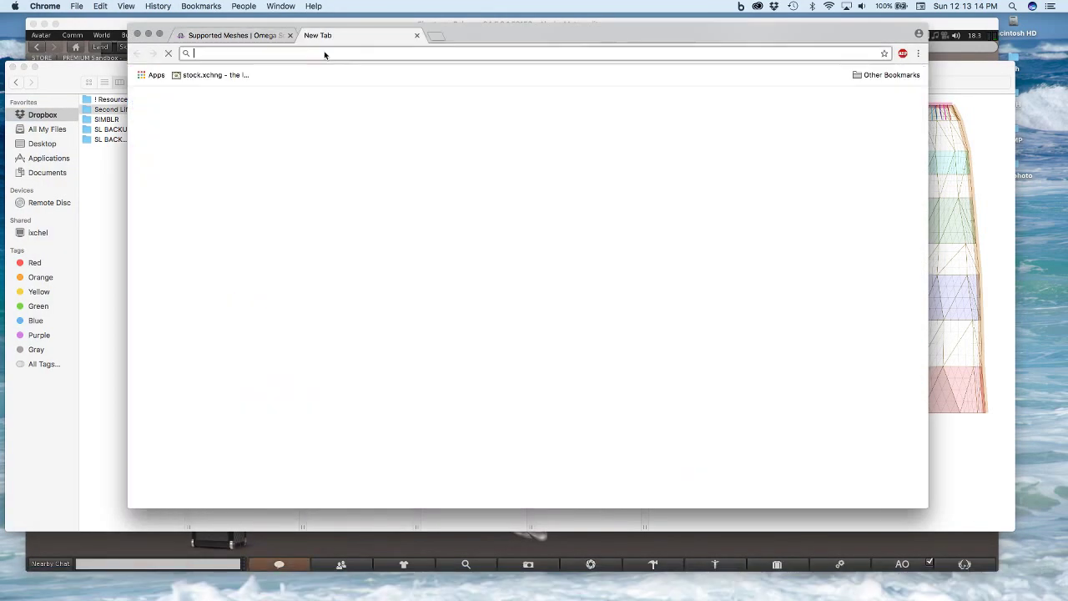
text(robin woo)
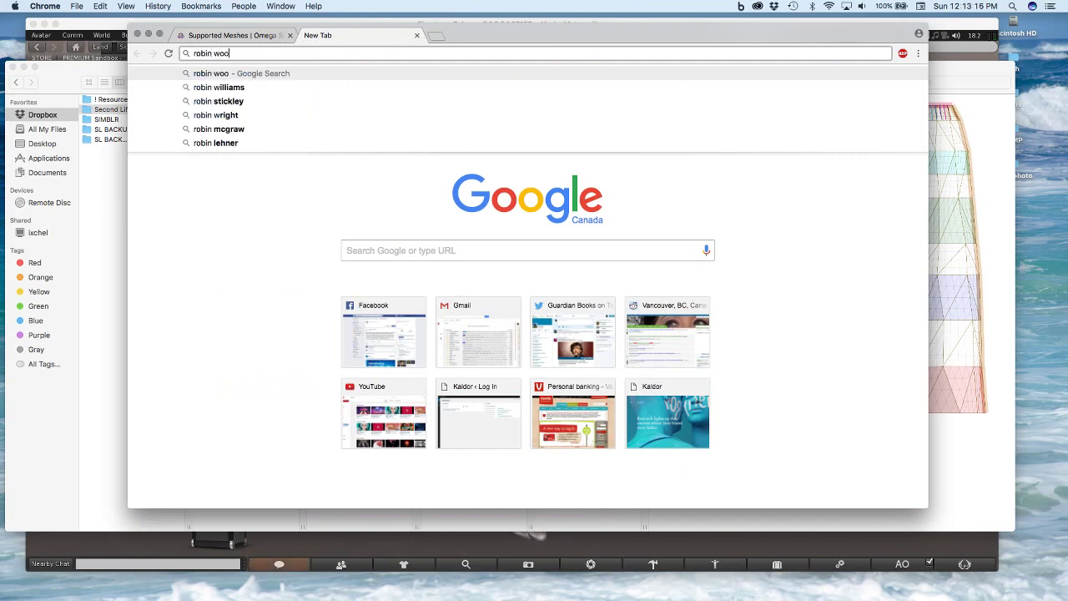
text(d slu uv)
key(BackSpace)
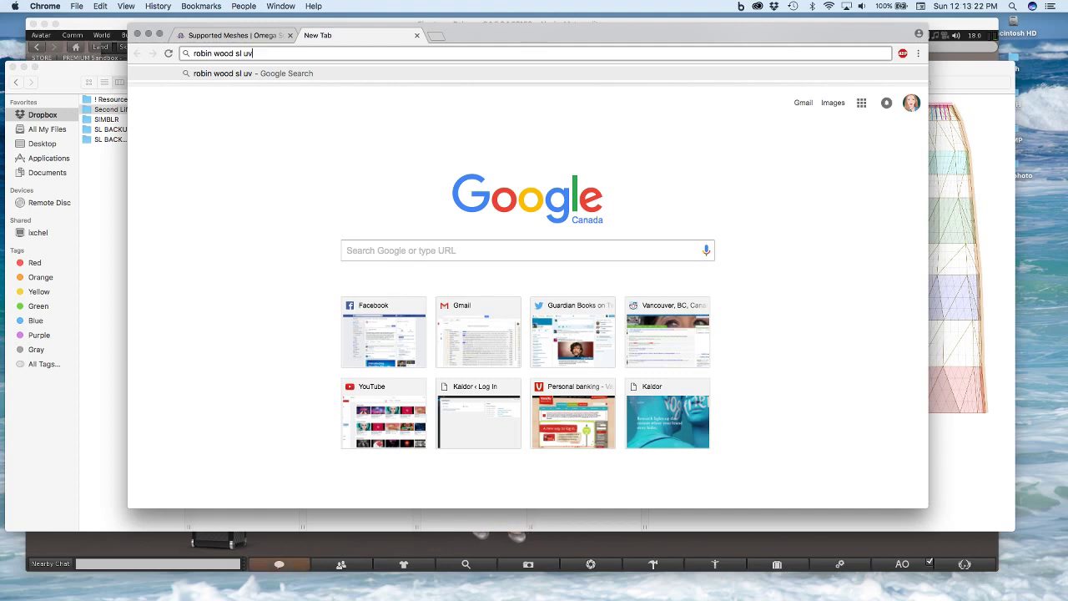
key(Return)
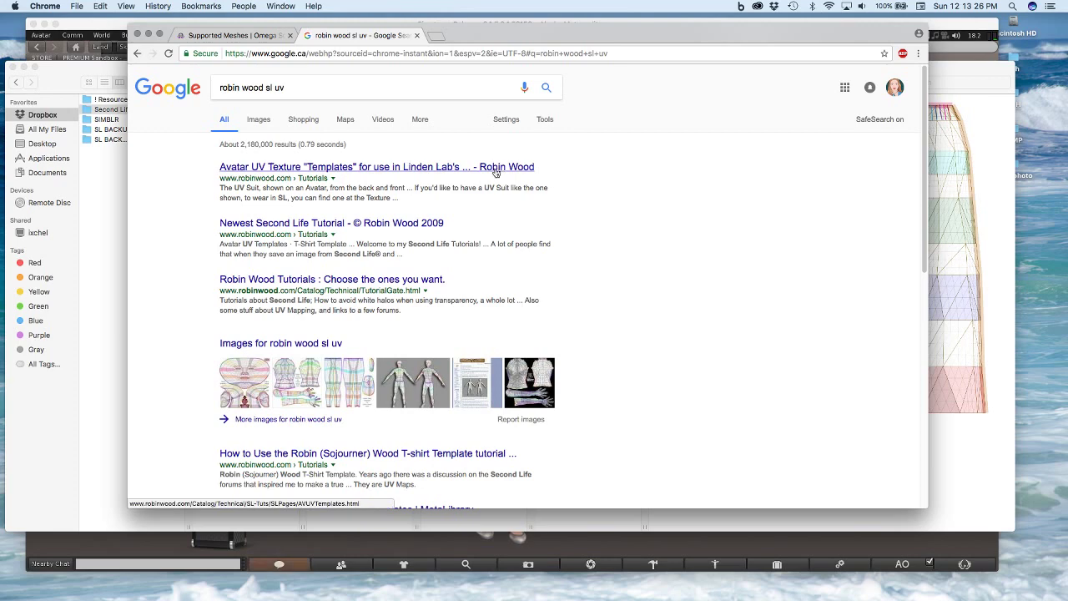
Open the Avatar UV Texture Templates search result on robinwood.com and review its template download formats
click(496, 172)
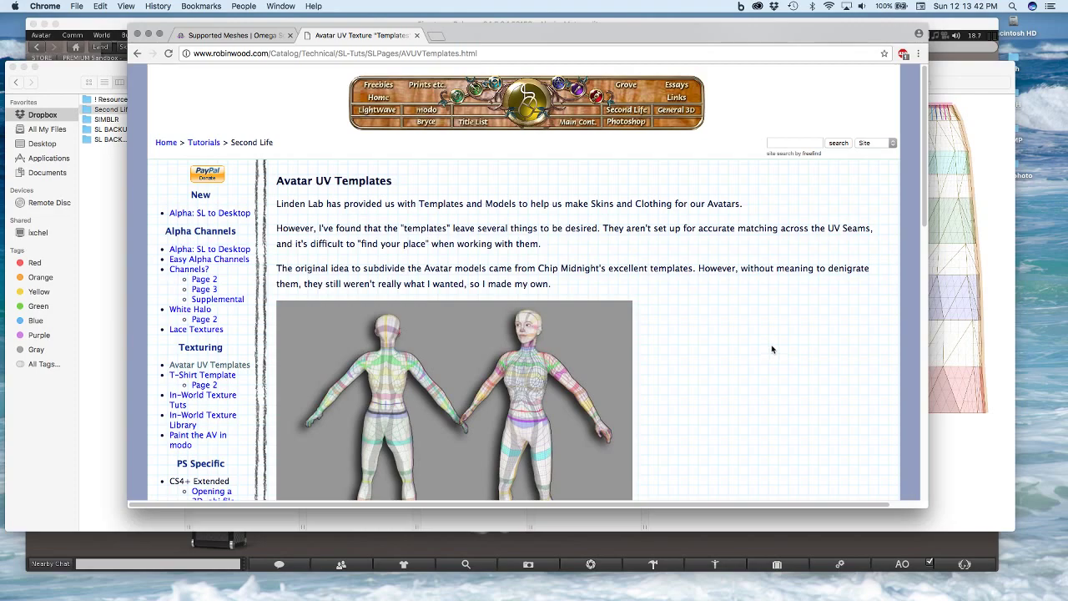
scroll(772, 349, down, 10)
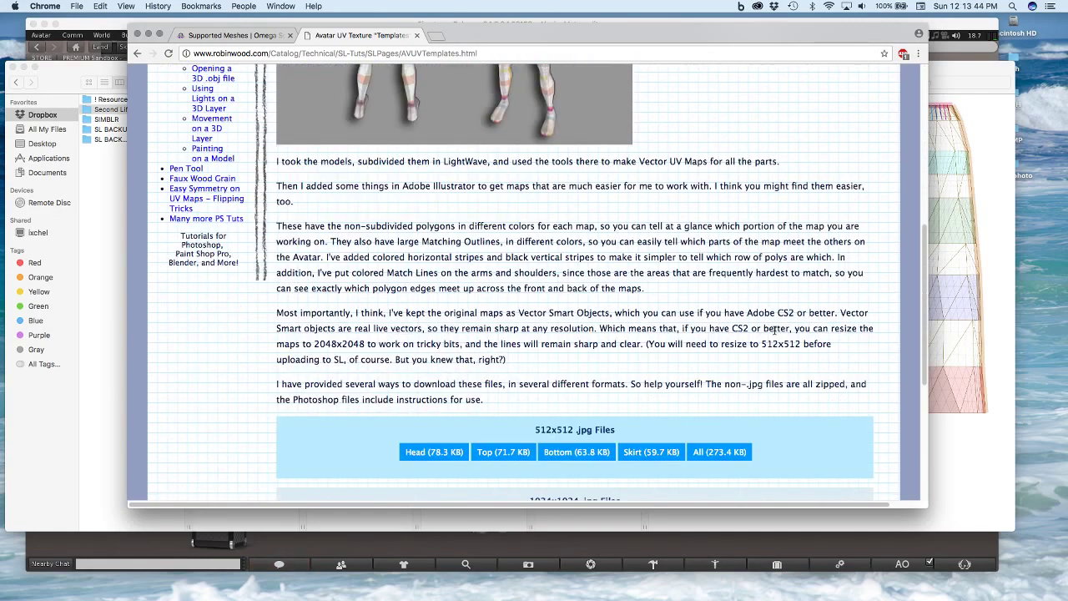
scroll(775, 331, down, 4)
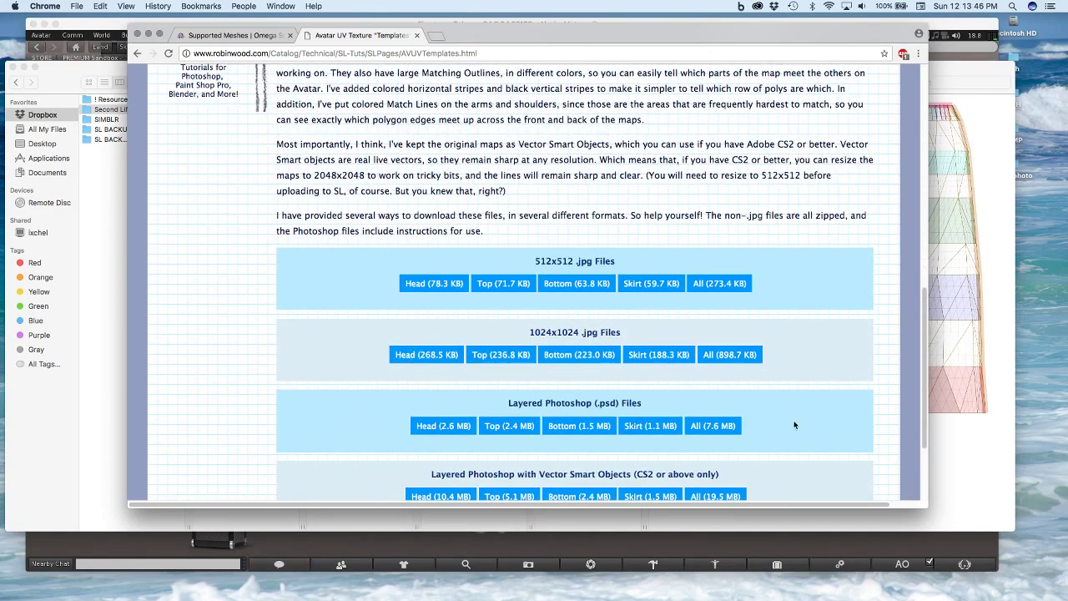
scroll(793, 421, down, 3)
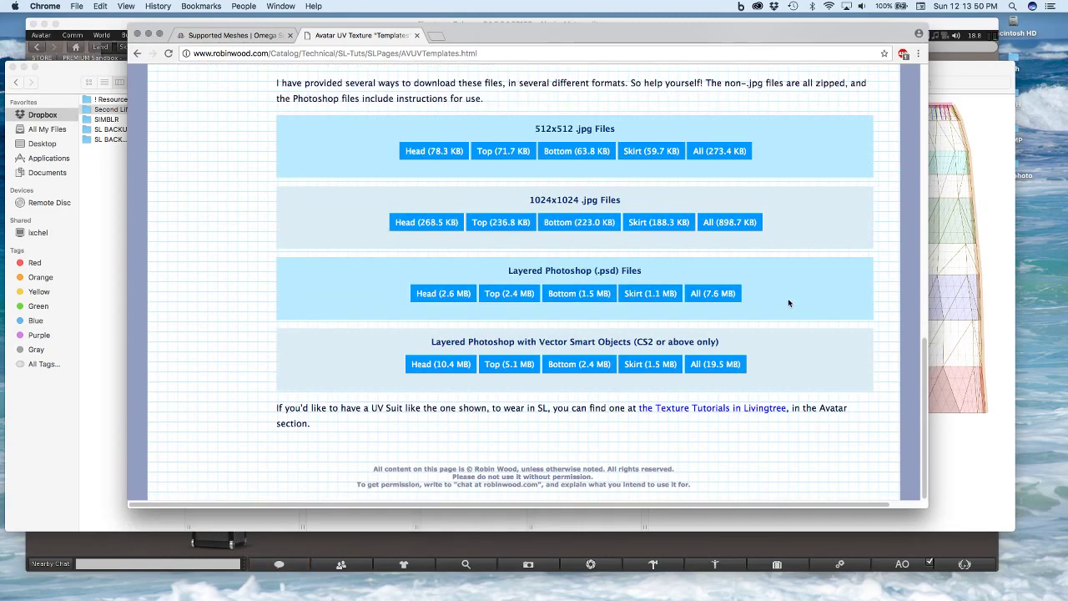
scroll(788, 303, up, 2)
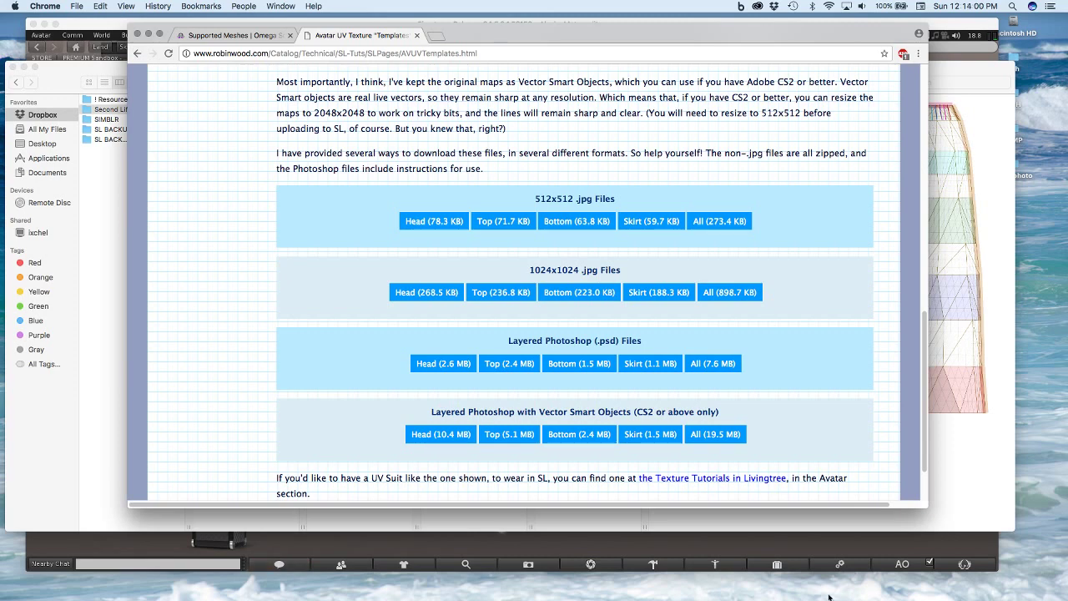
Switch to Firestorm, wear the "! ! ! ALASKA - Classic base" outfit, and close the Appearance window to view the avatar
click(823, 548)
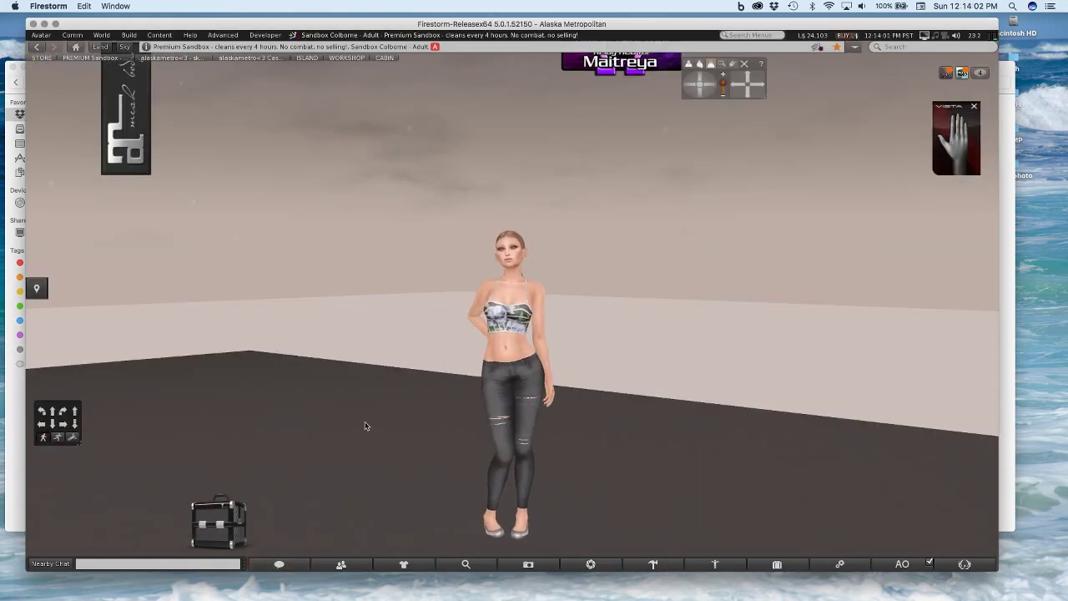
click(403, 564)
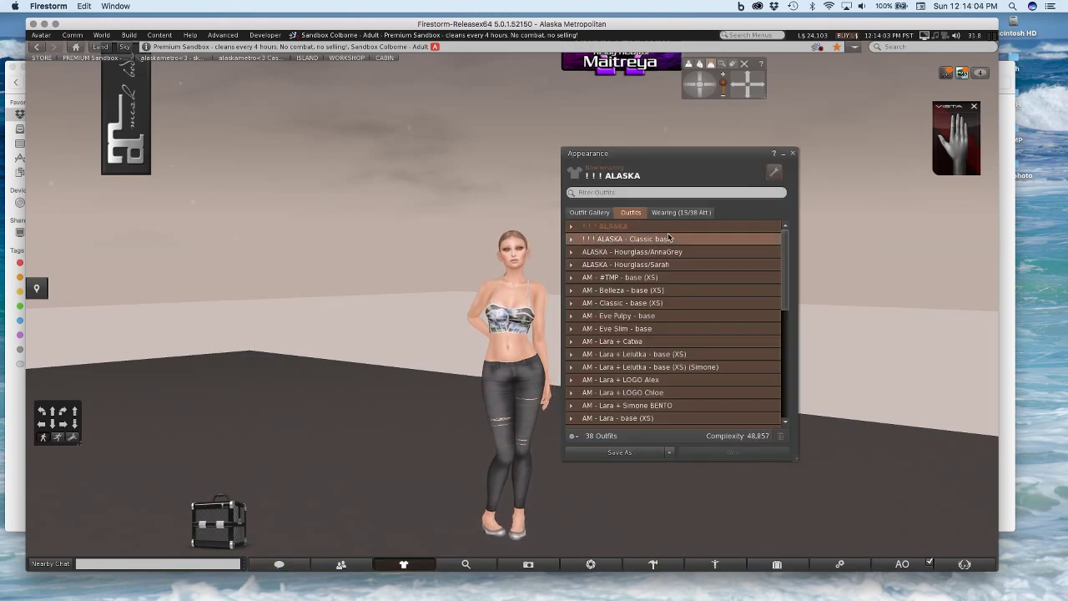
right_click(668, 238)
click(709, 243)
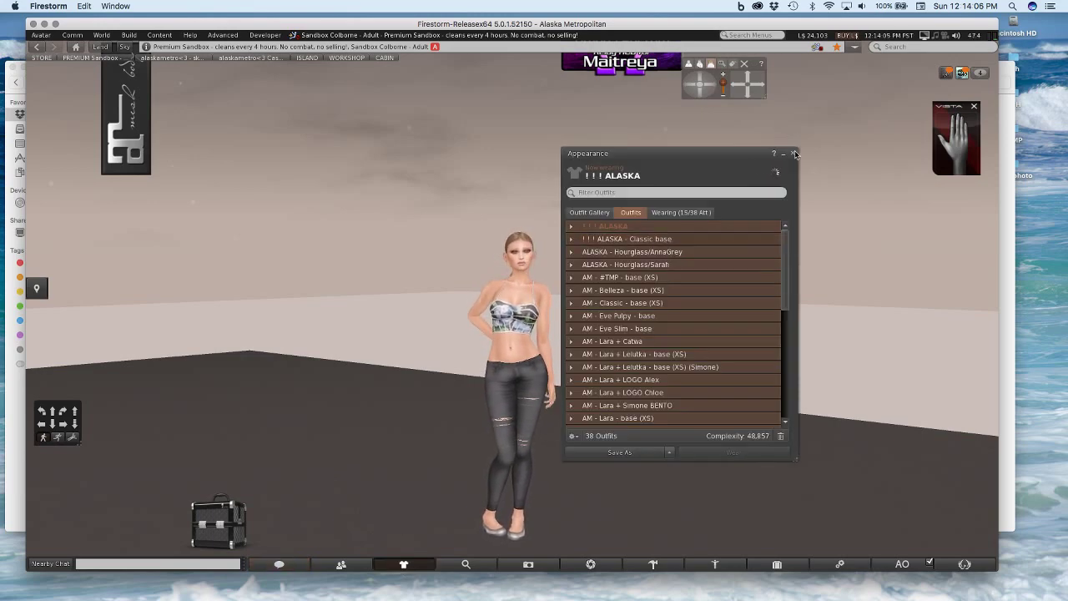
click(795, 154)
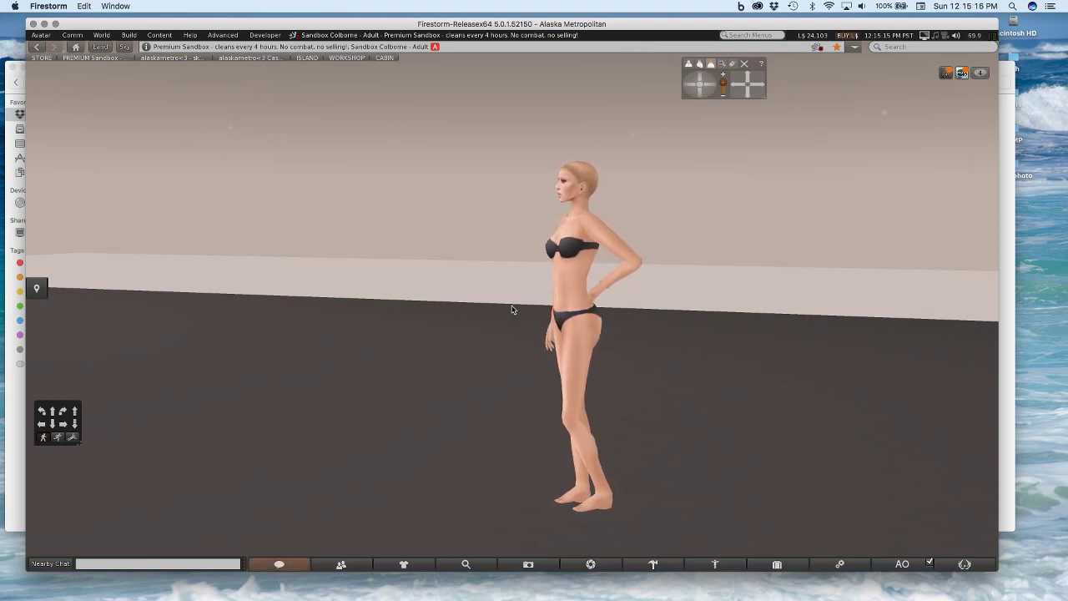
alt+click(567, 295)
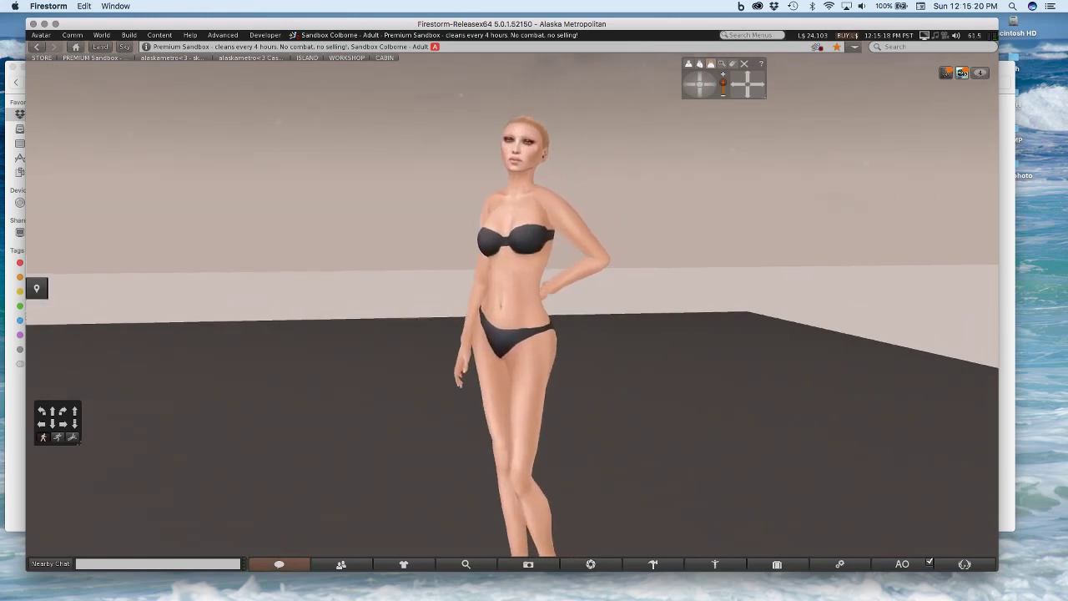
View the classic avatar from the front, and switch to Chrome to review the Layered Photoshop UV template downloads
drag(567, 296, 534, 300)
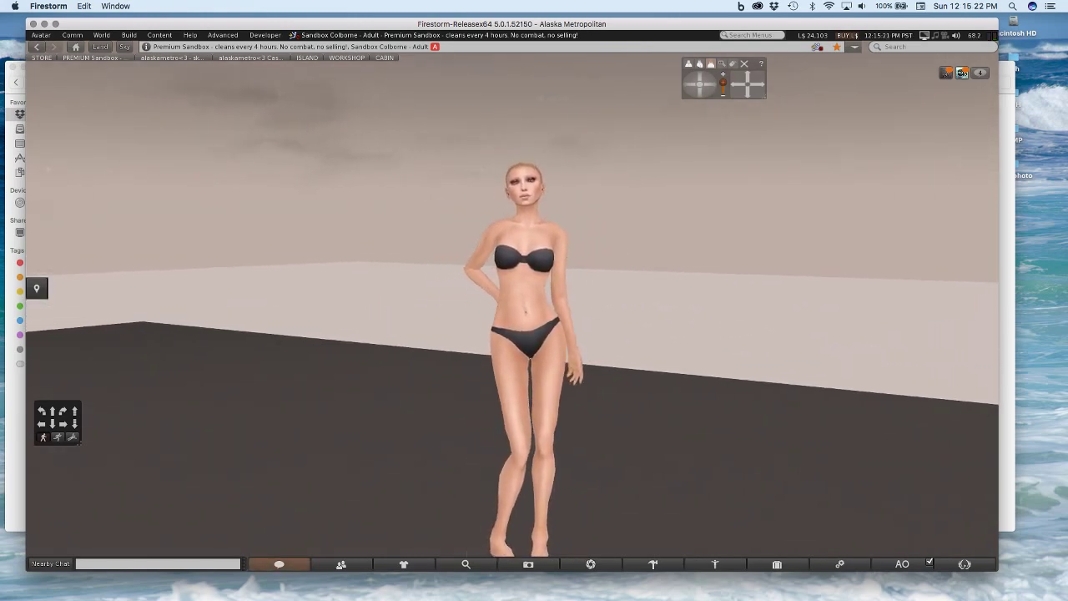
scroll(513, 300, up, 2)
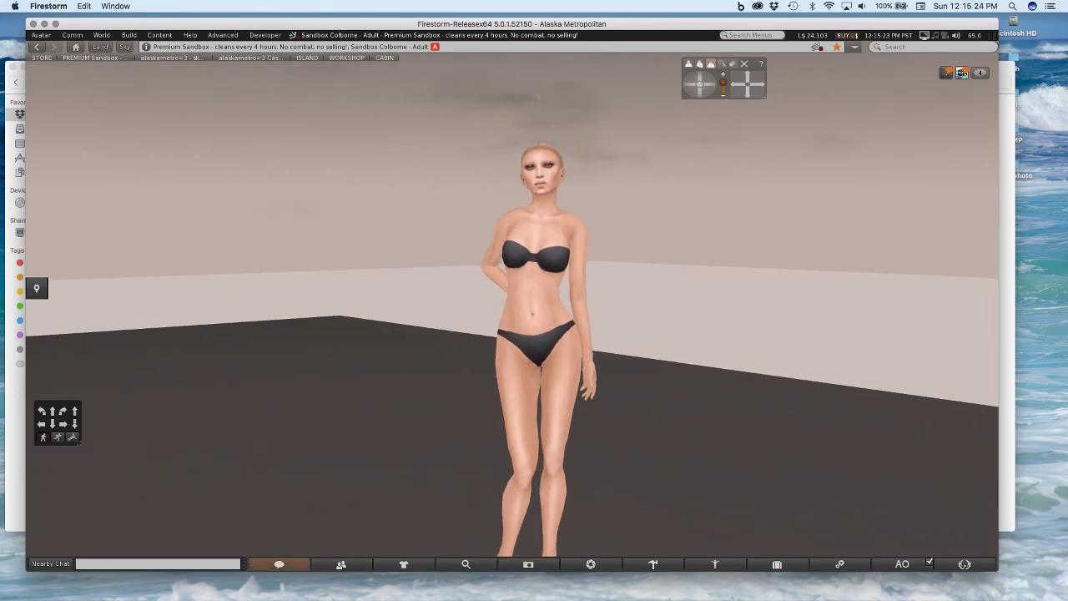
mouse_move(167, 581)
click(36, 582)
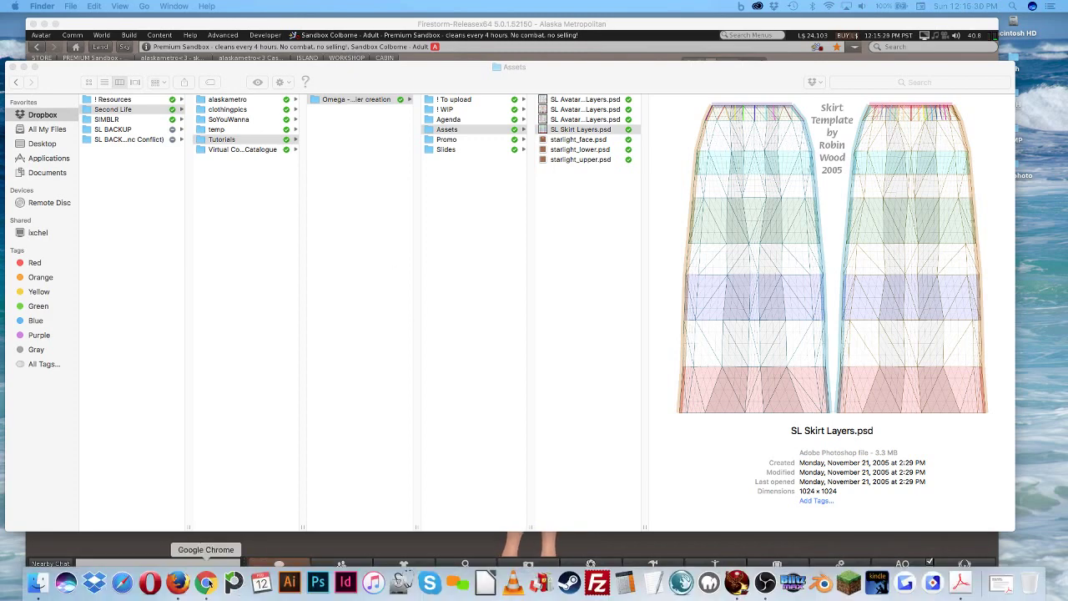
click(205, 582)
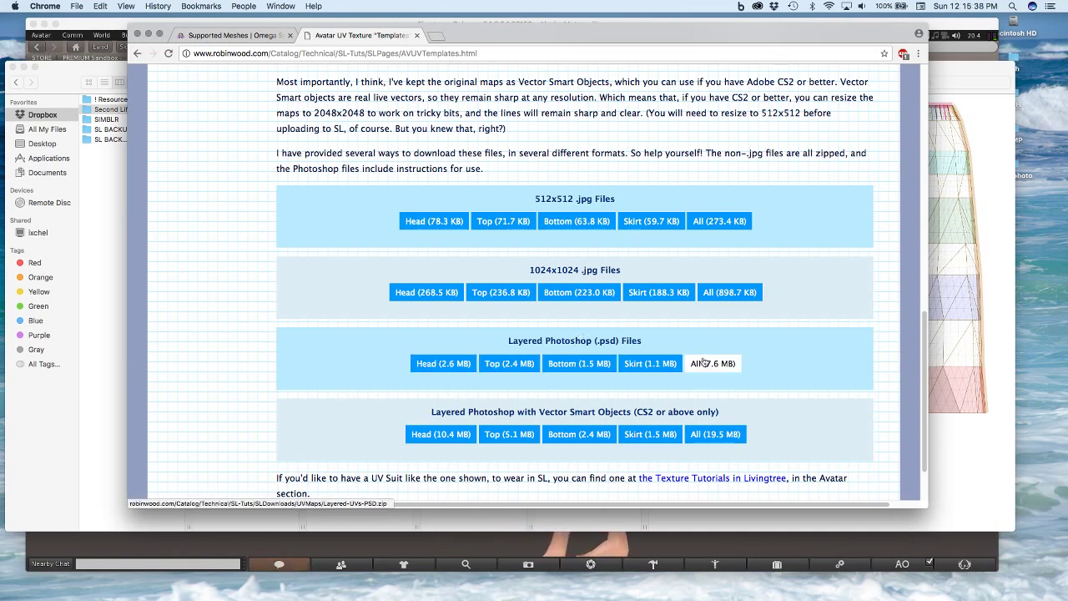
Switch to Finder, open SL Avatar Top Layers.psd from the Assets folder in Photoshop, and look over its layer stack
click(926, 135)
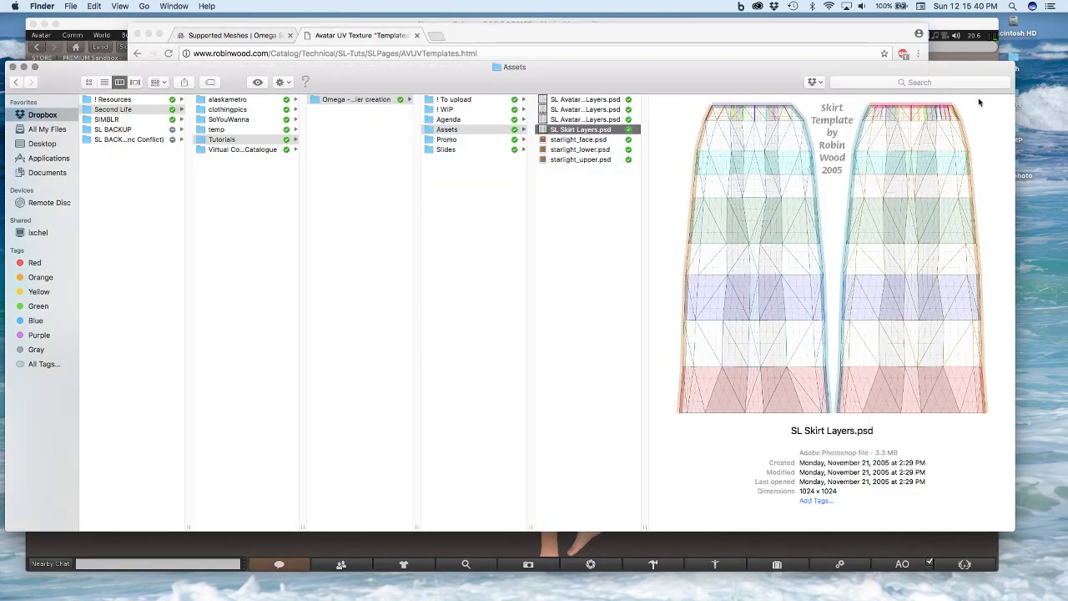
click(608, 119)
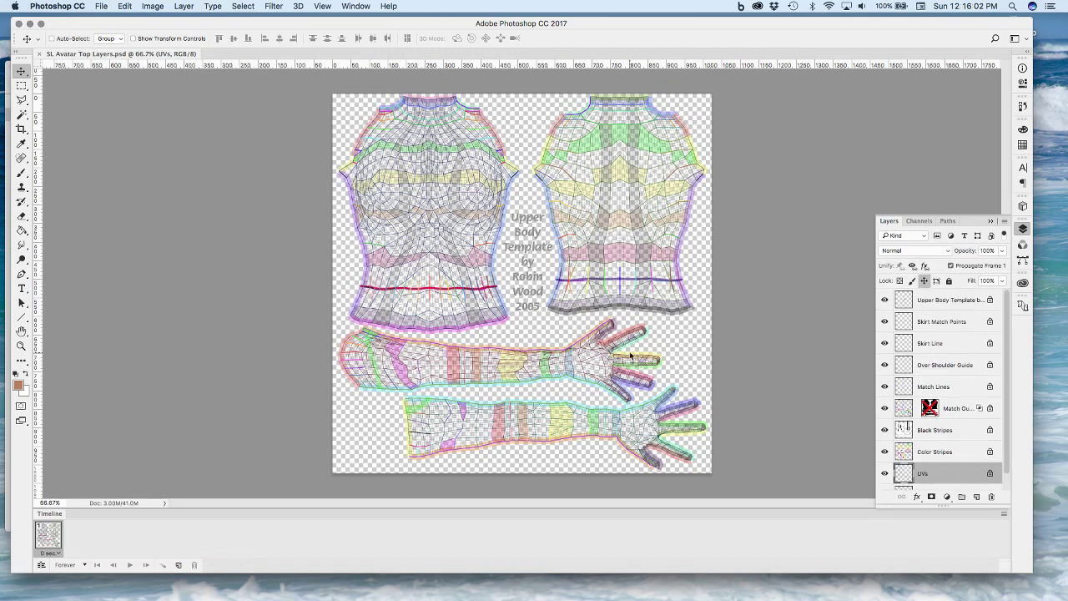
scroll(907, 343, down, 1)
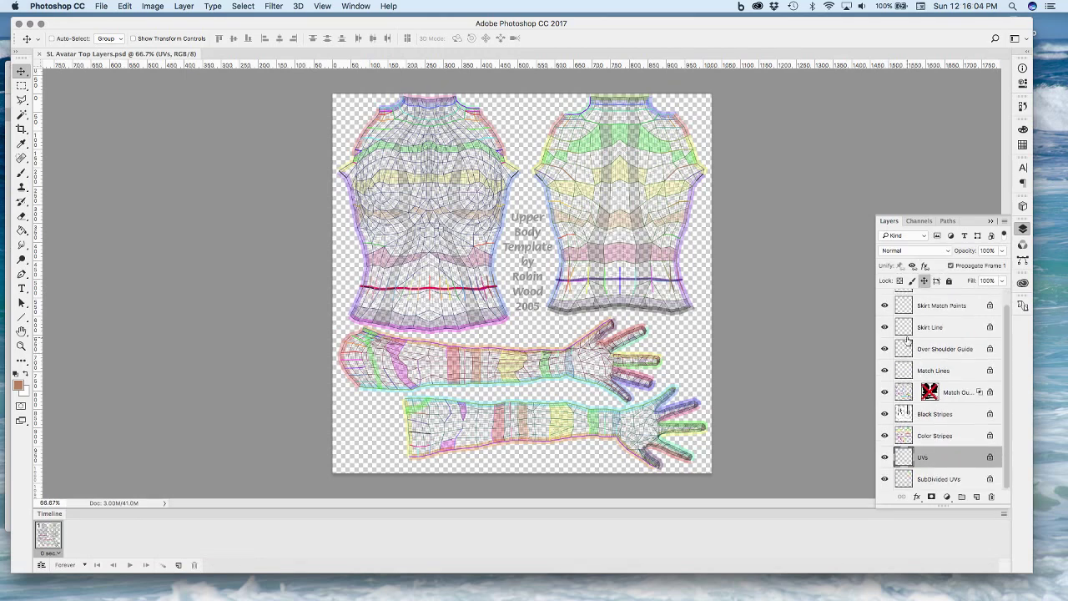
scroll(914, 350, up, 1)
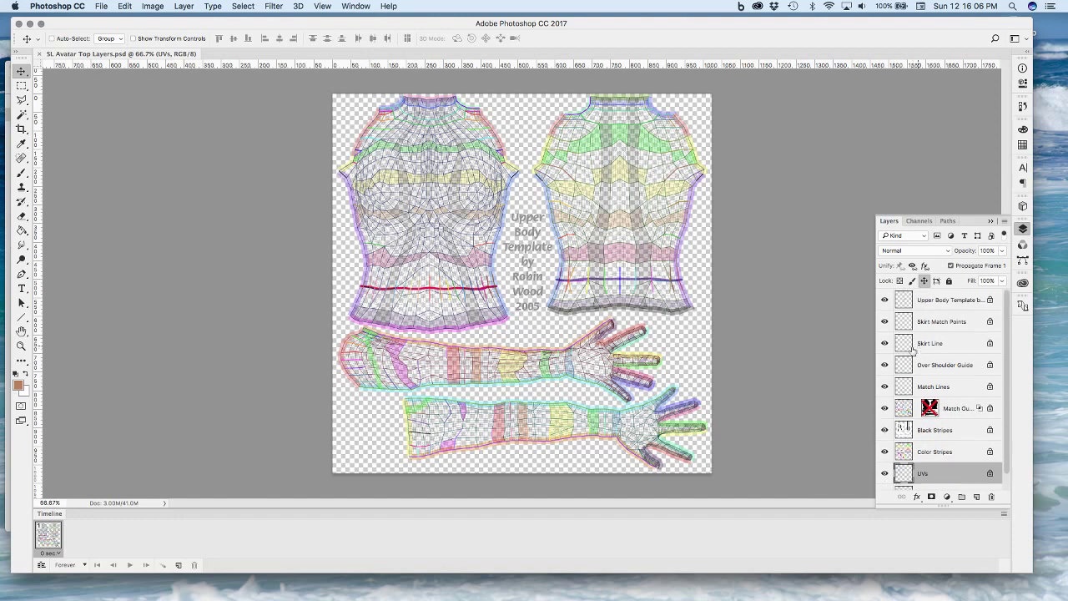
Toggle the visibility of the Skirt Line and Color Stripes layers off and on to show what each contains
click(885, 343)
click(885, 343)
click(886, 343)
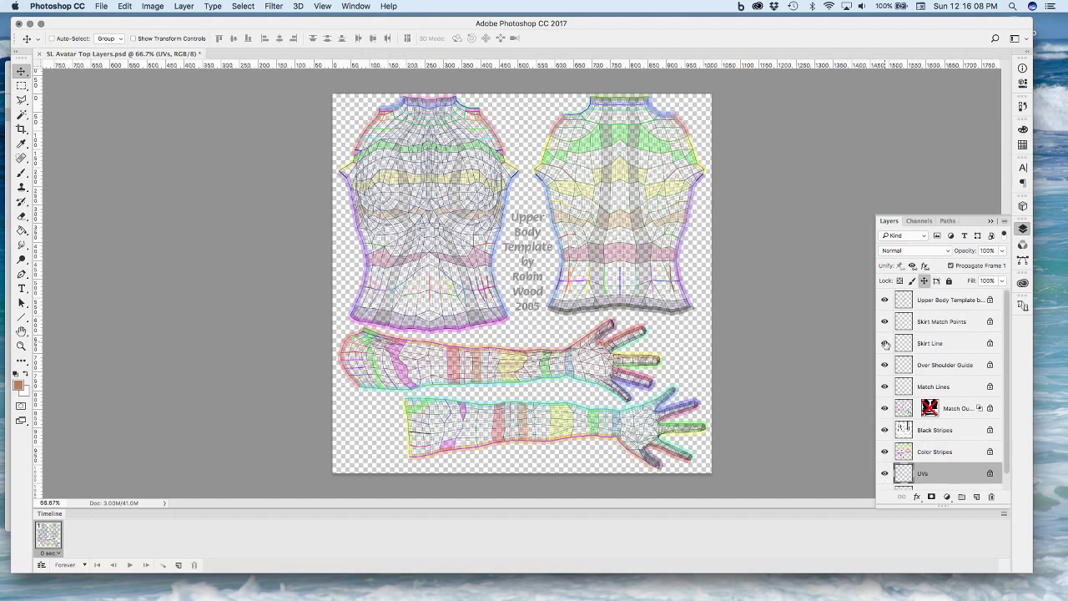
click(886, 343)
click(886, 343)
click(885, 343)
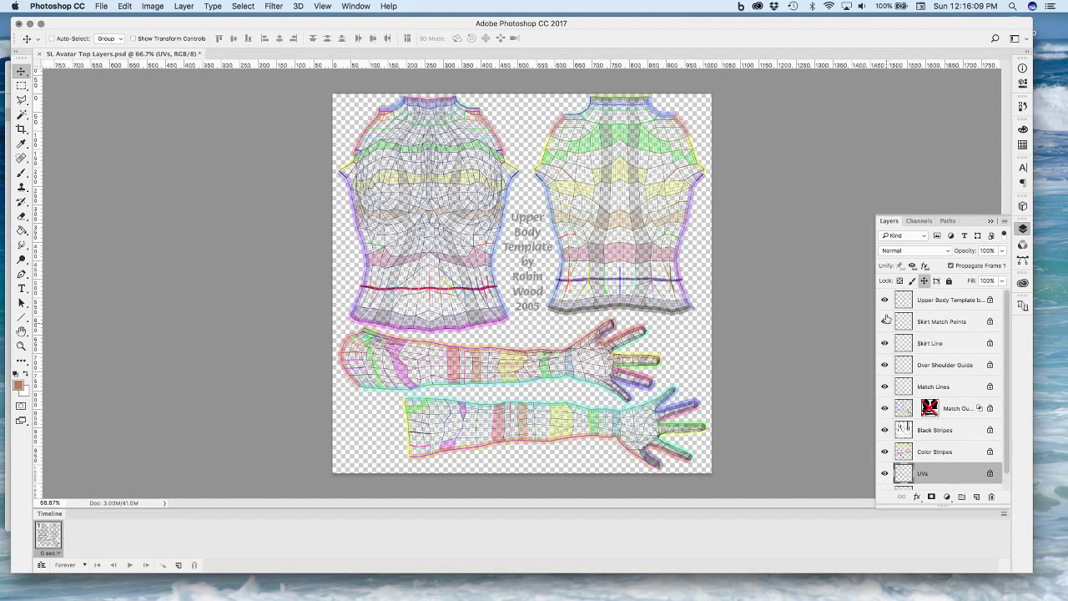
click(885, 451)
click(885, 451)
click(885, 451)
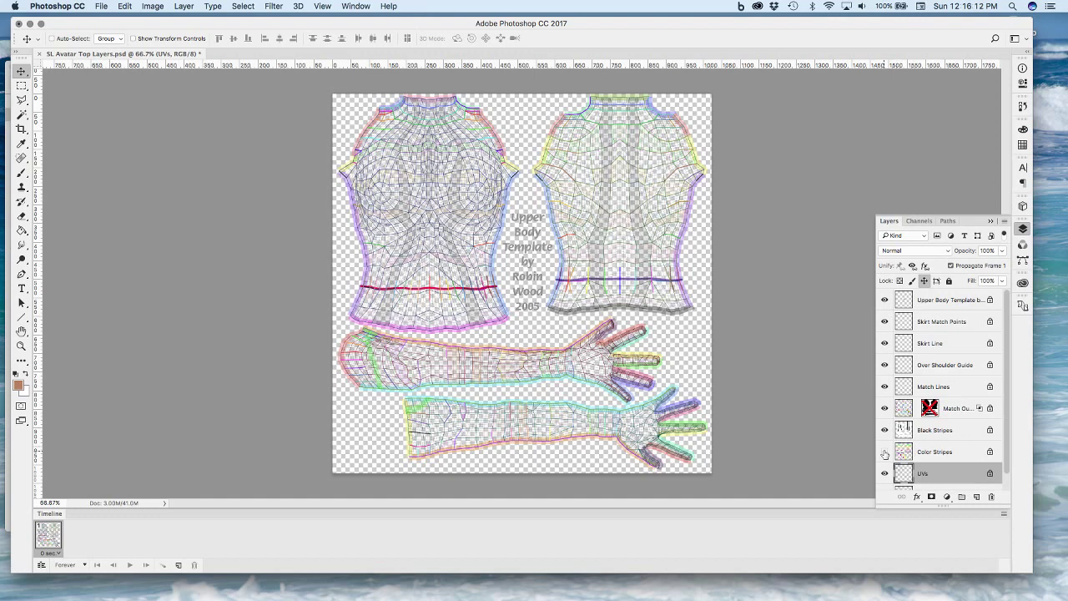
click(885, 451)
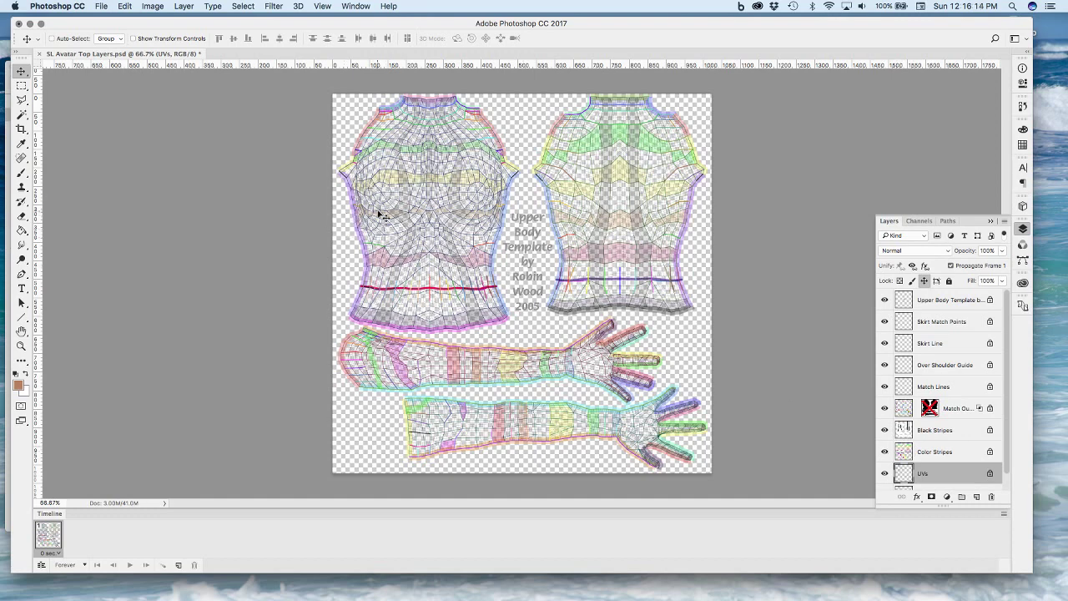
Examine the UV mesh, coloured match lines and stripes on the front and back torso of the upper body template up close
click(21, 345)
drag(320, 135, 564, 249)
click(21, 99)
scroll(378, 204, up, 5)
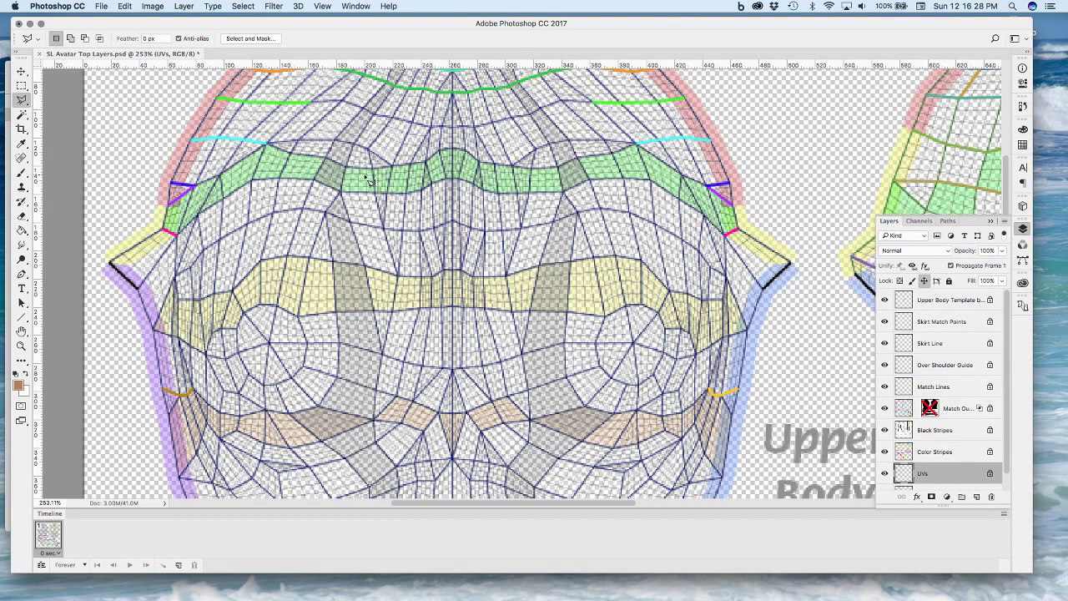
scroll(367, 179, up, 5)
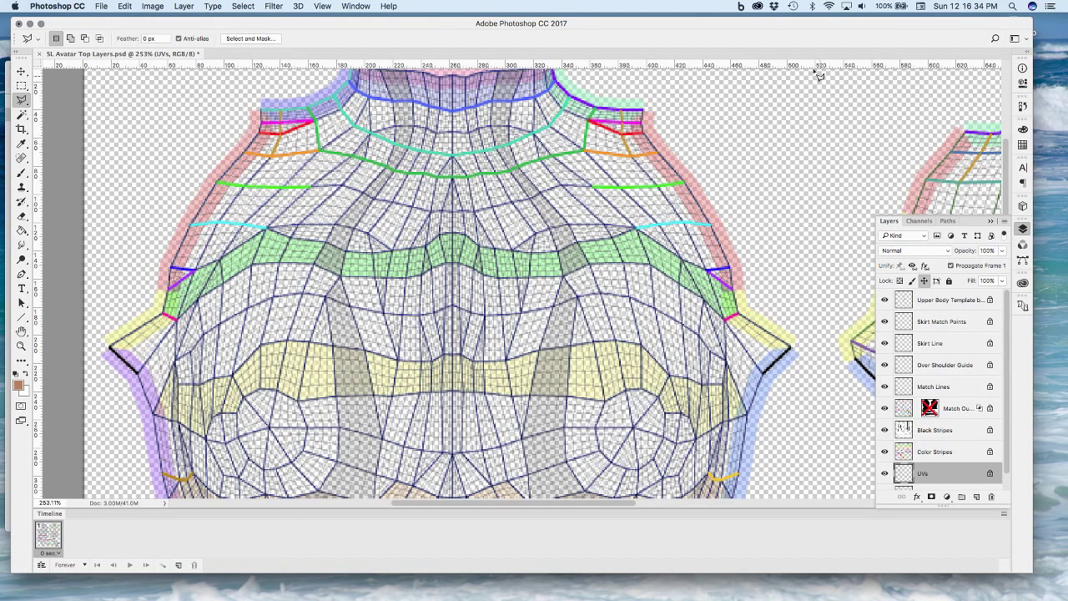
drag(623, 504, 785, 513)
scroll(531, 349, down, 10)
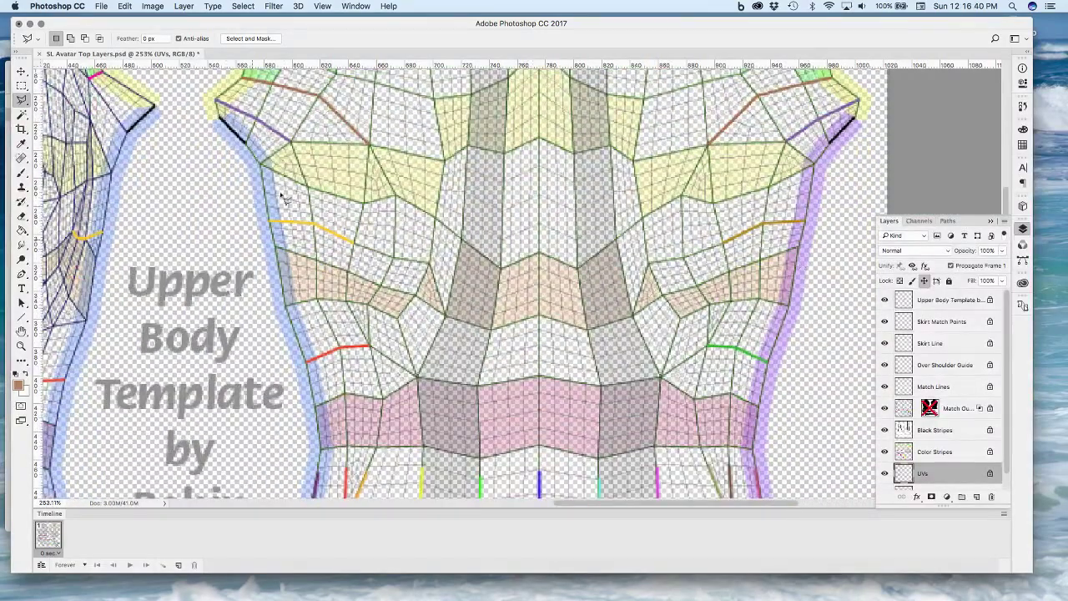
drag(602, 505, 454, 511)
scroll(490, 288, down, 6)
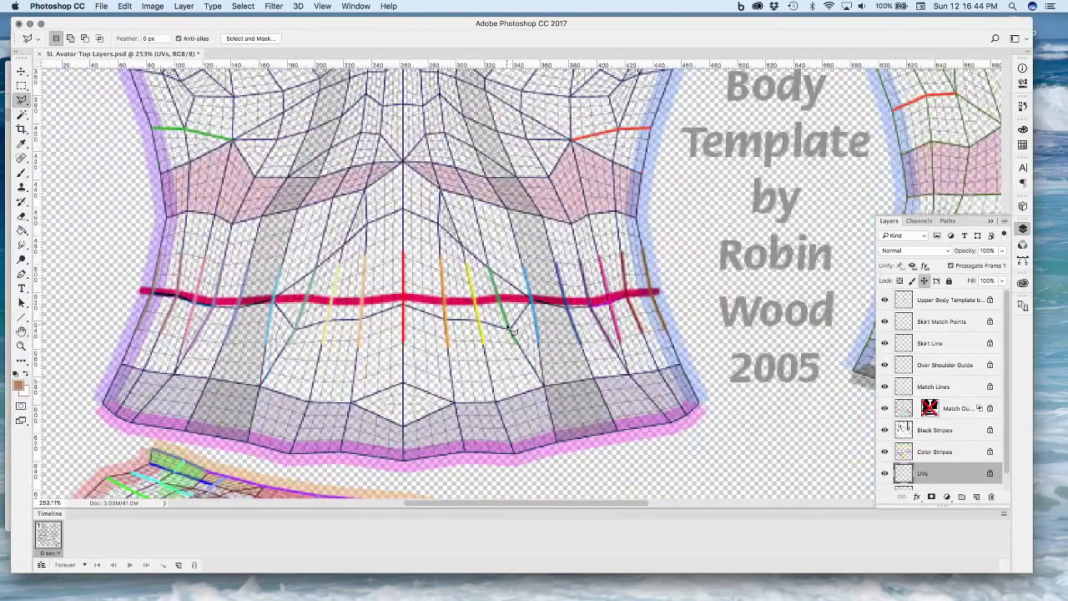
scroll(509, 330, up, 5)
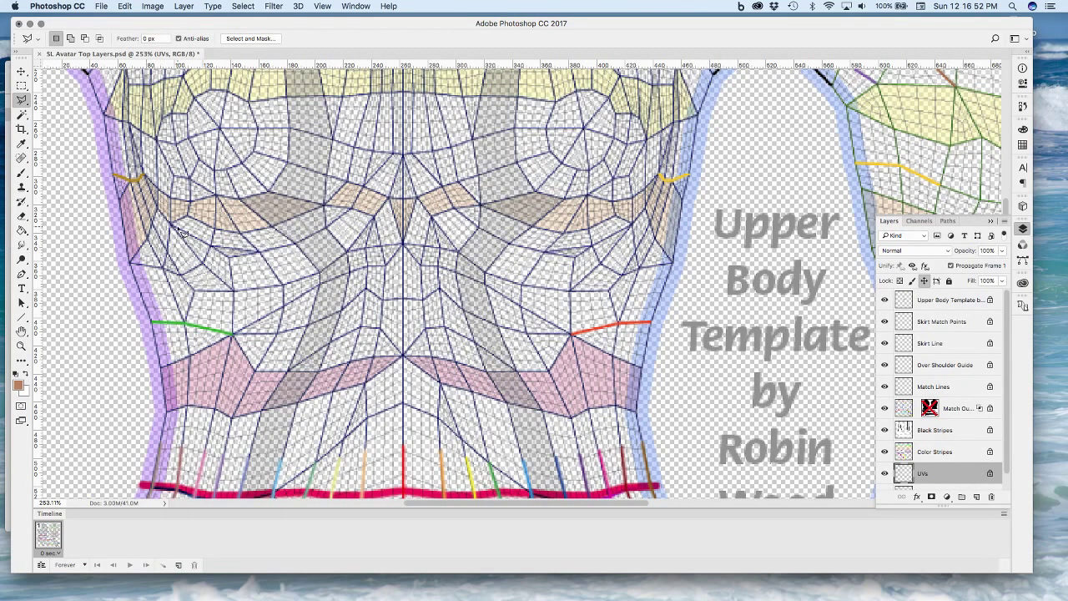
Select the Upper Body Template layer at 100% zoom and check the document's pixel dimensions in Image Size
double_click(22, 346)
scroll(711, 300, down, 3)
scroll(708, 304, up, 4)
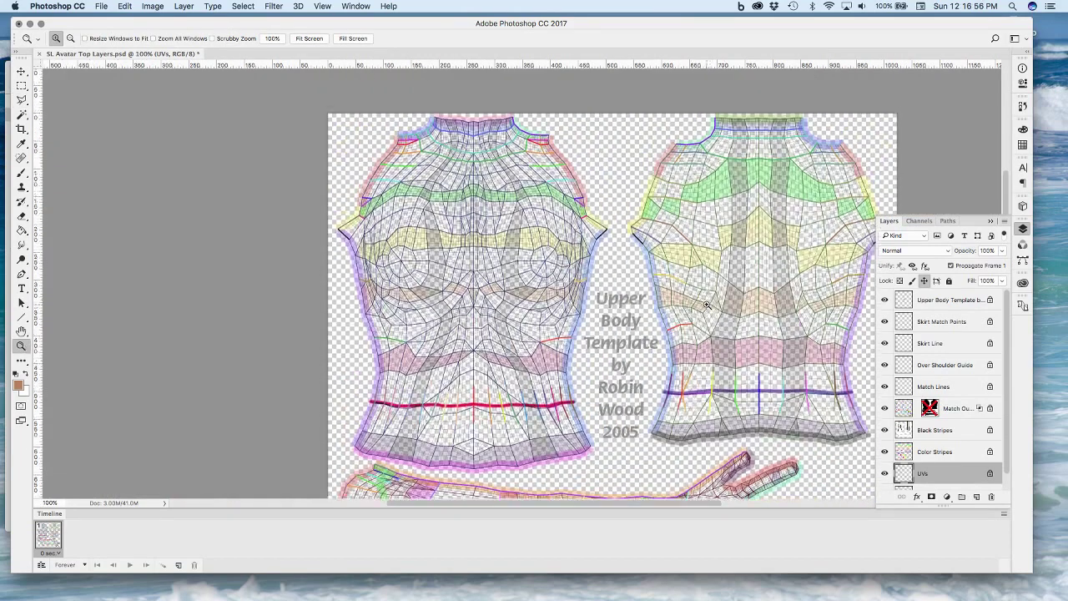
click(929, 307)
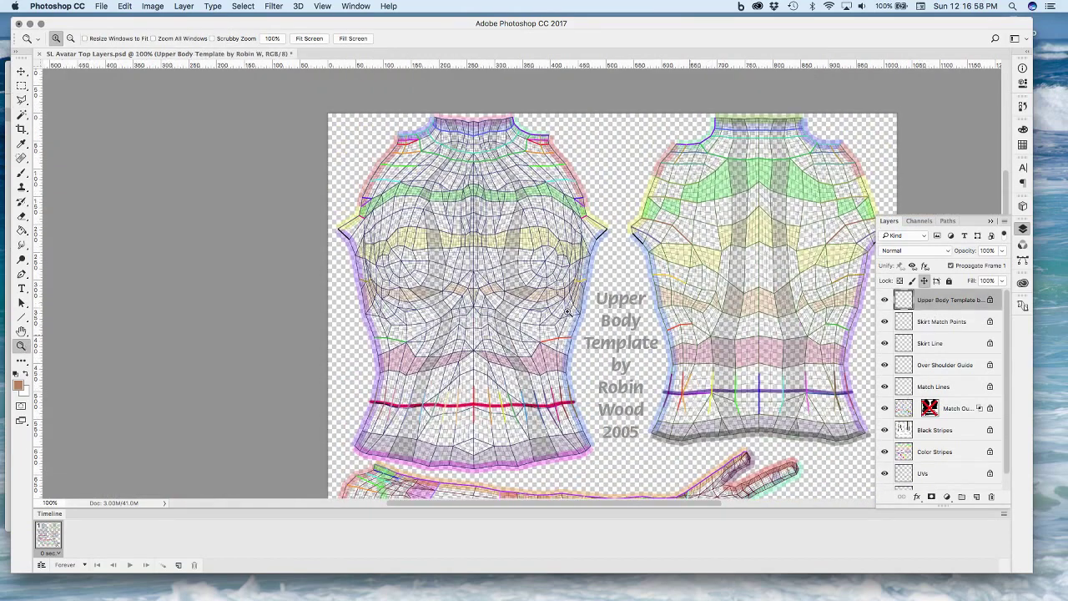
scroll(513, 288, down, 5)
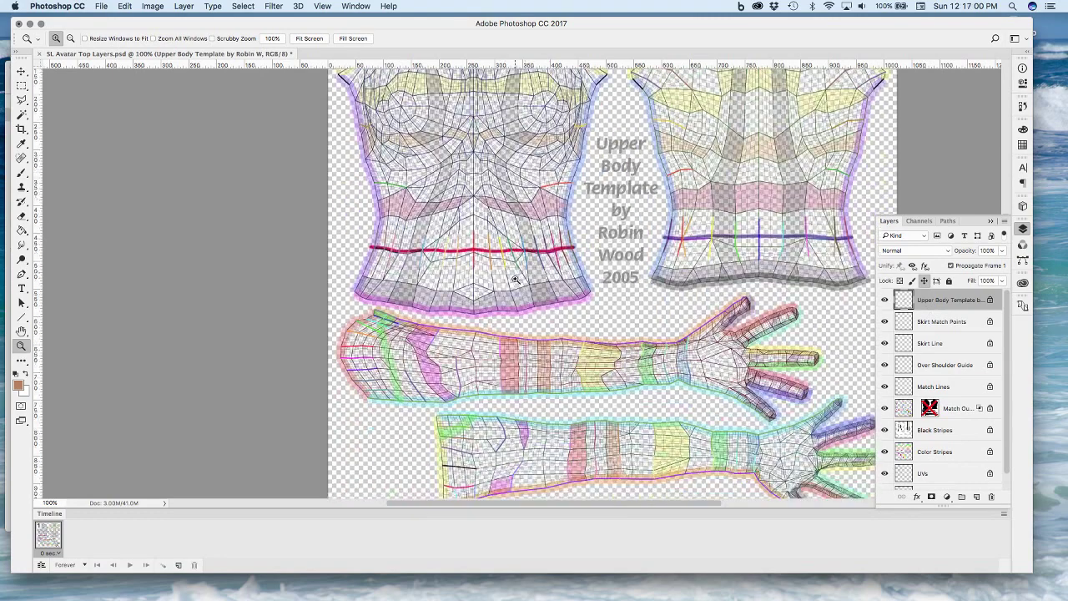
key(super+alt+i)
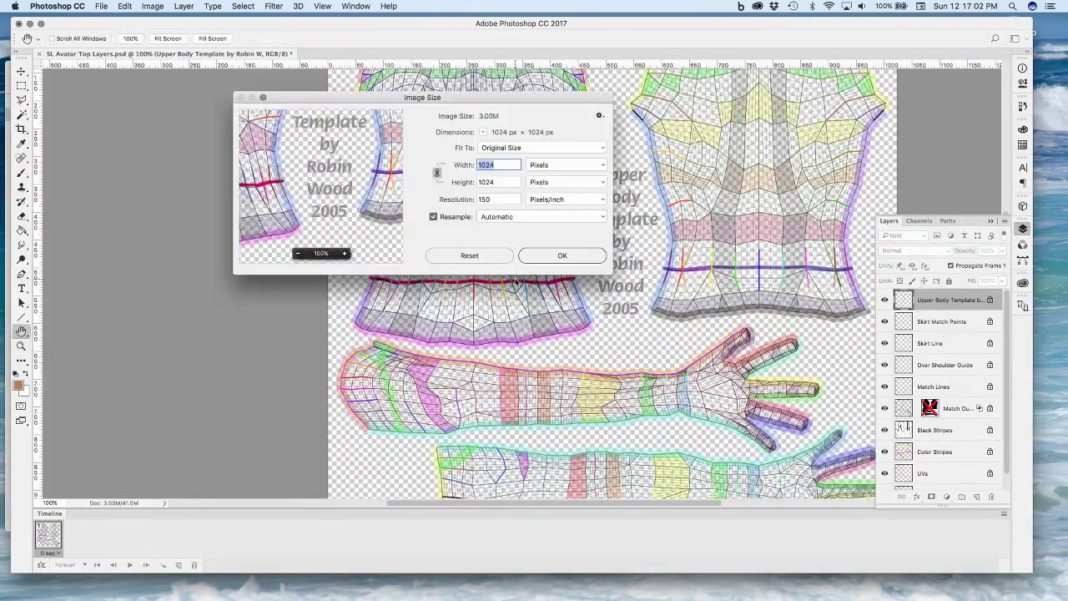
click(456, 255)
key(z)
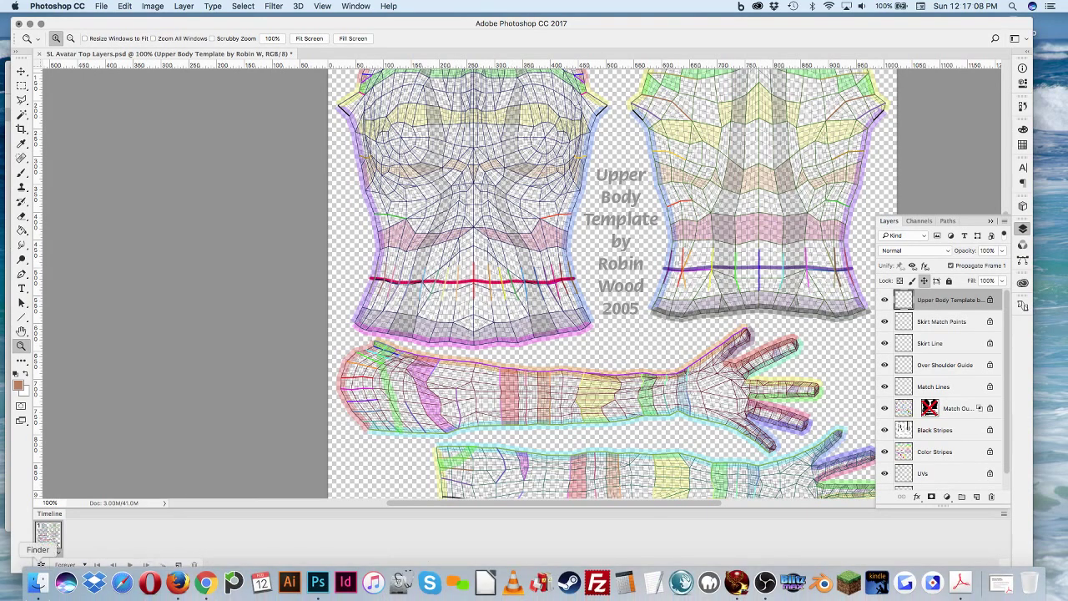
Switch to Finder and preview the starlight_face, starlight_lower and starlight_upper skin files in the Assets folder
click(37, 584)
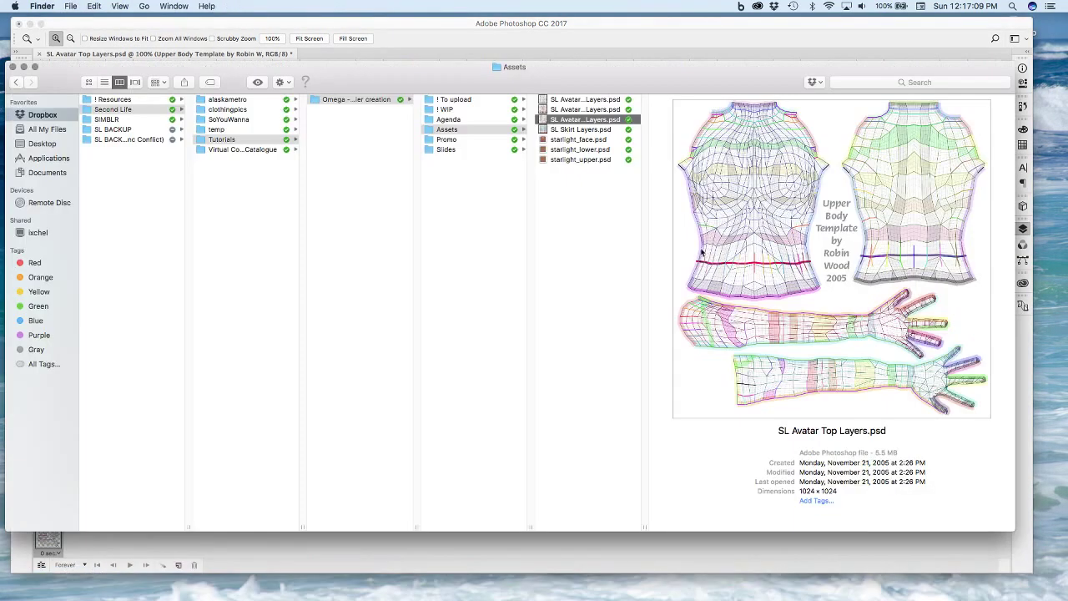
click(590, 142)
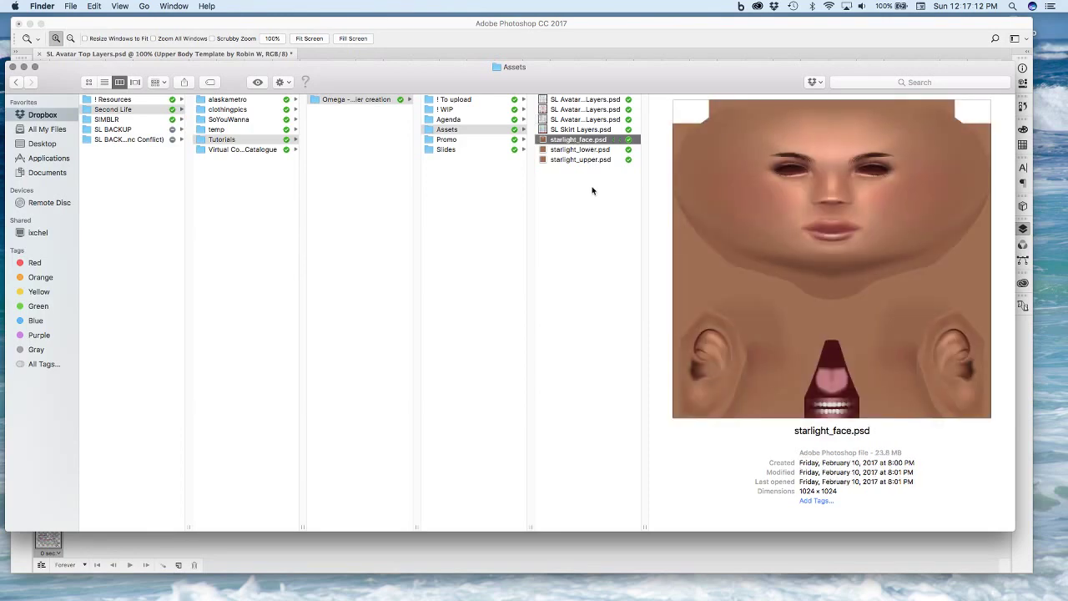
key(Down)
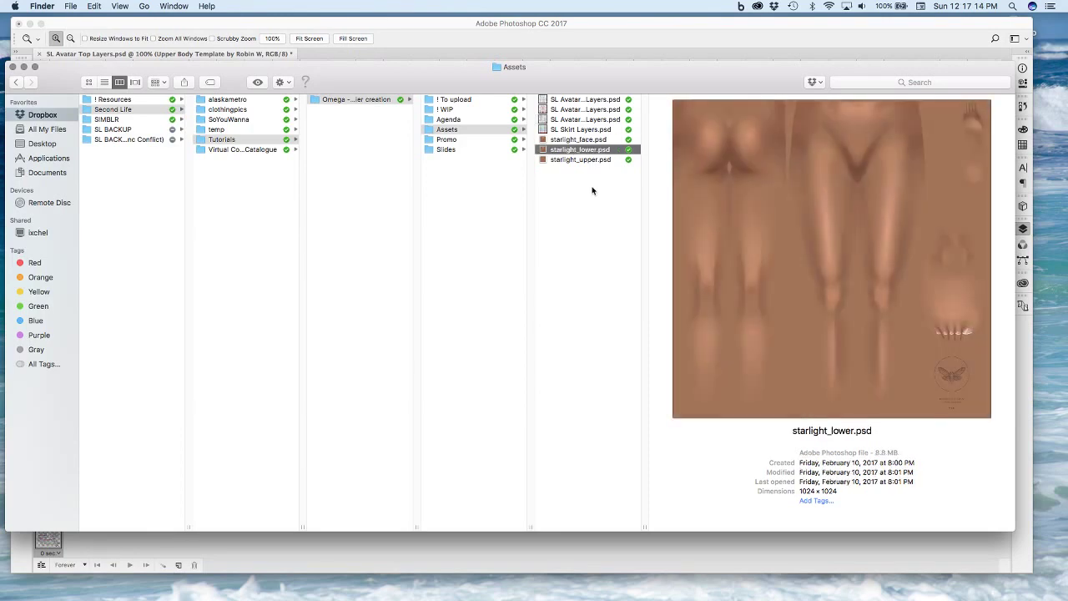
key(Down)
key(Up)
key(Up)
key(Down)
key(Down)
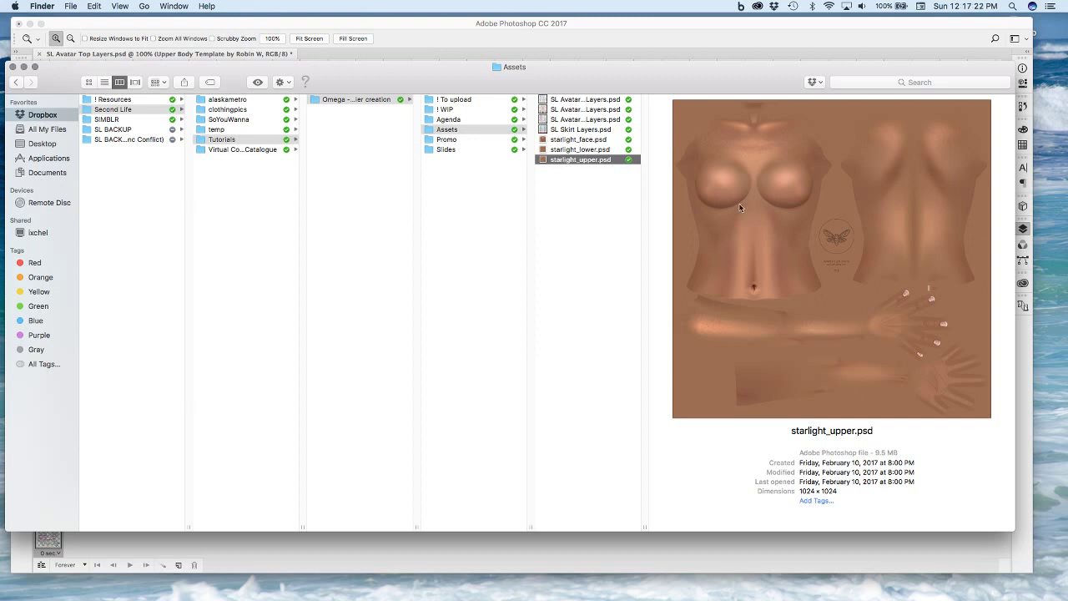
Switch to Chrome and search the web for "eloh eliot starlight skin"
mouse_move(485, 582)
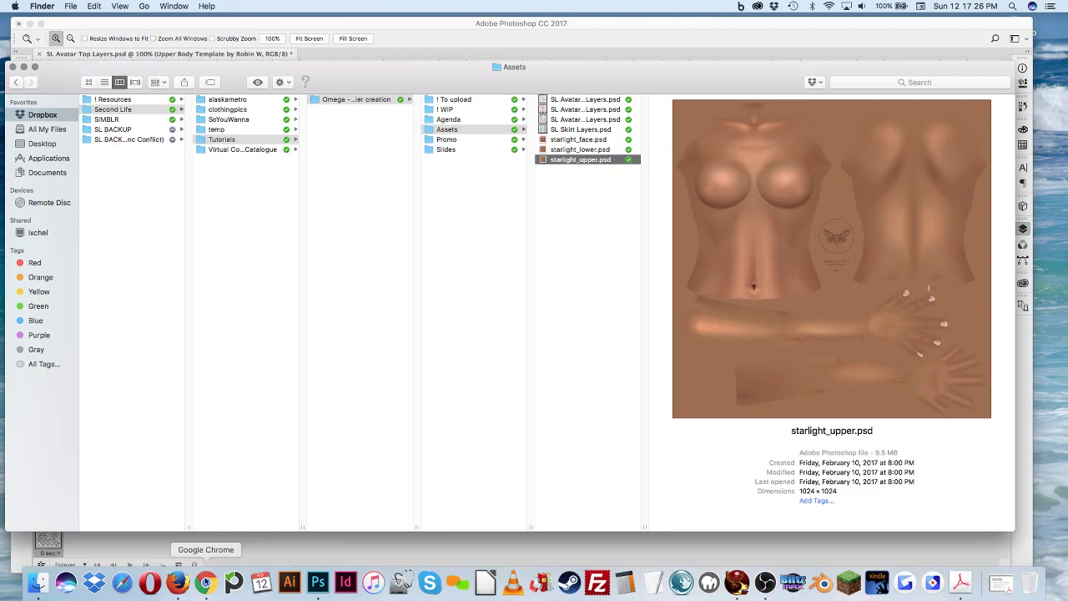
click(205, 584)
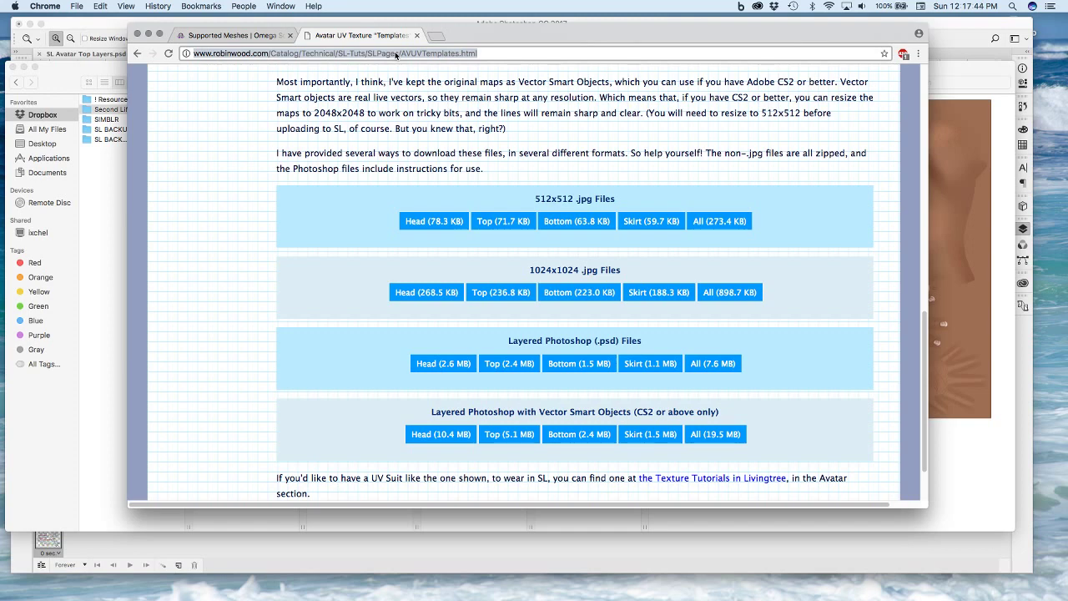
text(eloh eliot sta)
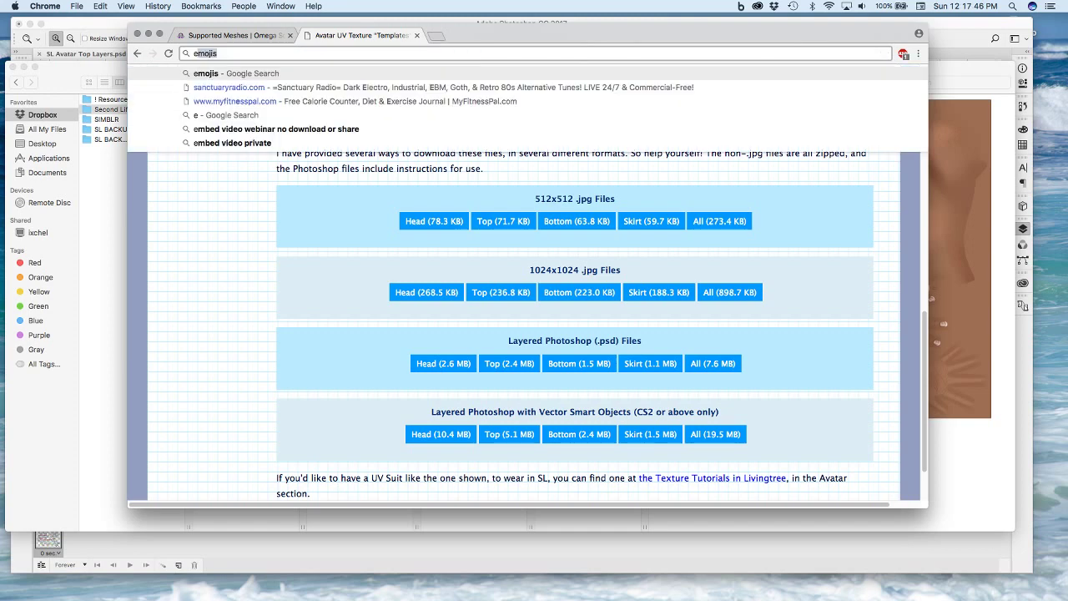
text(rlight)
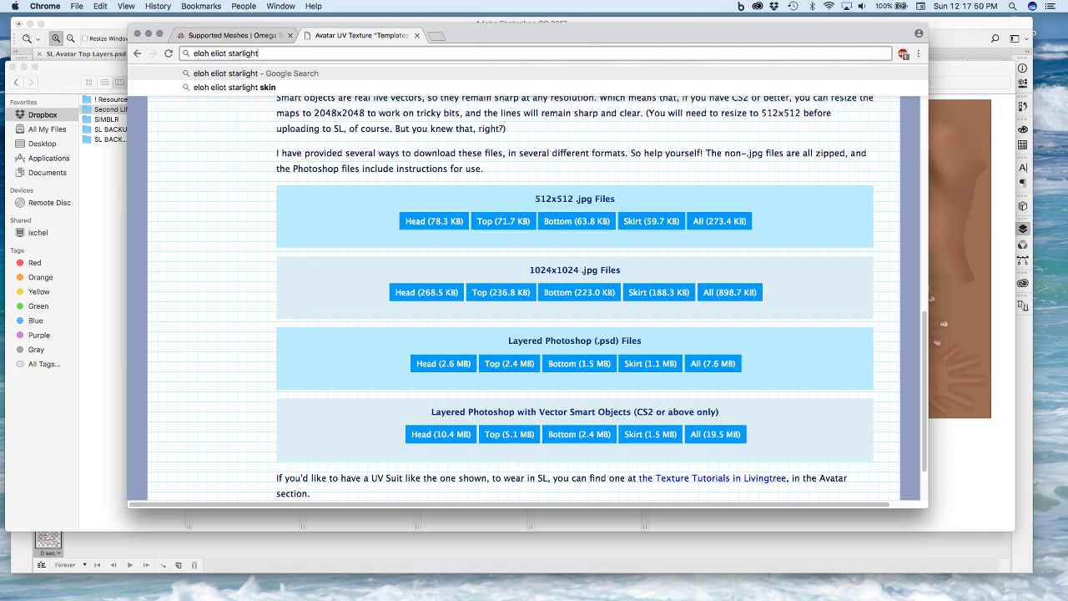
text( skin)
key(Return)
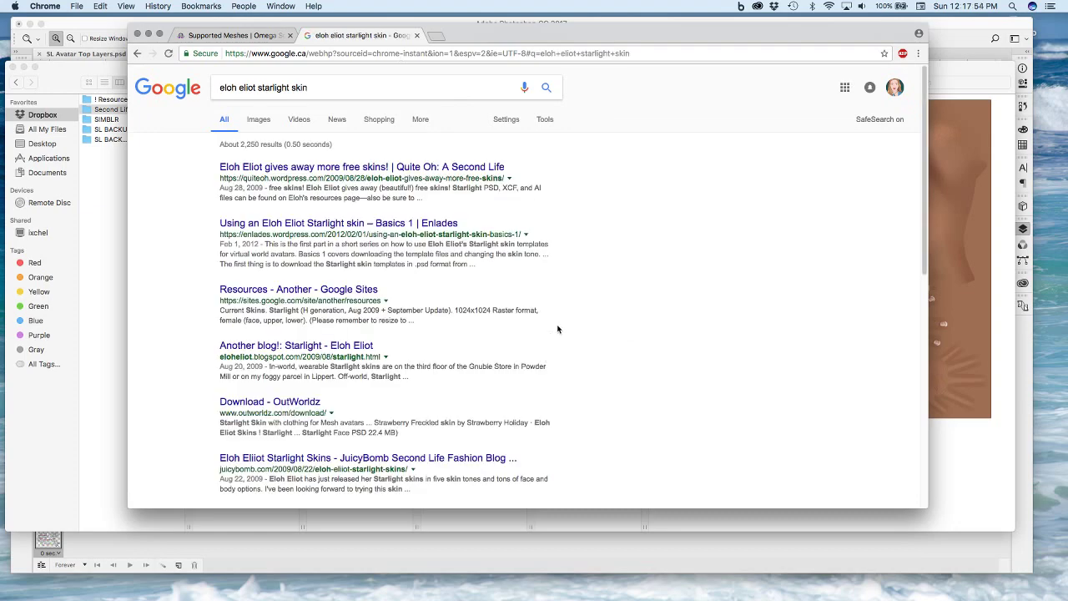
Open the OutWorldz download page from the search results
scroll(201, 305, down, 2)
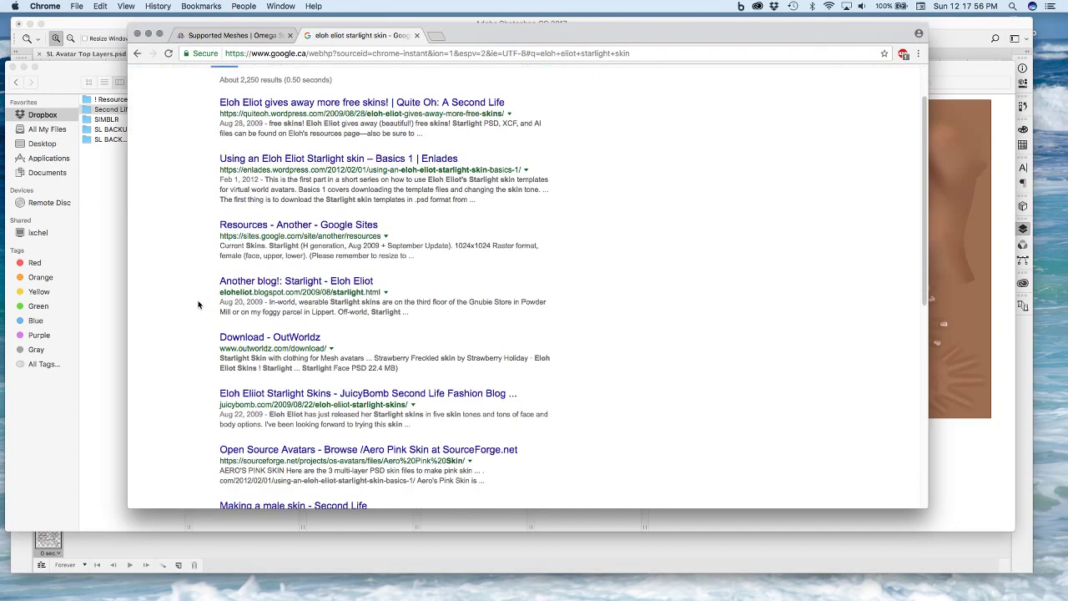
scroll(197, 304, down, 1)
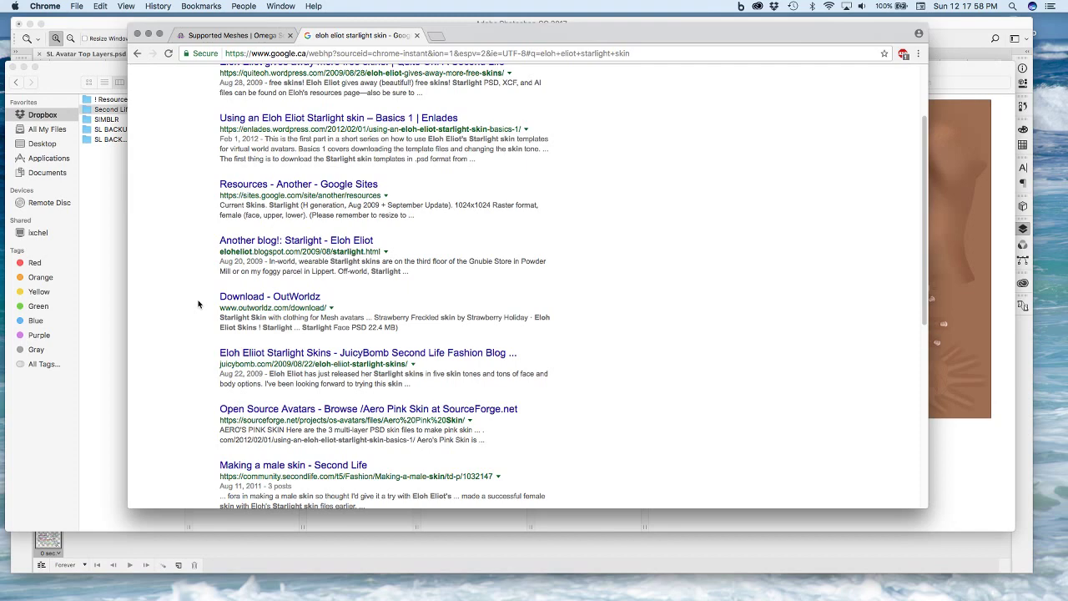
click(239, 298)
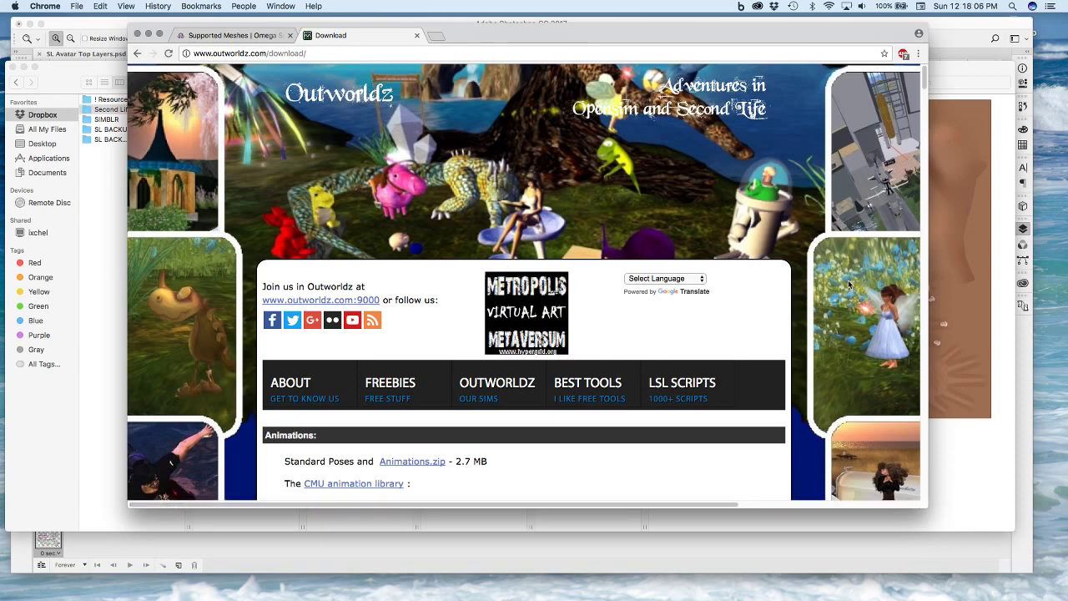
Locate the Starlight Face, Upper and Lower PSD downloads in the page's Skins section
scroll(848, 286, down, 3)
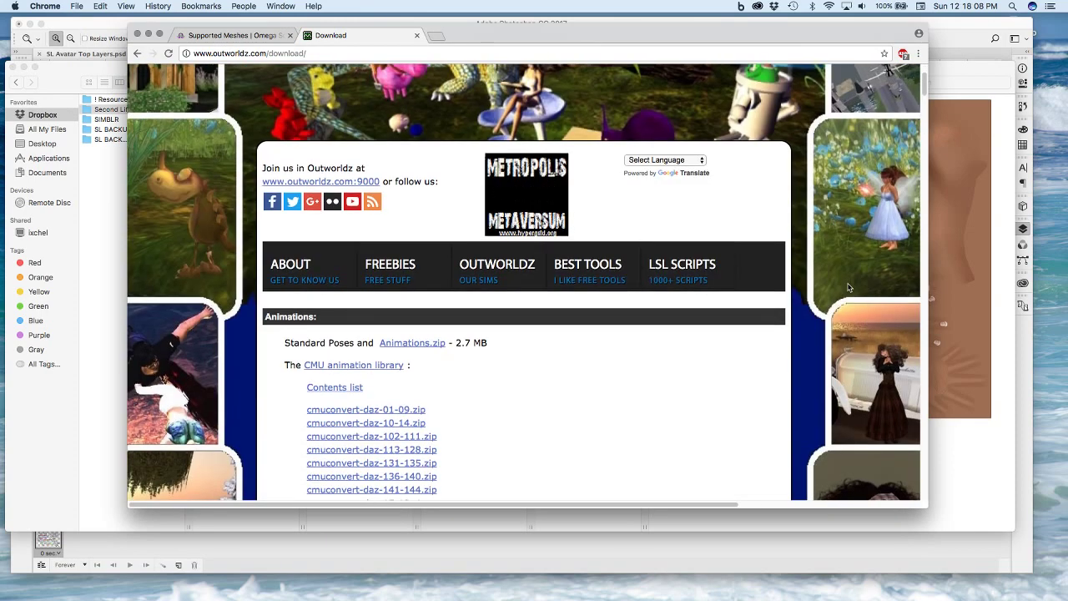
scroll(848, 286, down, 10)
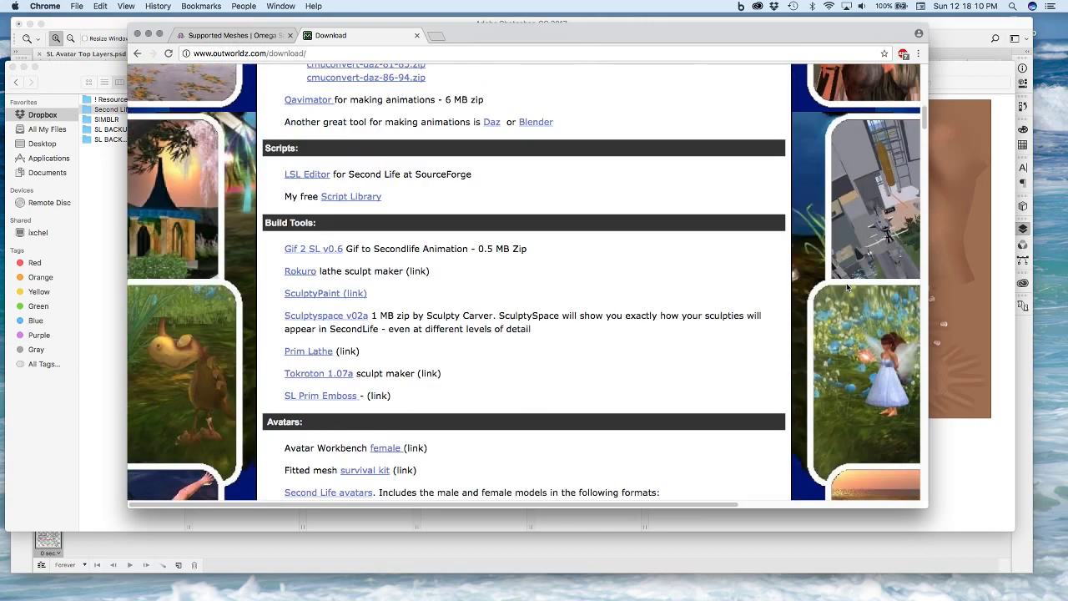
scroll(411, 295, down, 6)
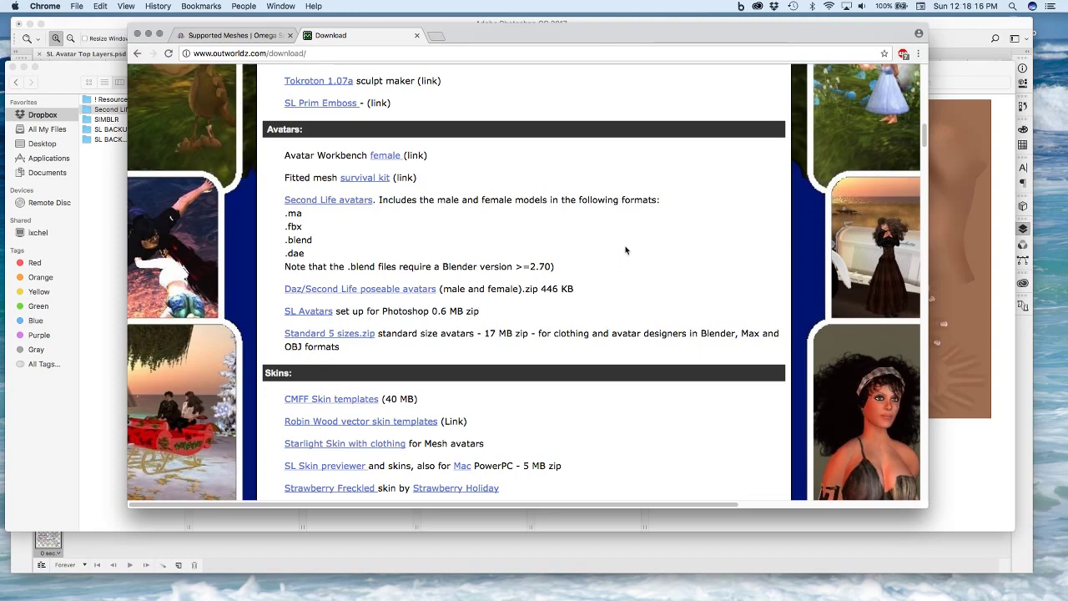
scroll(469, 248, down, 5)
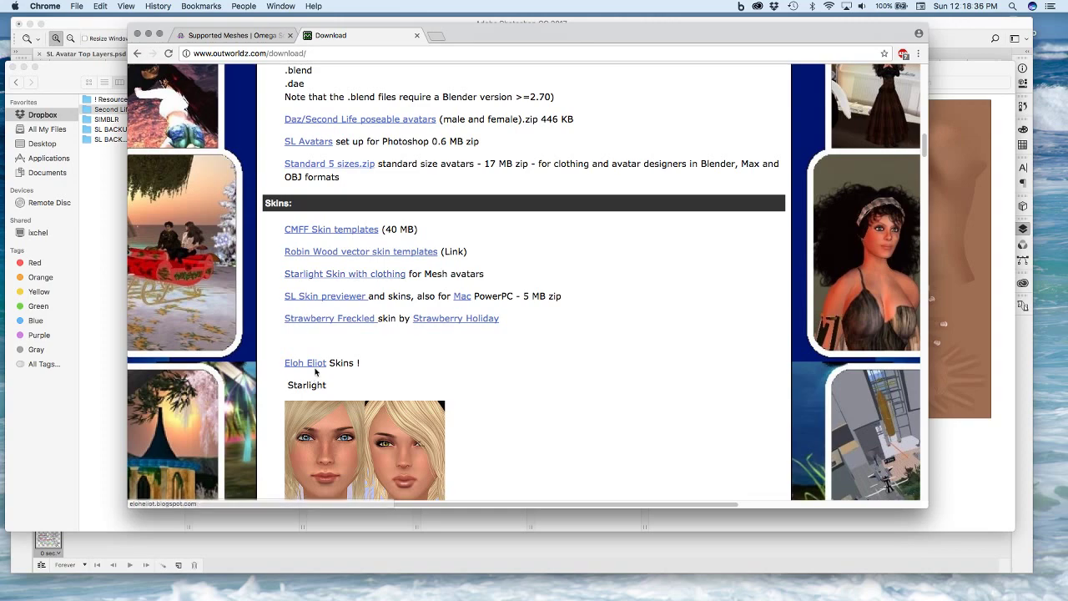
scroll(315, 372, down, 3)
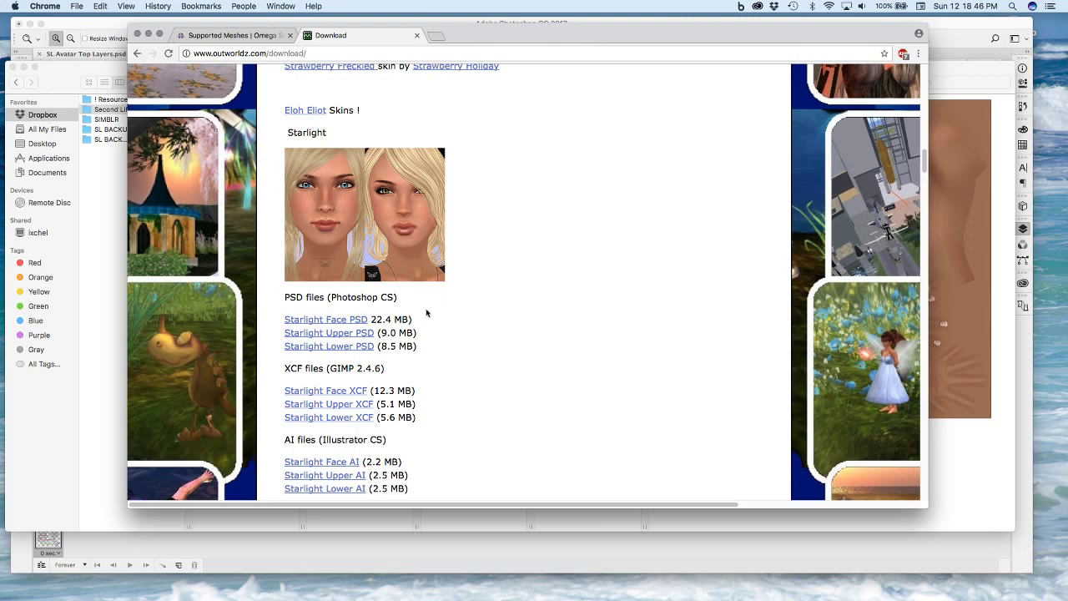
click(329, 334)
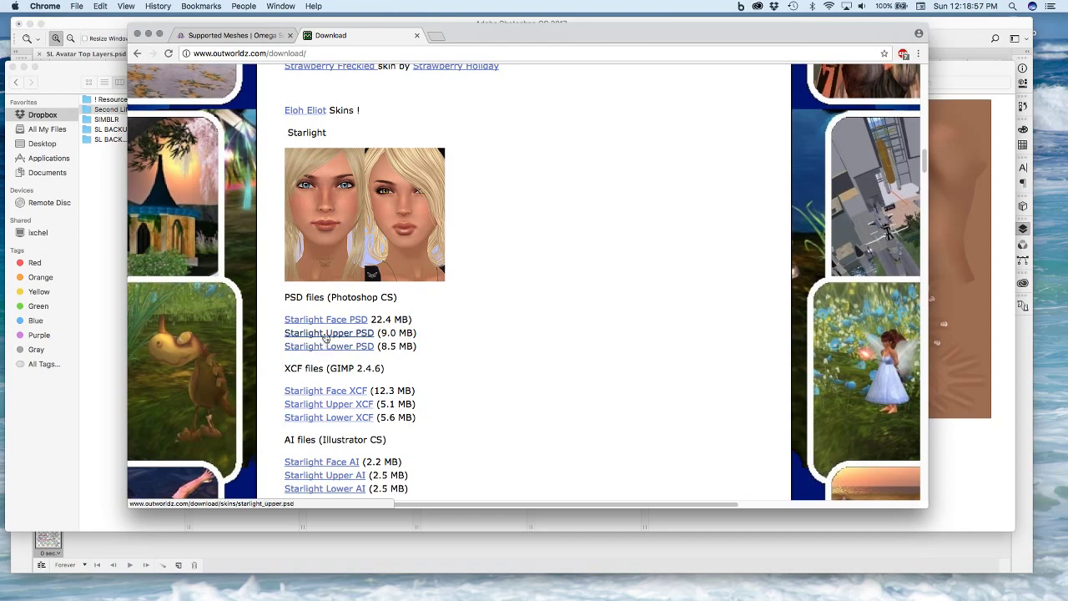
Close the Download page, put the browser away and switch back to the upper body template in Photoshop
click(418, 36)
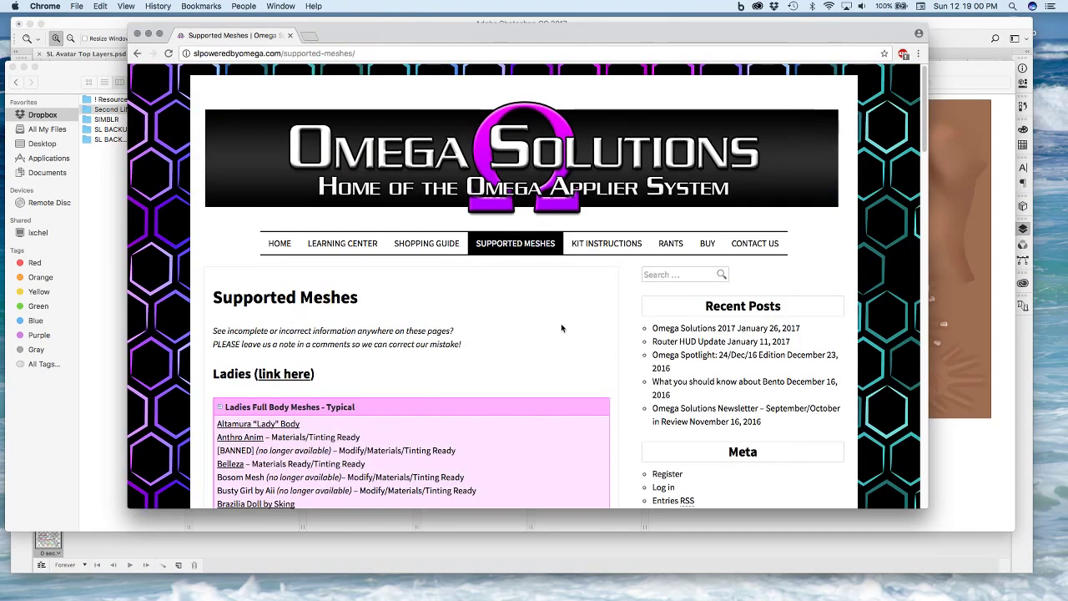
click(154, 33)
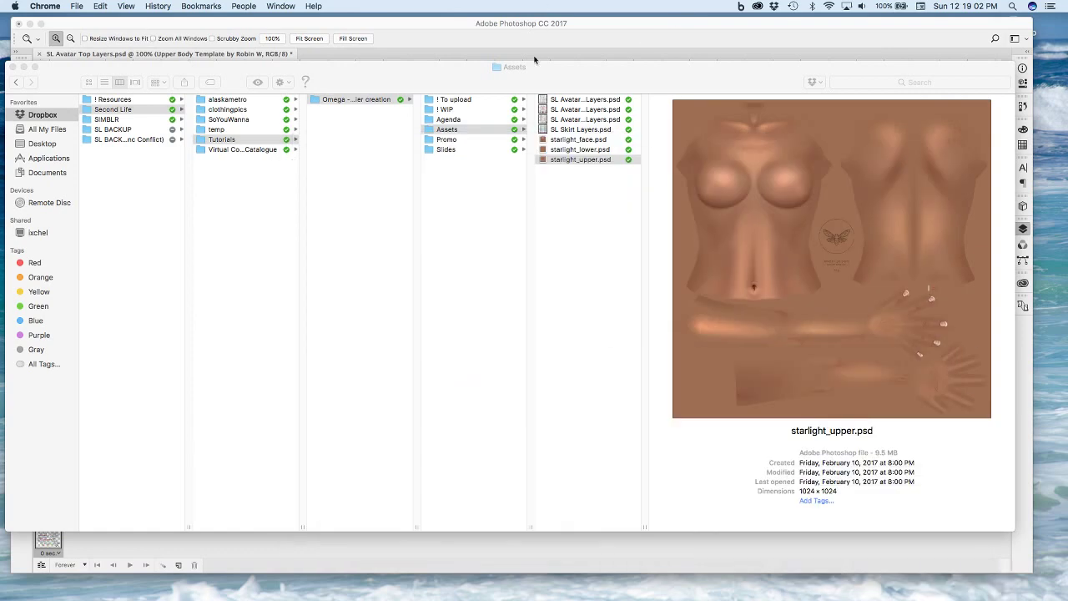
click(571, 81)
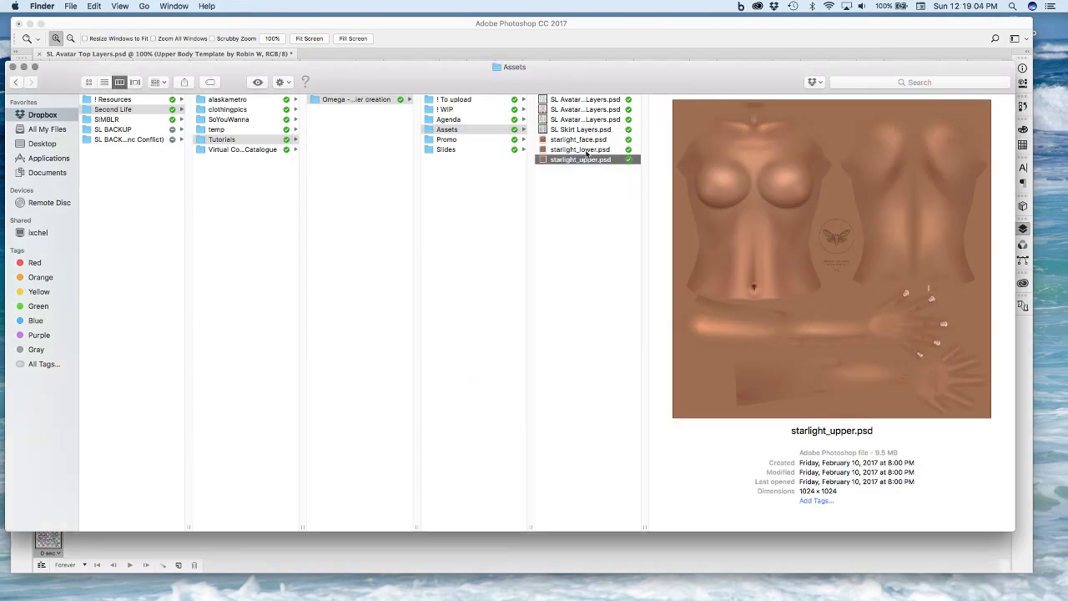
click(416, 34)
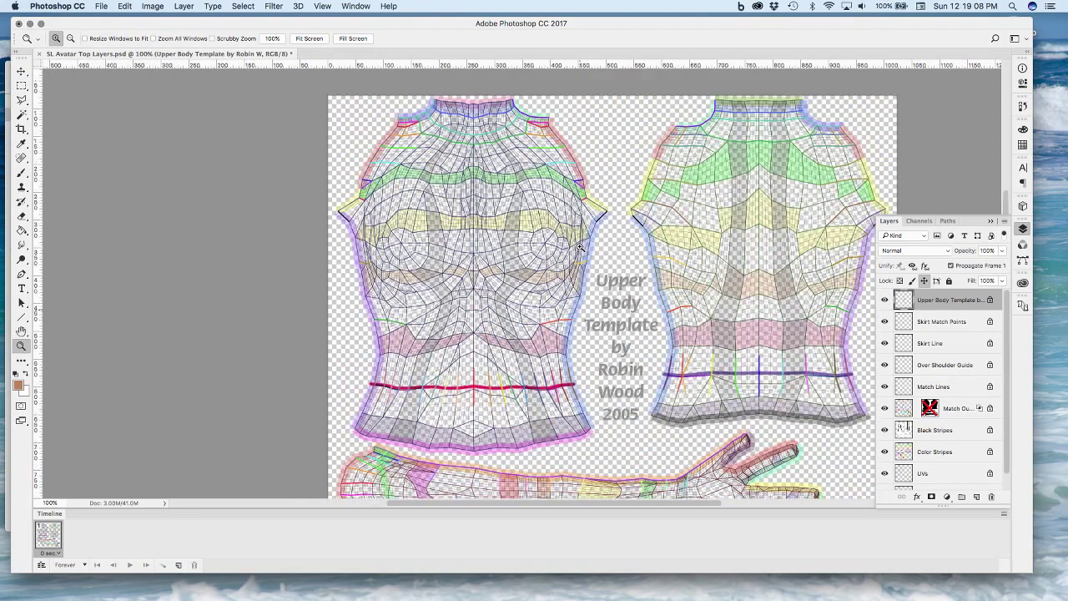
Zoom out to 66.7% to view the whole upper body template and review its stack of guide layers
scroll(582, 248, up, 5)
scroll(579, 247, down, 4)
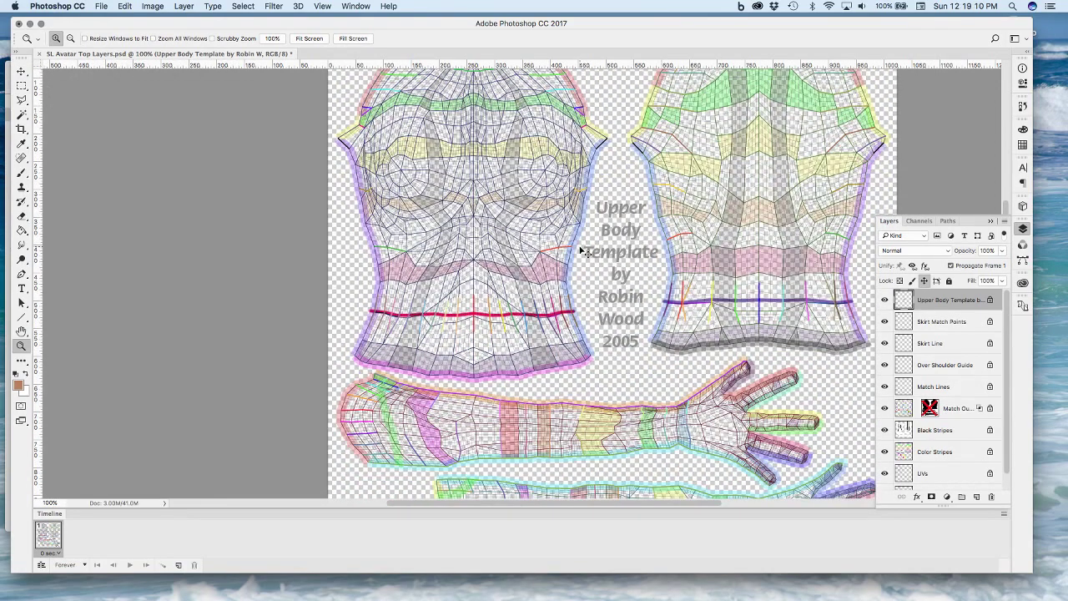
alt+click(581, 251)
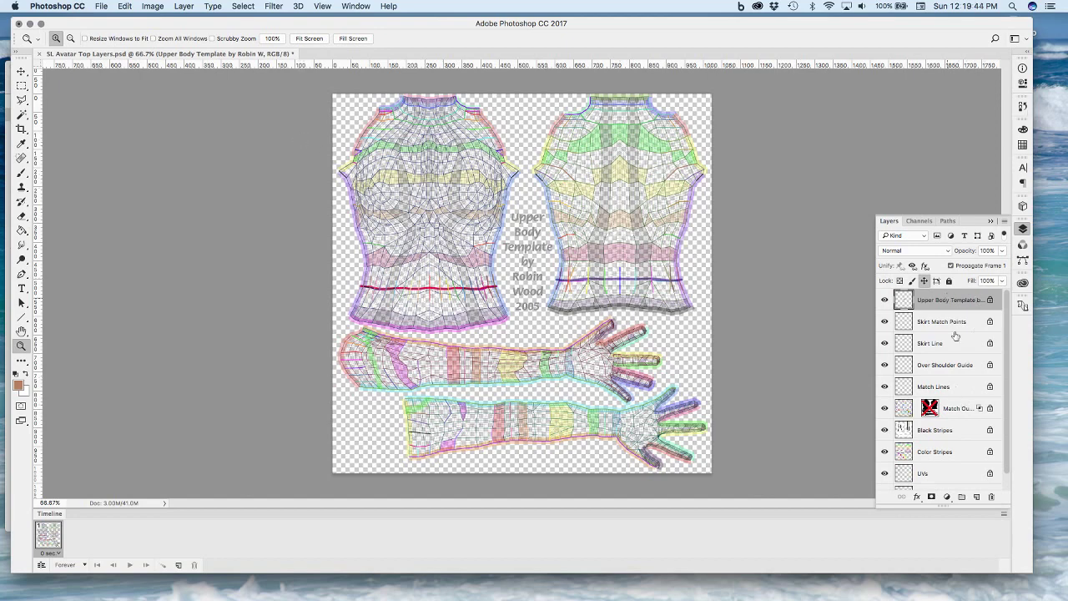
scroll(948, 467, down, 1)
scroll(947, 457, up, 1)
scroll(935, 455, down, 1)
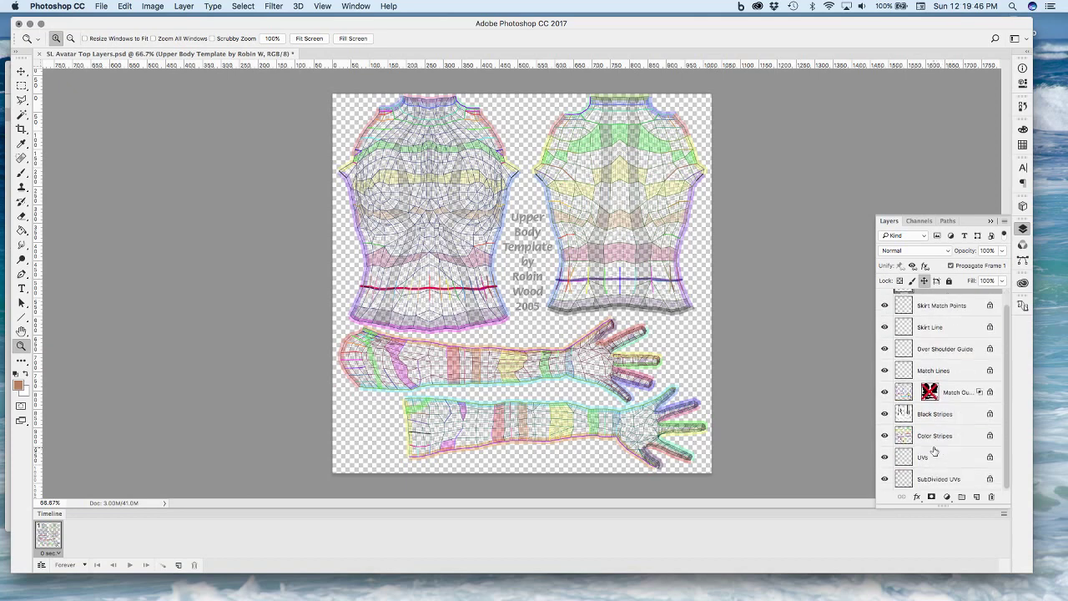
scroll(933, 451, up, 1)
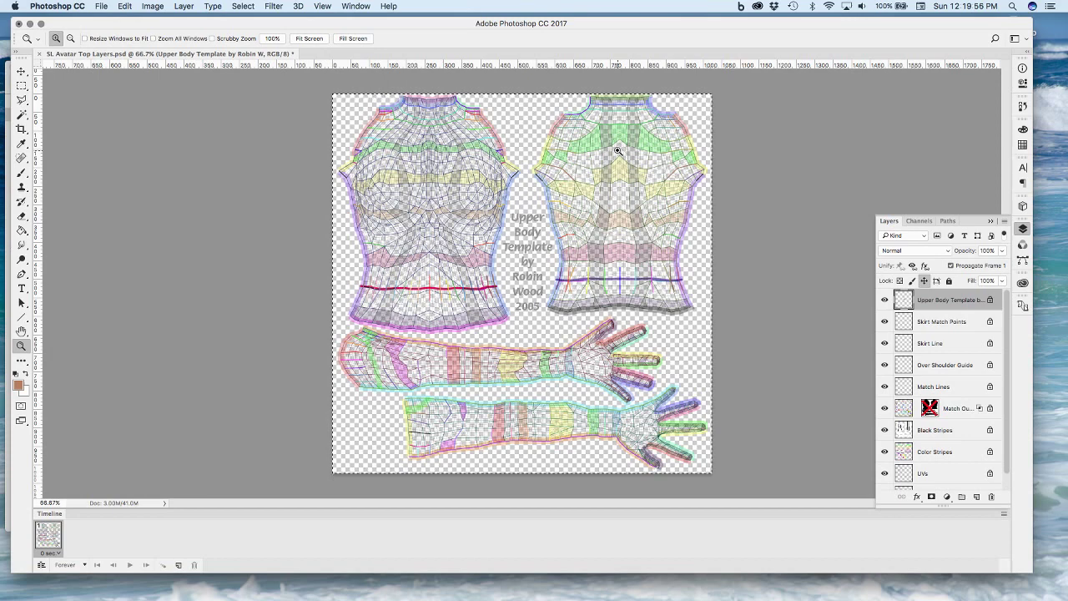
scroll(958, 435, down, 1)
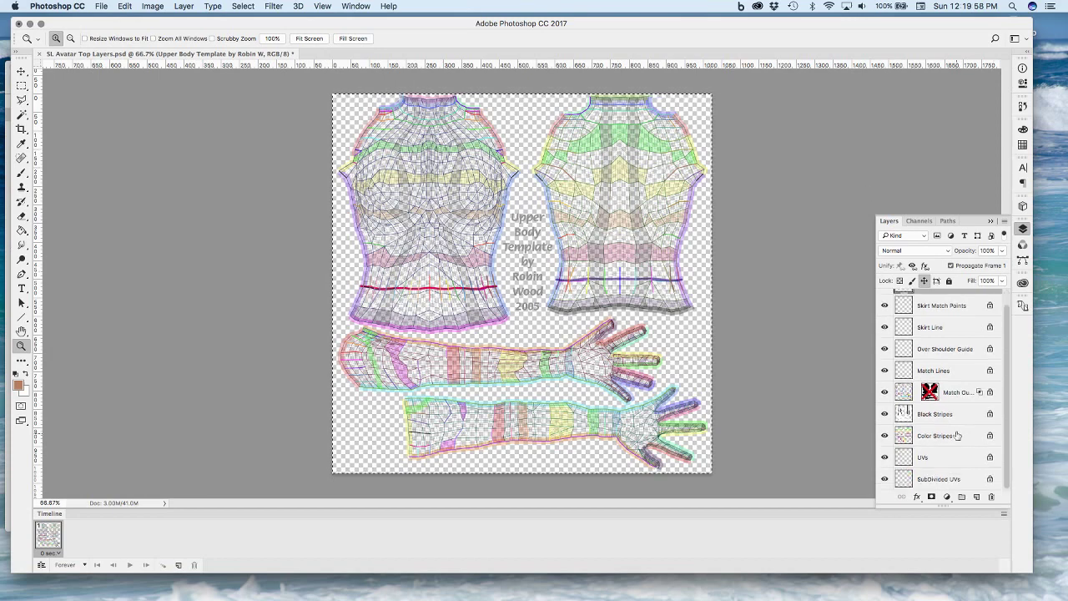
Add a new layer beneath SubDivided UVs, try the brown foreground fill on it, and fill it with white
key(m)
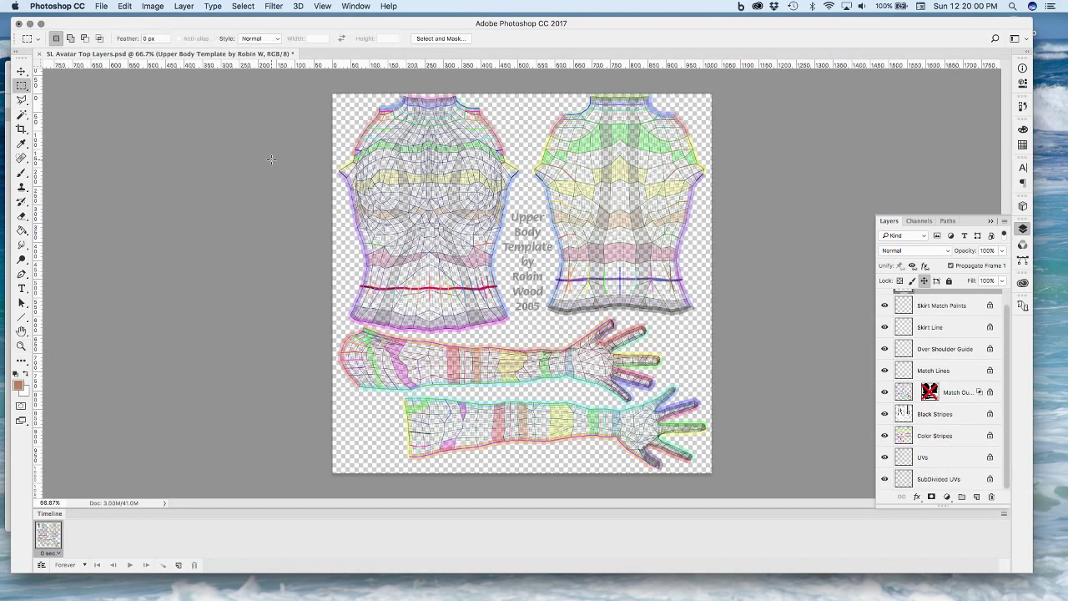
click(922, 479)
click(977, 496)
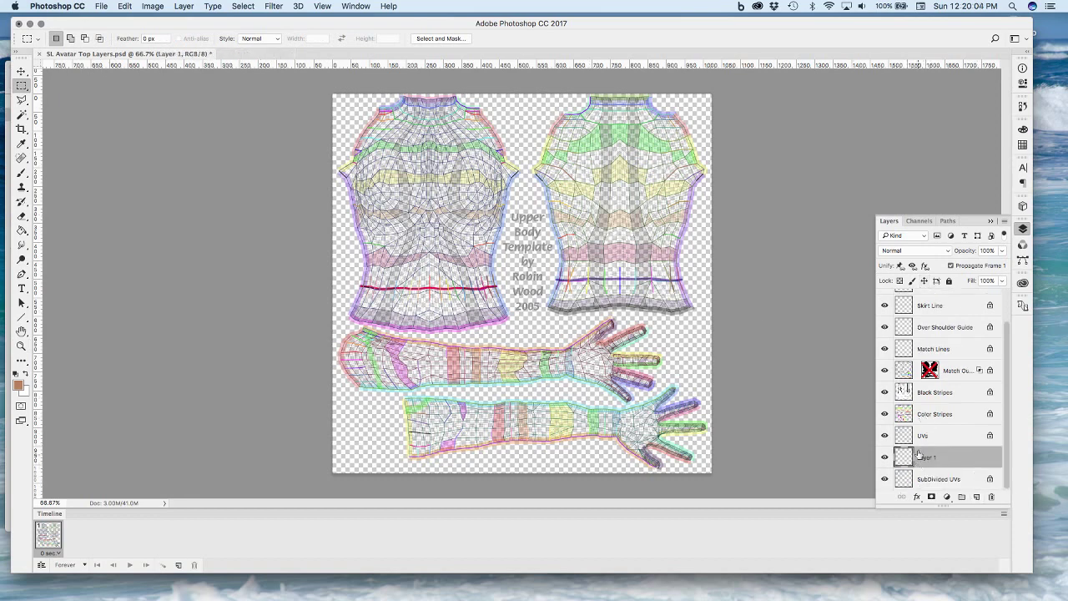
drag(918, 455, 943, 482)
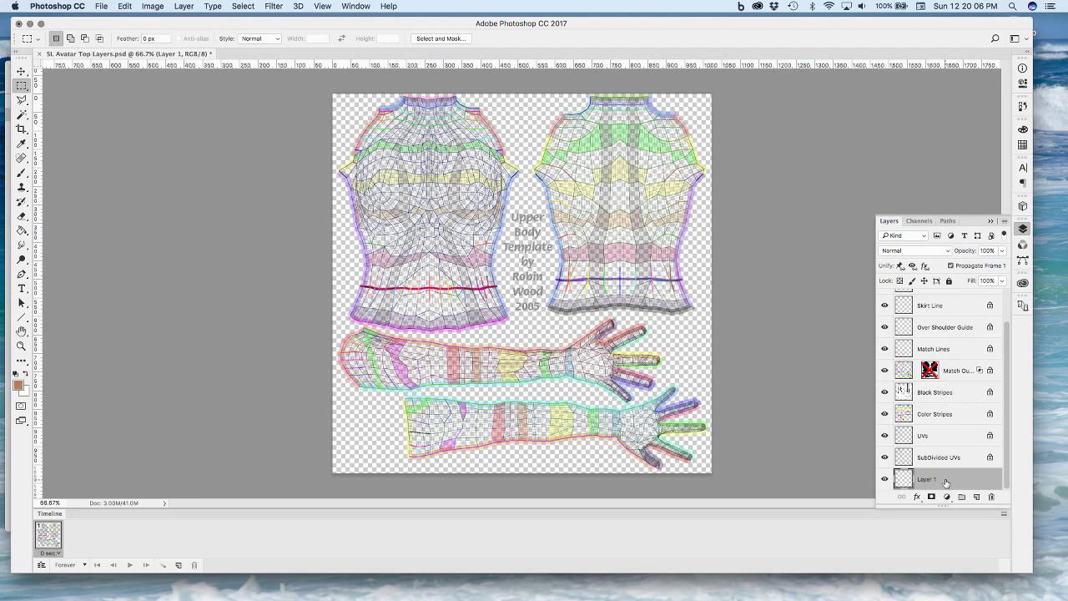
key(super+BackSpace)
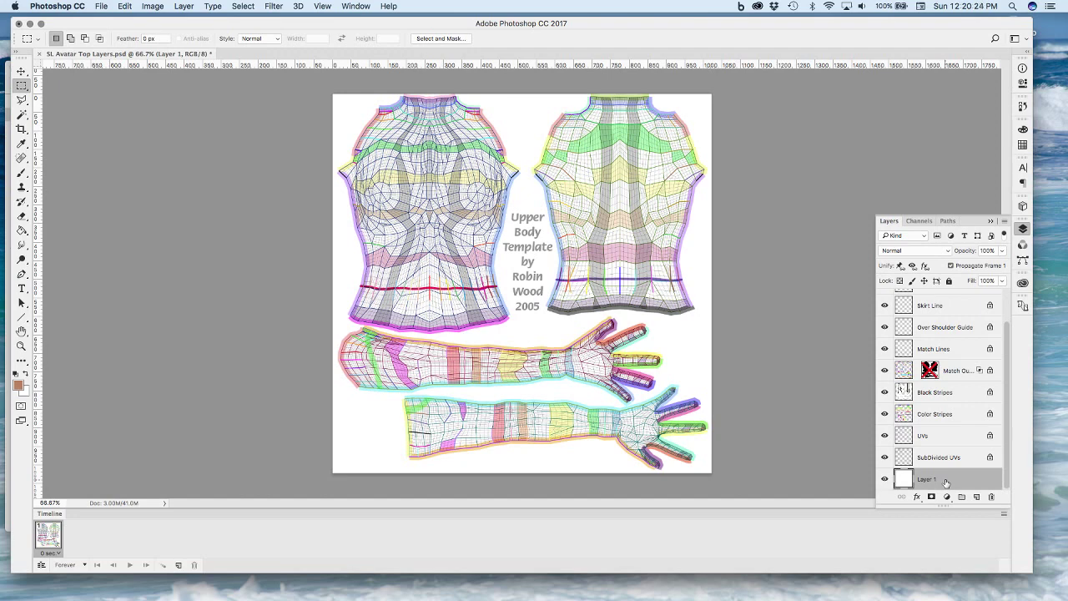
key(alt+BackSpace)
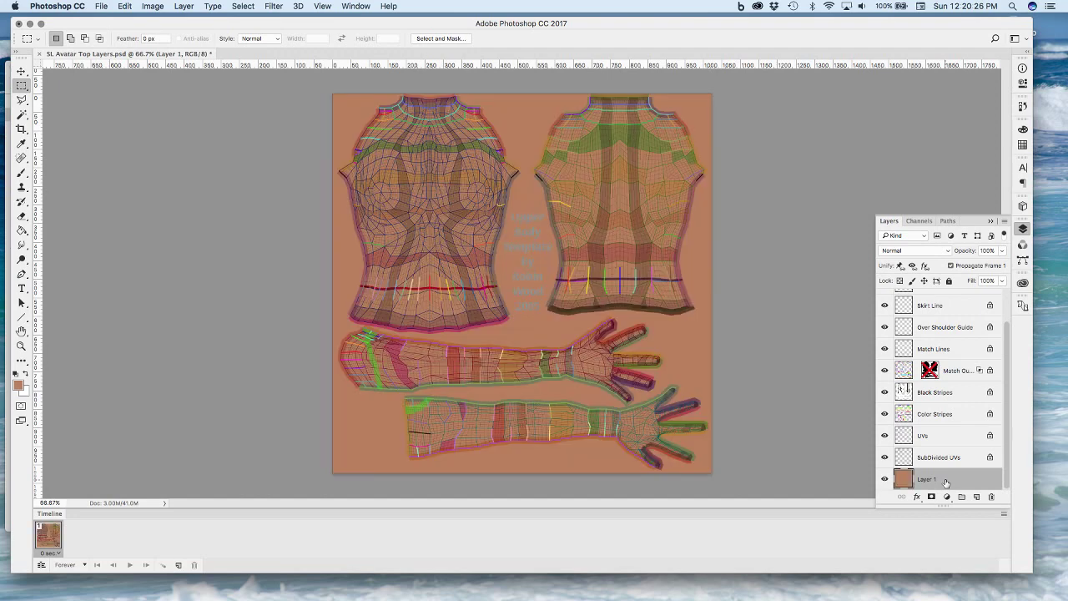
key(super+BackSpace)
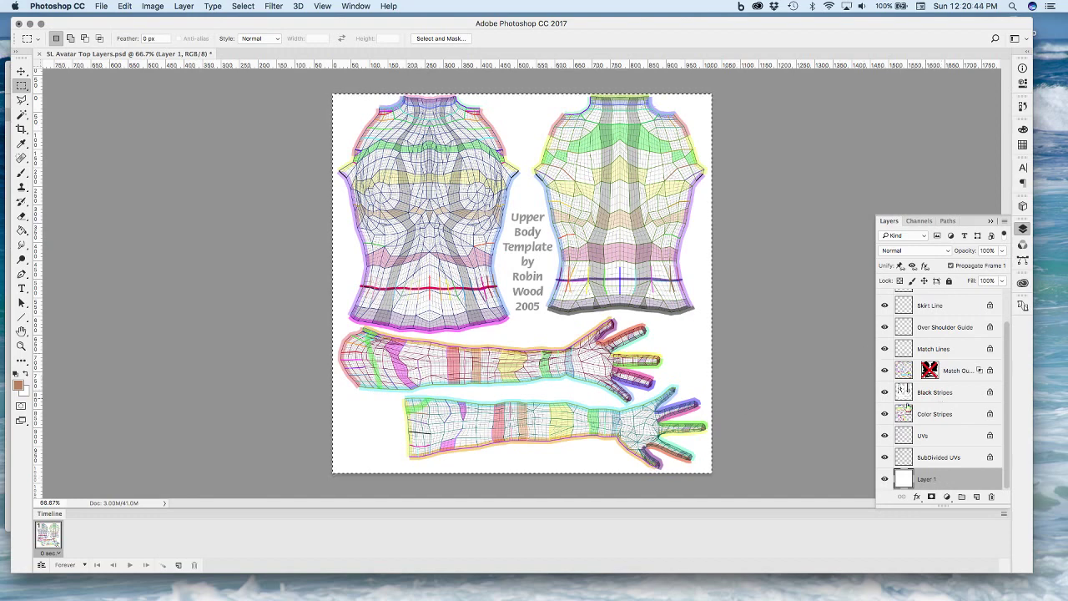
Paste the flattened copy of the whole template into a new 1024 x 1024 pixel document at 150 pixels/inch
click(884, 392)
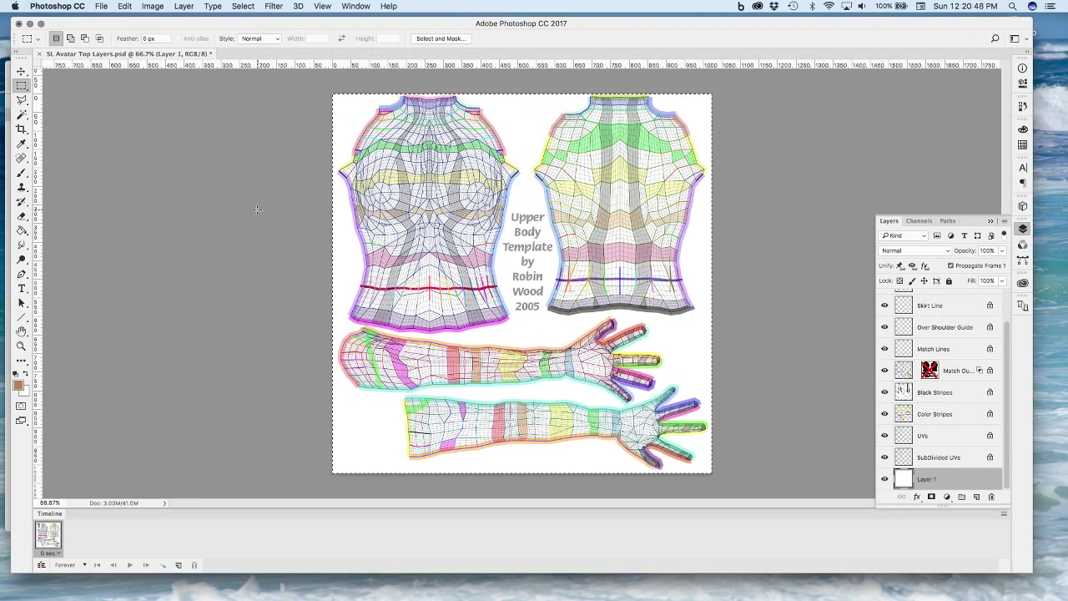
key(super+n)
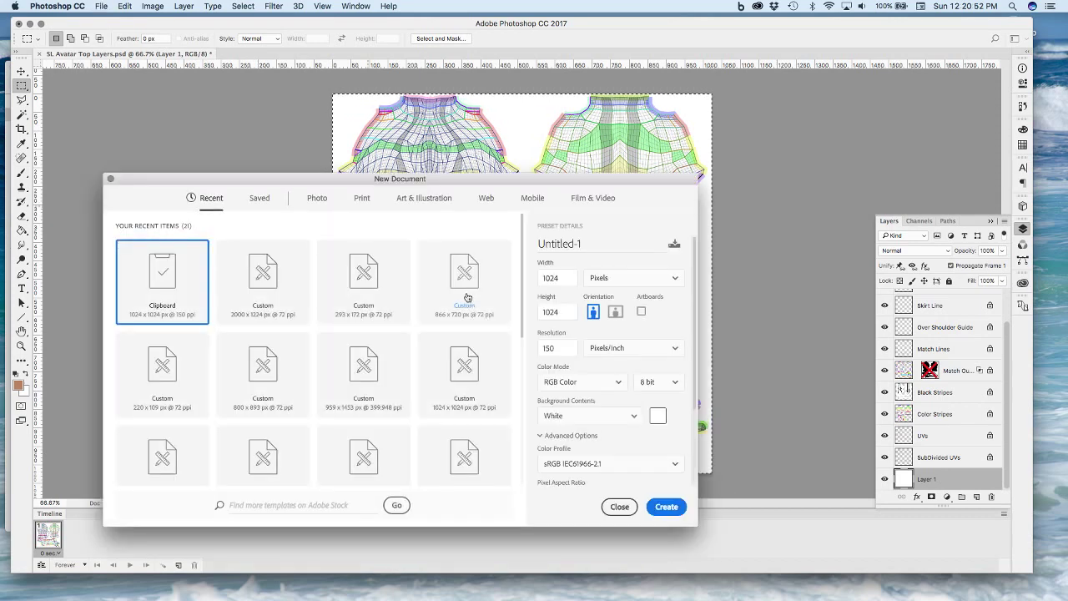
click(573, 276)
click(667, 507)
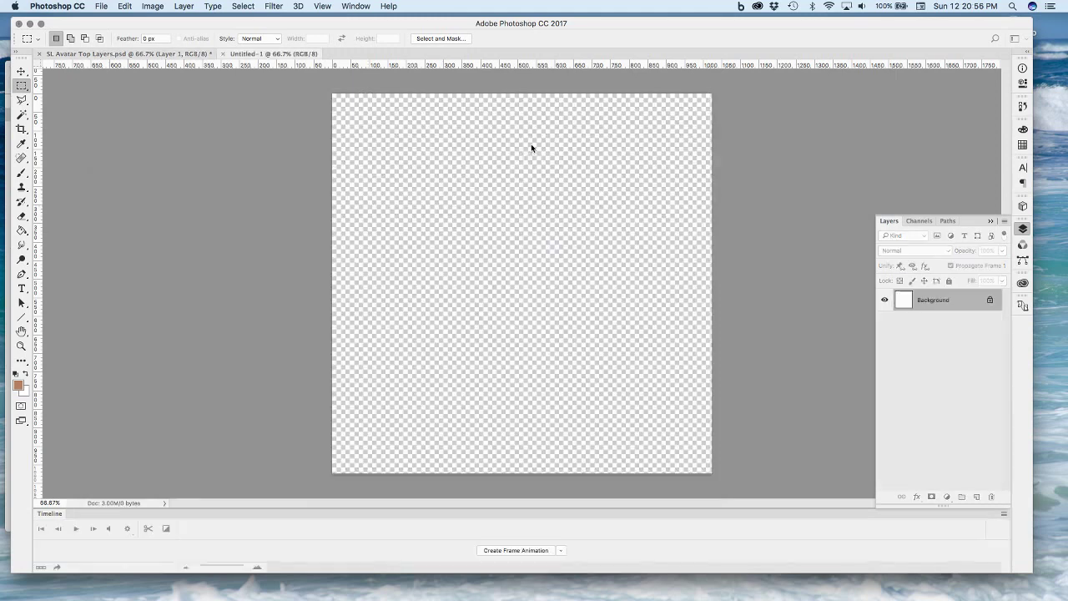
key(super+v)
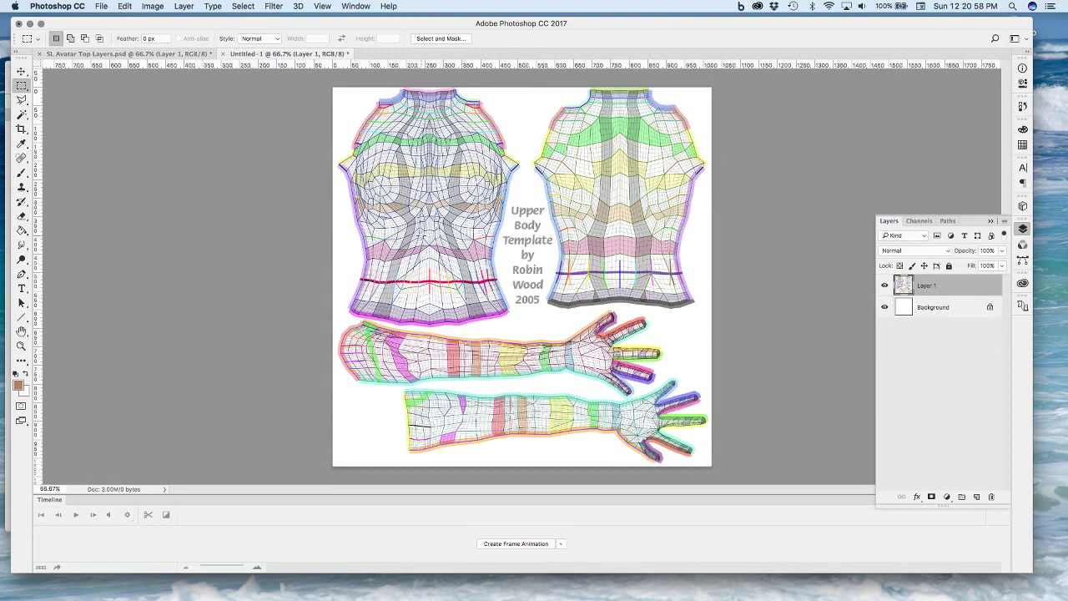
Toggle the visibility of the pasted template layer to compare it with the white Background, leaving it shown
click(885, 285)
click(885, 285)
click(884, 286)
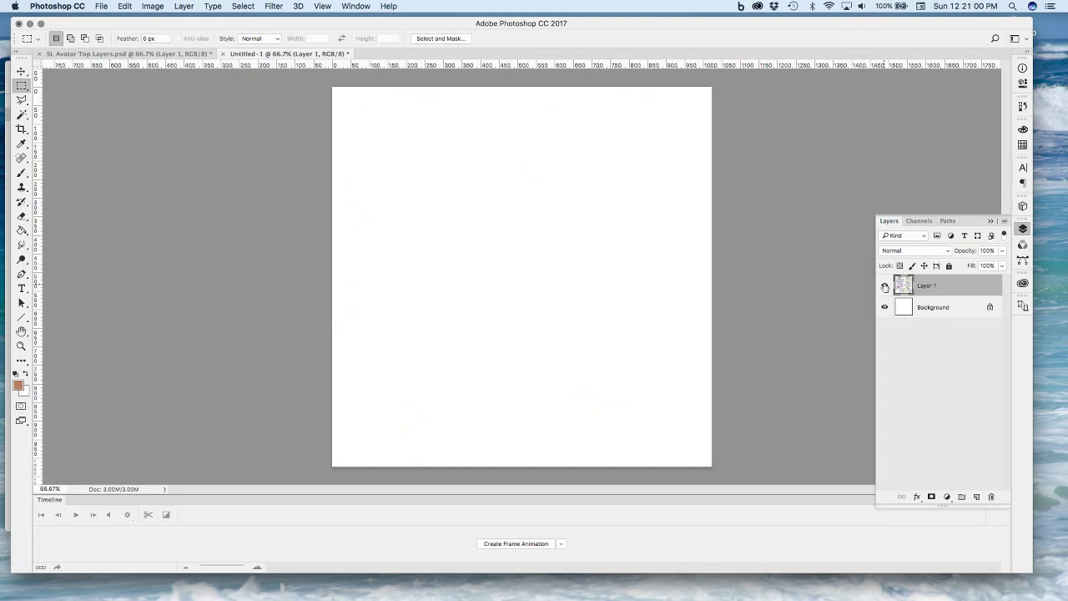
click(885, 285)
click(884, 286)
click(884, 285)
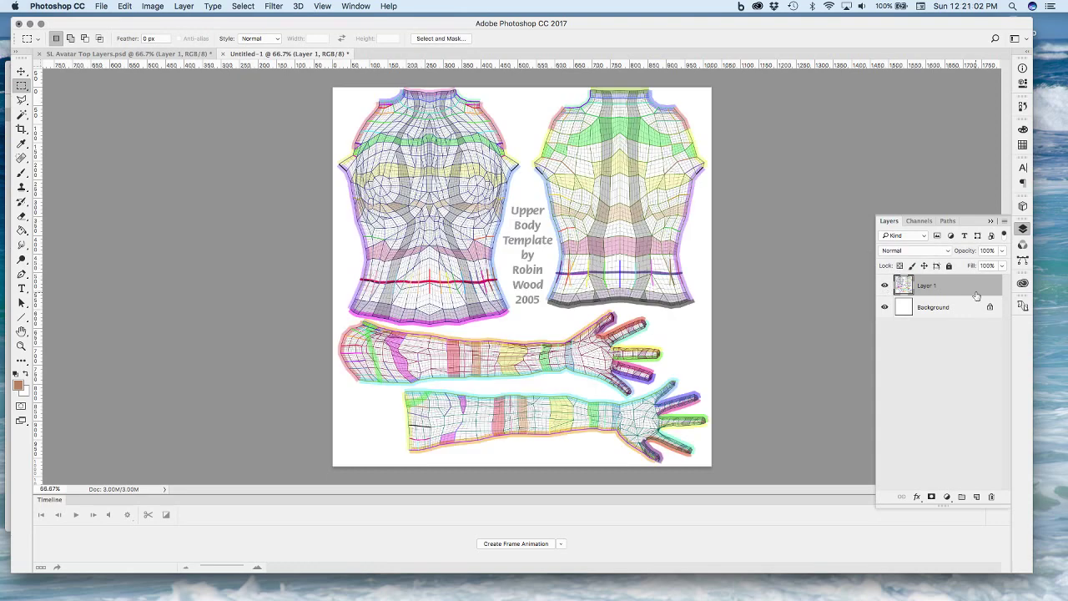
Close SL Avatar Top Layers.psd without saving its changes
click(125, 53)
click(38, 54)
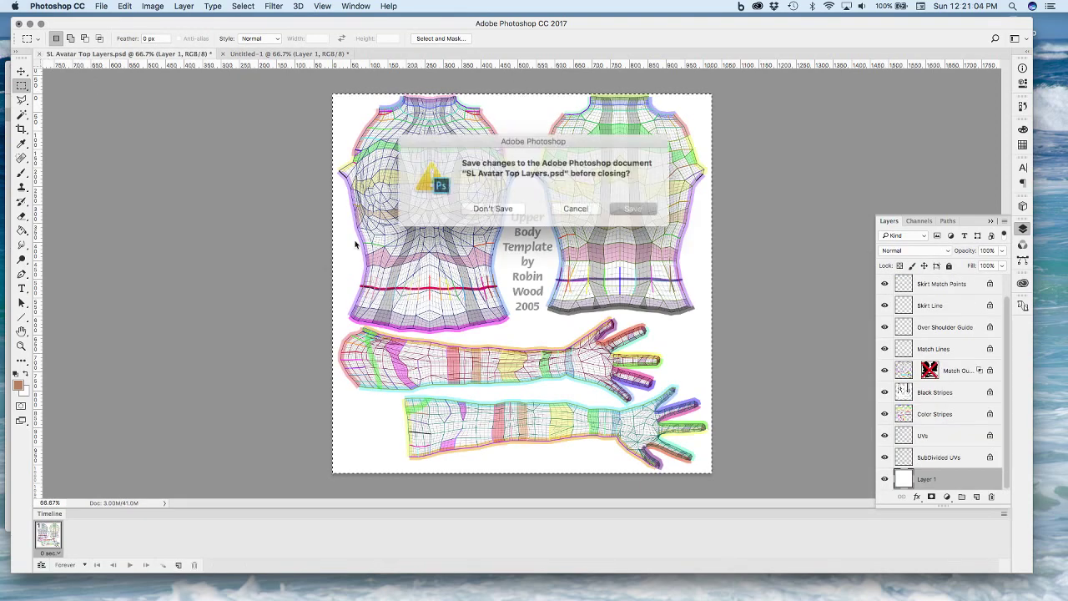
click(495, 210)
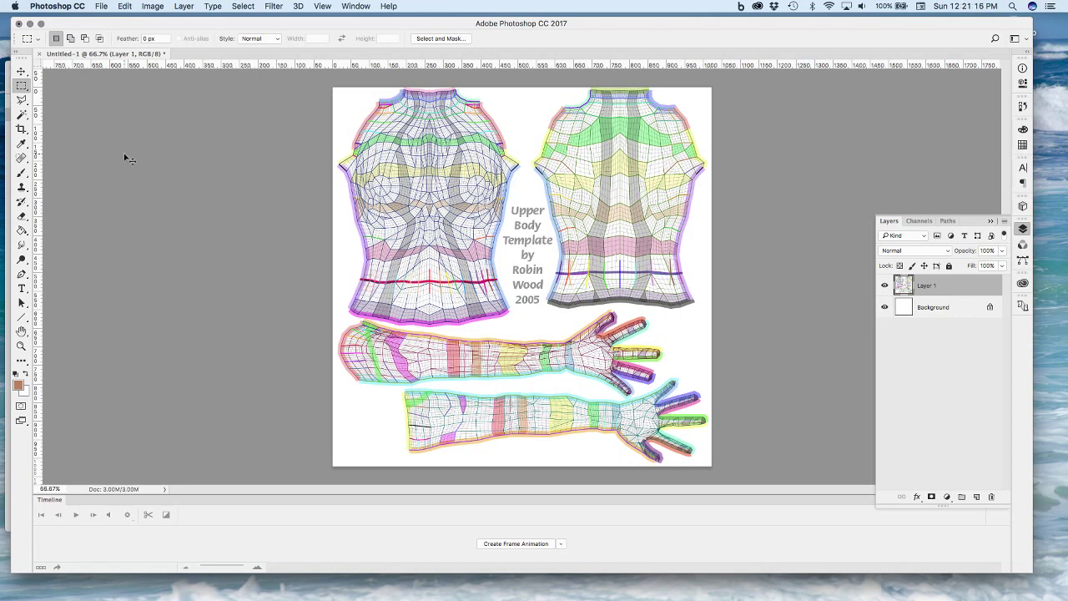
Save the new document as a Photoshop file named omega-applier-sample-demo in the Omega tutorial's ! WIP folder, keeping Maximize Compatibility on
key(super+s)
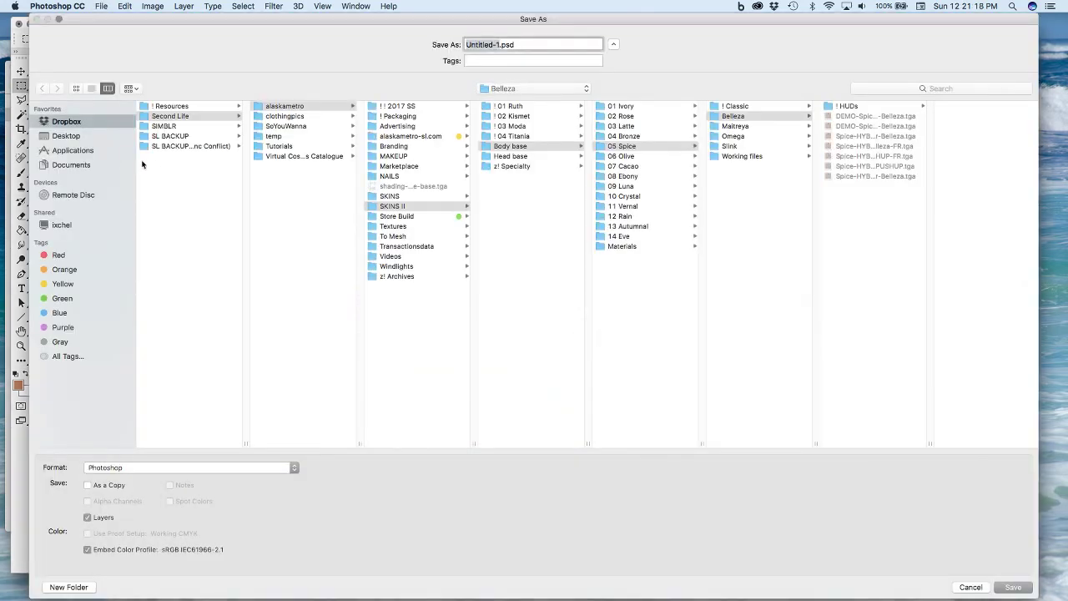
click(279, 146)
click(406, 107)
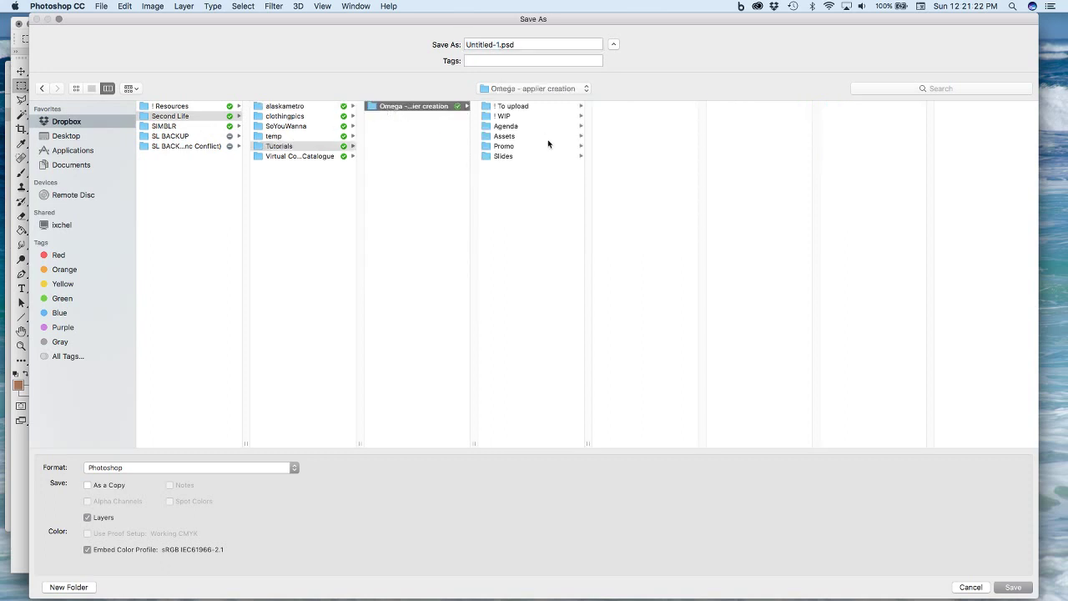
click(509, 116)
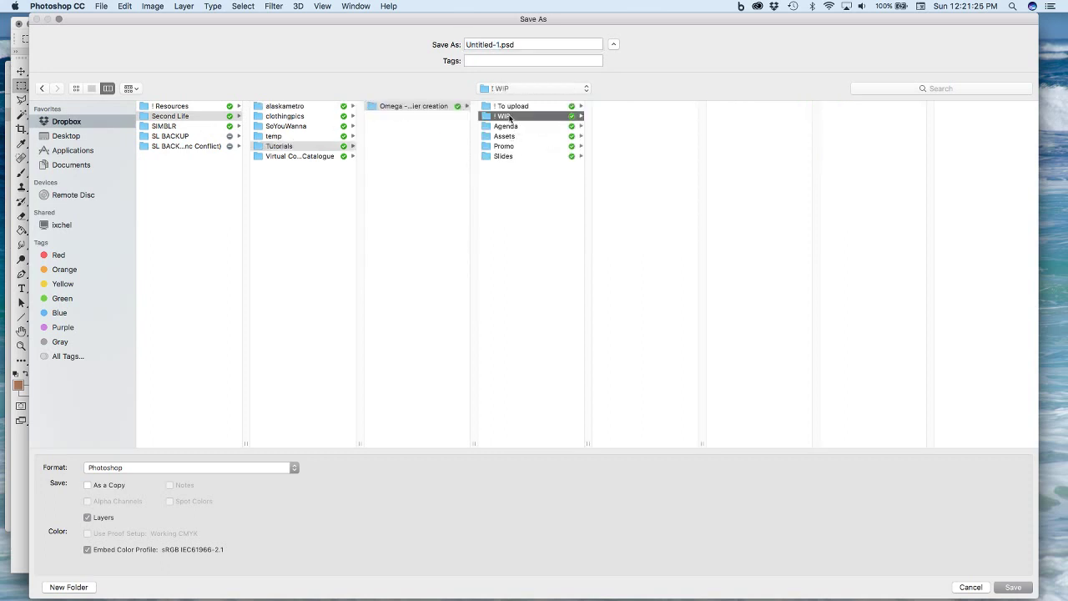
click(495, 44)
key(super+a)
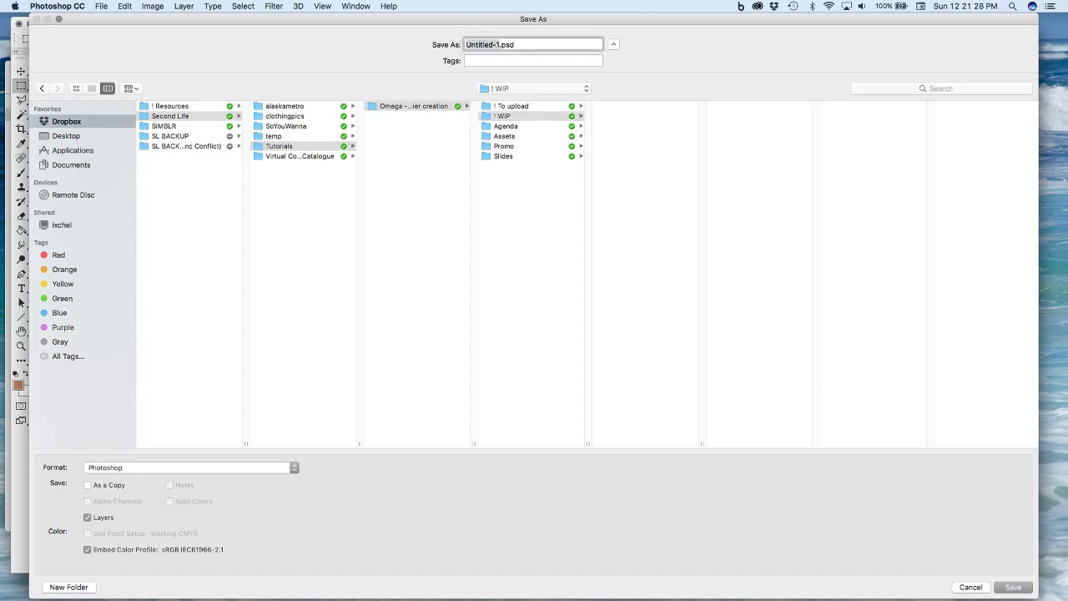
text(omega-applier-sample-demo)
key(Return)
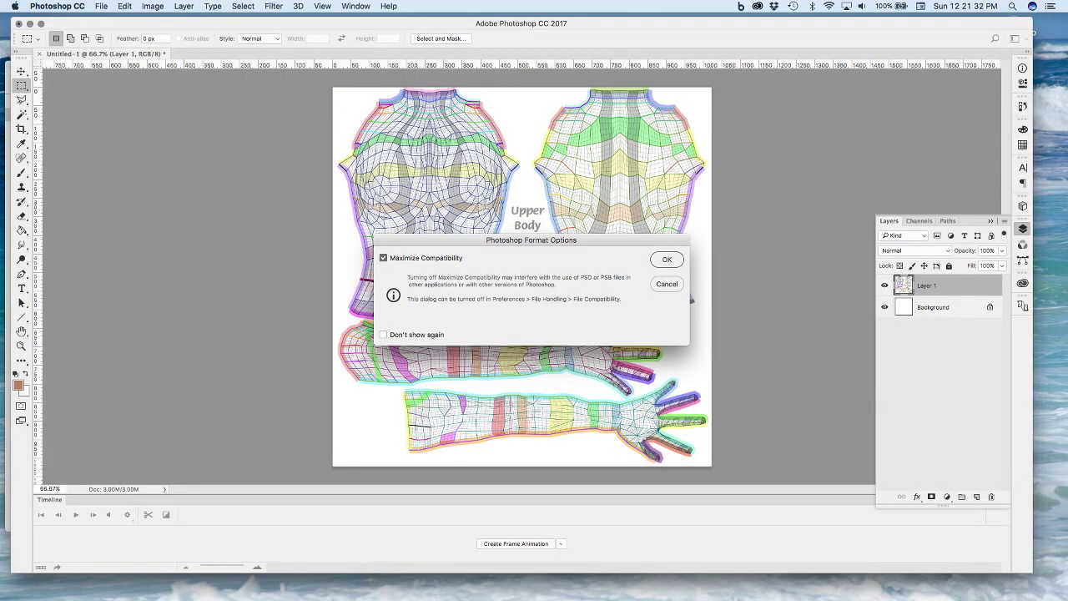
click(664, 259)
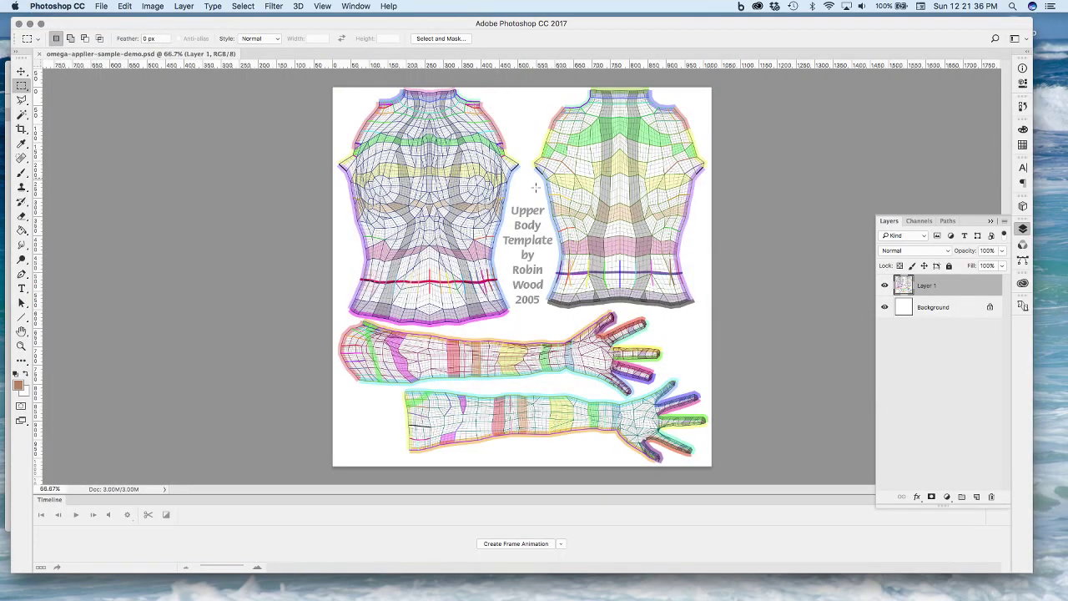
Switch to Finder and open starlight_upper.psd from the tutorial's Assets folder in Photoshop
mouse_move(364, 582)
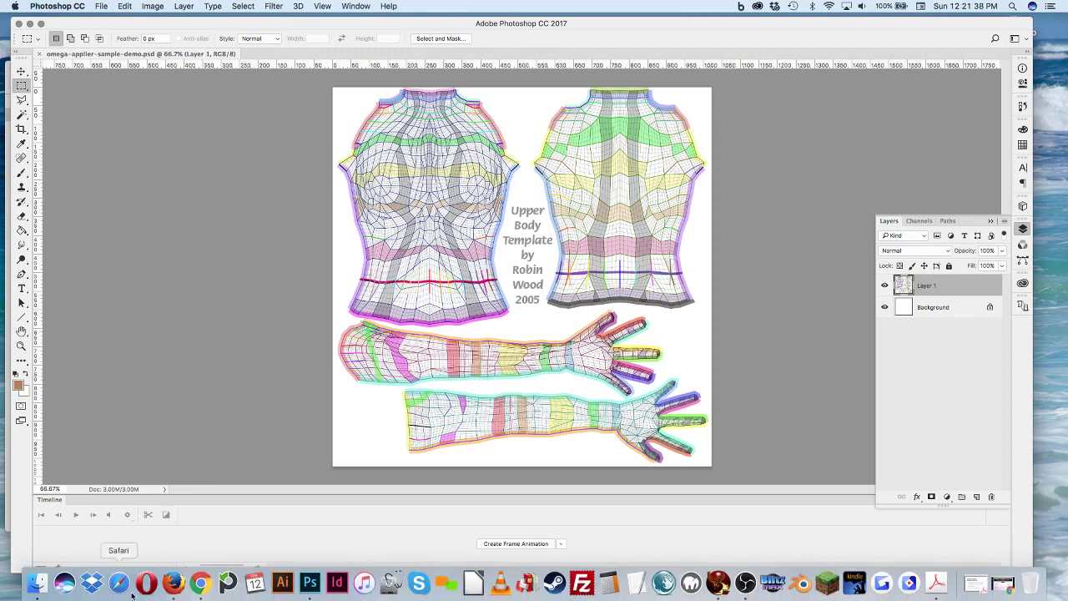
click(37, 582)
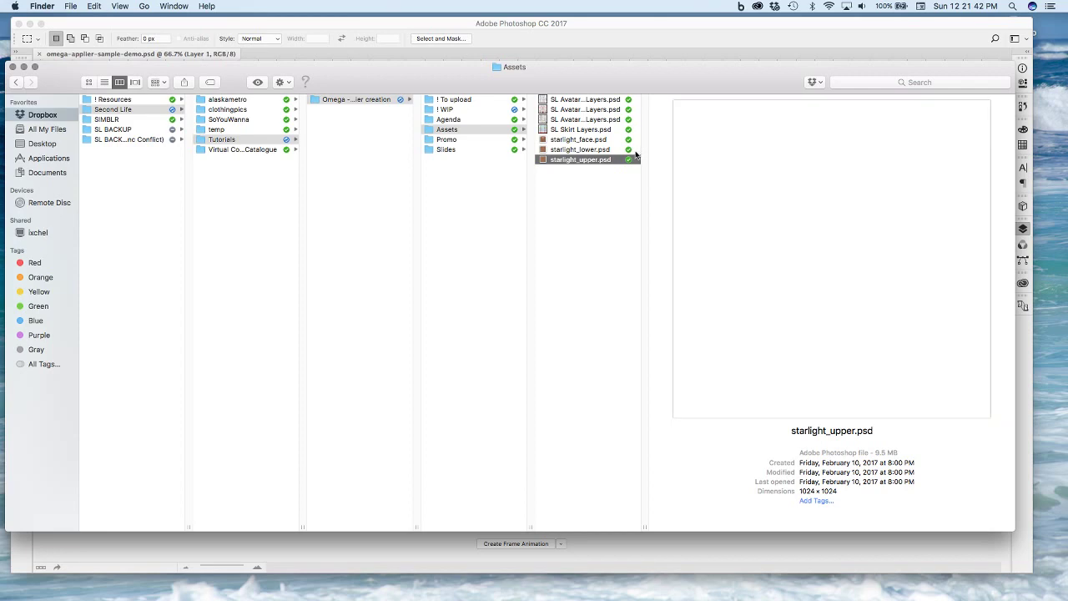
click(635, 149)
click(620, 159)
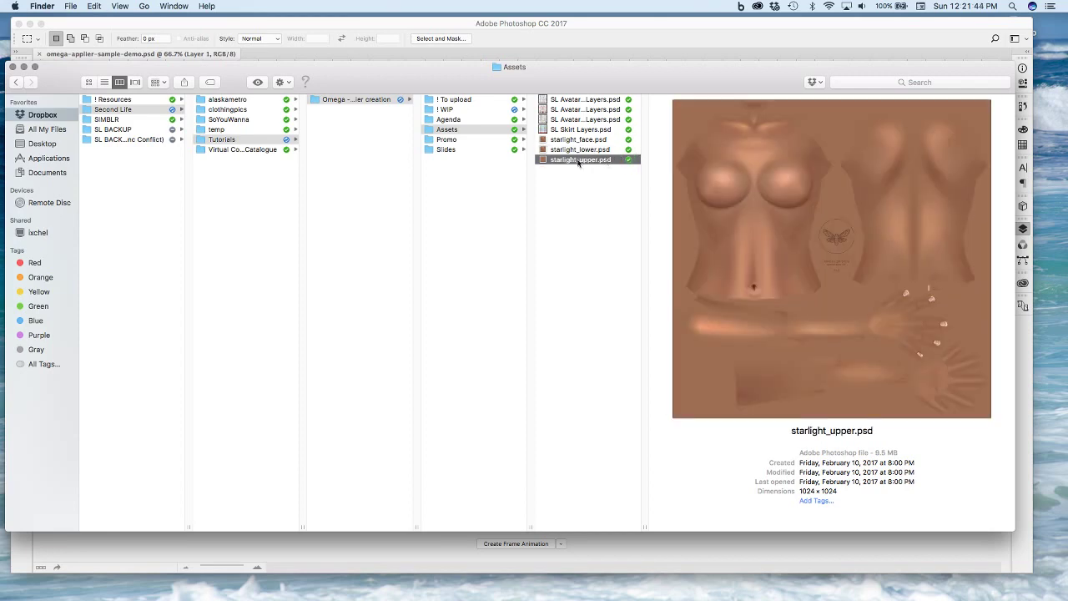
key(super+Tab)
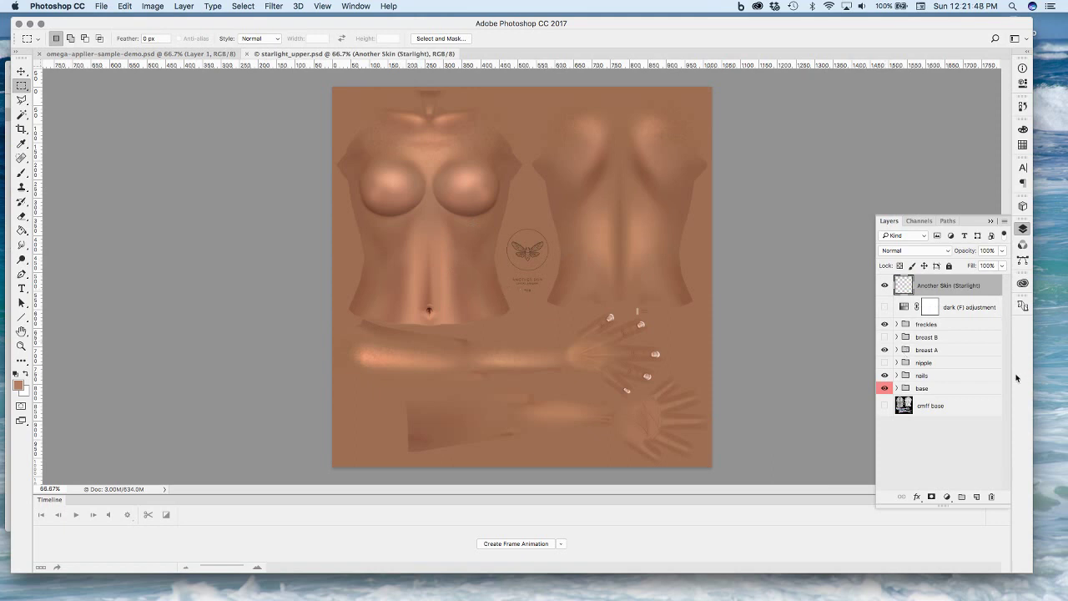
Hide the nails and breast A groups of the skin file and show the breast B group instead
click(885, 375)
click(905, 337)
click(884, 337)
click(886, 350)
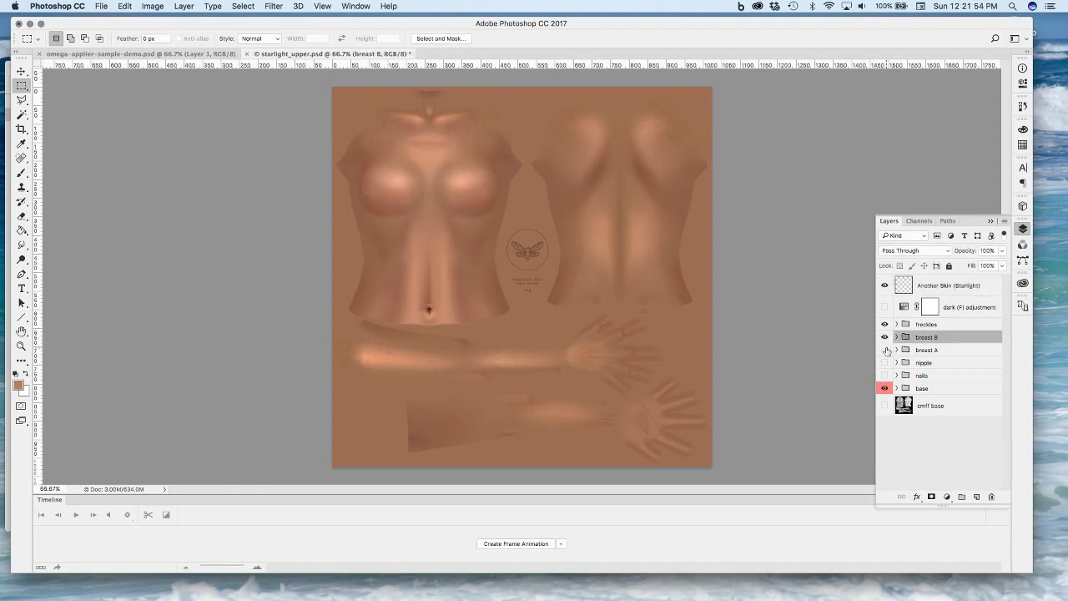
Compare the breast A and breast B groups by alternating their visibility, leaving only breast B shown
click(885, 337)
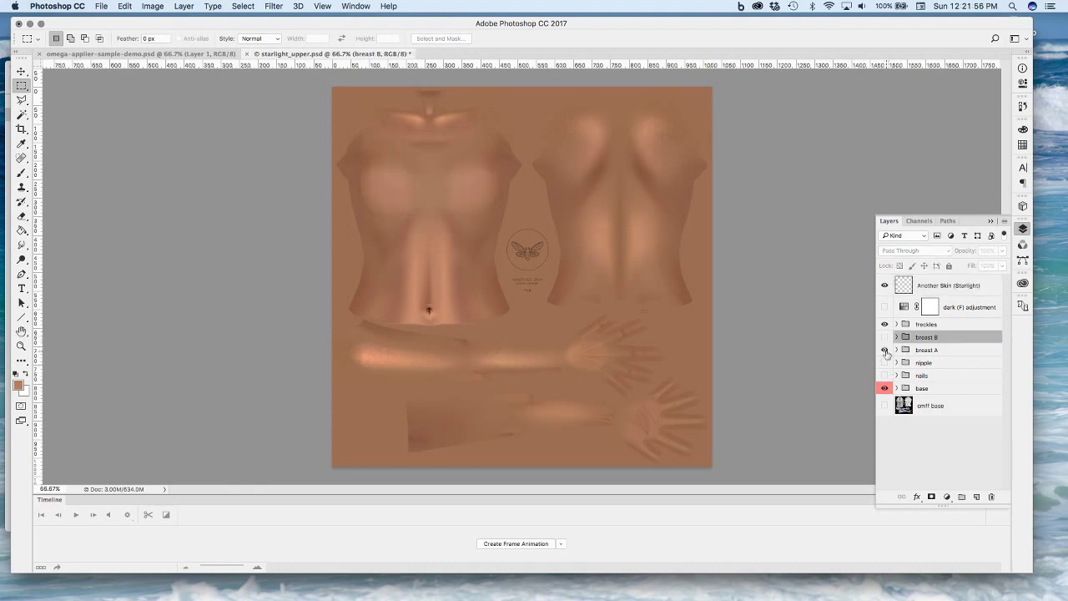
click(885, 350)
click(885, 350)
click(885, 338)
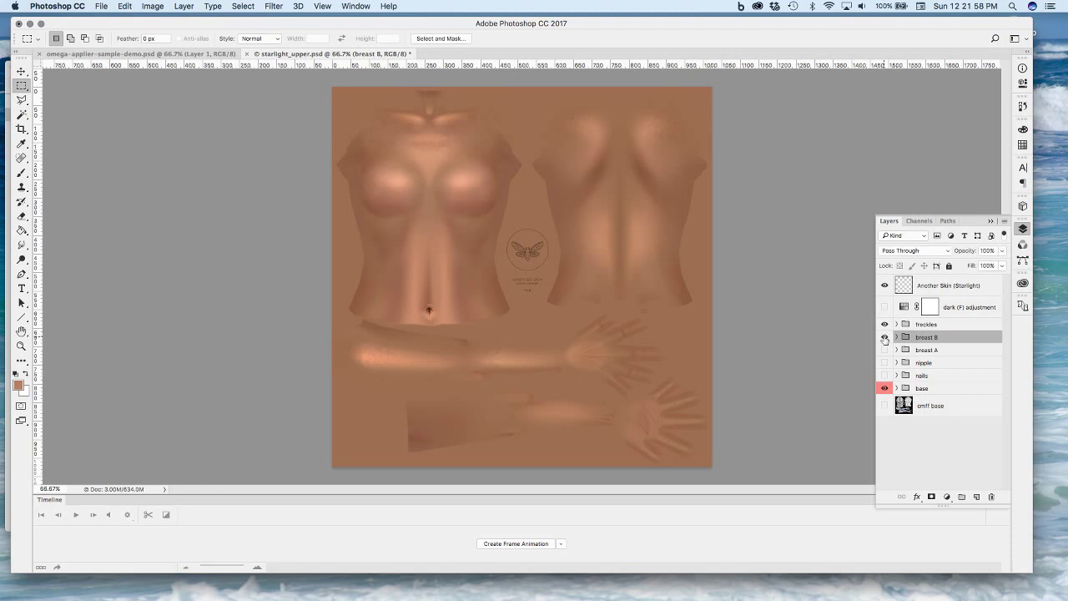
click(885, 337)
click(885, 351)
click(885, 350)
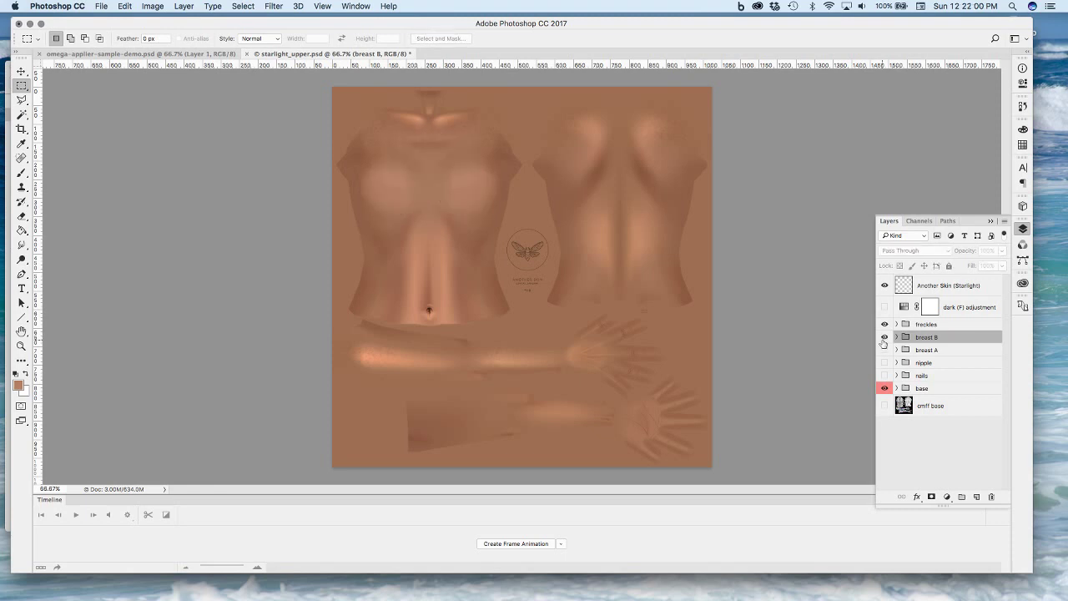
click(885, 337)
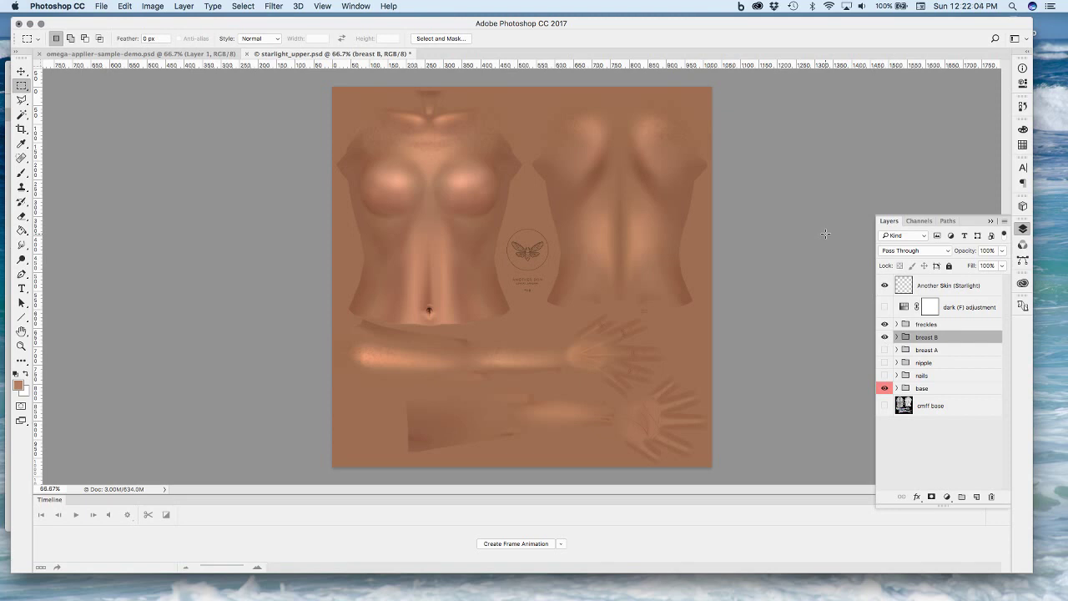
Paste a merged copy of the whole Starlight skin into omega-applier-sample-demo.psd as a layer above the UV template
key(super+a)
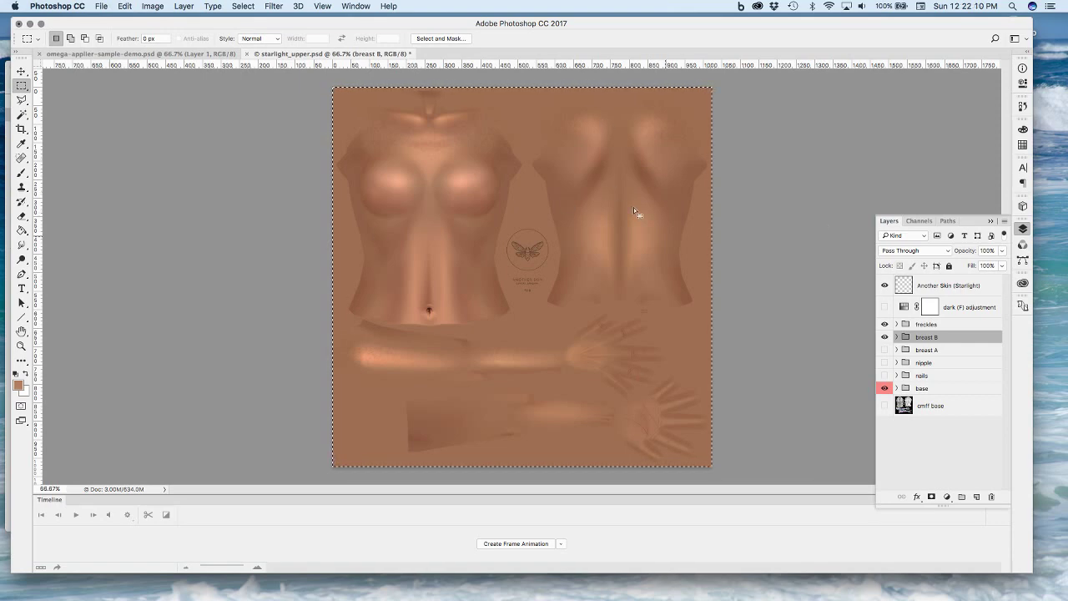
click(106, 55)
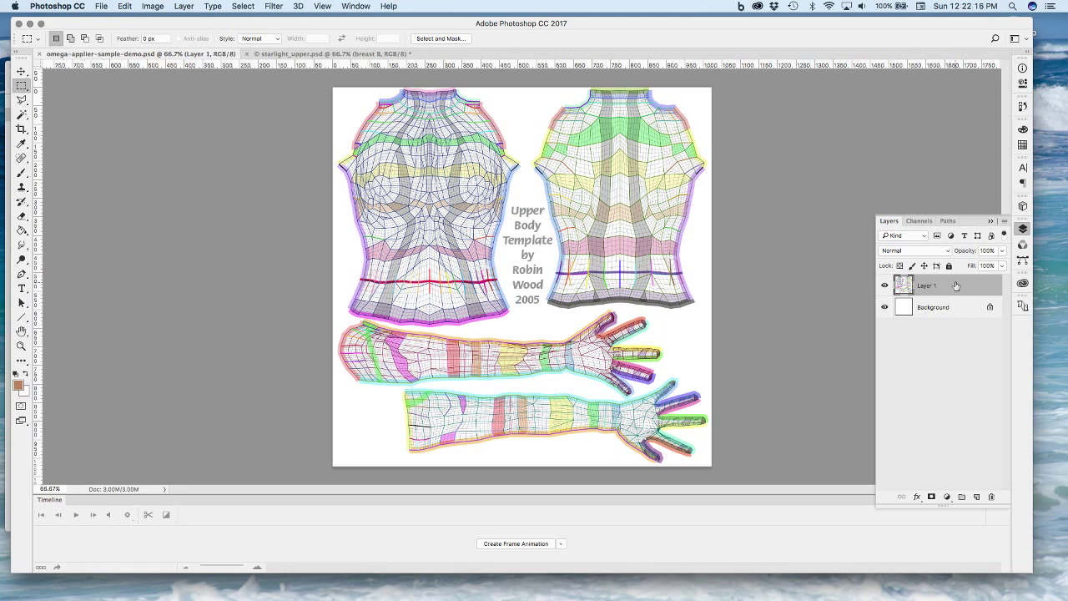
key(super+v)
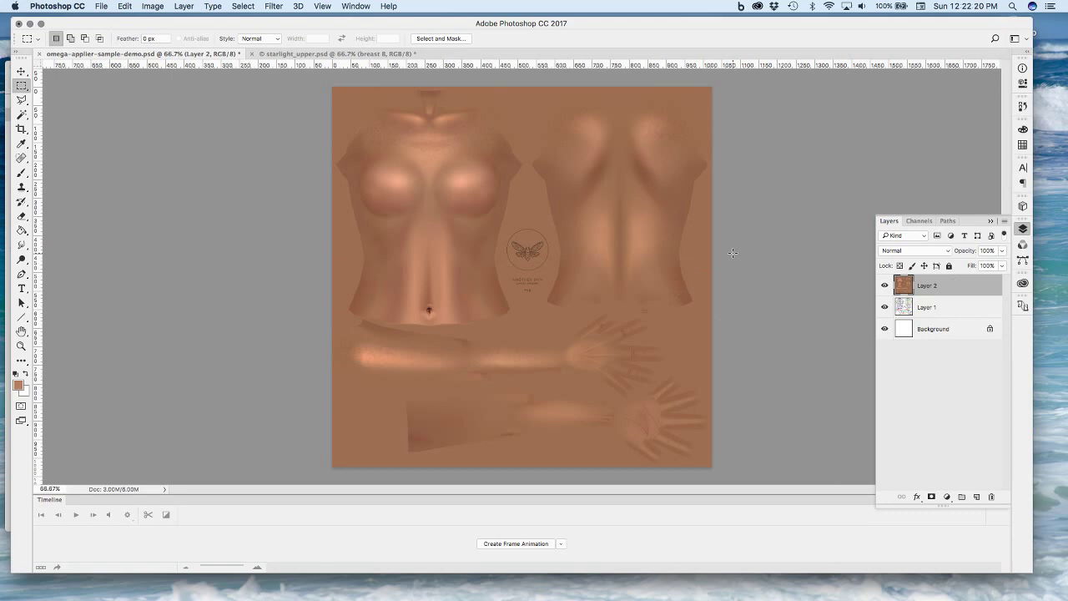
Toggle the visibility of the skin and UV template layers to compare their alignment, leaving both shown
click(884, 285)
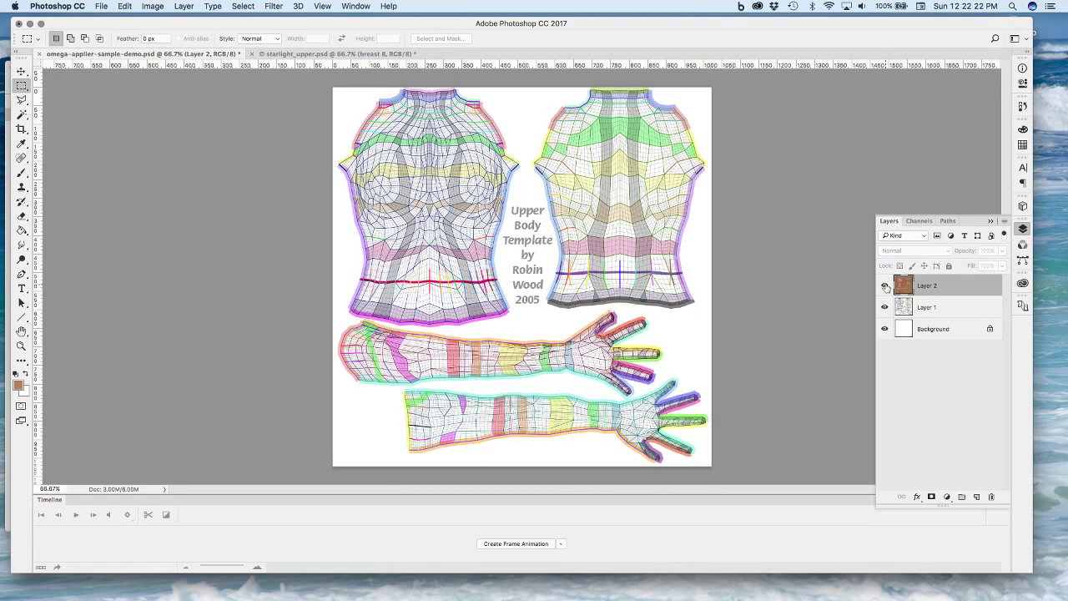
click(885, 285)
click(884, 286)
click(885, 286)
click(885, 290)
click(886, 307)
click(885, 308)
click(885, 307)
click(886, 307)
click(885, 285)
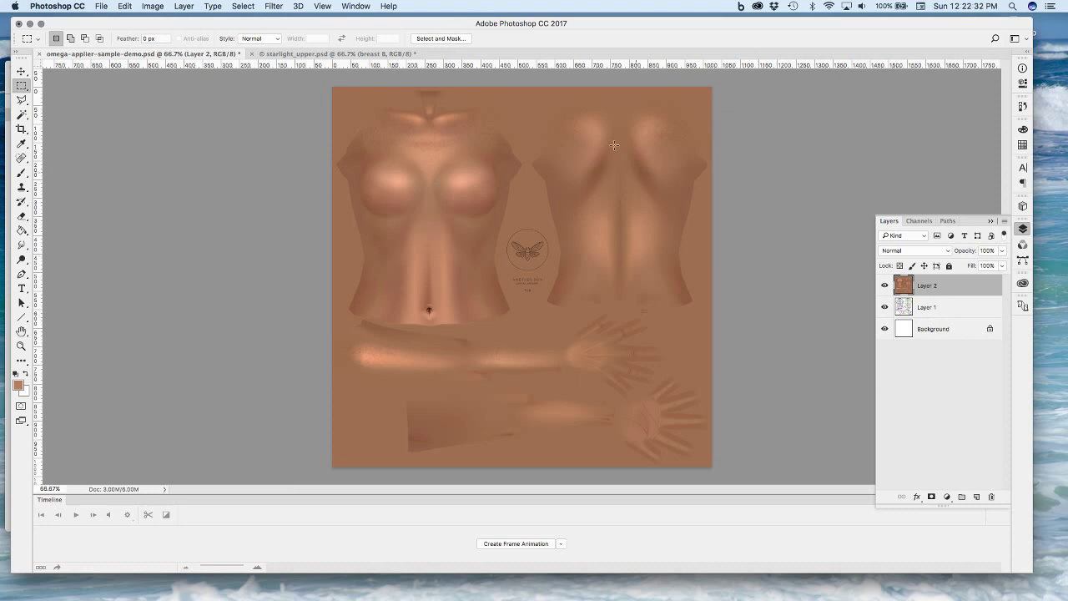
Close starlight_upper.psd without saving its changes and save omega-applier-sample-demo.psd
click(255, 54)
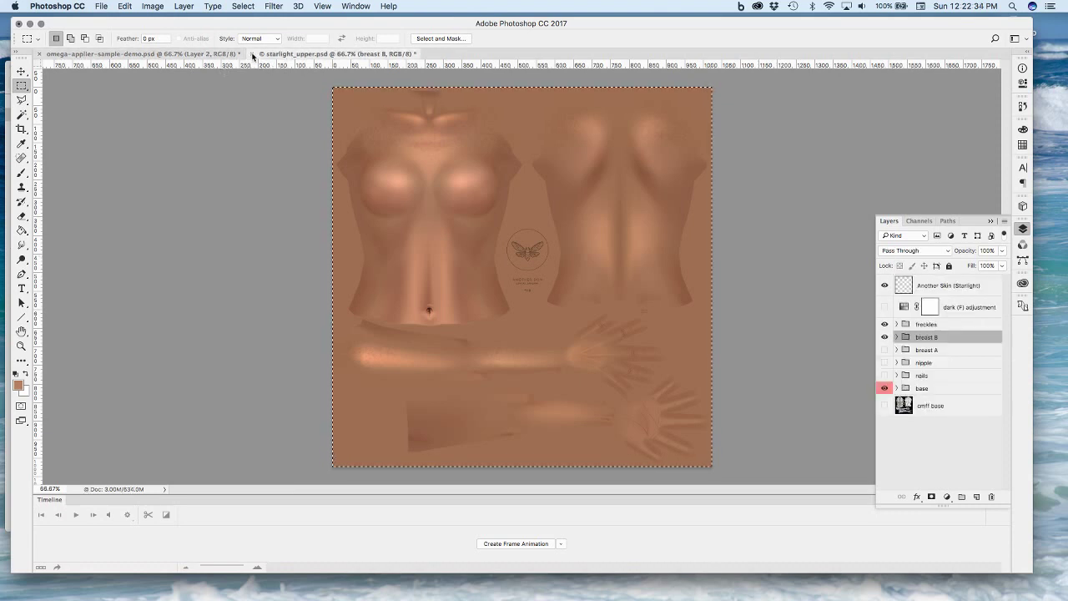
click(252, 54)
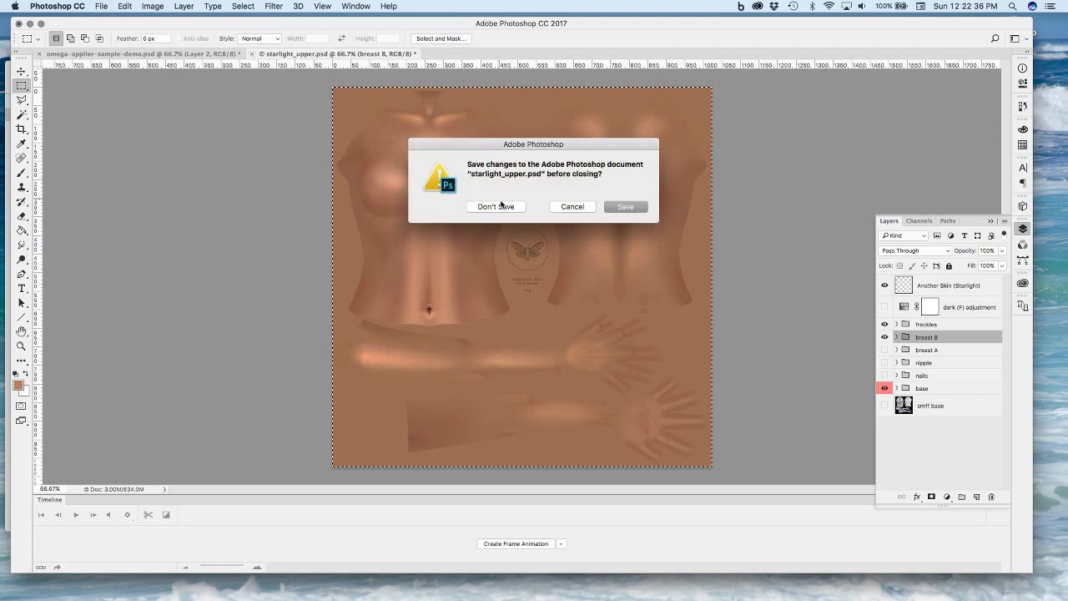
click(501, 207)
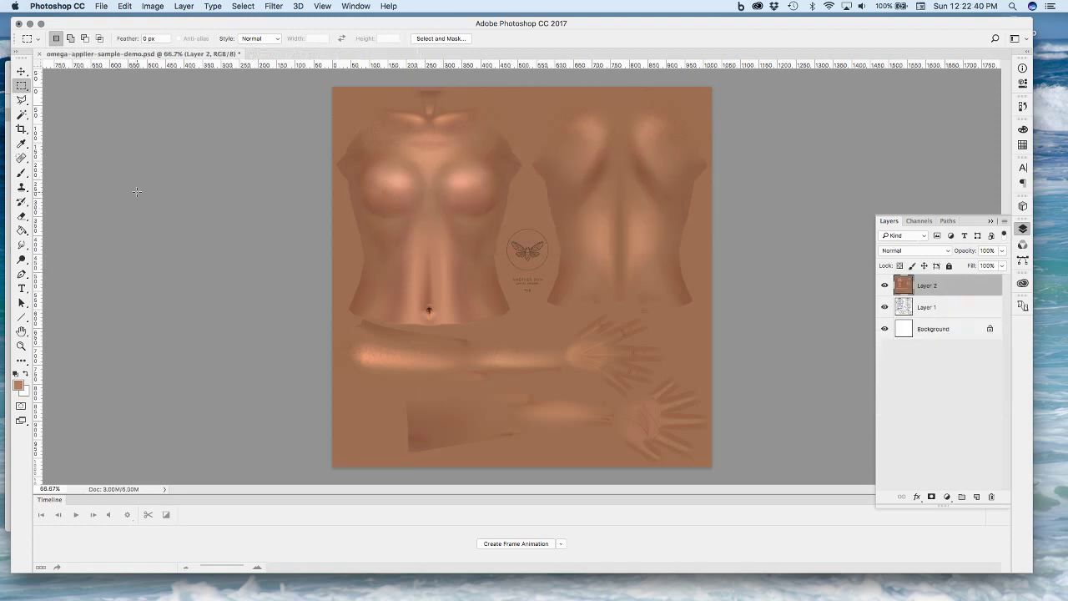
key(super+s)
Toggle the skin layer on and off over the UV template, leave it shown, and save the working file
click(886, 285)
click(886, 285)
click(885, 285)
click(885, 286)
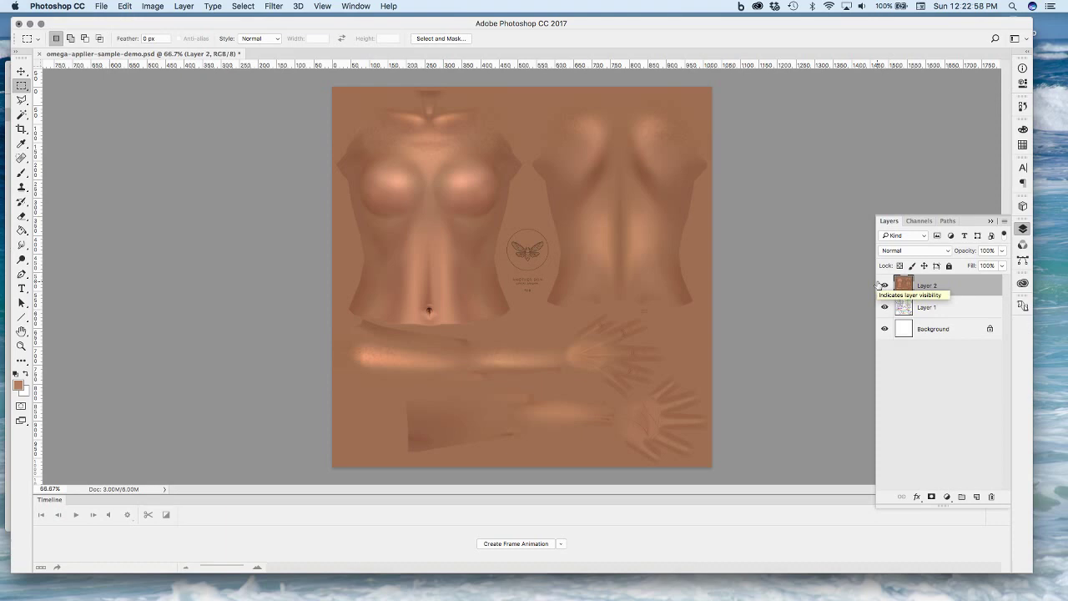
click(884, 285)
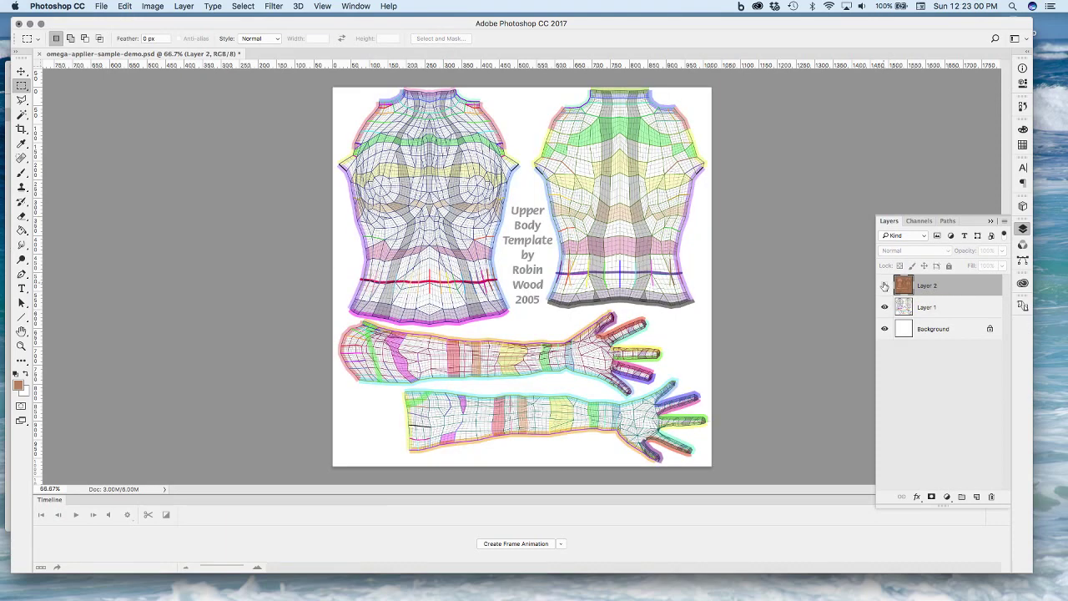
click(885, 286)
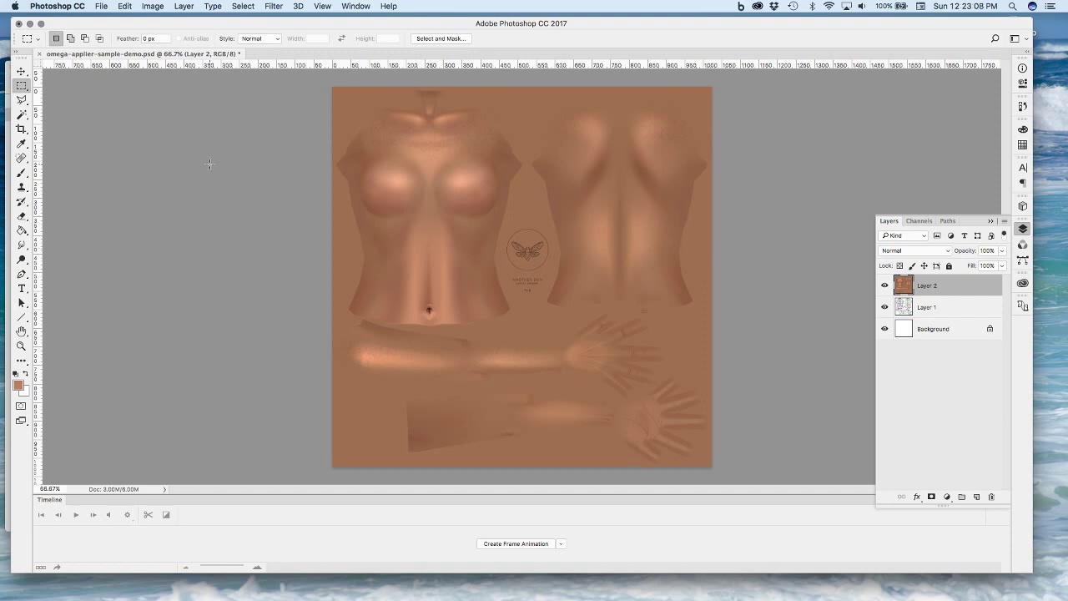
key(super+s)
Switch to Adobe Acrobat and go through the texturing tips slides of Omega-appliercreation-basics.pdf
mouse_move(364, 597)
mouse_move(526, 560)
mouse_move(827, 584)
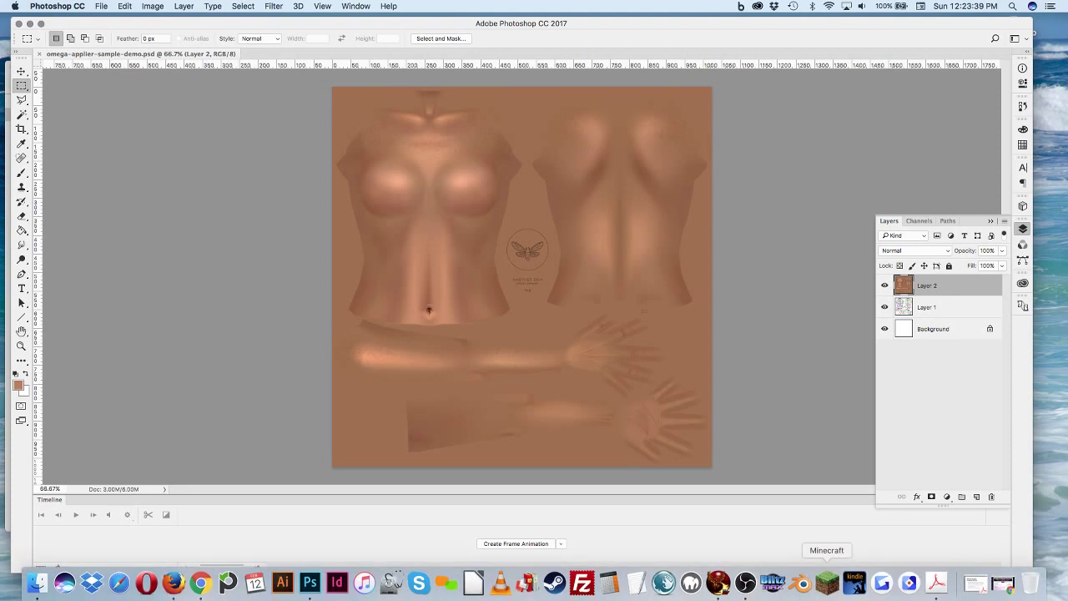
click(968, 584)
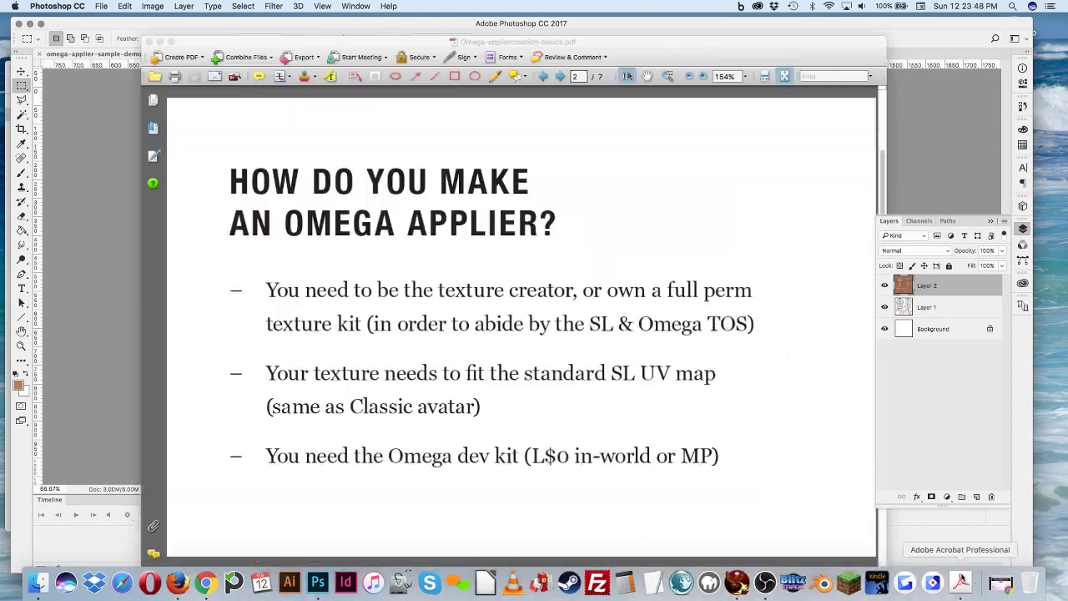
key(Right)
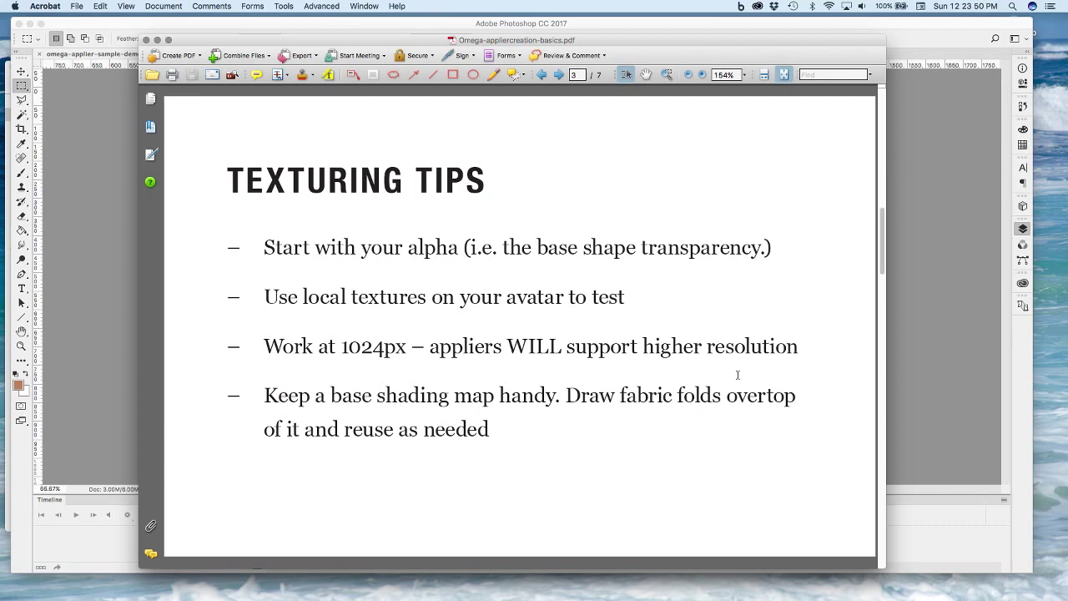
mouse_move(569, 41)
mouse_down()
mouse_move(585, 40)
mouse_move(561, 43)
mouse_up()
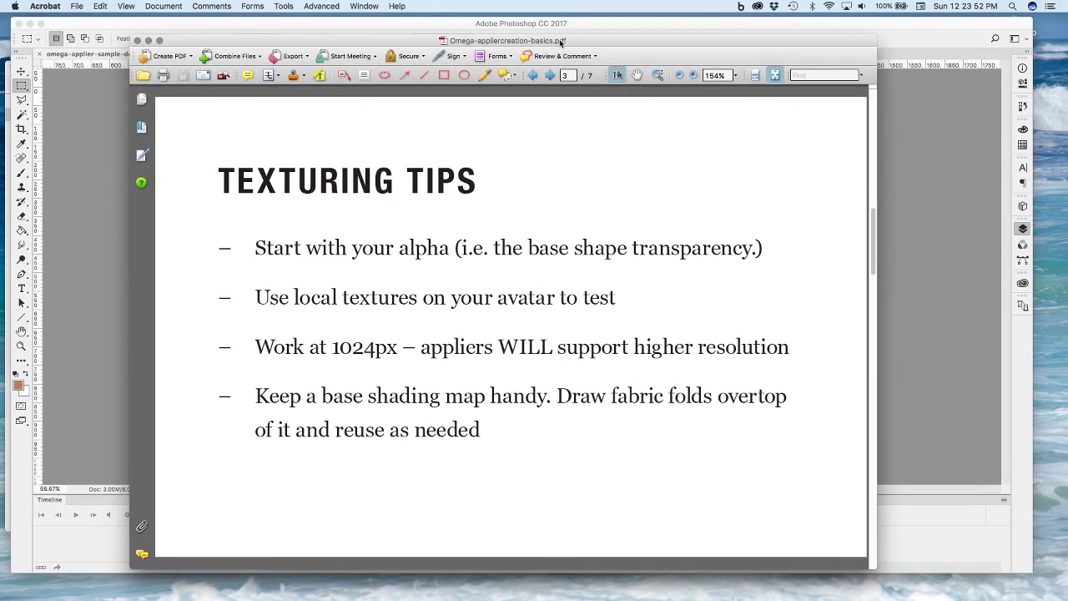
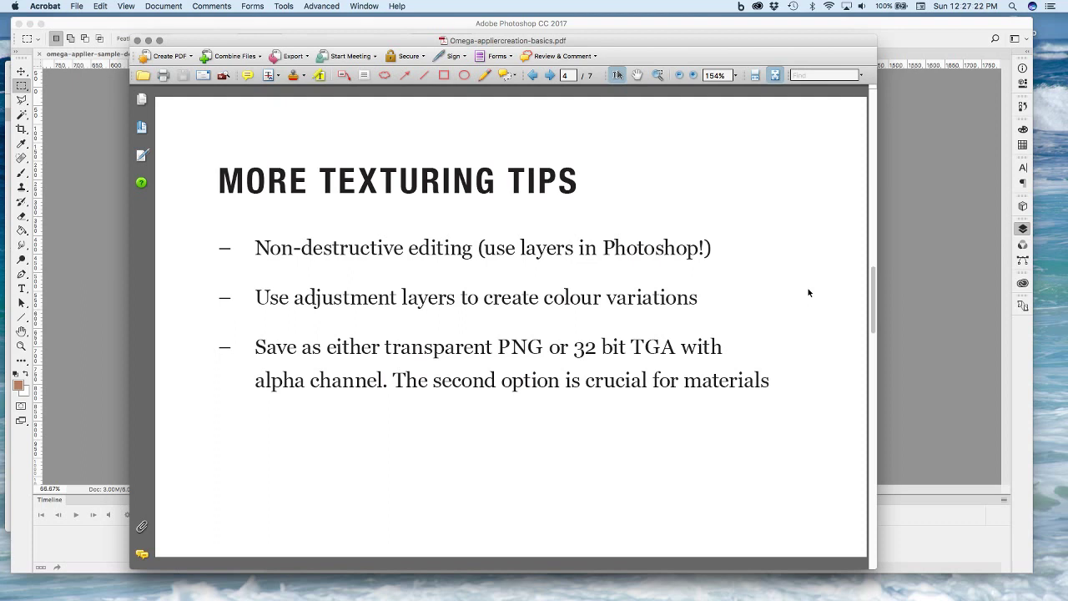
key(Right)
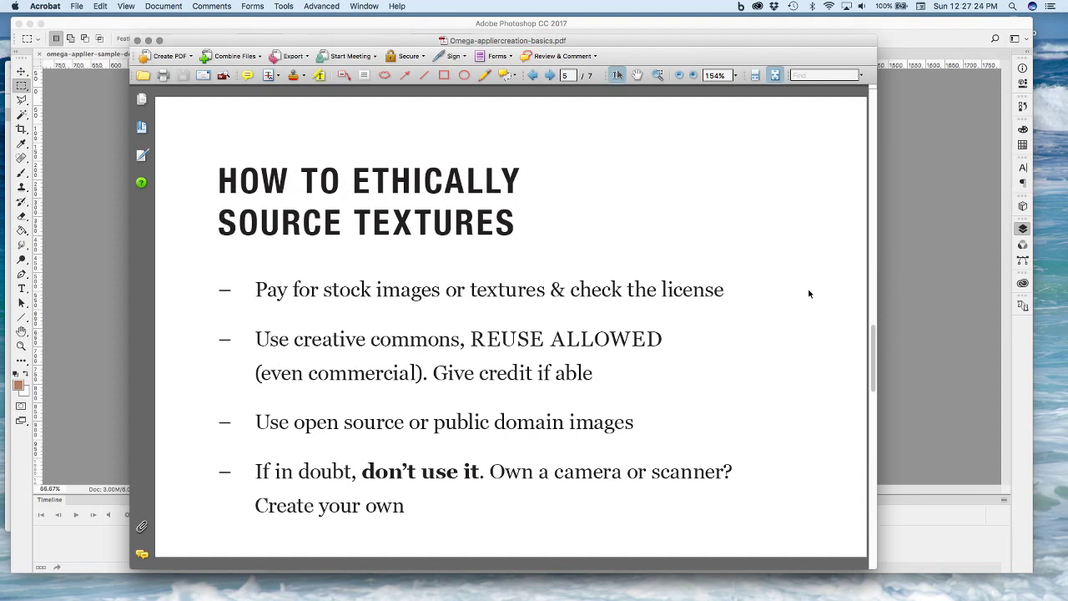
key(Left)
Switch to Photoshop, toggle the skin layer off and on over the UV template, and lower its opacity to 71%
click(962, 220)
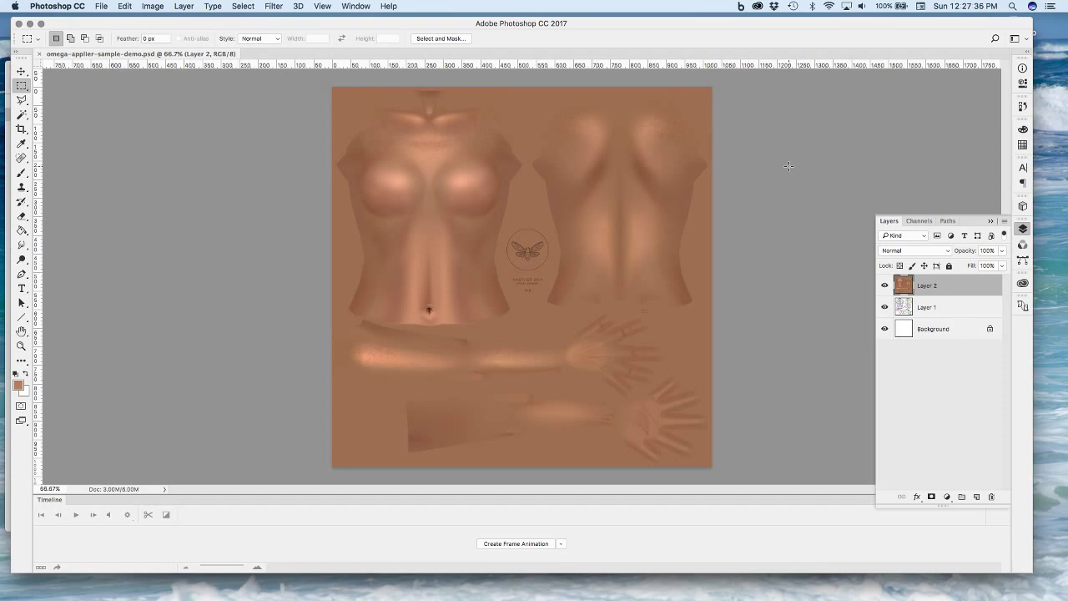
click(885, 285)
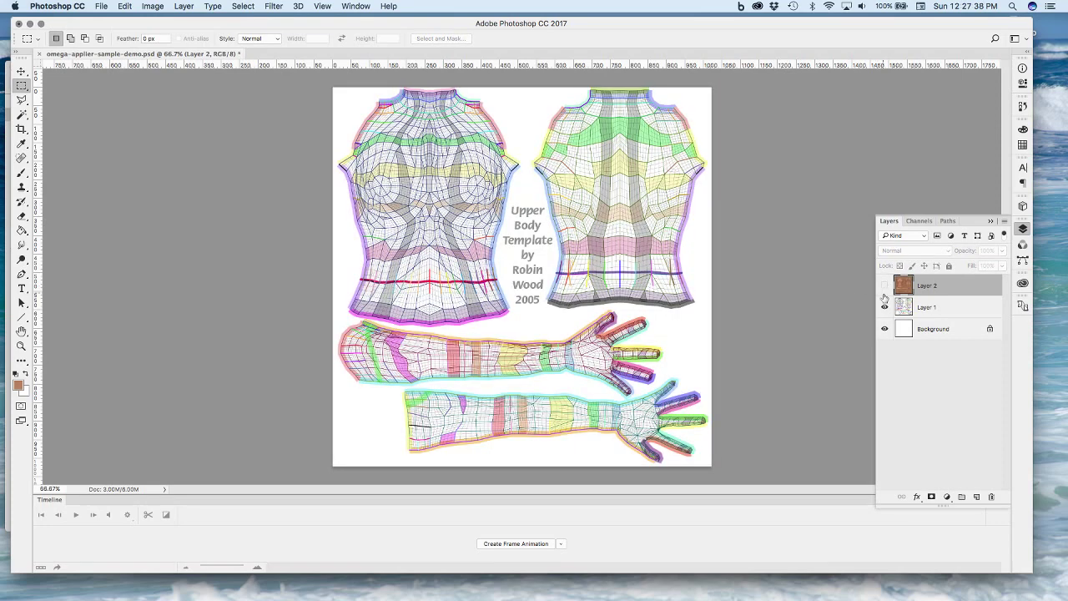
click(884, 285)
click(1001, 250)
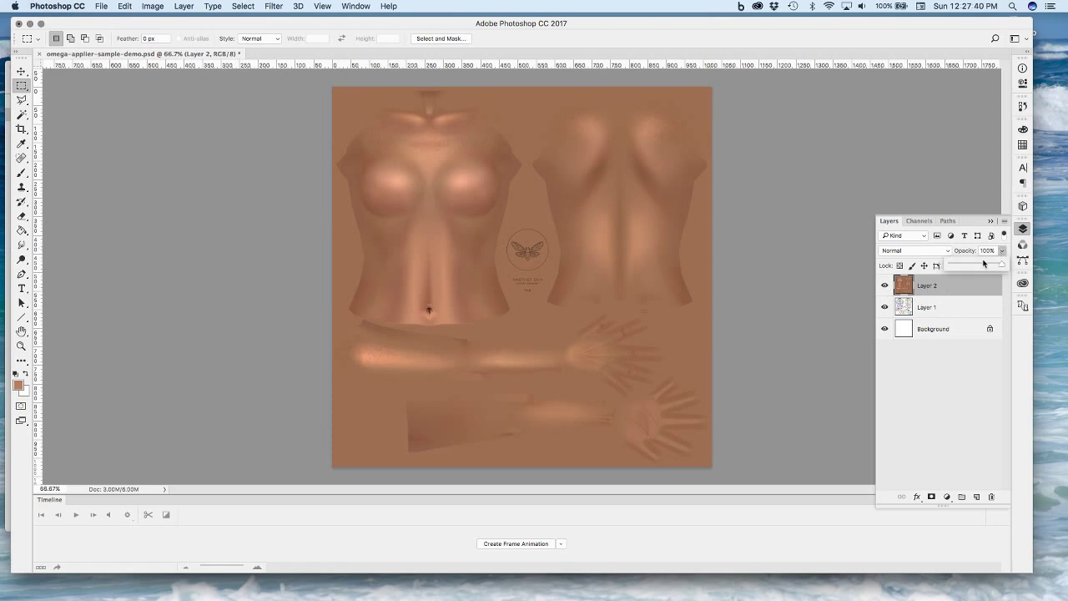
drag(980, 266, 1016, 267)
drag(1018, 268, 988, 268)
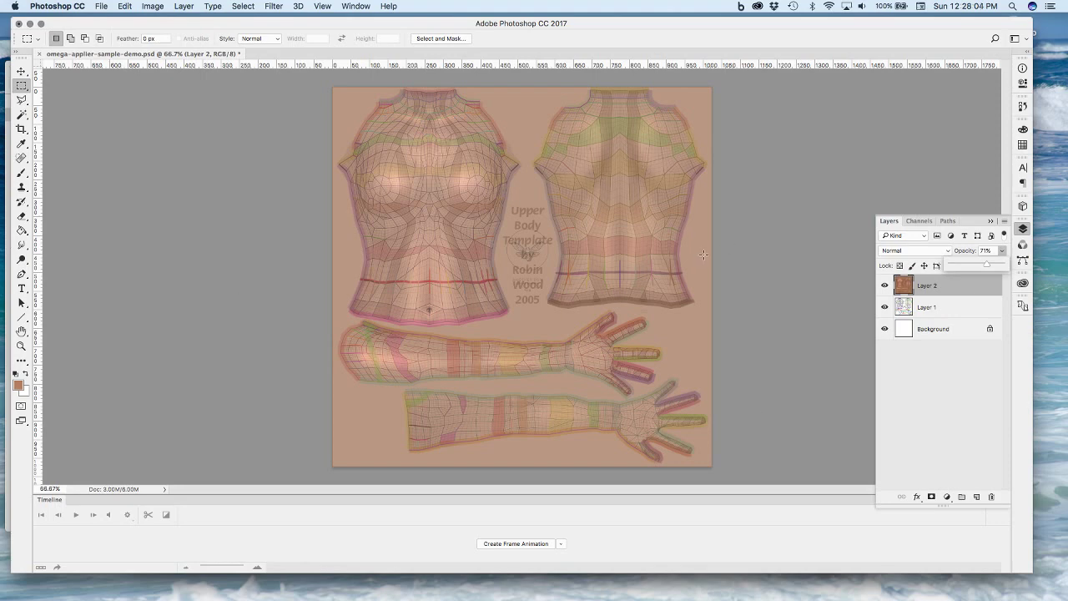
Add a new layer above the skin layer and ready the Polygonal Lasso with white as the foreground colour
click(977, 497)
key(z)
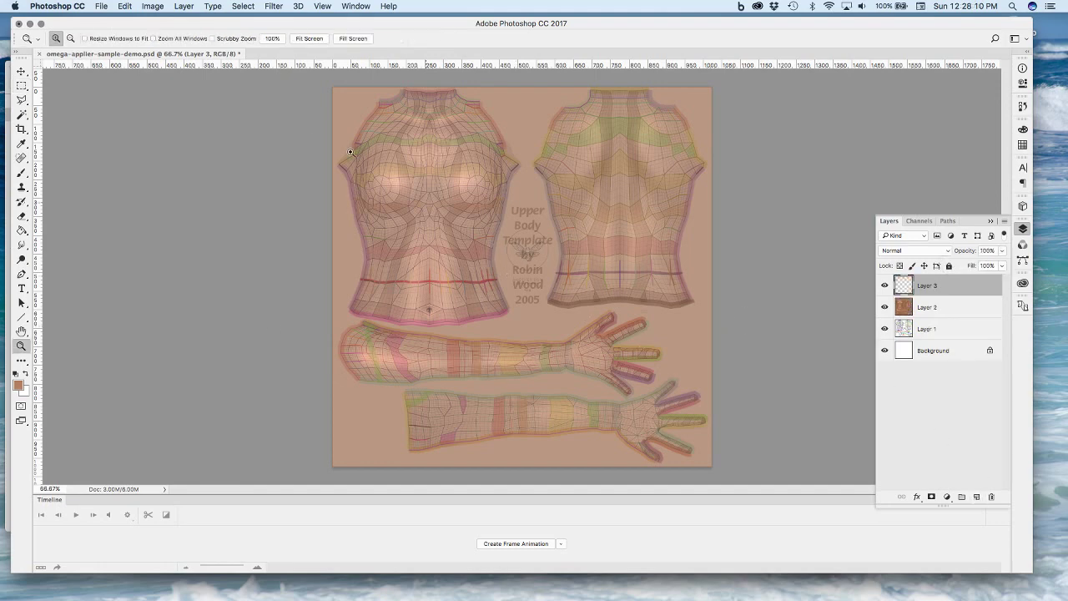
drag(285, 135, 539, 251)
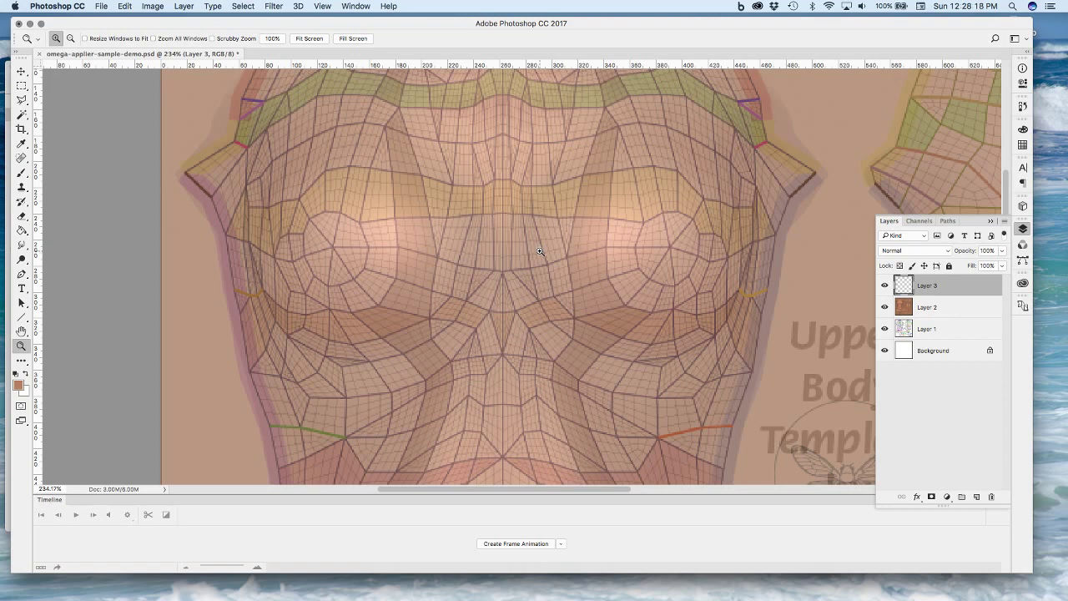
click(19, 101)
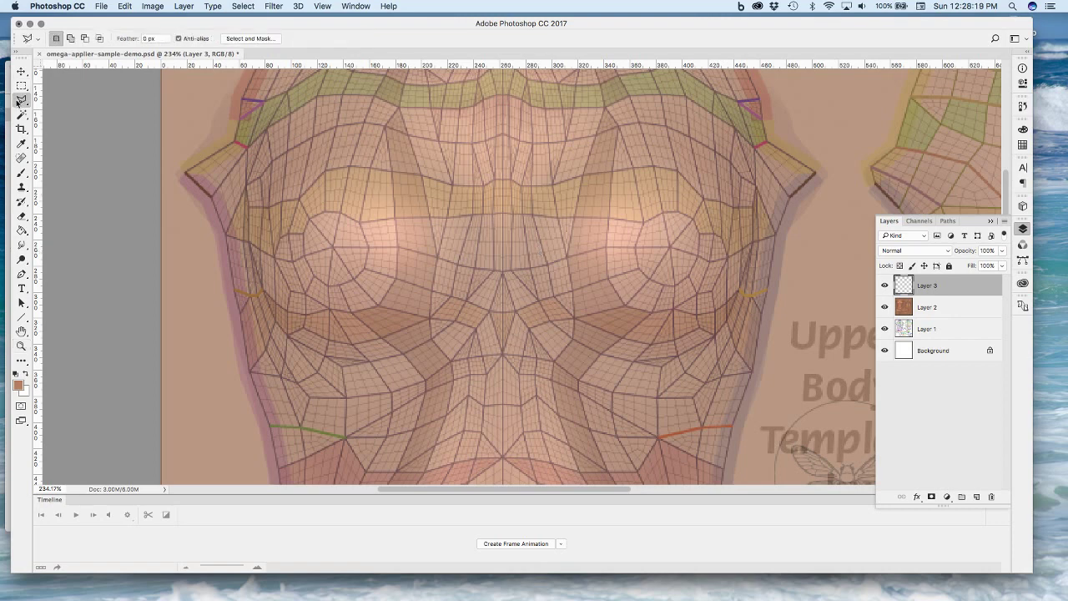
click(25, 374)
click(22, 85)
click(21, 99)
right_click(23, 101)
click(23, 101)
Outline a closed bandeau-shaped selection across the chest of the front torso, extending slightly past both side seams
click(182, 243)
click(227, 236)
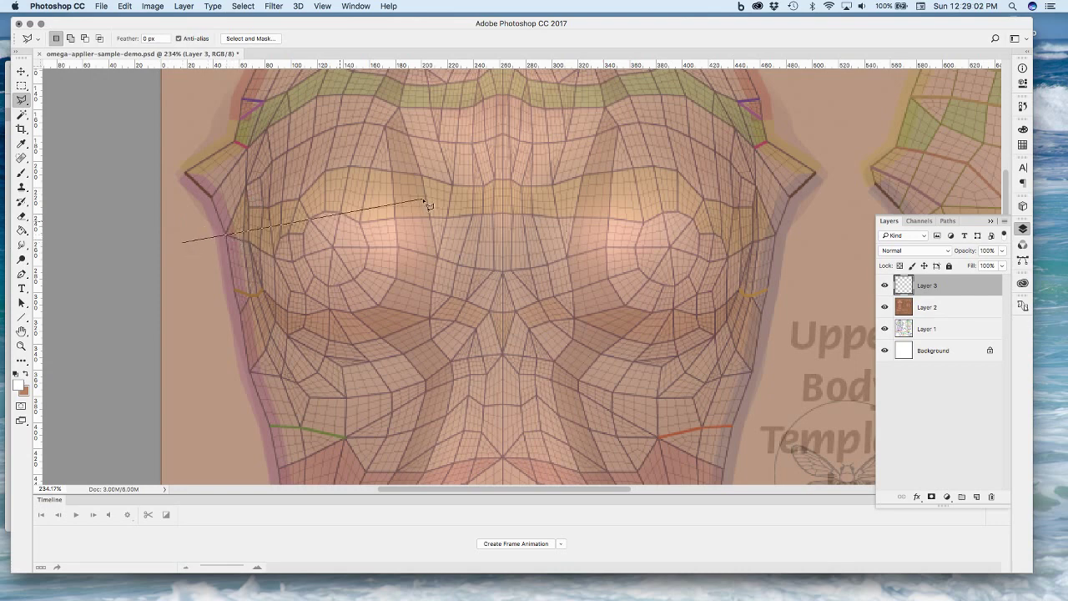
click(298, 201)
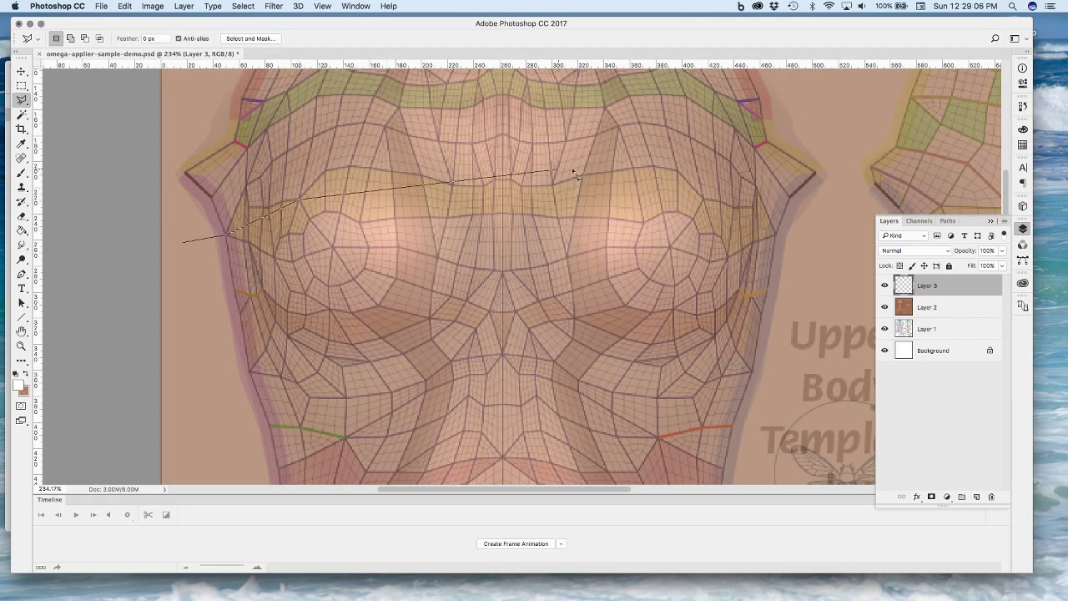
click(705, 203)
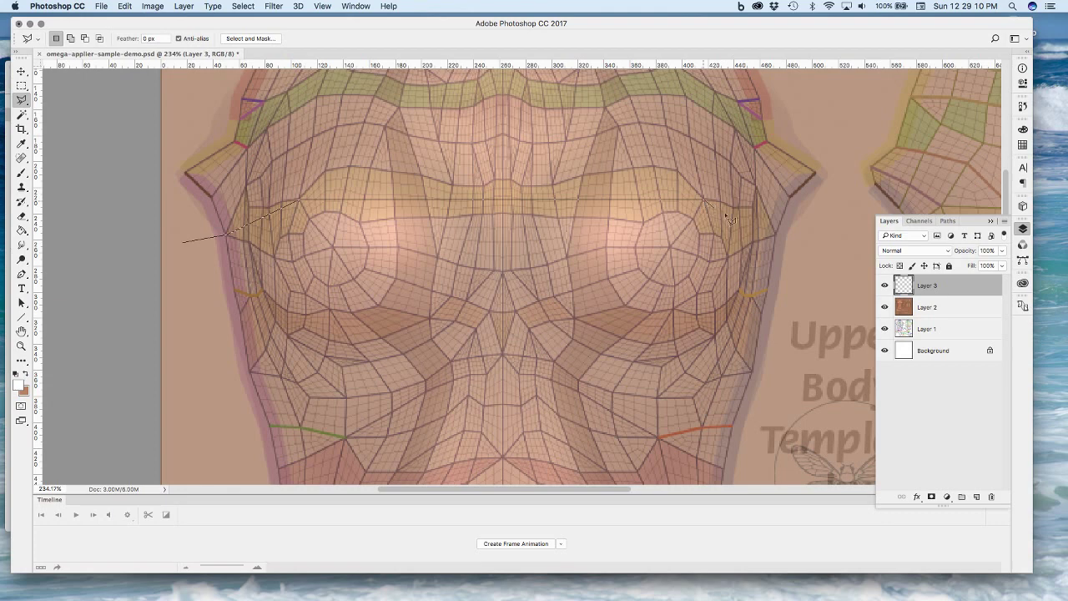
click(776, 234)
click(815, 245)
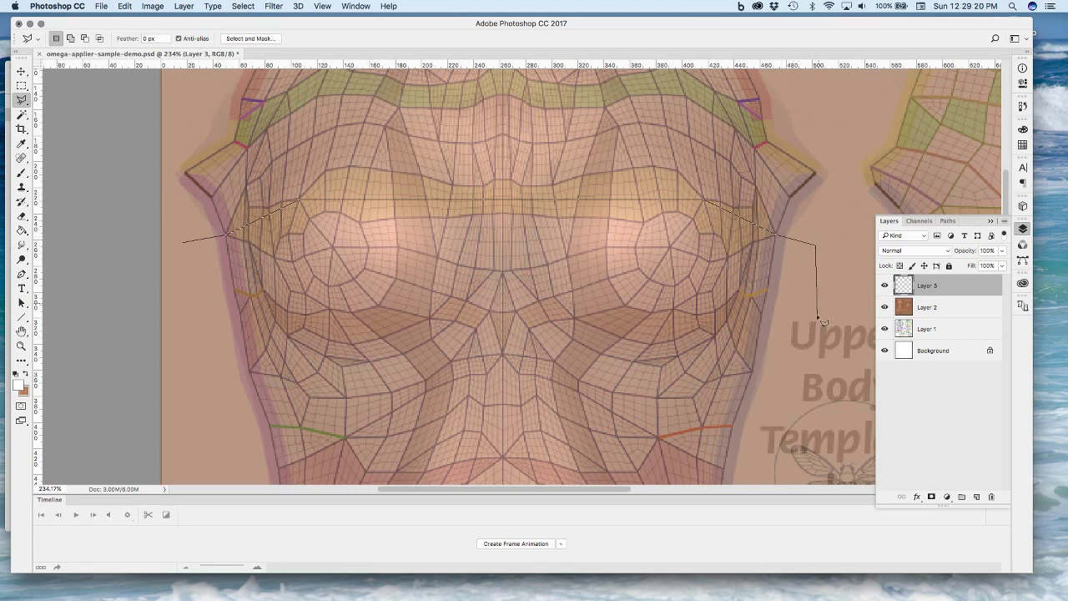
click(799, 369)
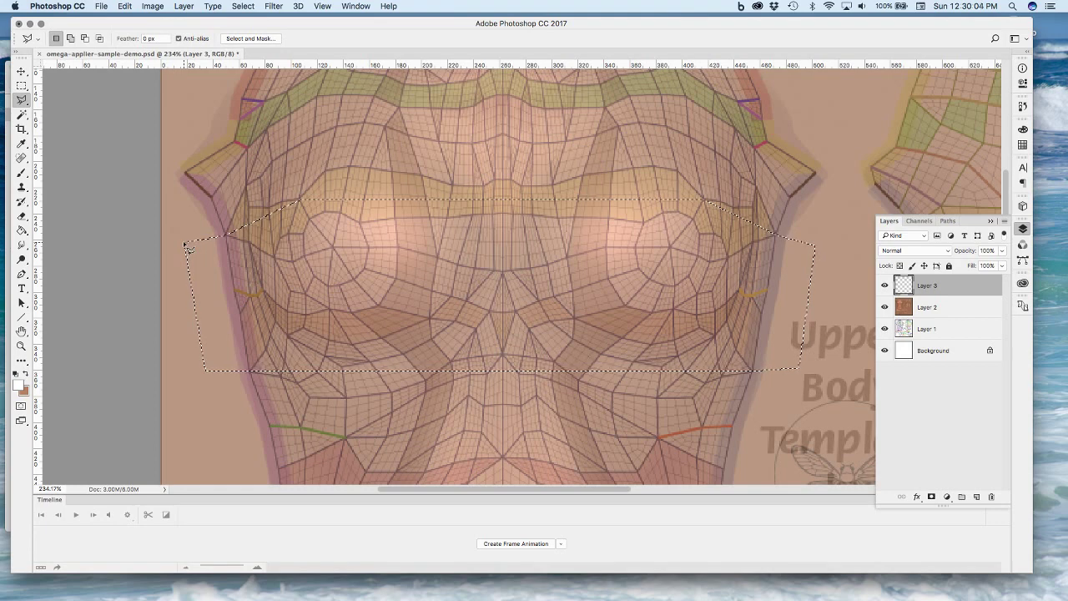
Fill the chest selection with white, deselect it, and lower the new layer's opacity to 62%
key(alt)
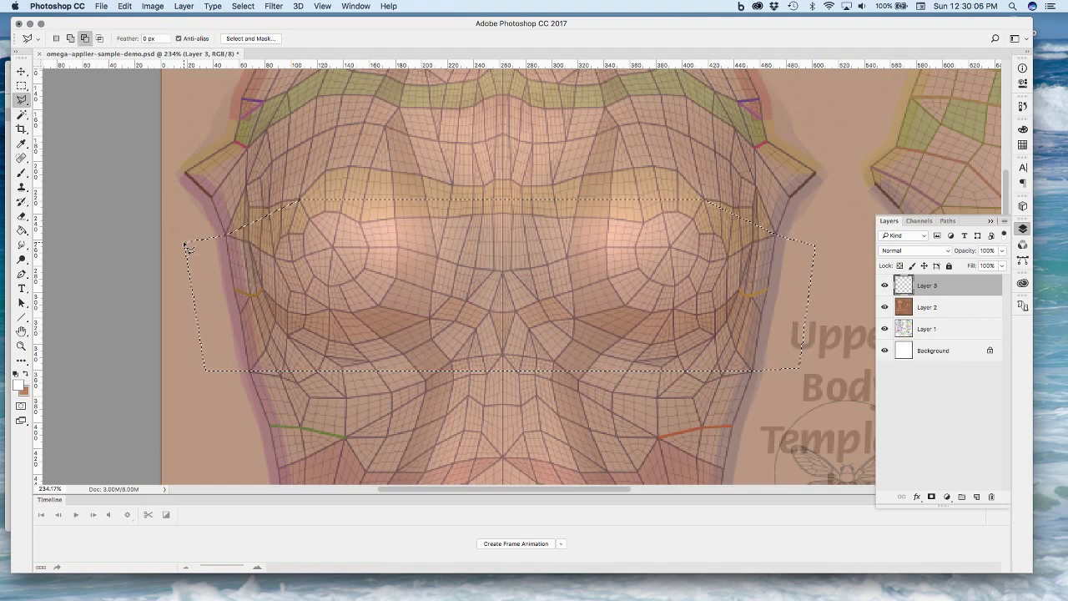
key(alt+Delete)
key(super+d)
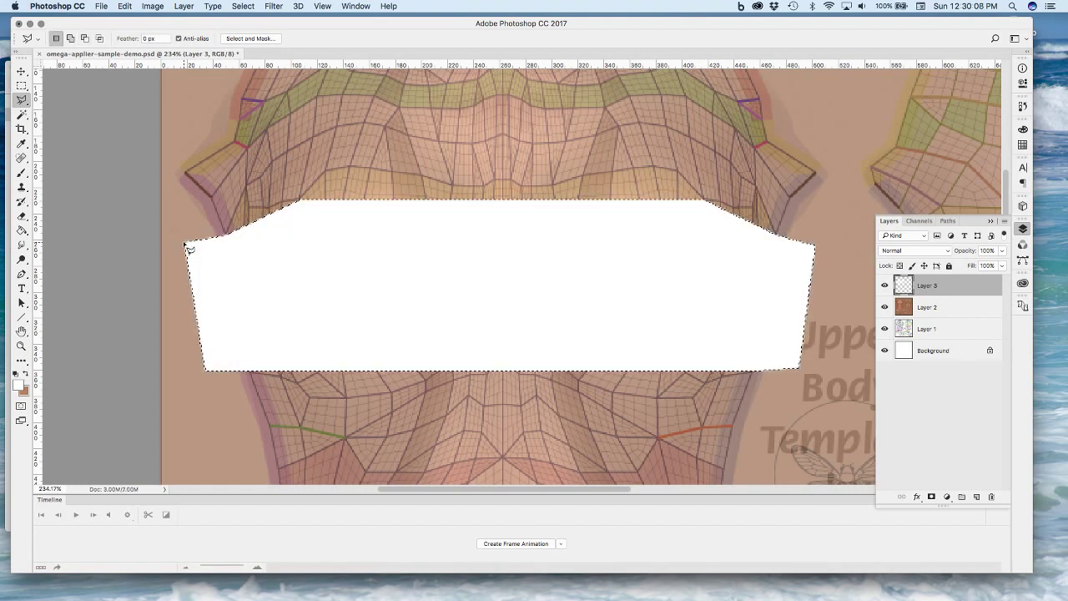
double_click(21, 346)
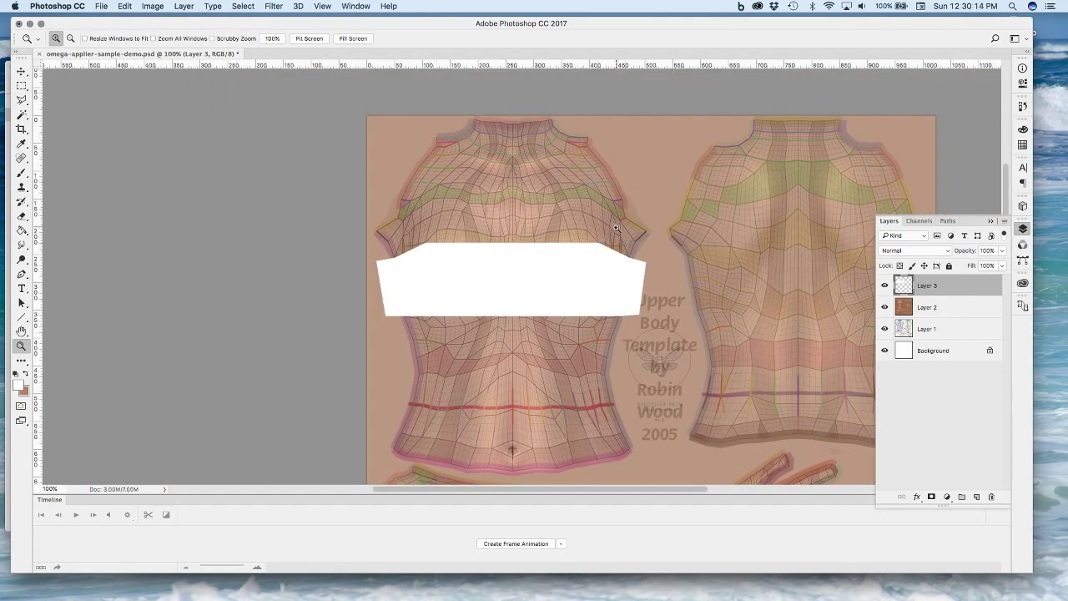
click(1003, 251)
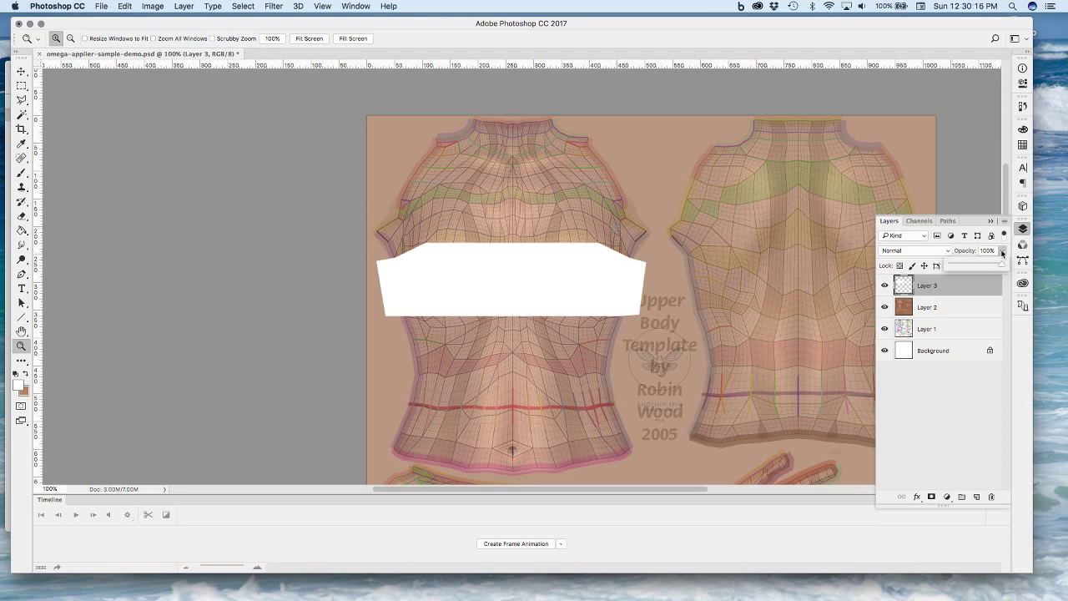
click(985, 266)
drag(985, 267, 982, 267)
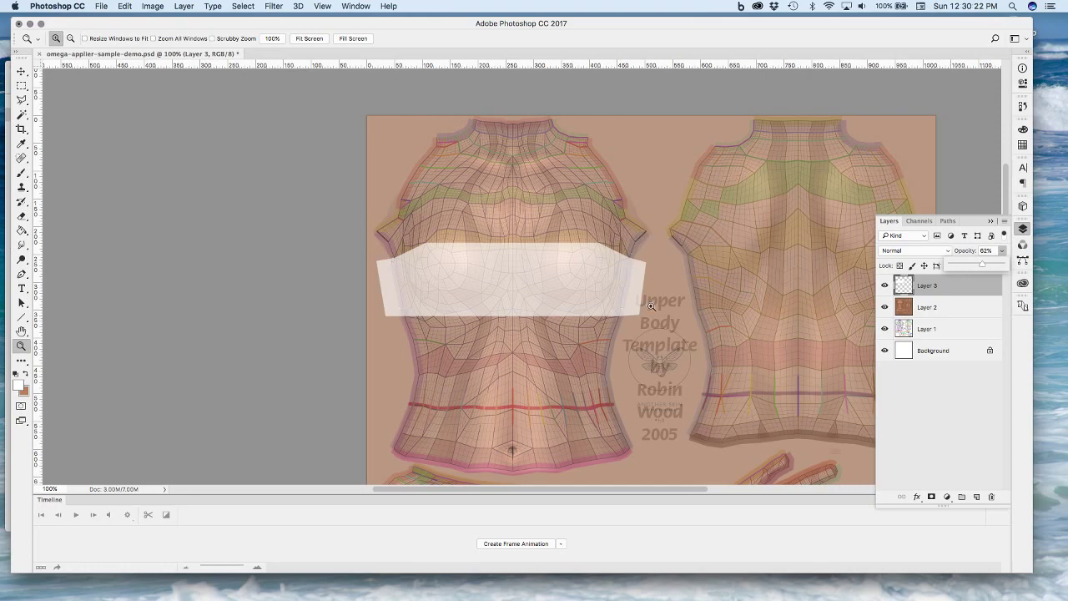
Outline a straight band selection across the back torso at chest height with the Polygonal Lasso, extending past both side seams
click(675, 293)
click(613, 484)
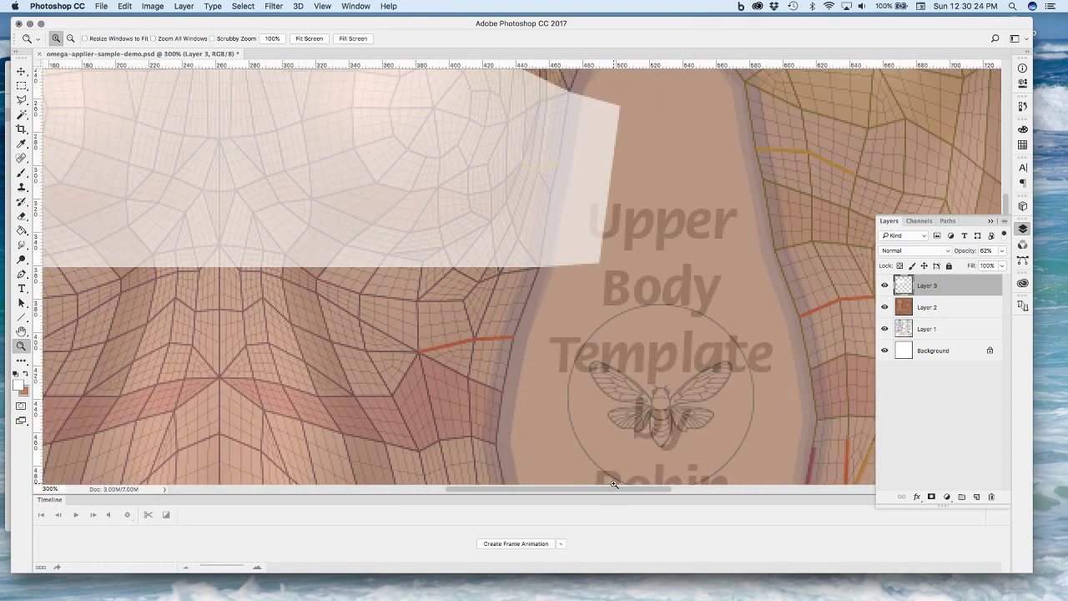
double_click(21, 345)
drag(299, 172, 867, 299)
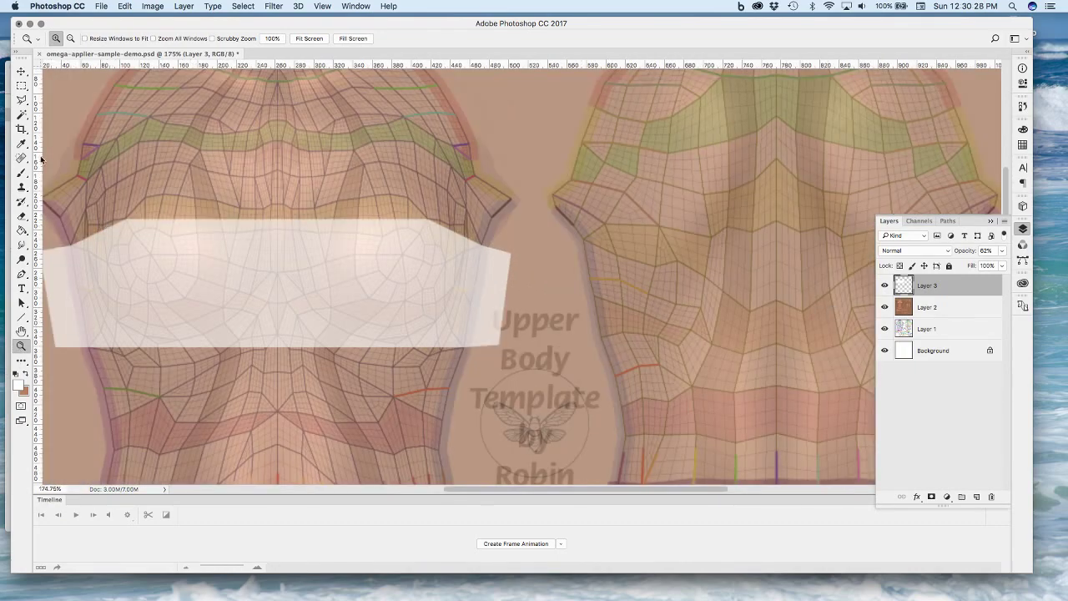
click(22, 99)
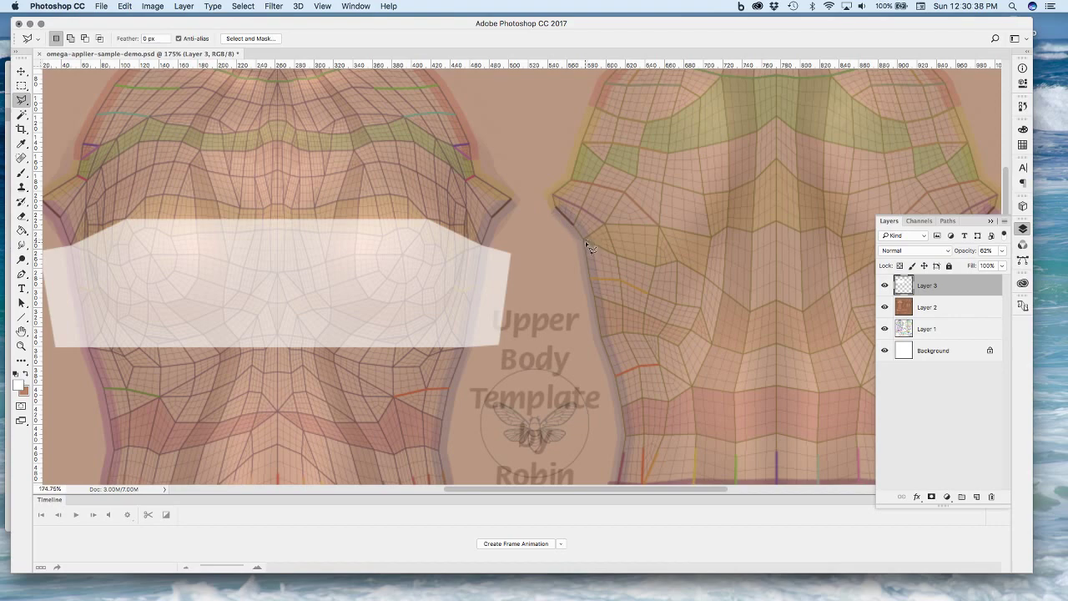
click(555, 240)
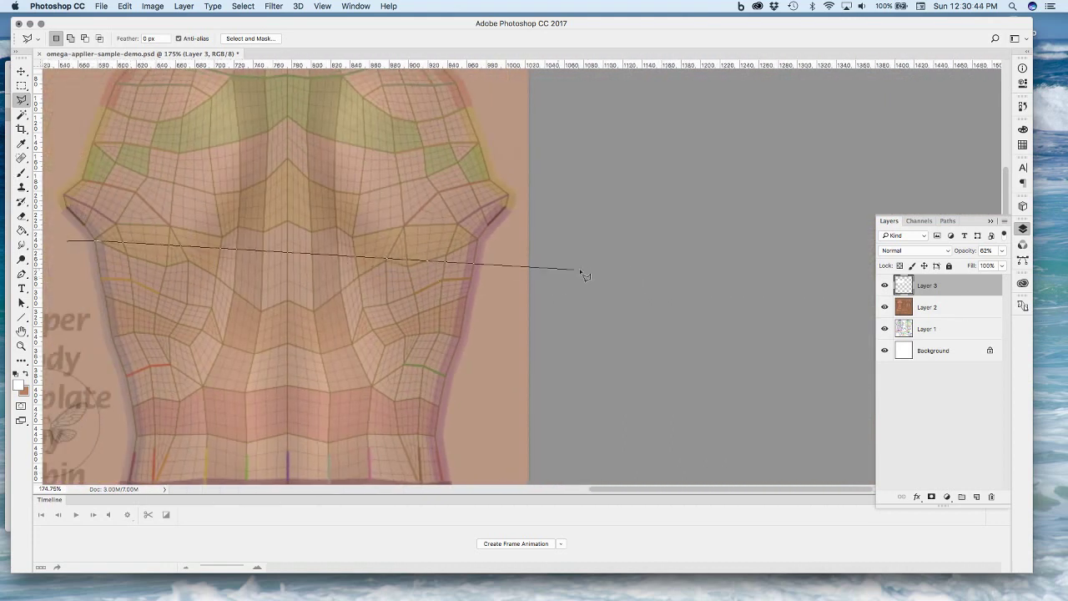
click(498, 242)
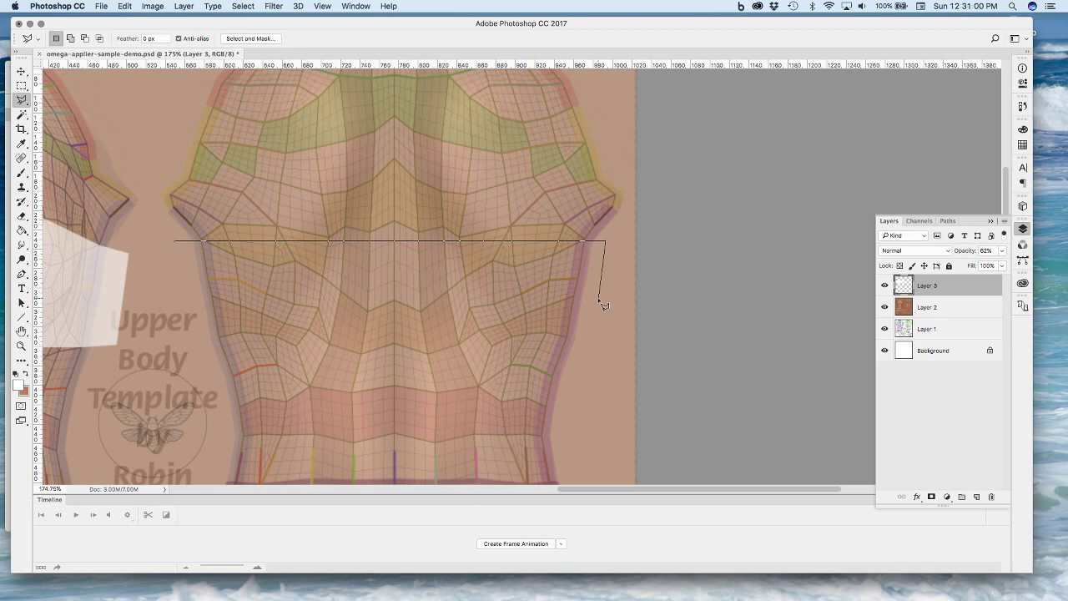
click(606, 340)
scroll(568, 342, left, 5)
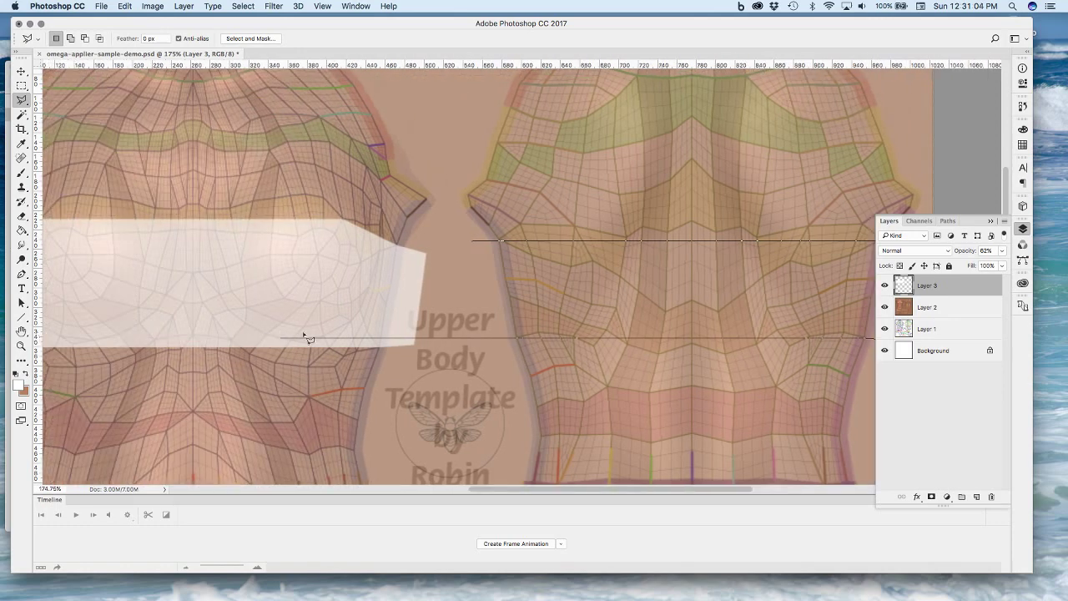
click(479, 338)
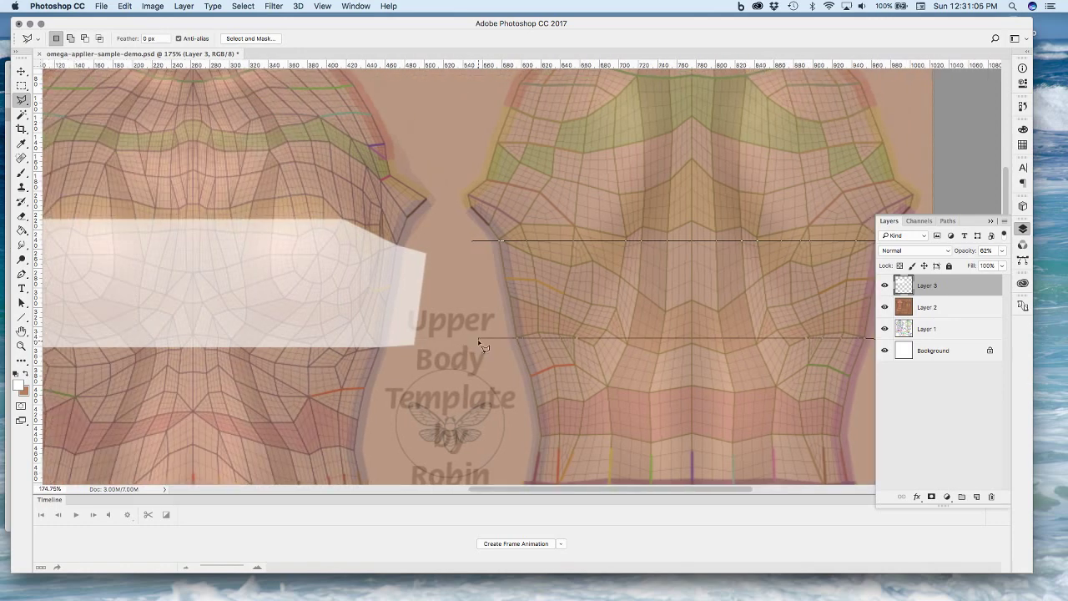
click(475, 244)
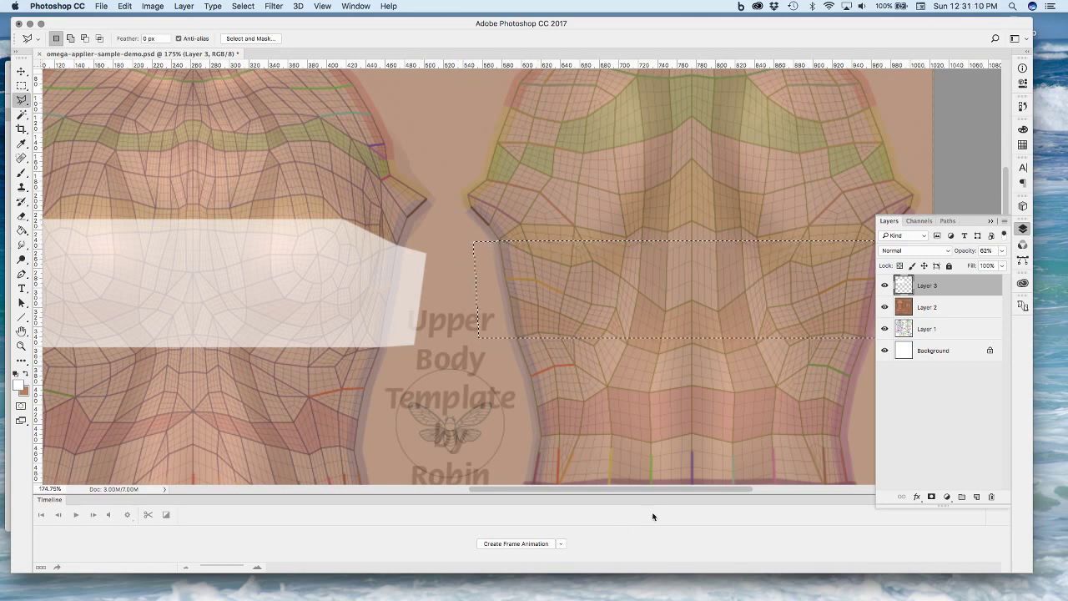
drag(659, 491, 683, 491)
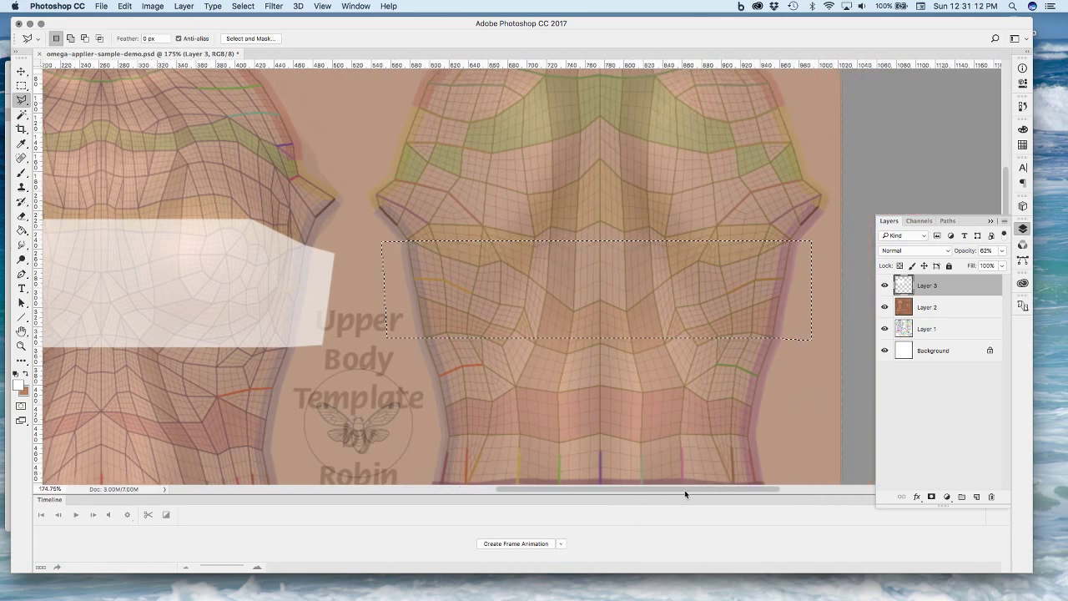
Fill the back band selection with white, deselect it, and set the bandeau layer's opacity to 100%
key(alt+BackSpace)
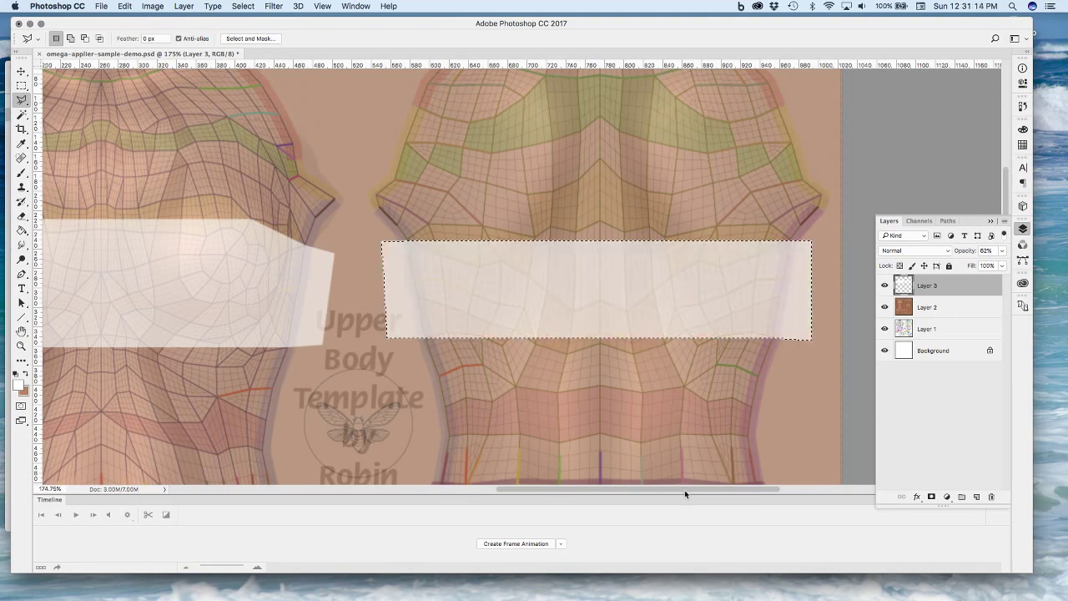
click(22, 86)
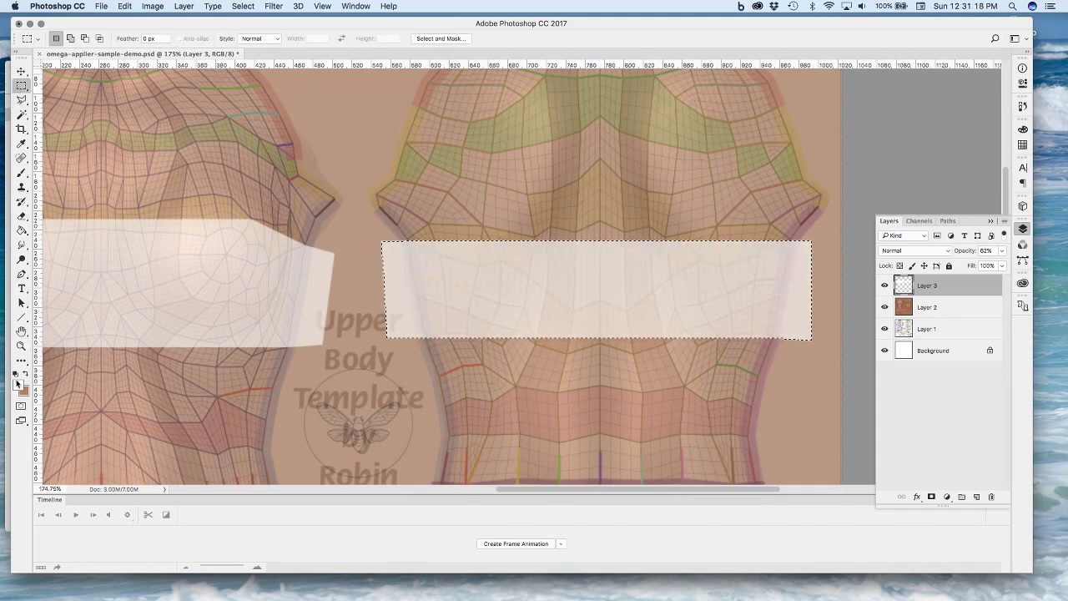
click(360, 206)
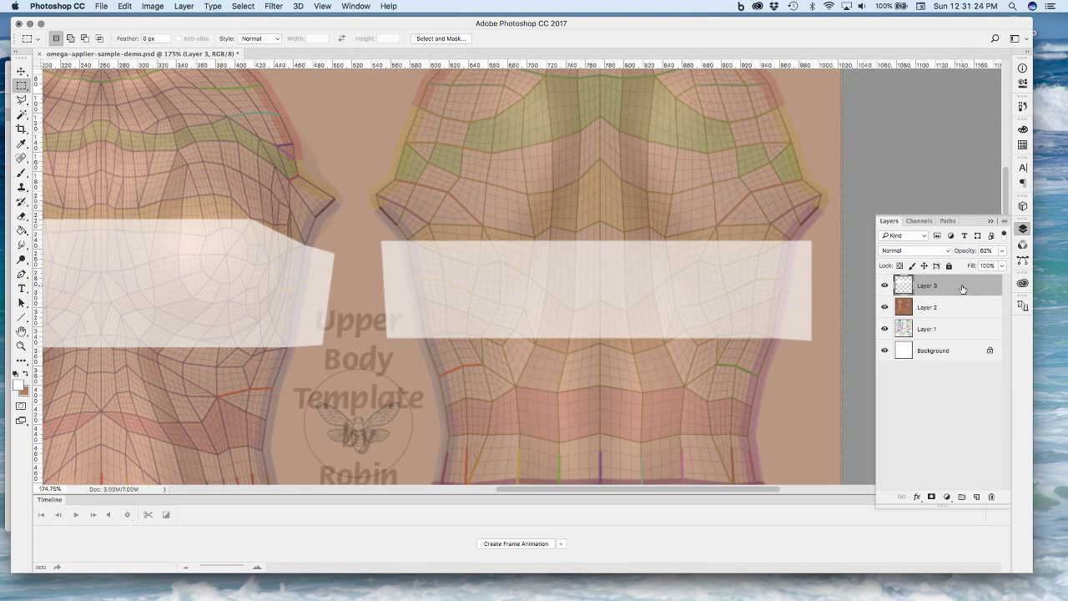
click(1001, 250)
drag(983, 265, 1008, 265)
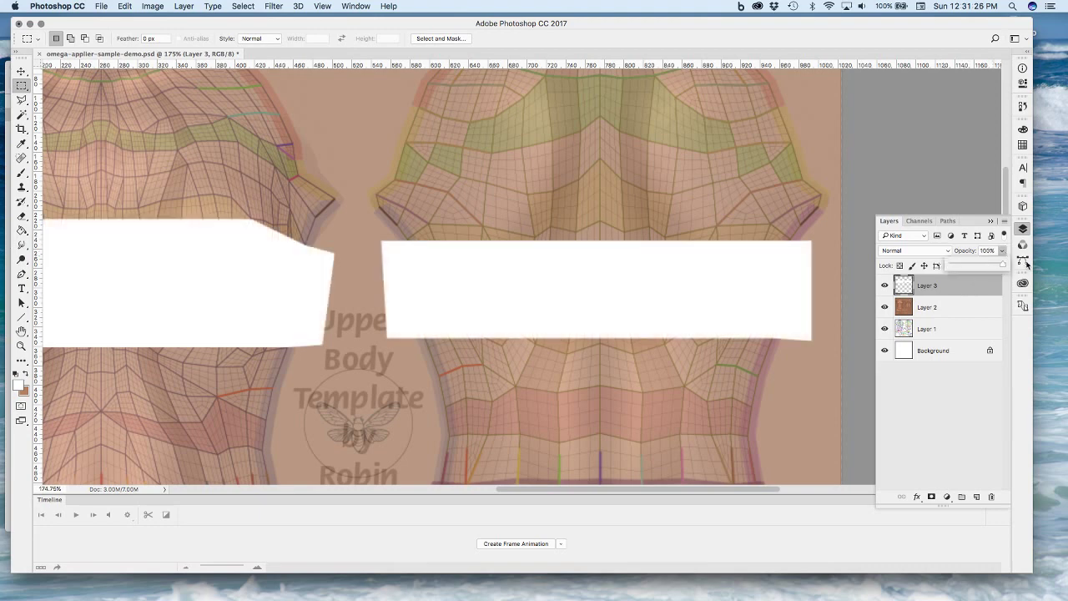
Add a new layer between the skin and the white bandeau layer and fill it with black
click(938, 305)
click(976, 497)
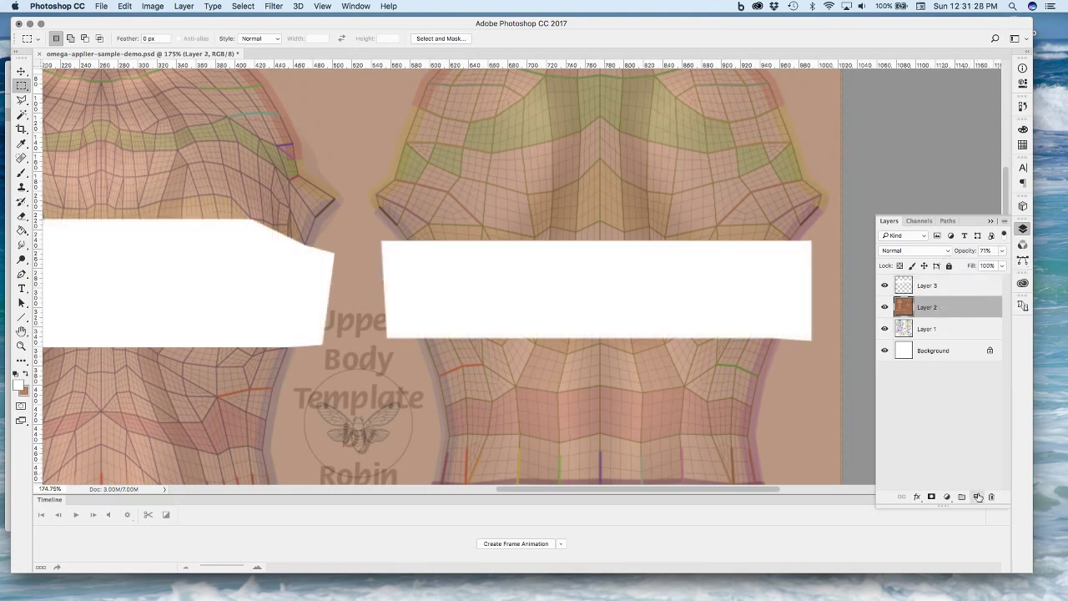
key(d)
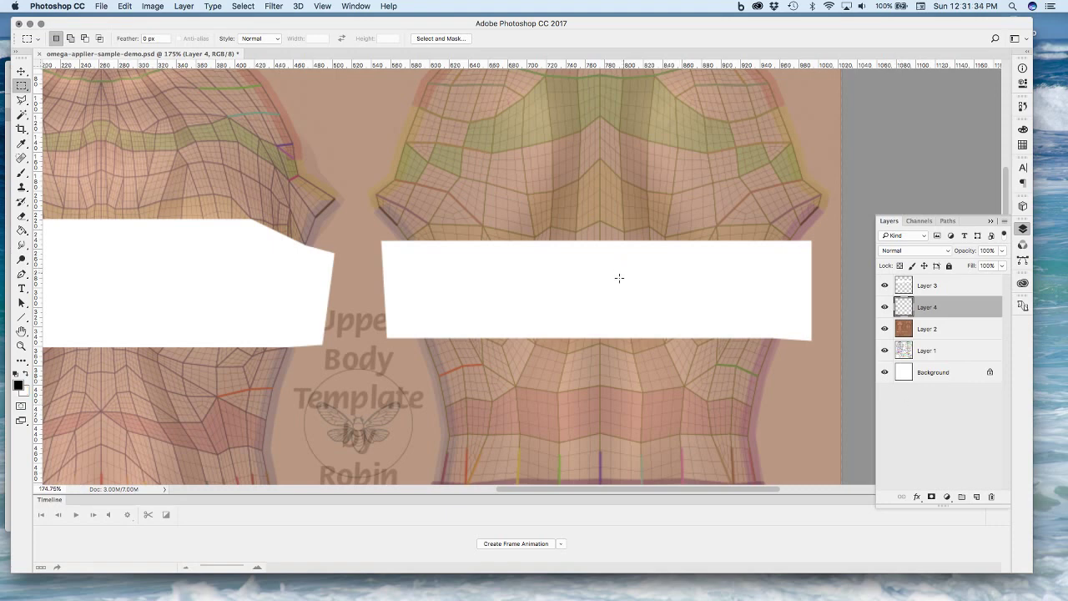
drag(646, 489, 585, 509)
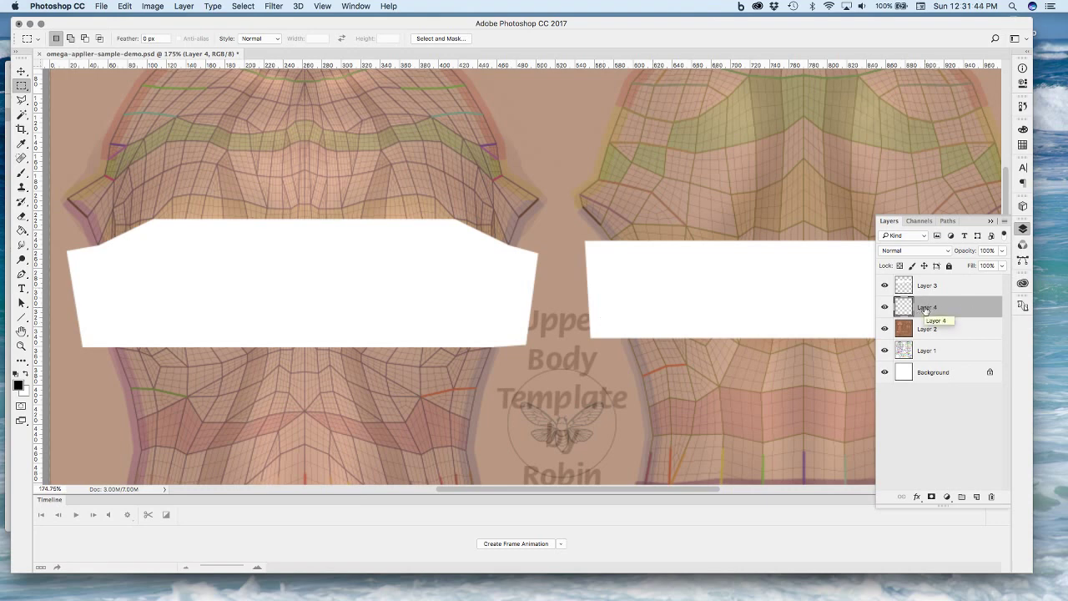
key(alt+BackSpace)
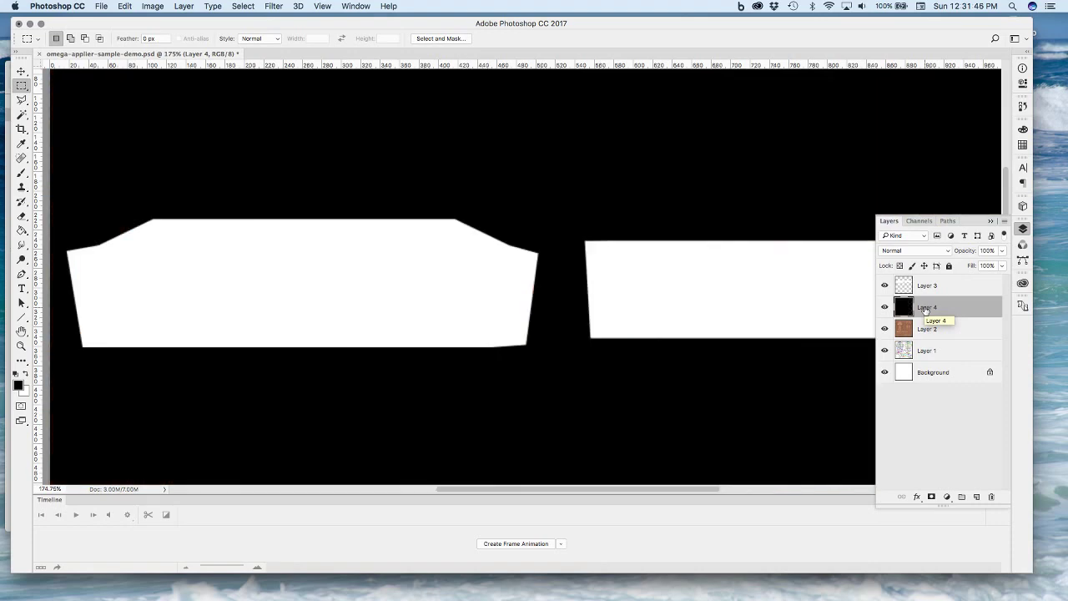
double_click(22, 345)
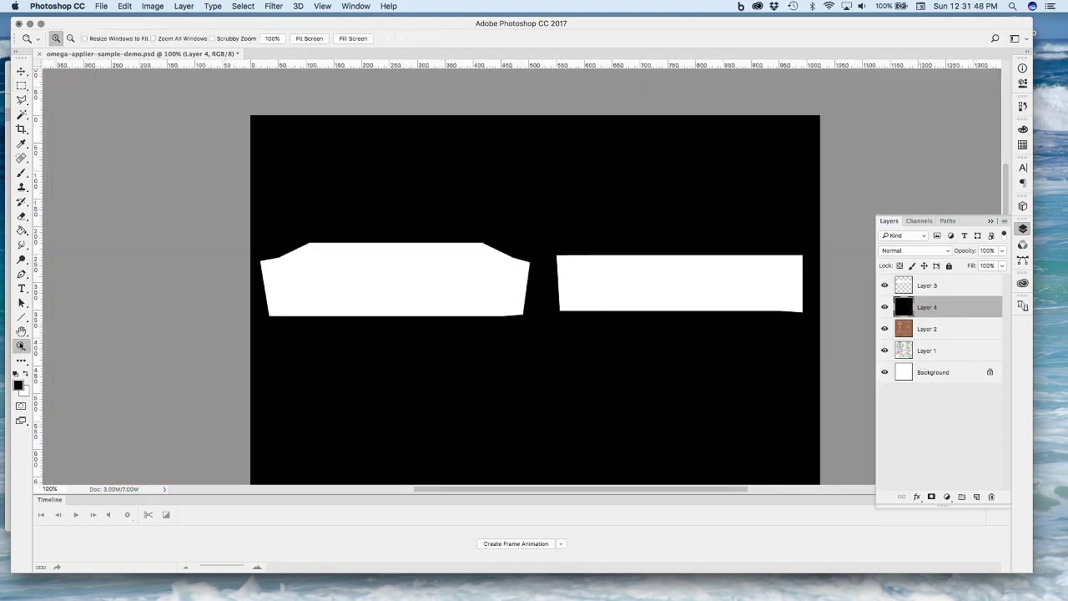
Look over the black-backed bandeau artwork on the canvas and save the layered working file
scroll(422, 191, down, 5)
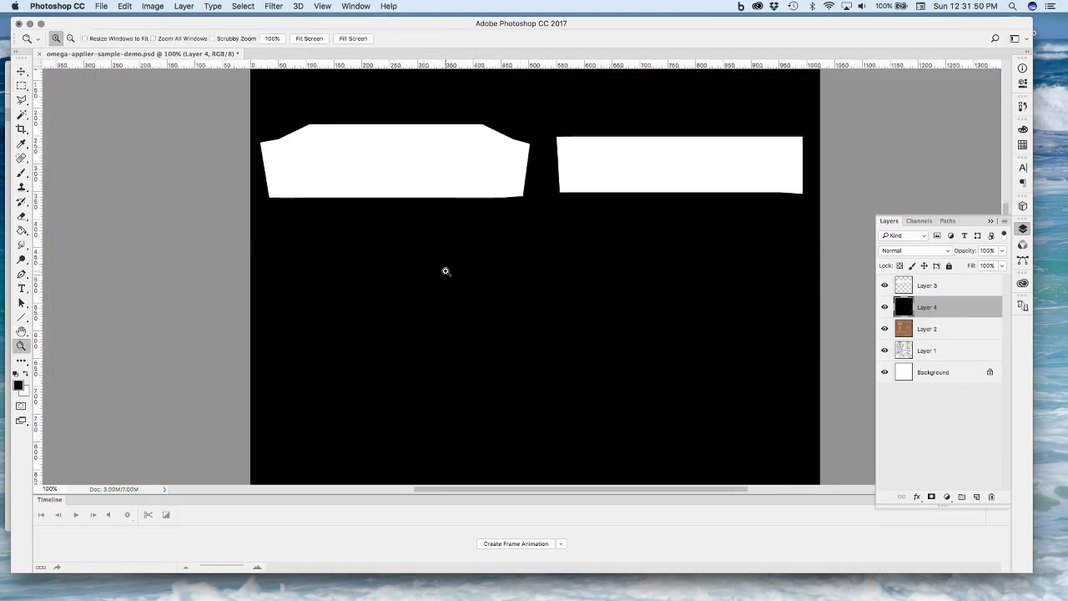
scroll(445, 270, up, 5)
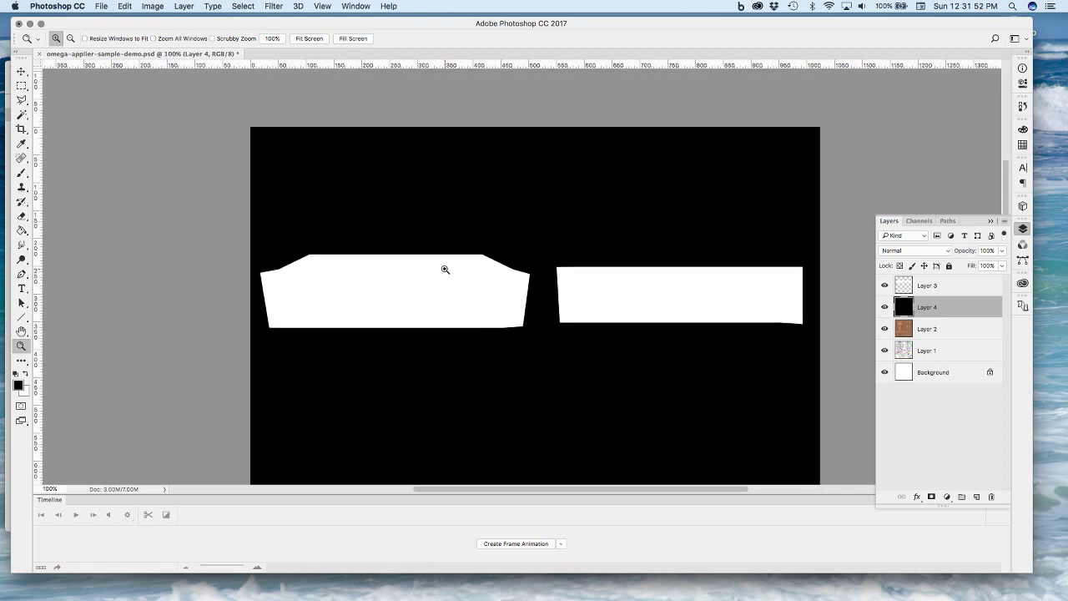
key(super+s)
key(super)
Save a Targa copy named omega-applier-sample-demo.tga in the "! To upload" folder of "Omega - applier creation"
key(super+shift+s)
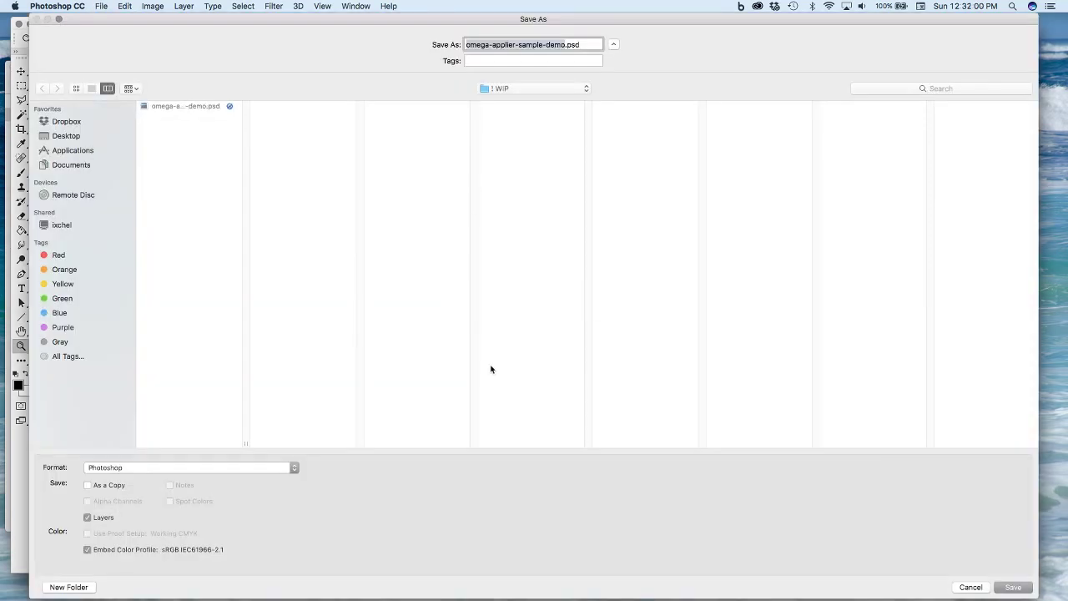
click(90, 468)
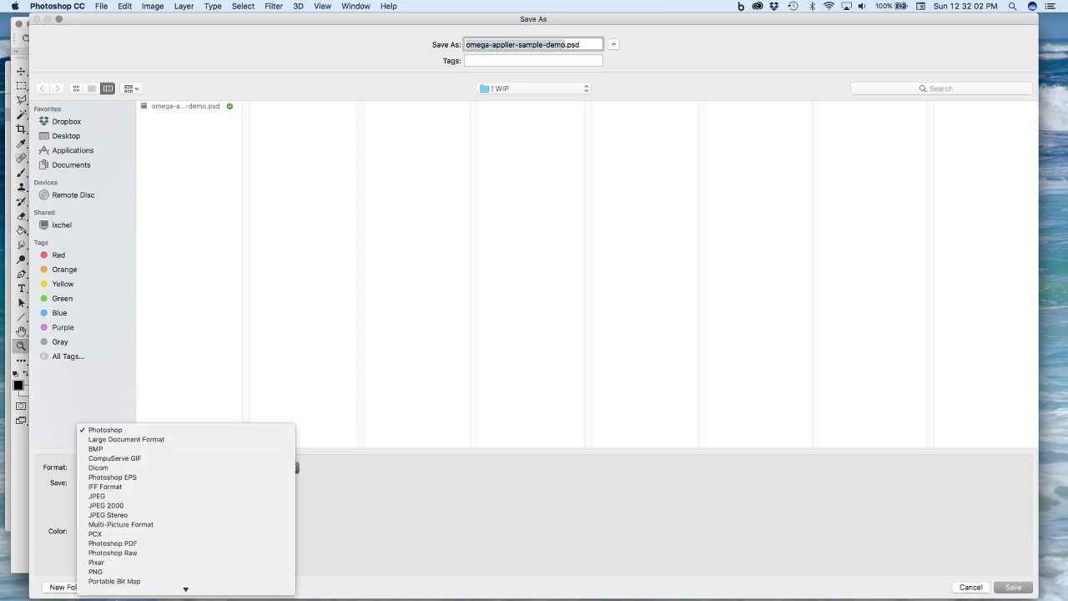
click(125, 562)
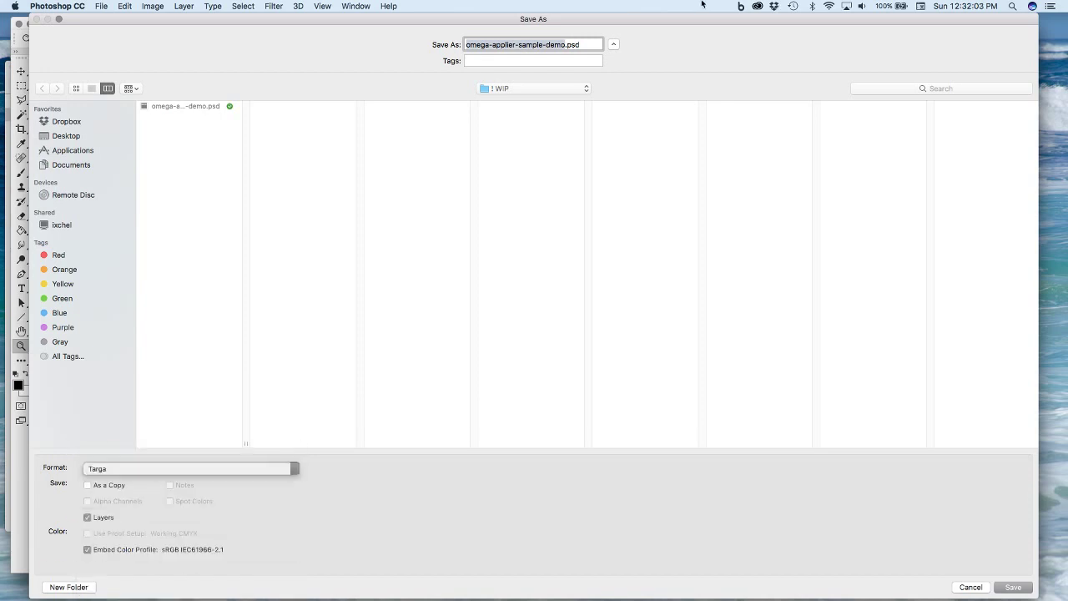
click(584, 44)
click(531, 89)
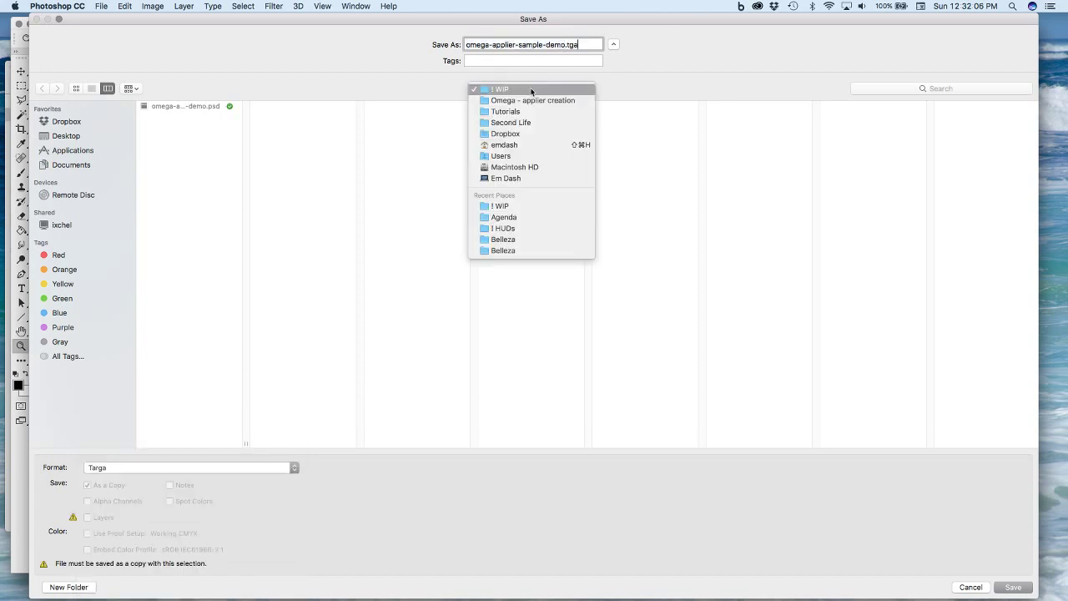
click(533, 100)
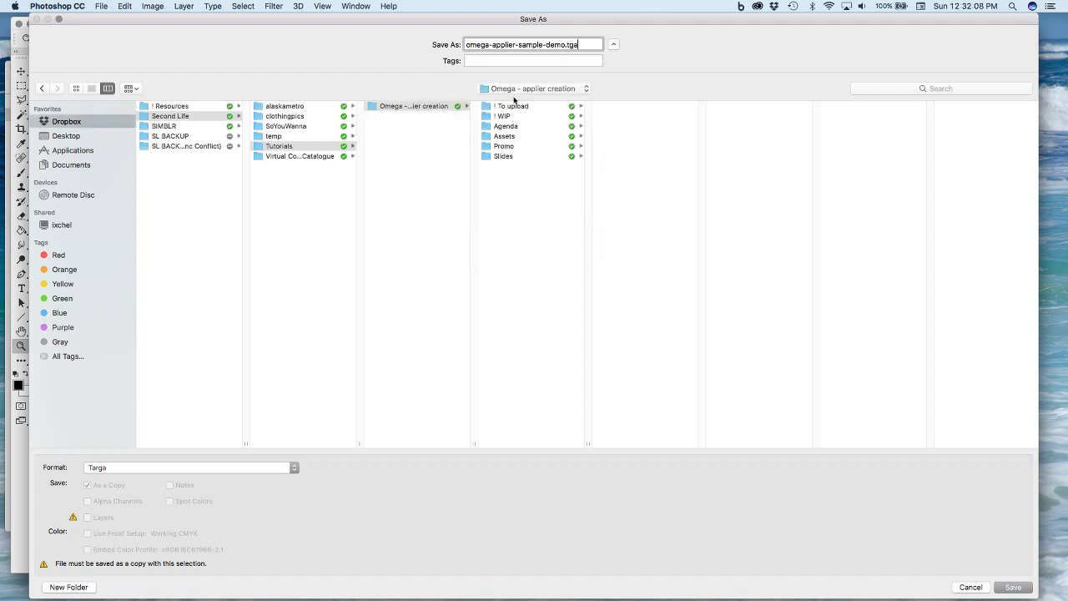
click(515, 106)
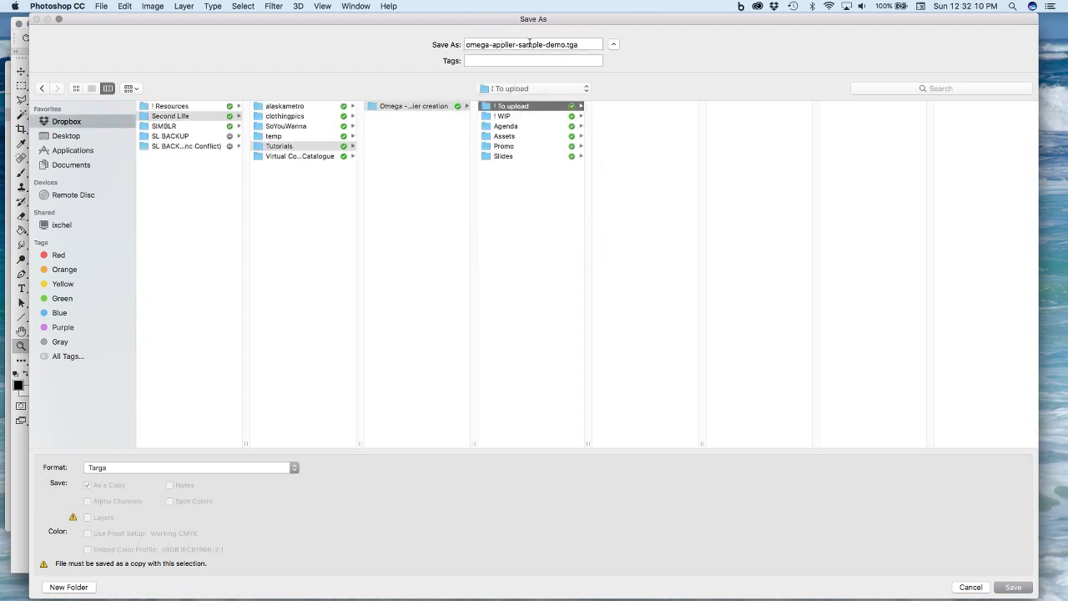
click(574, 44)
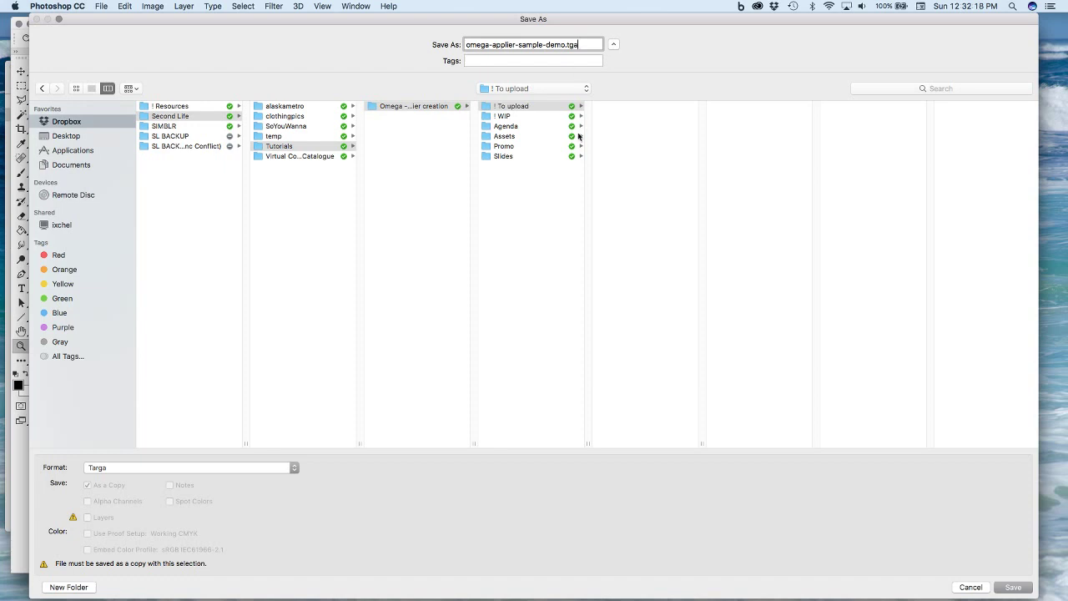
key(Return)
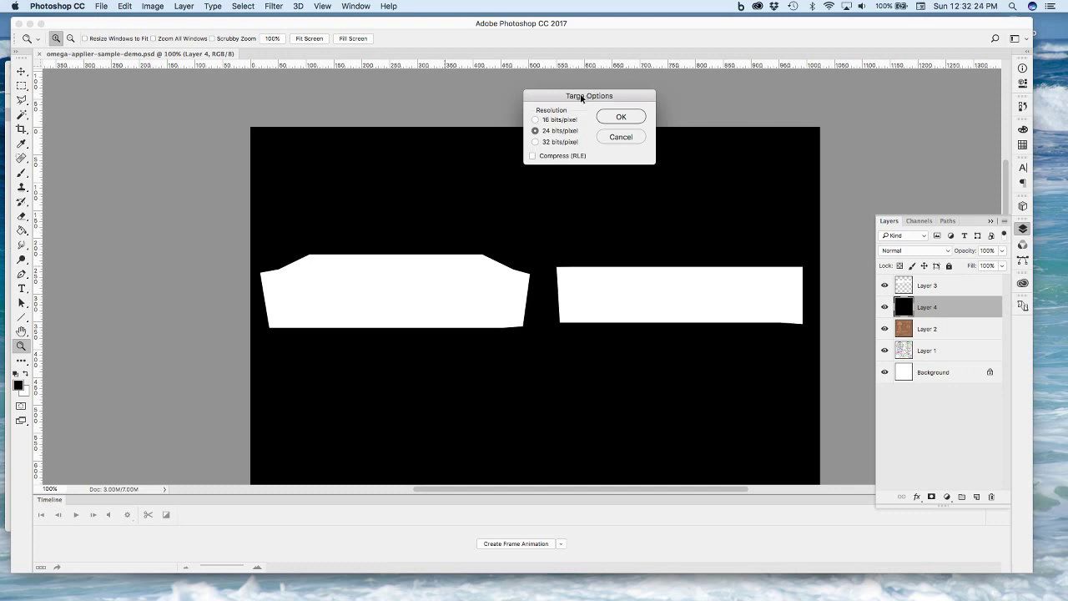
Set the Targa resolution to 32 bits/pixel and complete the export
click(566, 143)
click(567, 133)
click(554, 147)
click(563, 132)
click(560, 142)
click(619, 120)
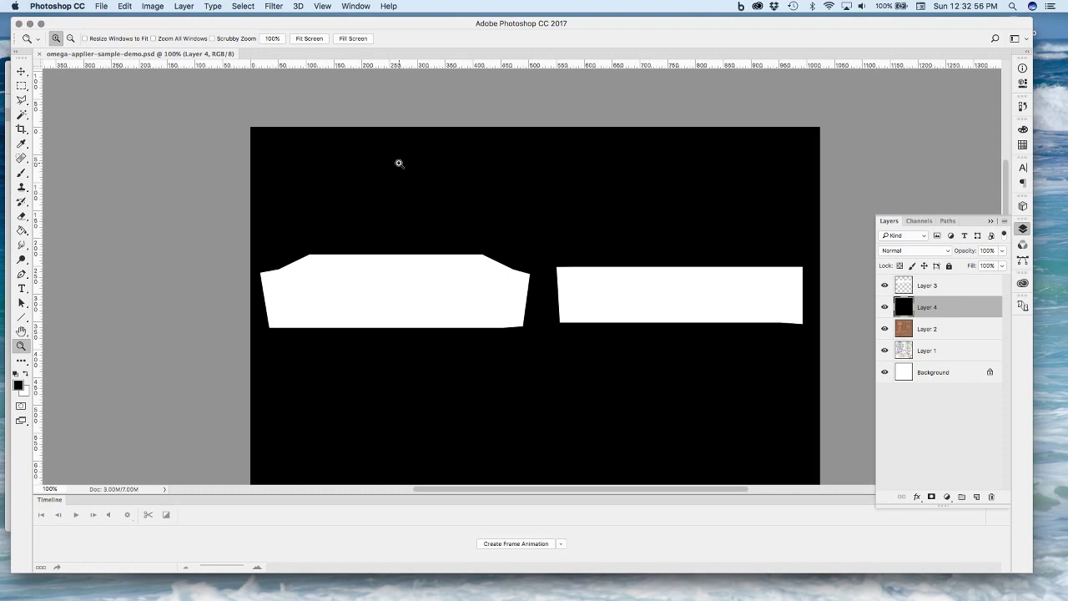
Switch to the Firestorm viewer and close the pending group chats along with the Conversations window
mouse_move(872, 594)
key(super+Tab)
key(super+Tab)
key(super+Tab)
key(super+Tab)
key(super+Tab)
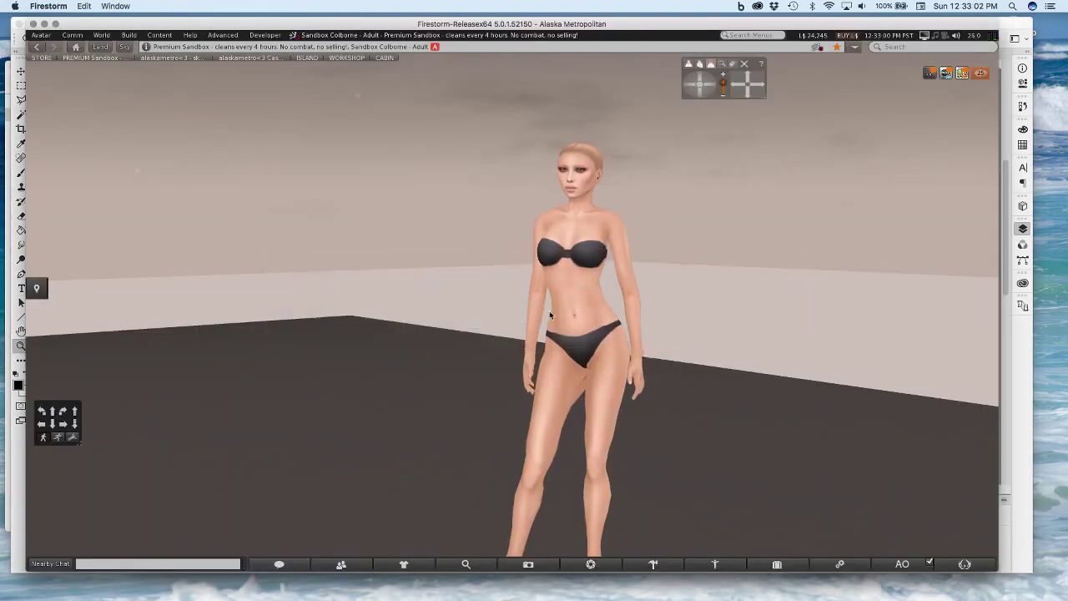
click(930, 74)
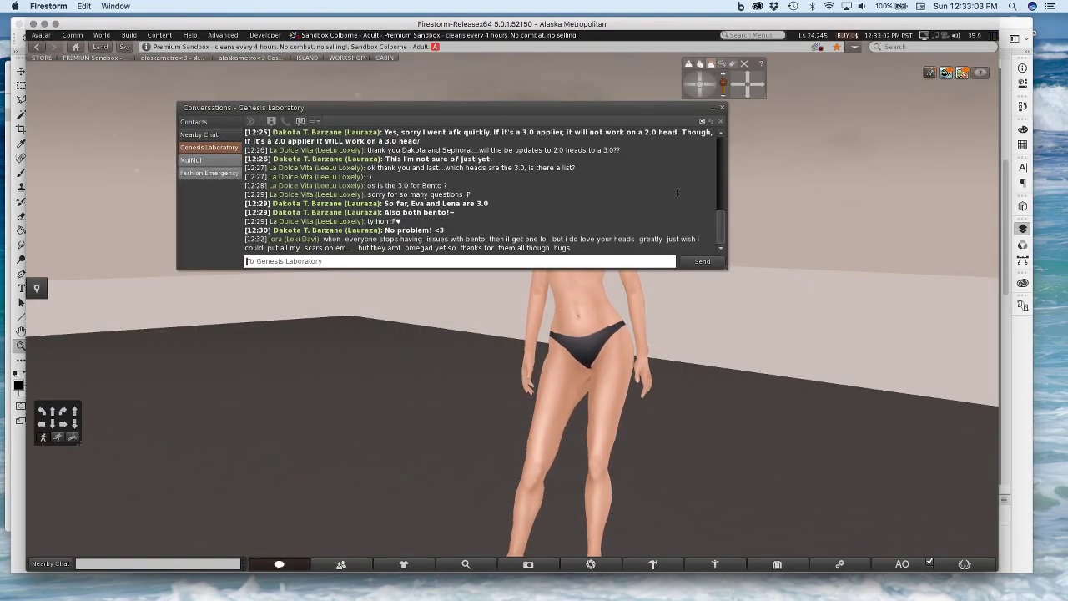
click(722, 122)
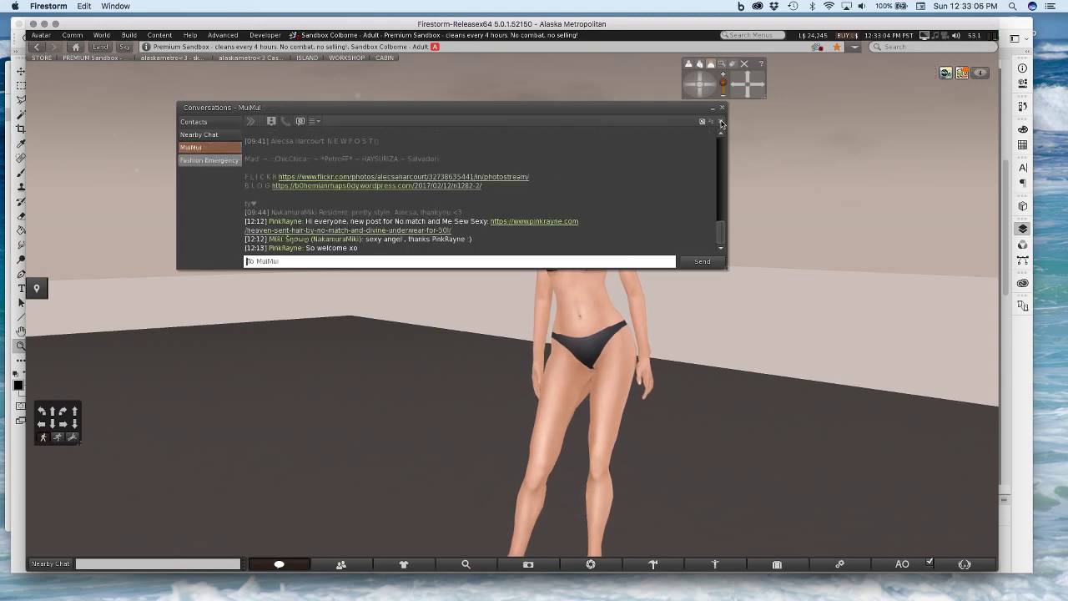
click(722, 122)
click(722, 122)
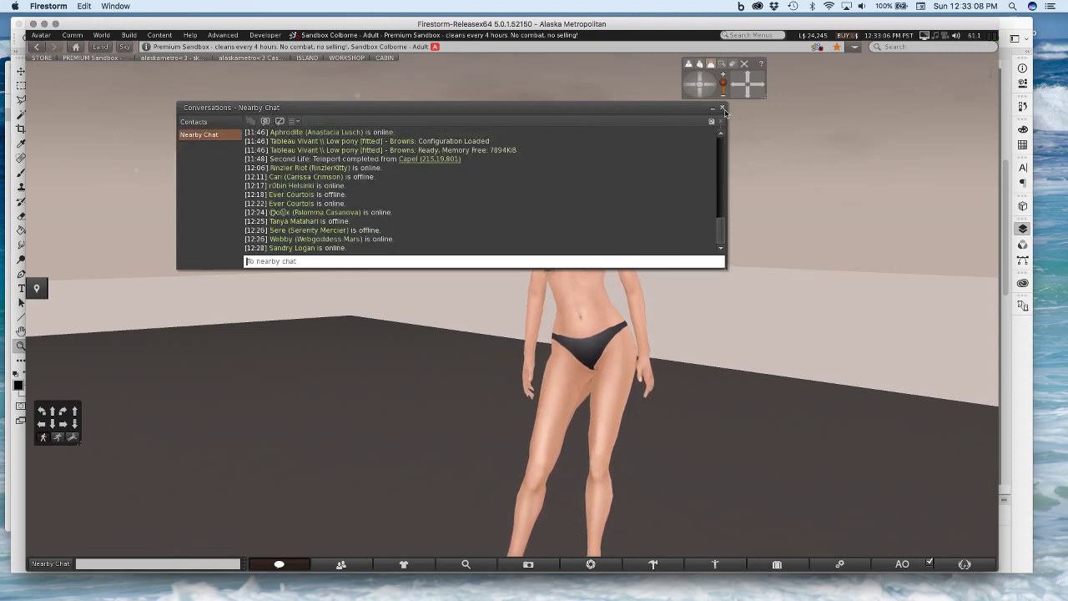
click(722, 122)
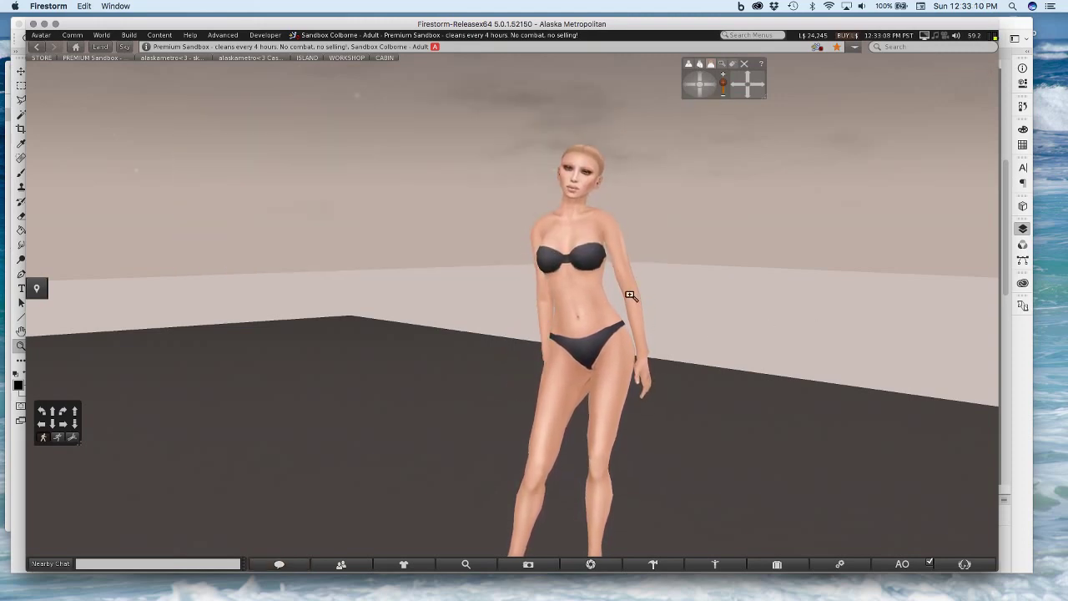
key(Left)
key(Left)
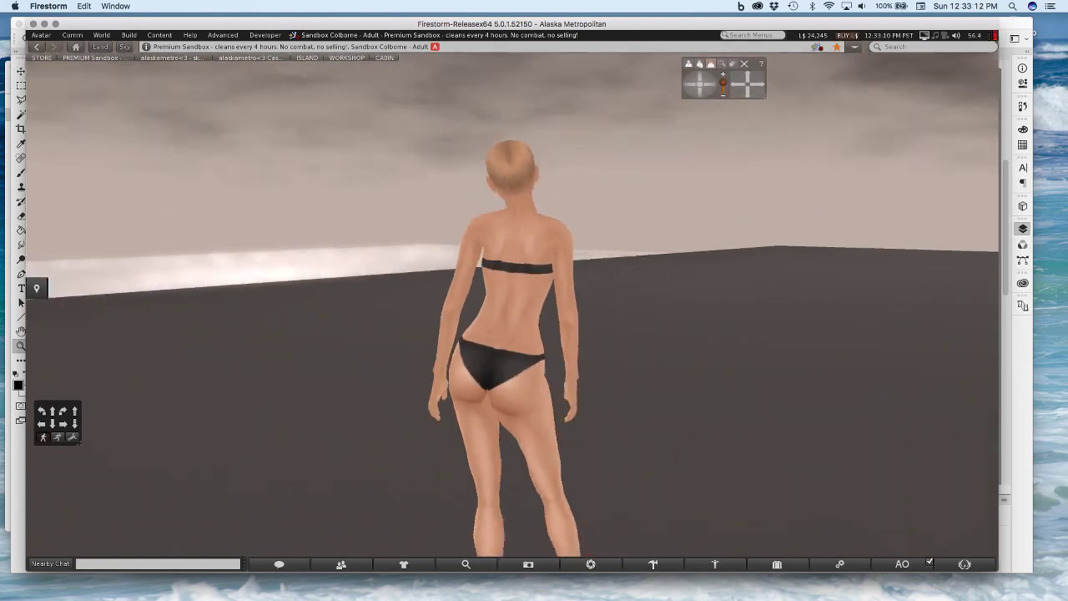
key(Left)
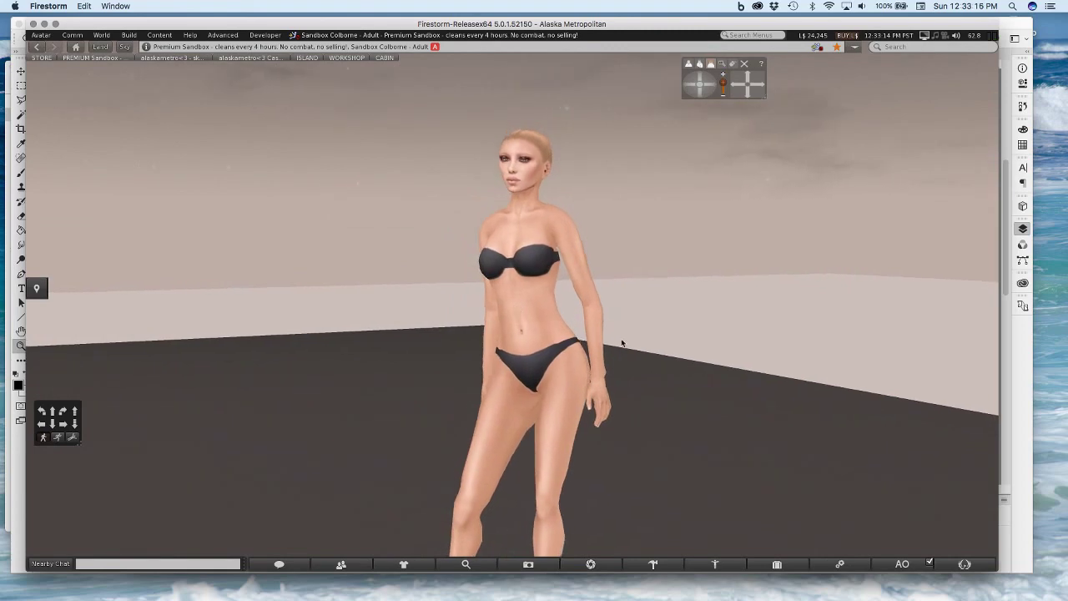
Create a new shirt in the LIVESTREAM inventory folder and name it Demo shirt
click(777, 564)
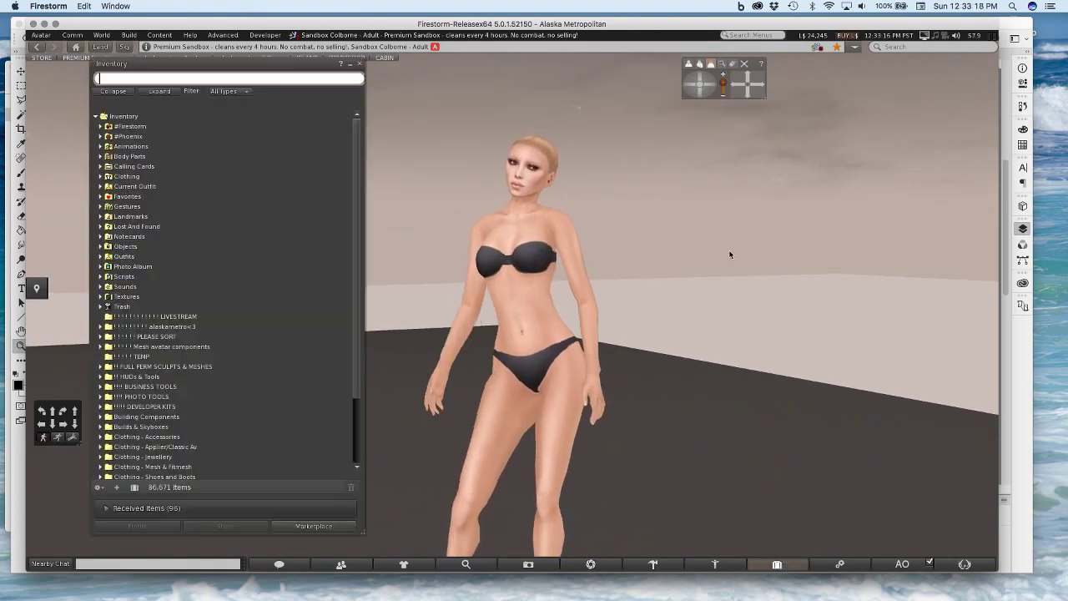
right_click(179, 317)
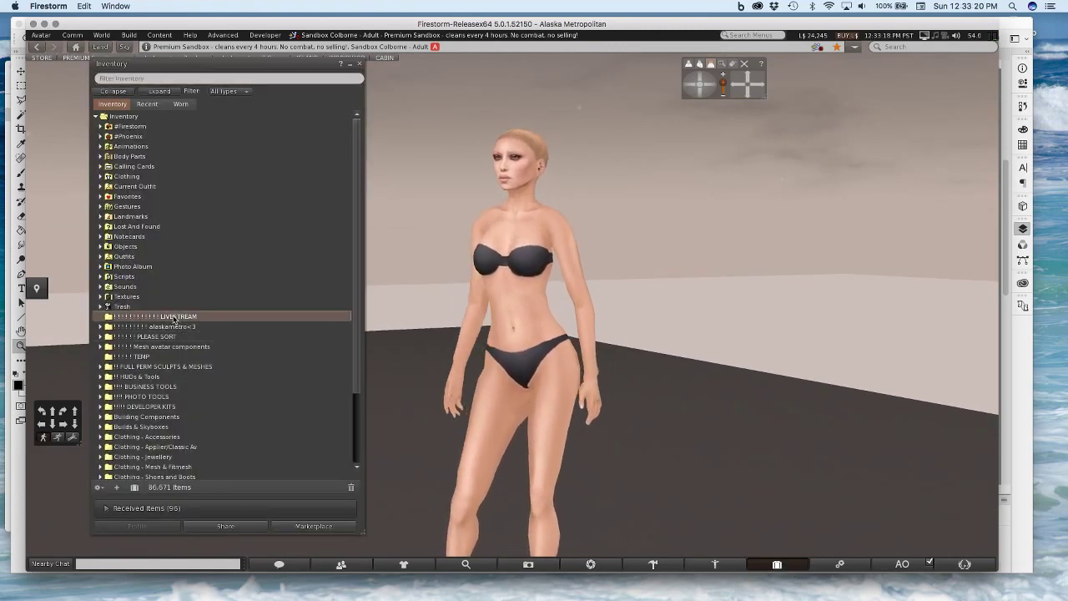
mouse_move(235, 373)
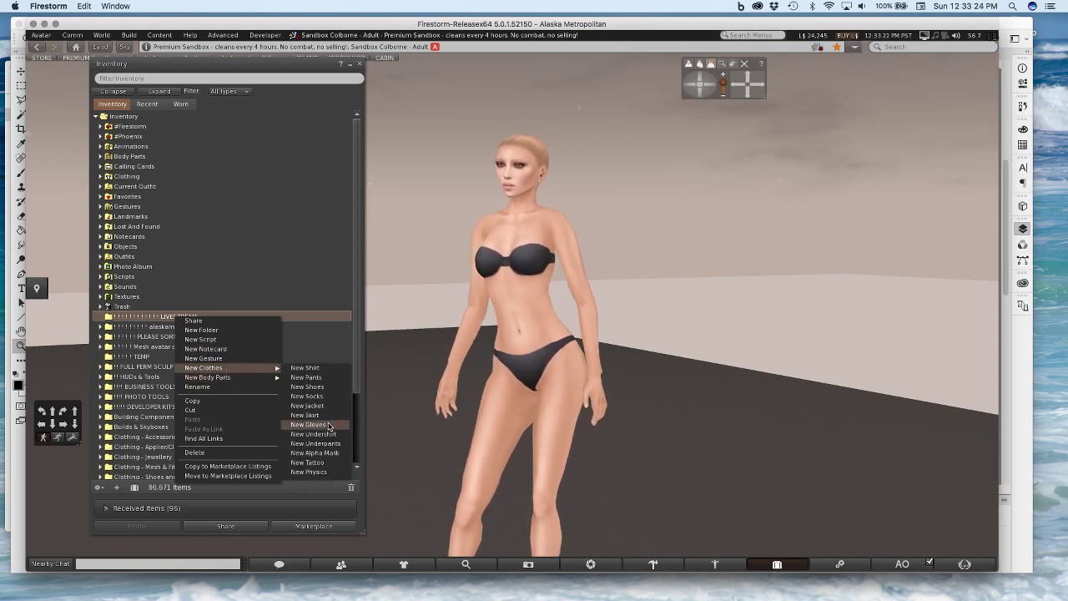
click(319, 370)
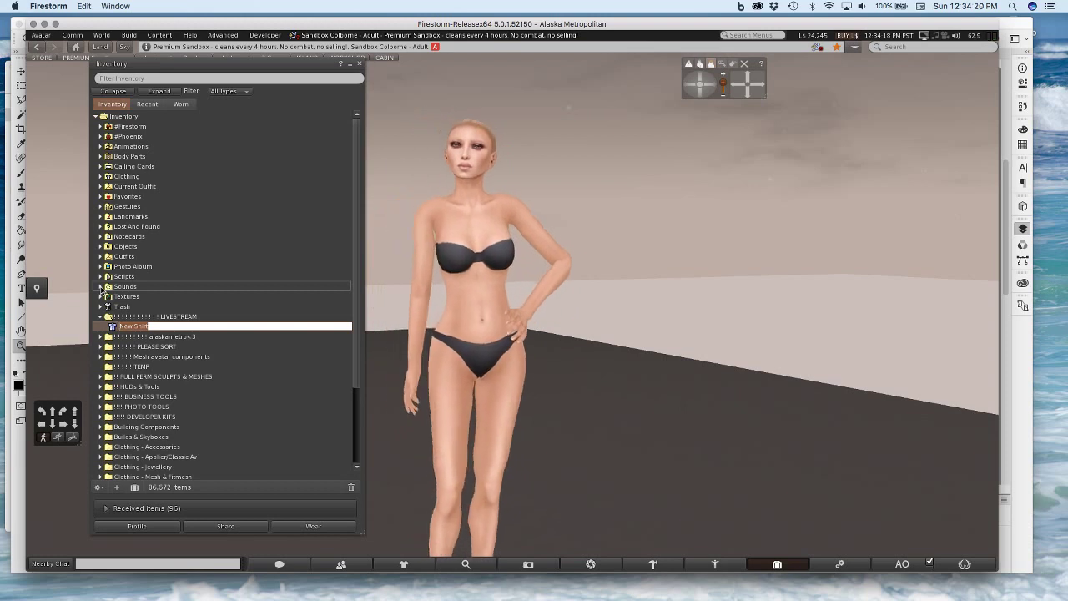
key(Escape)
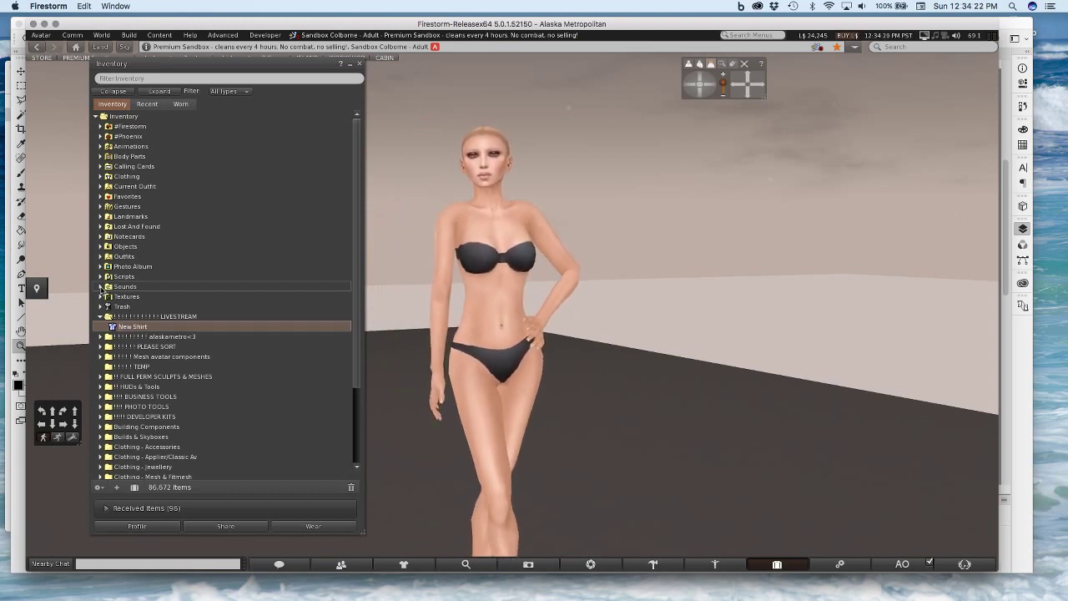
Add the Demo shirt to what the avatar is wearing and open it for editing
right_click(153, 327)
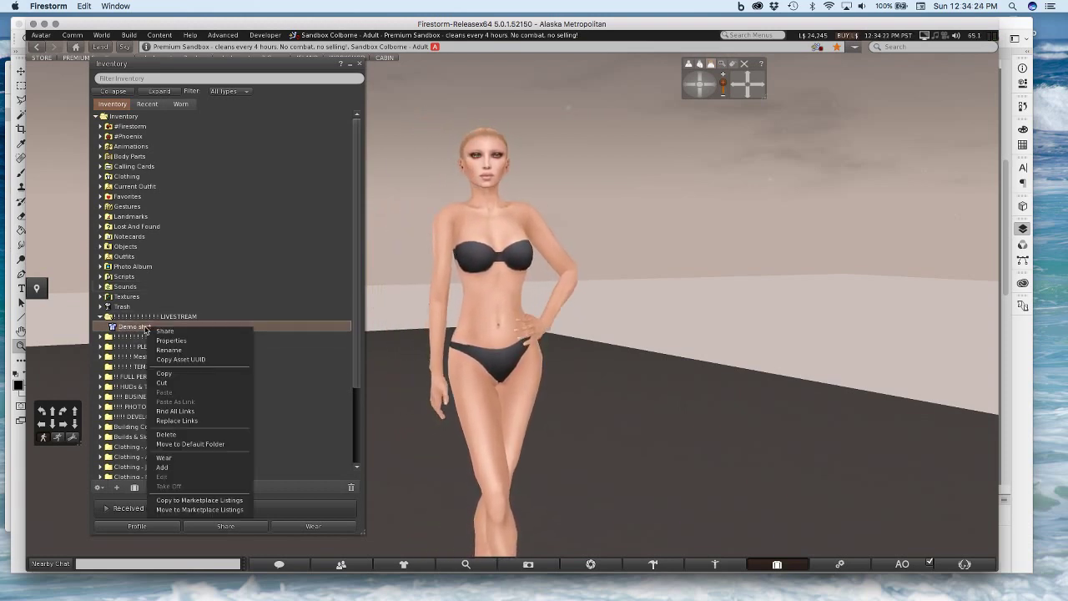
click(187, 468)
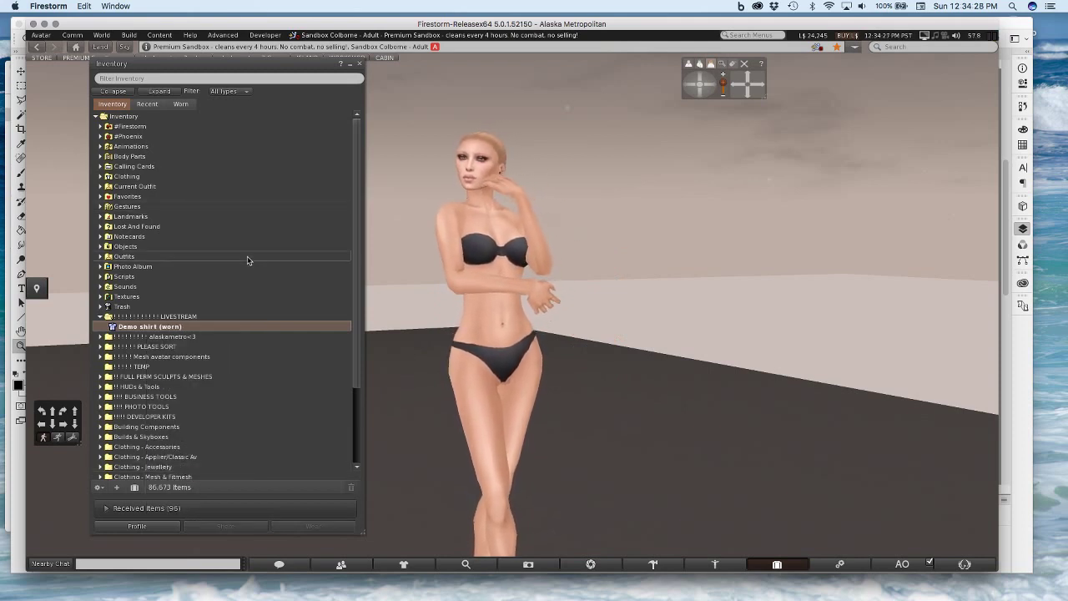
right_click(187, 332)
click(242, 469)
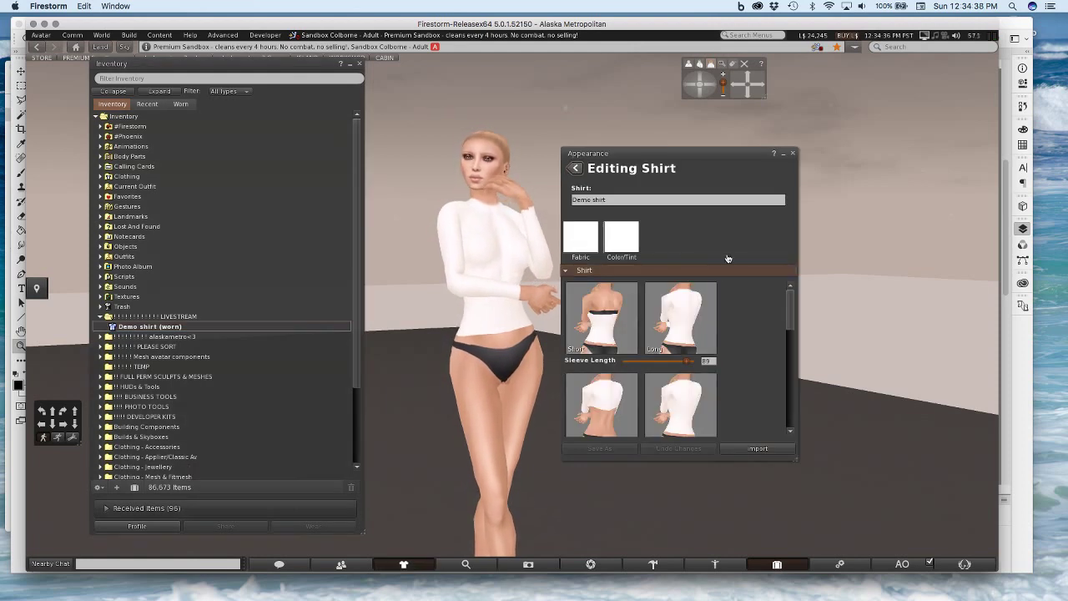
click(579, 234)
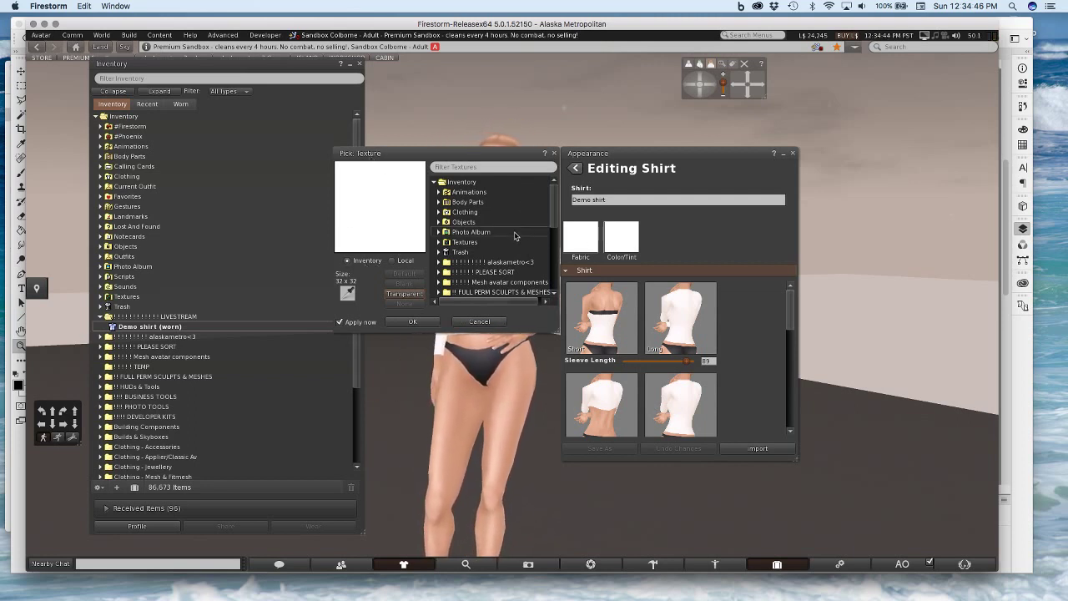
click(405, 262)
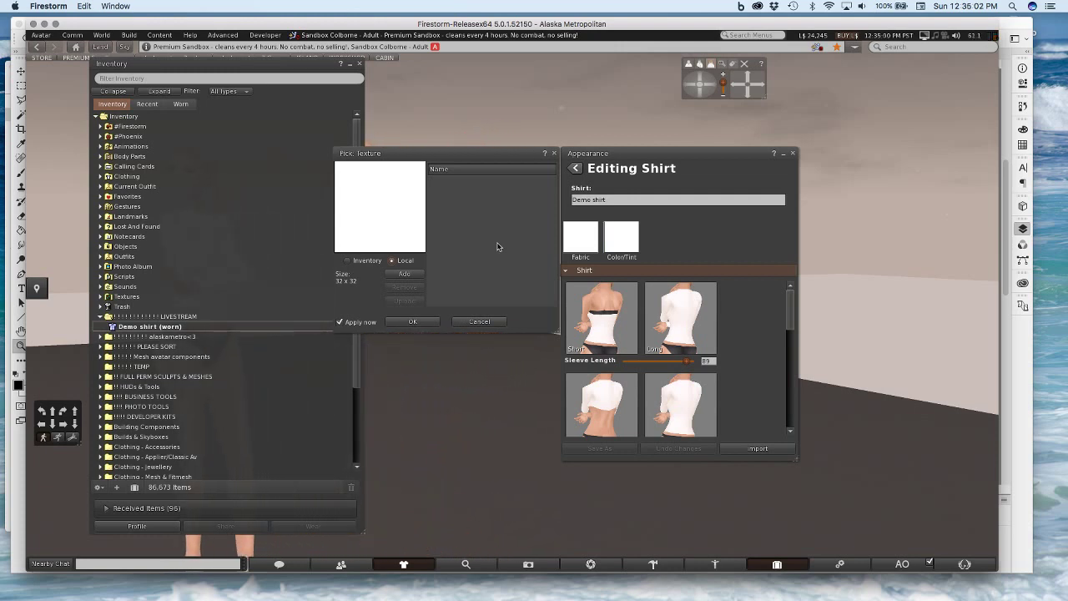
click(401, 323)
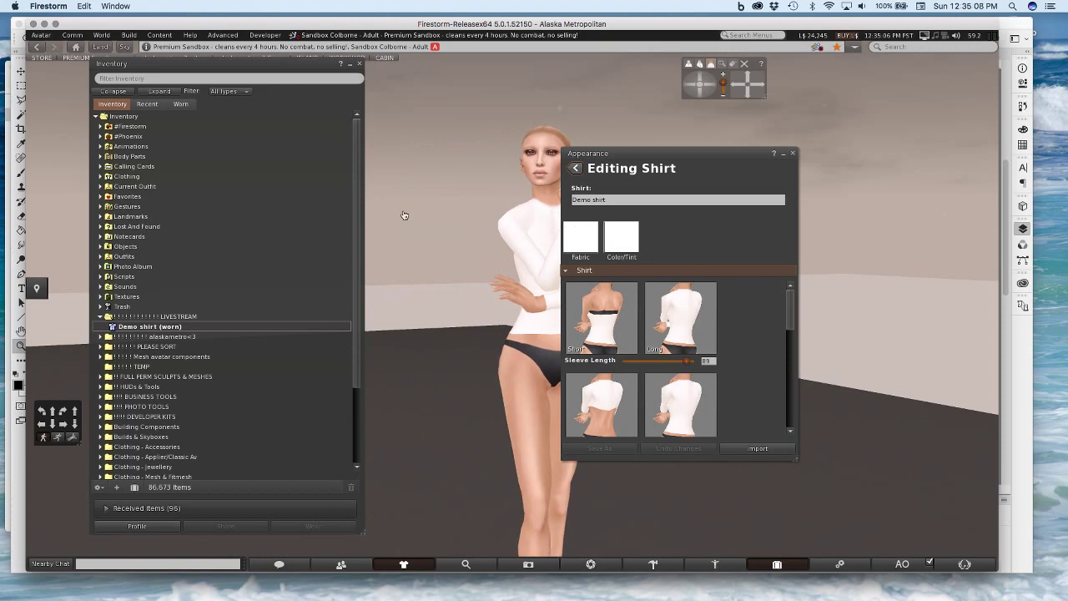
Load omega-applier-sample-demo.tga from the ! To upload folder as a local texture and apply it to the shirt's fabric
click(580, 237)
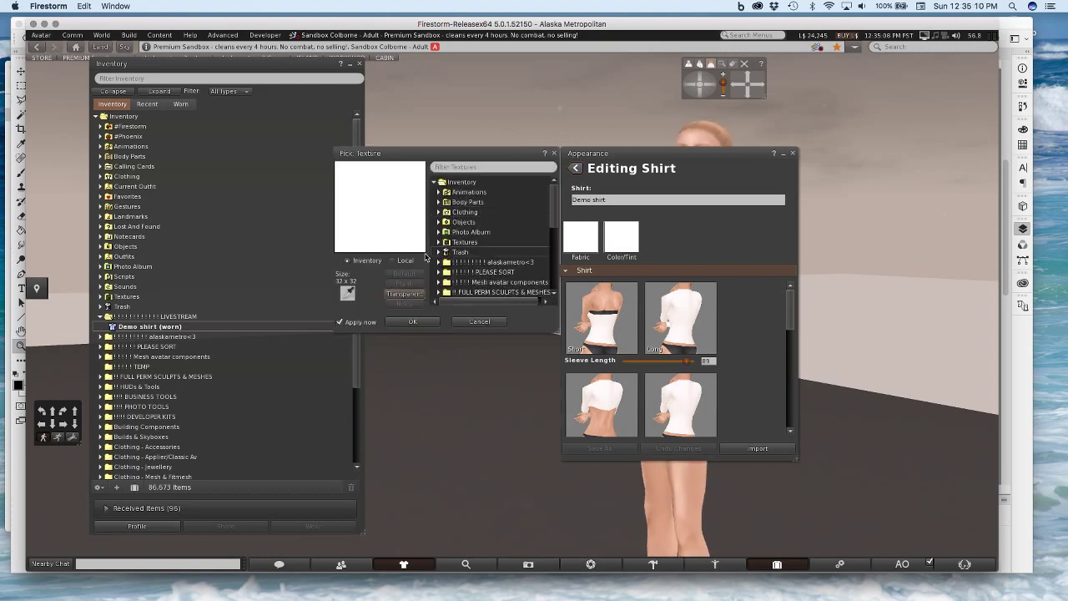
click(391, 261)
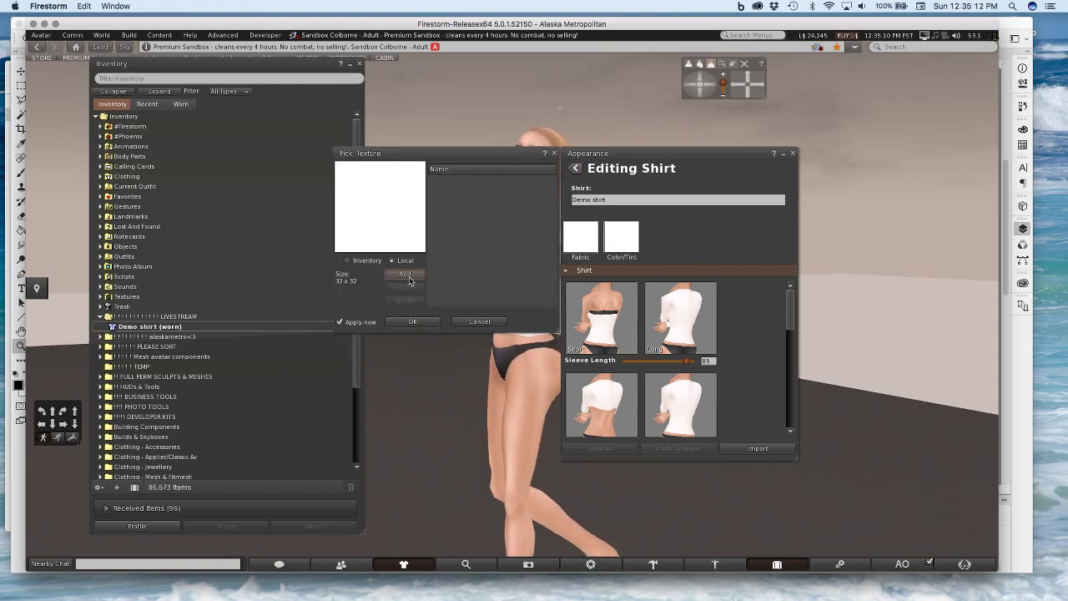
click(402, 276)
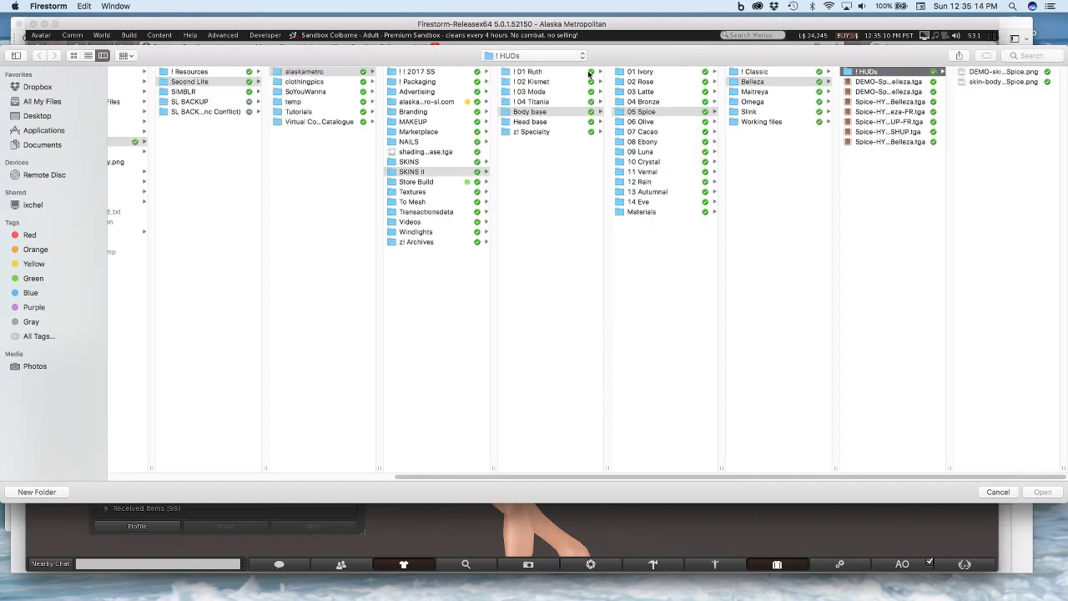
click(549, 59)
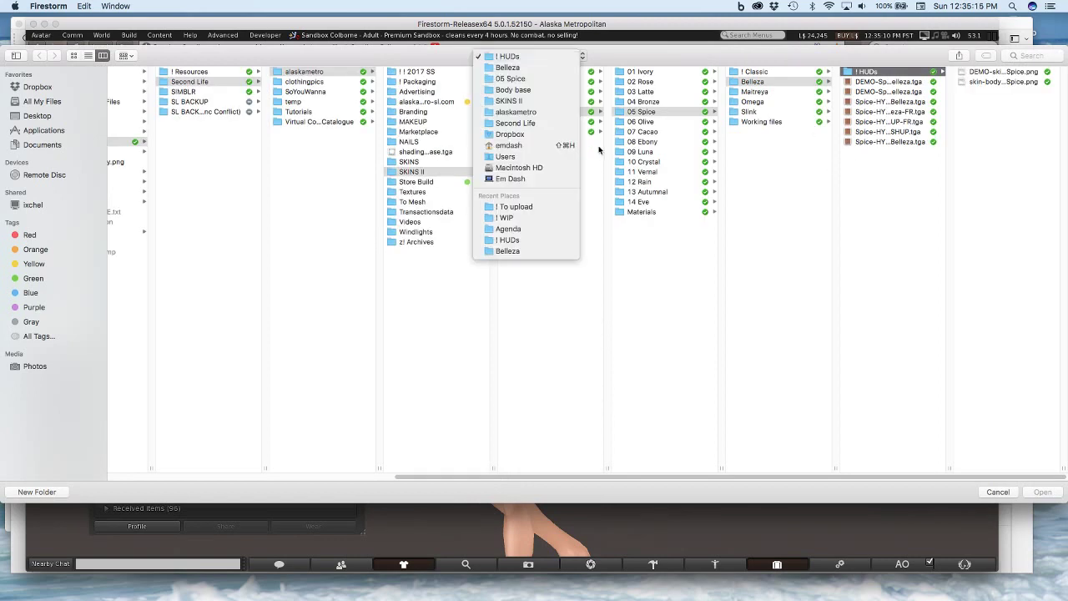
click(523, 207)
click(615, 71)
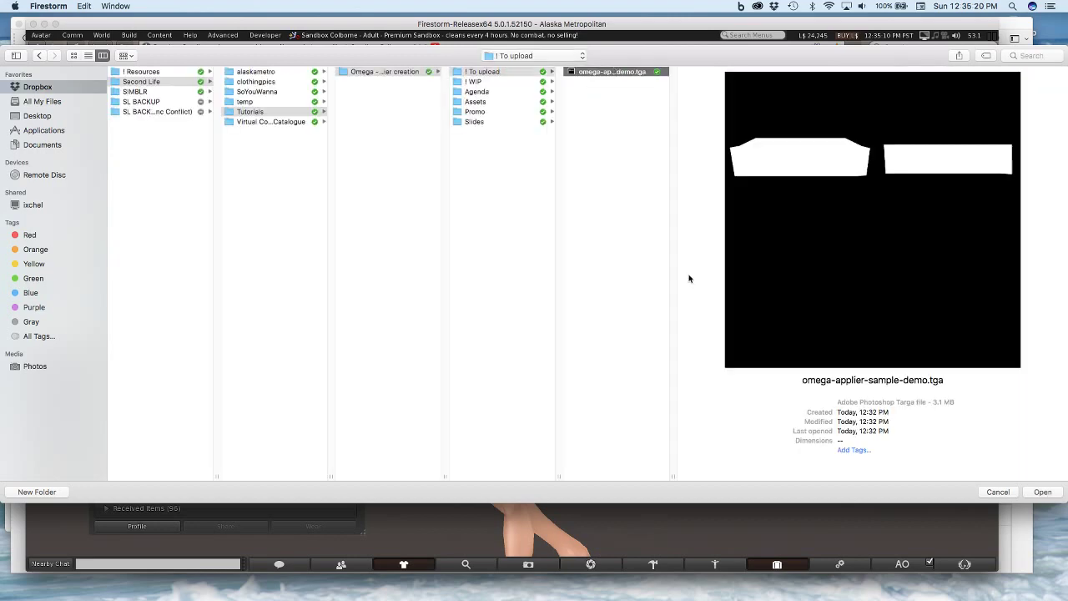
click(1028, 497)
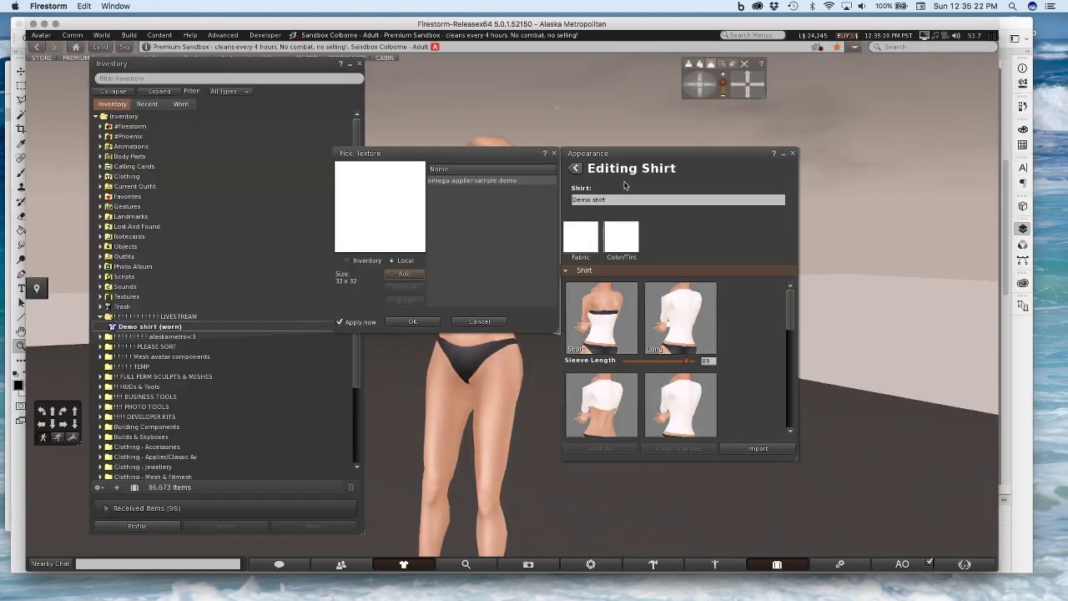
click(483, 178)
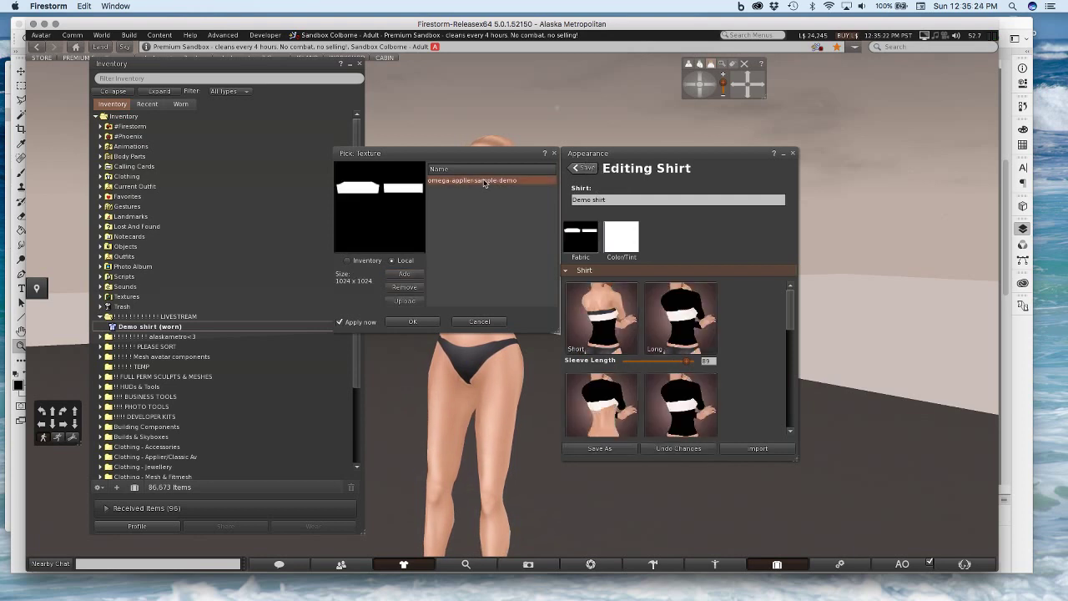
click(415, 321)
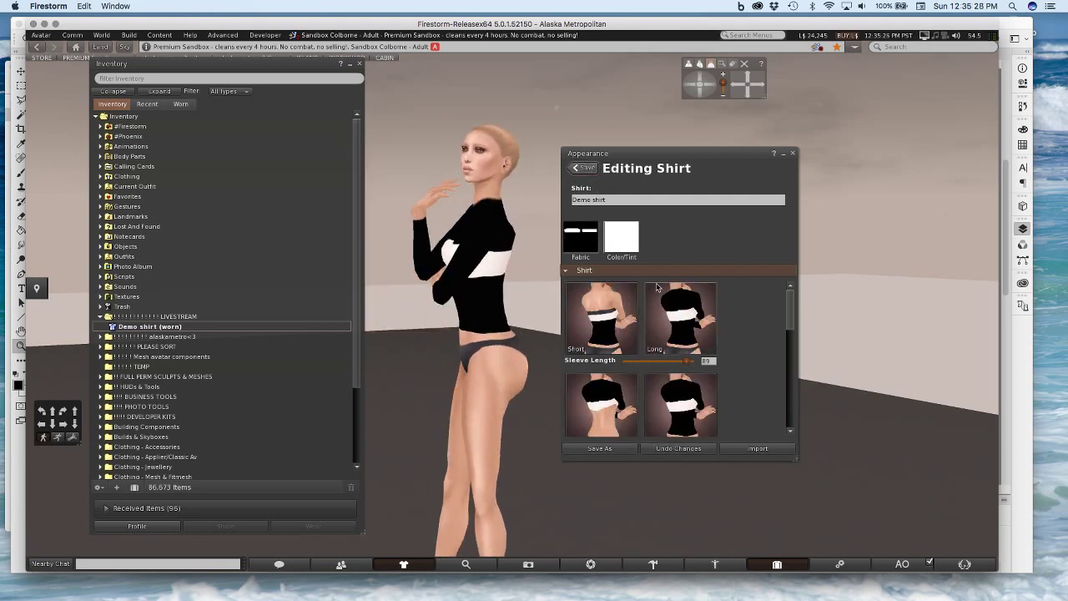
Save the edited Demo shirt and close the Appearance and Inventory windows
key(Up)
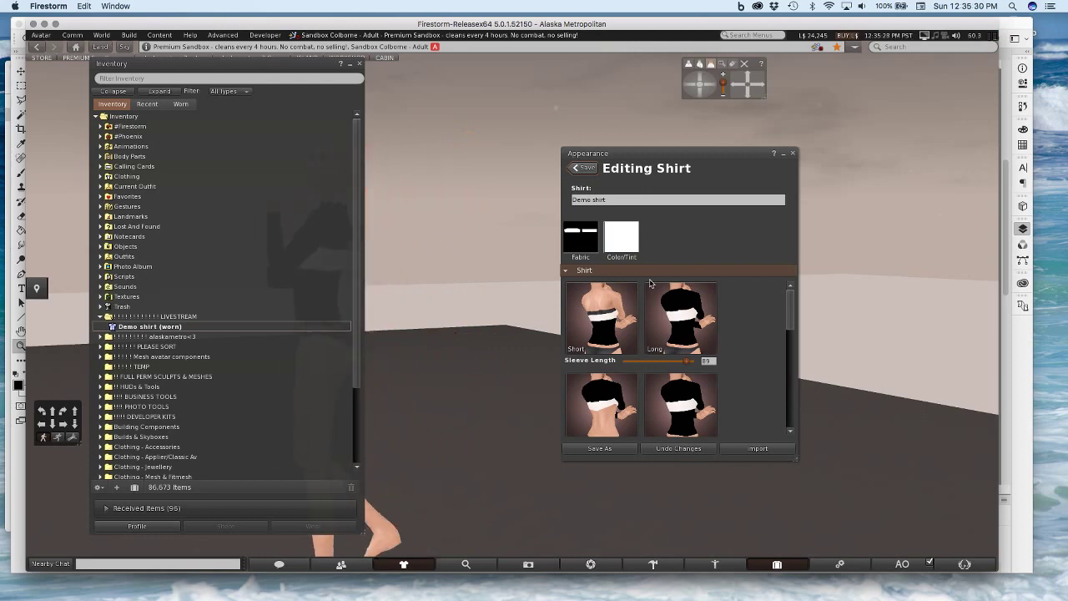
click(582, 168)
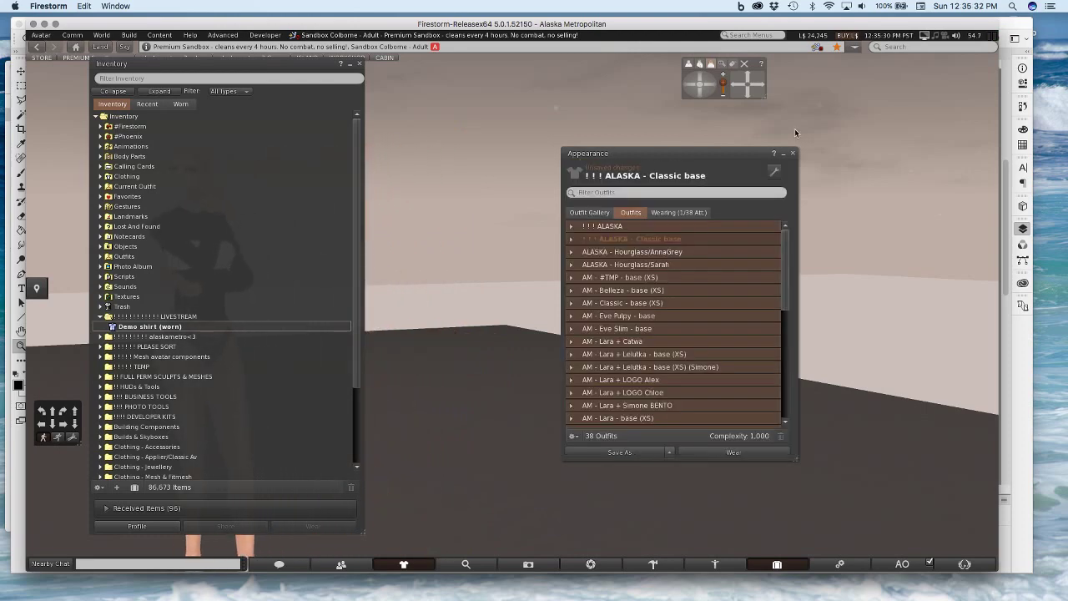
click(793, 154)
click(359, 63)
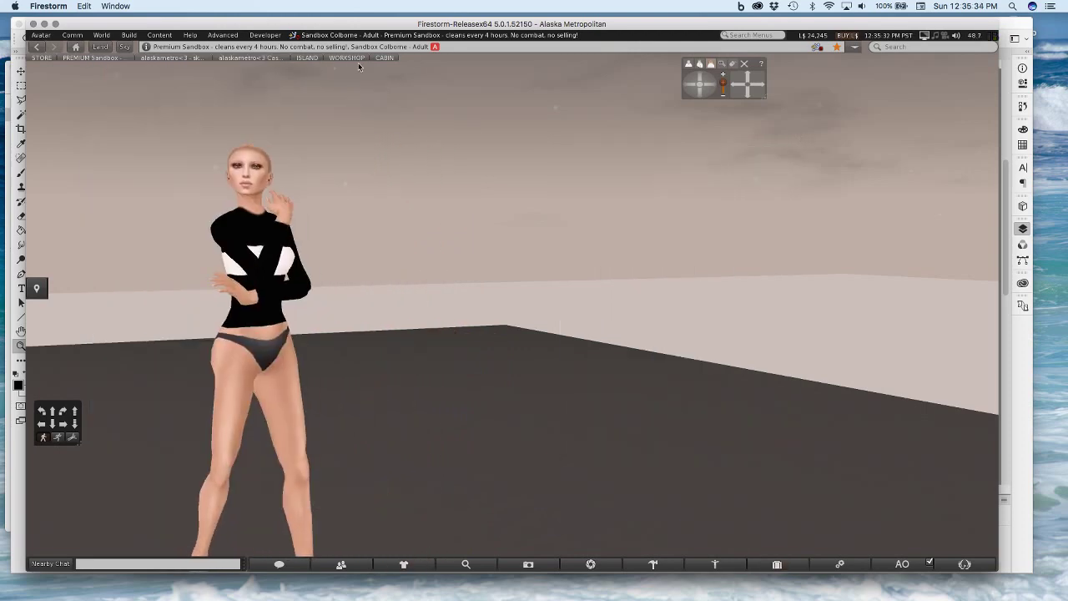
Put the avatar in the pose stand and examine the edges of the shirt's white band up close
click(39, 35)
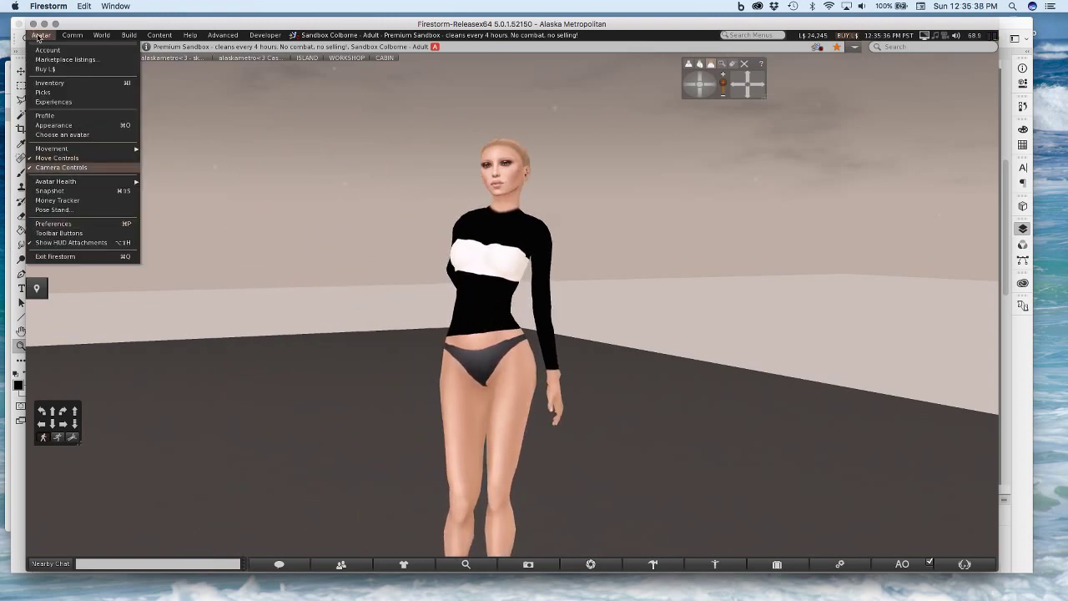
click(66, 209)
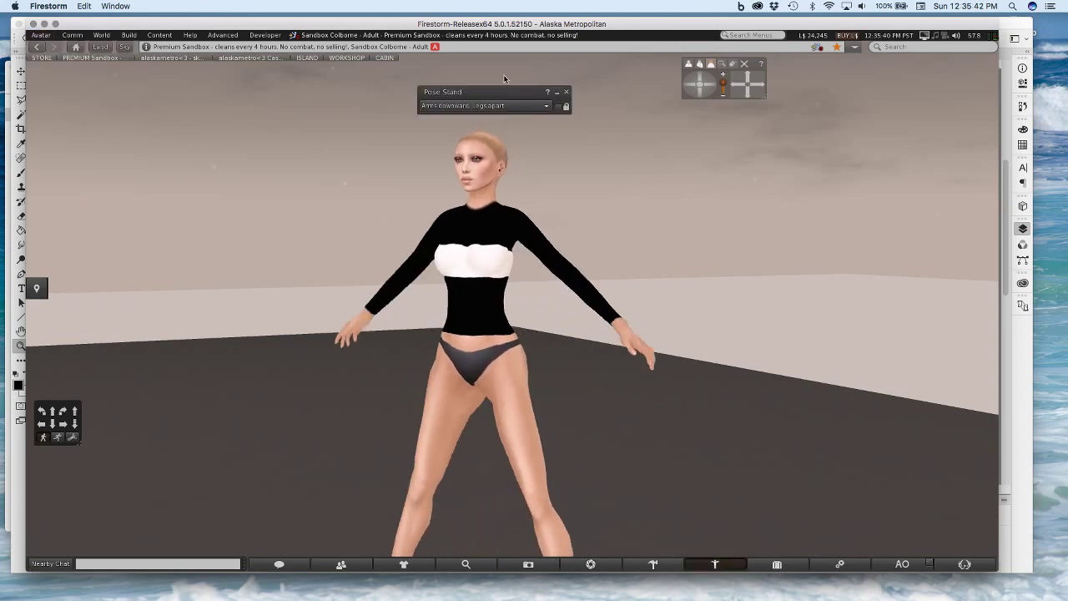
drag(491, 259, 512, 305)
drag(388, 329, 496, 327)
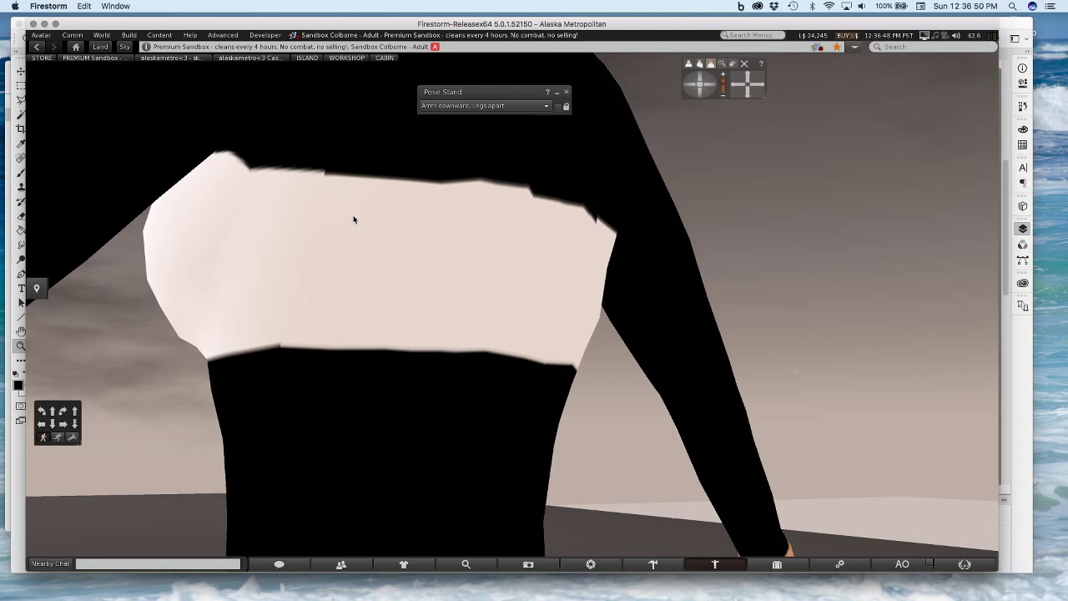
alt+click(363, 223)
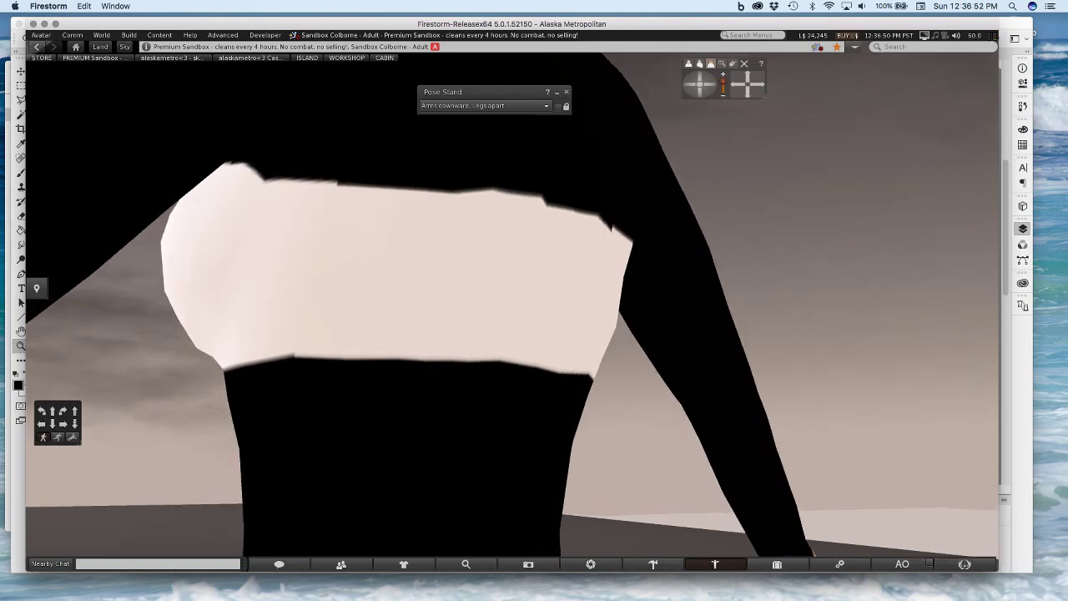
drag(363, 224, 506, 309)
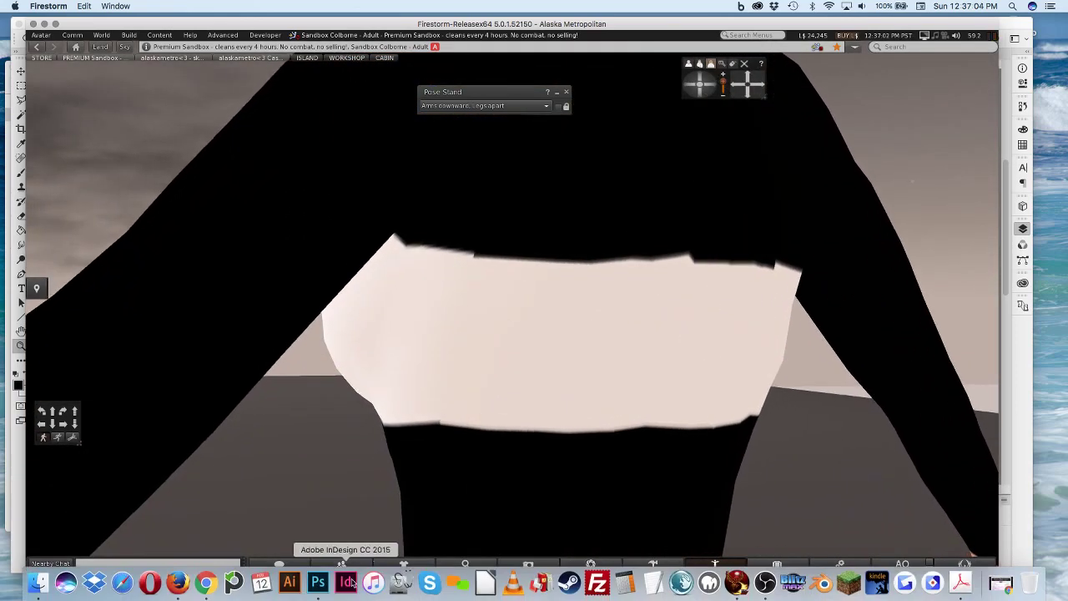
Switch to Photoshop, hide the black Layer 4 and marquee-select the area around the white band on the back of the template
click(318, 585)
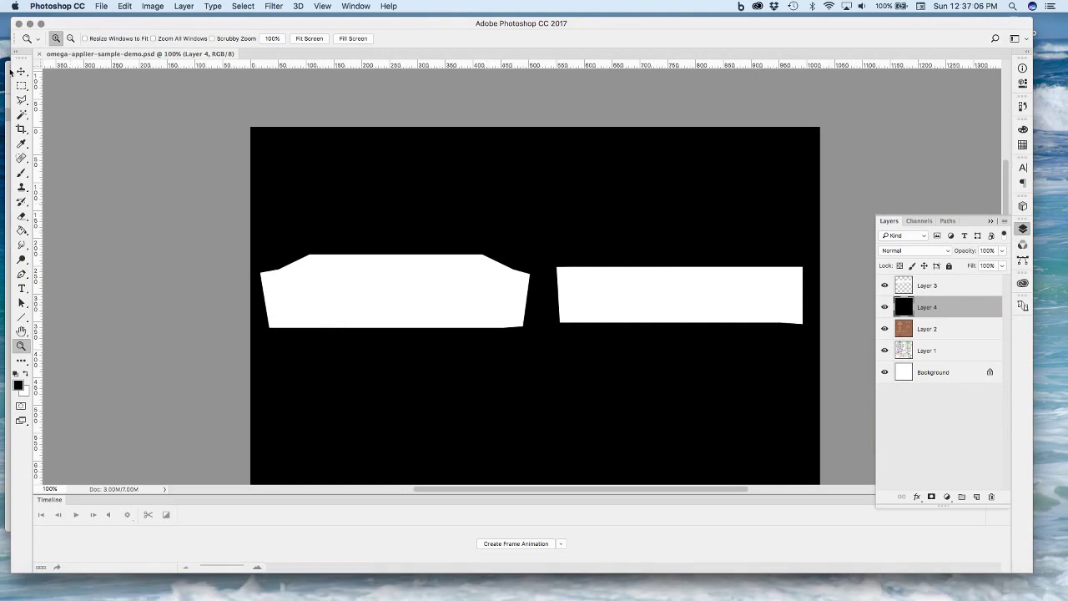
click(885, 307)
click(885, 307)
click(886, 307)
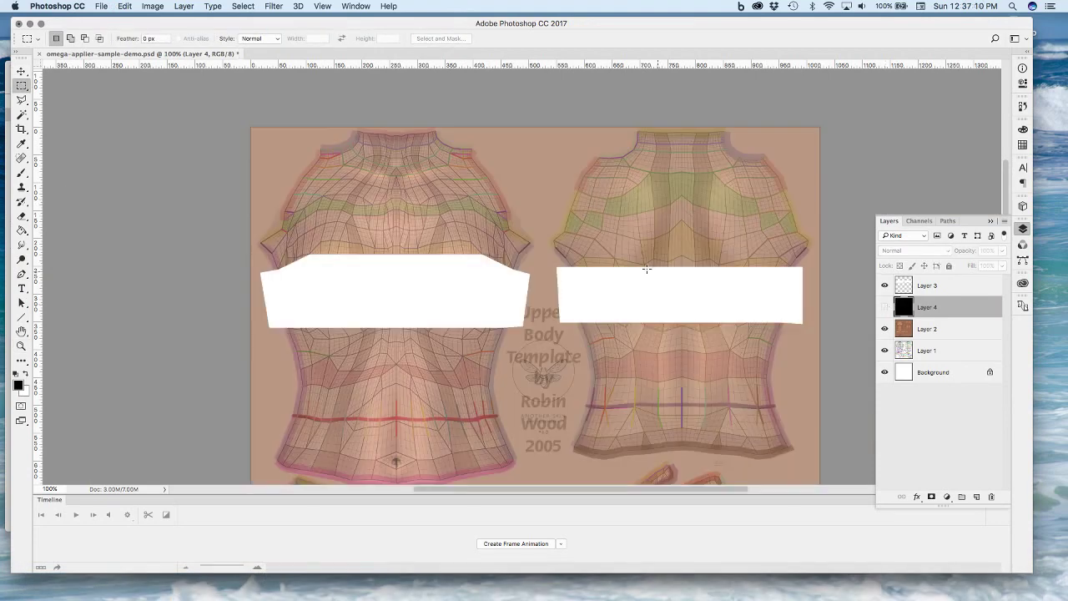
drag(548, 254, 814, 343)
key(v)
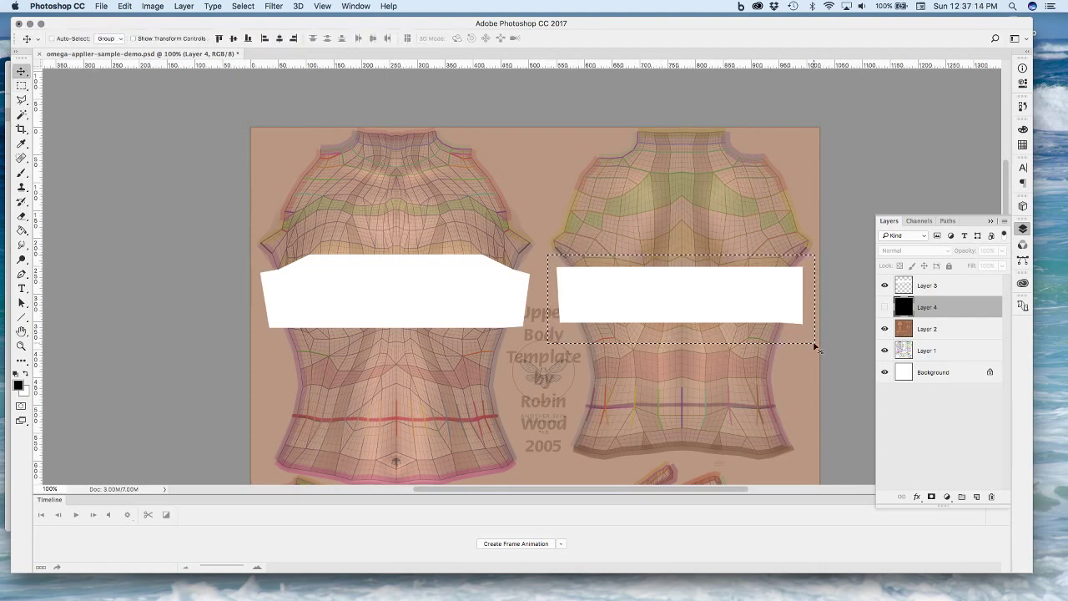
Switch to Firestorm to check the white band's edges on the avatar, and return to Photoshop
mouse_move(718, 594)
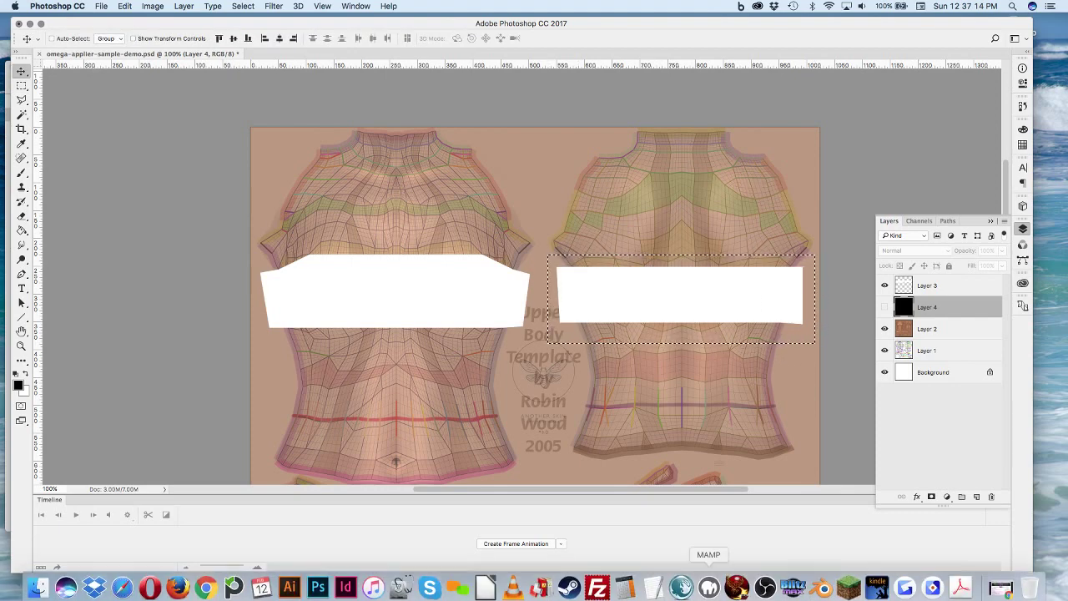
click(738, 583)
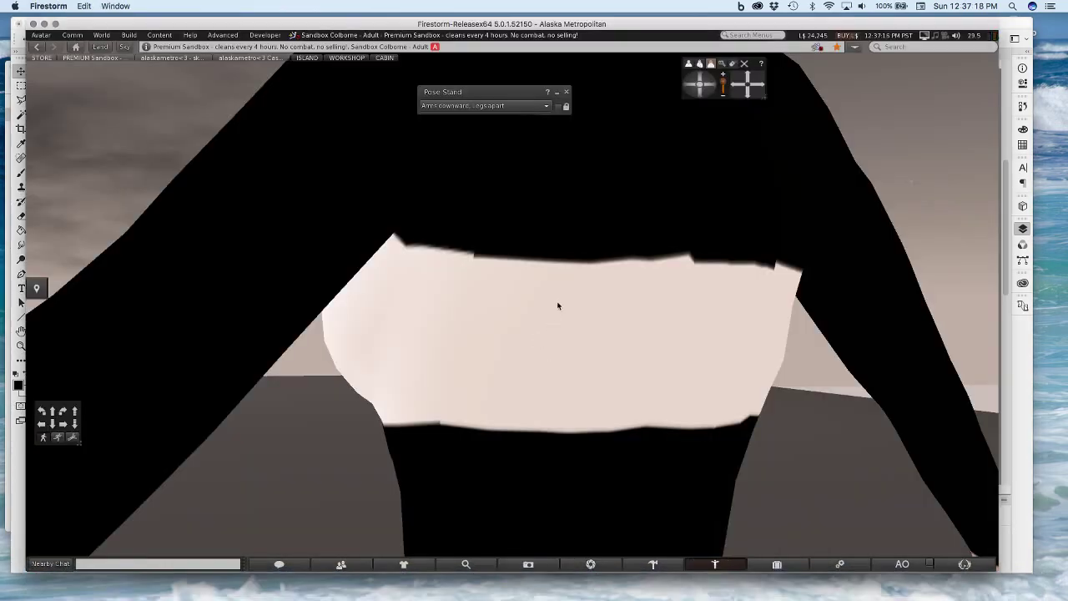
mouse_move(573, 594)
click(321, 584)
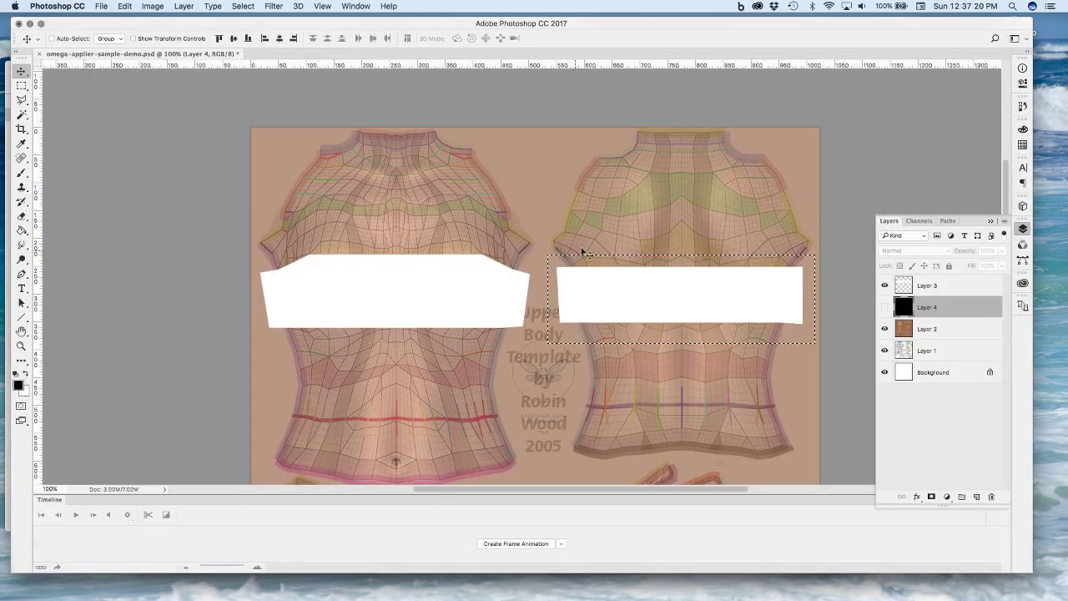
Remove the selection around the back band on Layer 3, and show and select the black Layer 4
click(21, 85)
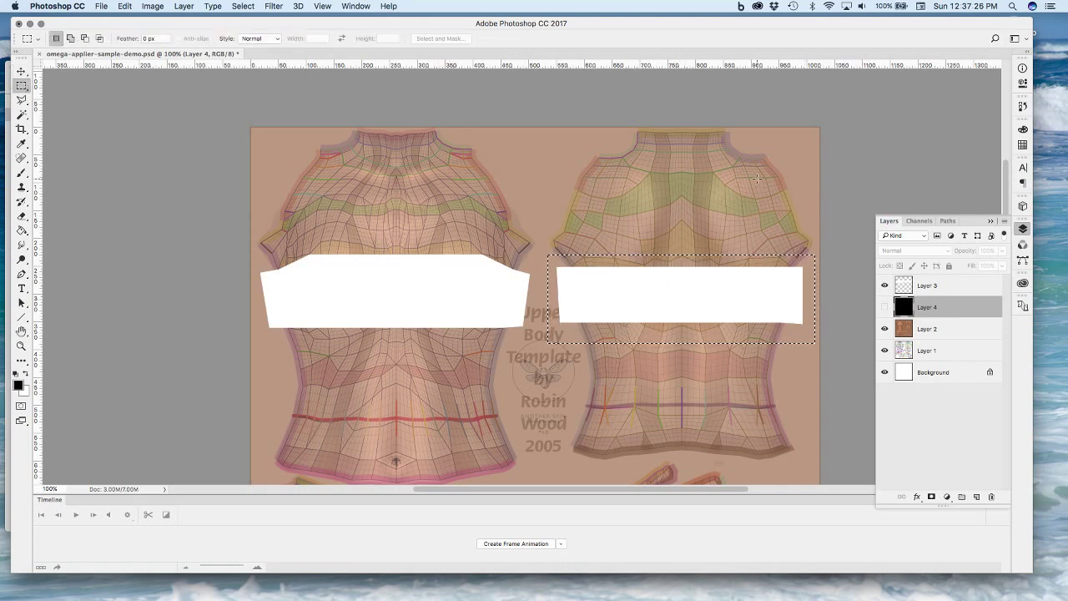
key(v)
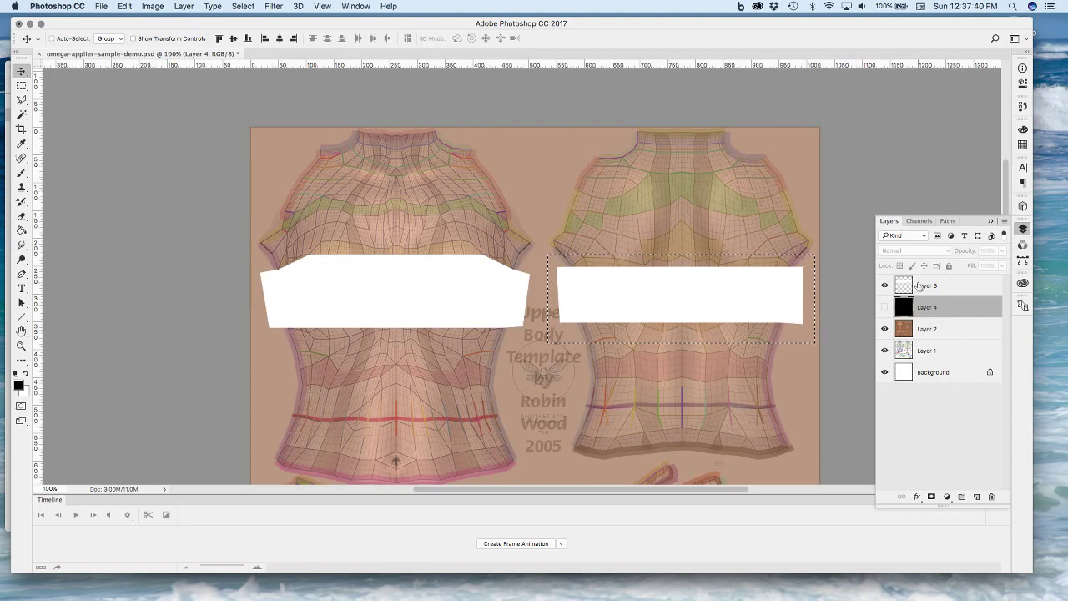
click(919, 287)
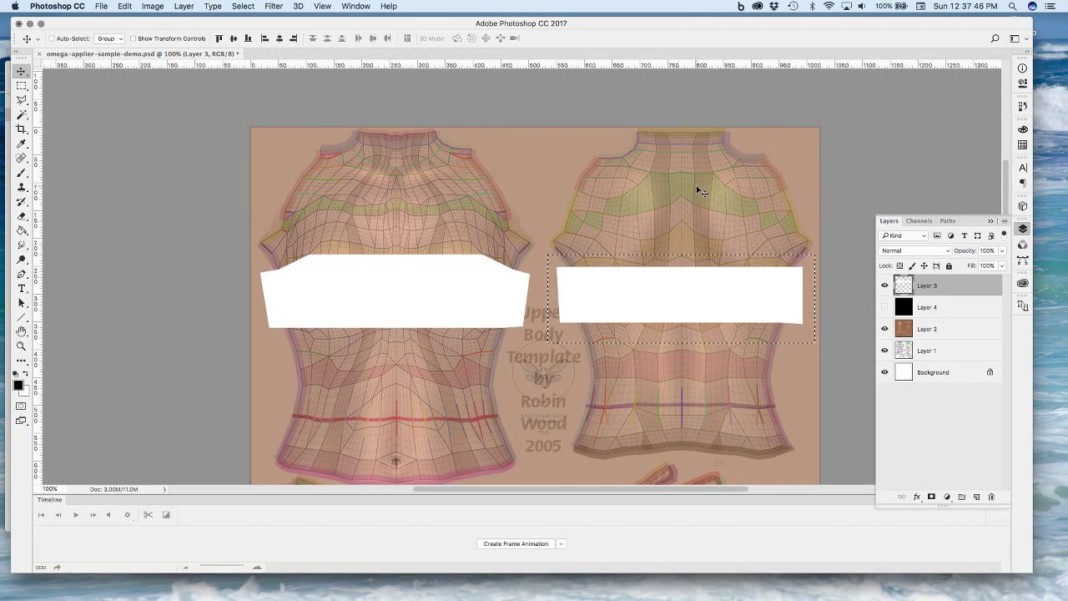
key(super+d)
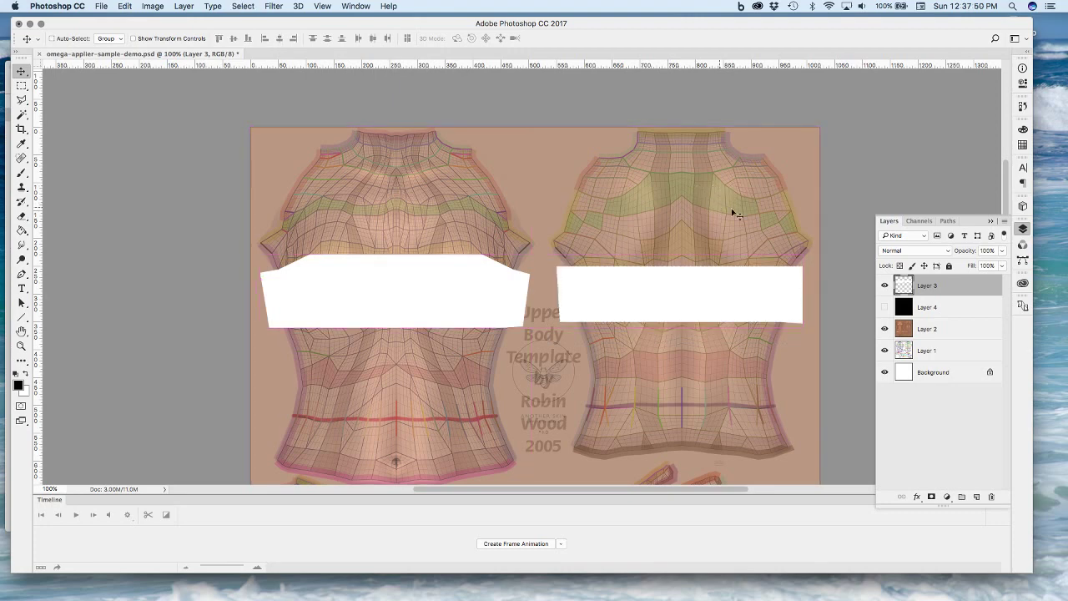
click(884, 308)
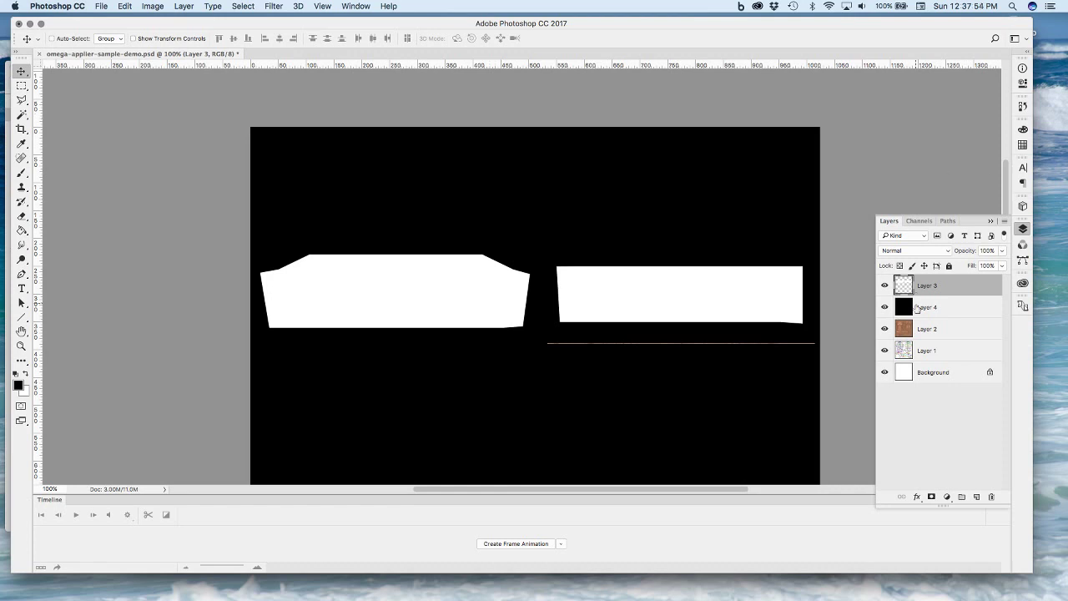
click(917, 309)
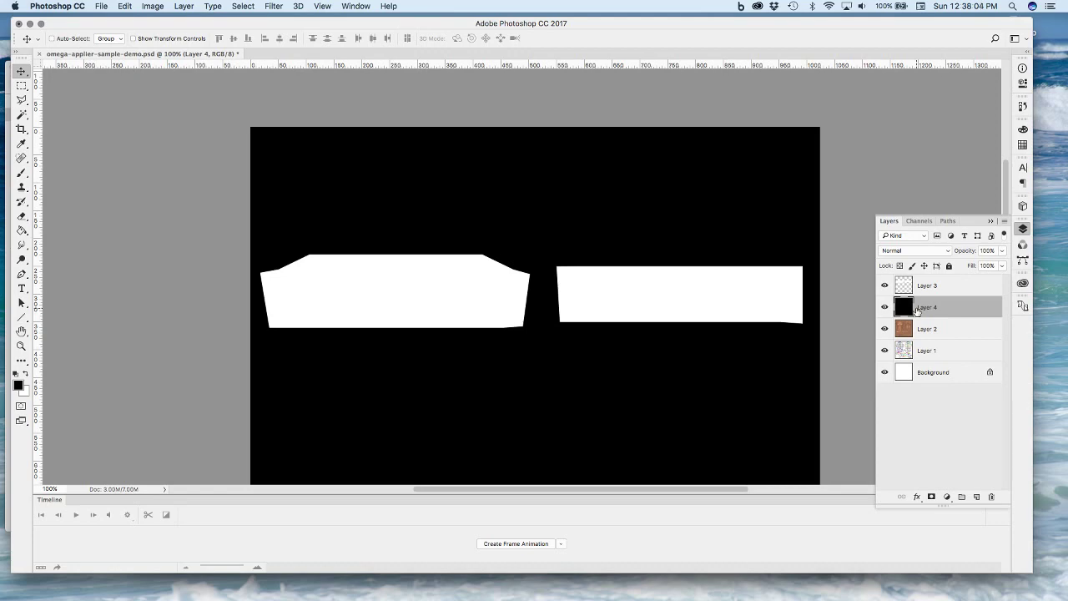
Save the PSD and export a 24 bits/pixel Targa copy over omega-applier-sample-demo.tga in the ! To upload folder
key(super+s)
key(super+shift+s)
click(526, 106)
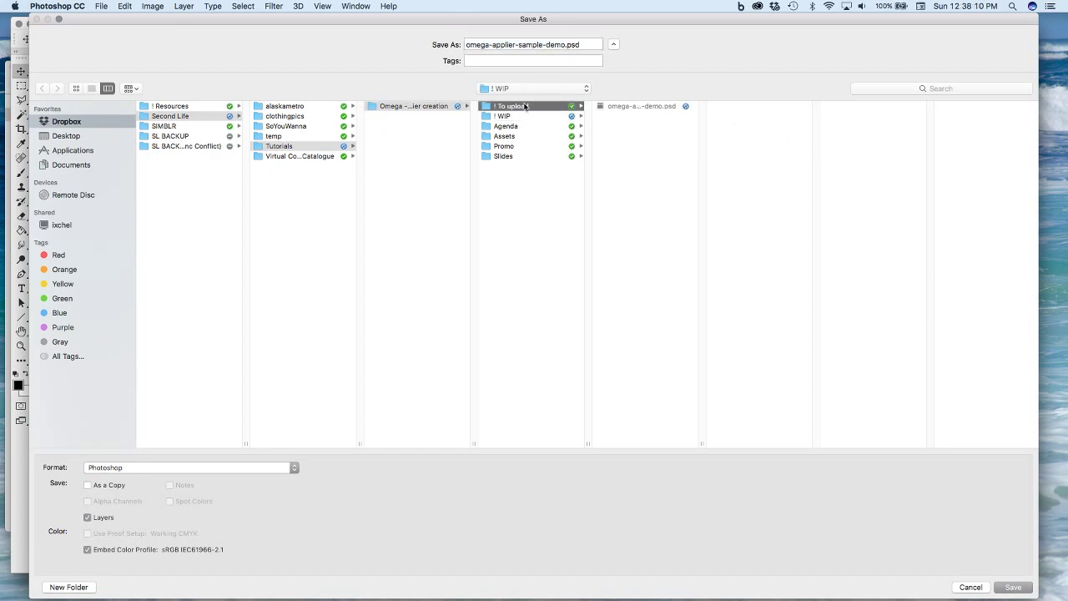
click(632, 106)
click(221, 466)
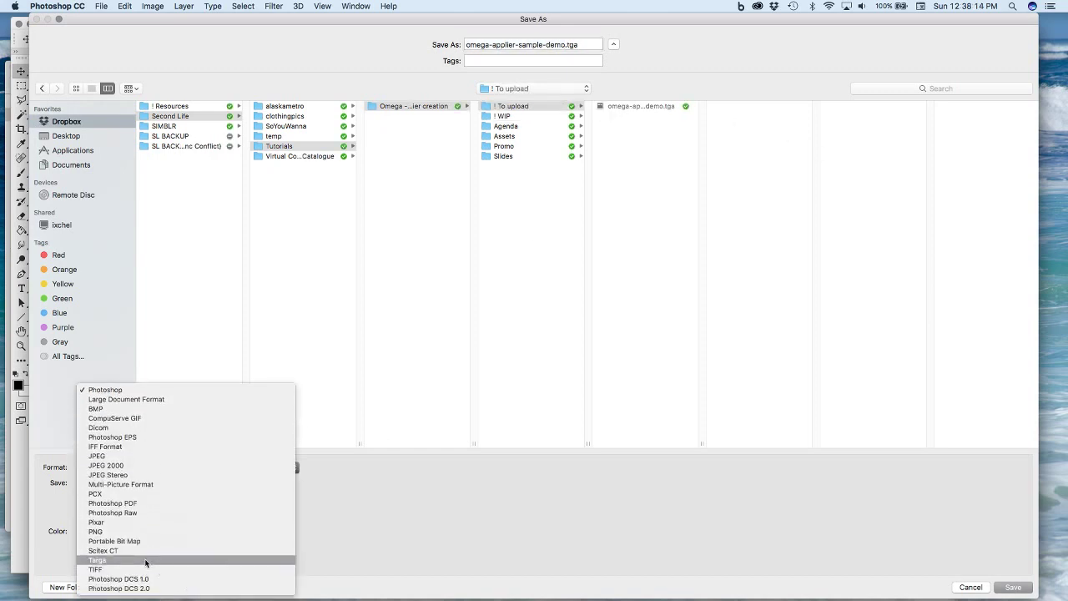
click(145, 560)
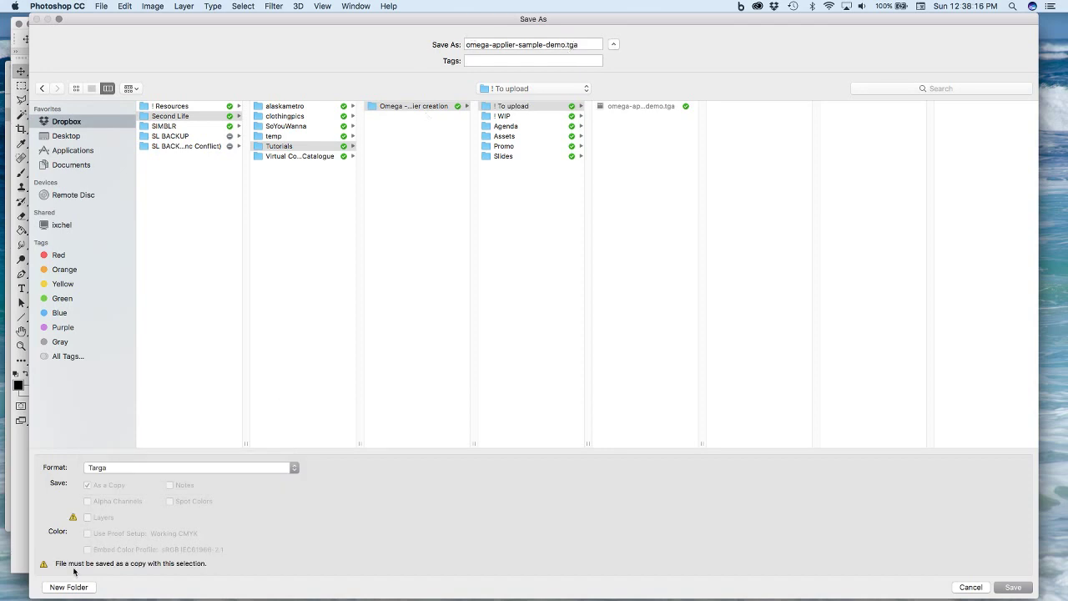
click(1023, 589)
click(611, 92)
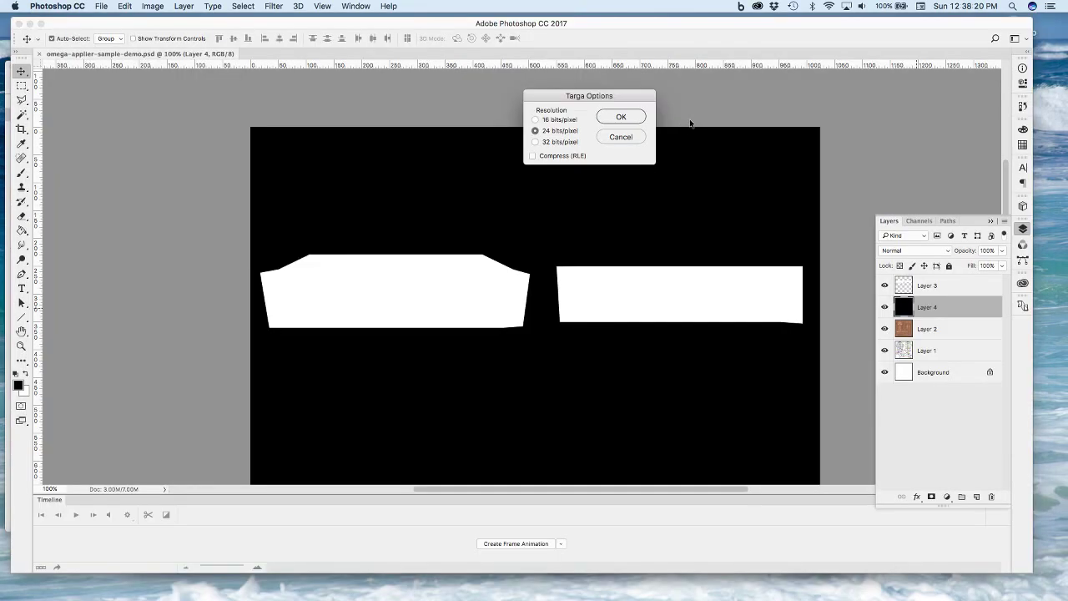
click(617, 117)
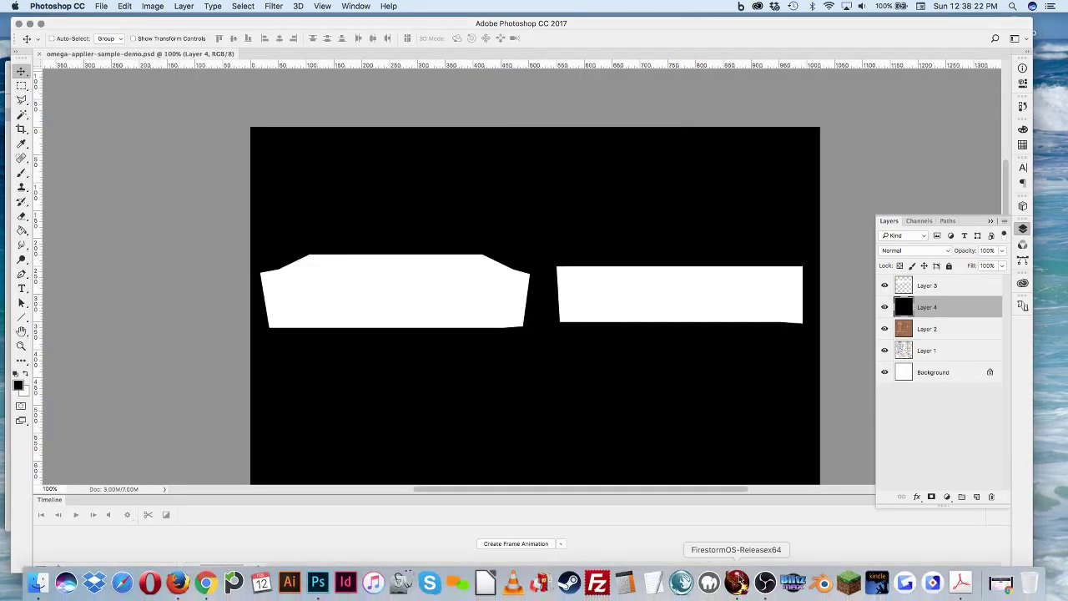
Switch to Firestorm and examine the updated white band's edges on the avatar from the side and the front
click(736, 583)
drag(510, 320, 426, 333)
drag(860, 262, 759, 280)
drag(493, 392, 502, 385)
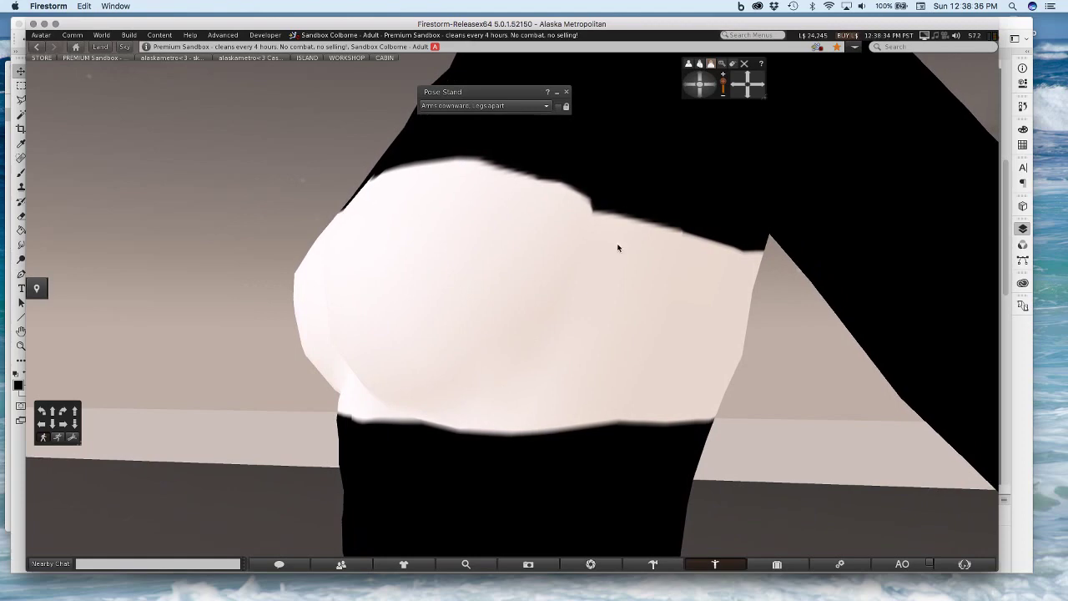
drag(667, 268, 522, 294)
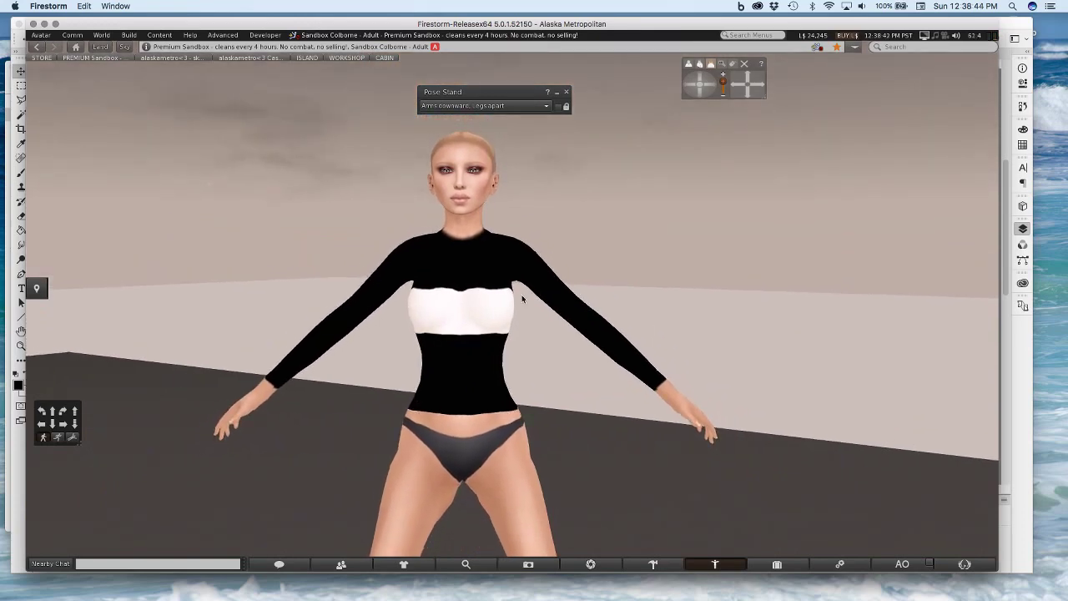
drag(518, 309, 529, 412)
scroll(501, 312, up, 5)
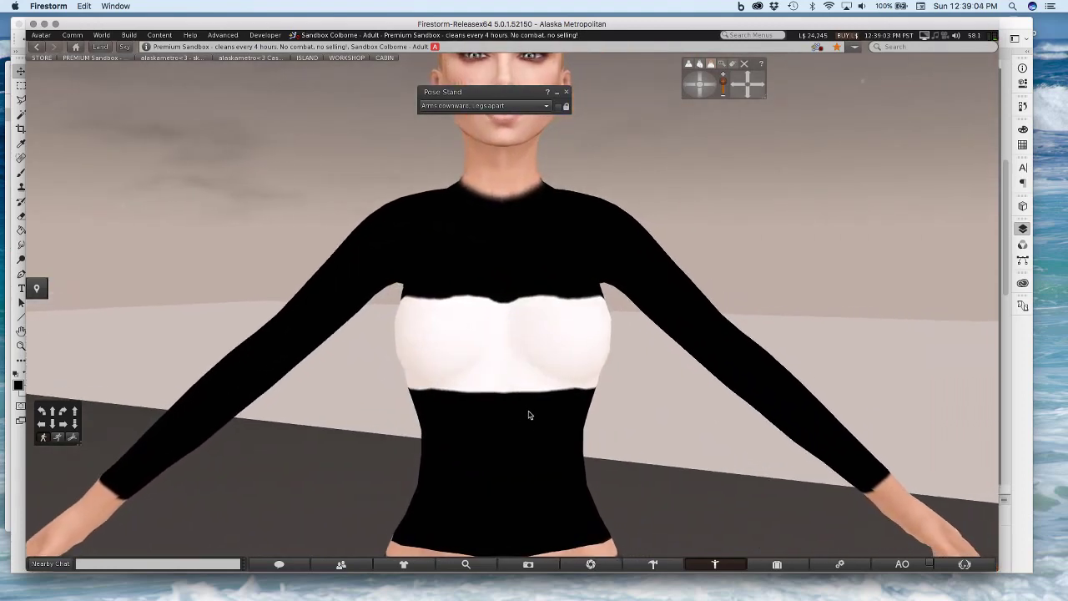
mouse_move(542, 588)
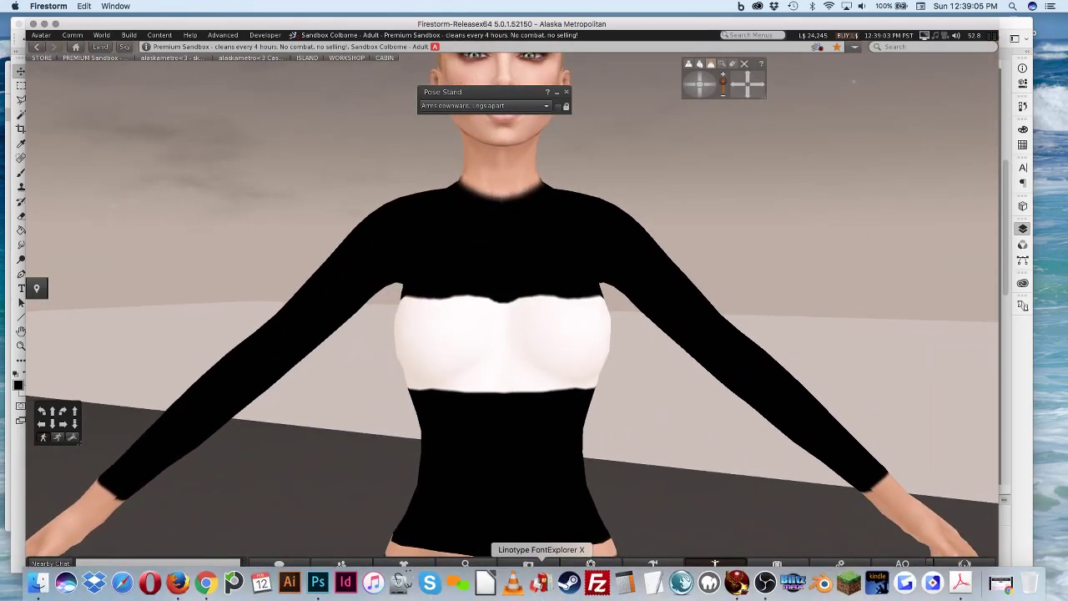
Switch to Photoshop, hide the black Layer 4 and set Layer 3's opacity to 71%
click(318, 584)
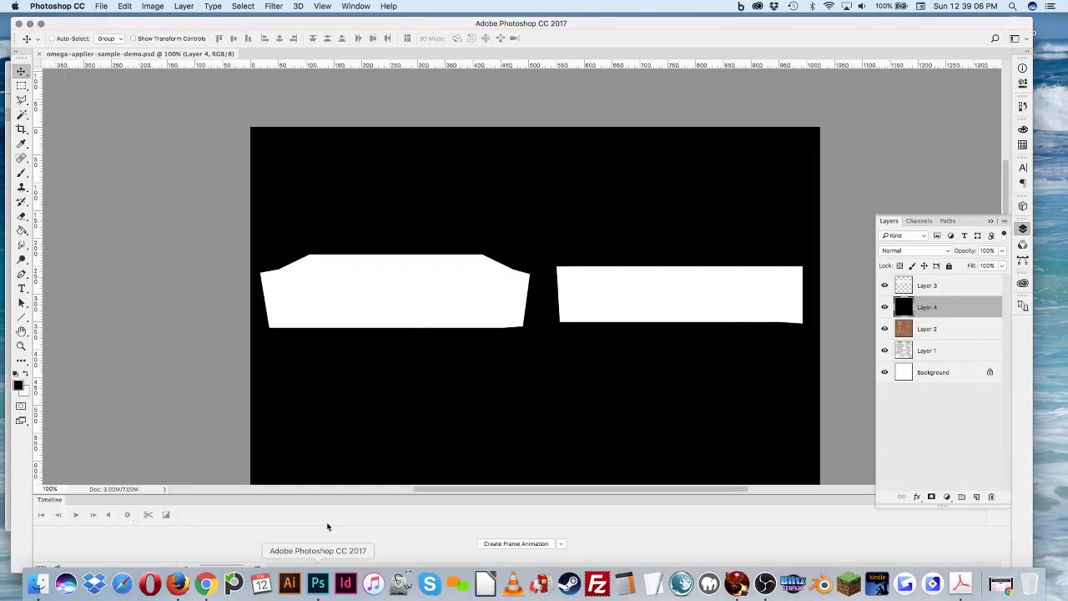
click(885, 307)
click(885, 308)
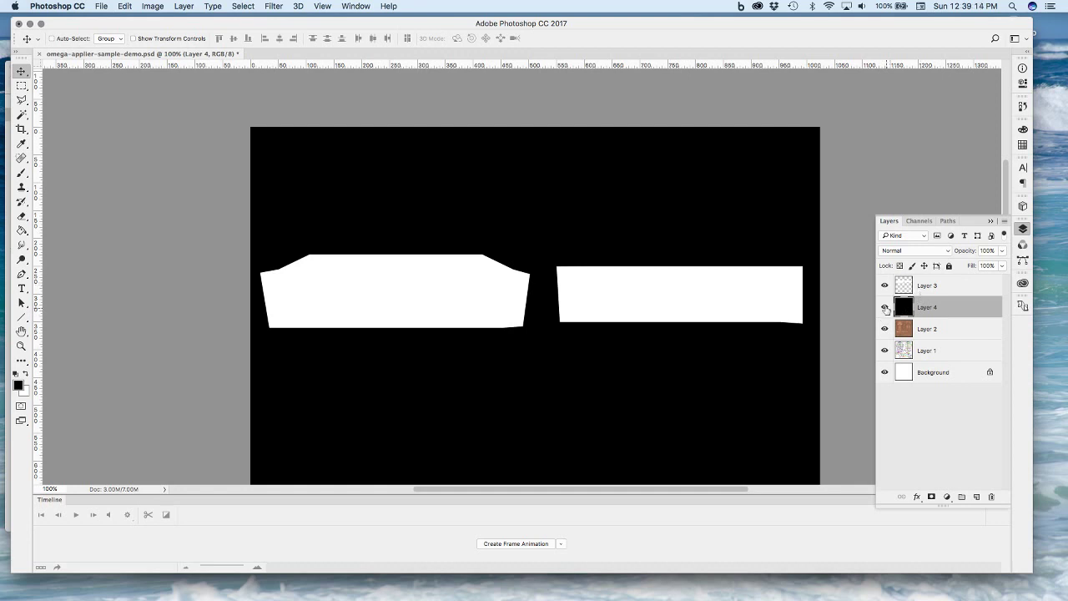
click(885, 308)
click(949, 284)
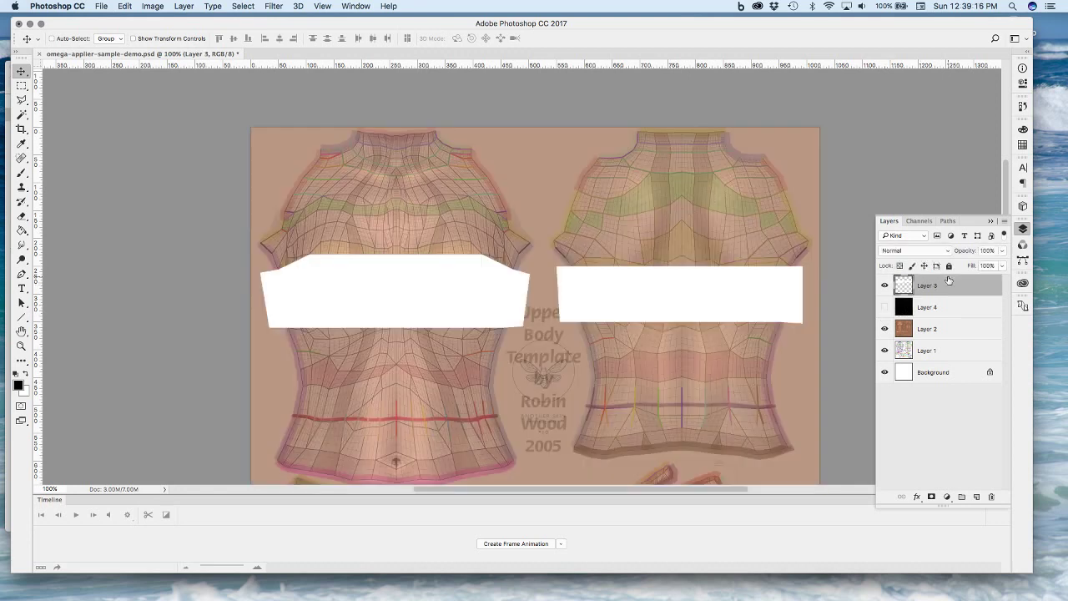
click(1002, 251)
drag(990, 268, 987, 268)
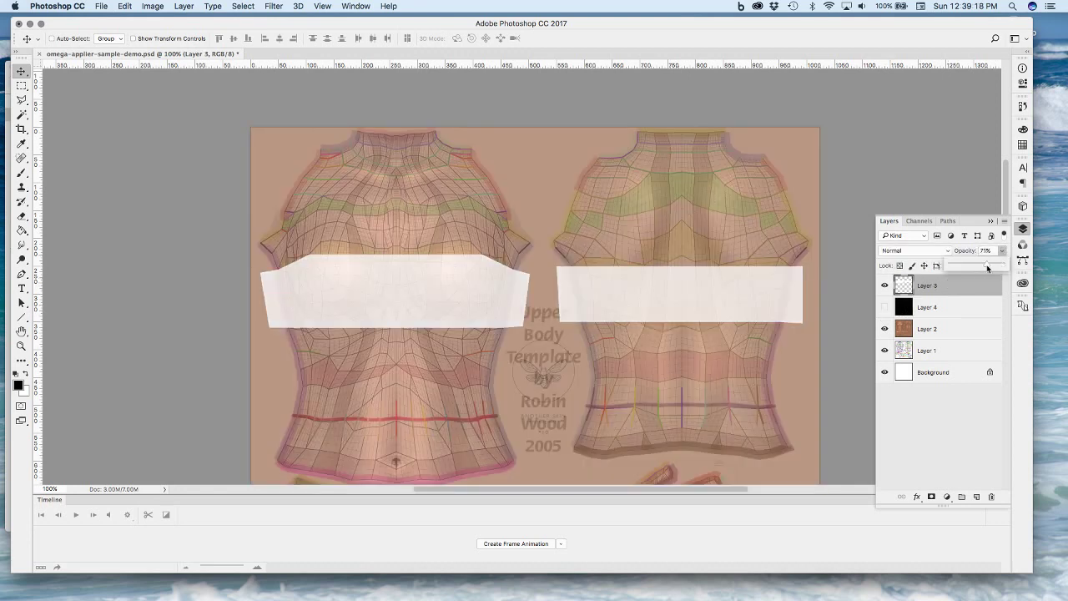
Set the brush to a hard 23 px tip, try a dab above the front band and undo it
key(z)
drag(249, 227, 432, 307)
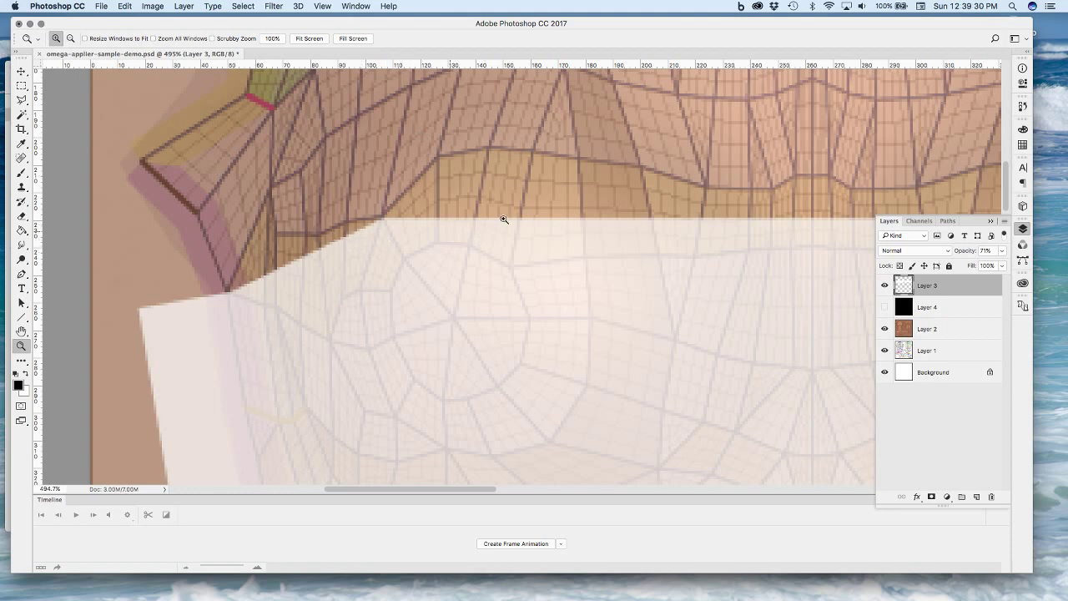
key(b)
right_click(475, 152)
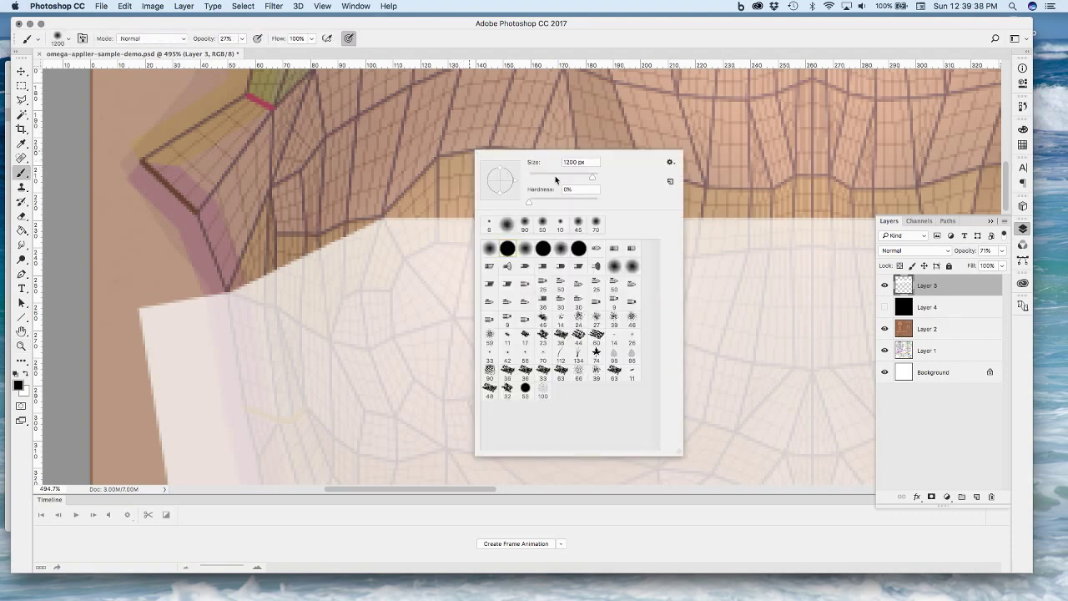
mouse_move(592, 178)
mouse_down()
mouse_move(545, 182)
mouse_move(739, 184)
mouse_up()
drag(544, 177, 534, 178)
text(1200)
key(Return)
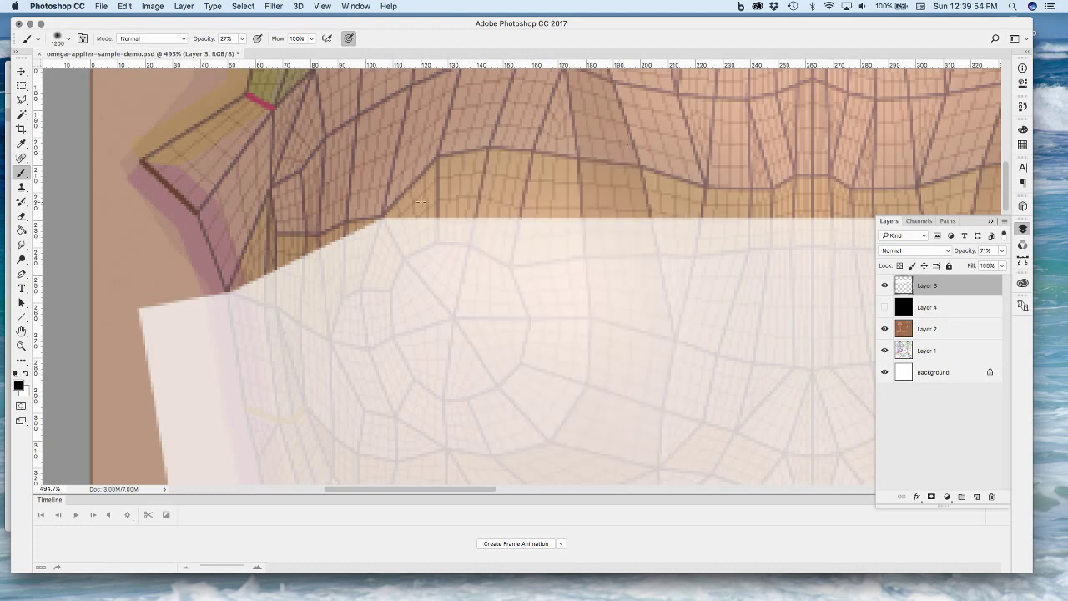
right_click(421, 200)
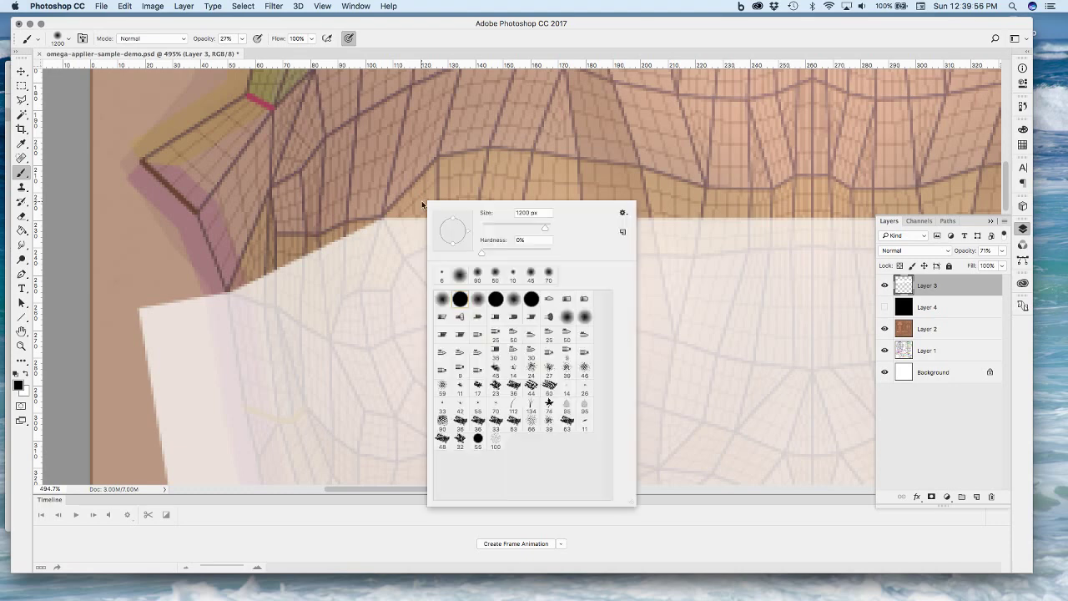
mouse_move(551, 250)
mouse_down()
mouse_move(532, 253)
mouse_move(562, 256)
mouse_move(542, 228)
mouse_move(487, 232)
mouse_up()
click(475, 156)
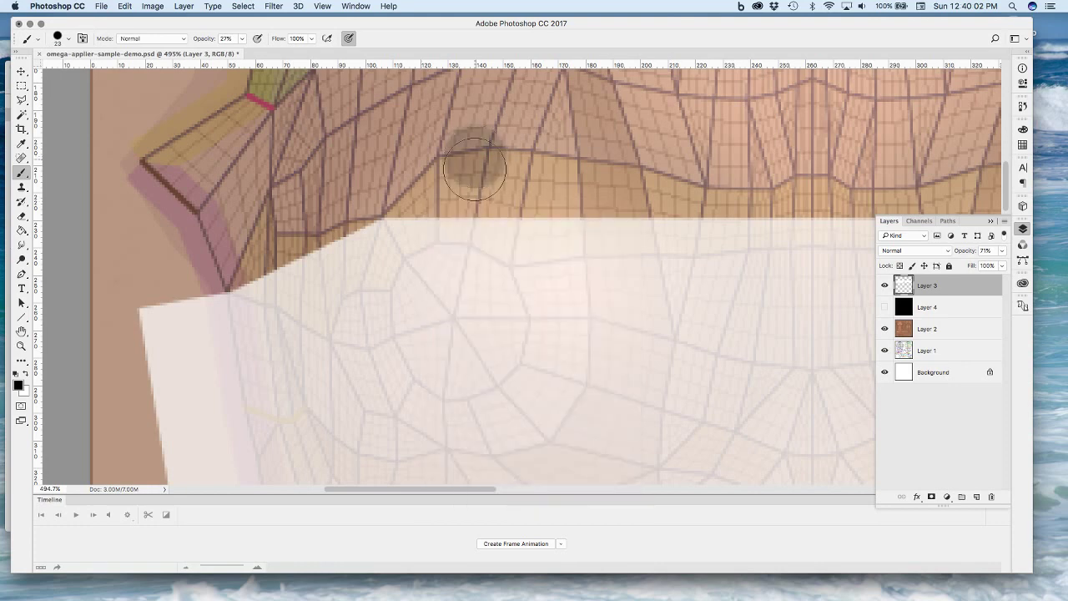
key(super+z)
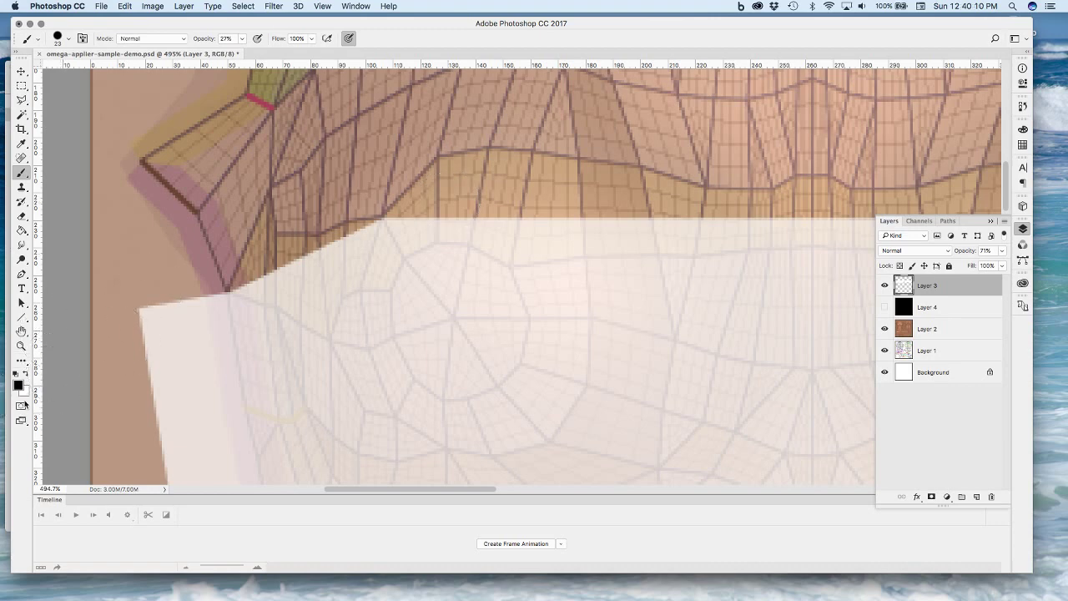
Paint a raised curve on the front band's upper edge over the left breast with a smaller white brush at 100% opacity
key(x)
key(x)
key(x)
key(x)
key(bracketleft)
key(bracketleft)
key(bracketleft)
key(bracketleft)
click(395, 230)
drag(394, 230, 406, 229)
key(x)
mouse_move(242, 39)
mouse_down()
mouse_move(246, 55)
mouse_move(393, 24)
mouse_move(404, 36)
mouse_up()
mouse_move(392, 232)
mouse_down()
mouse_move(468, 220)
mouse_move(635, 231)
mouse_up()
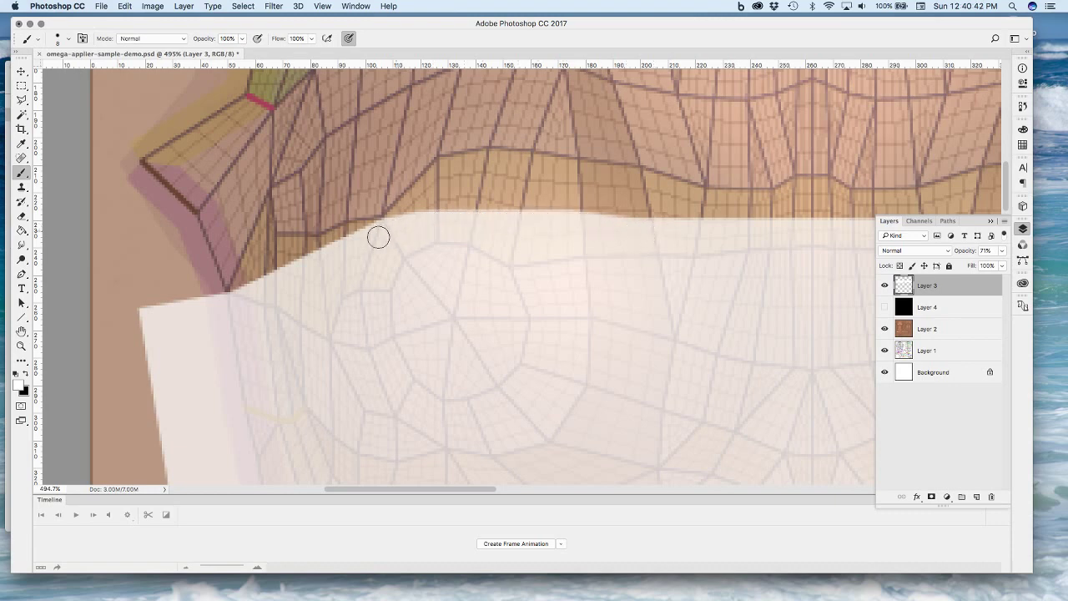
drag(429, 221, 668, 227)
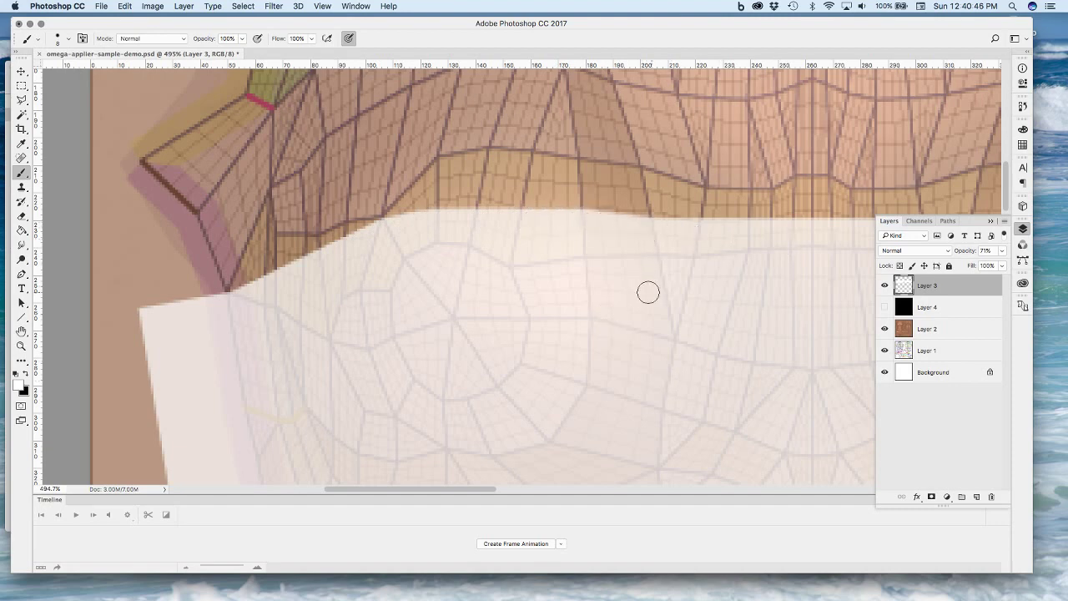
Smooth the left shoulder of the front band's upper edge with a 10 px eraser at 100% hardness
key(e)
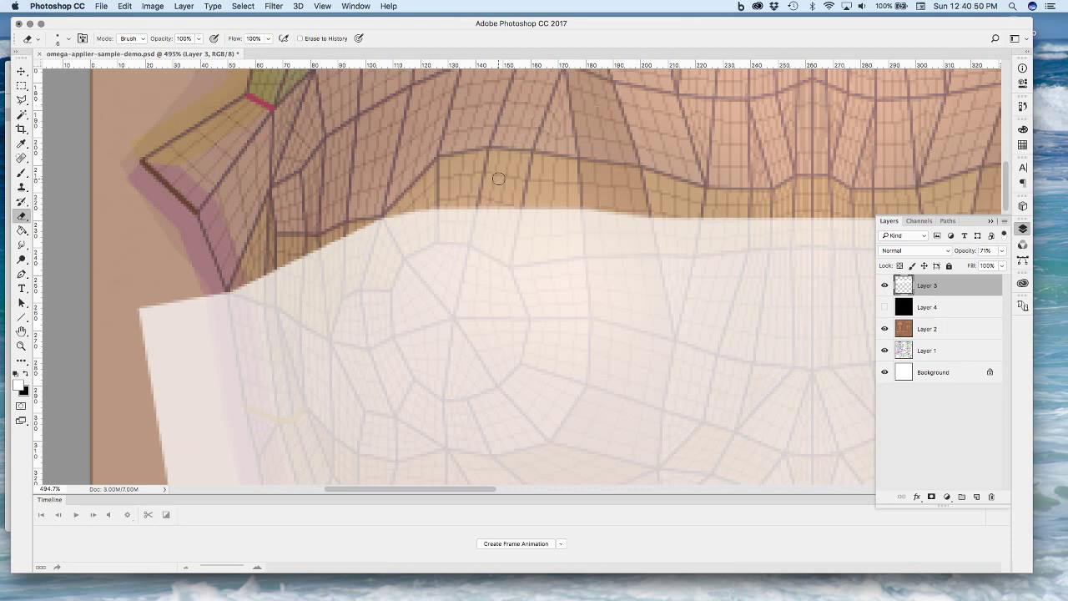
right_click(469, 141)
drag(526, 192, 644, 195)
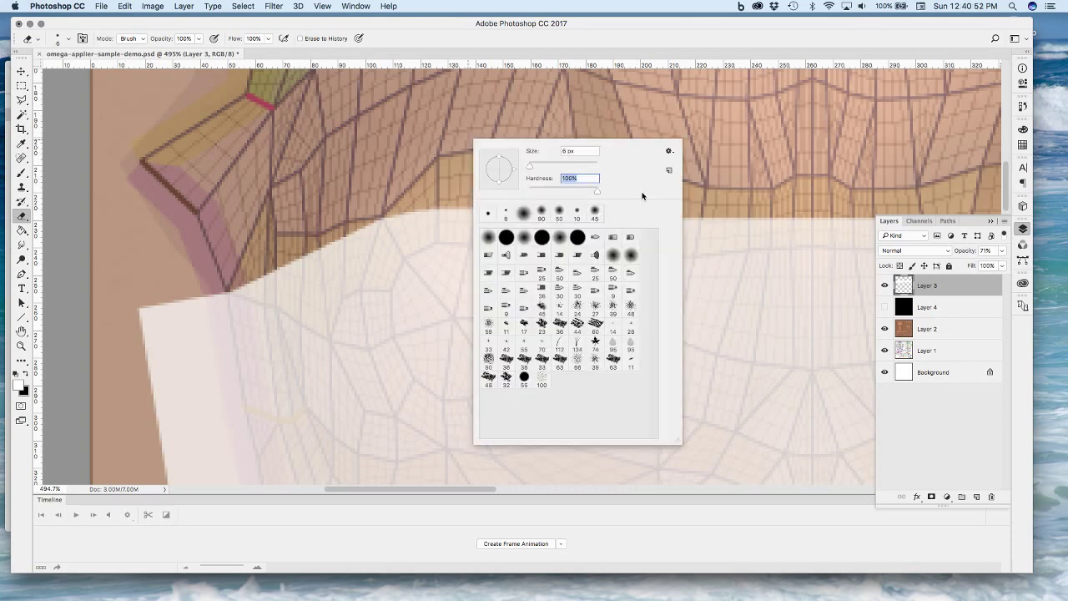
click(569, 29)
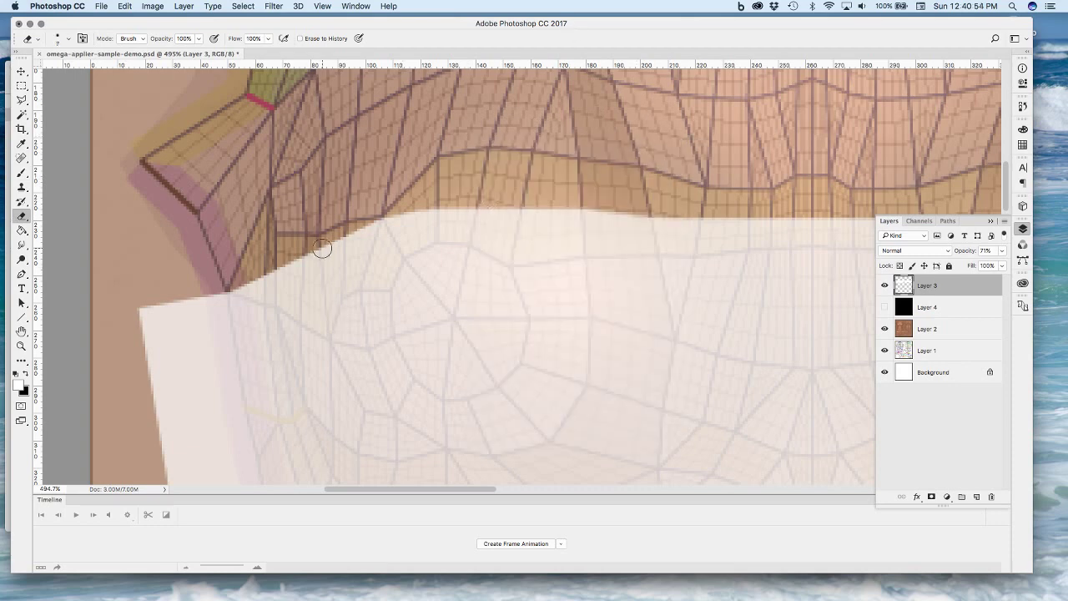
mouse_move(282, 249)
mouse_down()
mouse_move(418, 202)
mouse_move(518, 185)
mouse_up()
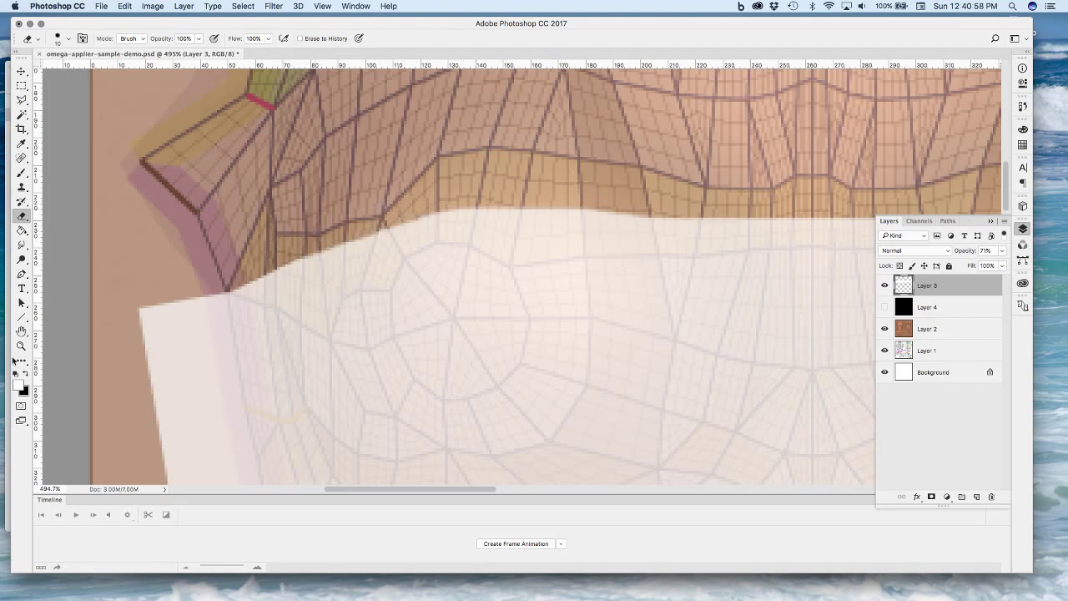
Paint a matching white curve on the front band's upper edge over the right breast
double_click(22, 345)
drag(477, 238, 701, 333)
key(b)
drag(245, 209, 409, 222)
drag(528, 493, 567, 489)
mouse_move(651, 217)
mouse_down()
mouse_move(581, 208)
mouse_move(454, 219)
mouse_move(635, 214)
mouse_move(616, 191)
mouse_move(708, 213)
mouse_move(603, 188)
mouse_move(502, 189)
mouse_up()
key(e)
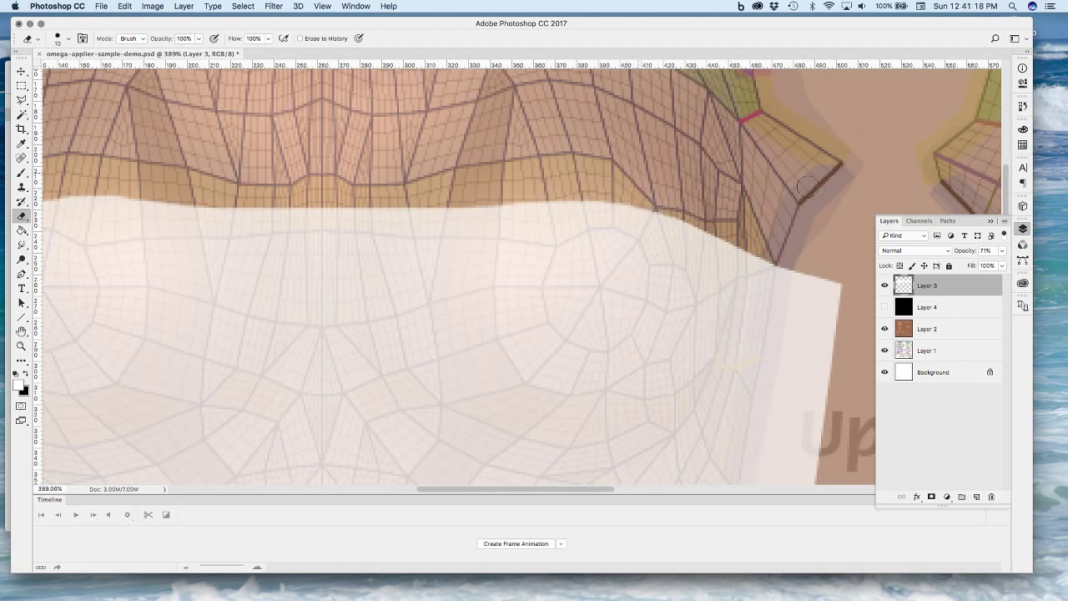
Show the black Layer 4 beneath the band and smooth the front band's upper edge inside the left peak and over the right peak with the white brush
click(884, 308)
click(885, 307)
click(885, 308)
double_click(21, 346)
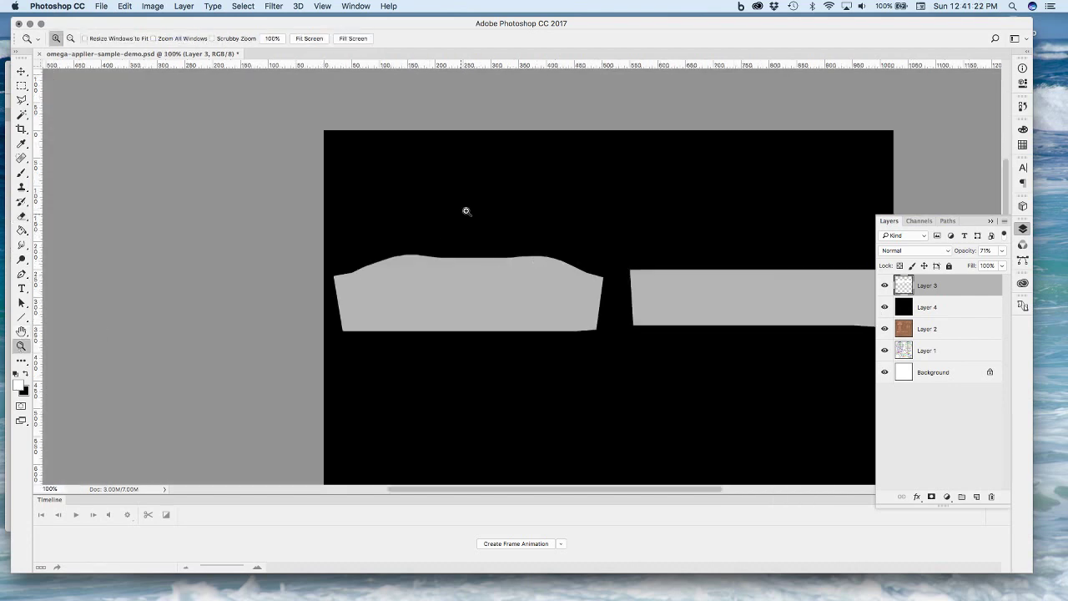
drag(325, 211, 624, 352)
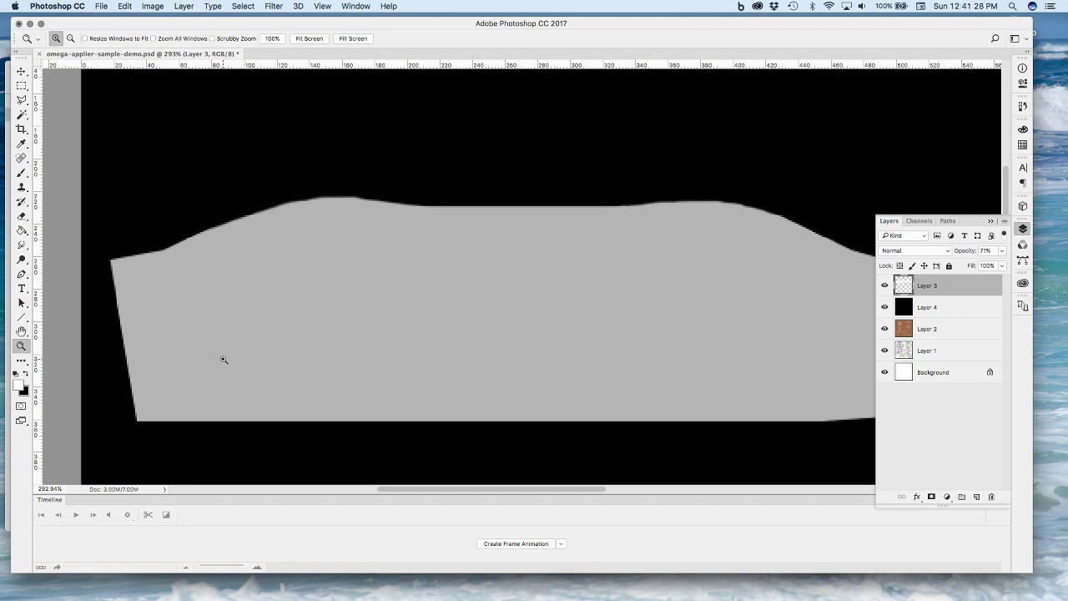
key(b)
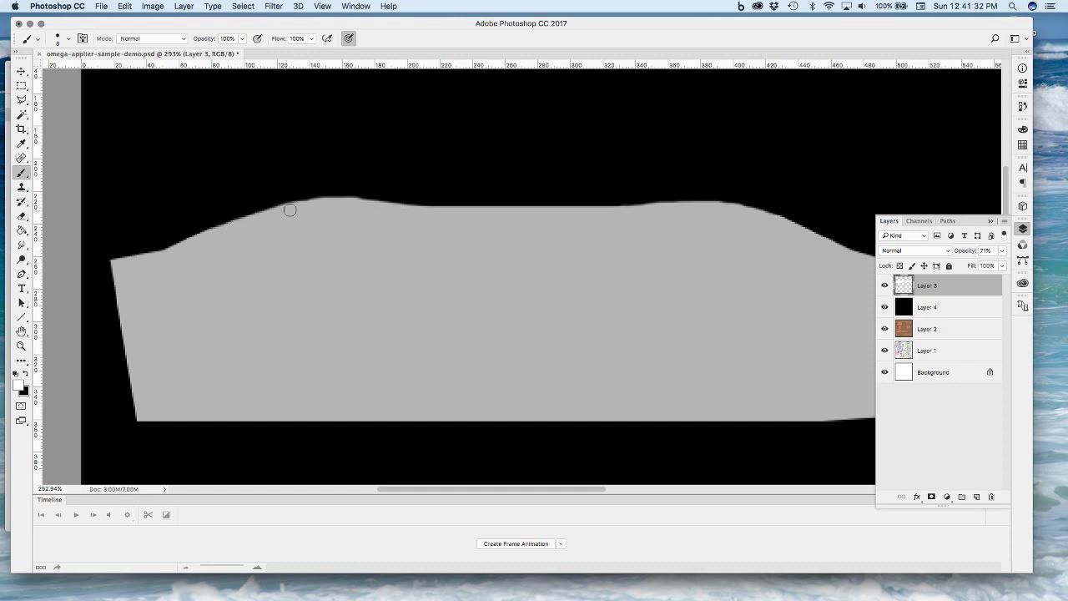
drag(319, 202, 490, 215)
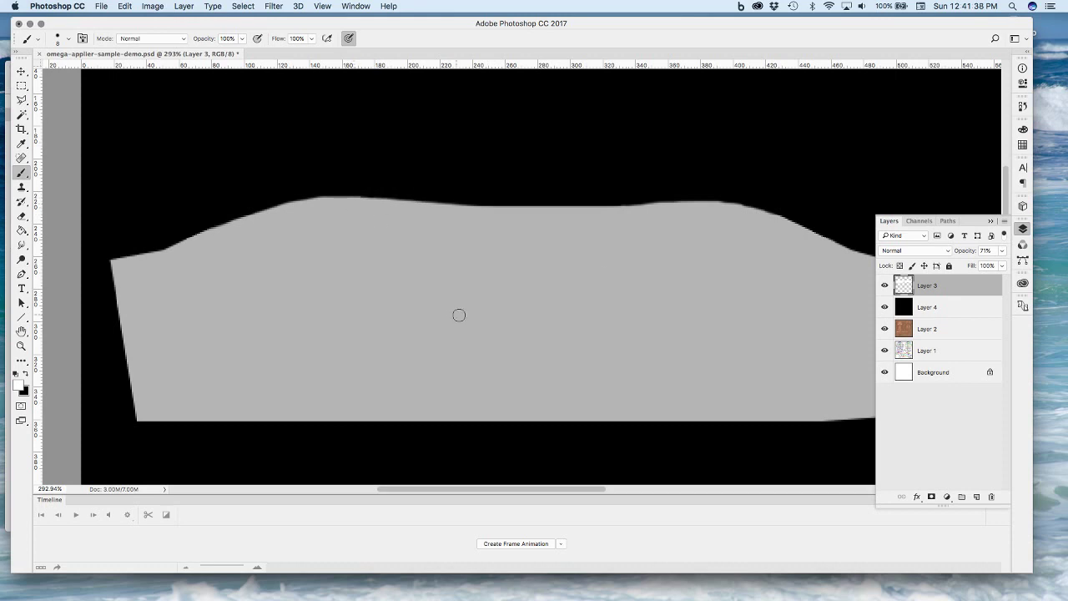
mouse_move(668, 209)
mouse_down()
mouse_move(761, 212)
mouse_move(806, 231)
mouse_up()
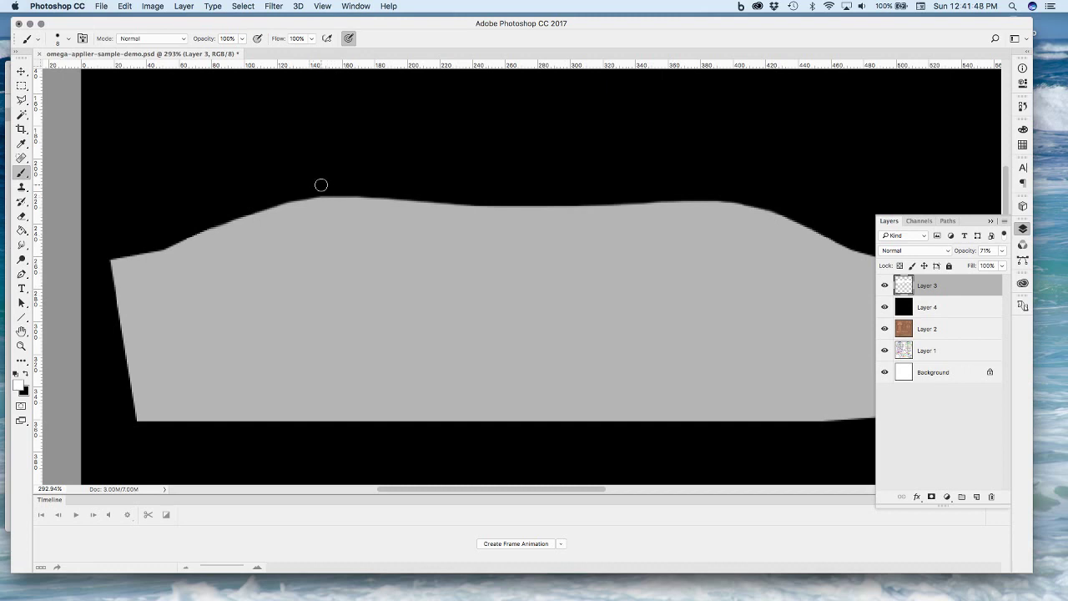
Erase the corner on the left peak of the front band's upper edge with the 10 px eraser to round it
key(e)
drag(335, 189, 268, 198)
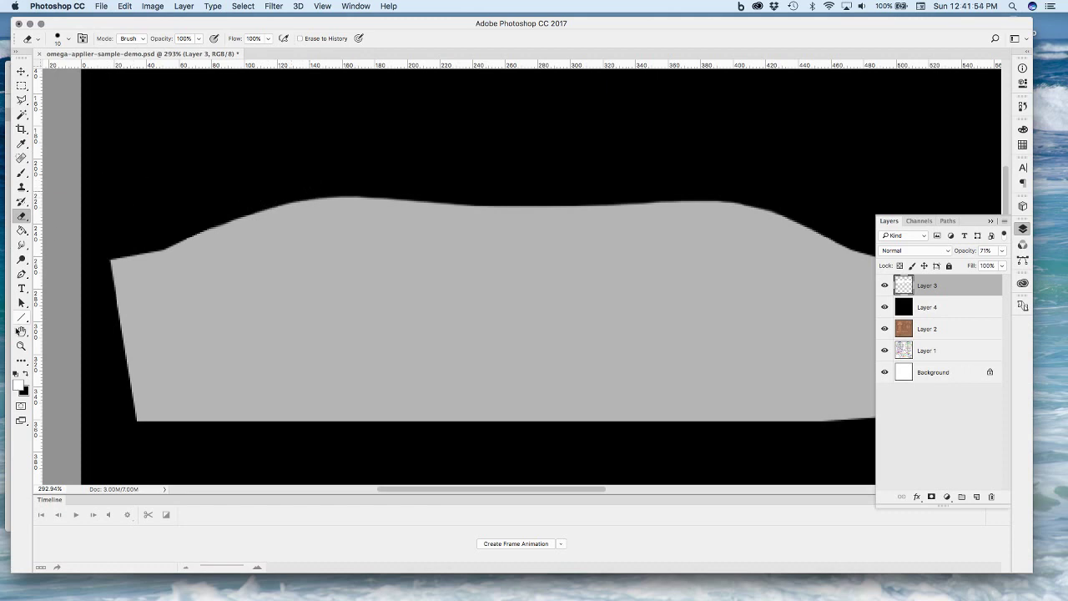
double_click(22, 345)
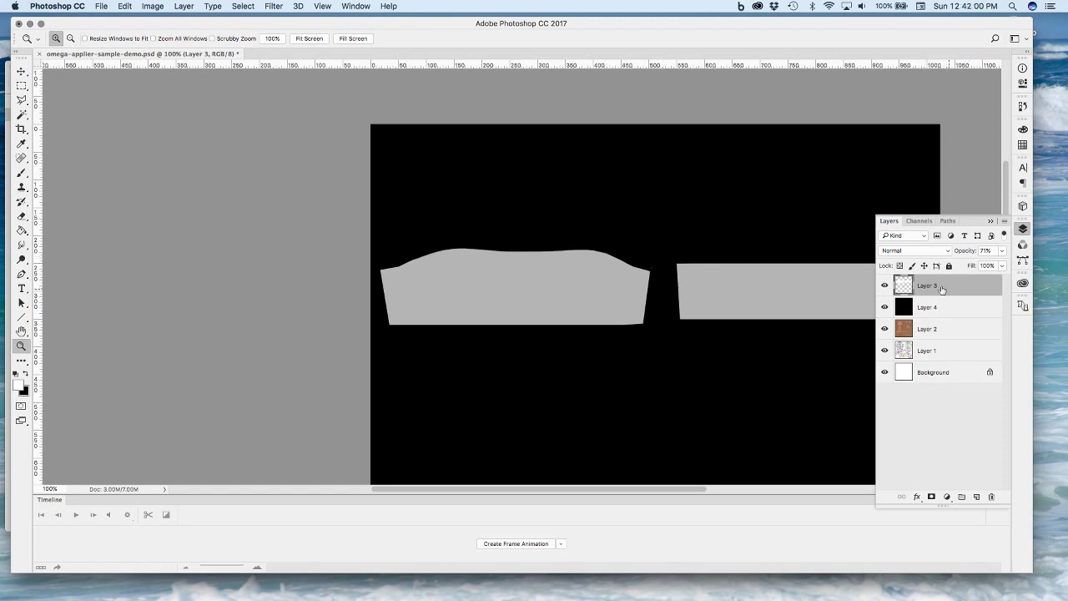
Compare the band with black Layer 4 hidden and shown, leave it visible, and set Layer 3's opacity to 100%
click(1001, 251)
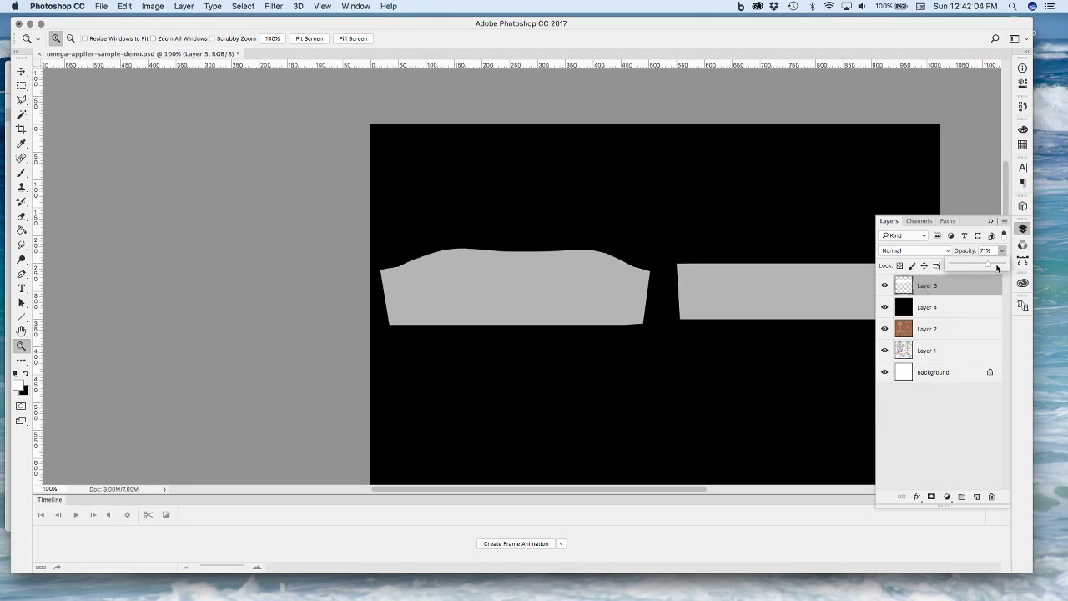
click(885, 307)
click(885, 308)
click(884, 307)
click(885, 308)
click(884, 308)
click(884, 308)
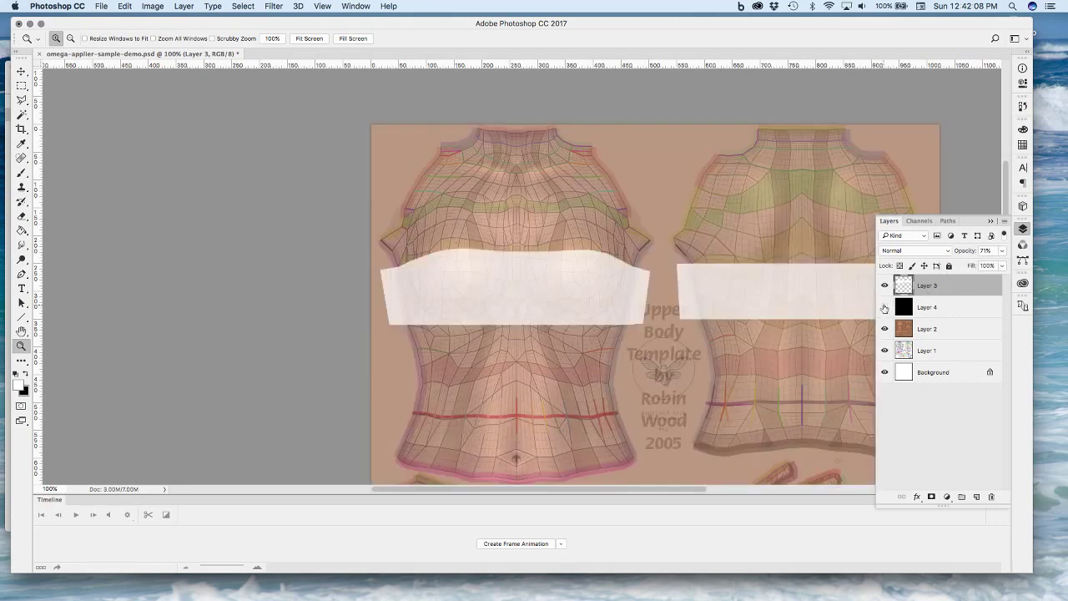
click(885, 308)
click(1003, 252)
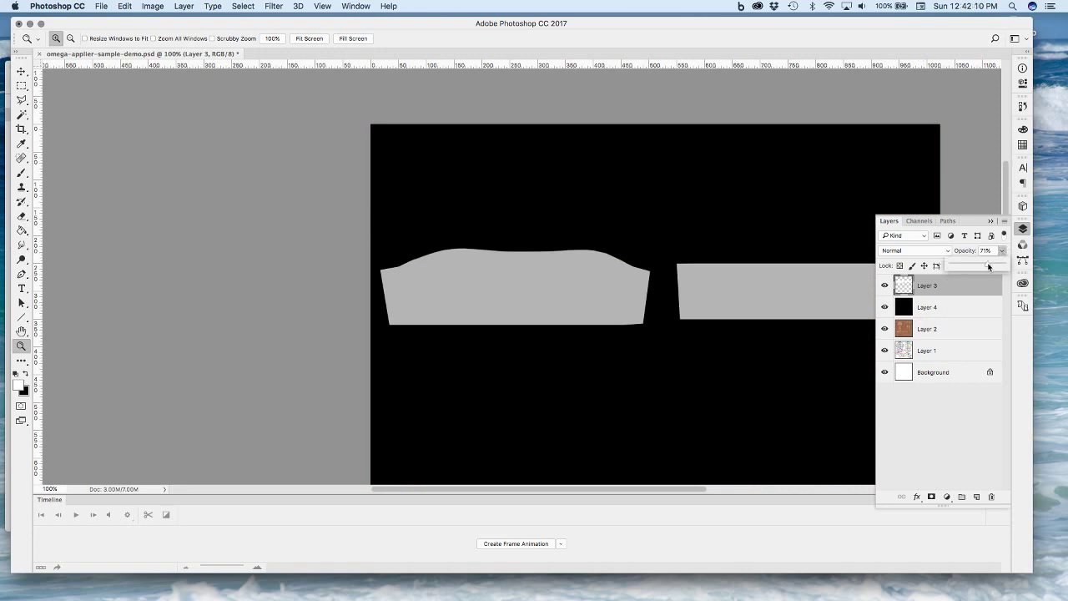
drag(990, 266, 1033, 267)
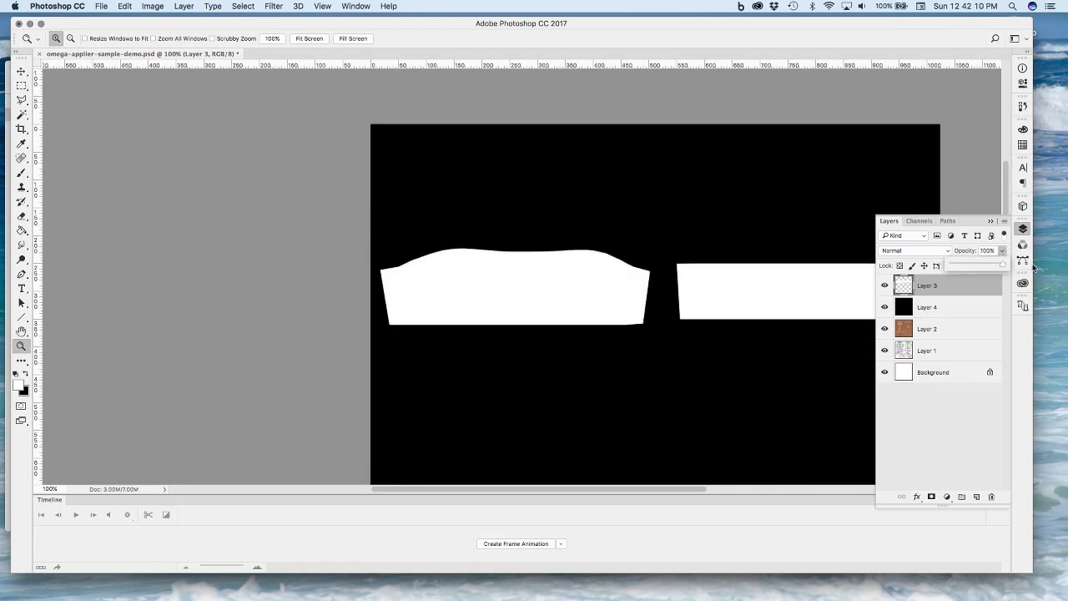
click(557, 205)
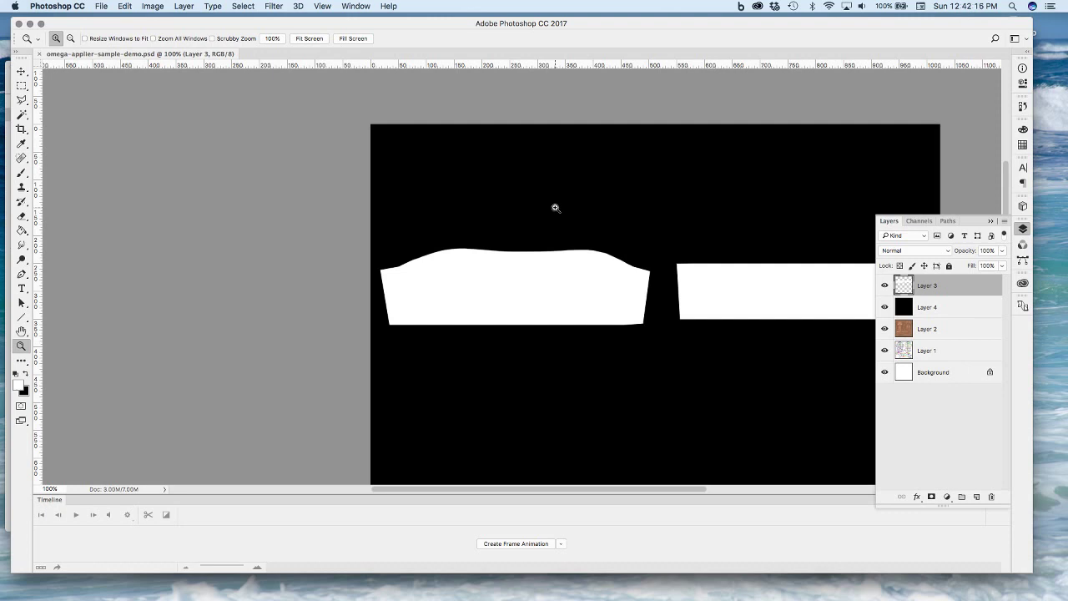
Start saving a copy as omega-applier-sample-demo.tga in Targa format in the "! To upload" folder
key(super+shift+s)
click(215, 469)
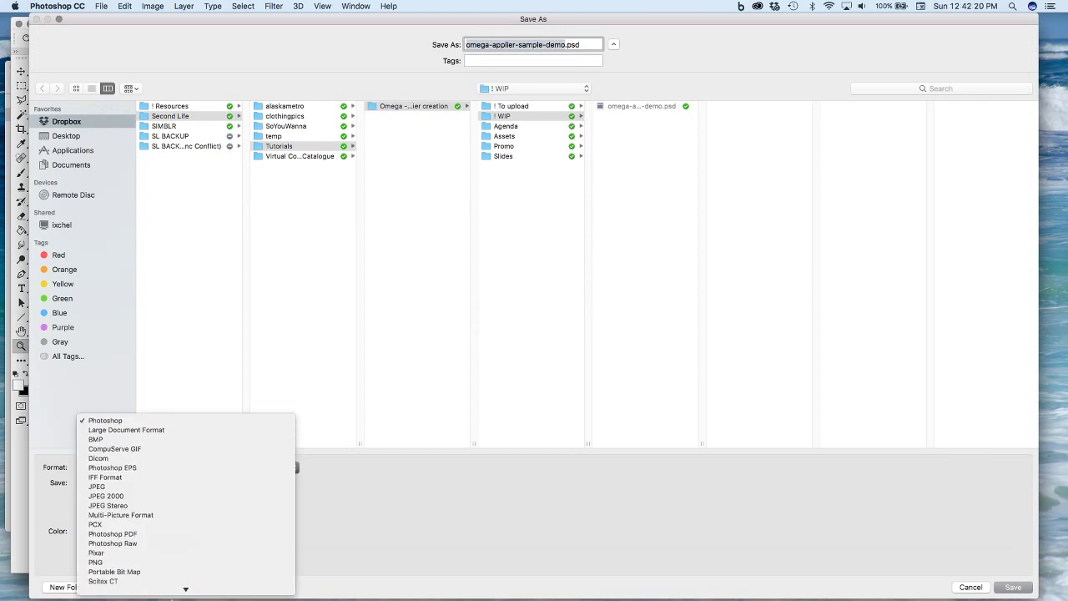
click(105, 563)
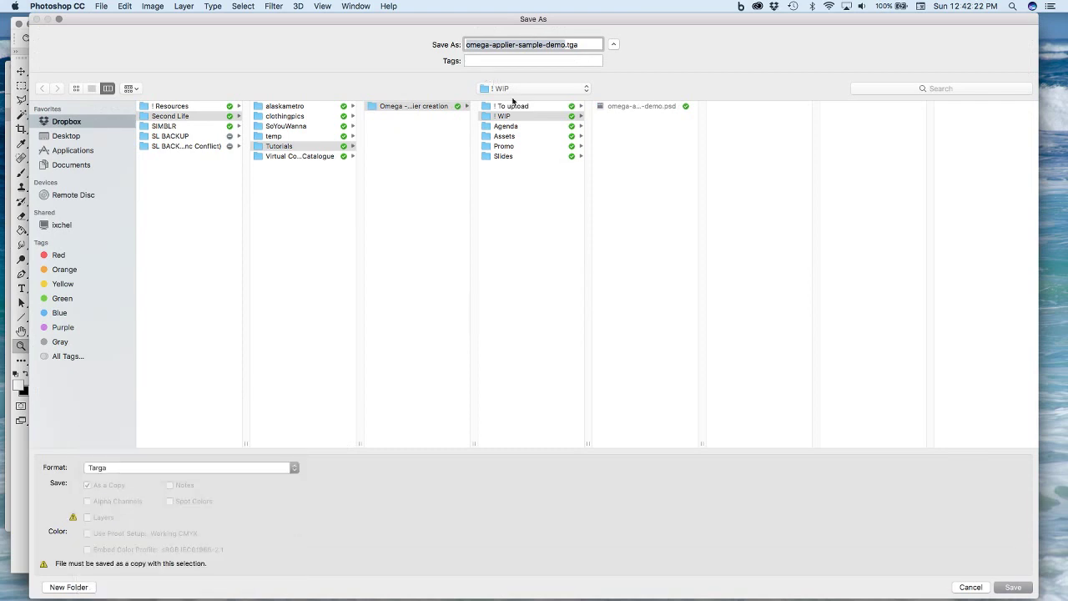
click(510, 106)
click(663, 107)
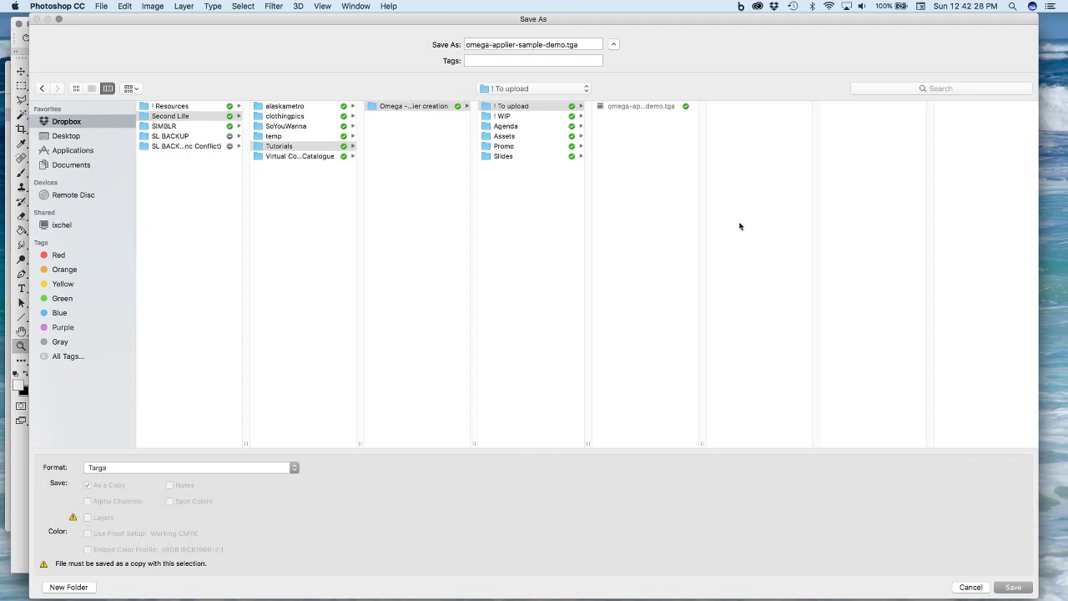
click(630, 112)
click(94, 469)
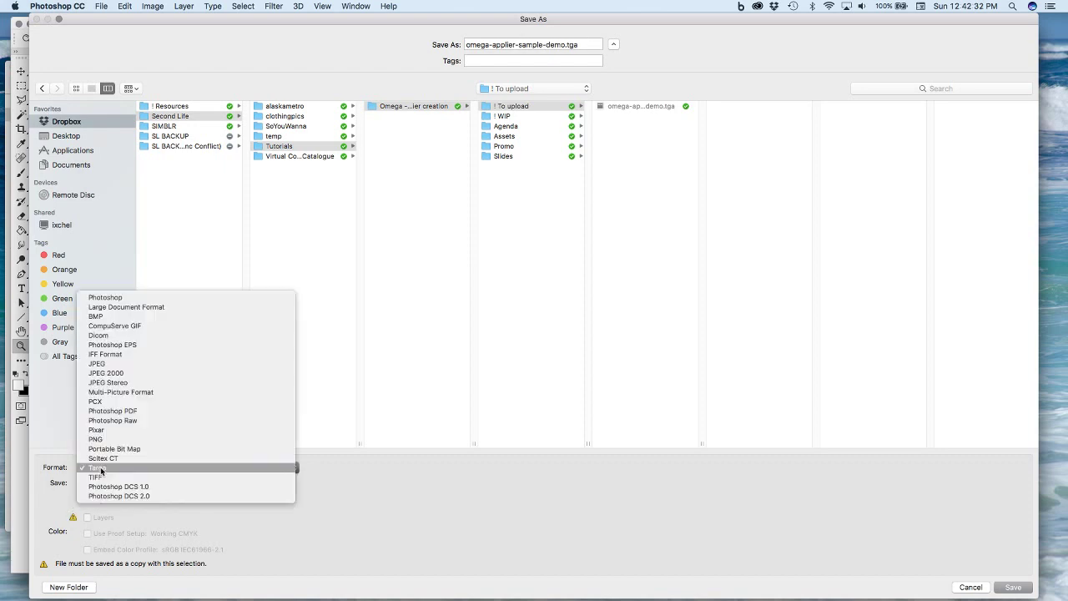
click(144, 477)
click(144, 469)
click(98, 458)
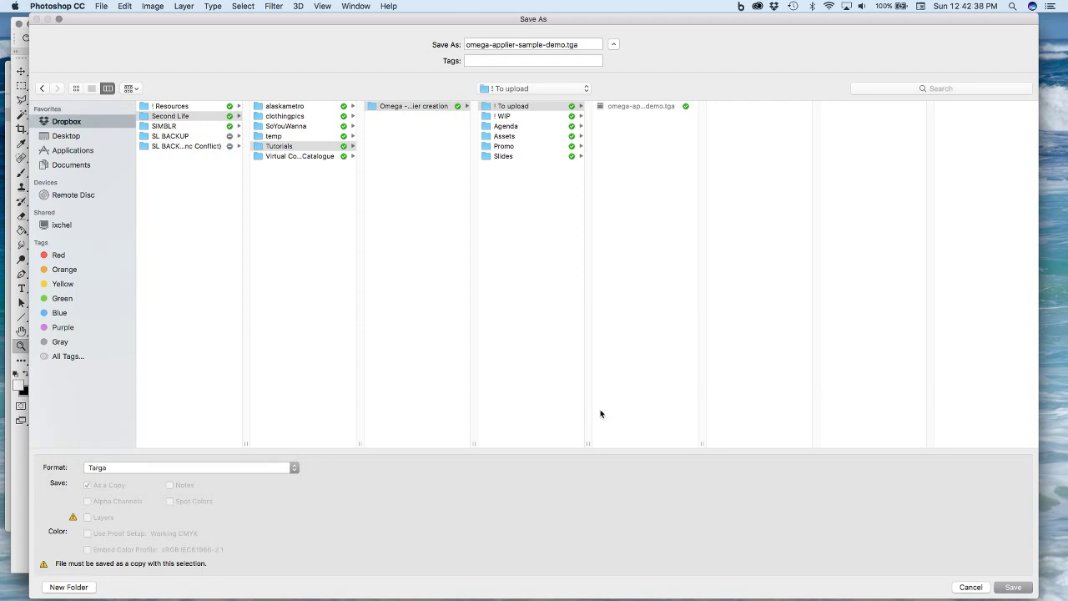
Save the Targa copy over the existing file with a resolution of 24 bits/pixel
click(1017, 587)
click(603, 96)
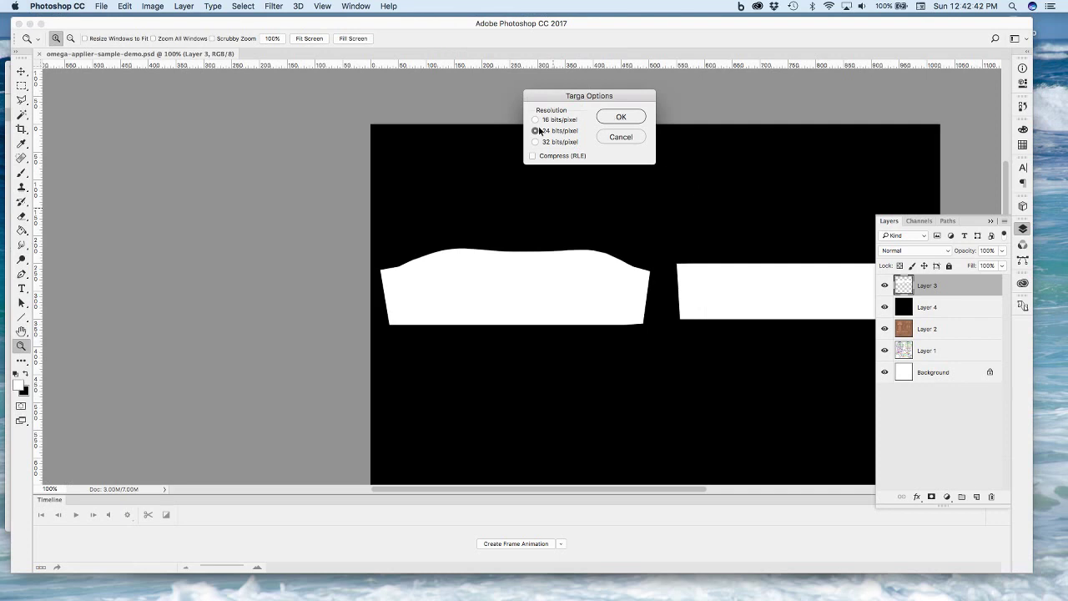
click(617, 118)
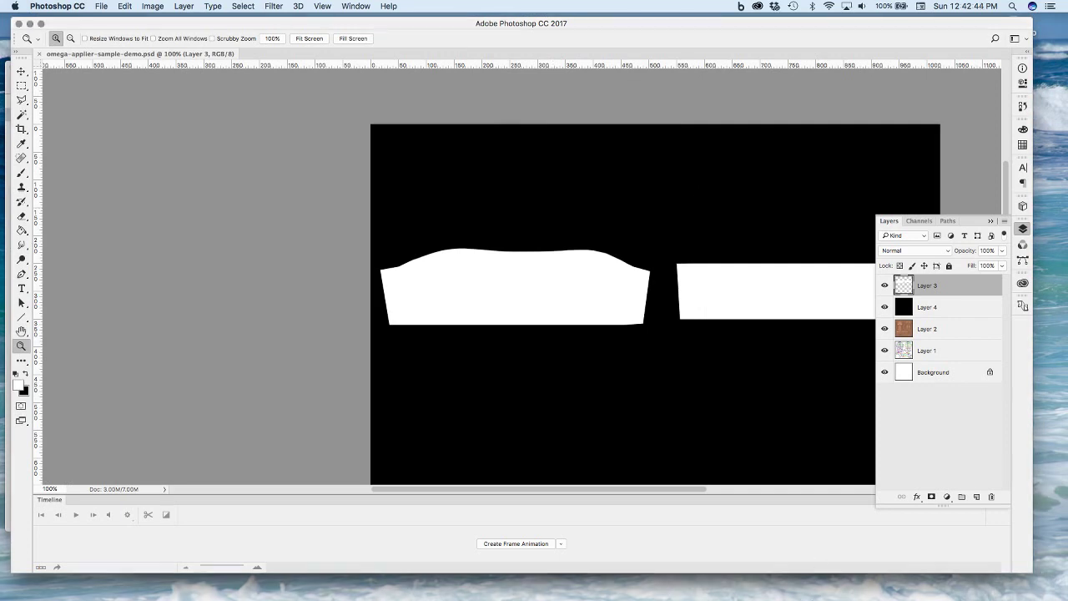
Switch to Firestorm, view the avatar's full upper body and open the worn Demo shirt in the LIVESTREAM inventory folder for editing
mouse_move(797, 597)
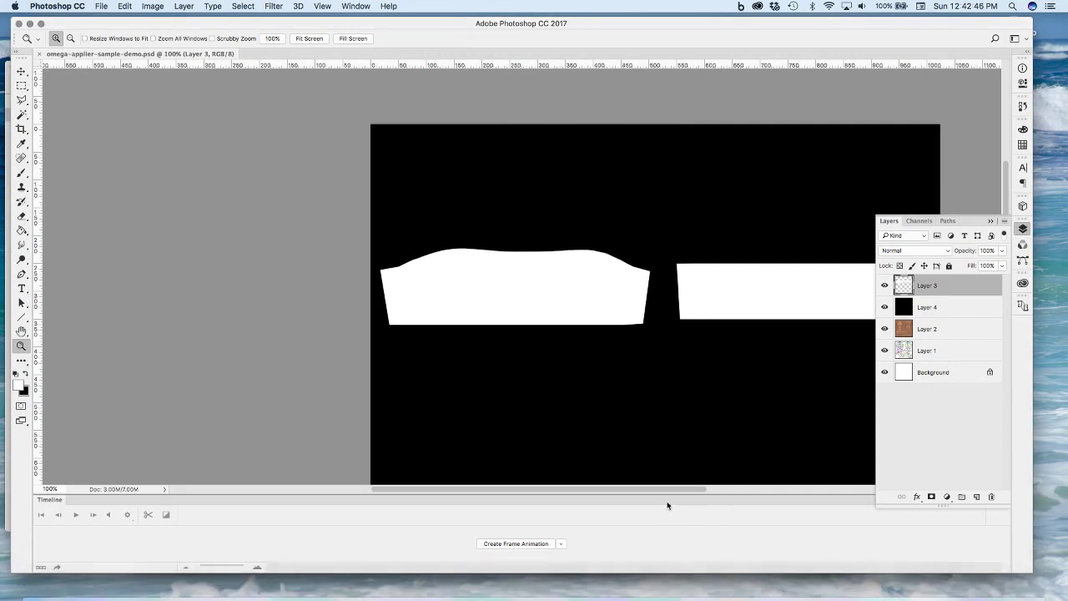
key(super+Tab)
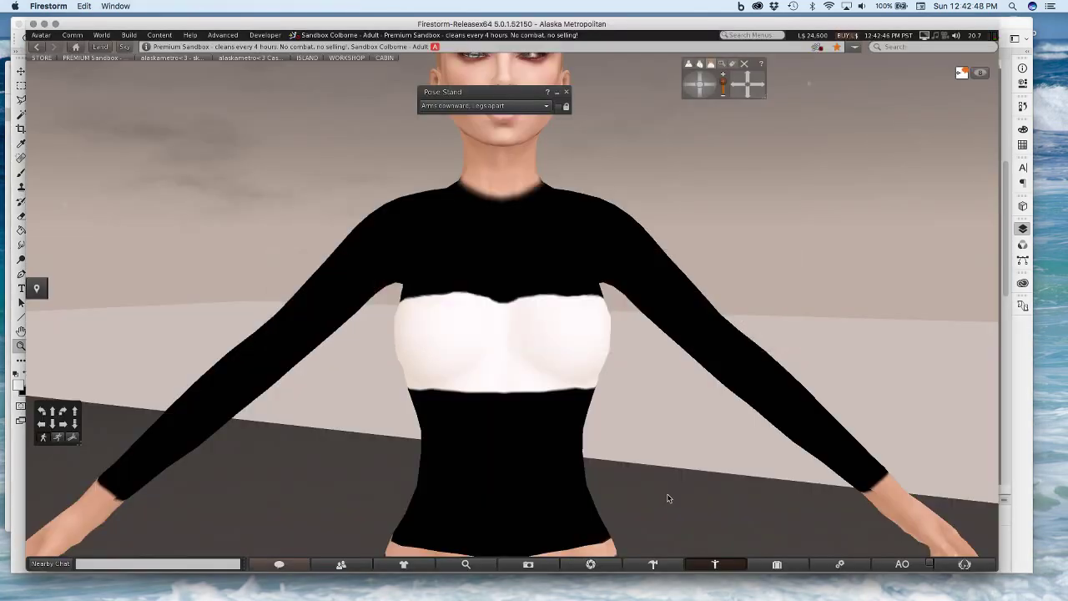
drag(502, 334, 421, 330)
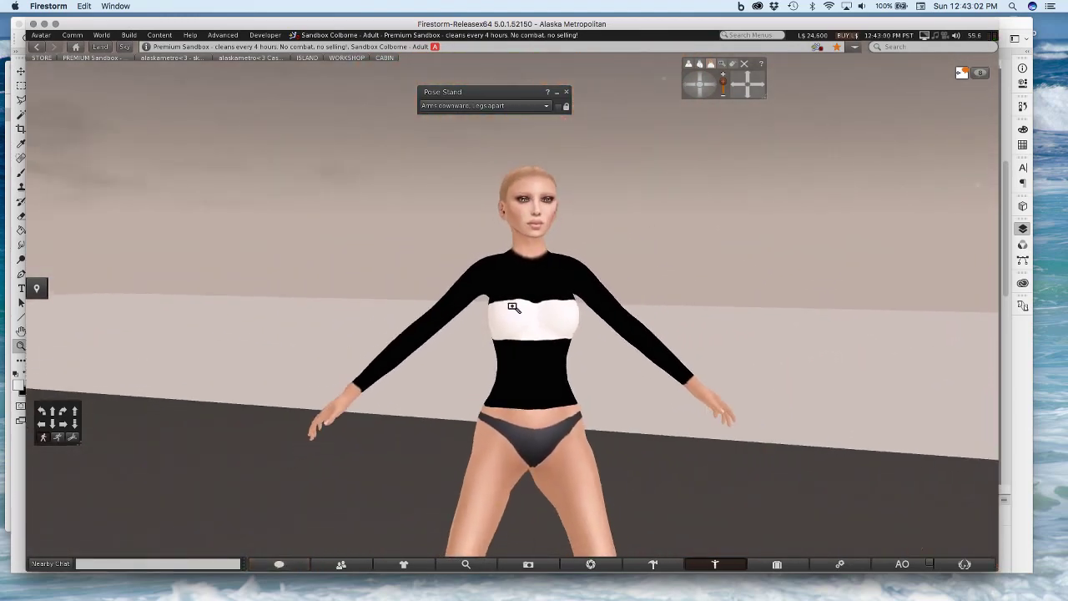
click(777, 564)
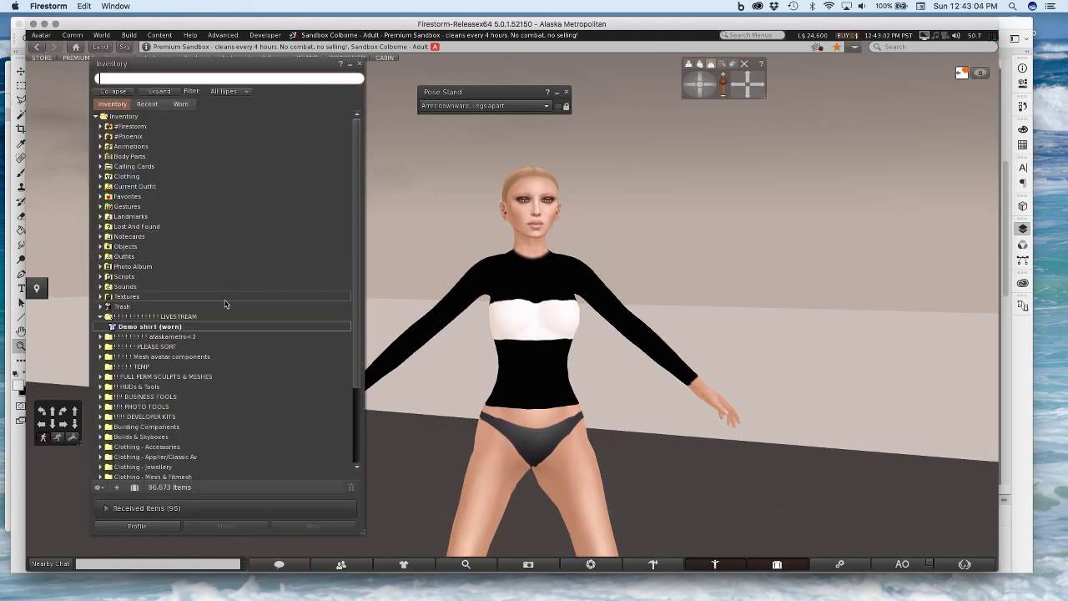
right_click(174, 327)
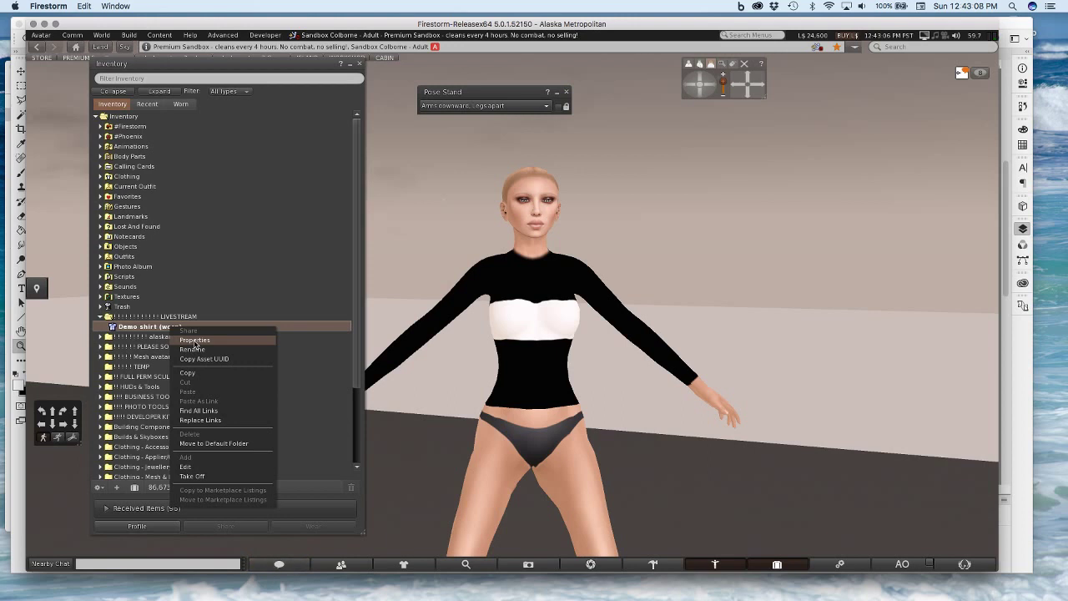
click(190, 465)
Set the Demo shirt's Collar Front and Collar Back to 100, then save the shirt and close the appearance window
scroll(661, 331, down, 2)
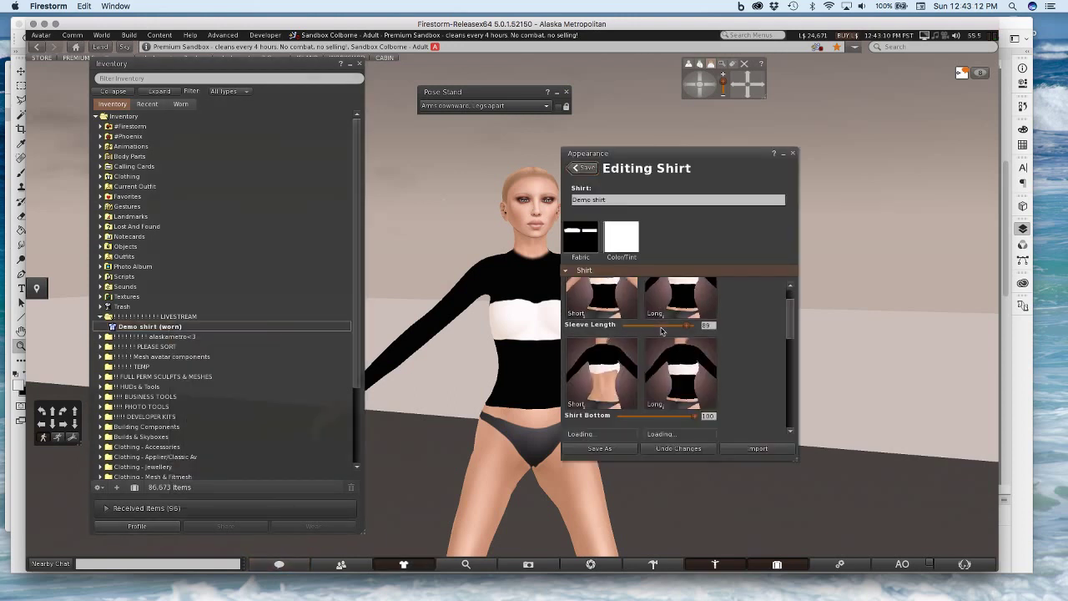
scroll(703, 367, down, 5)
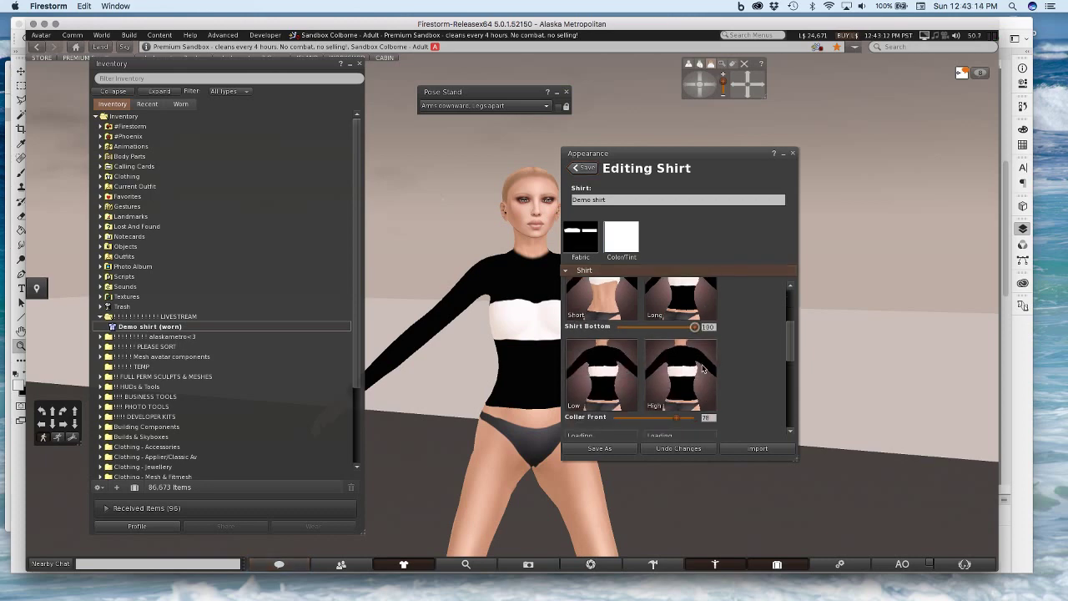
scroll(717, 362, down, 4)
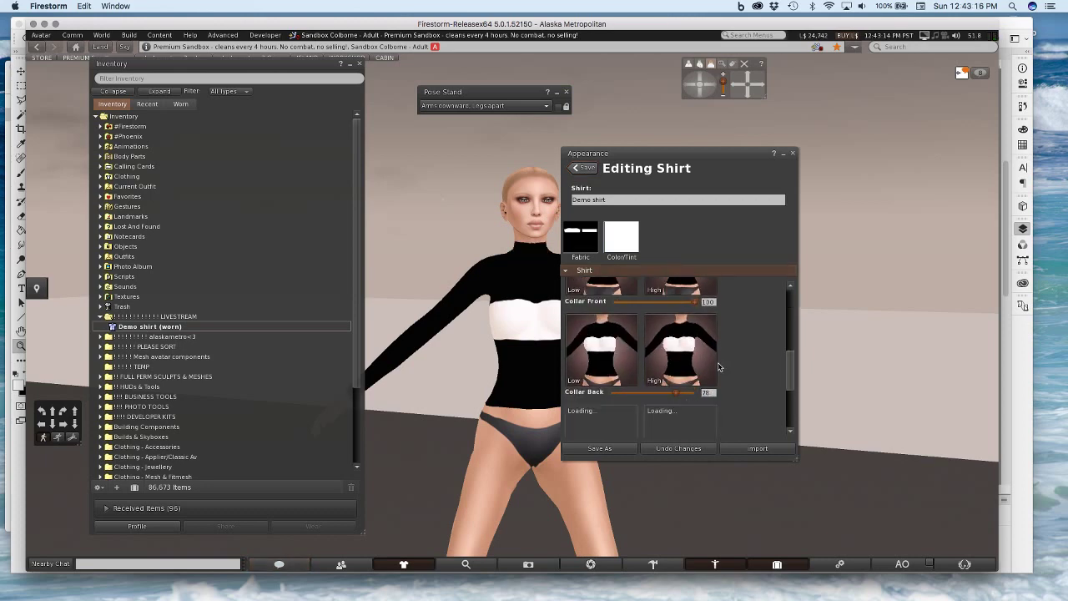
scroll(732, 384, down, 5)
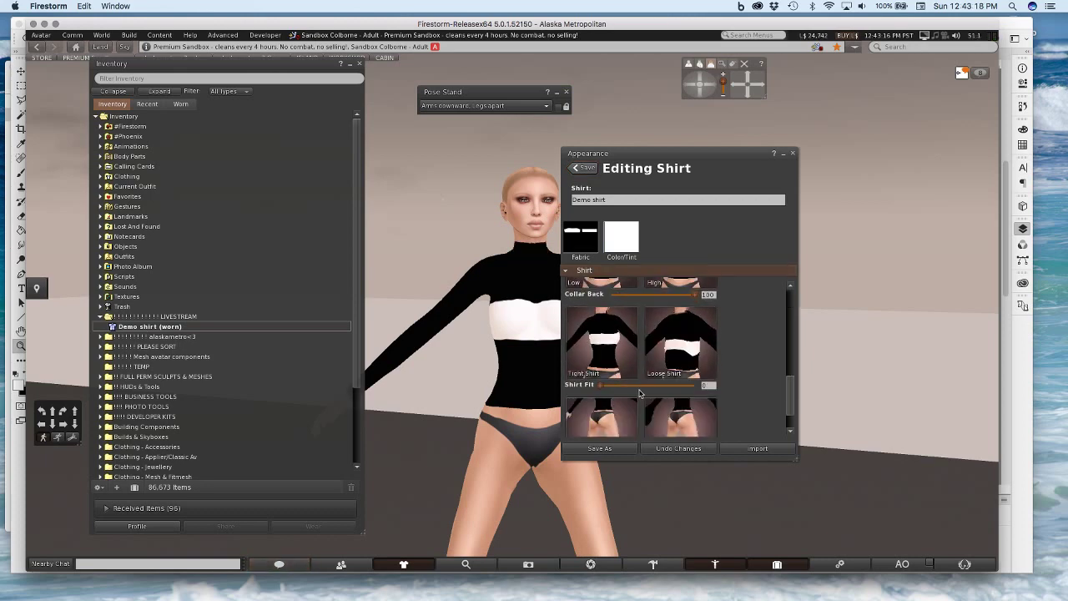
scroll(620, 389, down, 2)
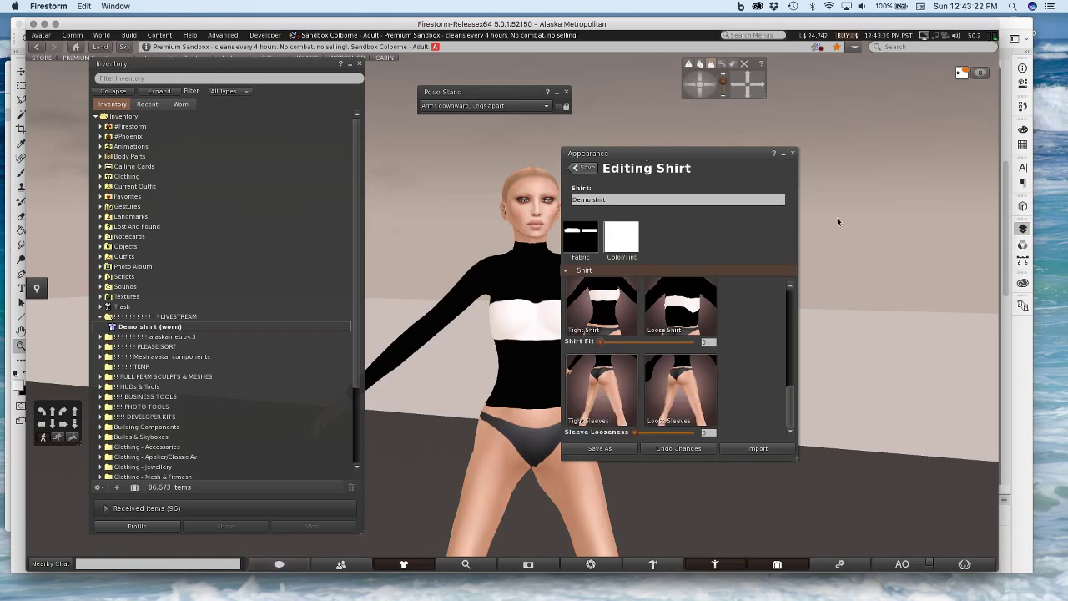
click(582, 169)
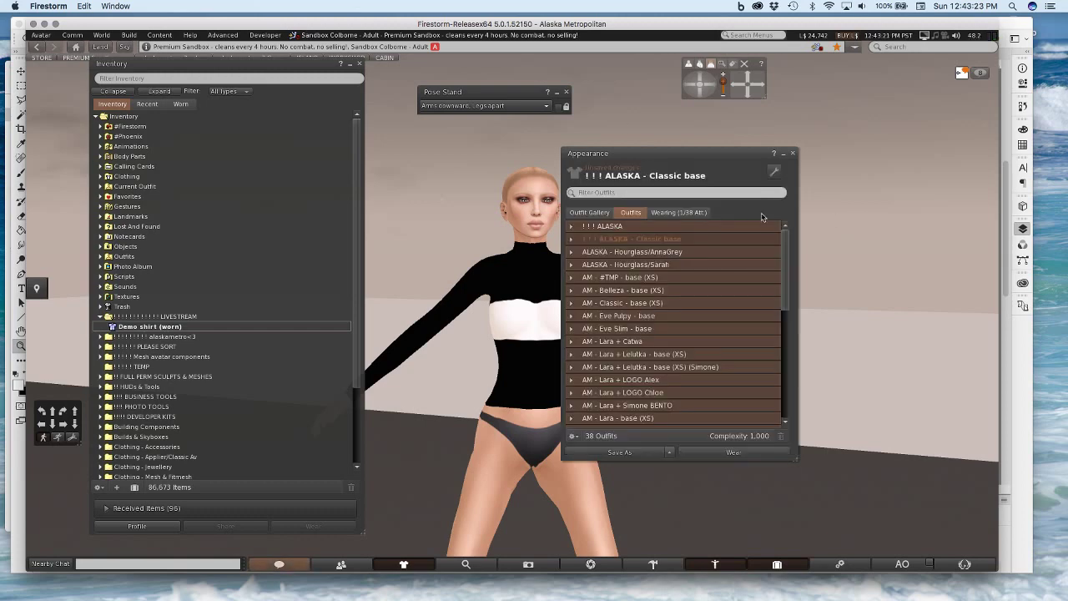
click(793, 152)
Open the CasperTech User Support Group conversation and close it
click(961, 72)
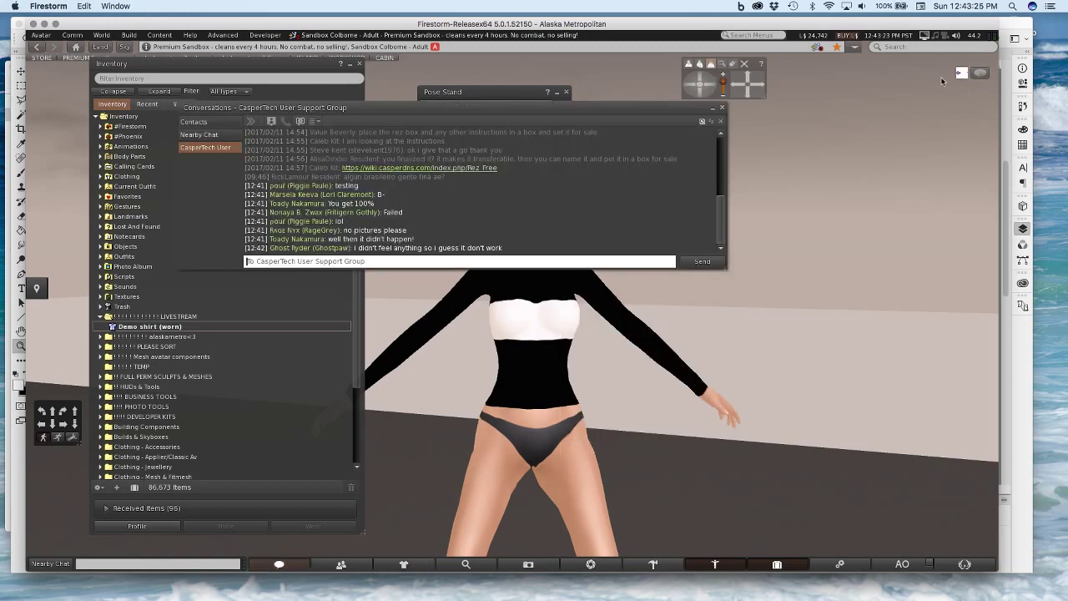
click(720, 121)
click(722, 107)
Examine how the shirt's white band sits on the avatar's chest, side and back
drag(532, 346, 351, 349)
key(Escape)
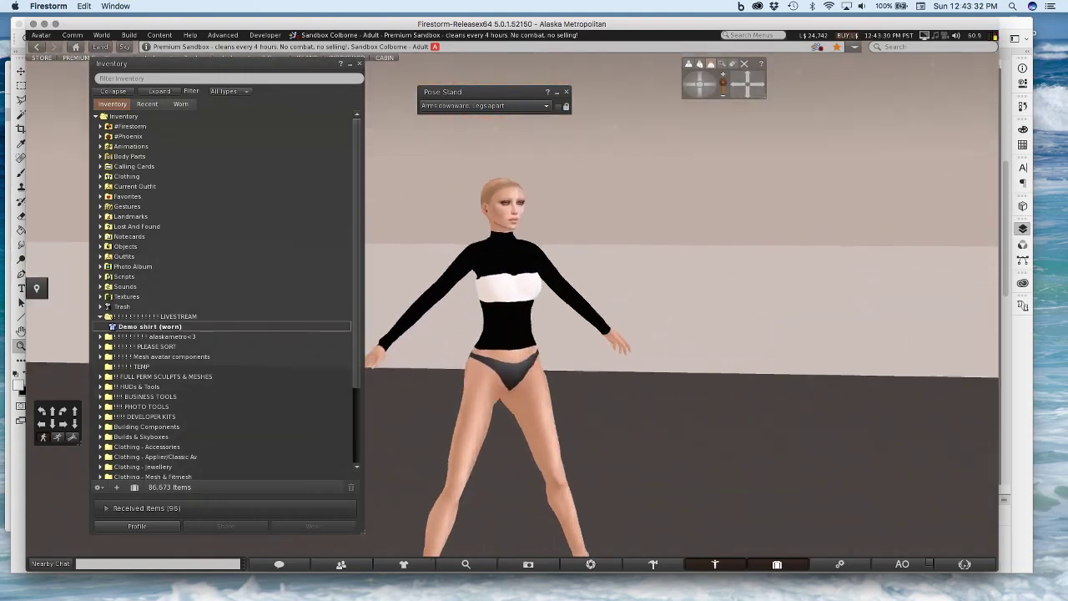
scroll(513, 307, up, 5)
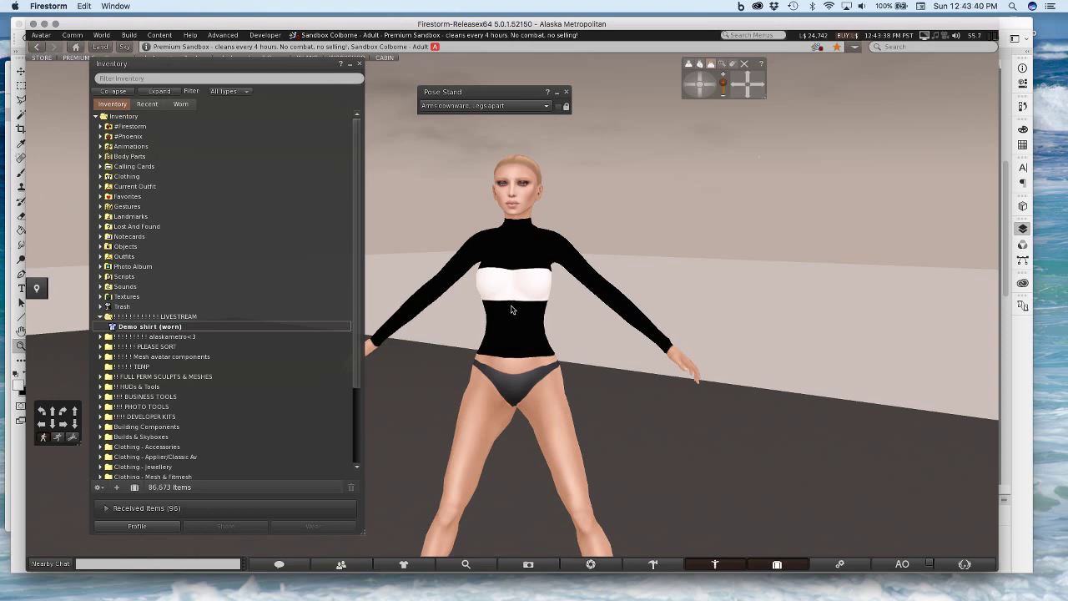
scroll(549, 317, up, 3)
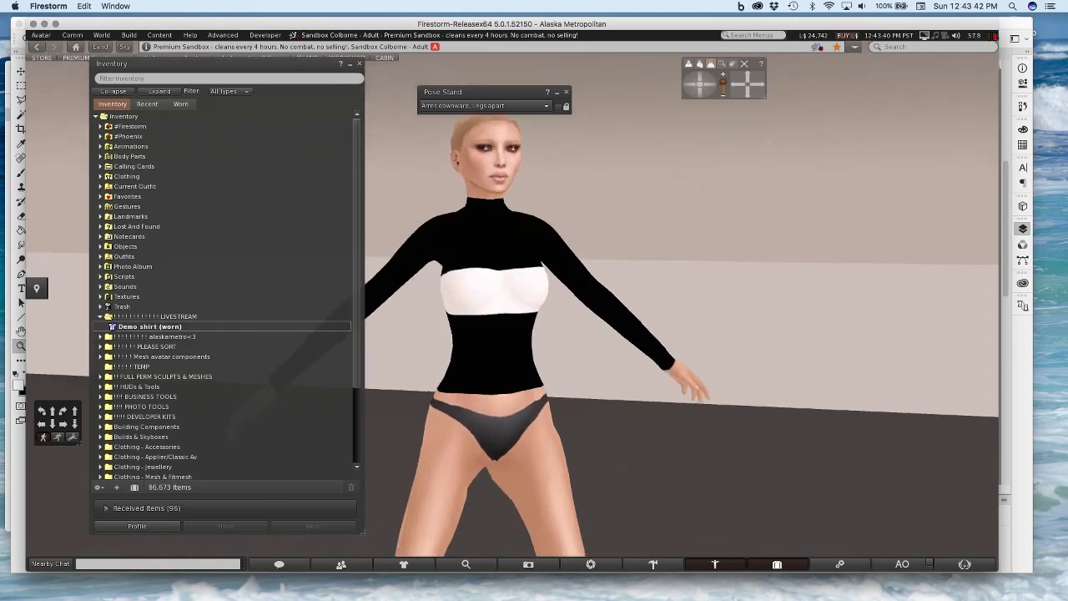
key(alt+Left)
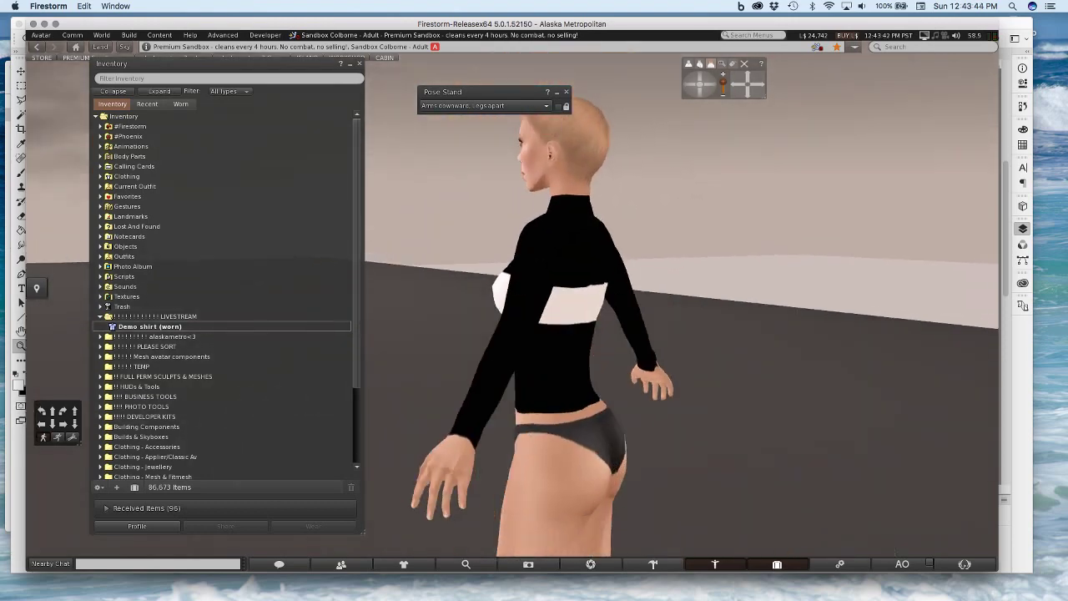
Inspect the shirt's white band up close around the avatar's back, side and front, ending on a wider front view
scroll(549, 317, up, 5)
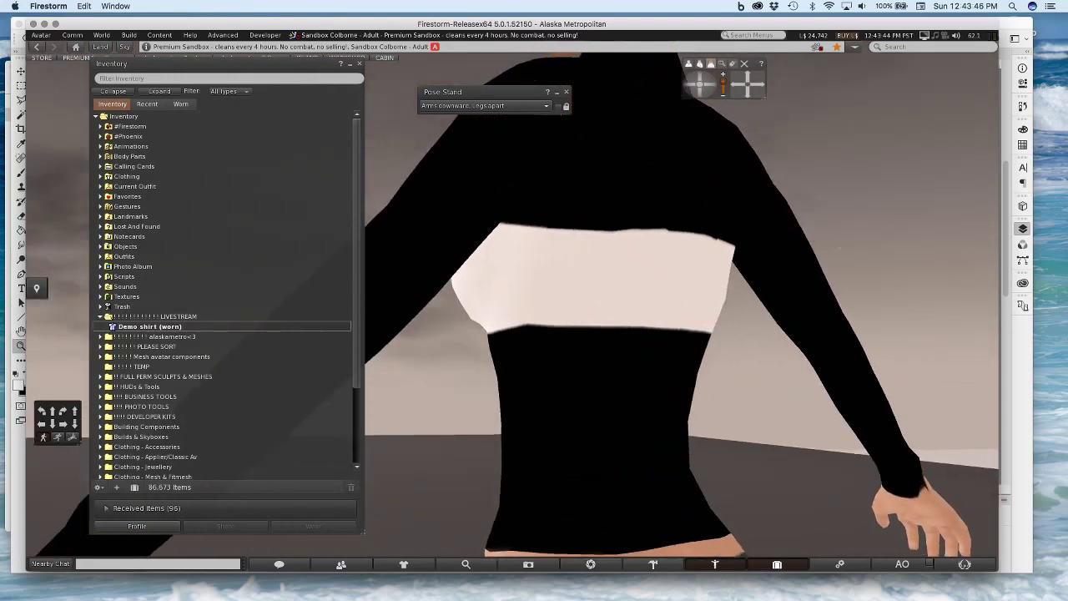
key(alt+Right)
key(alt+Down)
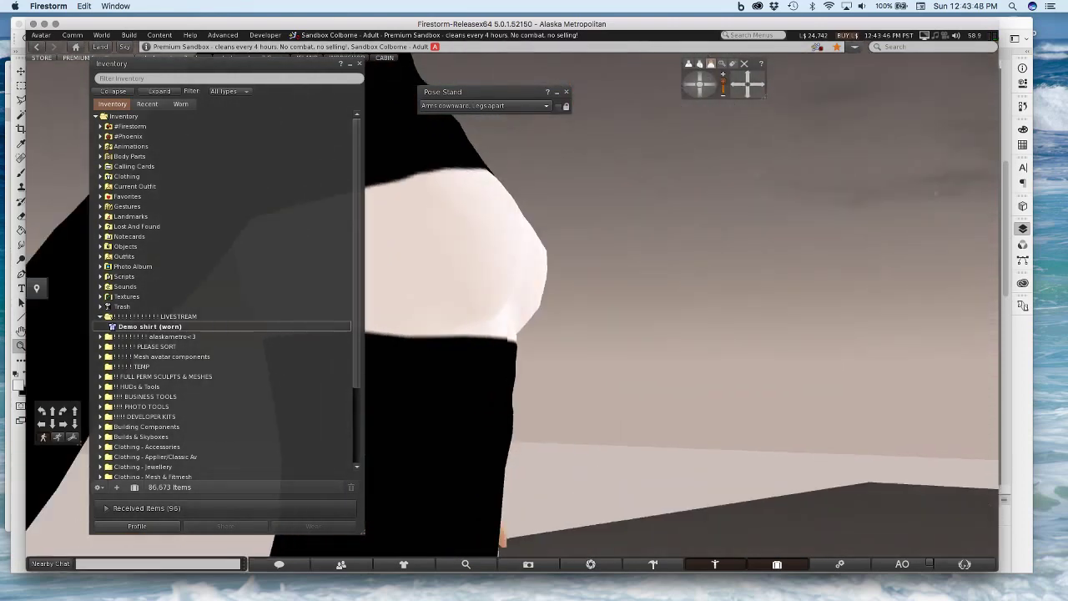
key(alt+Up)
key(alt+Left)
key(alt+Down)
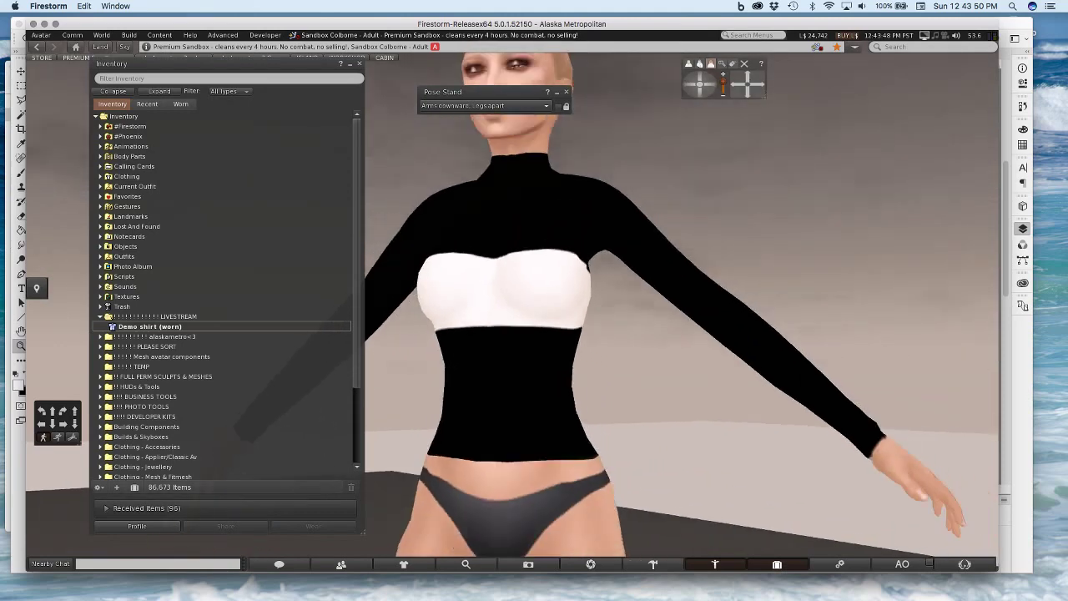
scroll(571, 278, down, 3)
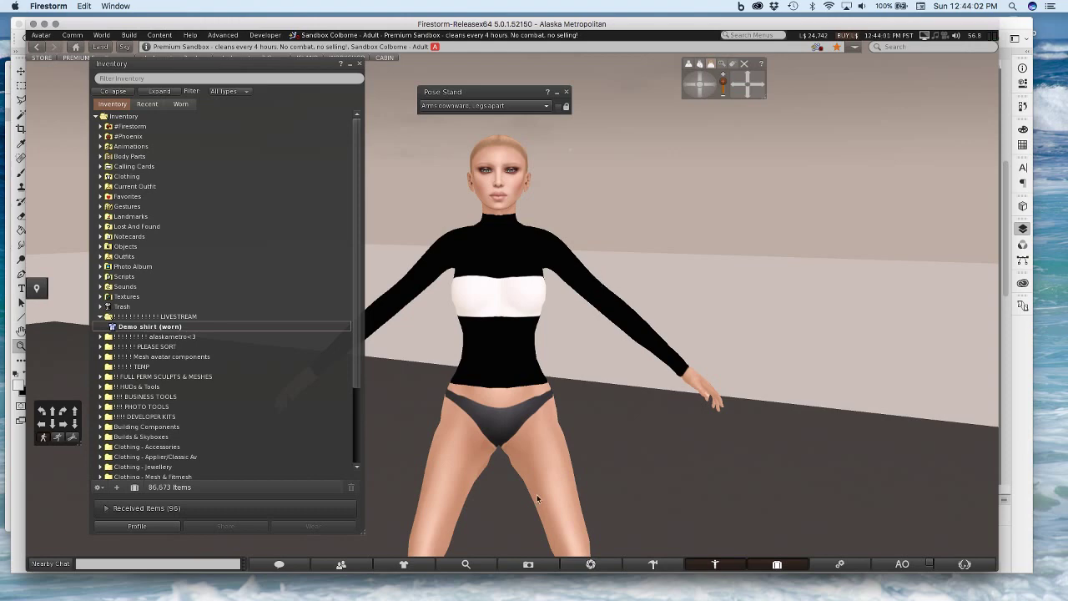
Switch to Photoshop, hide Layer 4 and Layer 3, and set the skin texture on Layer 2 to 100% opacity
mouse_move(350, 584)
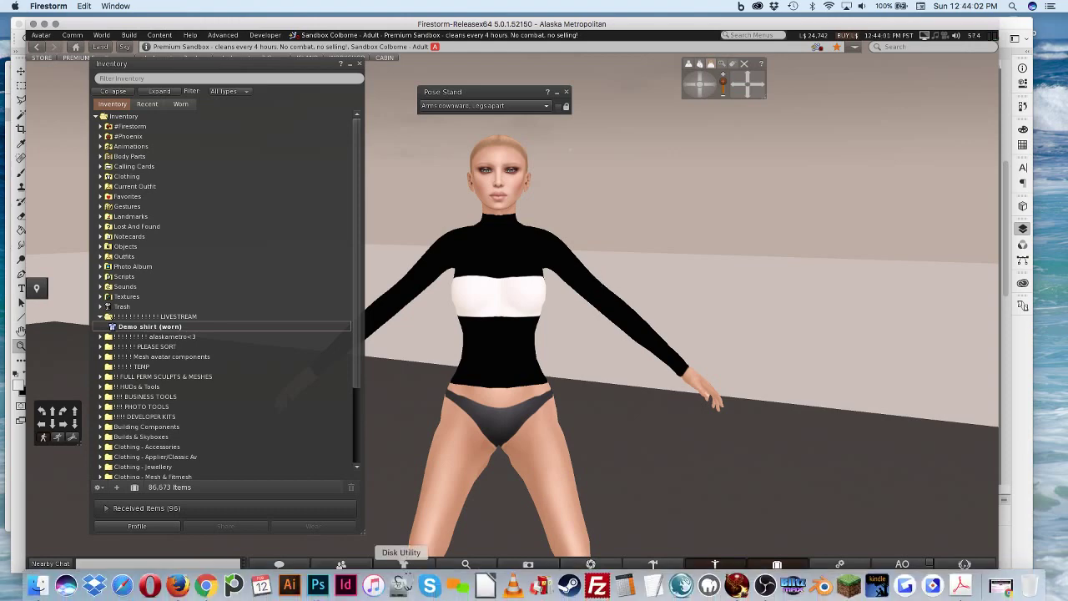
click(317, 582)
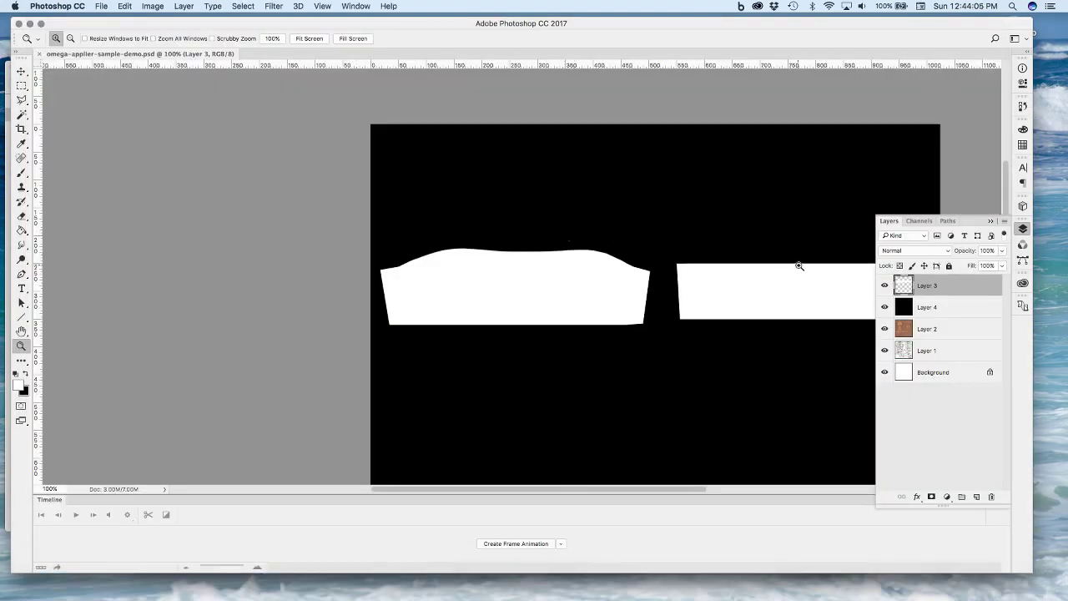
click(885, 307)
click(885, 285)
click(929, 328)
click(1002, 251)
drag(985, 265, 1045, 272)
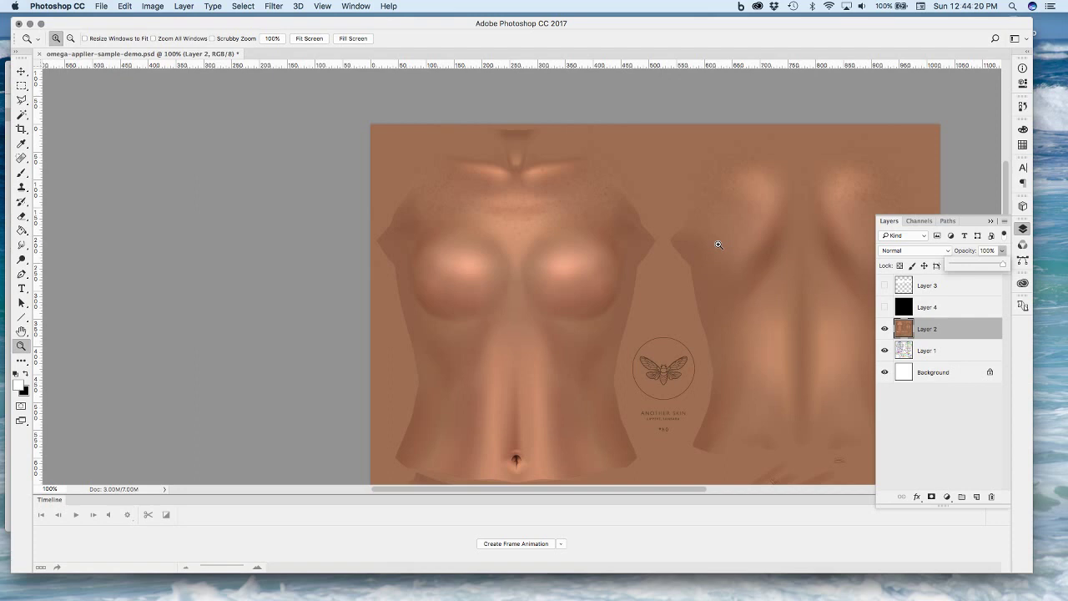
drag(697, 491, 738, 491)
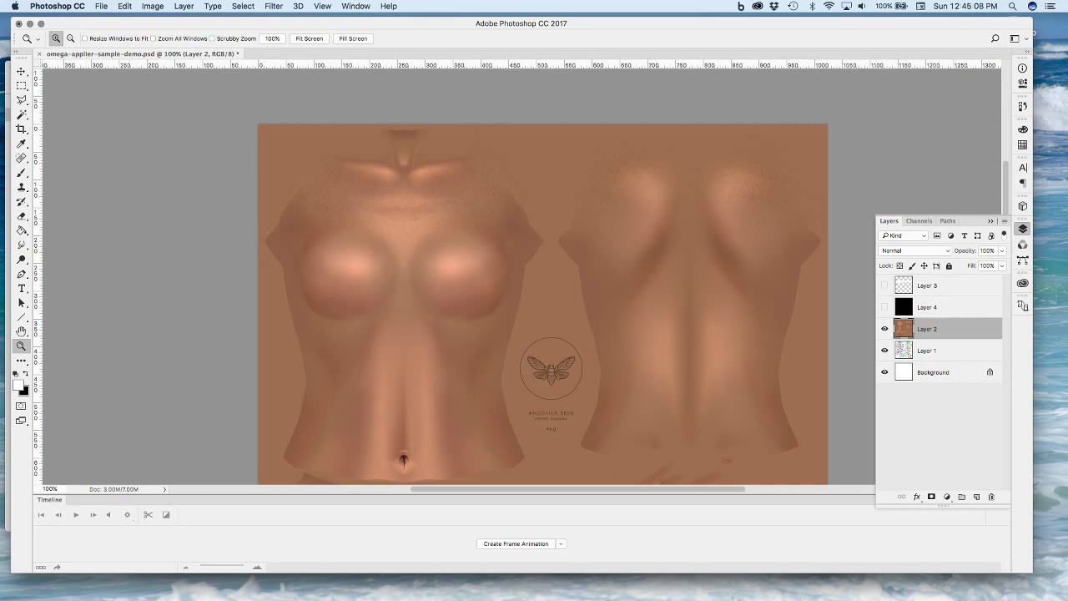
key(super+Tab)
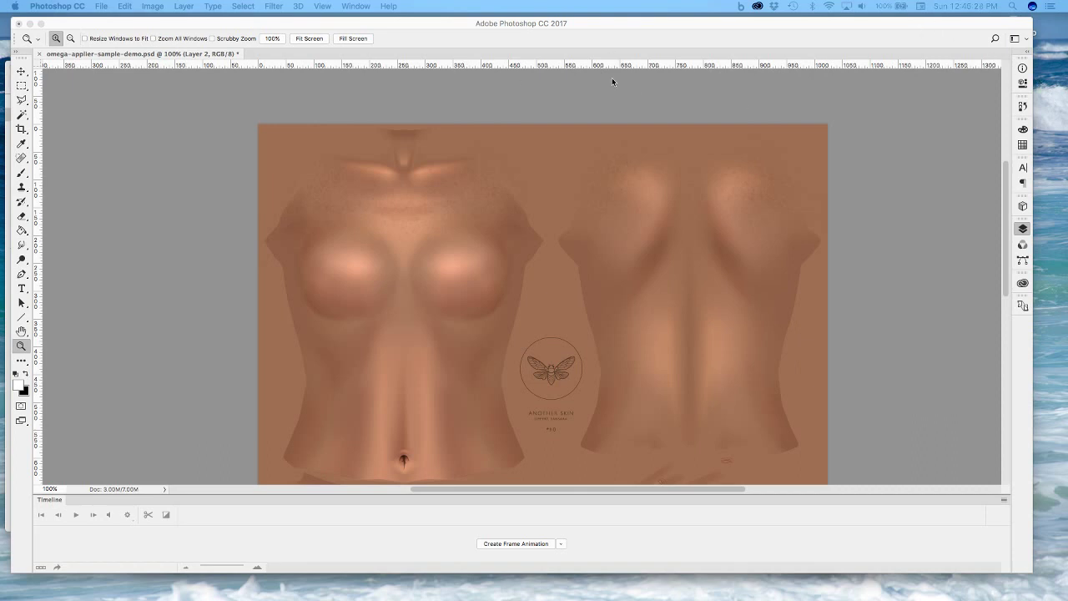
key(F7)
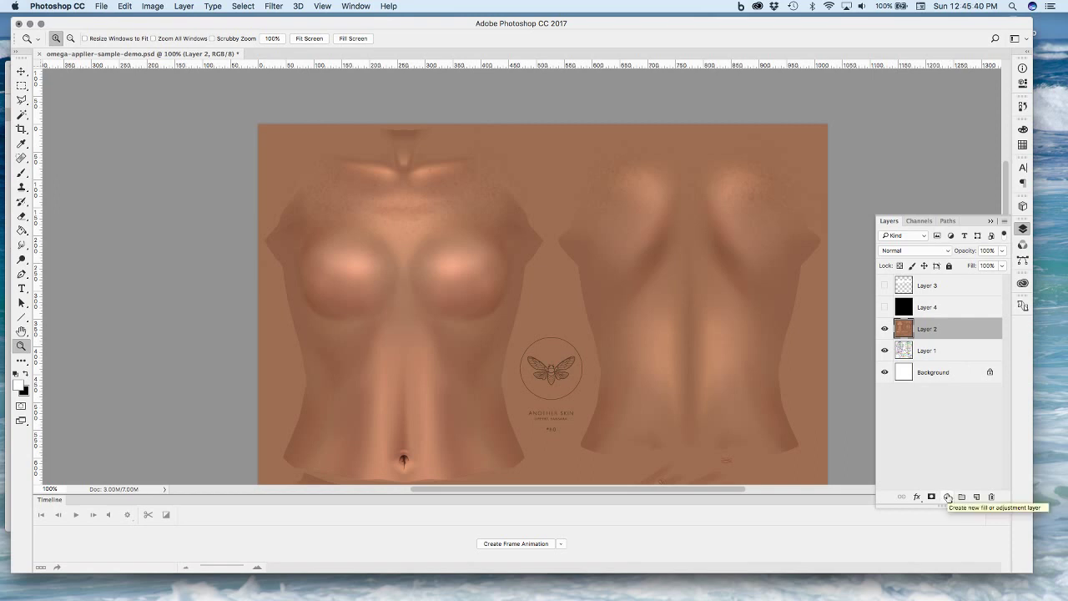
click(948, 496)
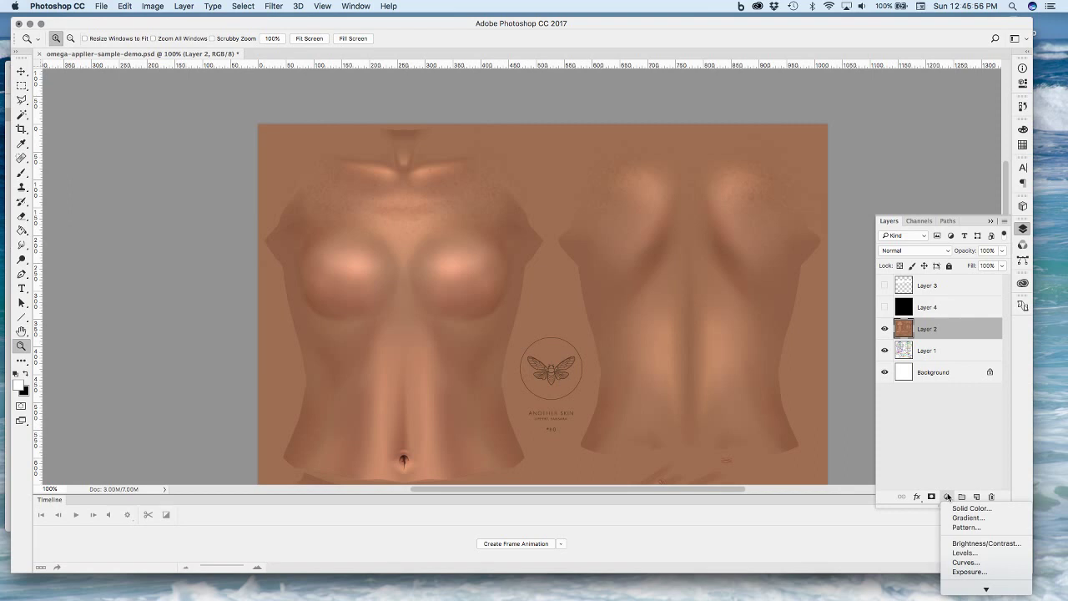
mouse_move(986, 590)
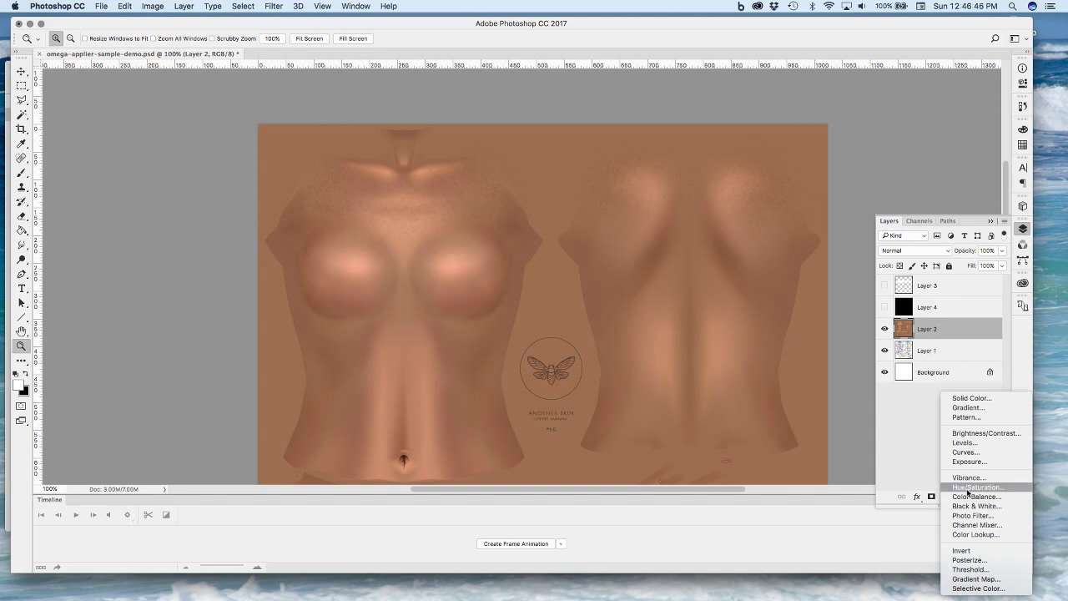
click(908, 409)
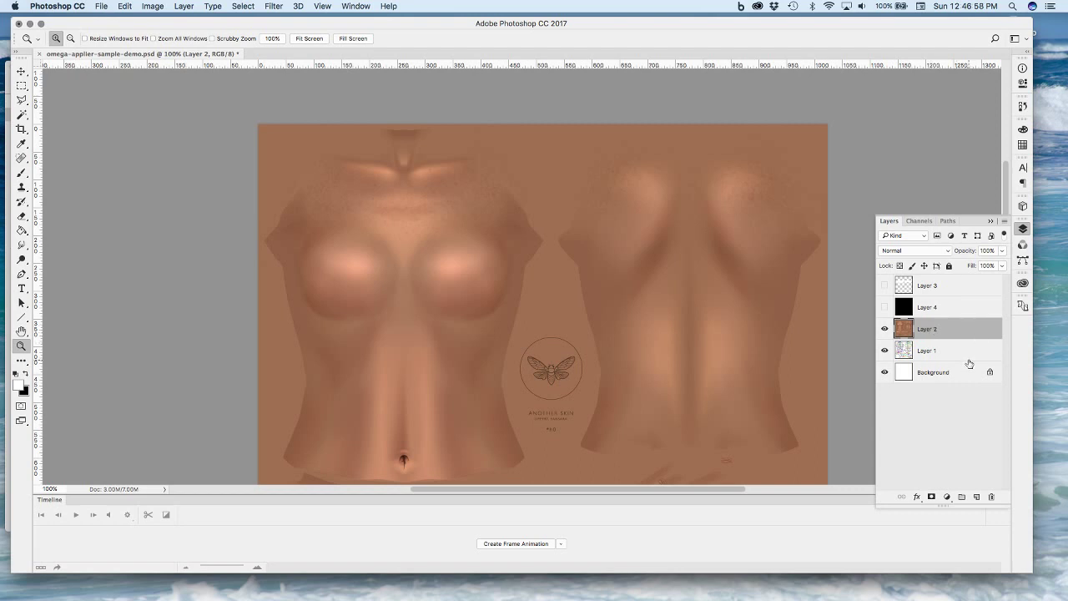
click(947, 498)
click(947, 498)
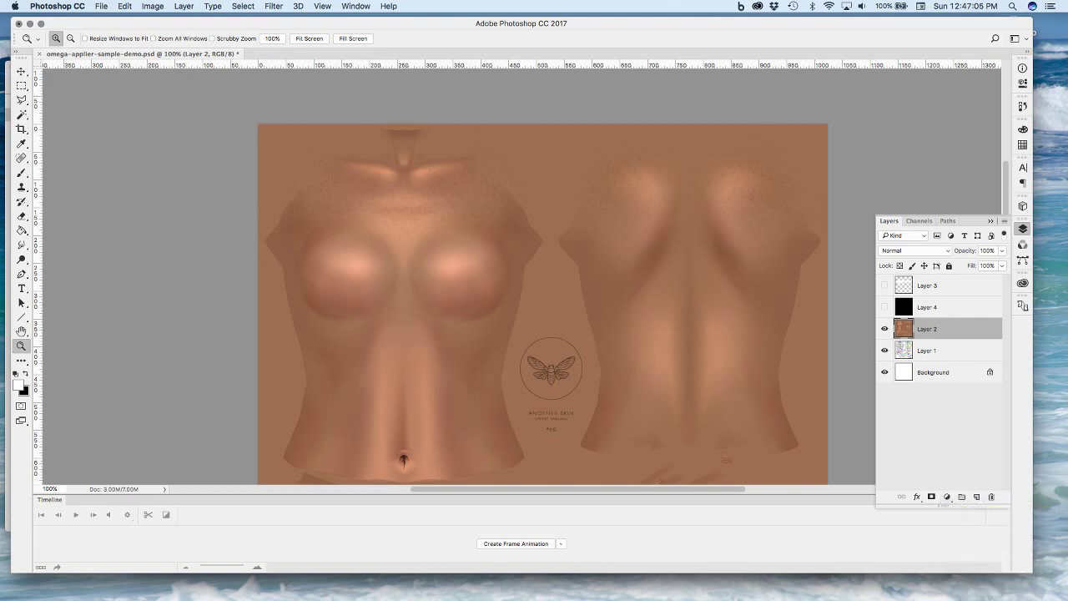
Add a Hue/Saturation adjustment above Layer 2 with hue -143 and saturation -63
click(948, 497)
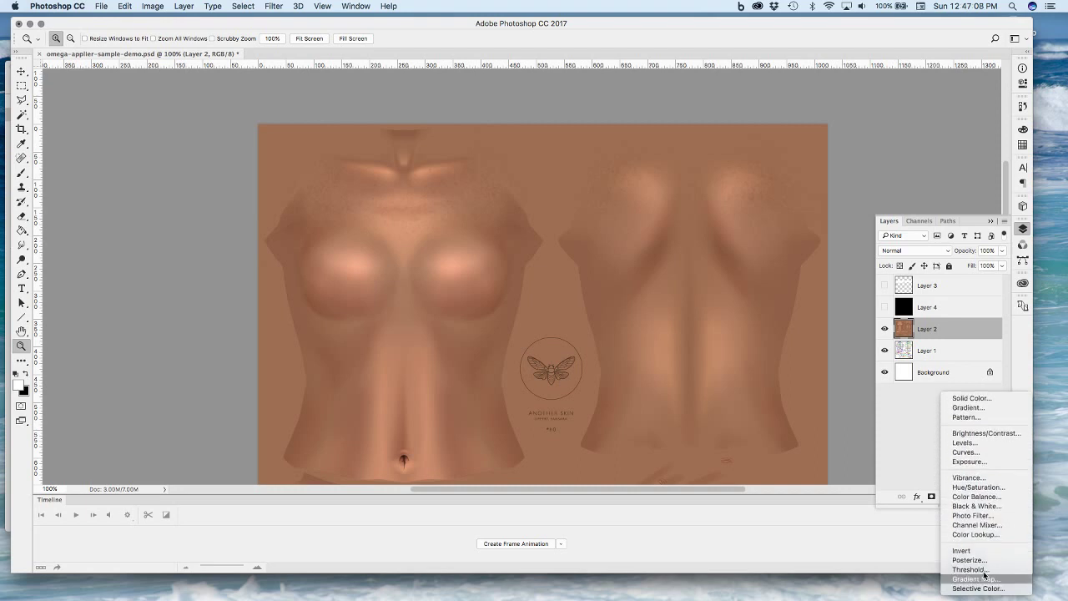
click(976, 486)
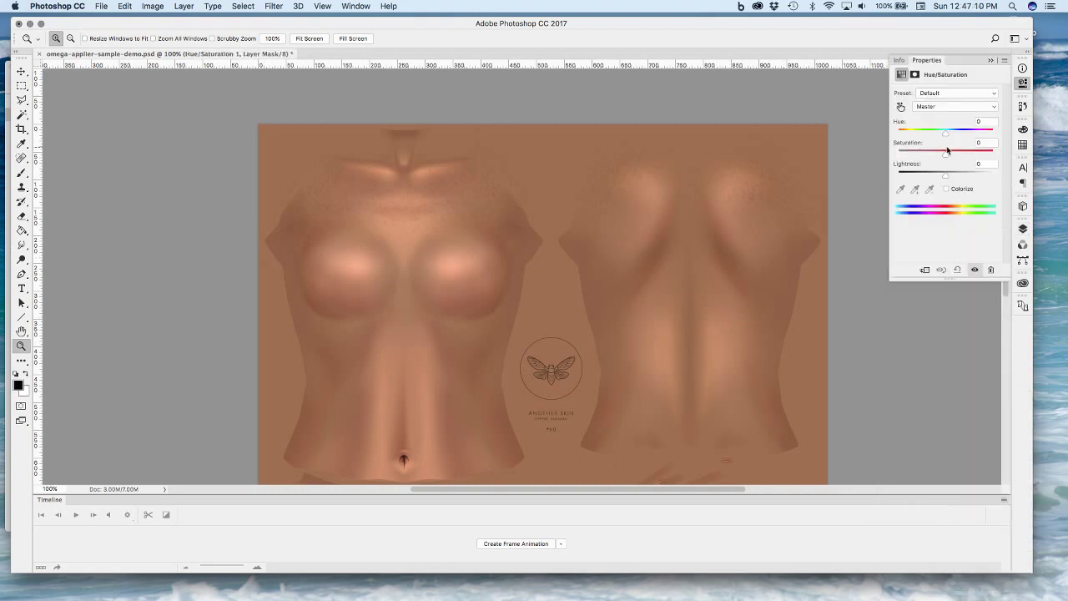
drag(945, 136, 917, 161)
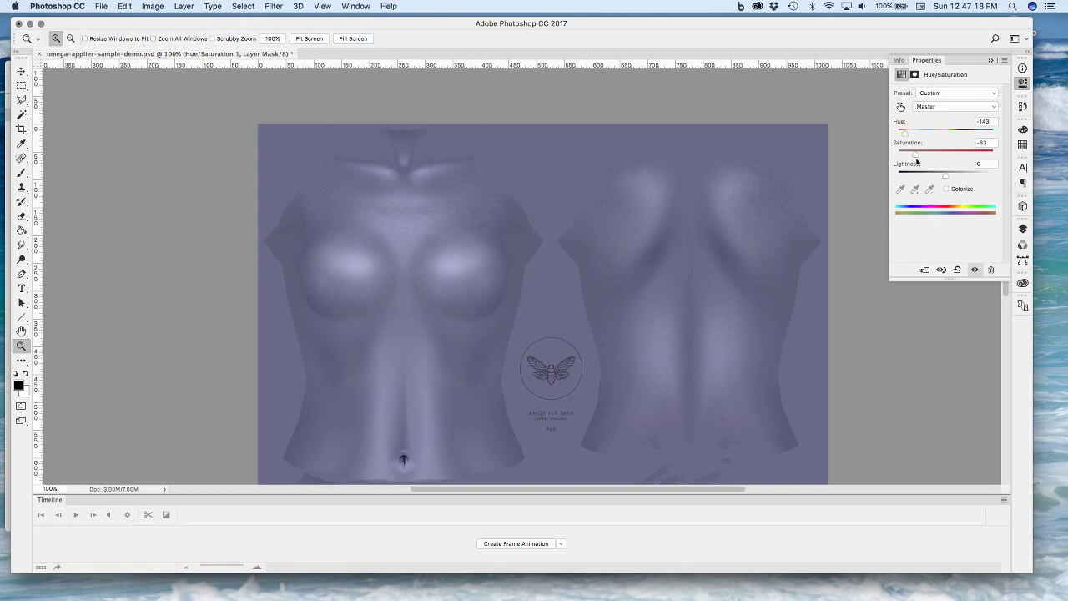
Clip the Hue/Saturation adjustment to Layer 2 so that it affects only the skin texture
click(1023, 229)
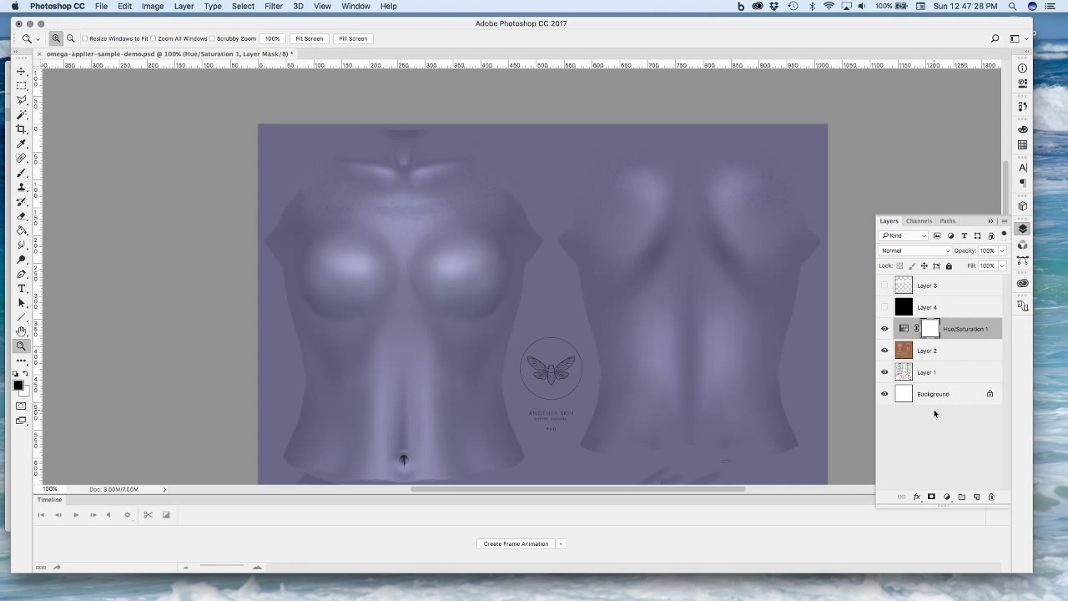
drag(952, 351, 956, 335)
alt+click(957, 335)
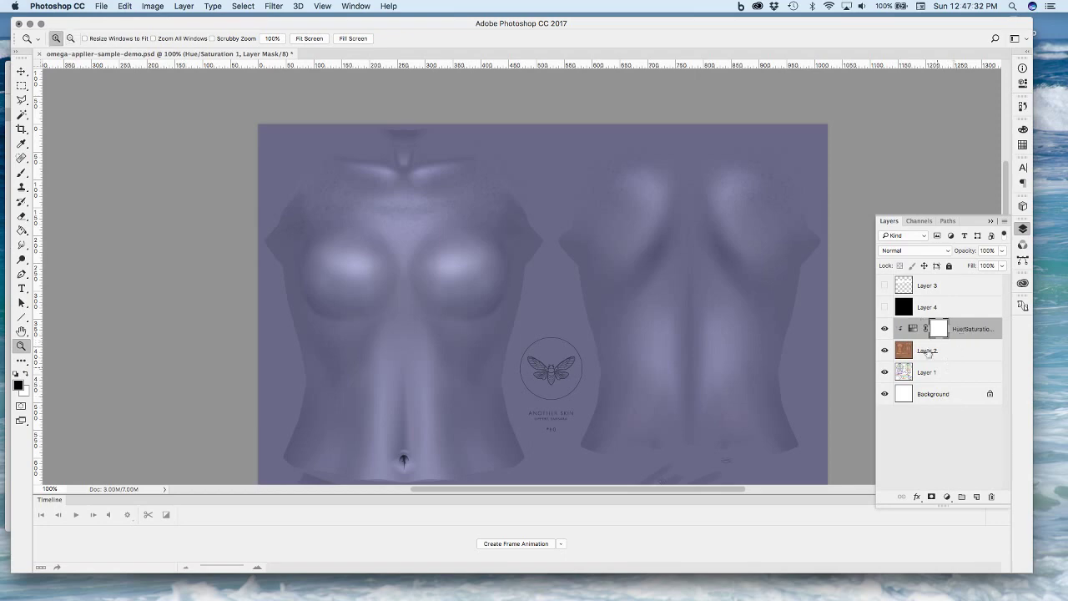
Toggle Layer 2's visibility off and on to check how the clipped Hue/Saturation adjustment follows it
click(885, 351)
click(885, 351)
click(951, 354)
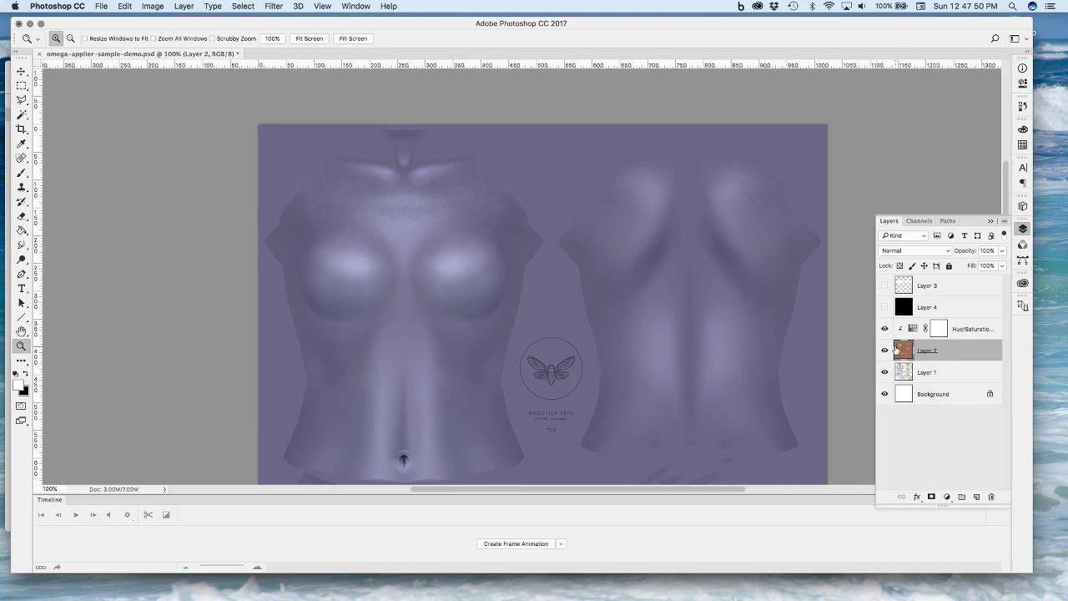
click(962, 329)
click(958, 357)
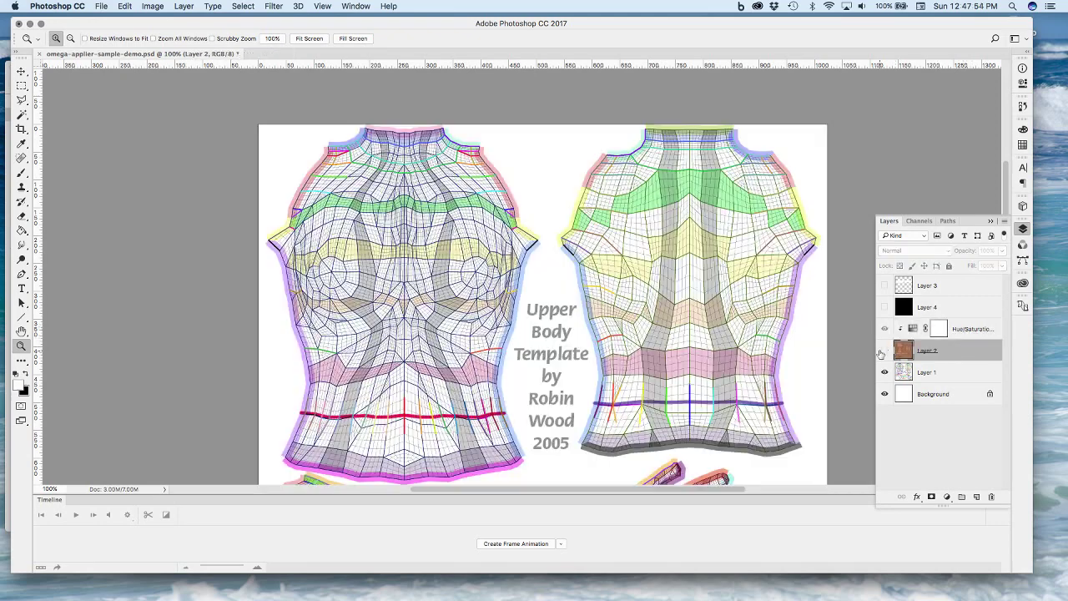
click(885, 350)
click(884, 350)
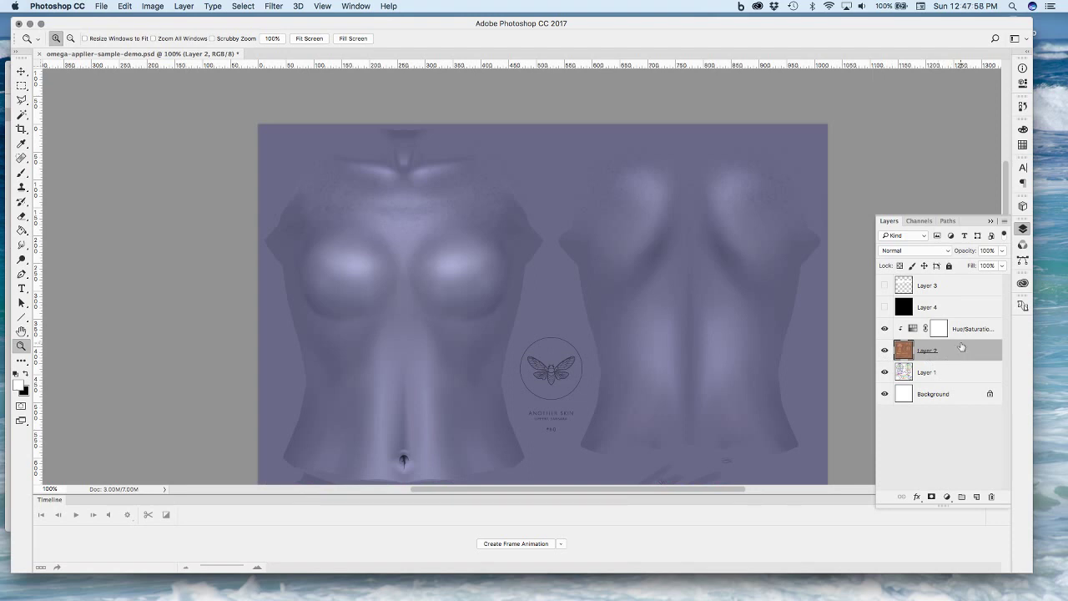
Release the Hue/Saturation adjustment's clipping from Layer 2 and reapply it
key(alt)
click(952, 332)
alt+click(952, 335)
alt+click(954, 336)
alt+click(954, 335)
alt+click(954, 335)
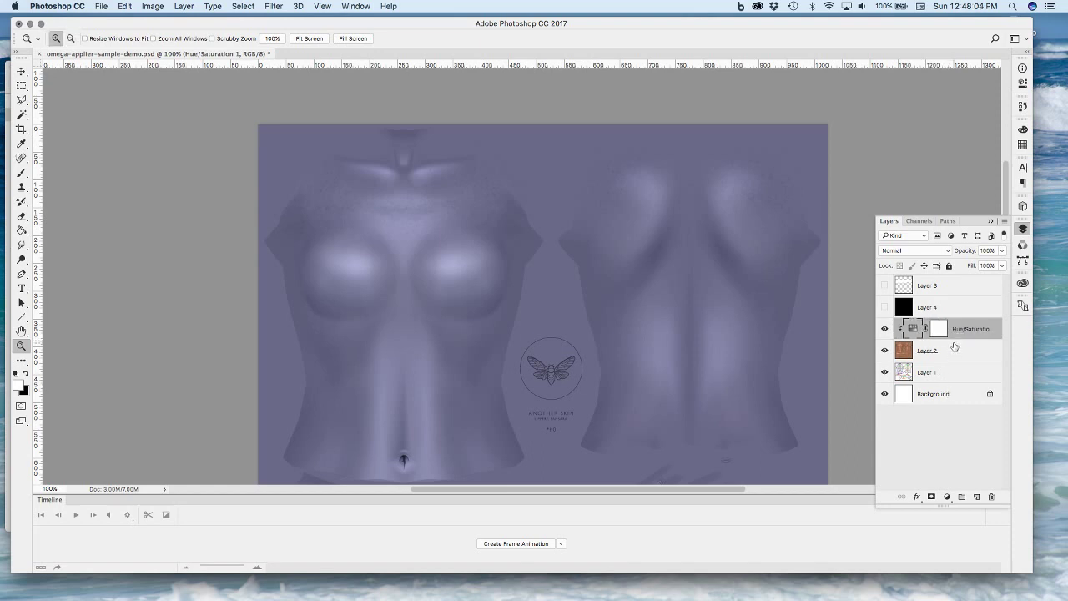
Add a clipped Levels adjustment directly above Layer 2 and set its midtone input level to 0.77
click(955, 347)
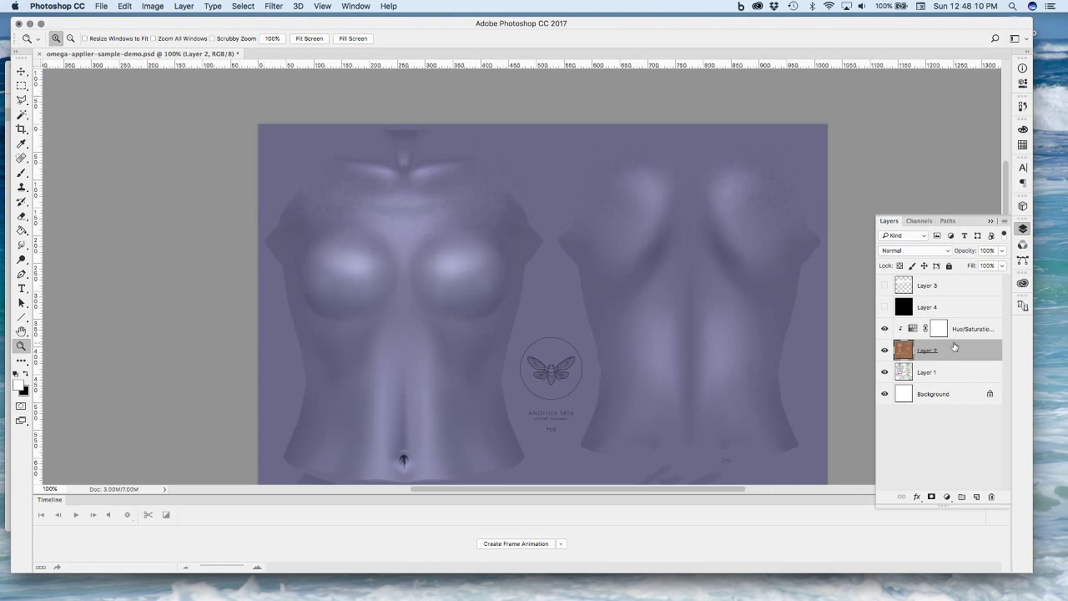
click(947, 497)
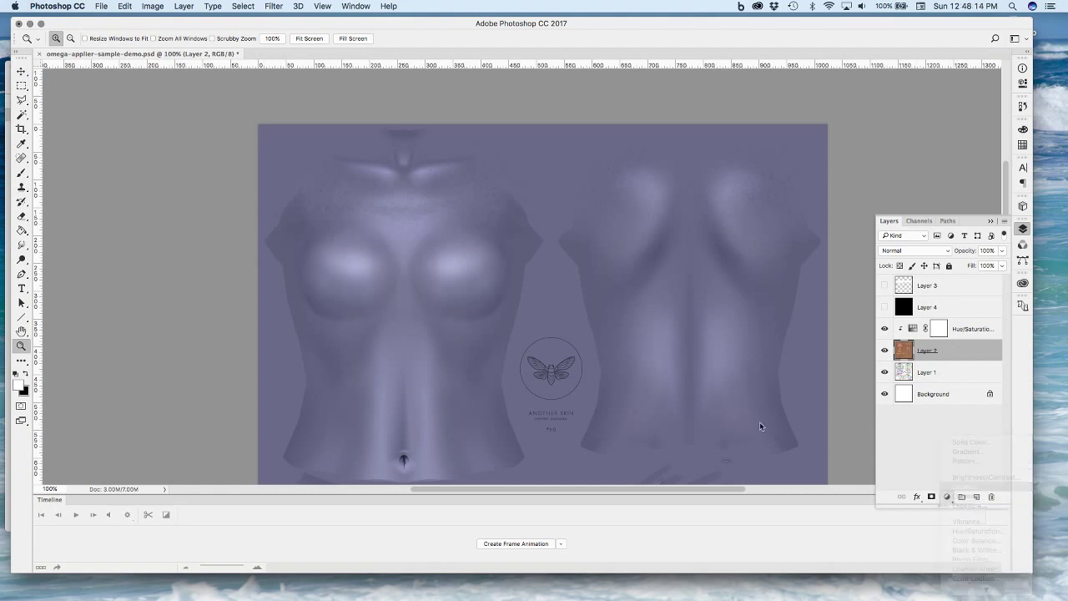
click(964, 485)
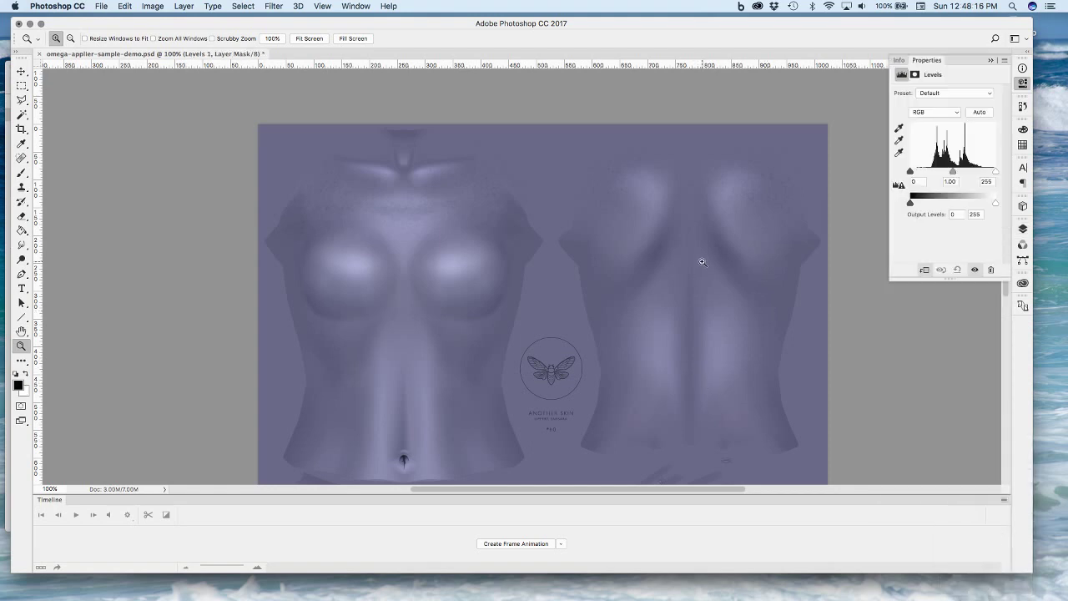
drag(953, 173, 961, 175)
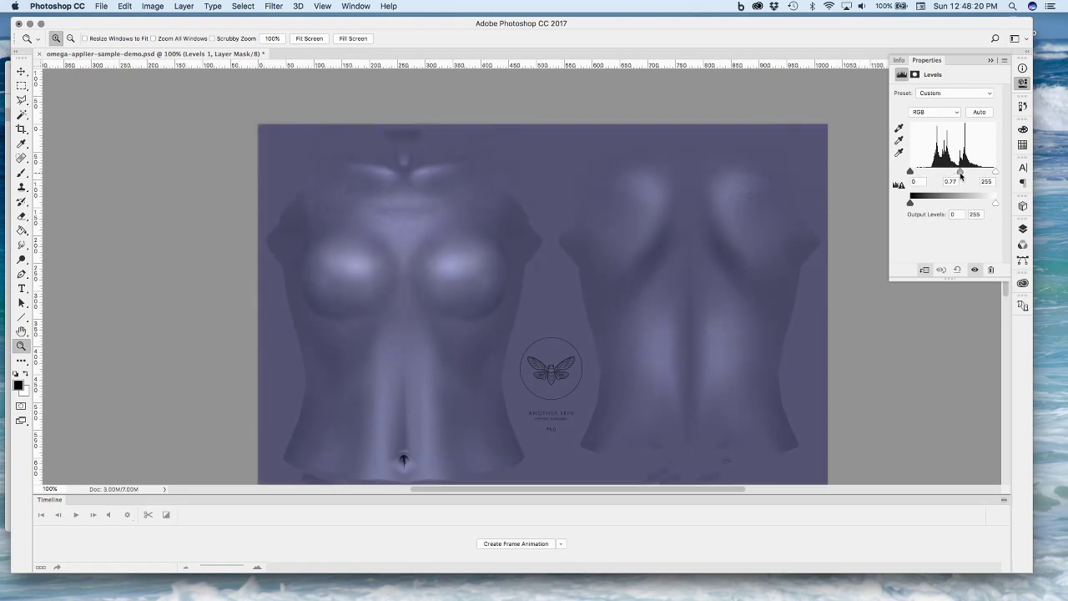
click(1022, 227)
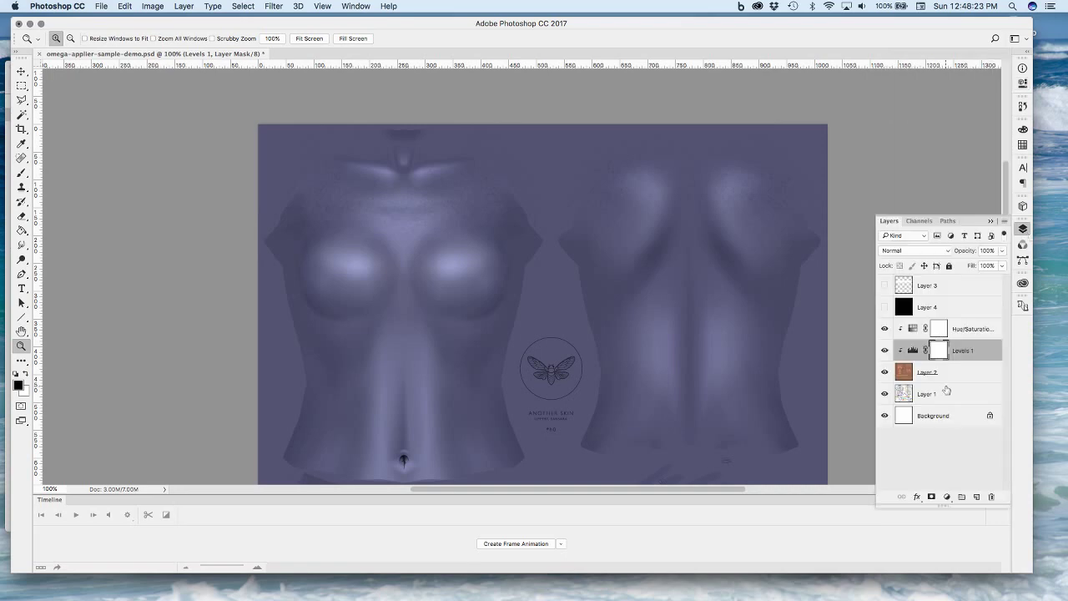
Compare the image with Layer 2 and its adjustments hidden and shown, and preview Layer 3's white bands over it
click(885, 372)
click(885, 372)
click(884, 286)
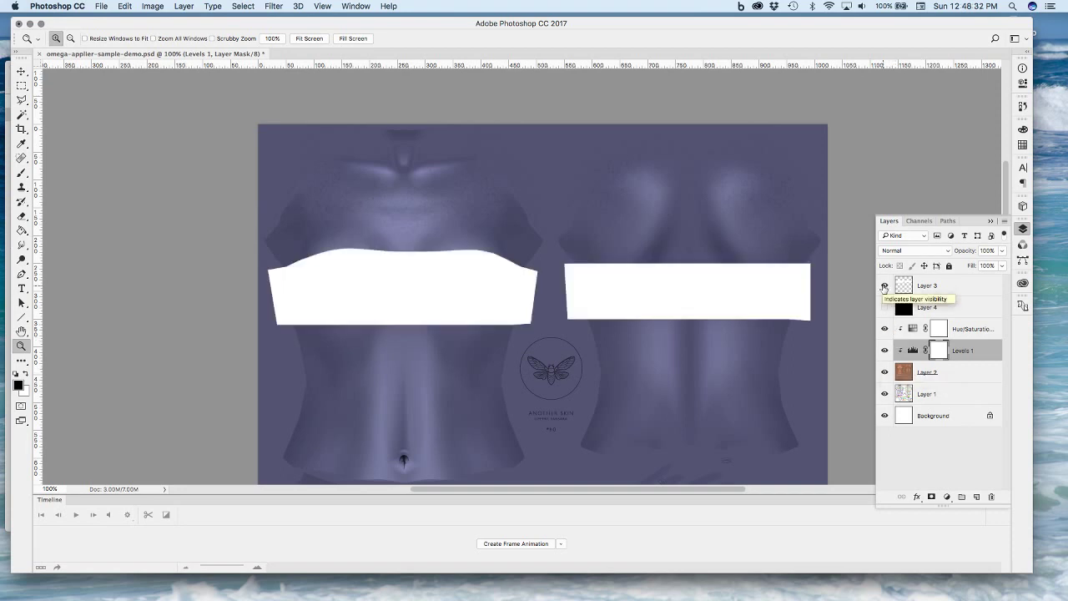
click(884, 286)
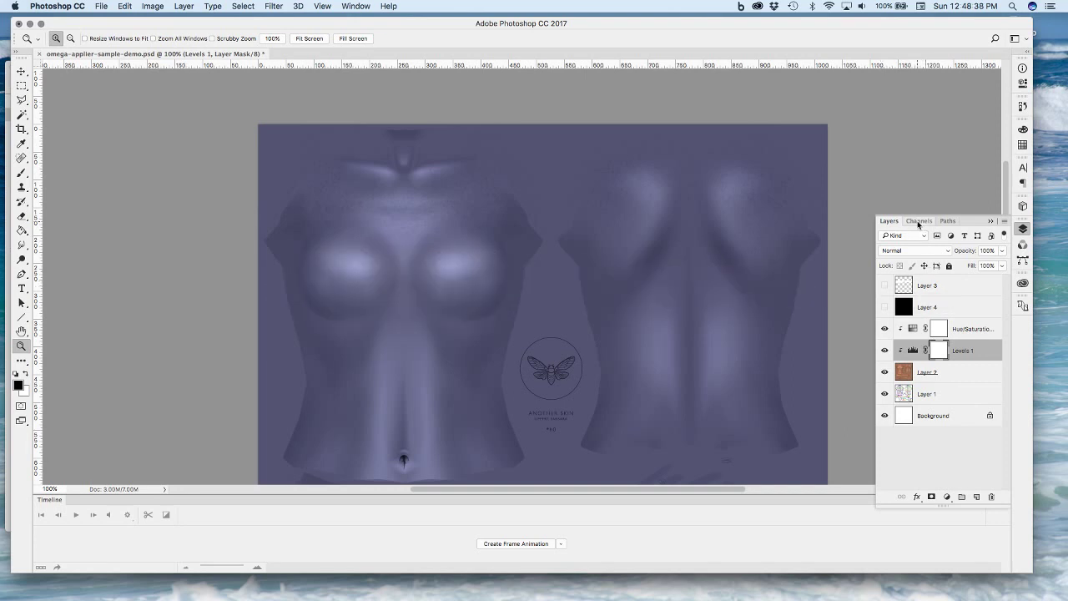
Load the outline of Layer 3's white bands as a selection, leaving Layer 3 hidden
click(885, 286)
click(959, 287)
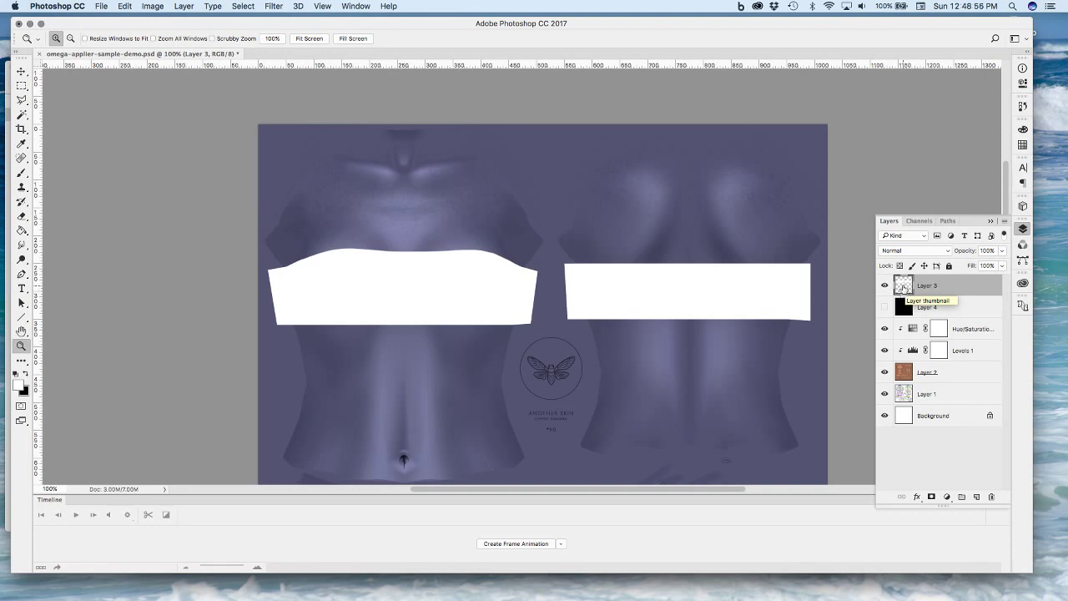
super+click(906, 292)
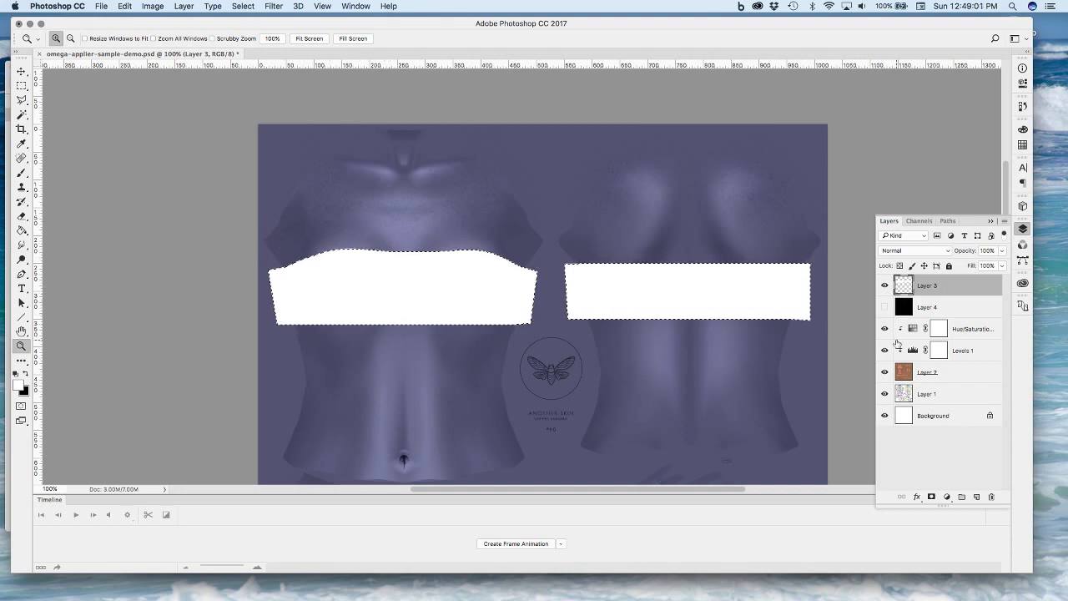
click(884, 285)
Mask Layer 2 to the band-shaped selection and hide the wireframe template on Layer 1
click(947, 375)
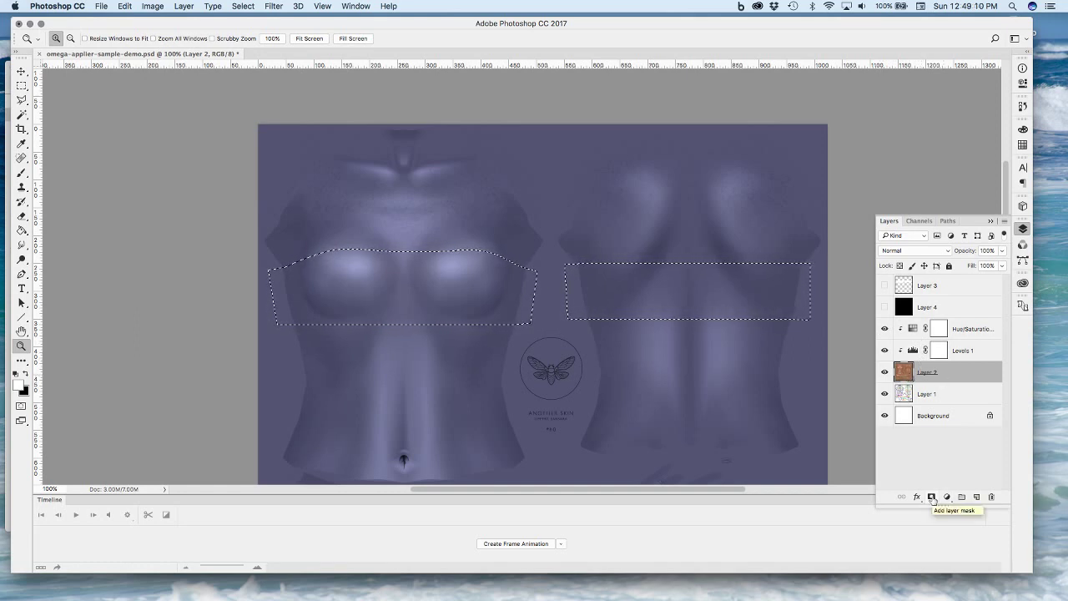
click(932, 498)
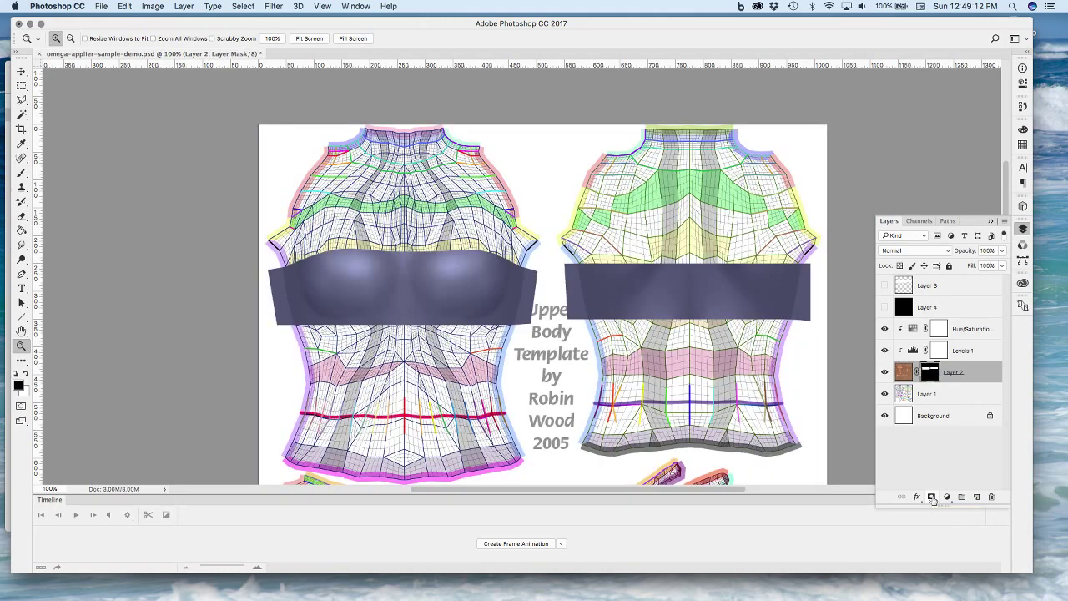
click(908, 394)
click(885, 394)
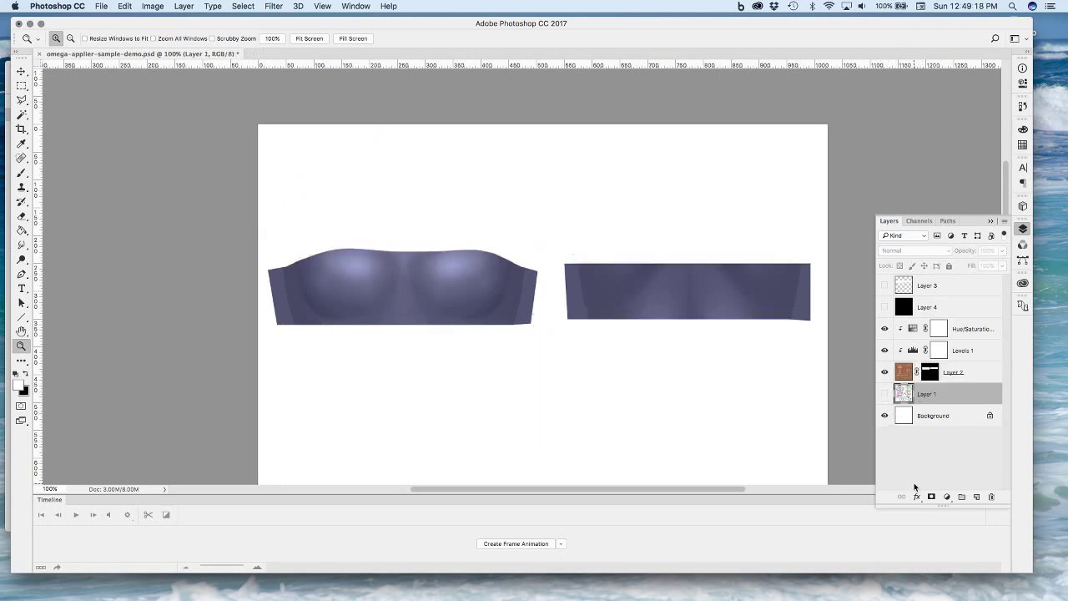
Hide the white Background layer so that only the masked top is left on transparency
click(933, 417)
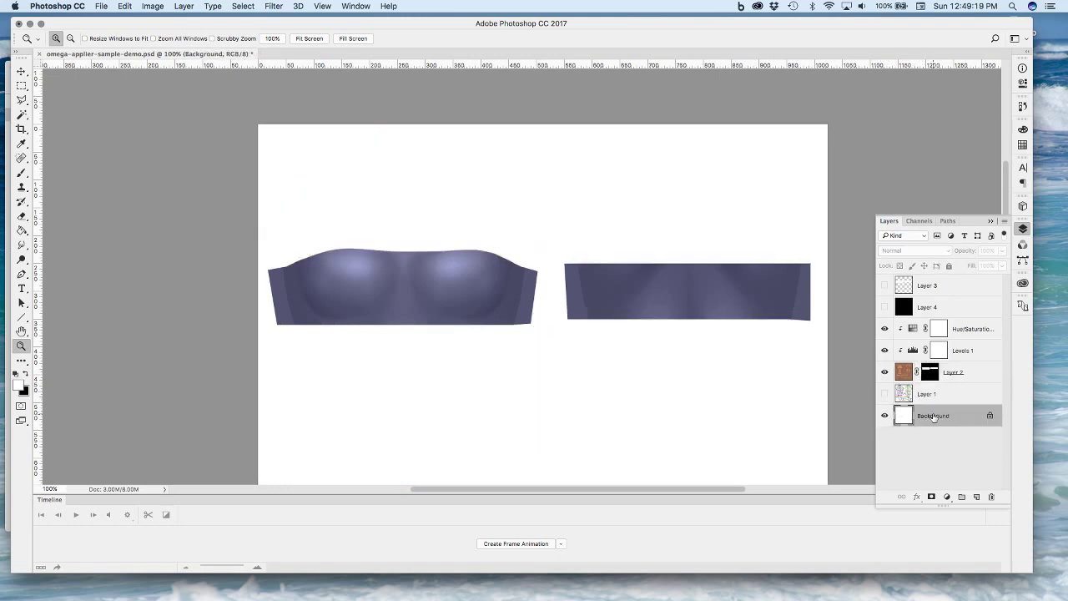
click(884, 416)
scroll(463, 357, down, 2)
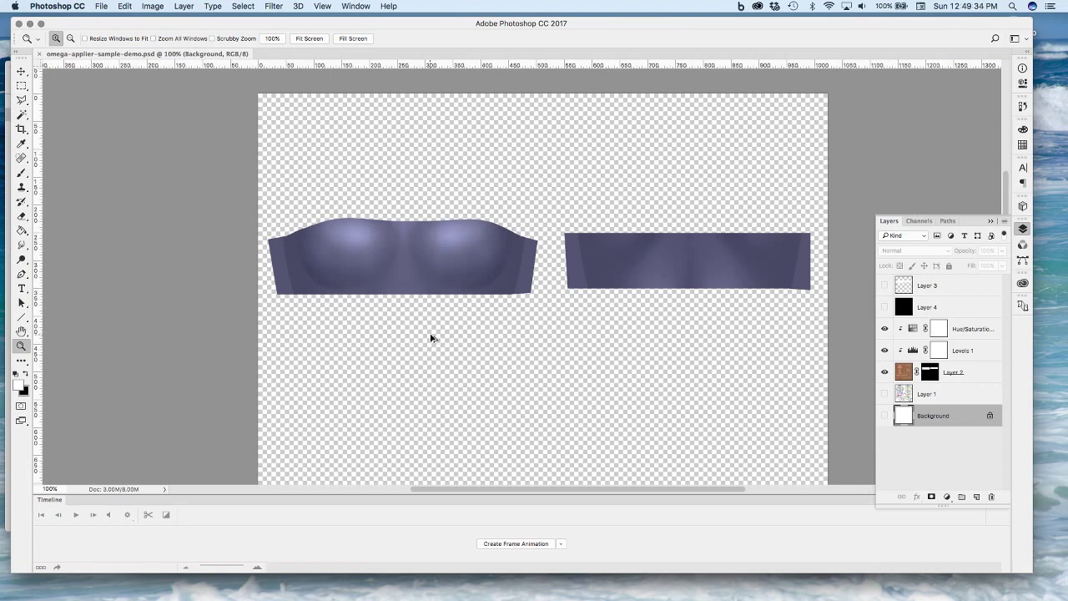
Open the image in Save for Web (Legacy) with the PNG-24 preset
key(super+alt+shift+s)
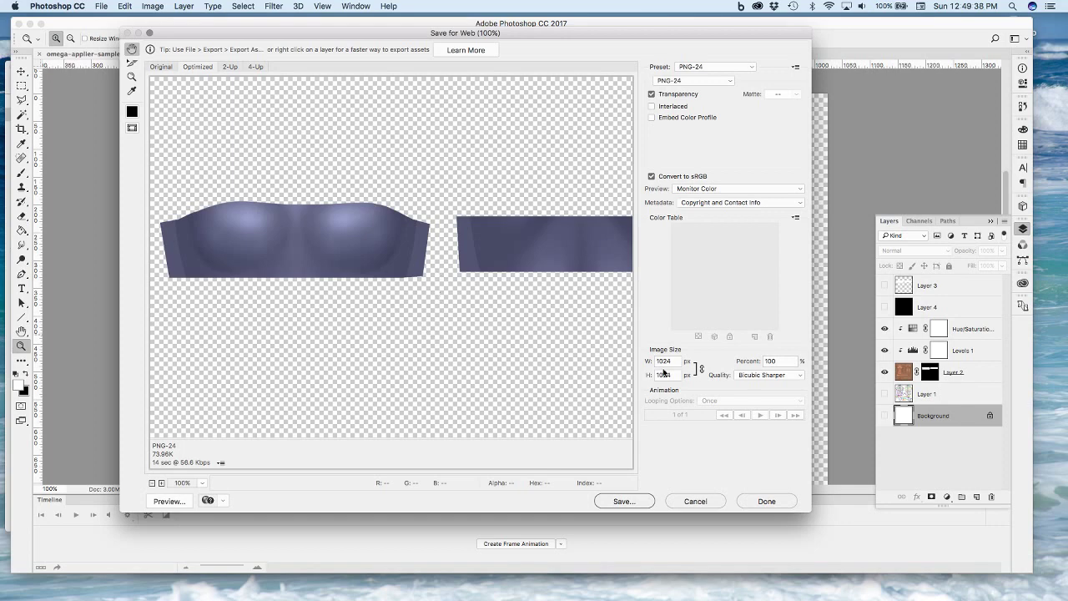
click(696, 501)
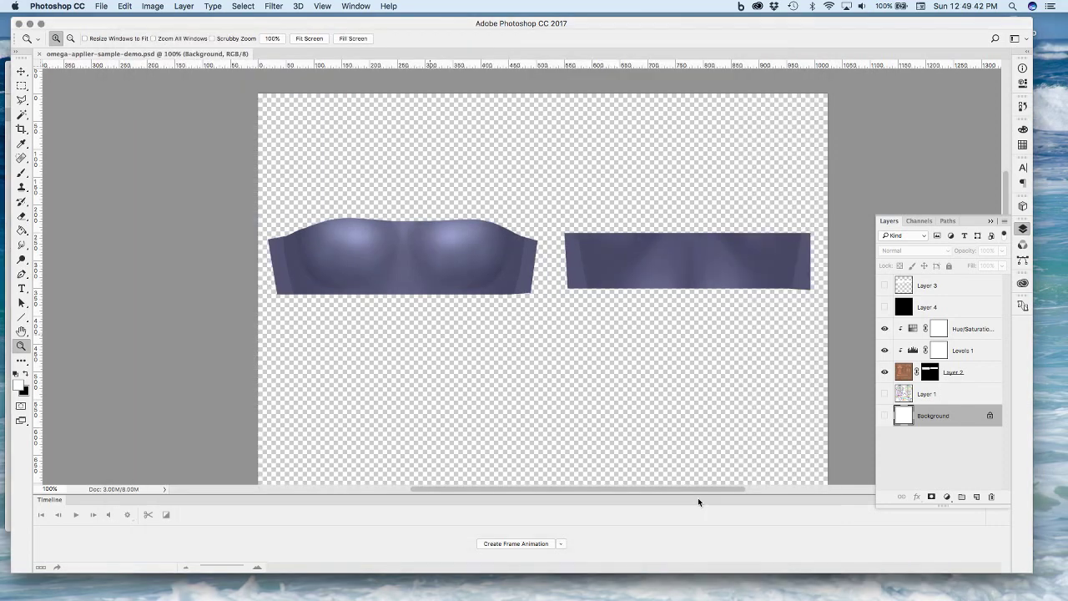
click(100, 5)
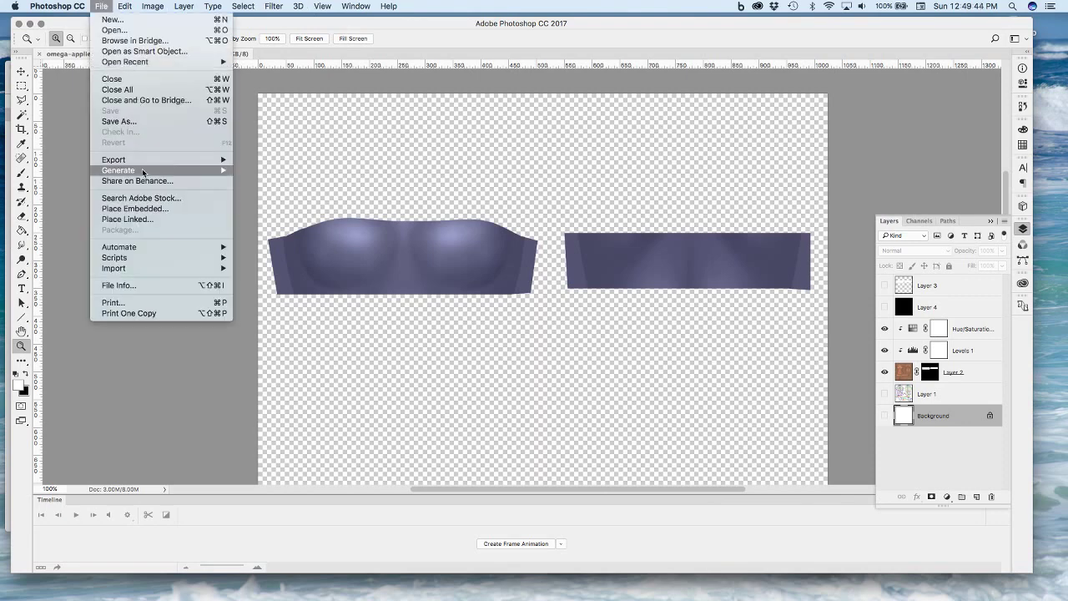
mouse_move(144, 160)
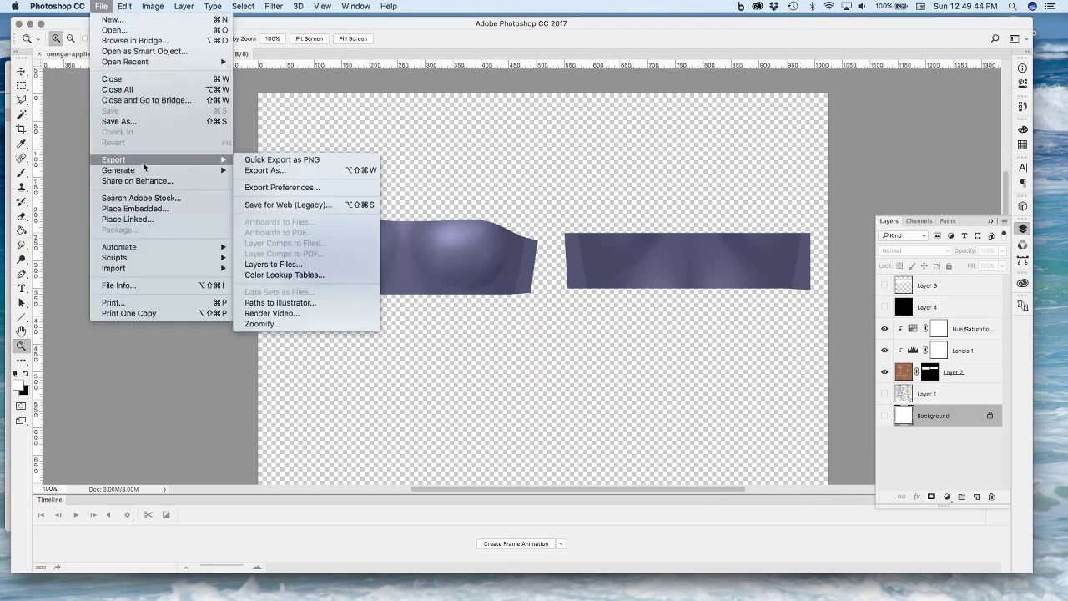
click(298, 205)
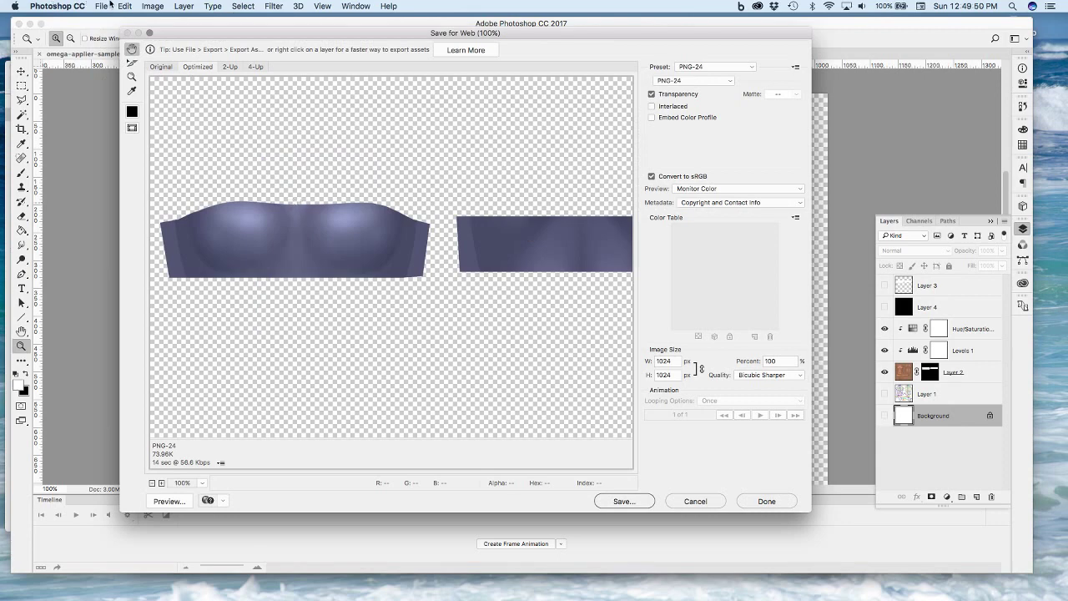
click(752, 67)
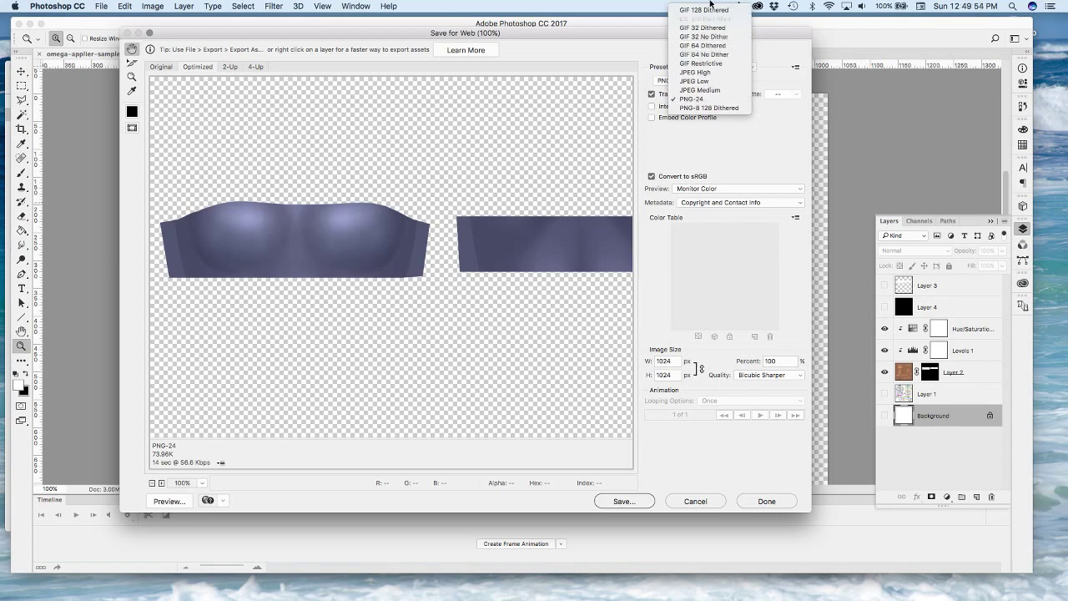
click(699, 100)
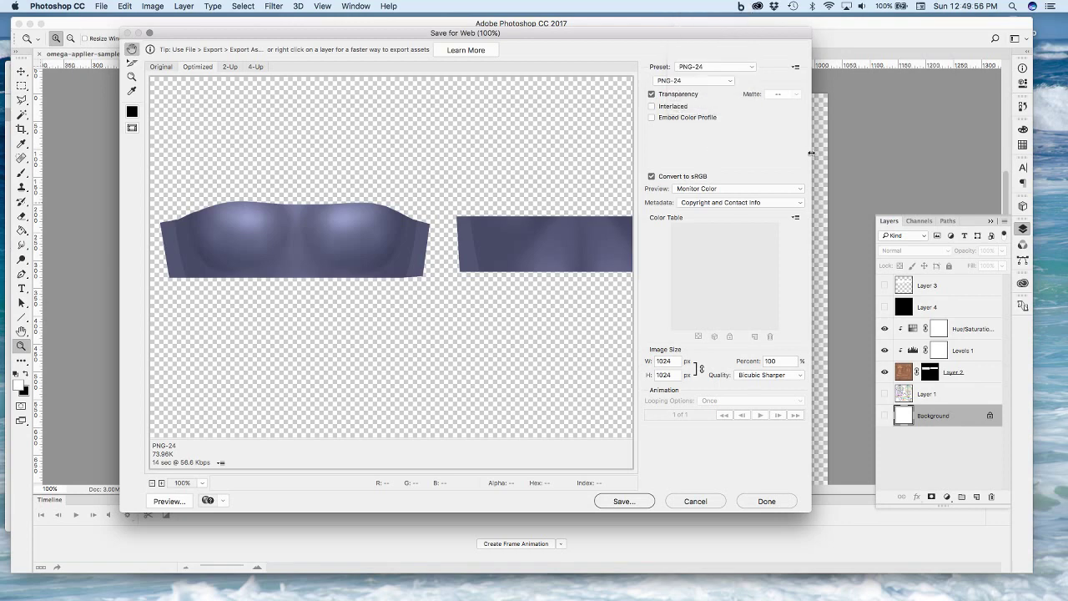
Compare the export with Transparency off and on, leave it enabled, and check the image width and height
click(652, 94)
click(651, 94)
click(652, 94)
click(652, 94)
click(652, 95)
click(651, 94)
click(670, 363)
click(671, 376)
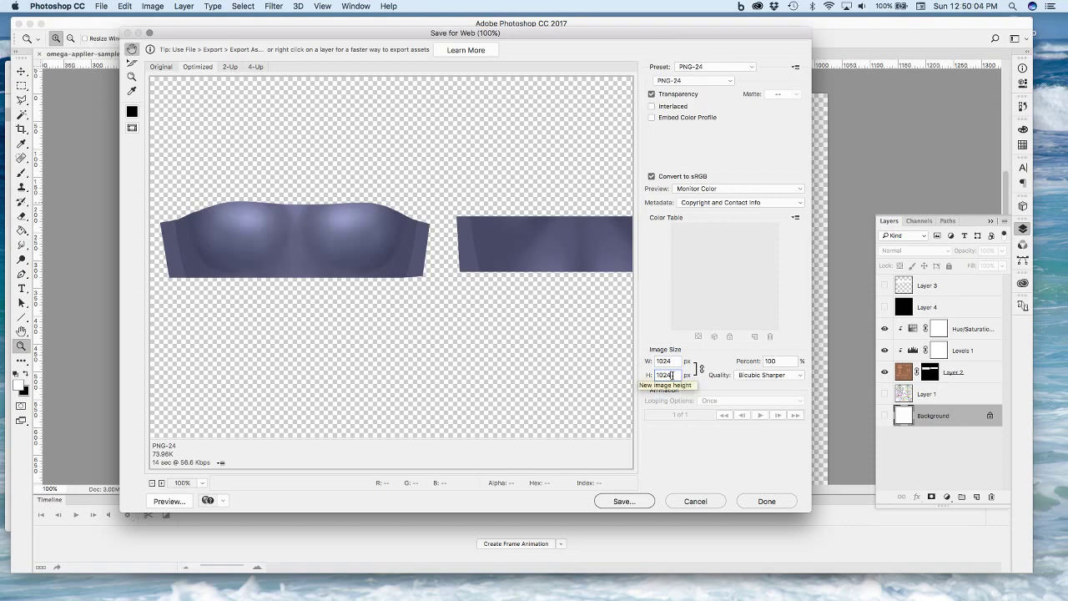
Save the export as omega-applier-sample-demo.png in the "! To upload" folder
click(621, 501)
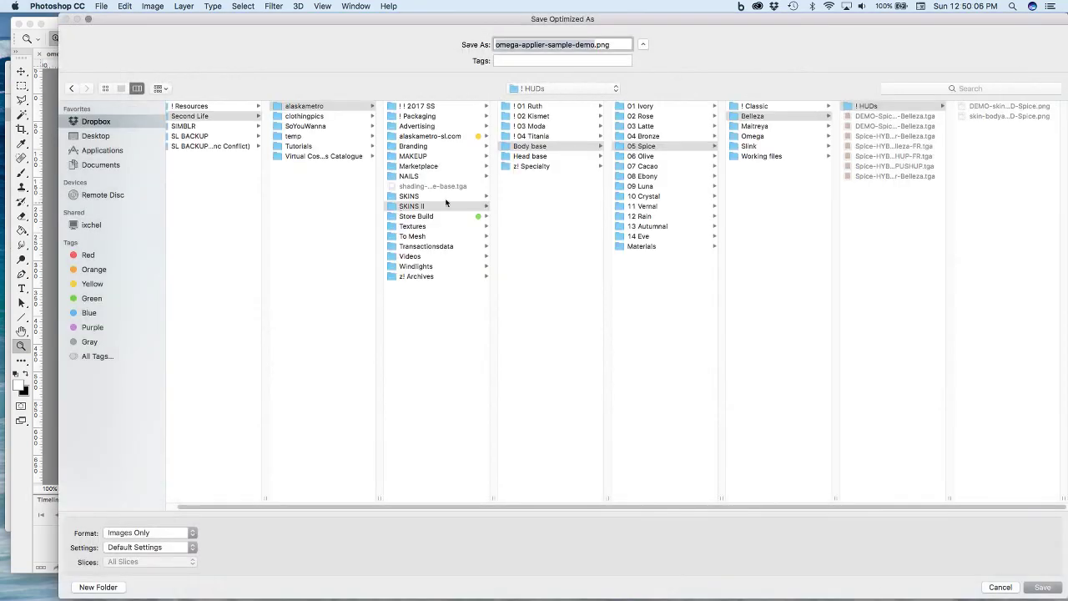
click(572, 83)
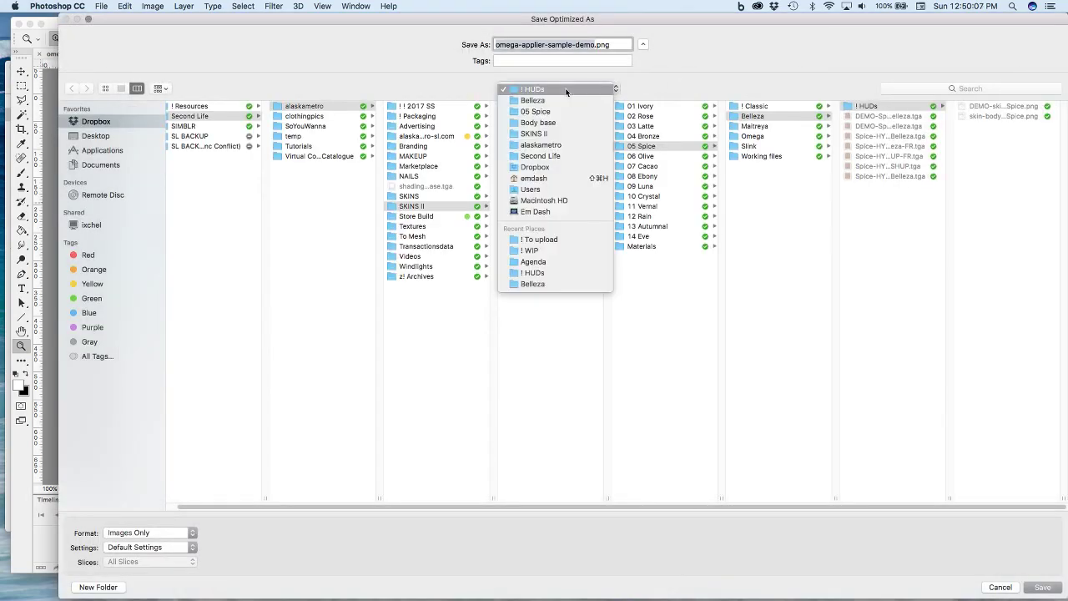
click(560, 242)
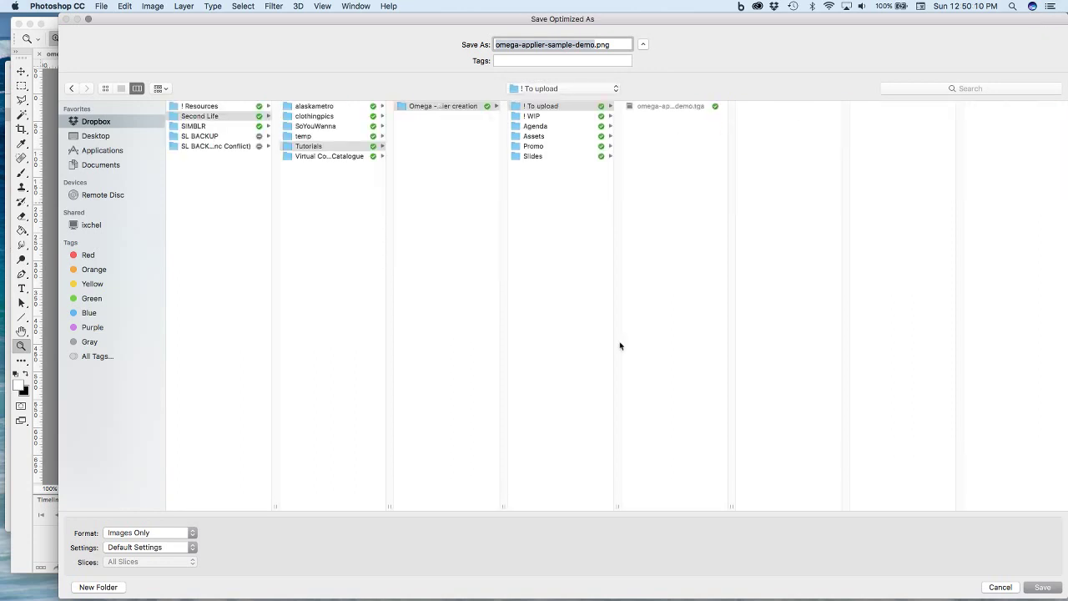
click(551, 45)
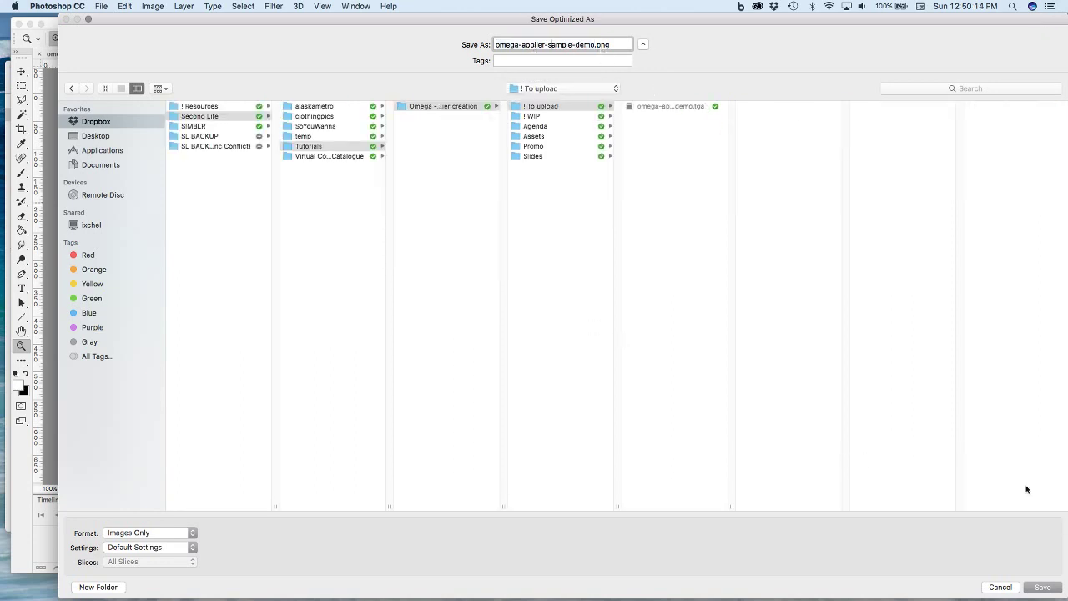
click(1043, 587)
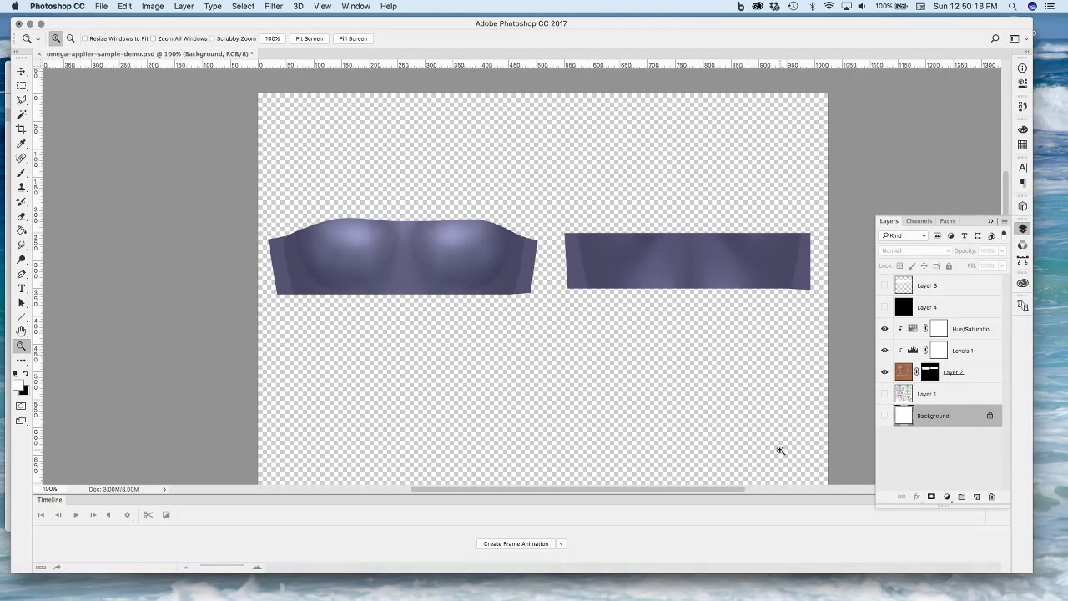
Switch to Firestorm, dismiss the group notice and open the worn Demo shirt for editing
key(super+Tab)
key(super+Tab)
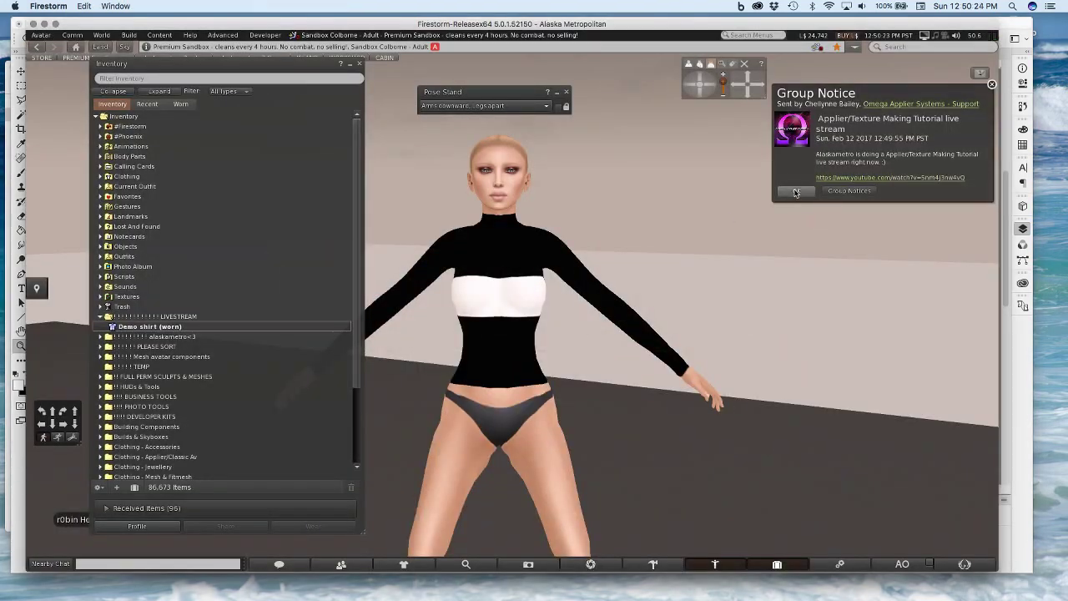
click(795, 192)
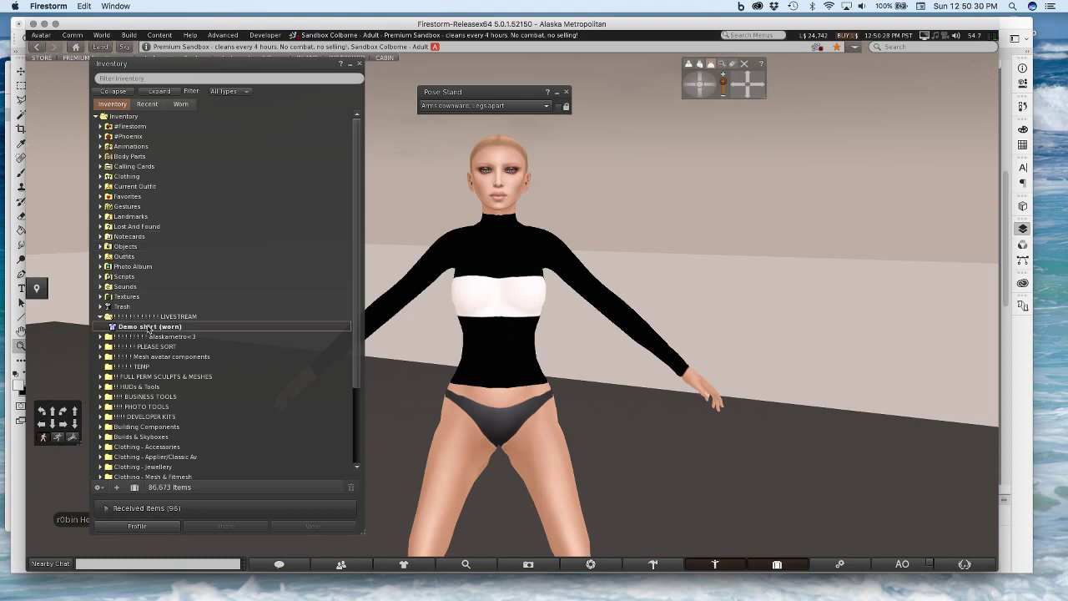
right_click(142, 328)
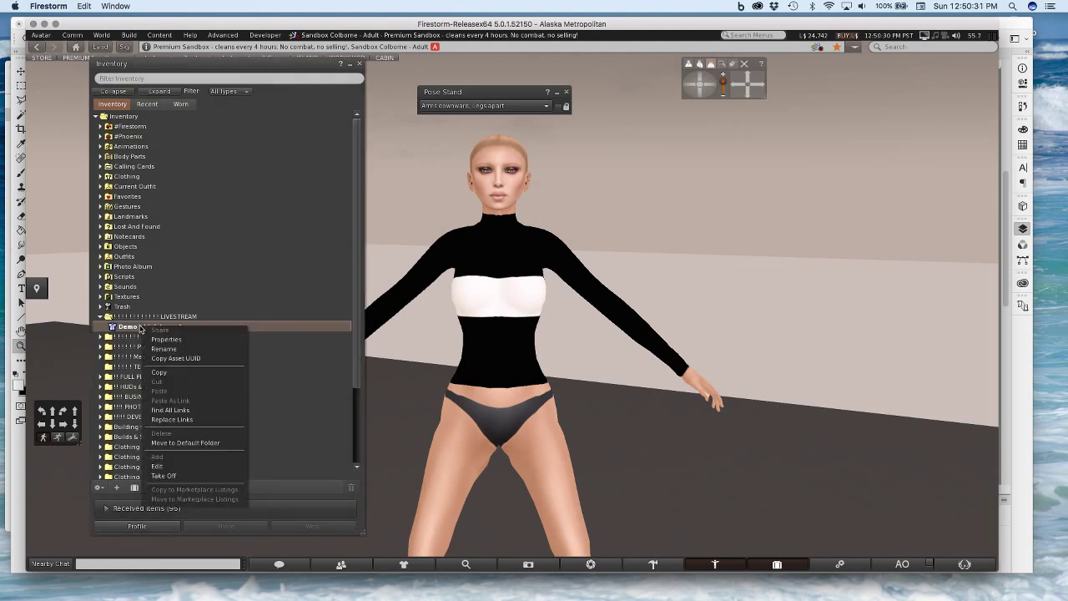
click(198, 473)
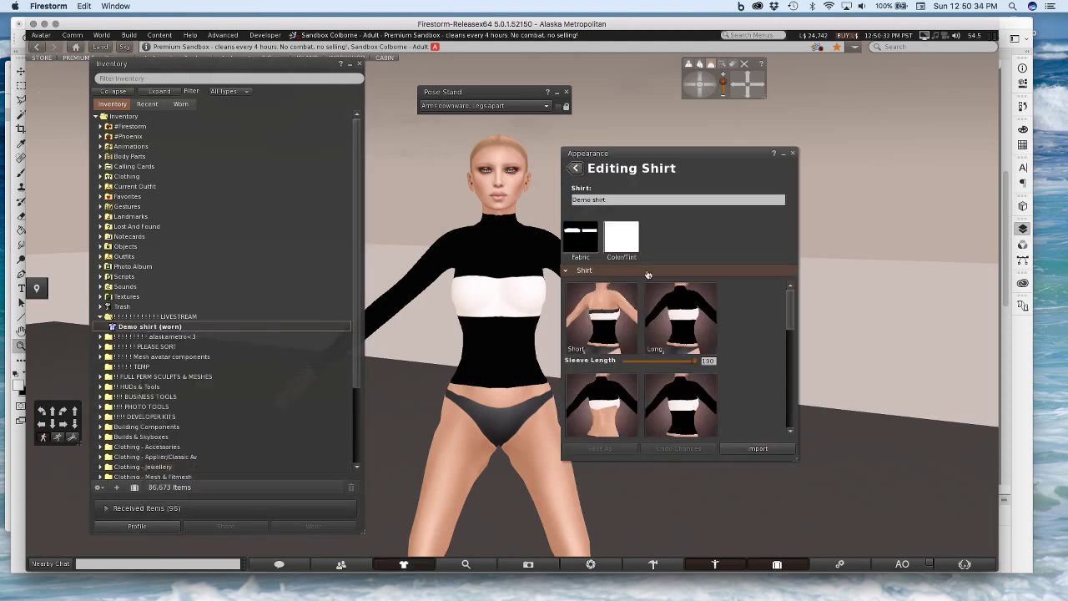
Add omega-applier-sample-demo.png as a local texture, apply it as the Demo shirt's fabric, and close the appearance editor
click(392, 260)
click(404, 277)
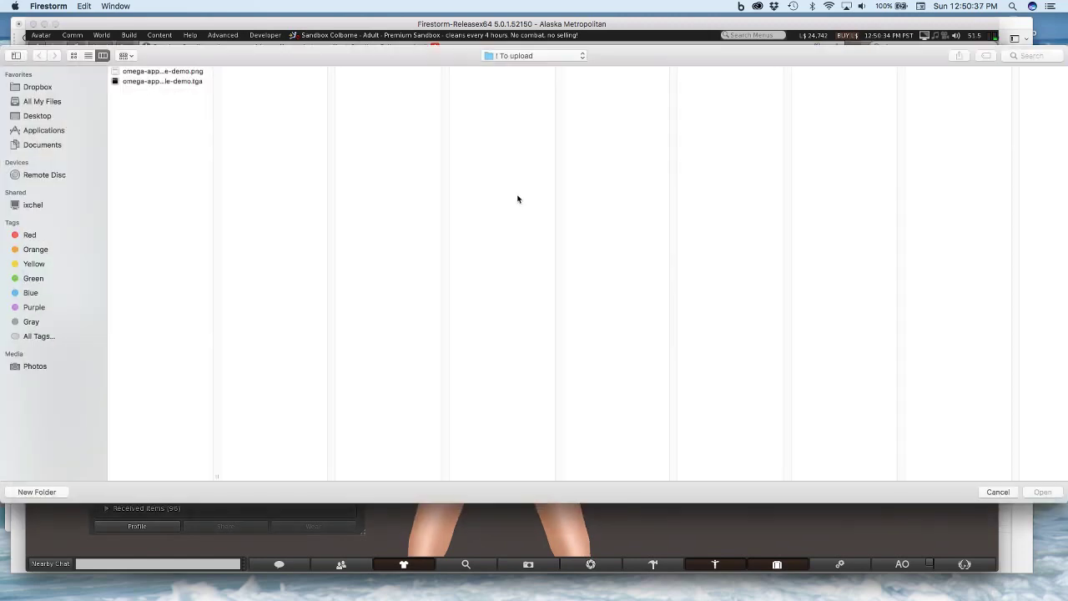
click(164, 72)
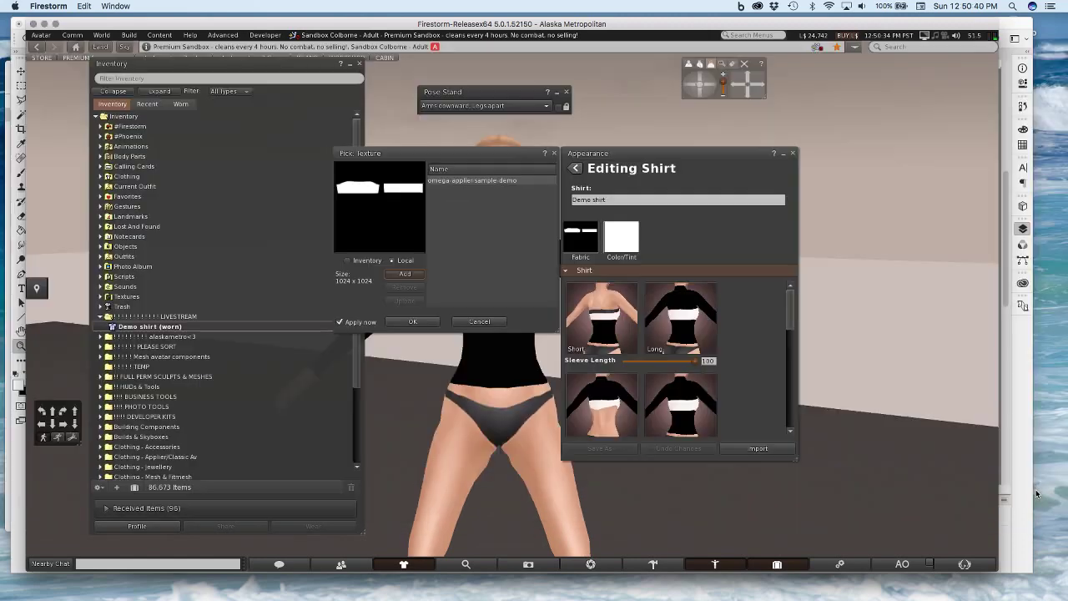
click(1041, 492)
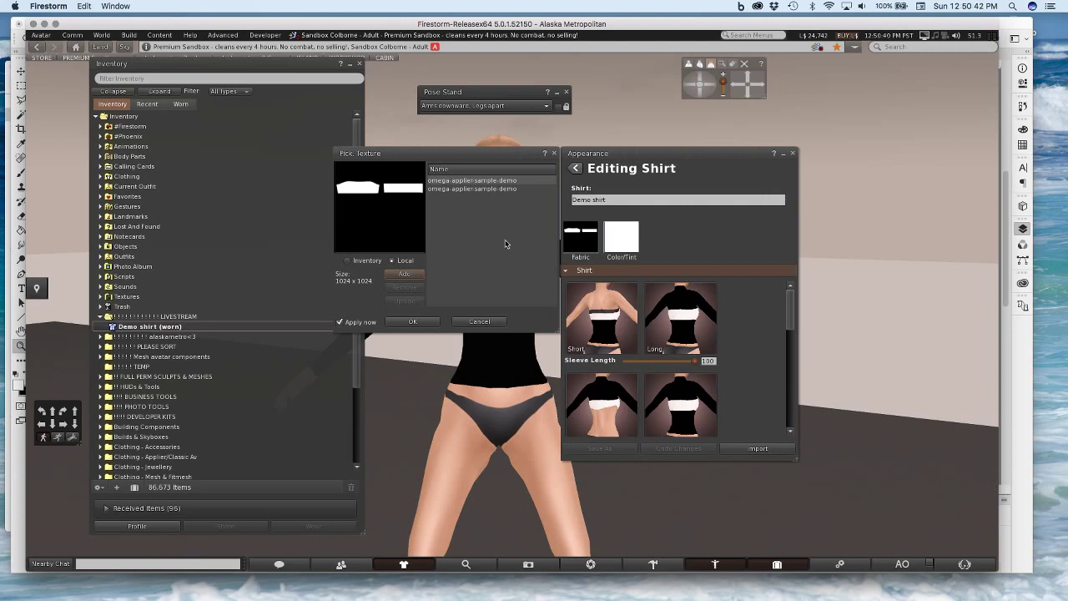
click(490, 188)
click(412, 323)
click(581, 168)
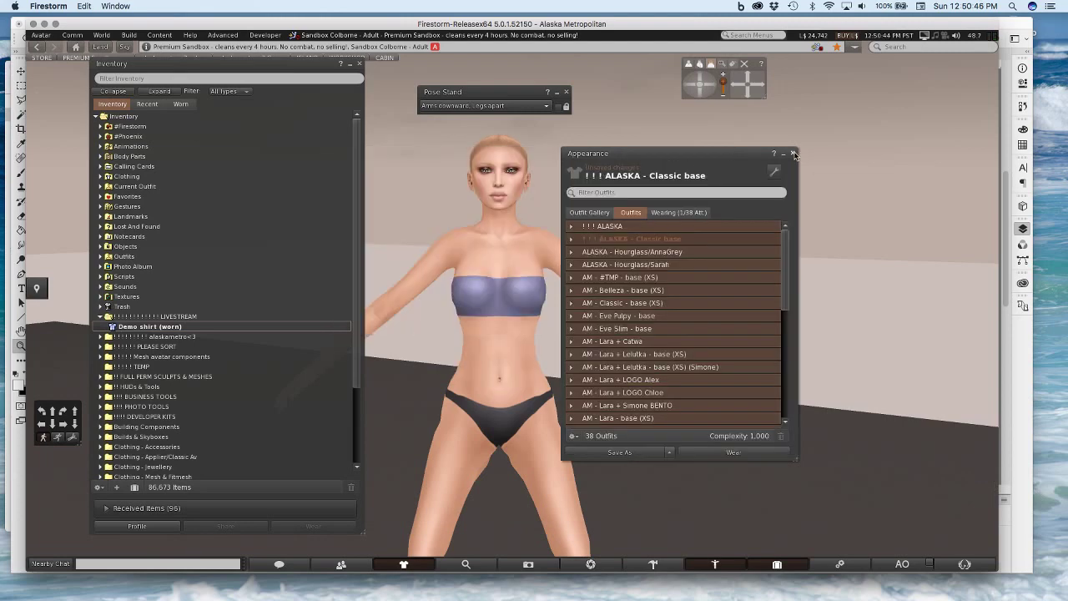
click(793, 154)
Examine the textured top on the avatar from the back, front and side, including its shading and edges
drag(511, 280, 434, 250)
key(Escape)
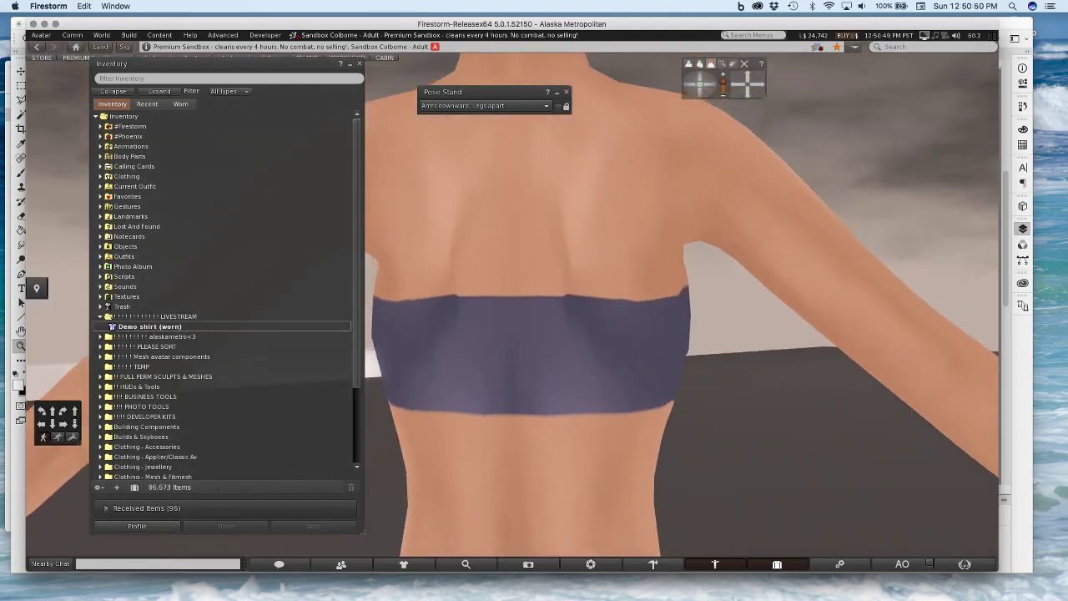
drag(534, 284, 202, 292)
drag(682, 382, 540, 392)
drag(437, 326, 459, 306)
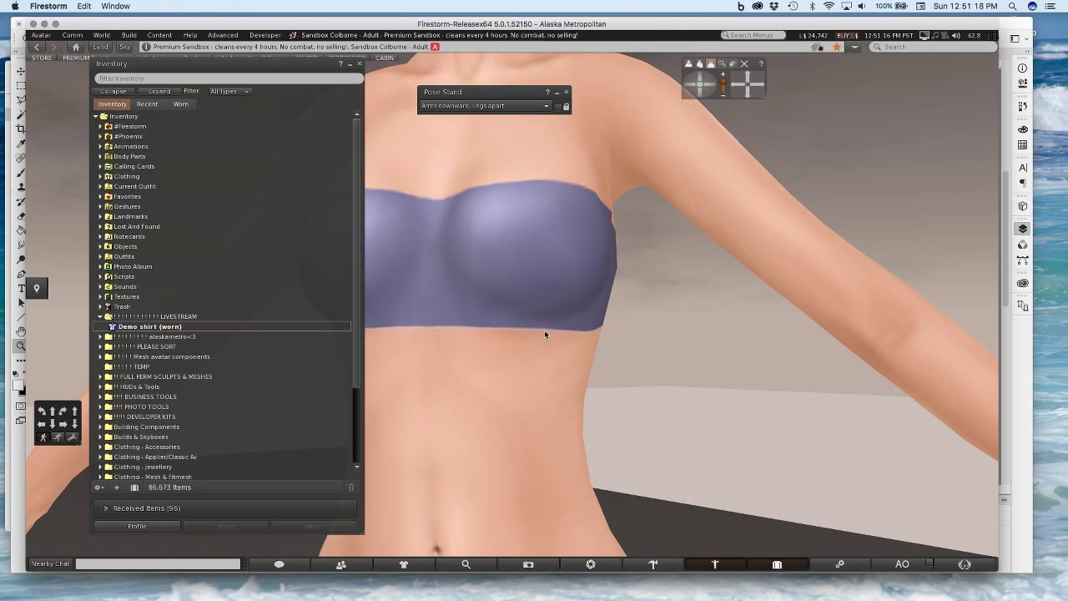
drag(478, 302, 510, 304)
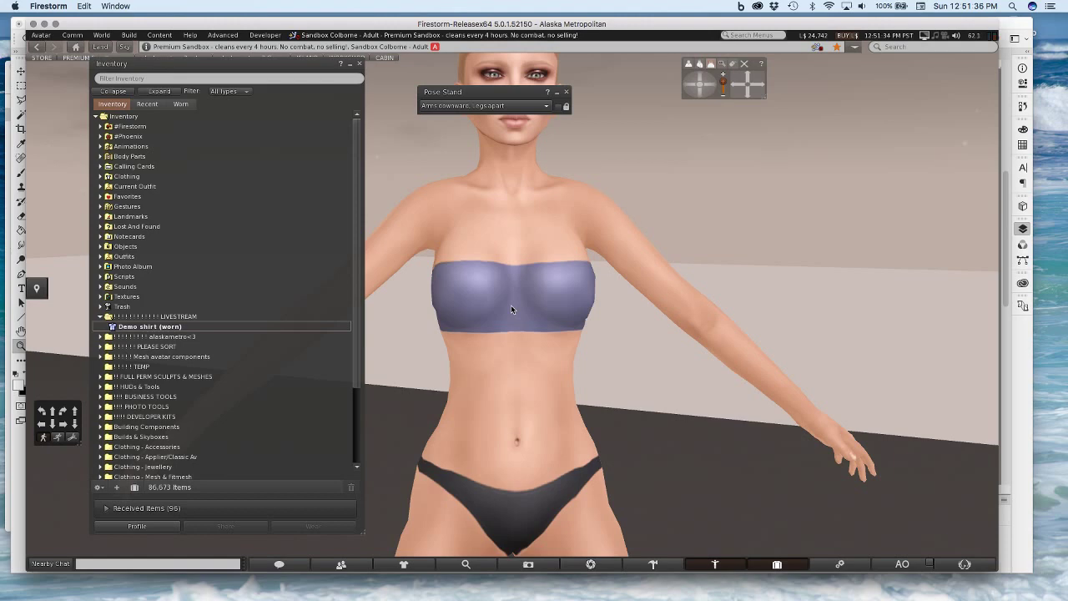
drag(524, 310, 709, 267)
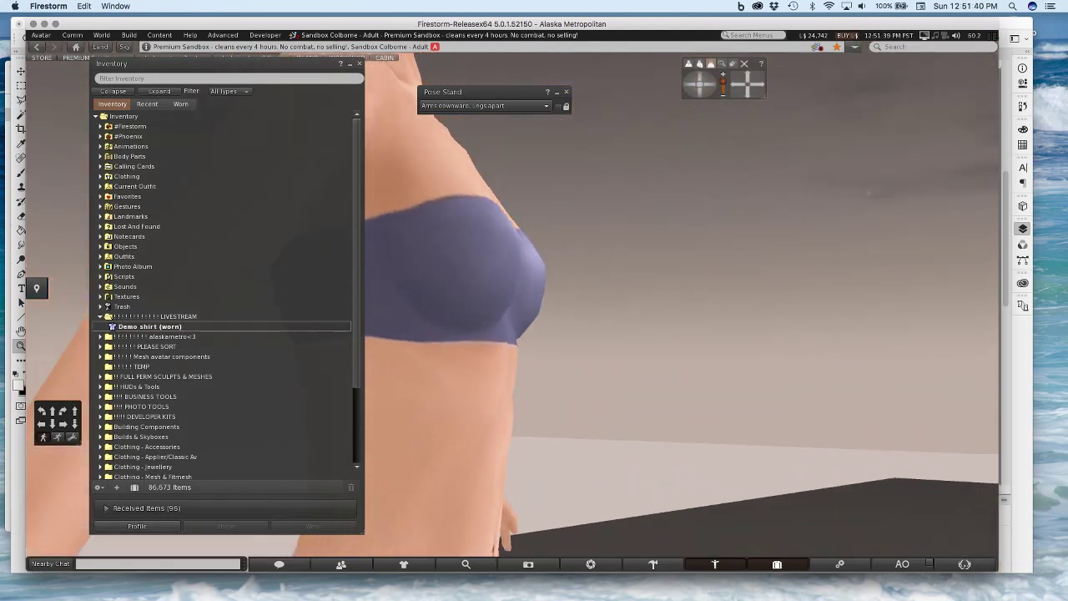
key(Escape)
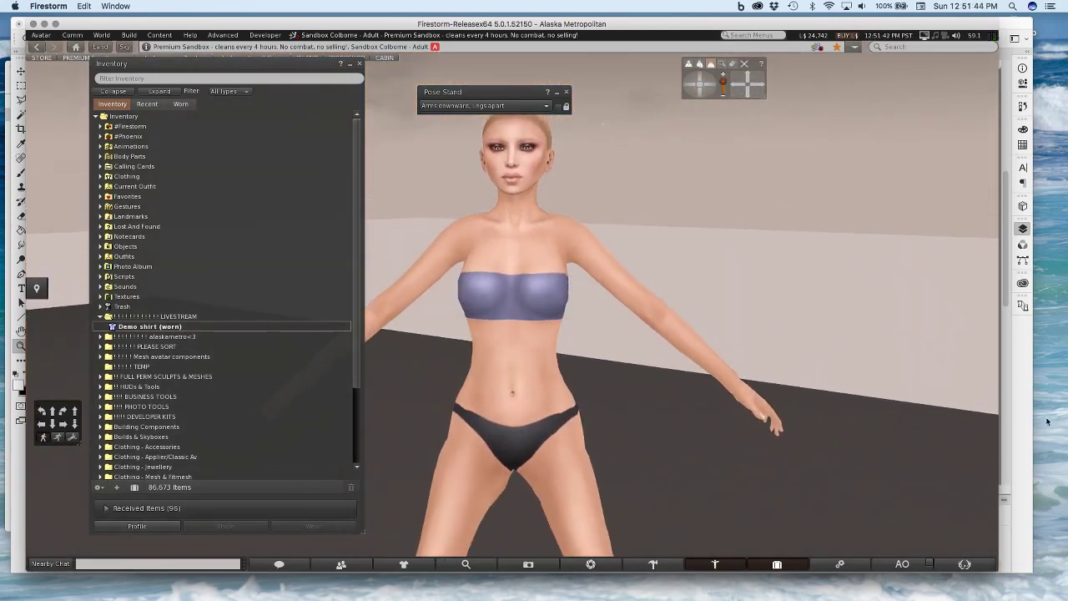
Switch to Photoshop, show the Background layer and fill it with the dark purple sampled from the back band's outer edge
key(super+Tab)
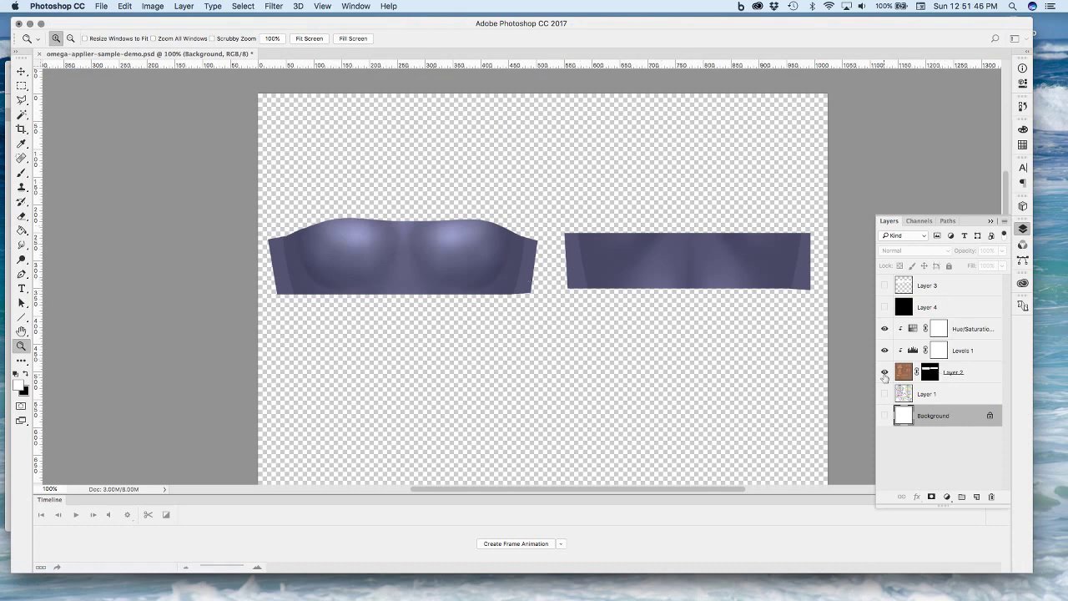
click(885, 415)
key(i)
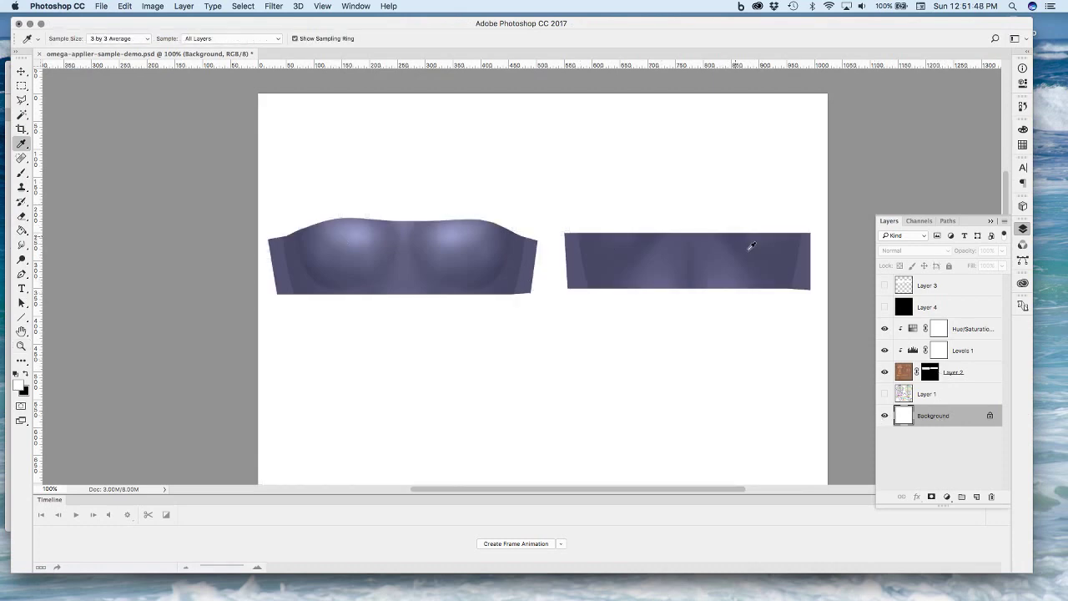
click(806, 266)
click(802, 272)
key(alt+BackSpace)
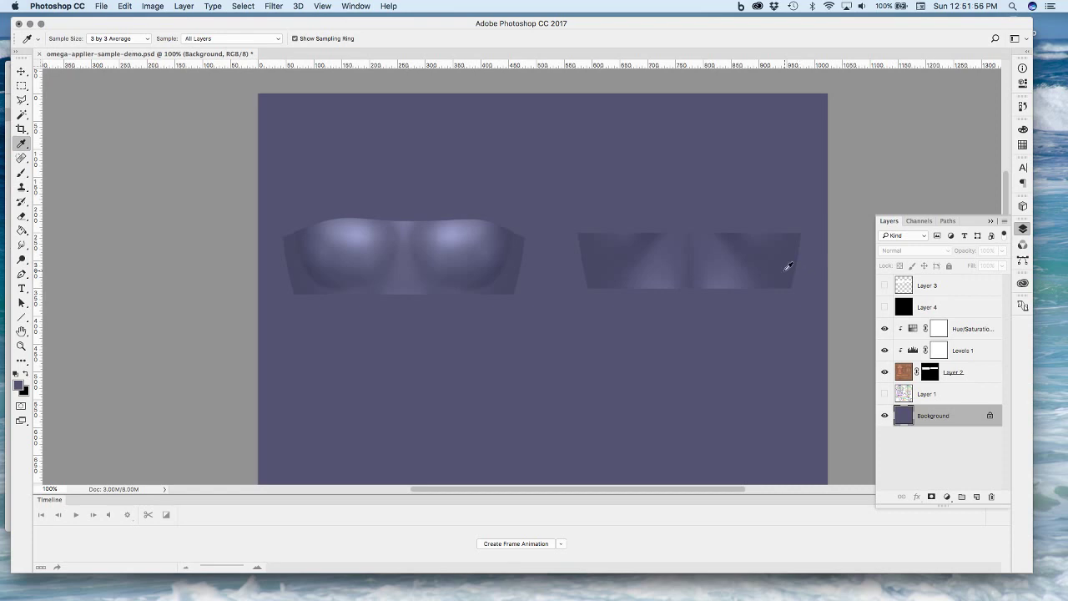
click(21, 72)
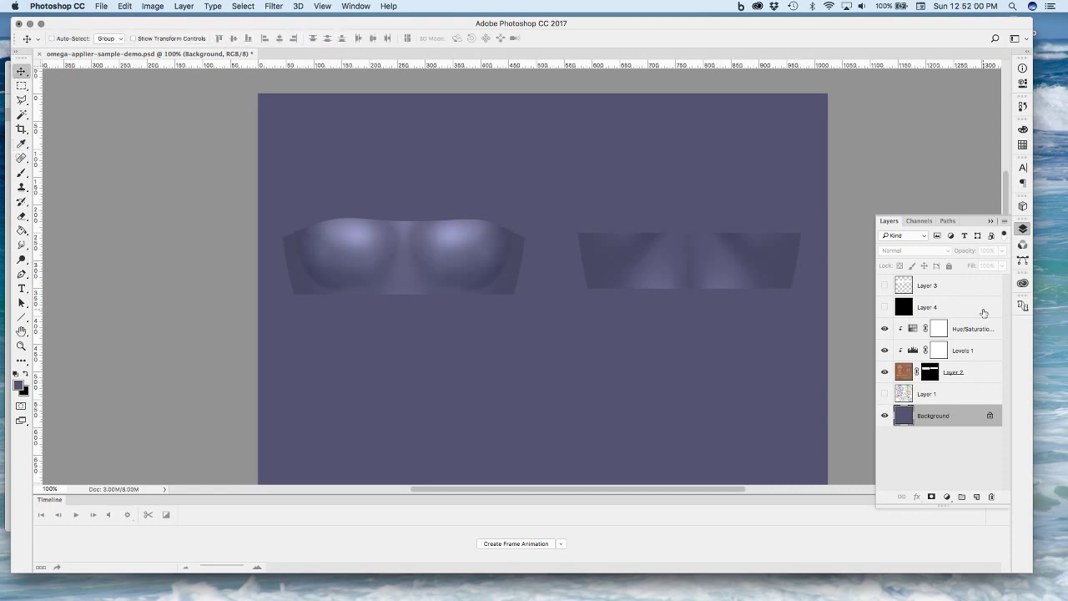
Switch to Firestorm and inspect the worn top up close on the avatar
mouse_move(726, 594)
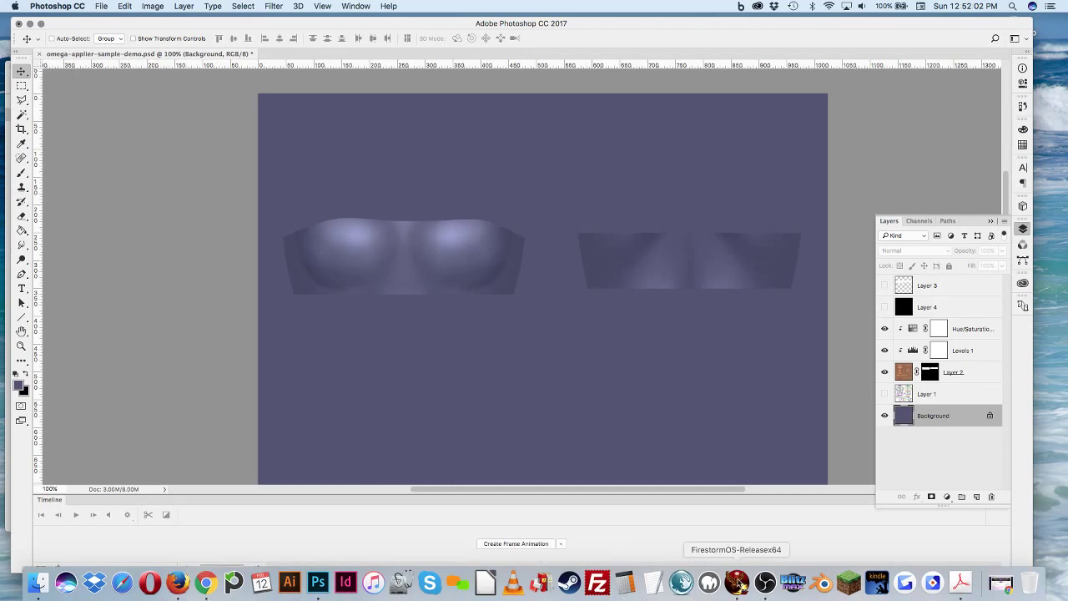
click(738, 581)
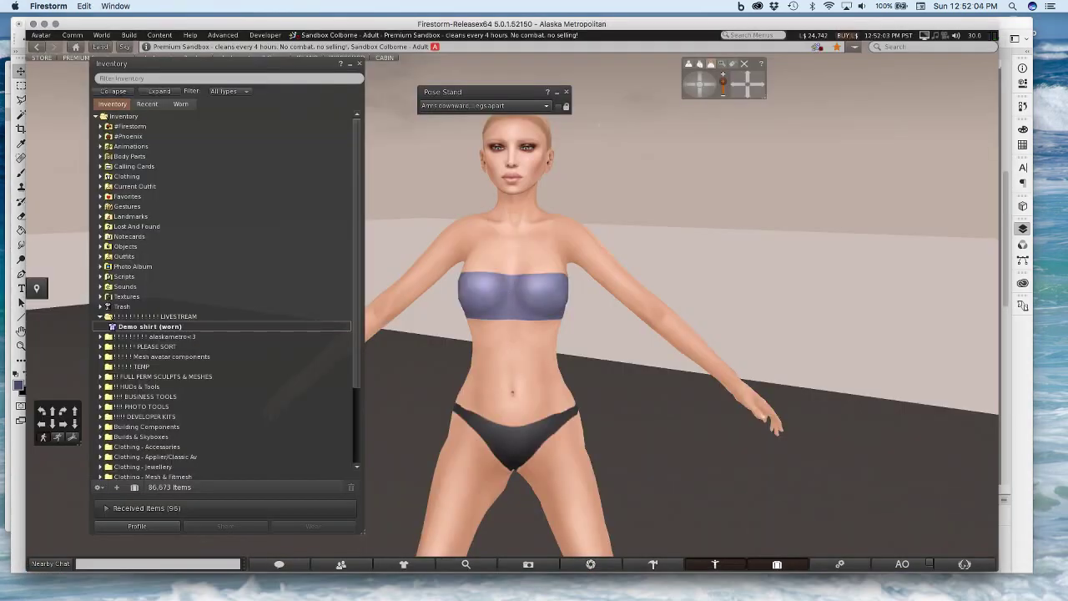
drag(517, 296, 67, 301)
scroll(517, 333, up, 5)
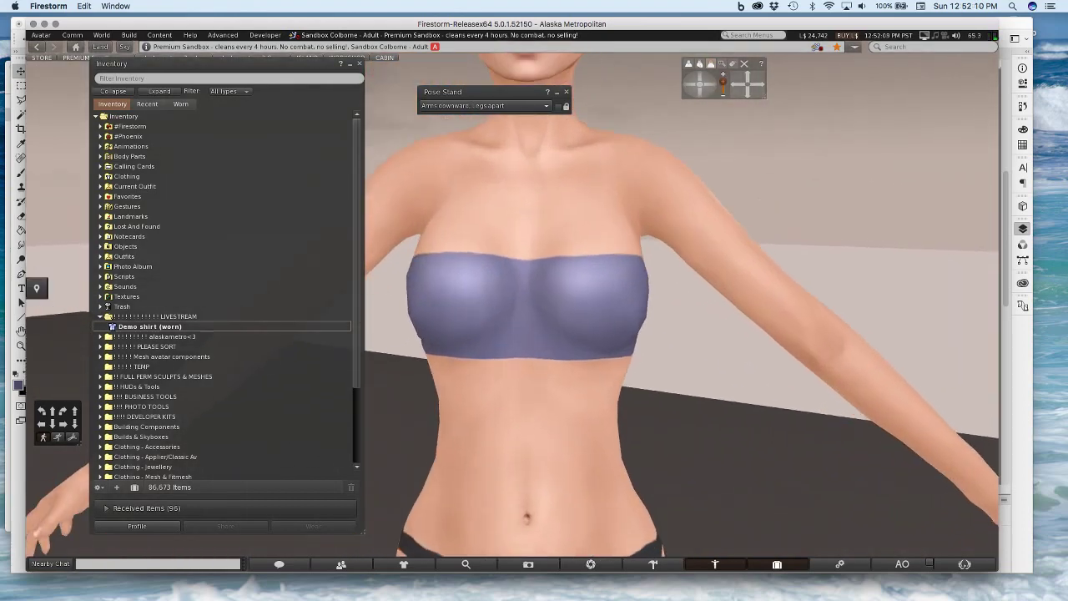
Examine the worn top on the avatar from the front, back and side, closing the Nearby Chat window along the way
scroll(493, 315, down, 2)
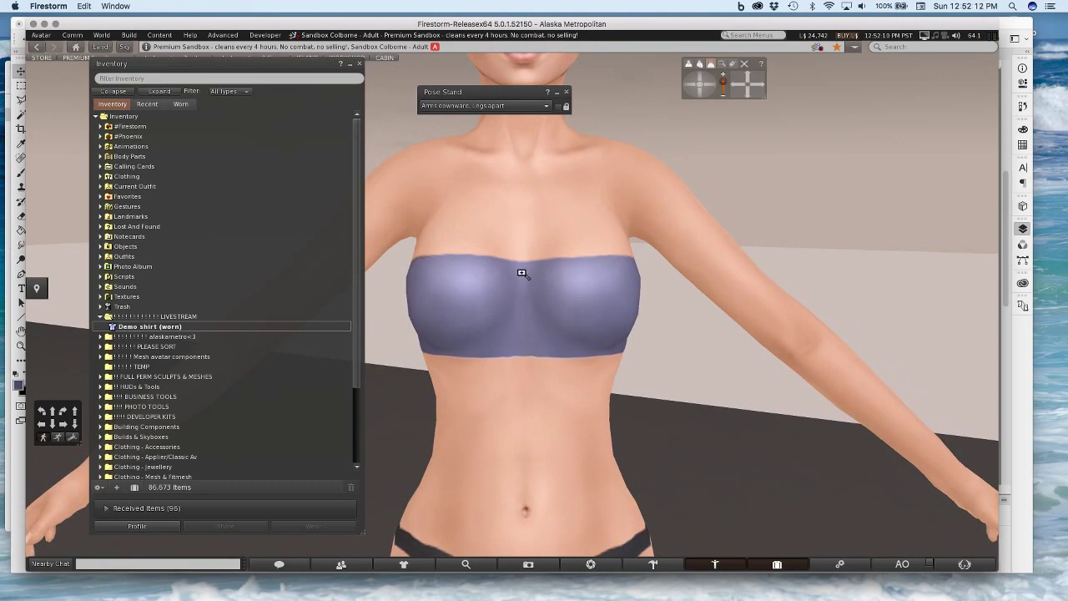
scroll(401, 288, down, 4)
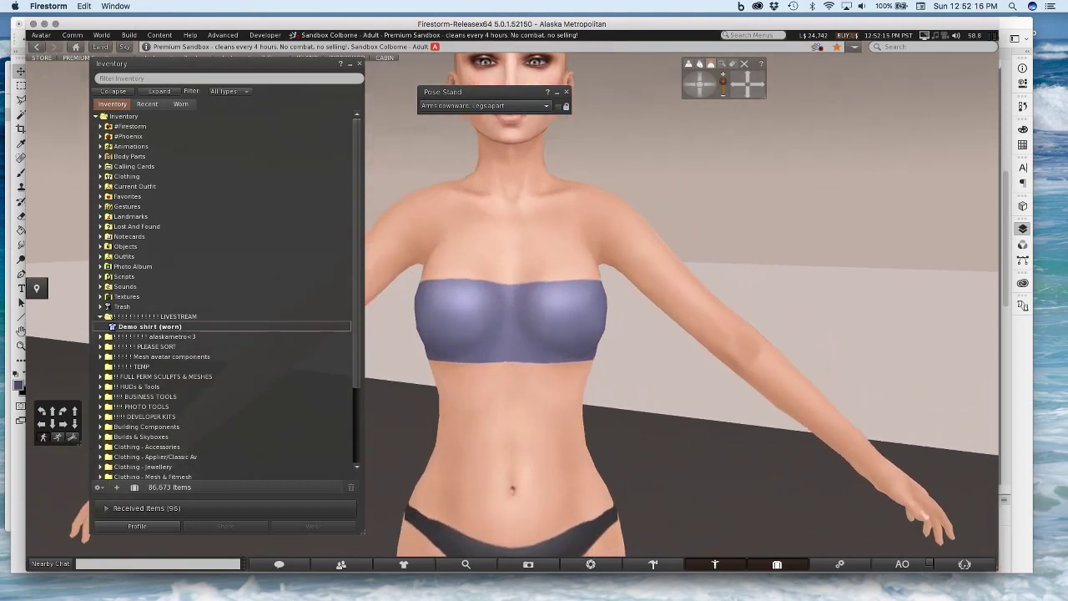
scroll(503, 306, up, 3)
key(Right)
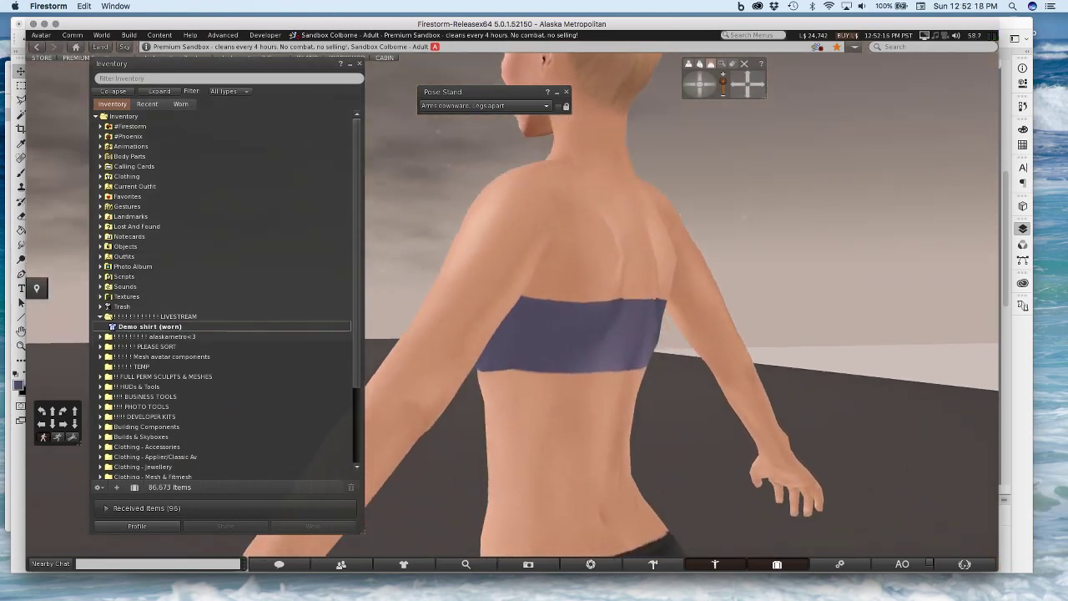
key(alt+Right)
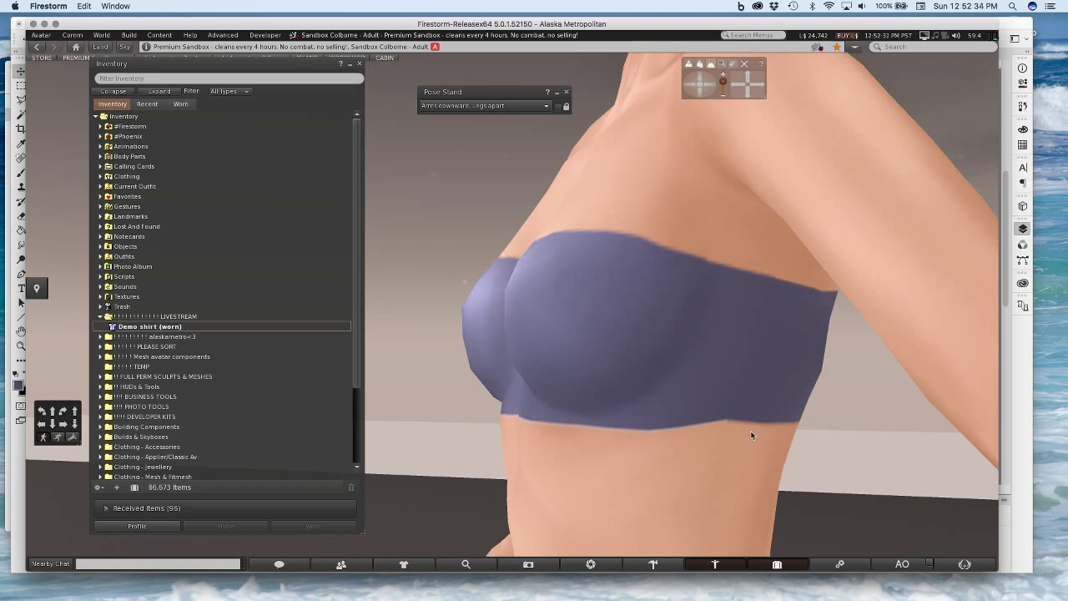
drag(734, 324, 998, 324)
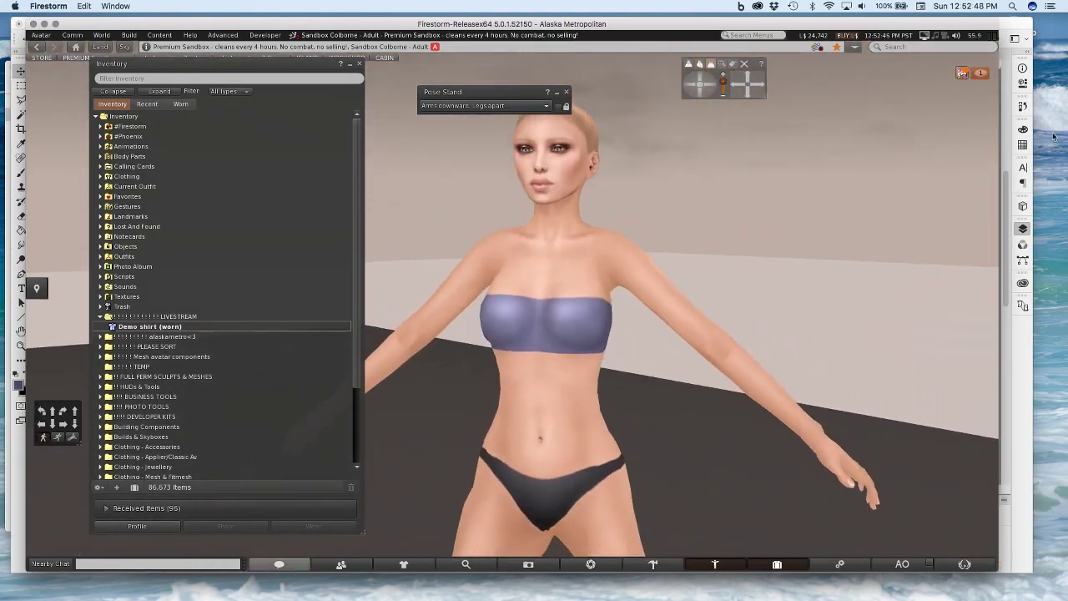
click(723, 108)
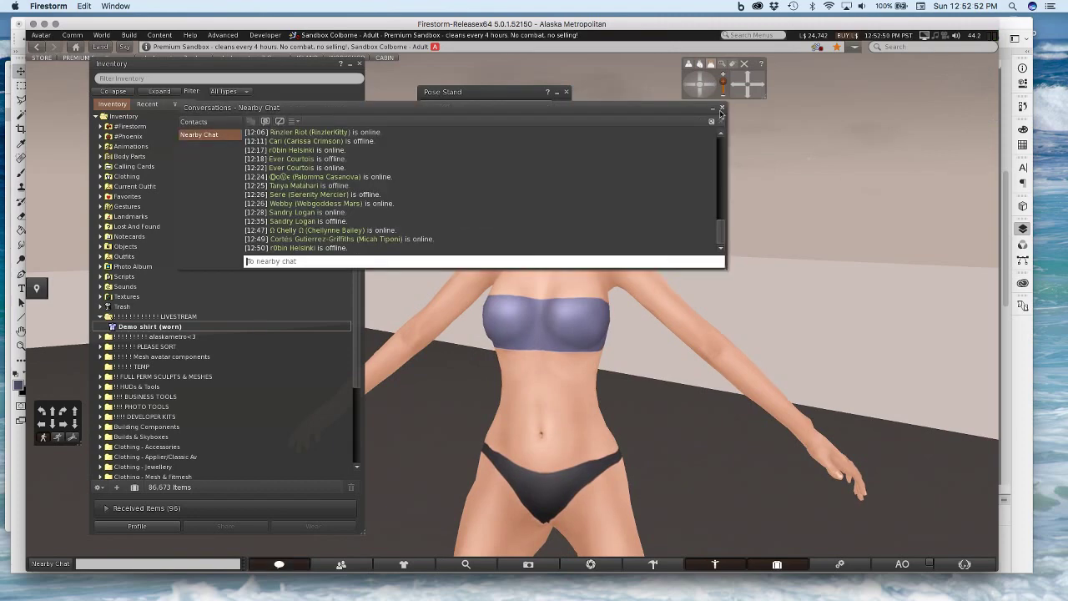
click(722, 109)
scroll(558, 343, up, 5)
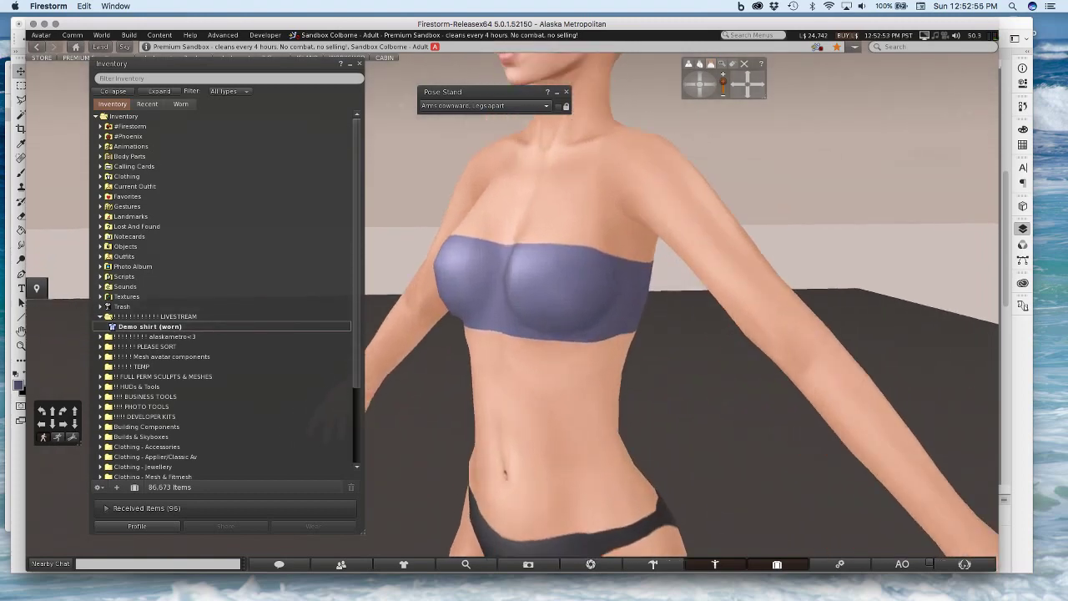
alt+click(512, 308)
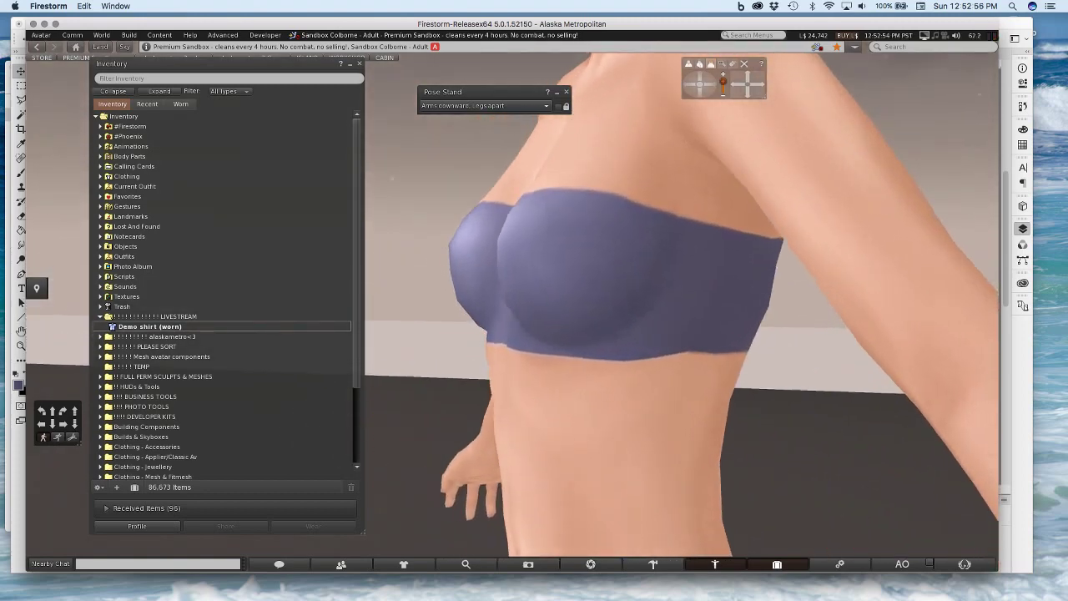
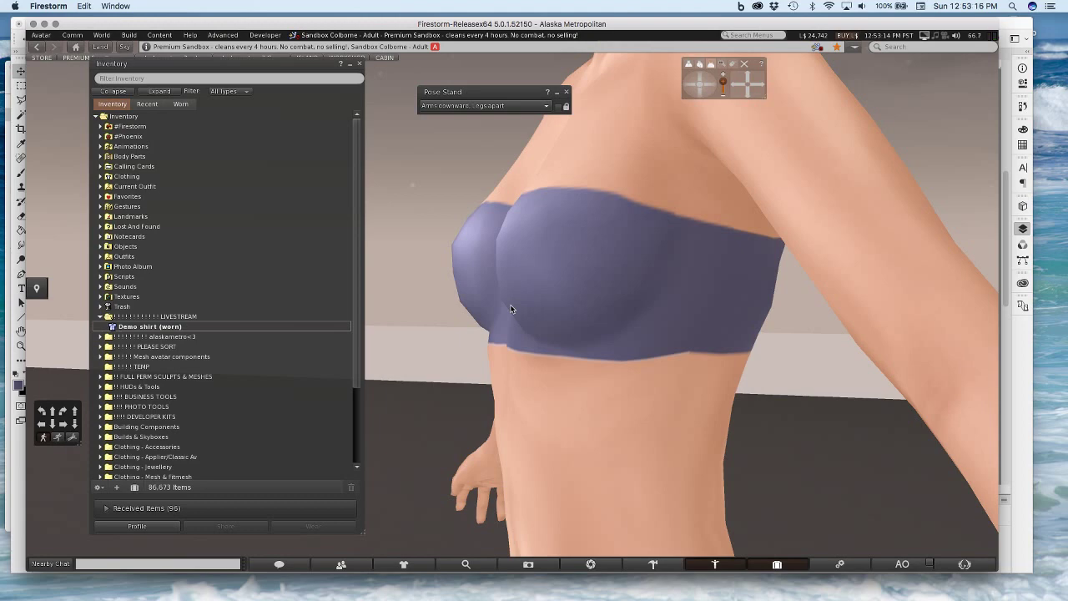
drag(546, 296, 512, 306)
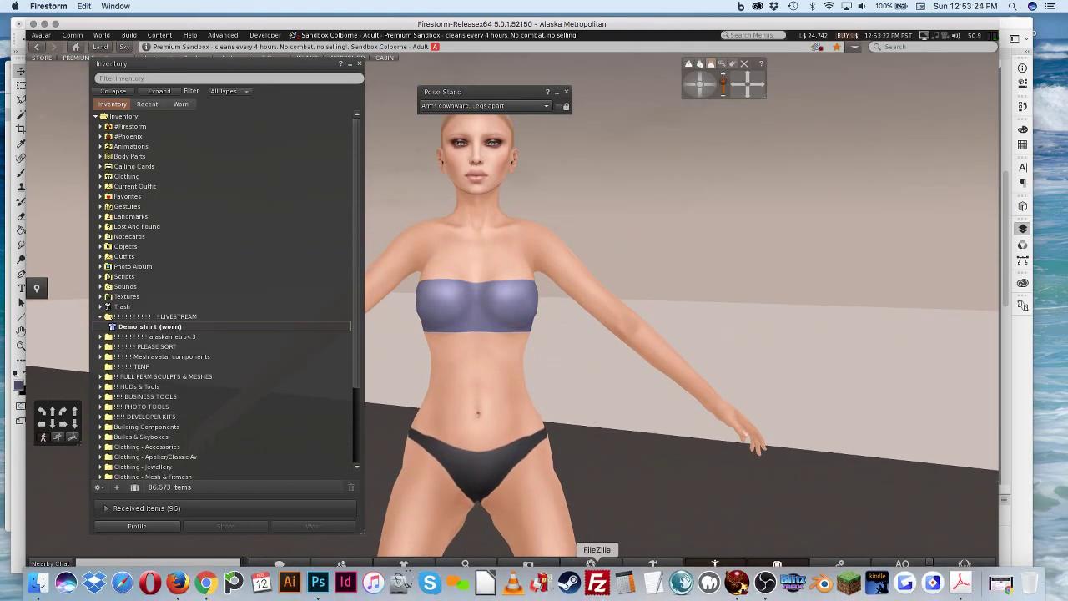
Switch to Photoshop, hide the Hue/Saturation and Levels 1 adjustments, and add a new clipped layer directly above Layer 2
click(322, 580)
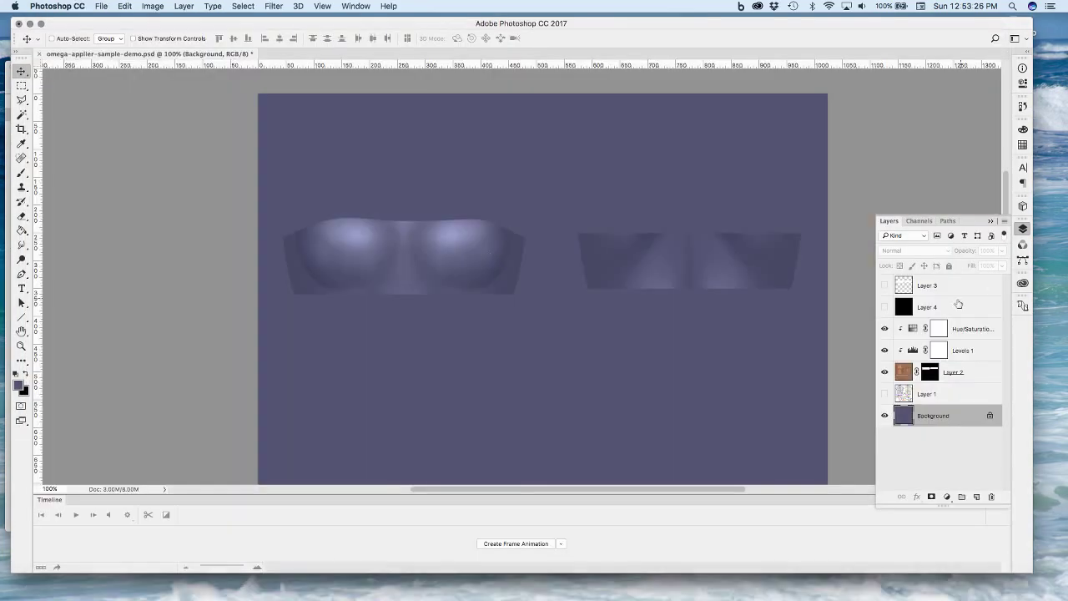
click(884, 329)
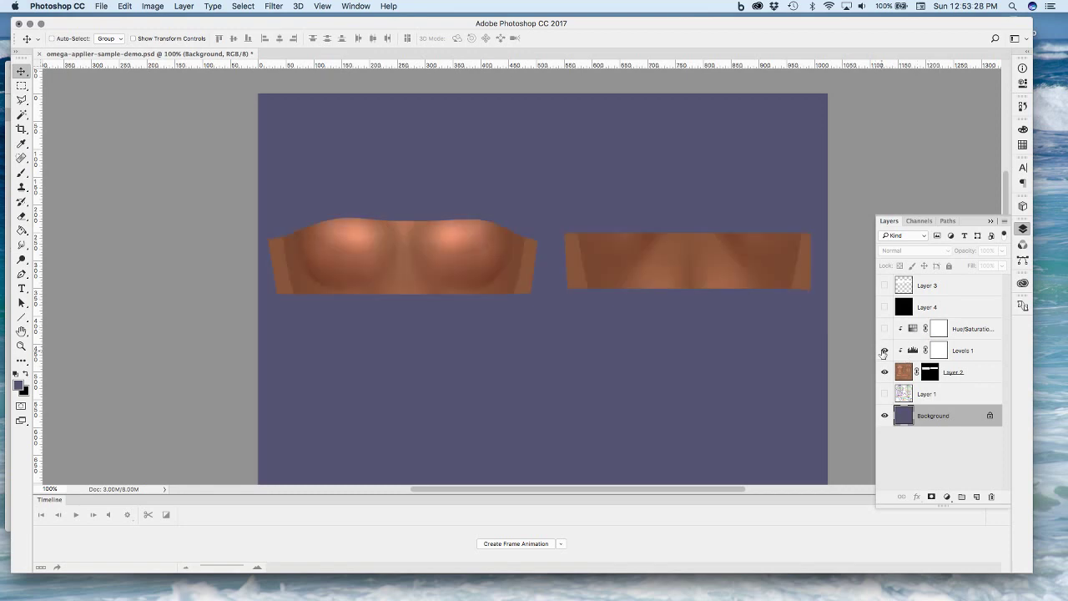
click(883, 351)
click(970, 376)
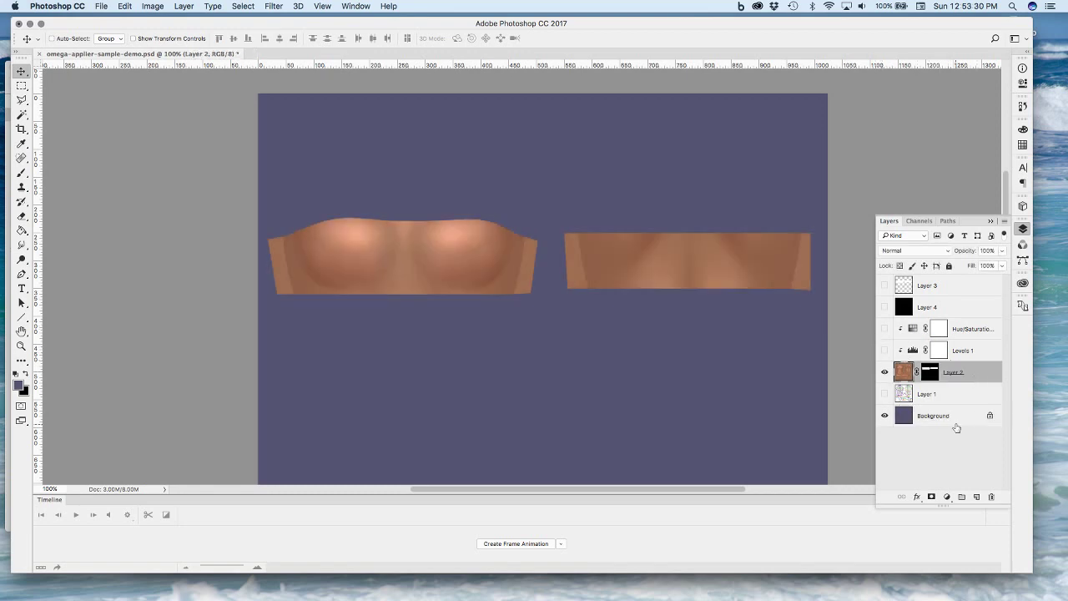
click(975, 499)
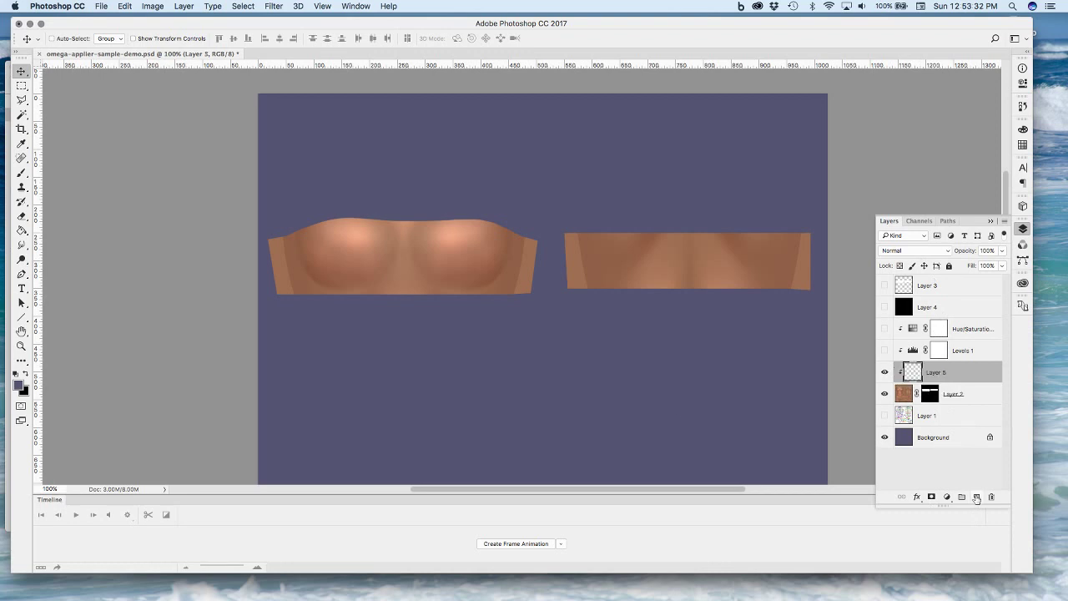
Paint two straight horizontal white lines between the cups of the front piece, the lower one shorter
key(z)
drag(282, 206, 606, 373)
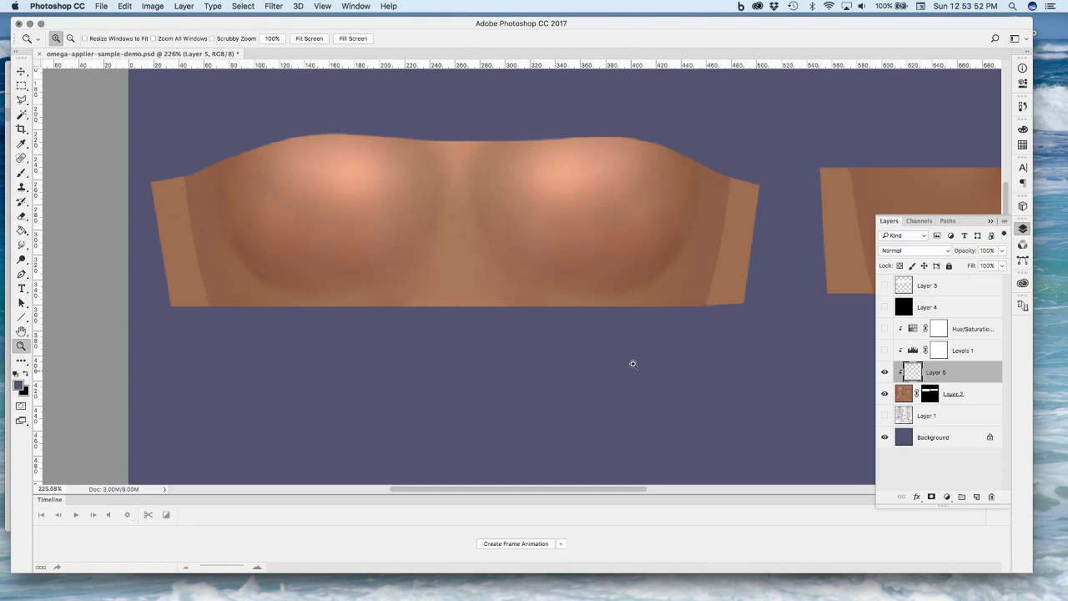
click(21, 172)
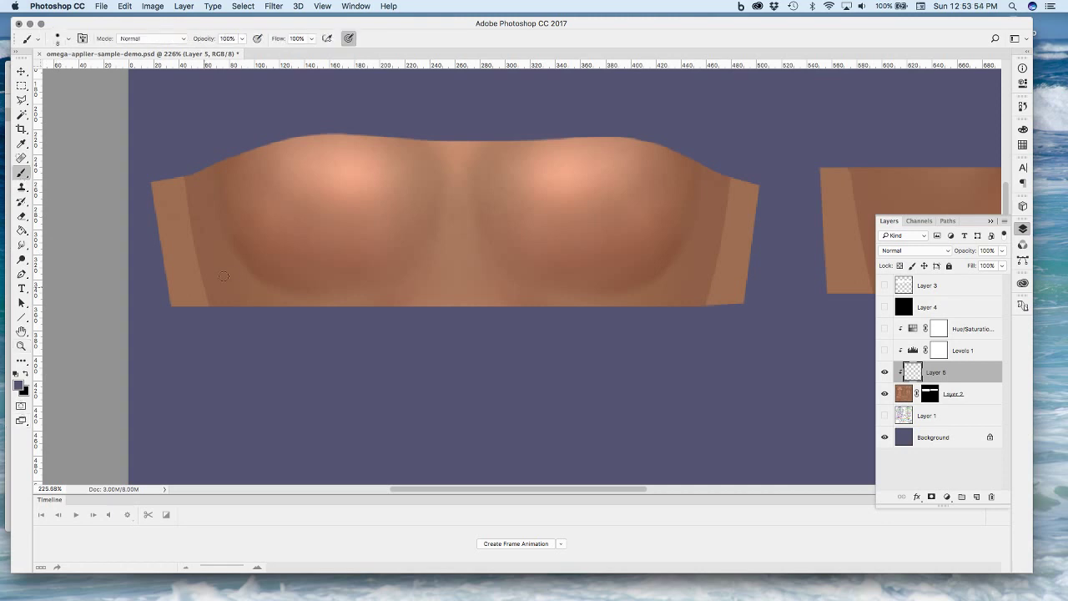
key(d)
key(x)
click(390, 171)
shift+click(503, 174)
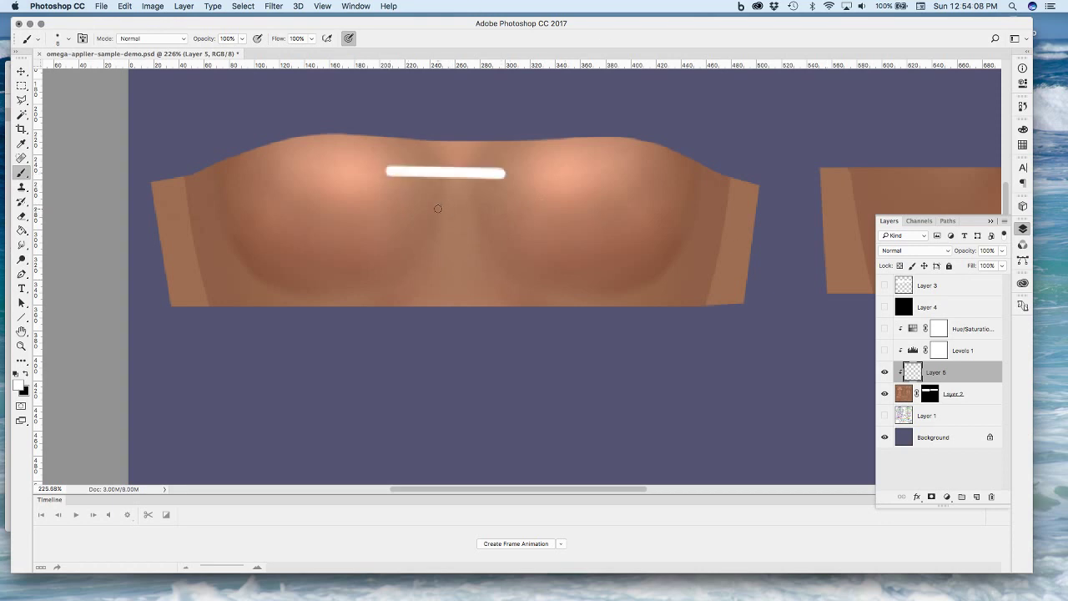
shift+click(489, 208)
Smudge the ends of the two white lines outward with a size 70 brush so they fade toward the cups
key(r)
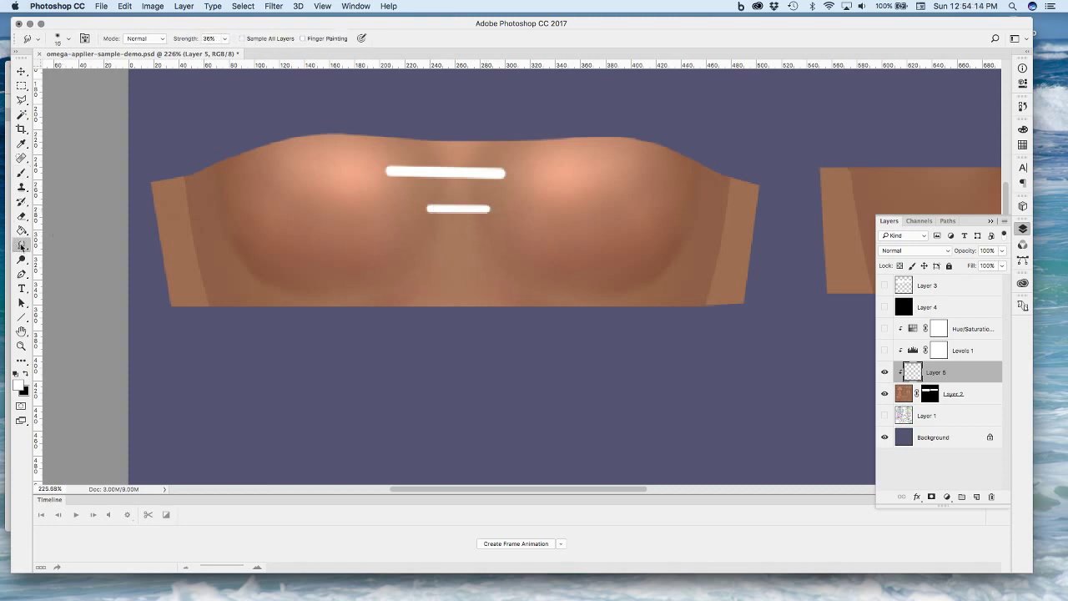
drag(346, 207, 576, 163)
drag(493, 195, 531, 186)
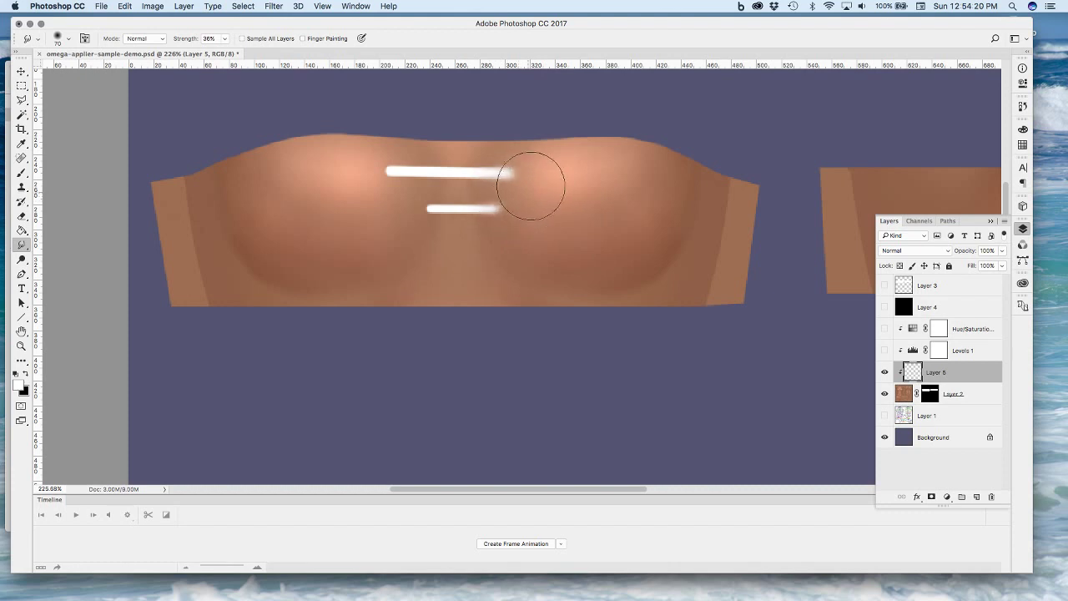
mouse_move(422, 191)
mouse_down()
mouse_move(387, 196)
mouse_move(364, 171)
mouse_move(347, 181)
mouse_move(498, 185)
mouse_move(555, 186)
mouse_up()
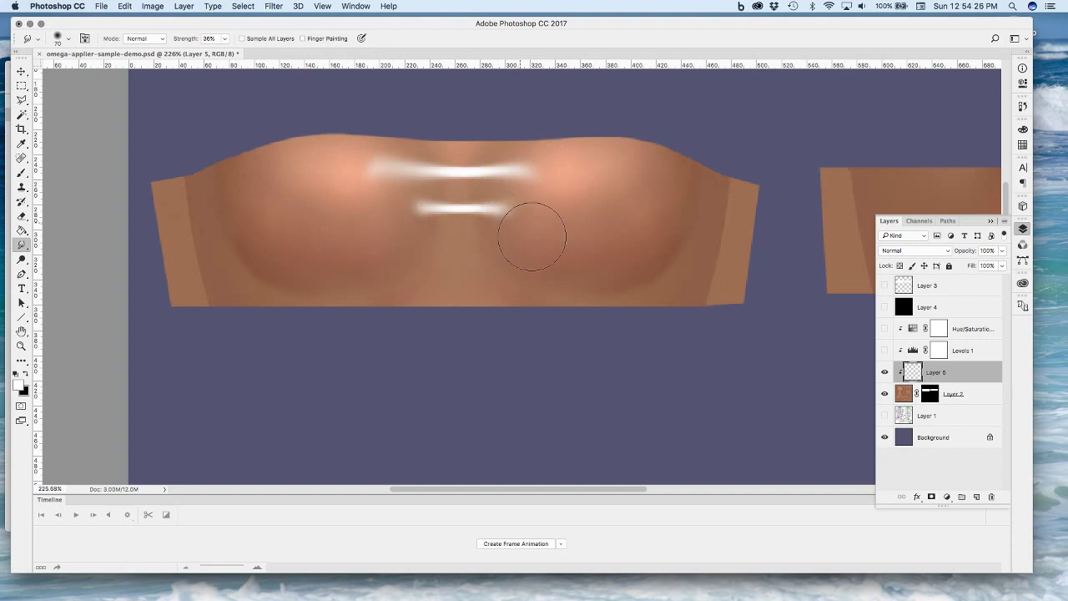
mouse_move(377, 219)
mouse_down()
mouse_move(533, 201)
mouse_move(297, 200)
mouse_move(520, 204)
mouse_move(381, 205)
mouse_move(511, 199)
mouse_move(443, 198)
mouse_up()
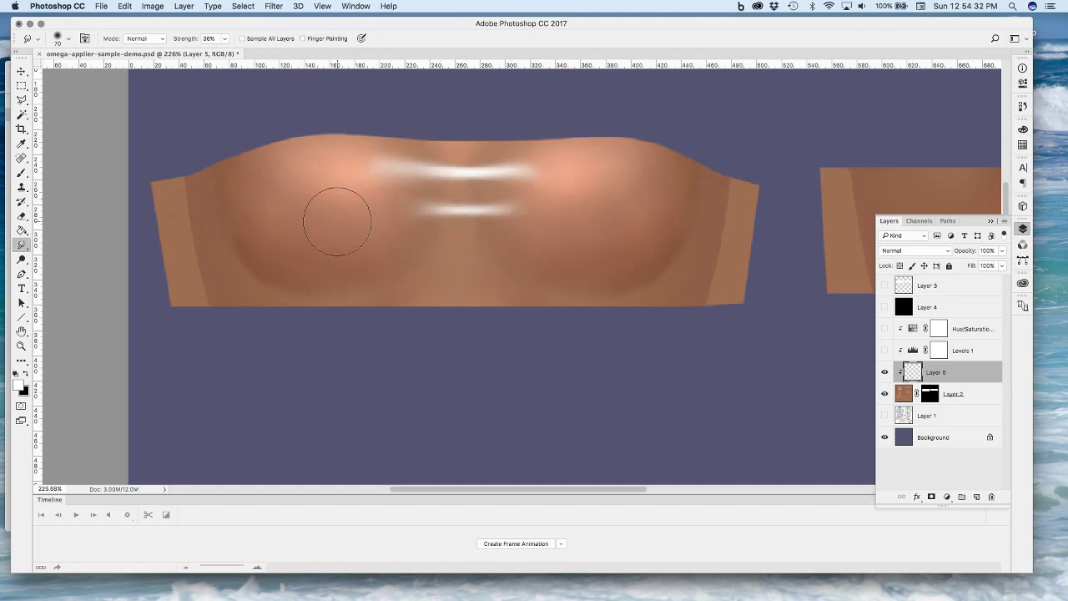
Add two thinner white lines between and above the first ones, and smudge the highlights' ends outward into the cups
key(b)
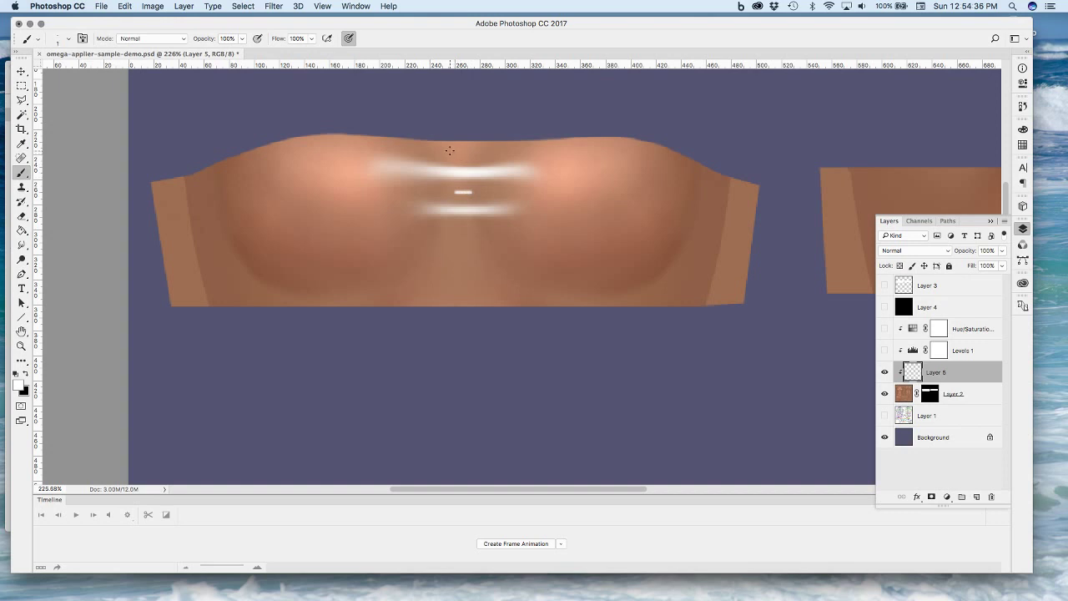
mouse_move(443, 149)
mouse_down()
mouse_move(487, 150)
mouse_move(426, 151)
mouse_move(489, 150)
mouse_up()
click(19, 243)
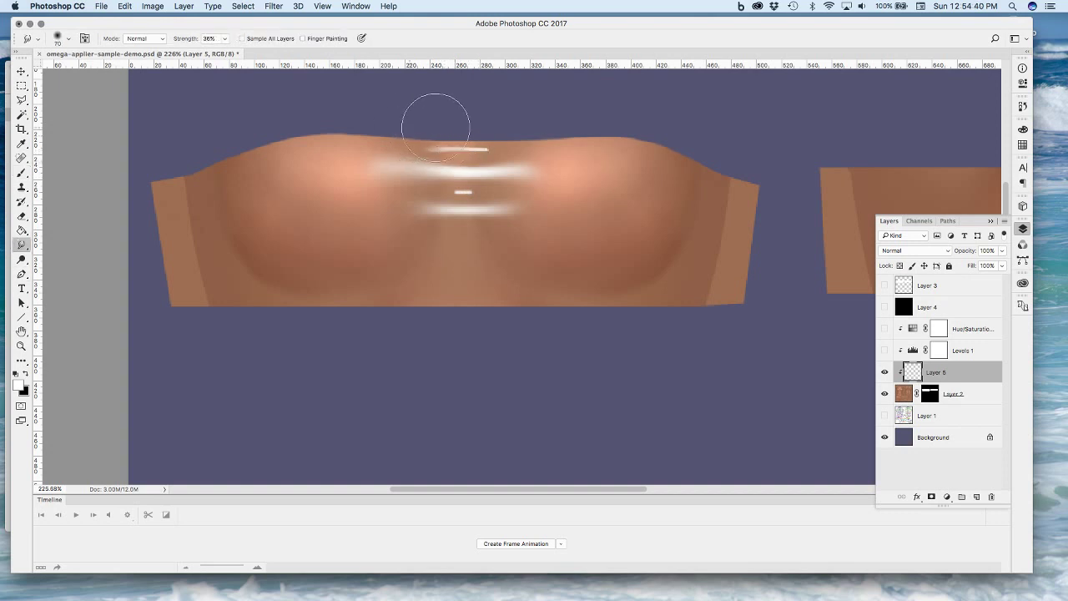
mouse_move(403, 127)
mouse_down()
mouse_move(572, 145)
mouse_move(472, 163)
mouse_move(475, 150)
mouse_move(443, 151)
mouse_move(463, 173)
mouse_move(458, 214)
mouse_move(449, 201)
mouse_move(494, 198)
mouse_move(422, 198)
mouse_move(457, 201)
mouse_up()
drag(375, 176, 331, 174)
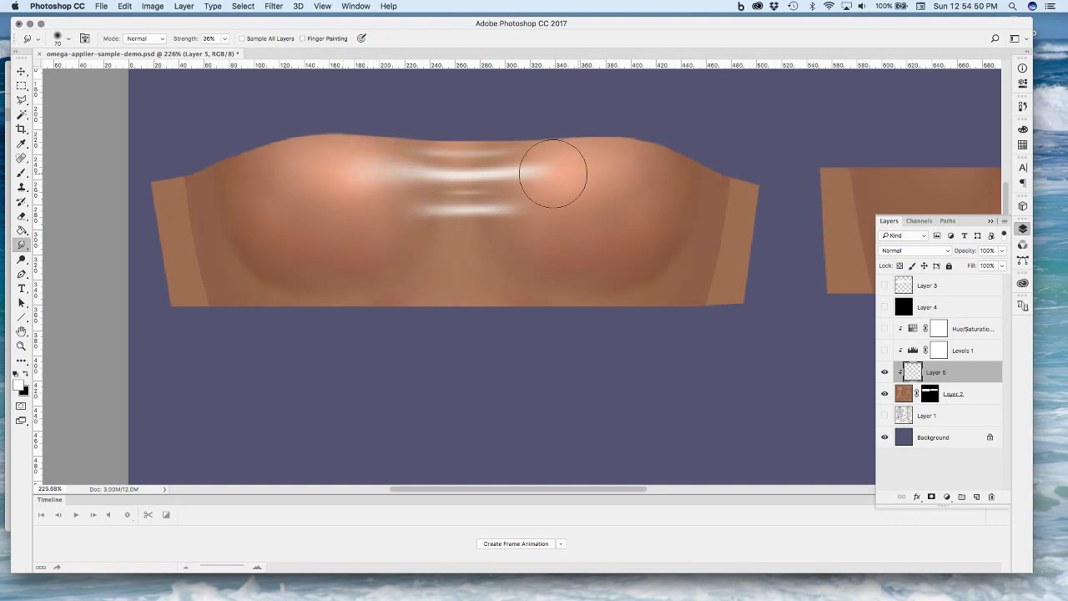
mouse_move(543, 157)
mouse_down()
mouse_move(569, 158)
mouse_move(604, 183)
mouse_up()
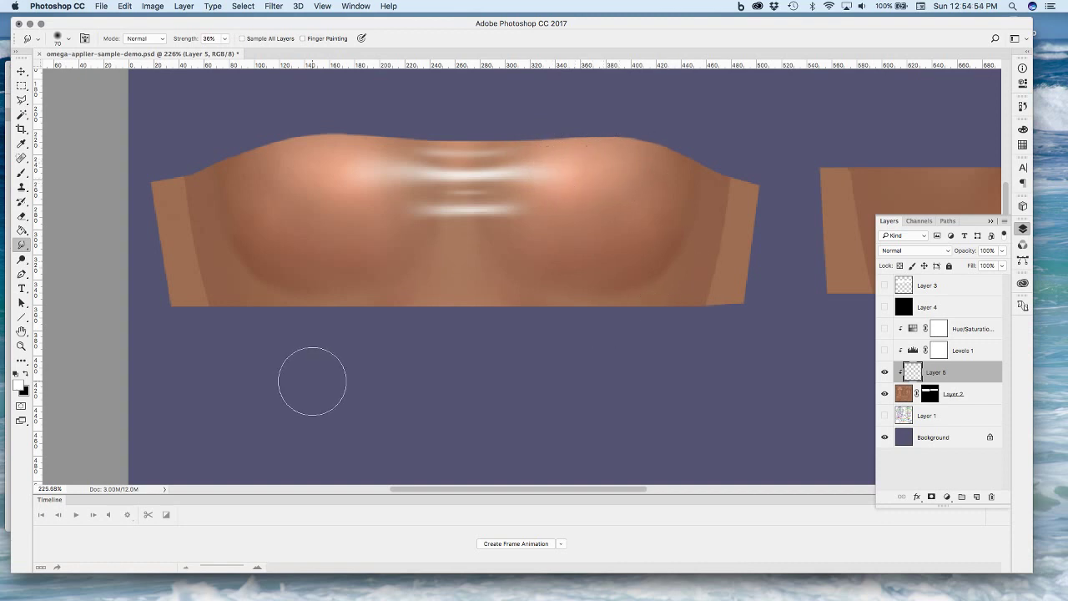
Show the Levels 1 and Hue/Saturation adjustments again, and set Layer 5 to Overlay blending at 49% opacity
click(884, 350)
click(885, 328)
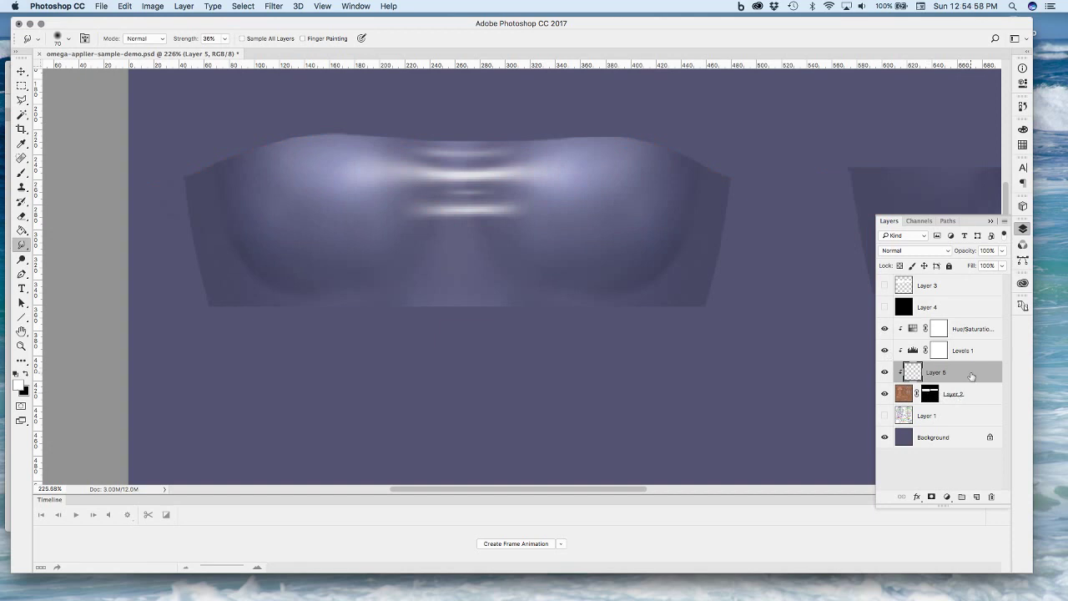
click(1003, 250)
drag(1000, 264, 969, 265)
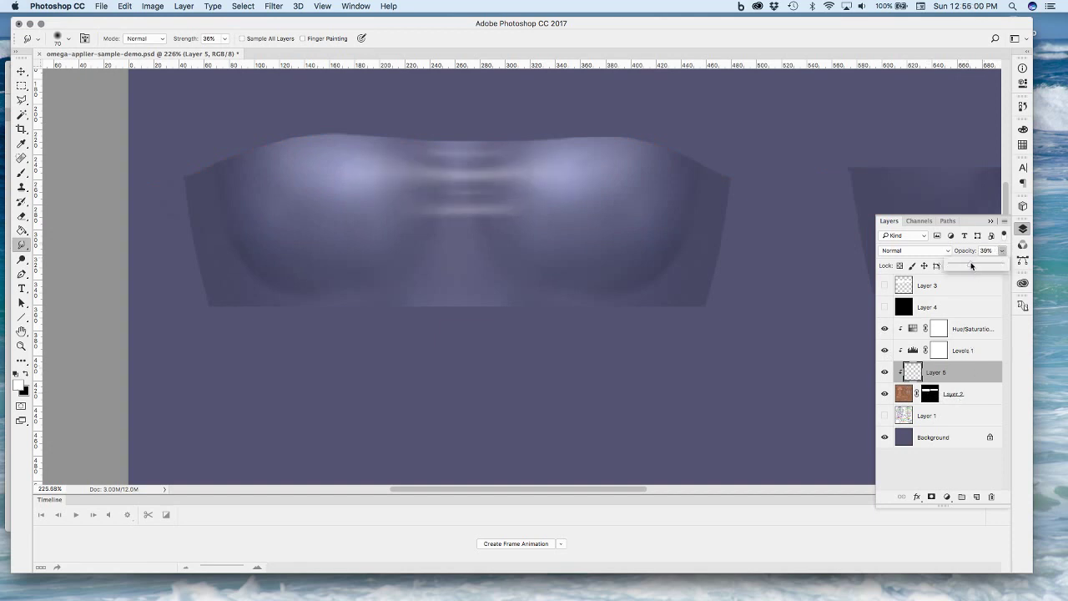
click(914, 250)
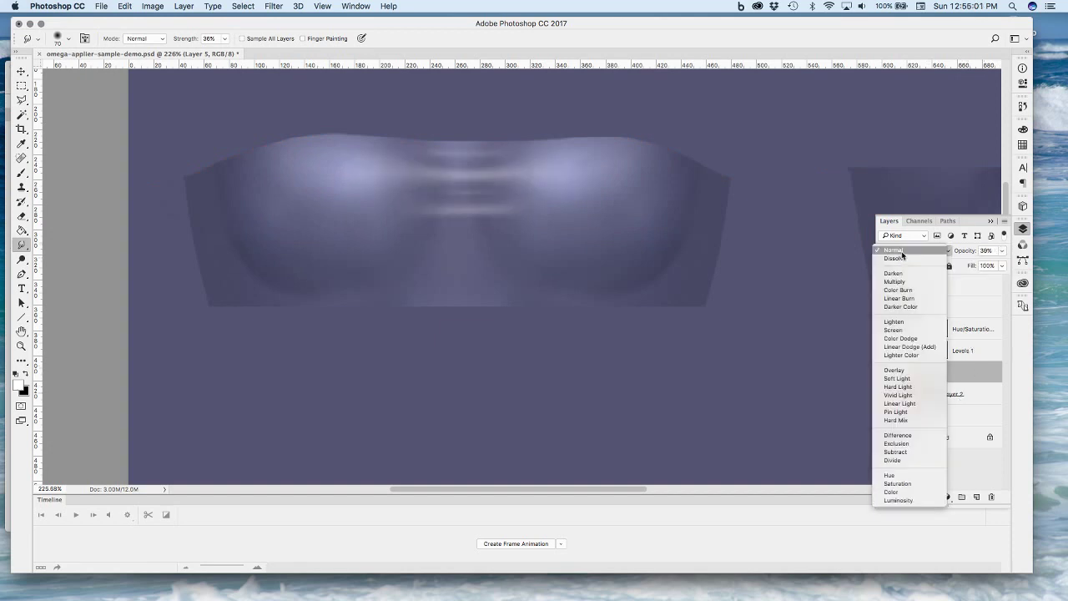
click(903, 370)
click(1002, 250)
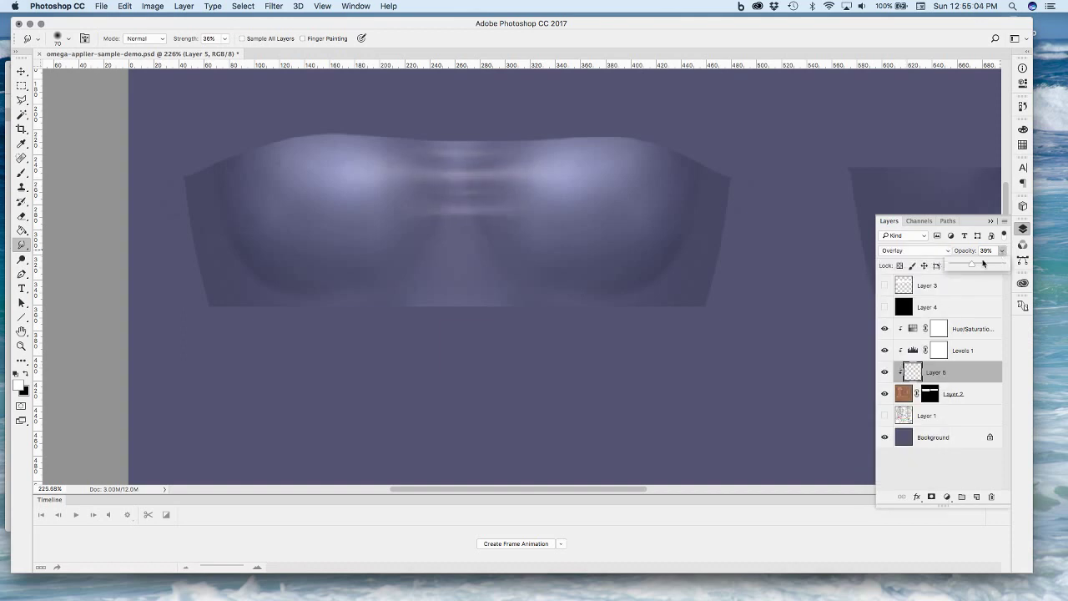
drag(971, 265, 978, 265)
Paint four straight horizontal white lines of varying length across the centre of the back band on Layer 5
double_click(22, 347)
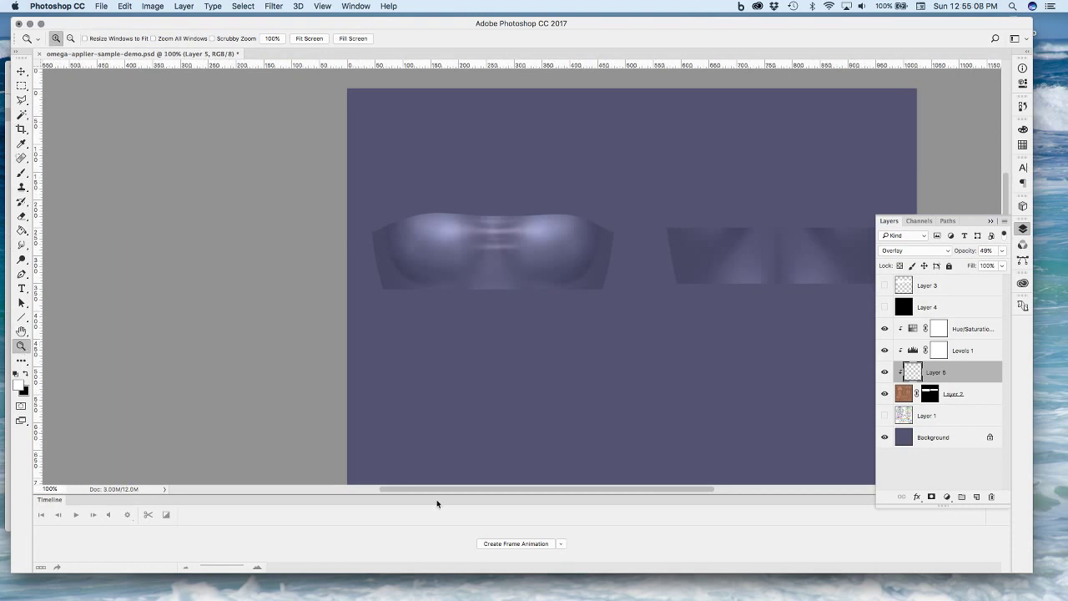
drag(470, 493, 526, 490)
drag(484, 181, 769, 325)
key(b)
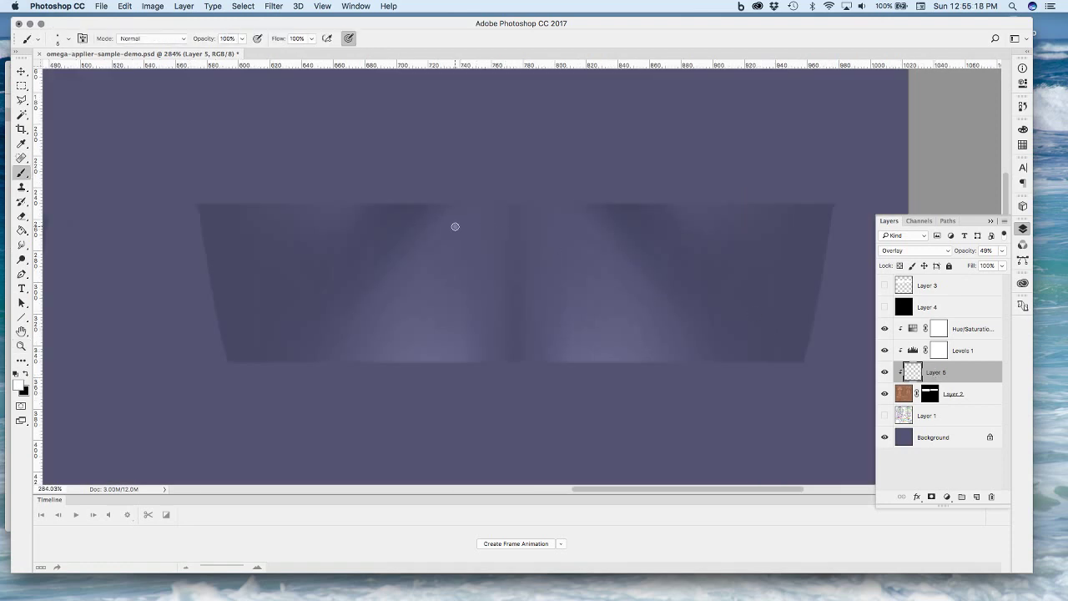
shift+click(568, 224)
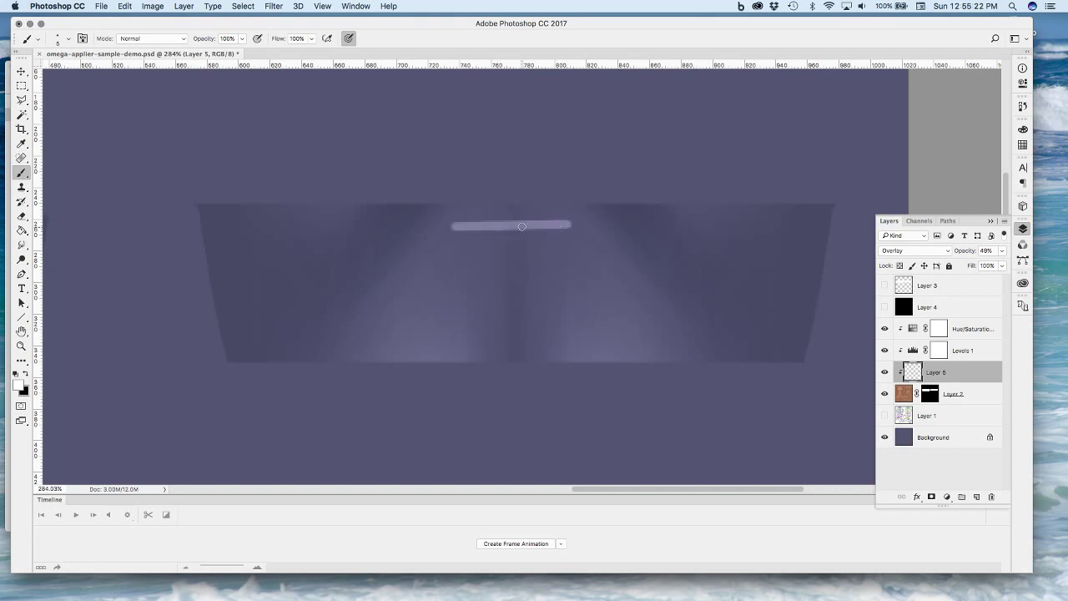
shift+click(585, 268)
click(534, 251)
shift+click(493, 251)
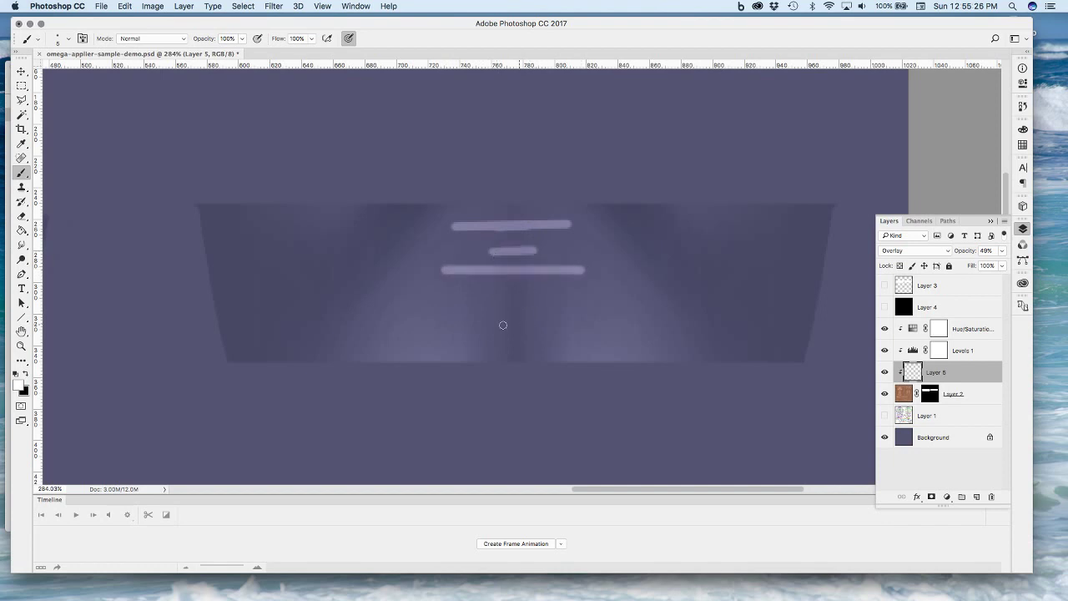
click(413, 308)
shift+click(604, 313)
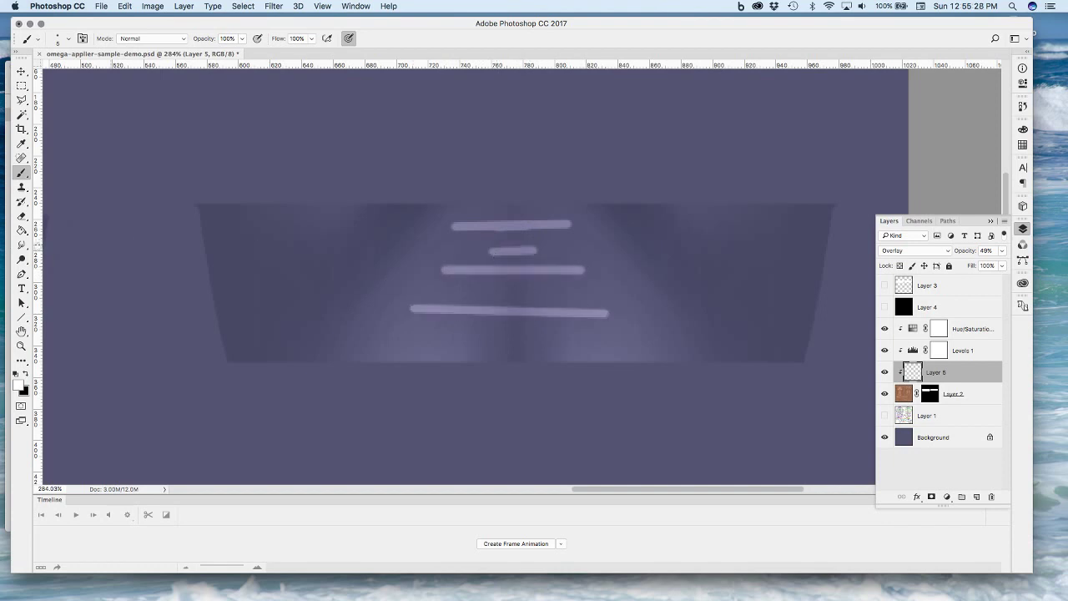
Smudge the ends of the four white lines on the back band outward at 36% strength with a size 70 brush so they fade
click(14, 244)
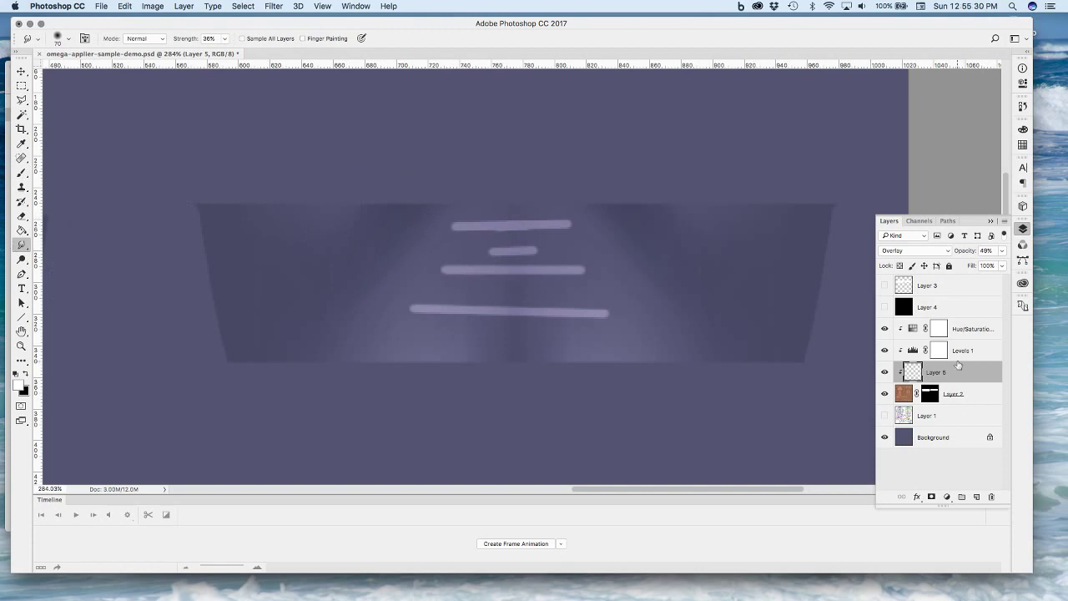
mouse_move(575, 245)
mouse_down()
mouse_move(625, 262)
mouse_move(639, 329)
mouse_move(633, 313)
mouse_move(663, 315)
mouse_up()
mouse_move(506, 262)
mouse_down()
mouse_move(388, 261)
mouse_move(385, 278)
mouse_move(414, 308)
mouse_move(407, 299)
mouse_move(374, 328)
mouse_move(366, 318)
mouse_move(491, 295)
mouse_move(508, 268)
mouse_move(514, 305)
mouse_up()
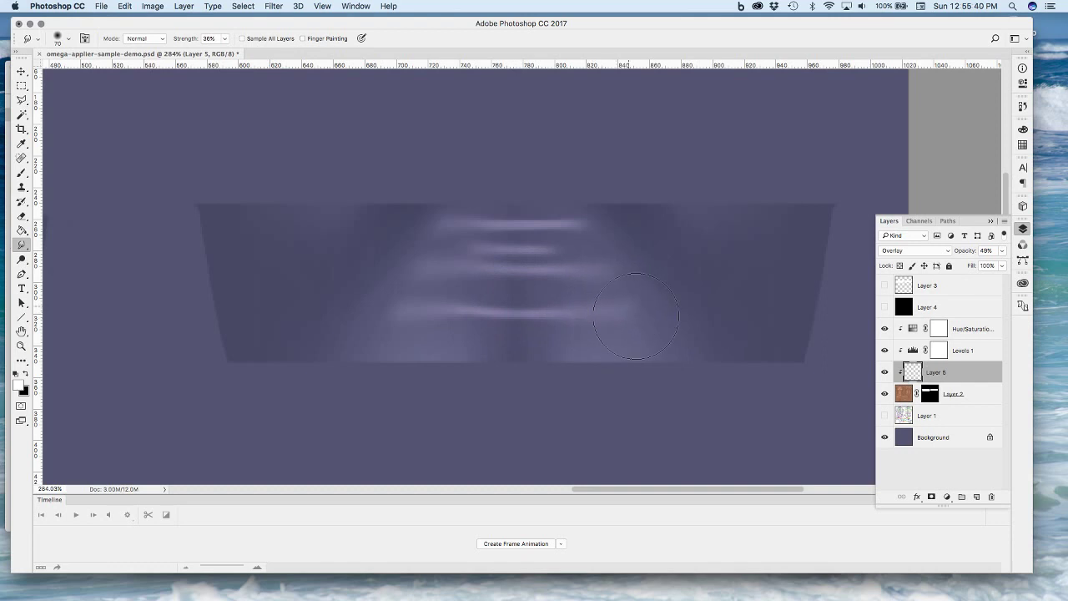
mouse_move(417, 312)
mouse_down()
mouse_move(376, 302)
mouse_move(350, 324)
mouse_move(417, 236)
mouse_move(432, 244)
mouse_move(381, 248)
mouse_up()
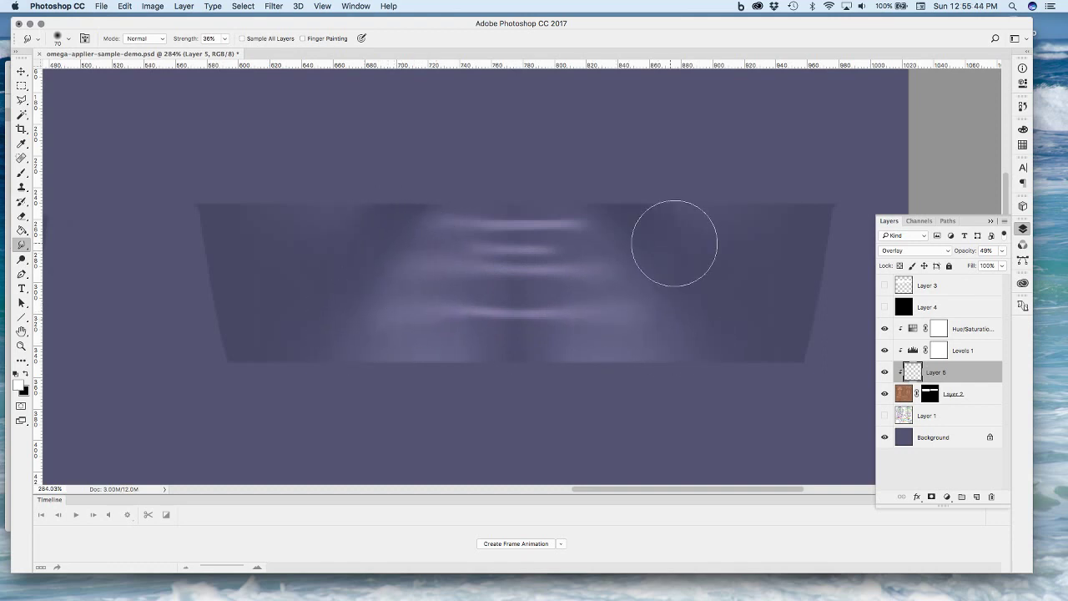
mouse_move(576, 238)
mouse_down()
mouse_move(565, 214)
mouse_move(584, 234)
mouse_move(657, 245)
mouse_move(643, 275)
mouse_move(815, 387)
mouse_move(627, 314)
mouse_up()
key(e)
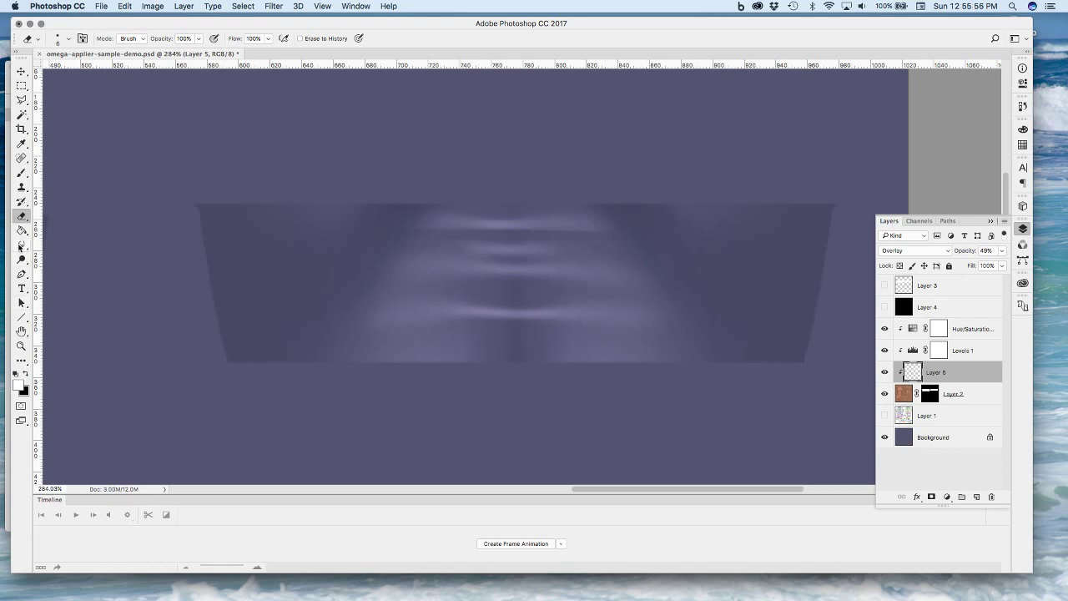
click(20, 246)
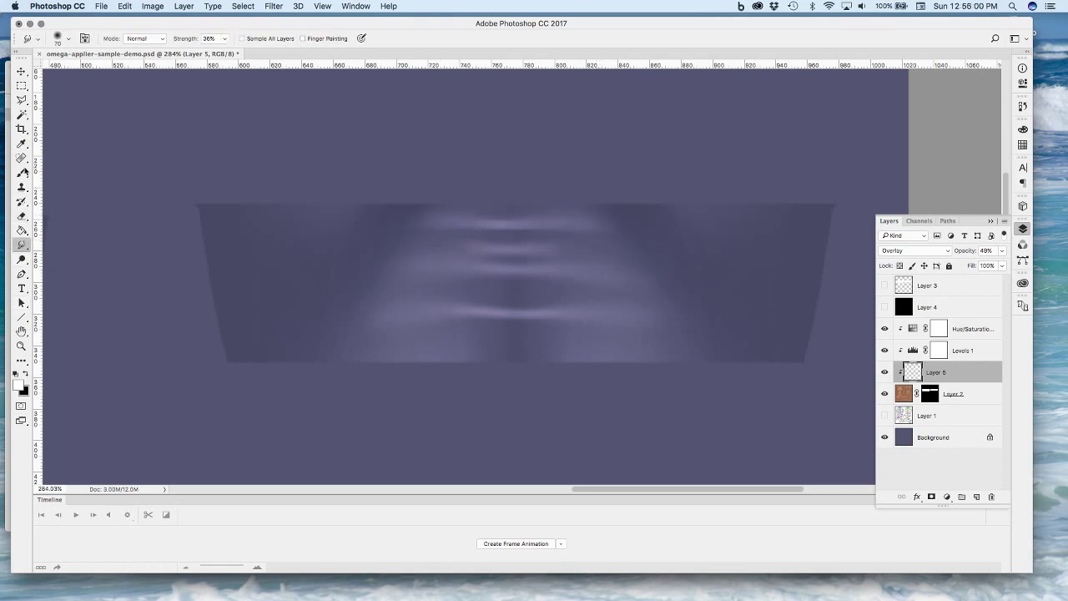
key(e)
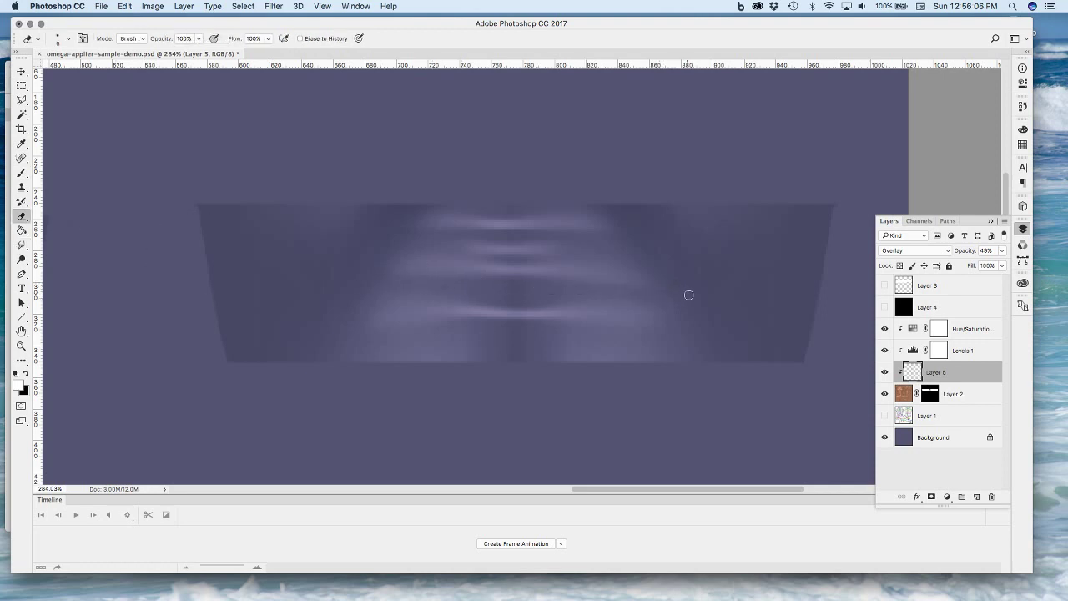
click(21, 245)
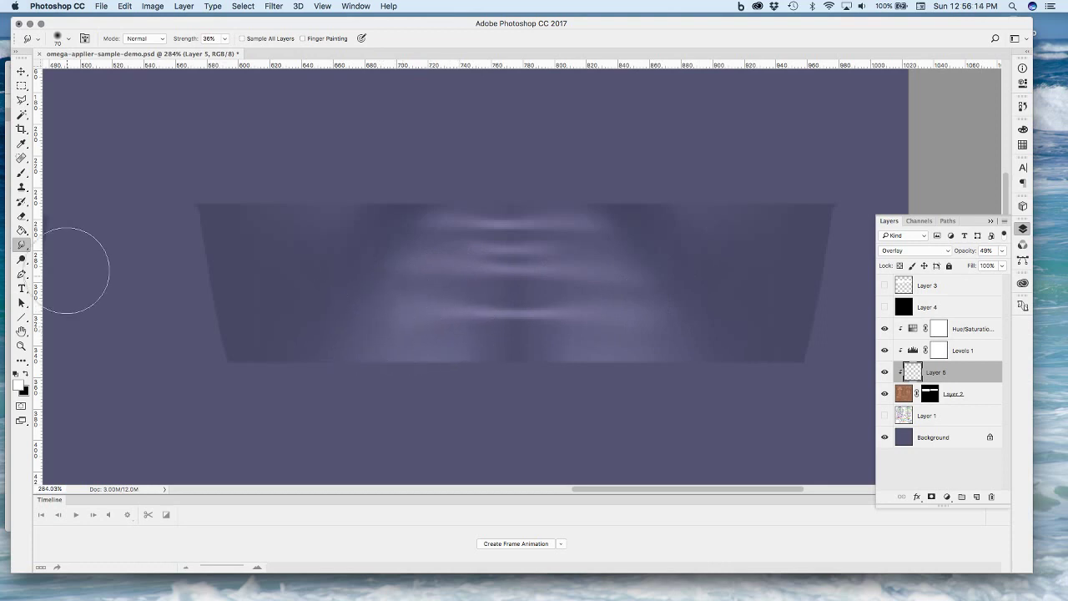
Add a new layer above Layer 5 and paint three thin black horizontal lines between and below the back band's highlights with a size 2 brush
double_click(21, 345)
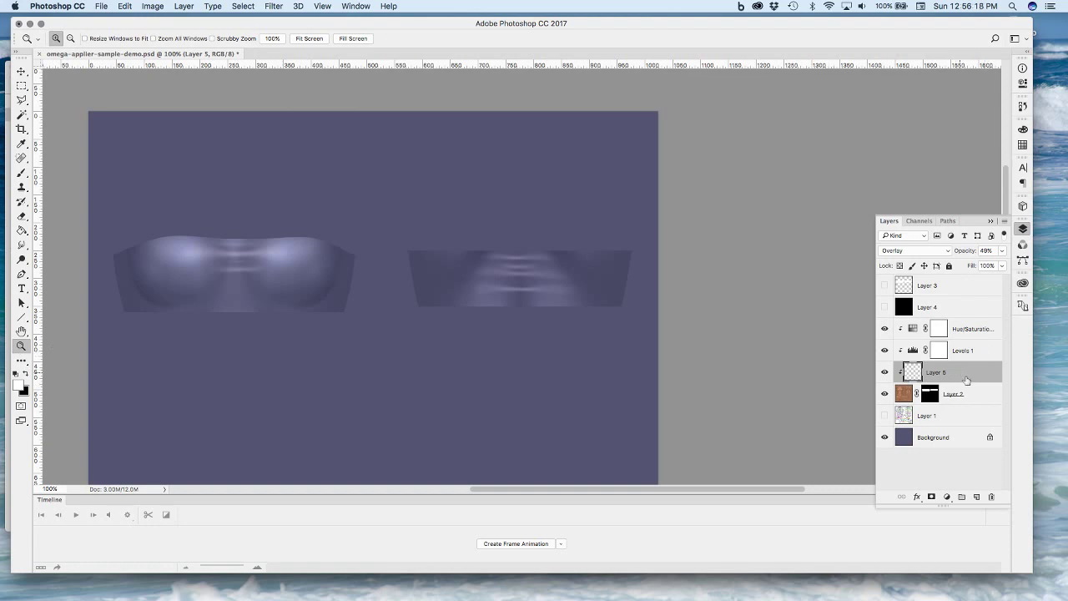
click(976, 497)
drag(398, 232, 625, 389)
key(b)
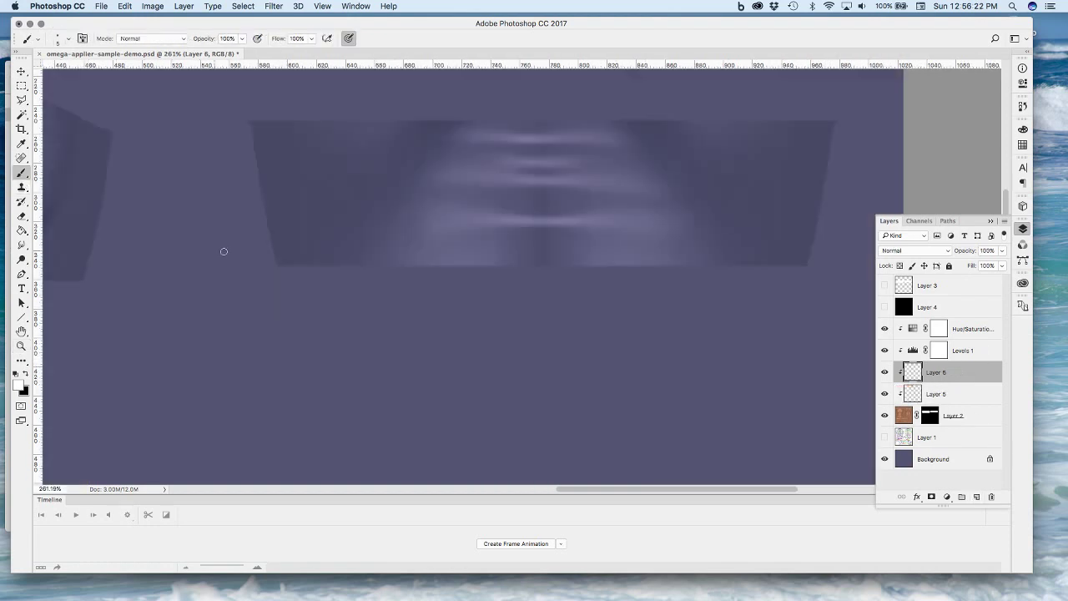
key(x)
shift+click(592, 147)
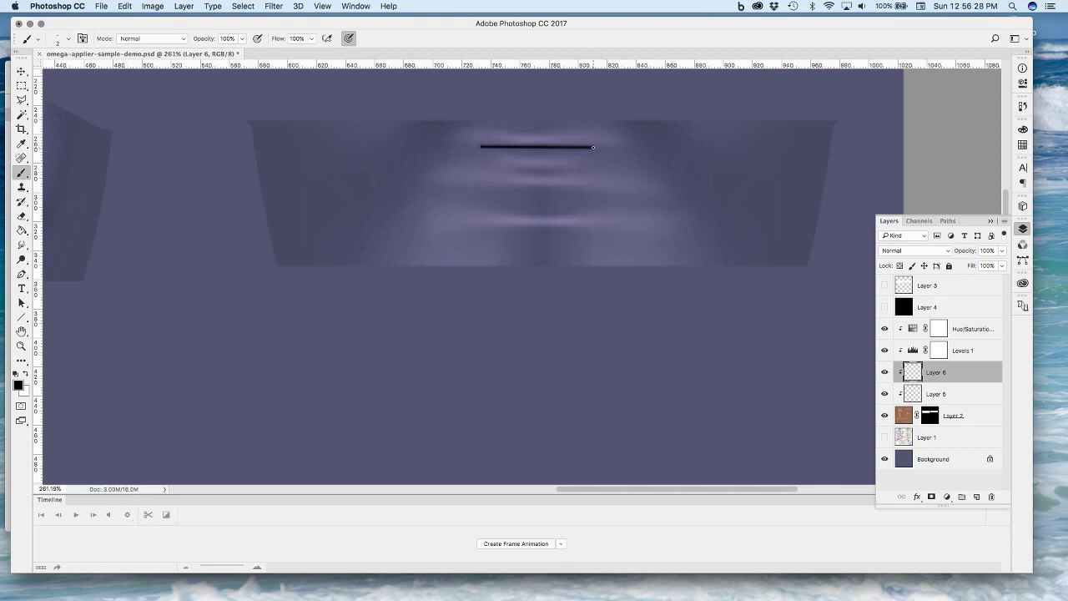
shift+click(597, 200)
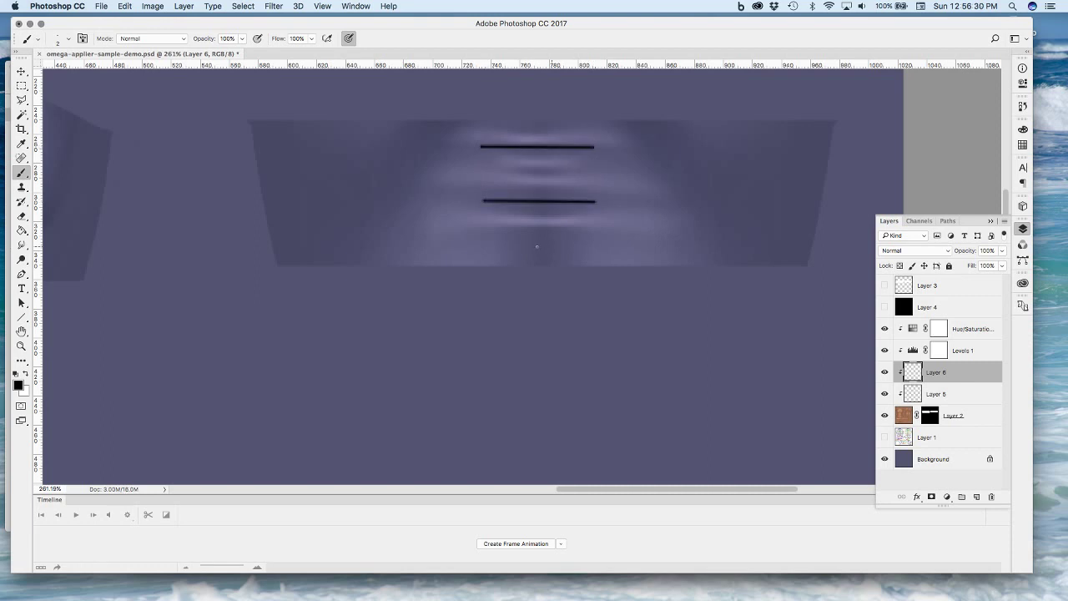
shift+click(560, 241)
Smudge the ends of the three black lines on the back band outward so they taper into the fabric
click(21, 245)
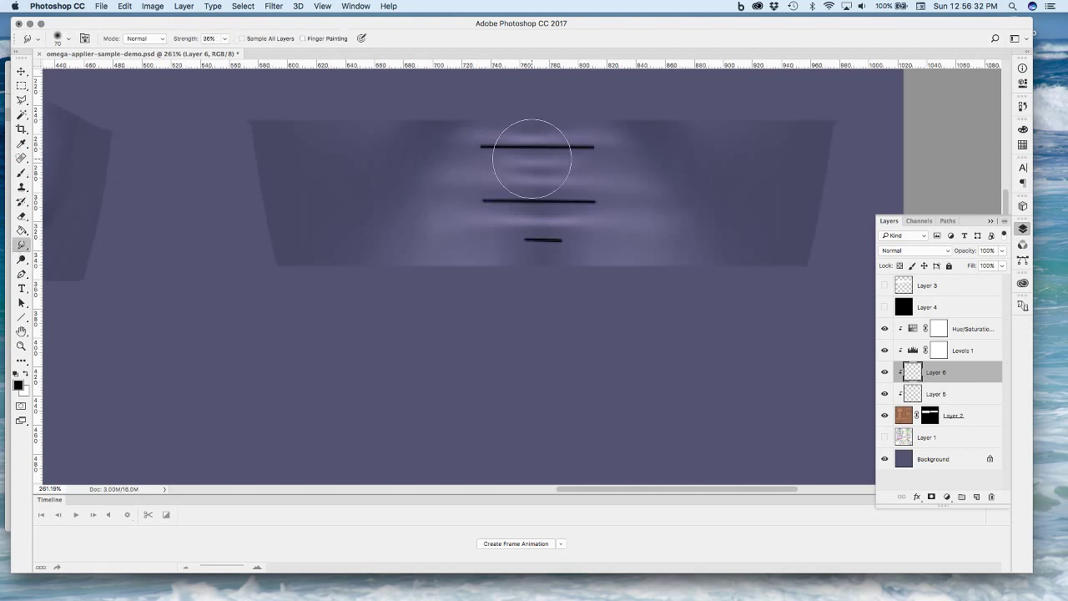
drag(484, 151, 446, 149)
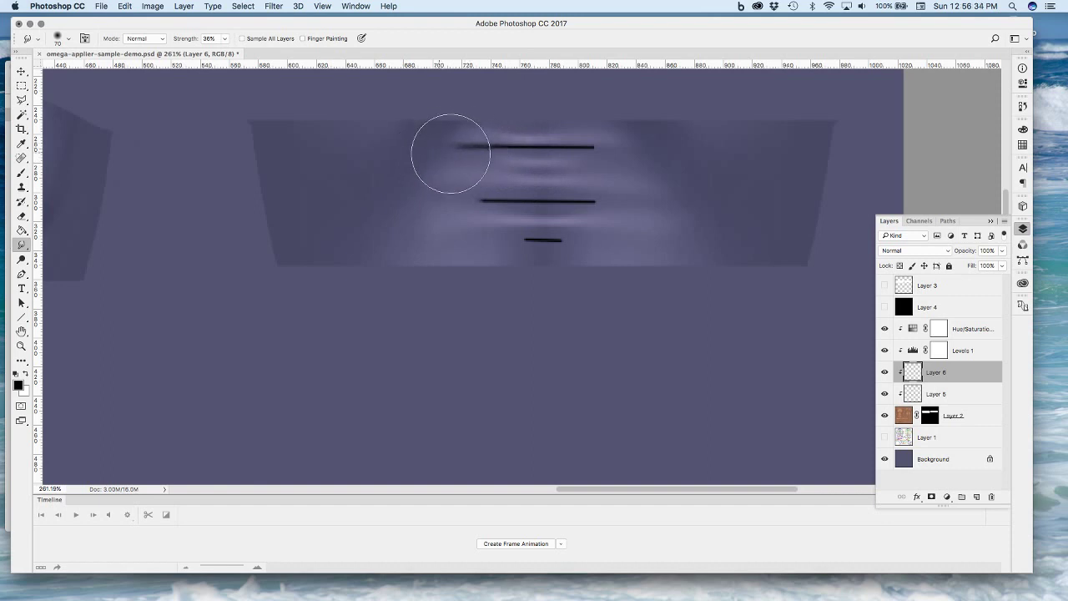
drag(584, 160, 620, 160)
drag(594, 202, 615, 210)
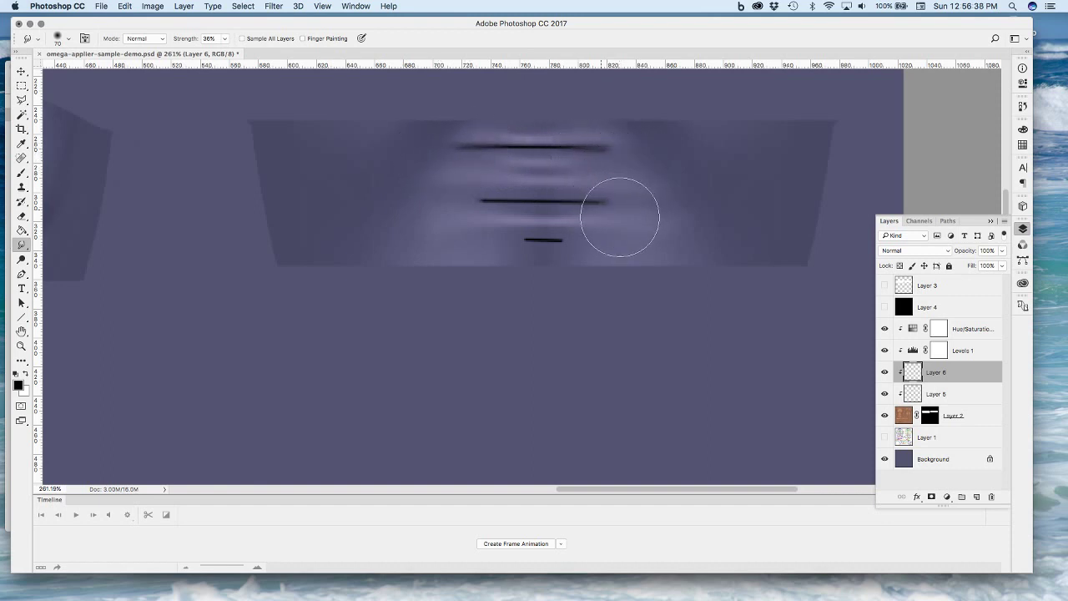
drag(476, 225, 458, 215)
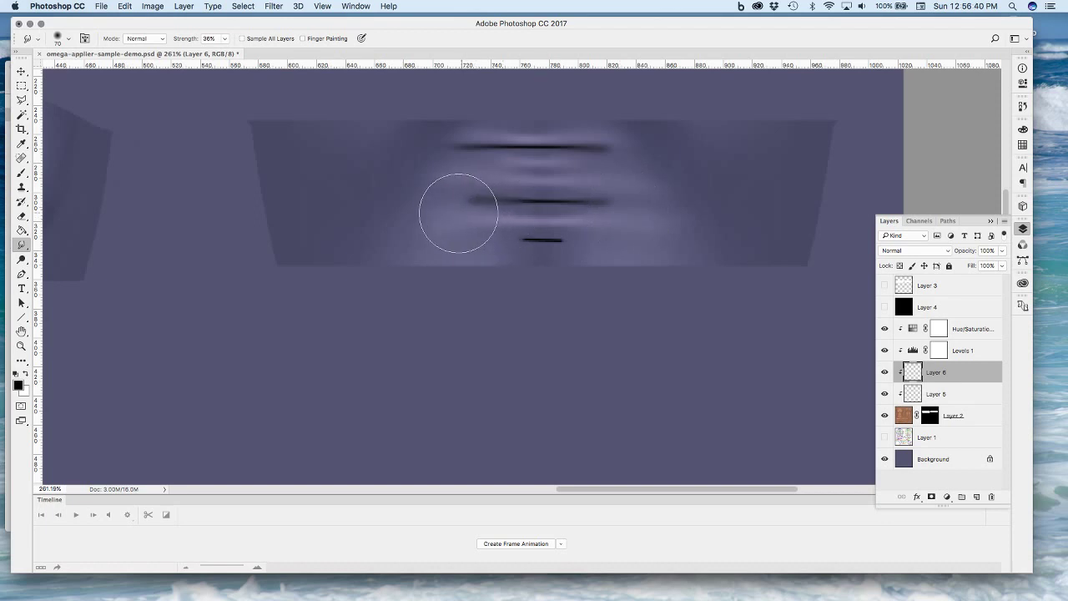
mouse_move(543, 274)
mouse_down()
mouse_move(482, 248)
mouse_move(573, 255)
mouse_move(544, 252)
mouse_up()
Soften the back band's black lines into shadows with the Blur tool at 50% strength
click(22, 244)
click(60, 243)
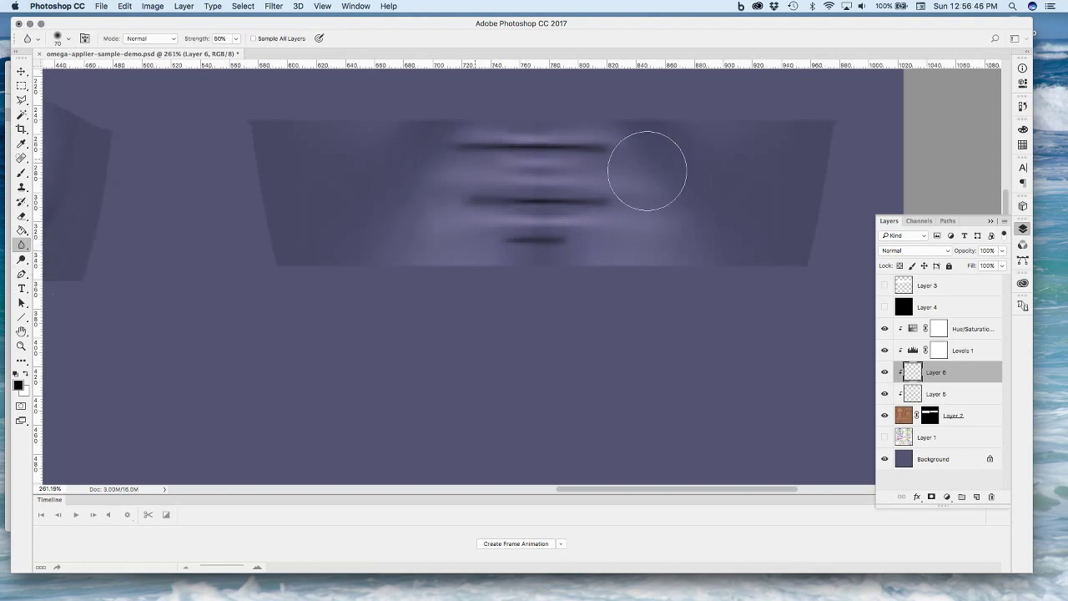
mouse_move(587, 202)
mouse_down()
mouse_move(595, 156)
mouse_move(714, 152)
mouse_move(627, 147)
mouse_move(512, 243)
mouse_move(629, 222)
mouse_move(575, 241)
mouse_move(579, 162)
mouse_move(489, 220)
mouse_up()
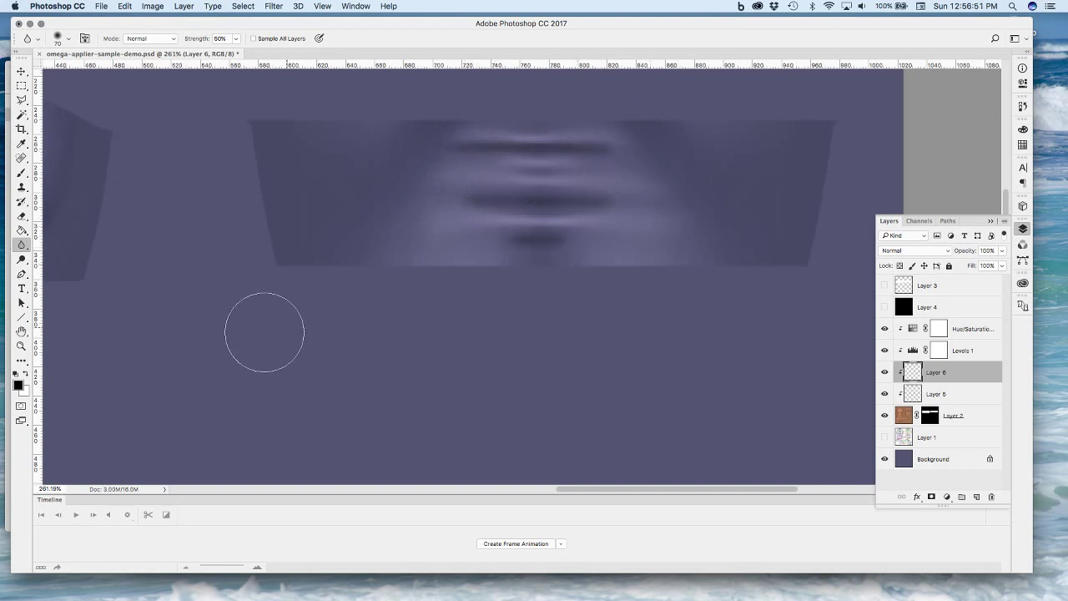
Paint three thin black horizontal lines between the cups on Layer 6, one short near the upper edge and two longer ones below
double_click(22, 345)
mouse_move(156, 185)
mouse_down()
mouse_move(234, 193)
mouse_move(389, 334)
mouse_up()
click(20, 173)
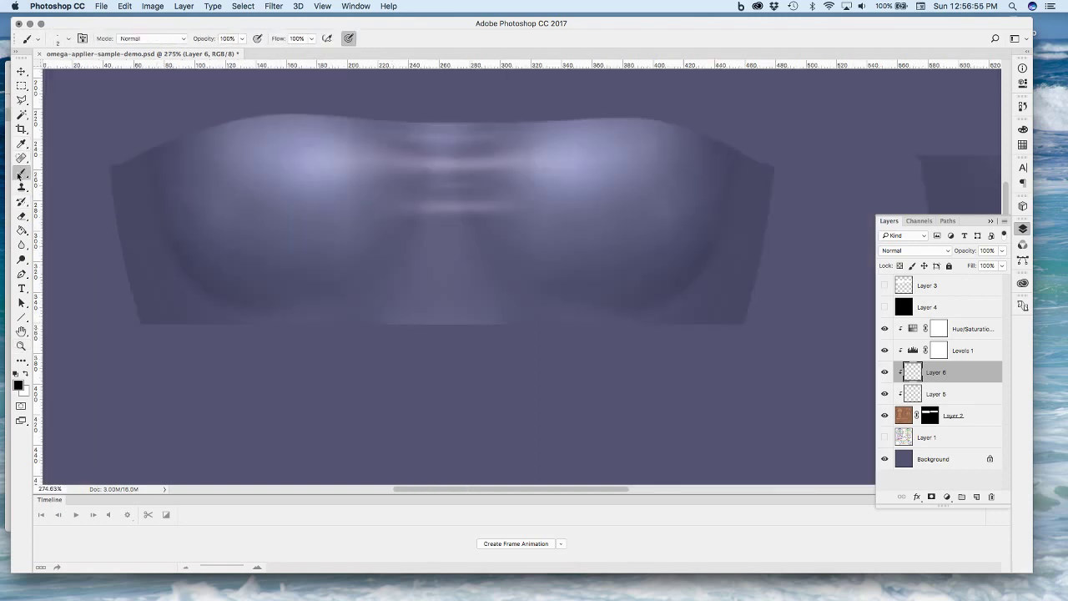
shift+click(514, 176)
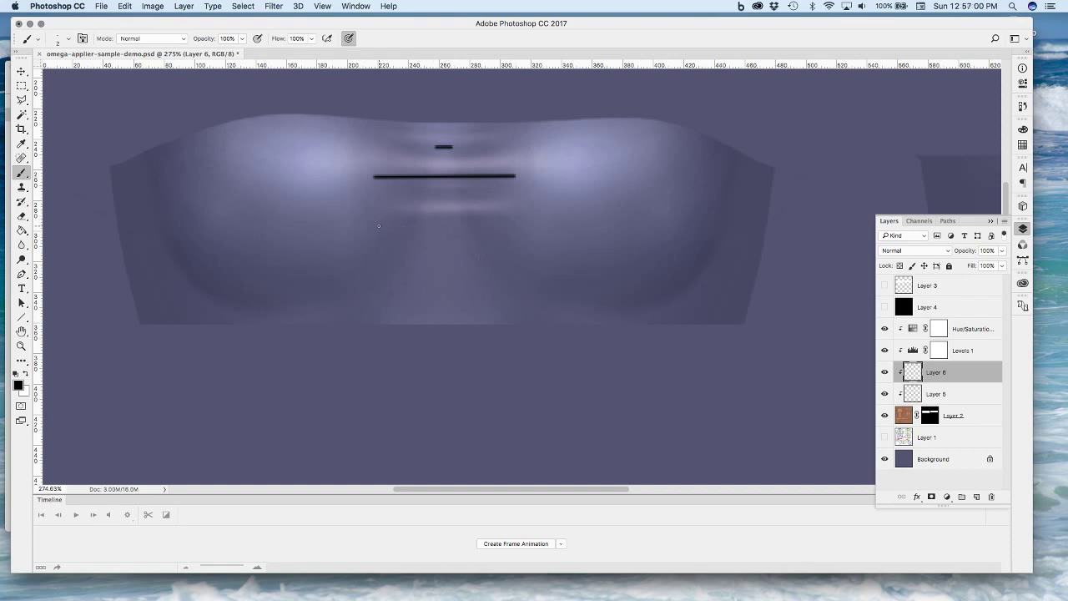
shift+click(498, 227)
Smudge the ends of the black lines between the cups outward into the cups at 36% strength
click(22, 245)
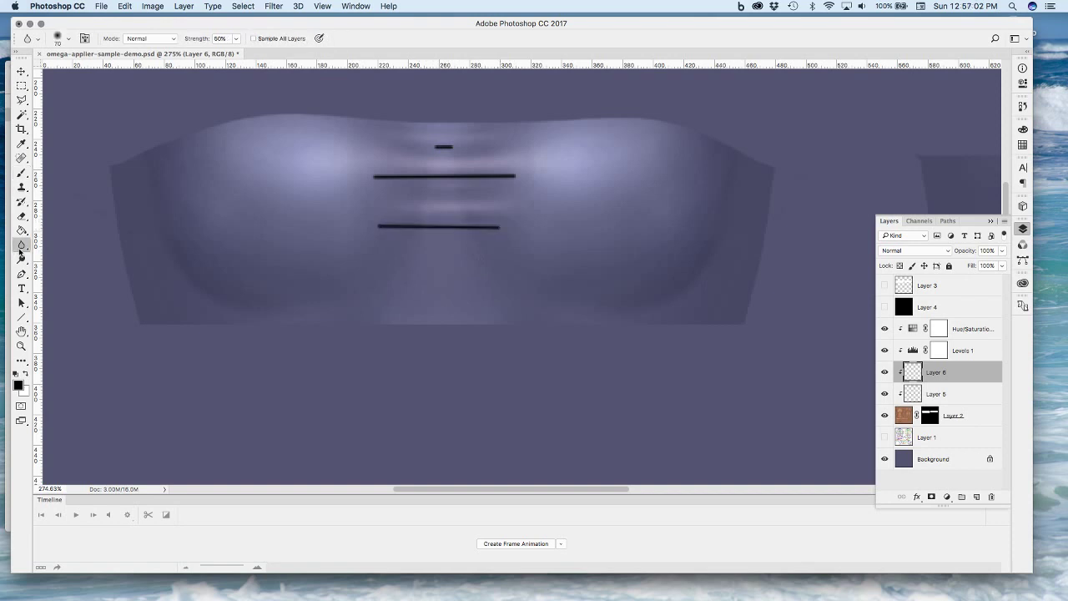
click(62, 264)
mouse_move(397, 171)
mouse_down()
mouse_move(424, 175)
mouse_move(367, 167)
mouse_move(379, 162)
mouse_move(499, 164)
mouse_move(519, 178)
mouse_move(528, 167)
mouse_move(543, 209)
mouse_up()
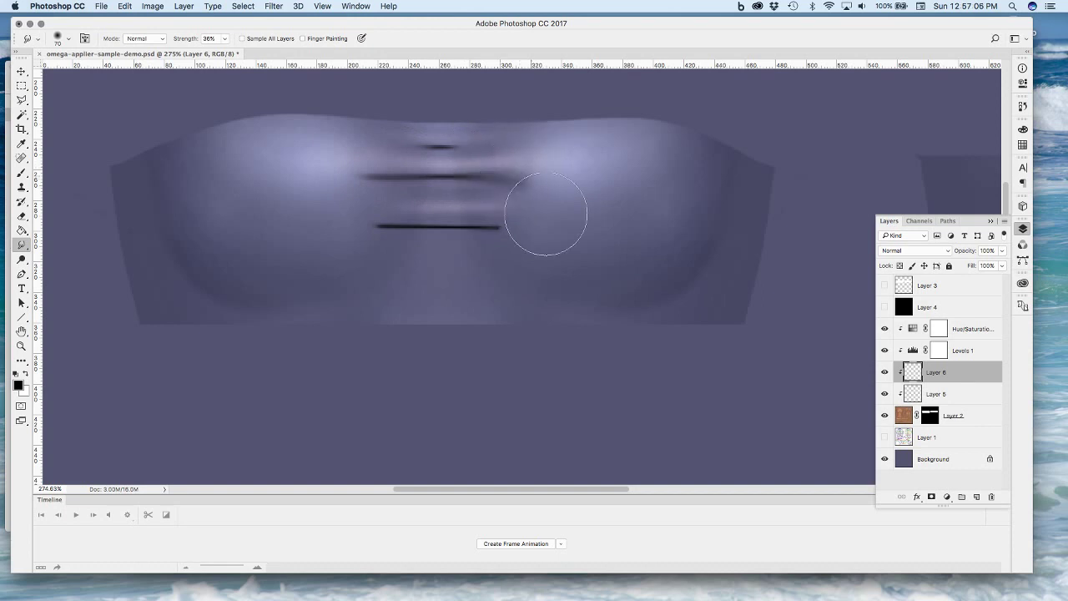
mouse_move(388, 233)
mouse_down()
mouse_move(355, 224)
mouse_move(448, 228)
mouse_move(364, 236)
mouse_move(378, 229)
mouse_move(342, 222)
mouse_move(341, 237)
mouse_move(344, 179)
mouse_up()
Blur the black lines between the cups at 50% strength to turn them into soft fold shadows
click(22, 244)
click(58, 244)
mouse_move(484, 234)
mouse_down()
mouse_move(573, 226)
mouse_move(395, 238)
mouse_move(358, 226)
mouse_up()
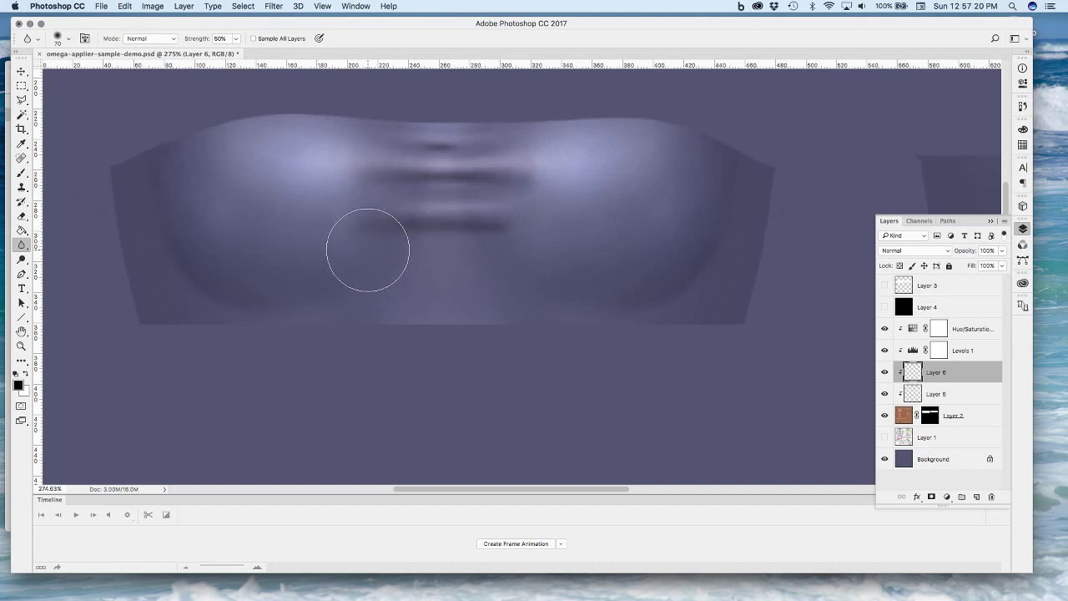
Set Layer 6's blending mode to Overlay and view both parts of the top at 100%
double_click(21, 345)
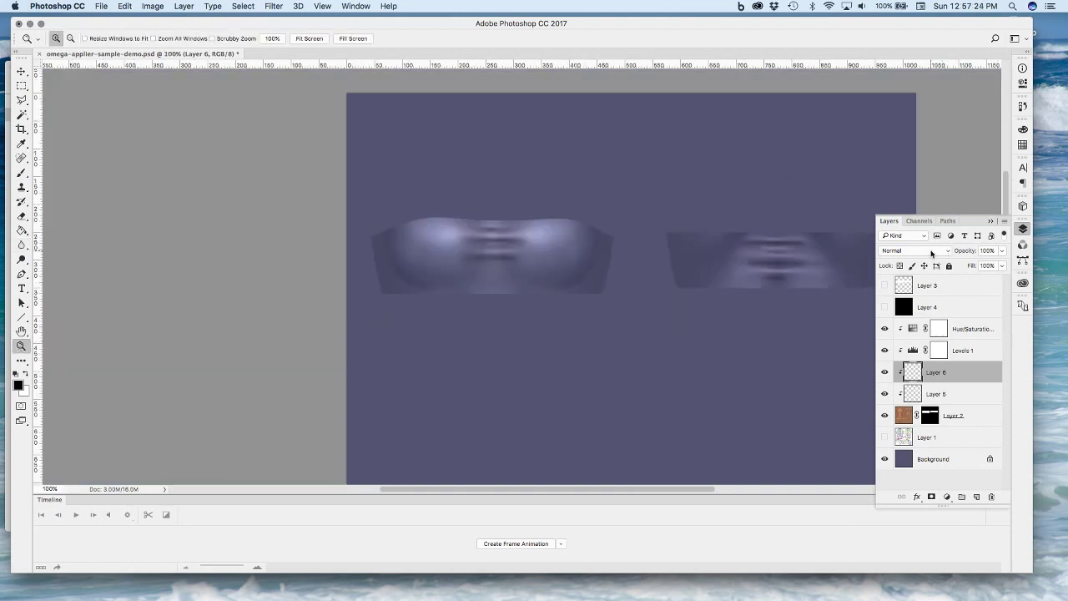
click(931, 253)
click(910, 371)
drag(568, 488, 651, 501)
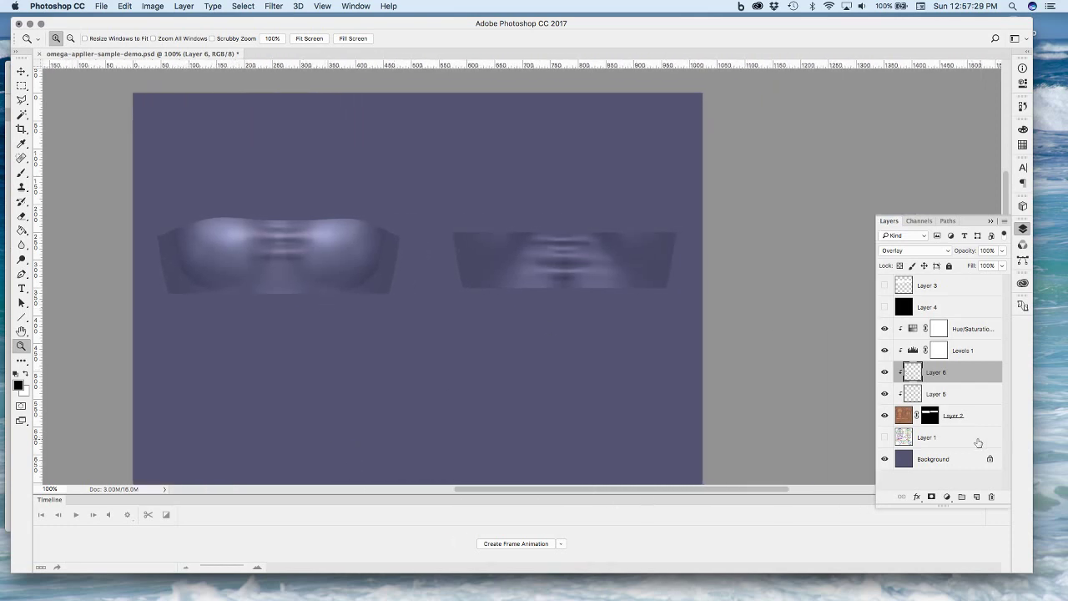
Hide the Background layer and export the texture as a transparent PNG-24, replacing omega-applier-sample-demo.png in the ! To upload folder
click(884, 459)
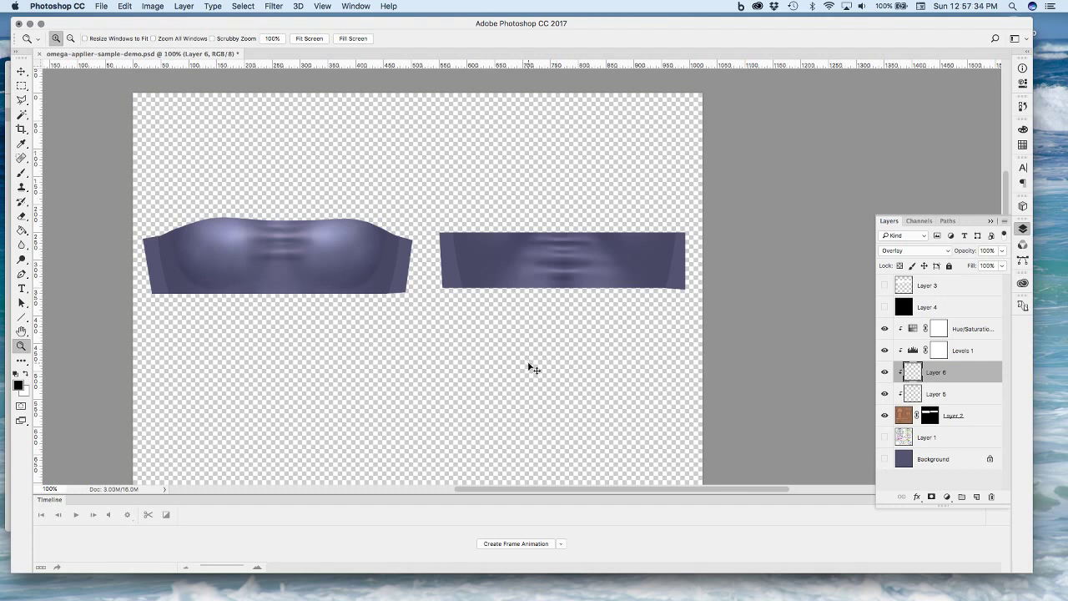
key(super+alt+shift+s)
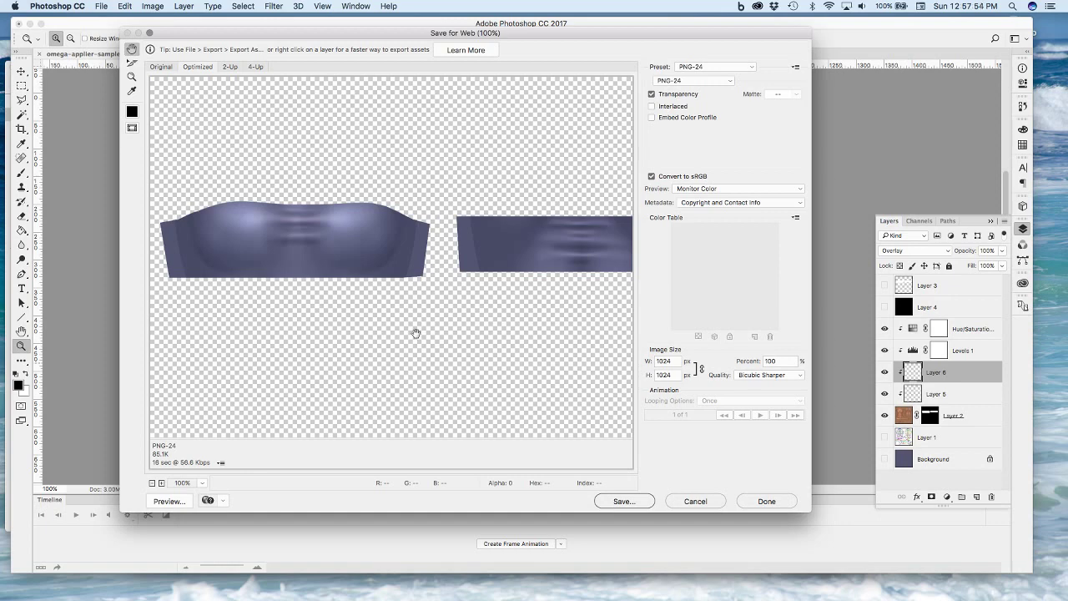
click(624, 501)
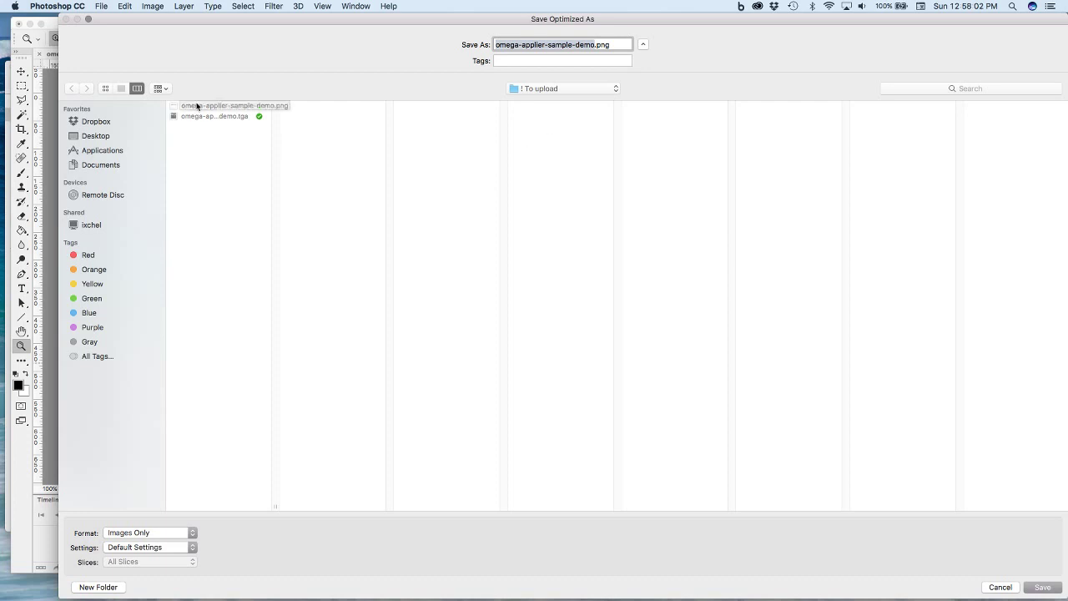
click(218, 106)
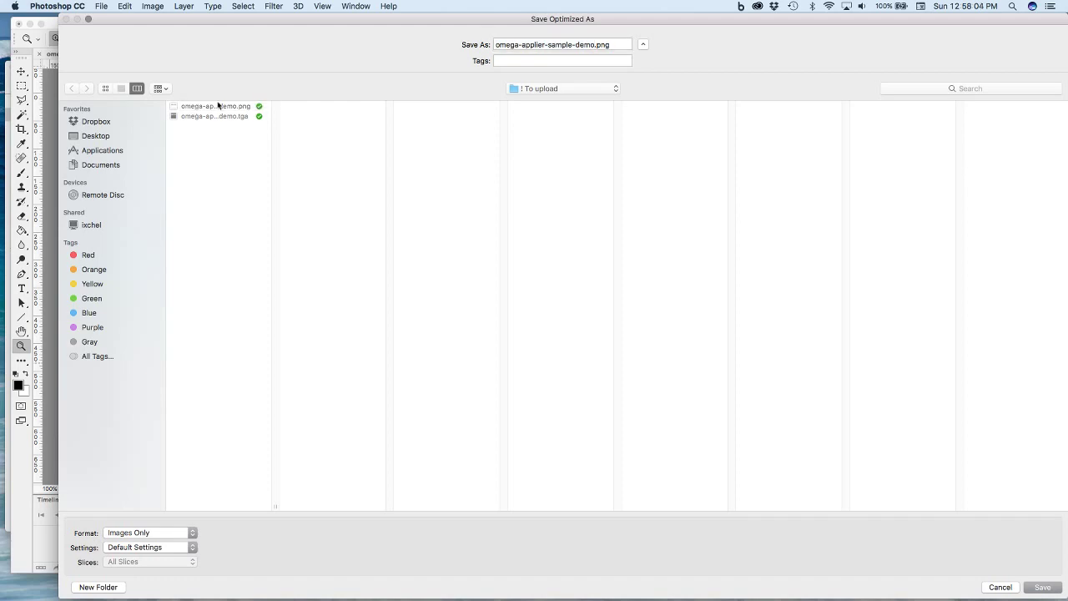
drag(650, 33, 621, 33)
click(1016, 588)
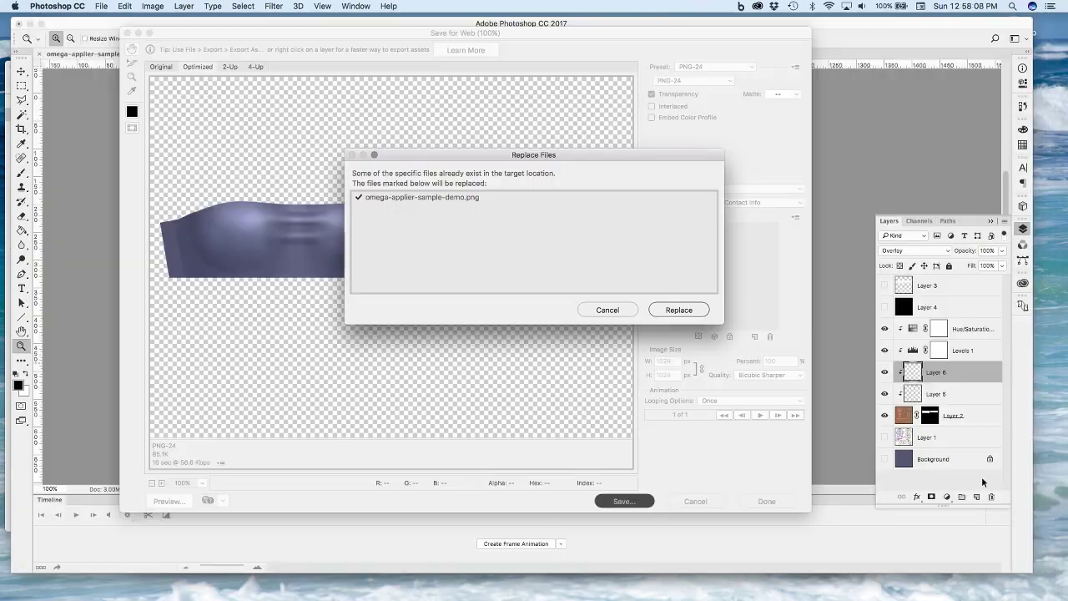
click(675, 309)
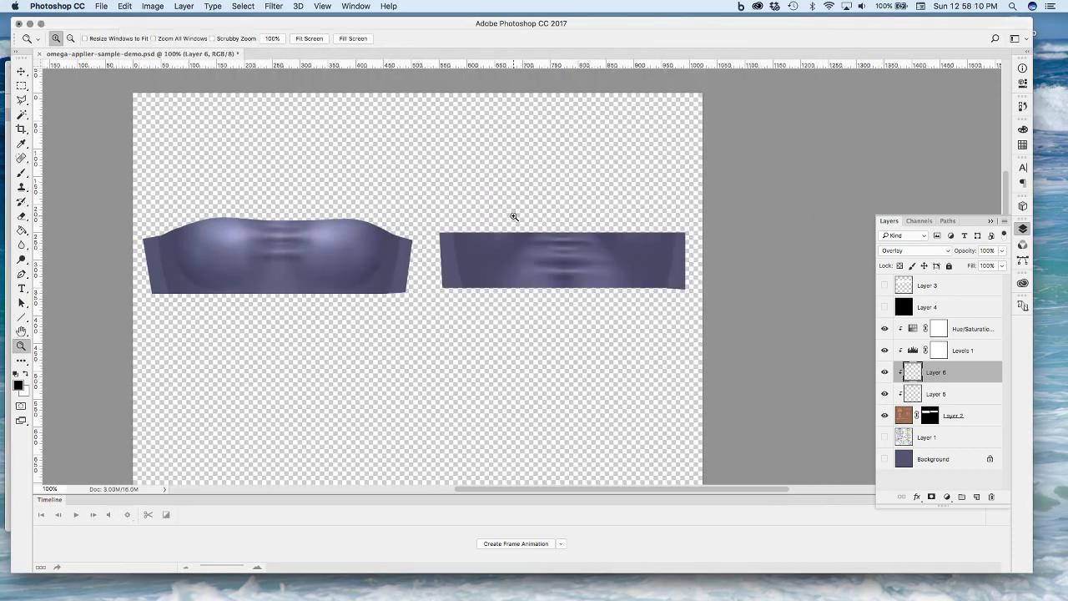
Switch to Firestorm and examine the updated top on the avatar from the front and the back
mouse_move(765, 595)
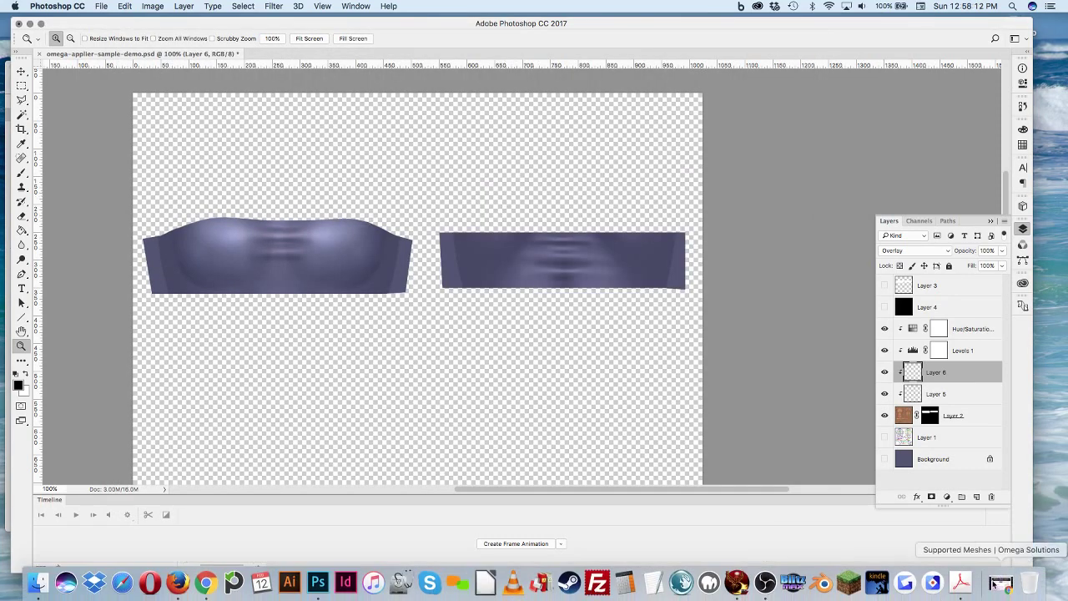
click(728, 594)
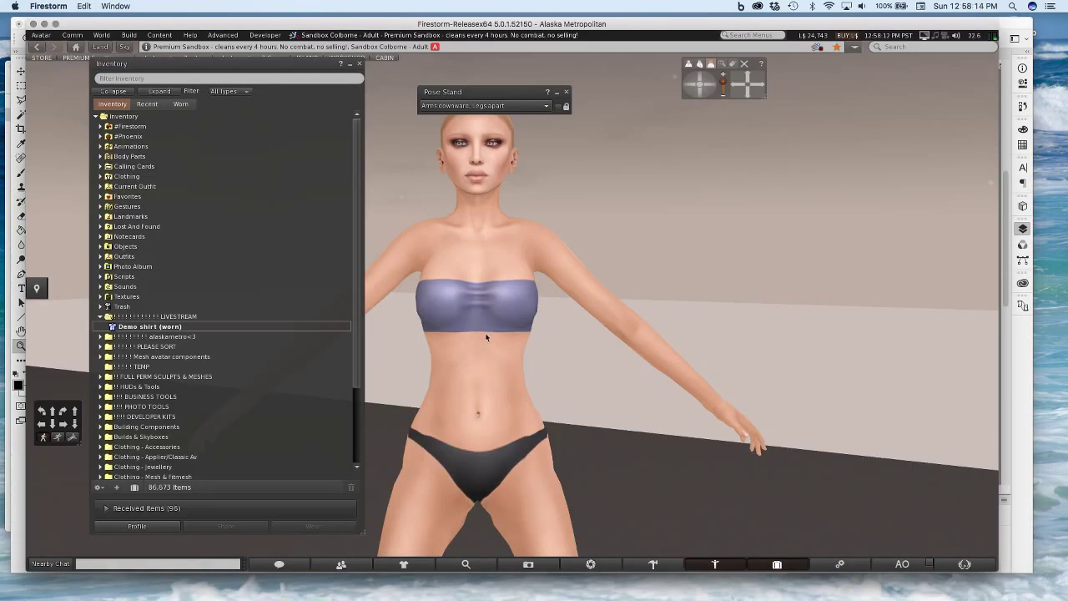
drag(484, 305, 238, 284)
drag(534, 305, 275, 305)
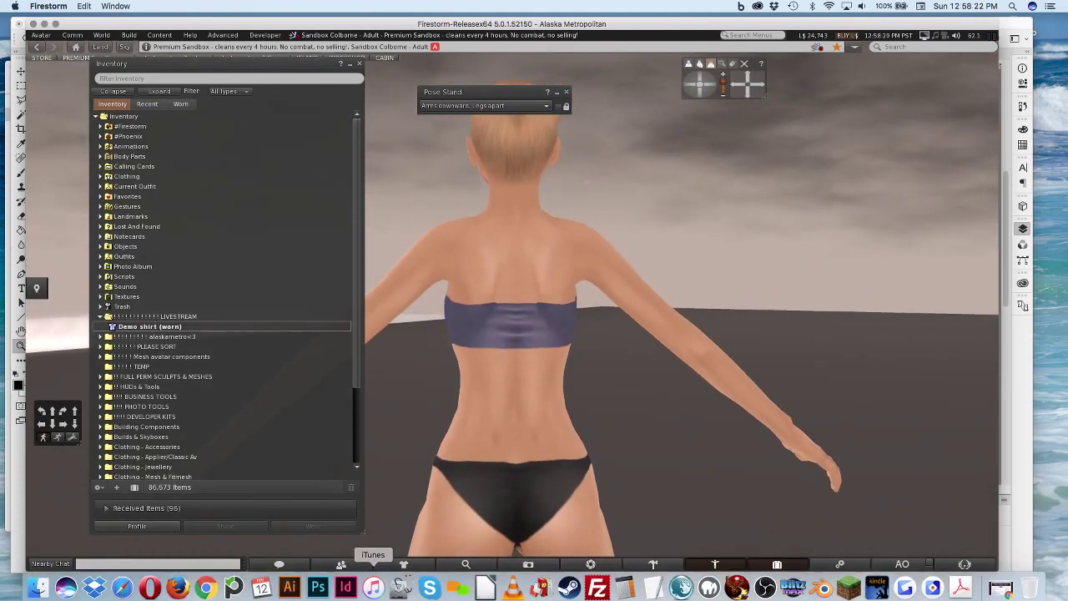
Return to Photoshop, reduce Layer 6's opacity, and set Layer 5's opacity to 23%
click(317, 582)
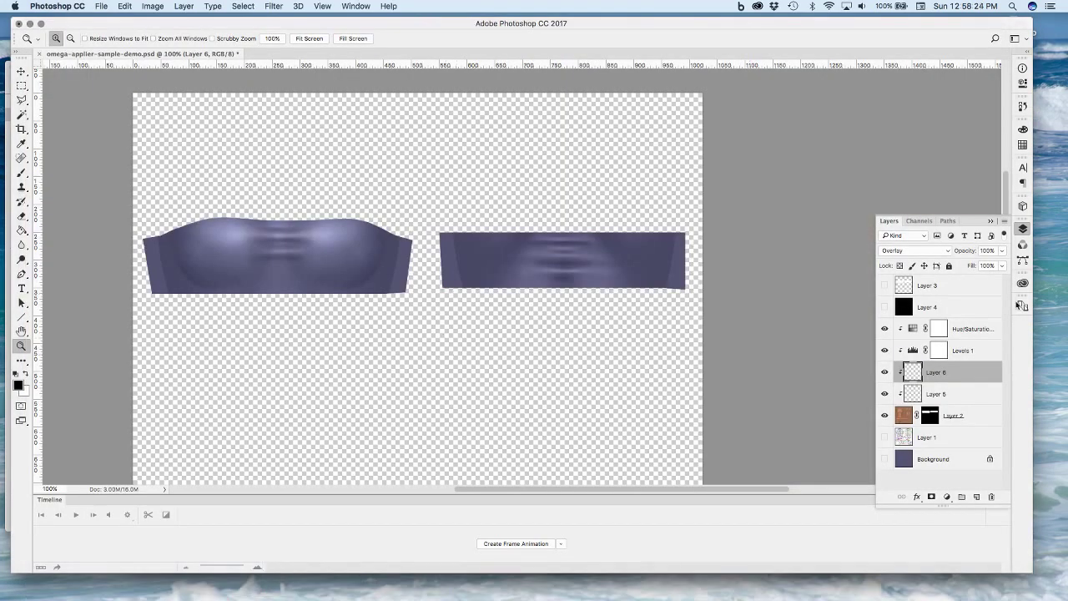
click(1001, 251)
click(939, 394)
click(1001, 251)
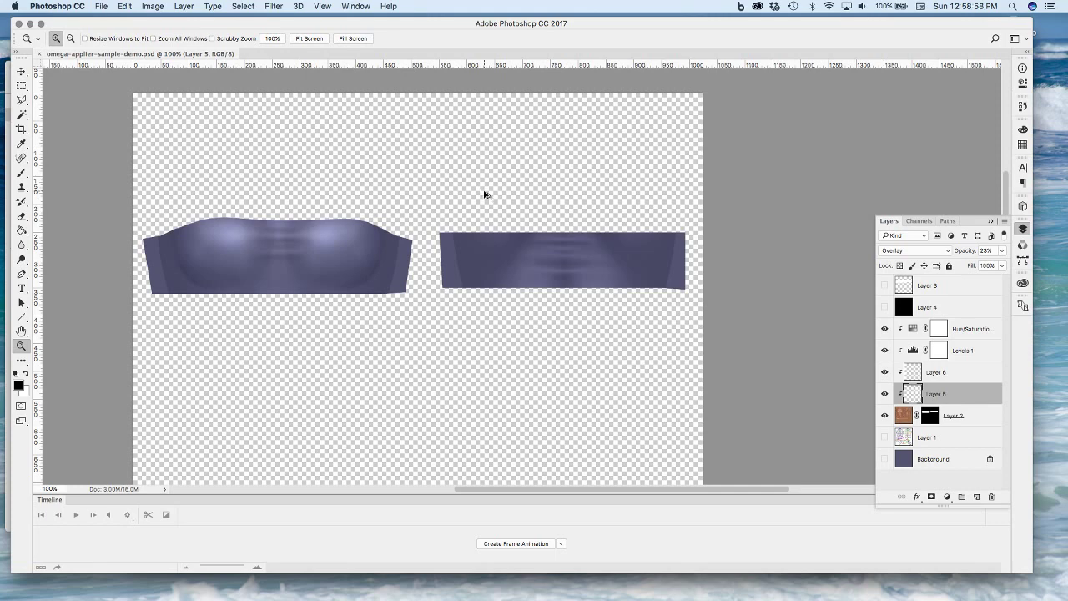
Export the texture with the softened shading as a transparent PNG-24, replacing omega-applier-sample-demo.png in the ! To upload folder
key(super+alt+shift+s)
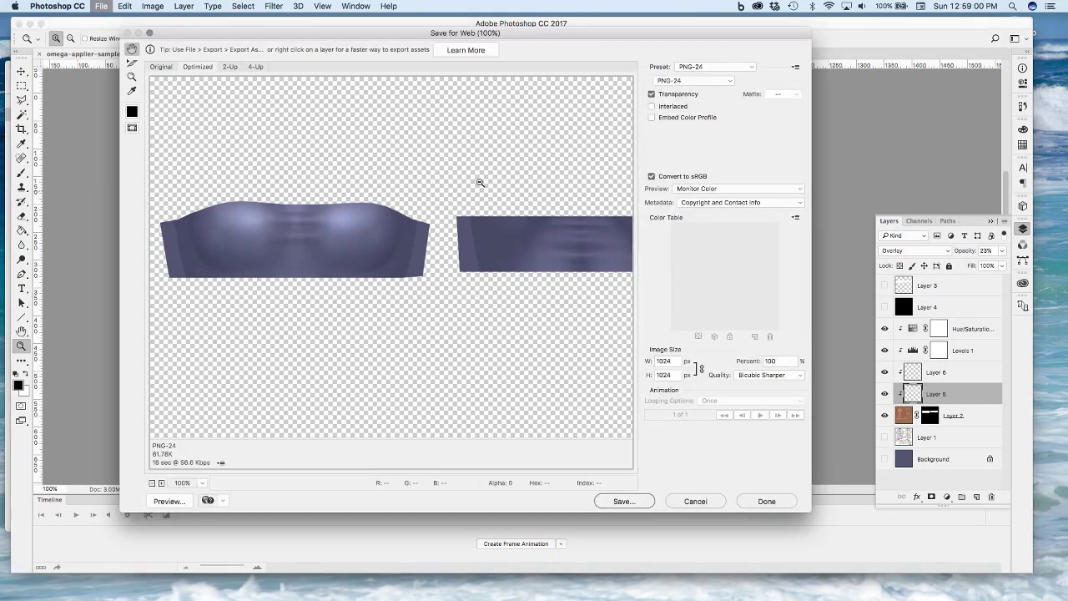
click(624, 502)
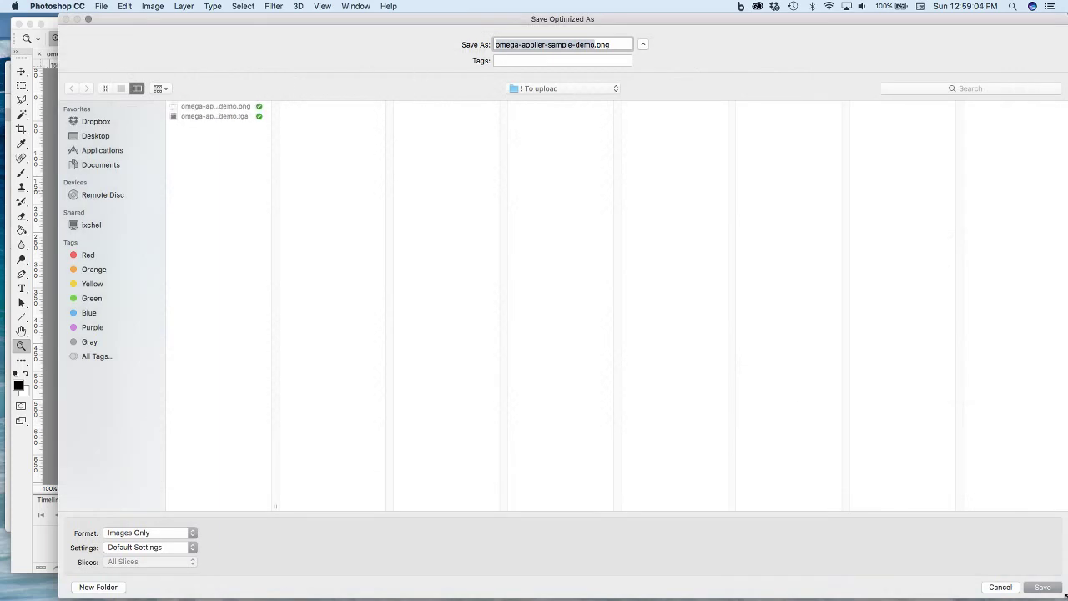
click(1044, 589)
click(672, 311)
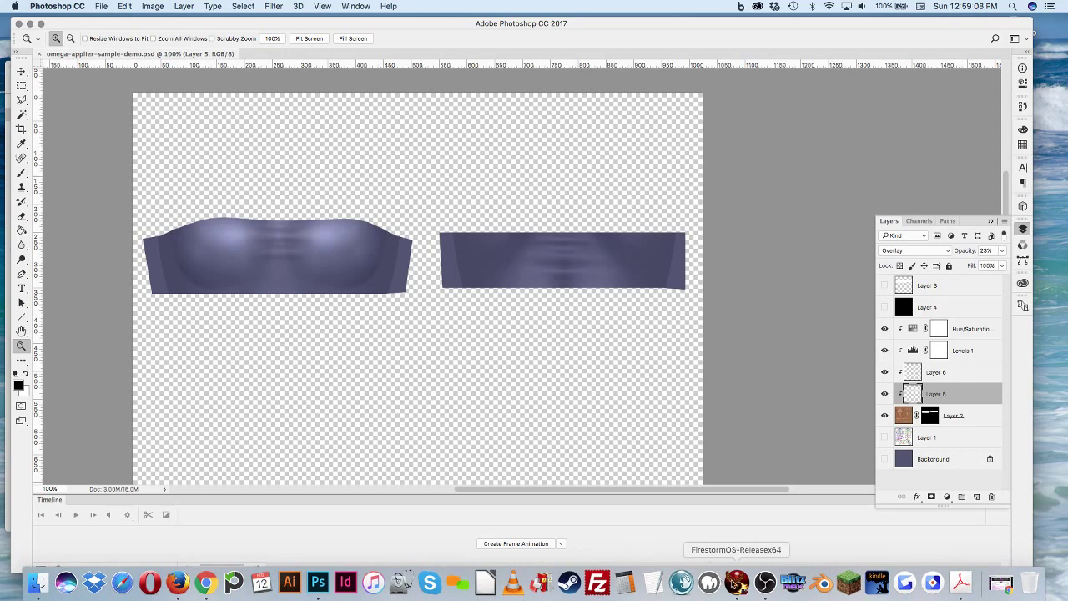
Switch to Firestorm and inspect the re-exported top's softened shading on the avatar, both close up and from farther away
click(733, 581)
drag(515, 310, 350, 242)
scroll(681, 300, down, 5)
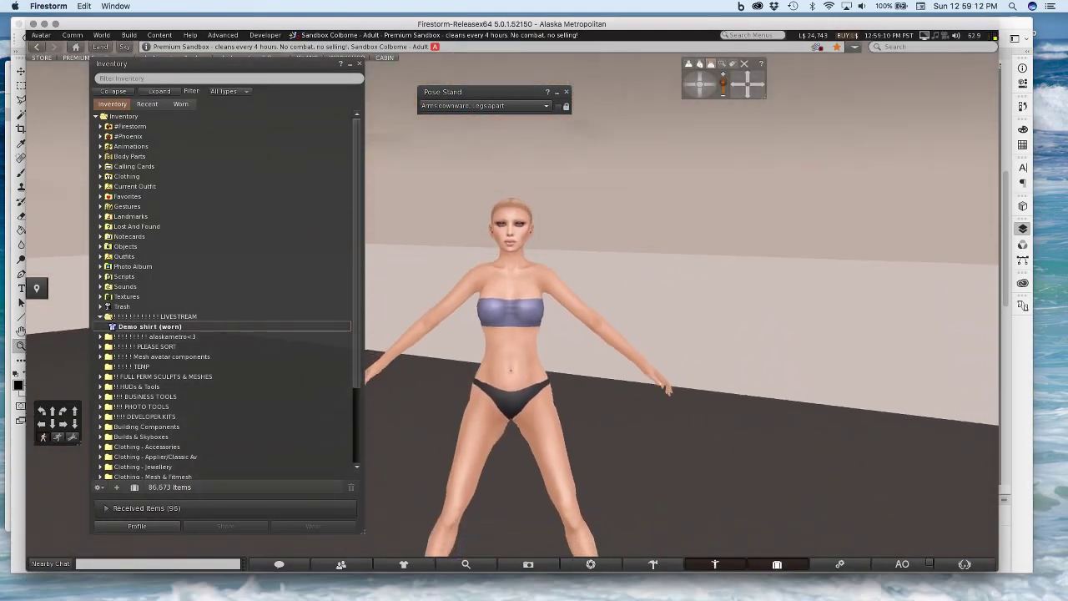
drag(681, 300, 500, 283)
key(Escape)
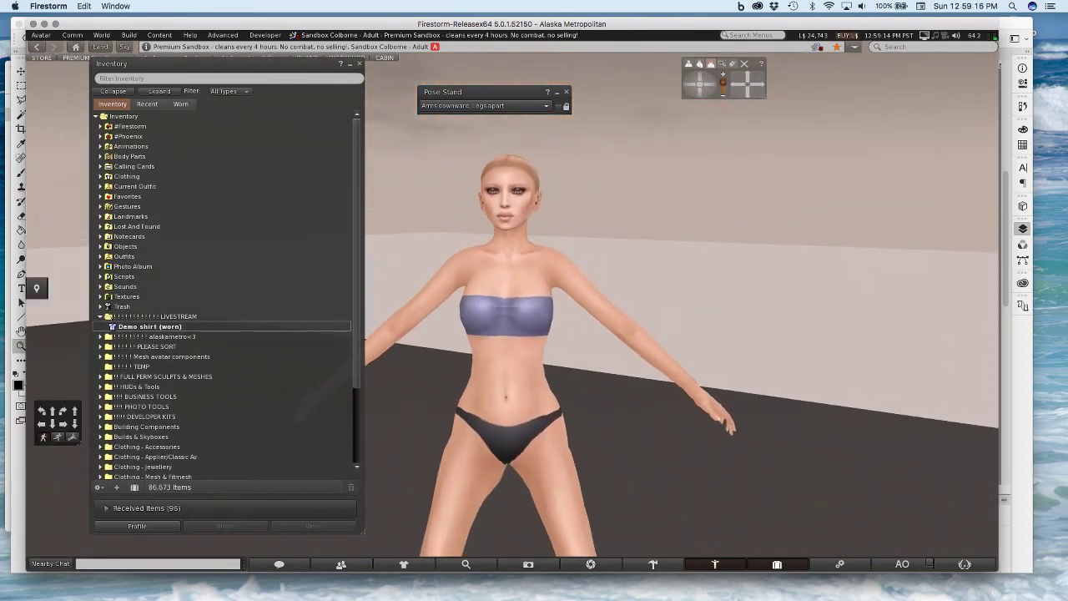
scroll(534, 300, up, 5)
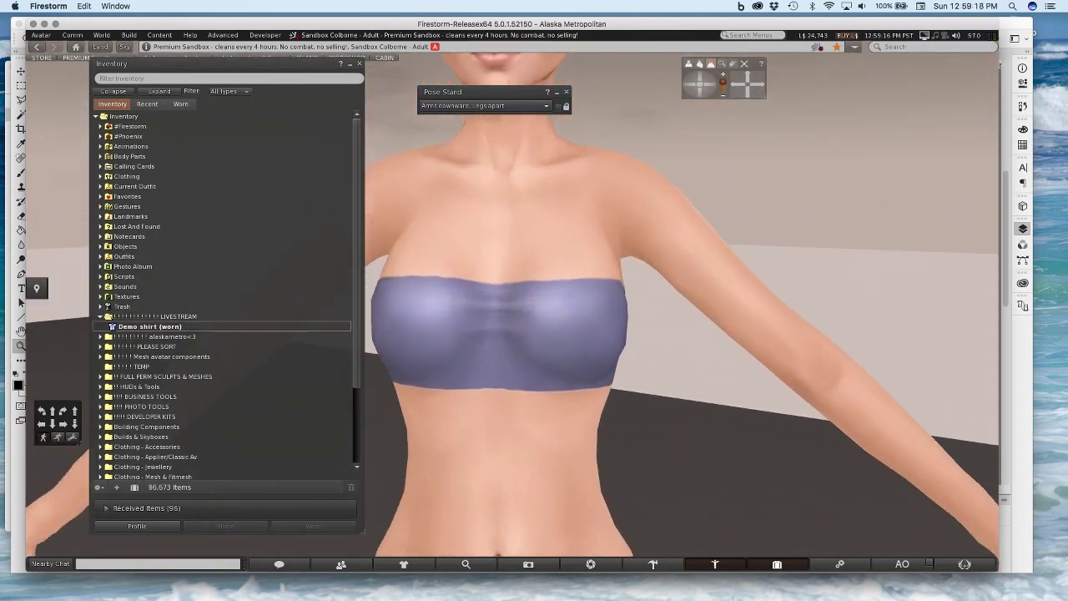
drag(501, 317, 718, 351)
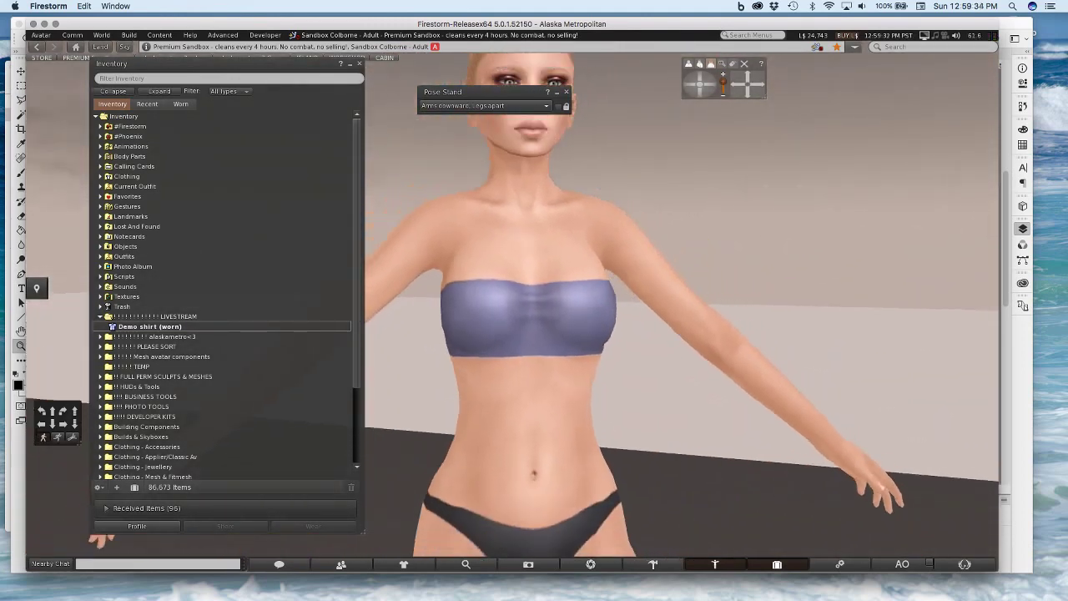
Switch to Omega-appliercreation-basics.pdf in Acrobat and advance to the slide on how to ethically source textures
mouse_move(259, 585)
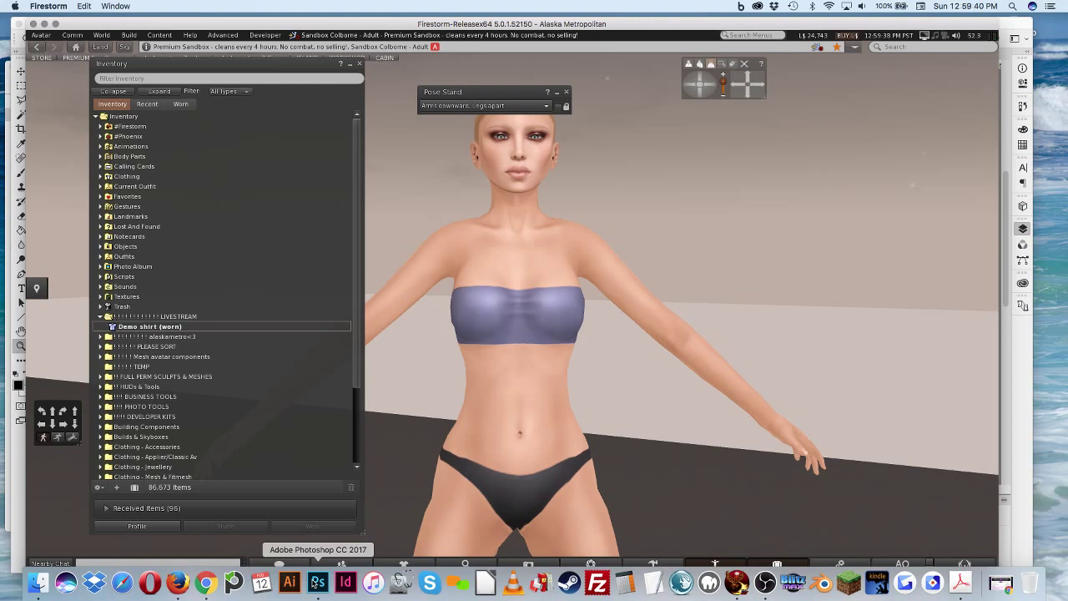
click(37, 584)
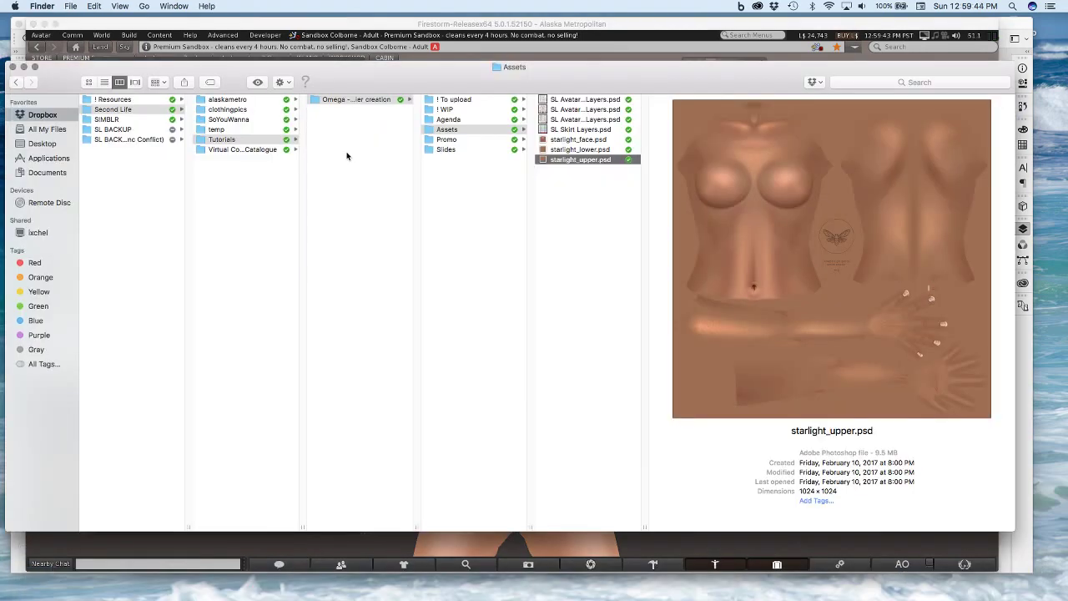
click(550, 22)
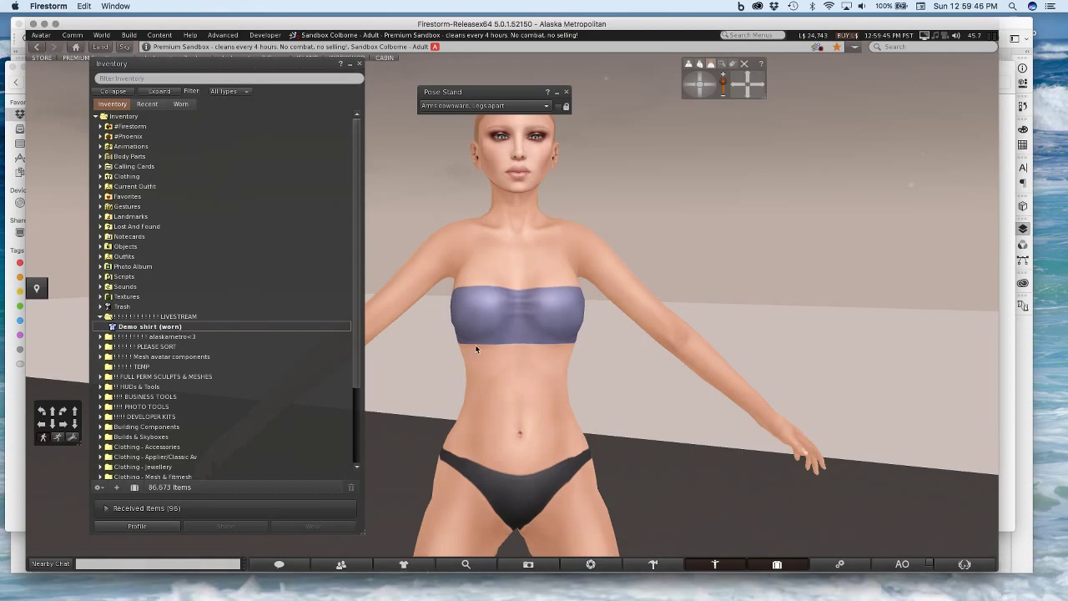
key(super+Tab)
key(super+Tab)
key(super+Tab)
key(super+Tab)
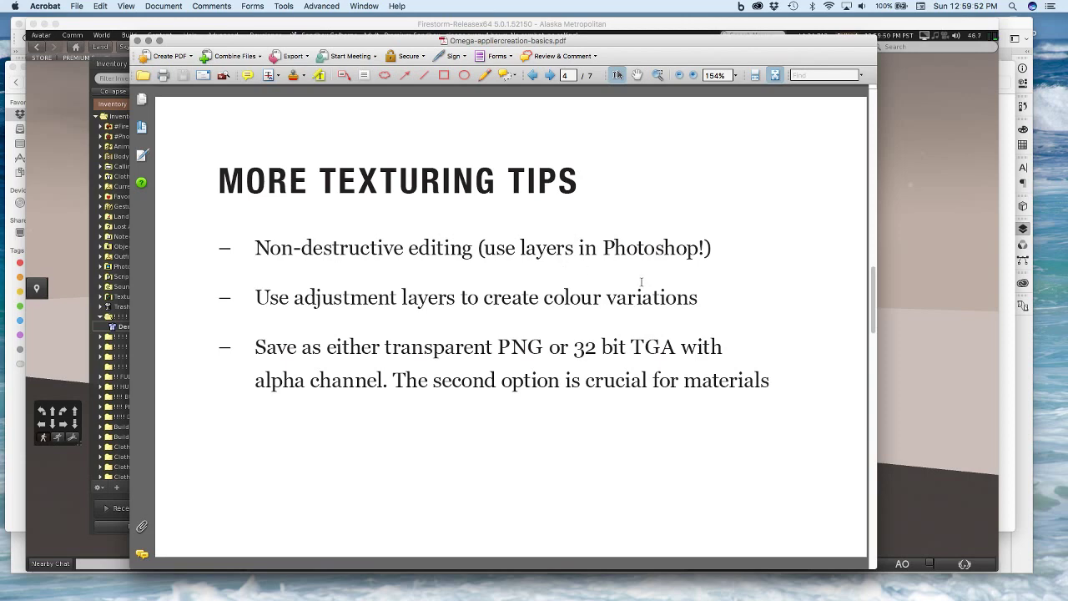
key(Right)
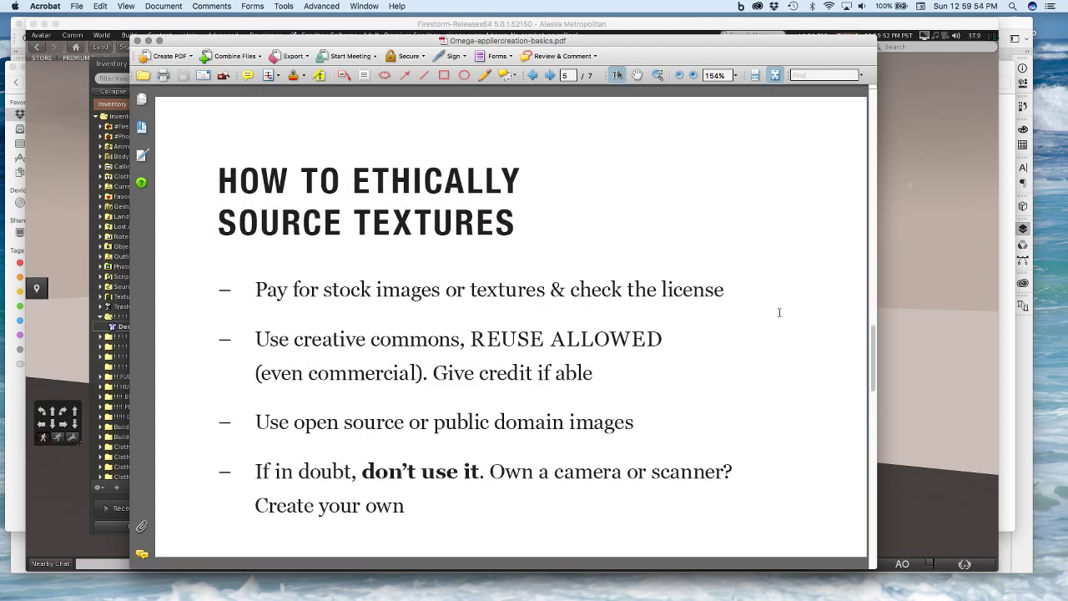
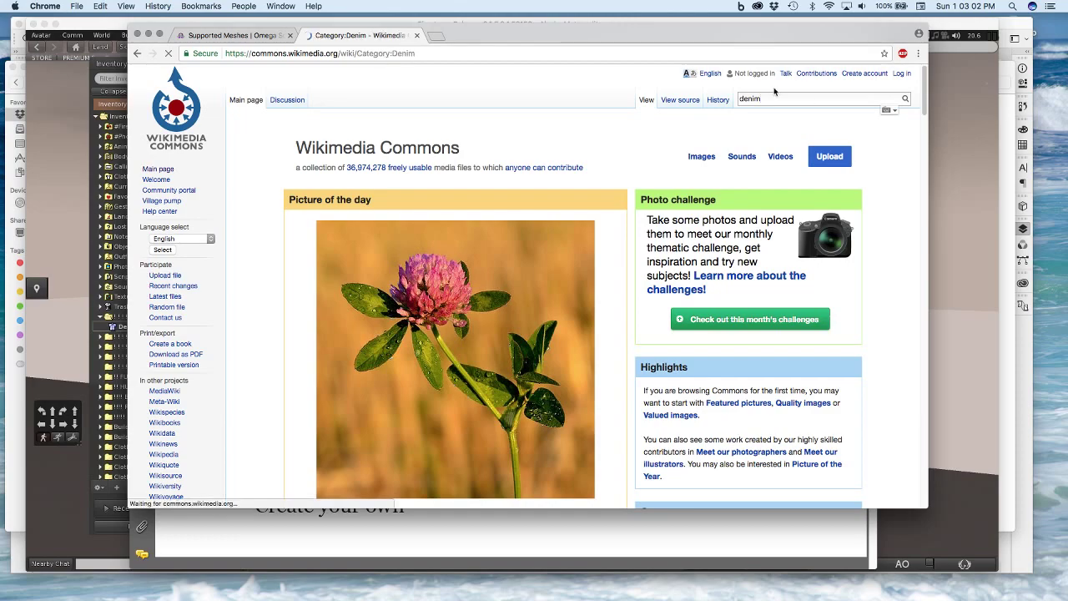
Browse the Denim category on Wikimedia Commons in Chrome and open its Denim textures subcategory
scroll(551, 334, down, 5)
scroll(610, 335, down, 10)
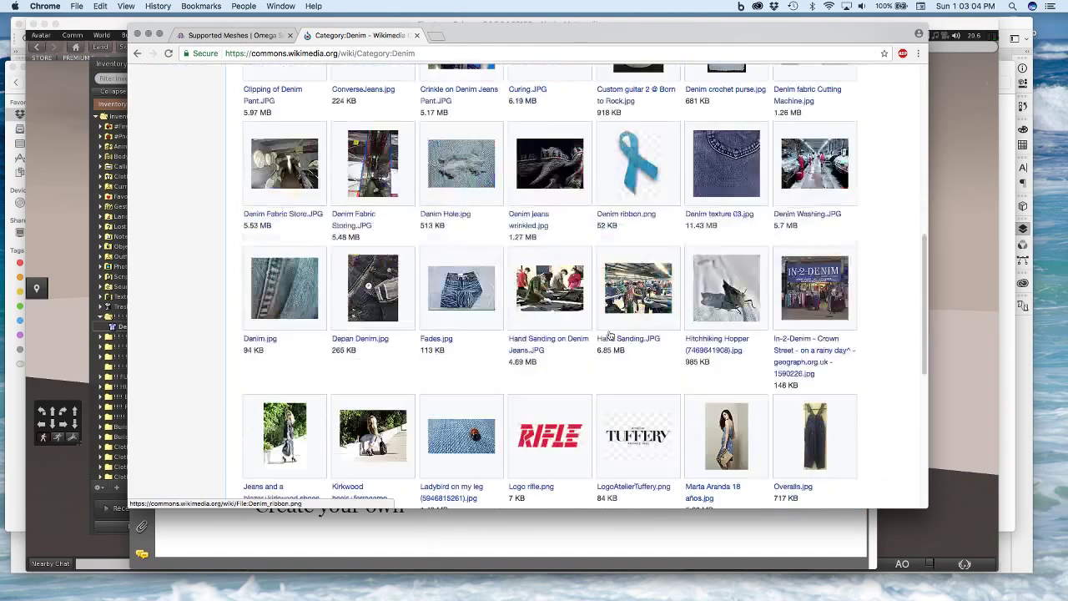
scroll(767, 363, up, 8)
scroll(797, 350, up, 5)
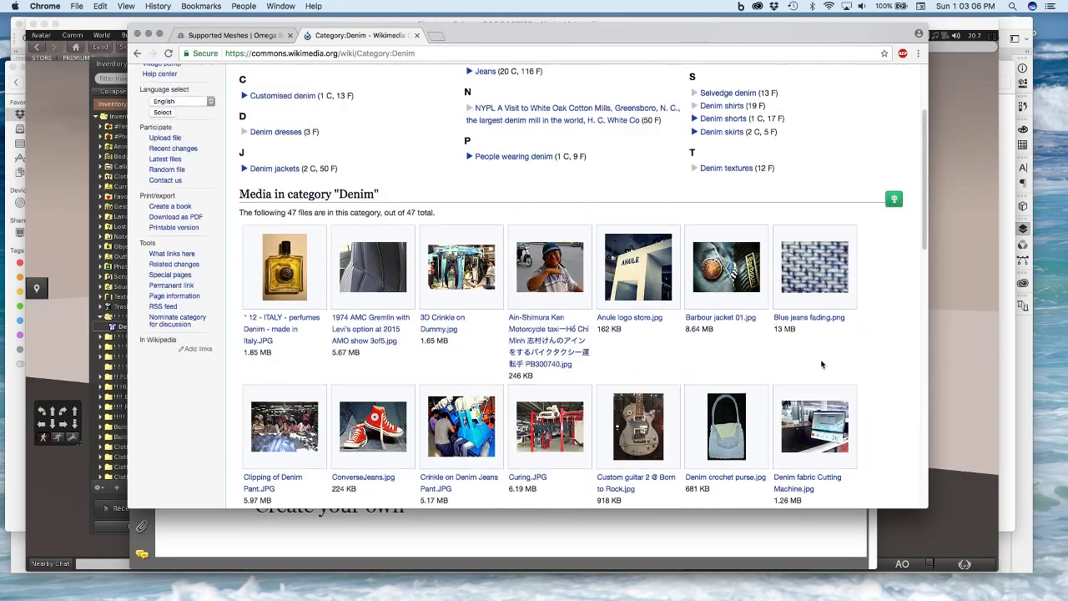
scroll(787, 324, down, 1)
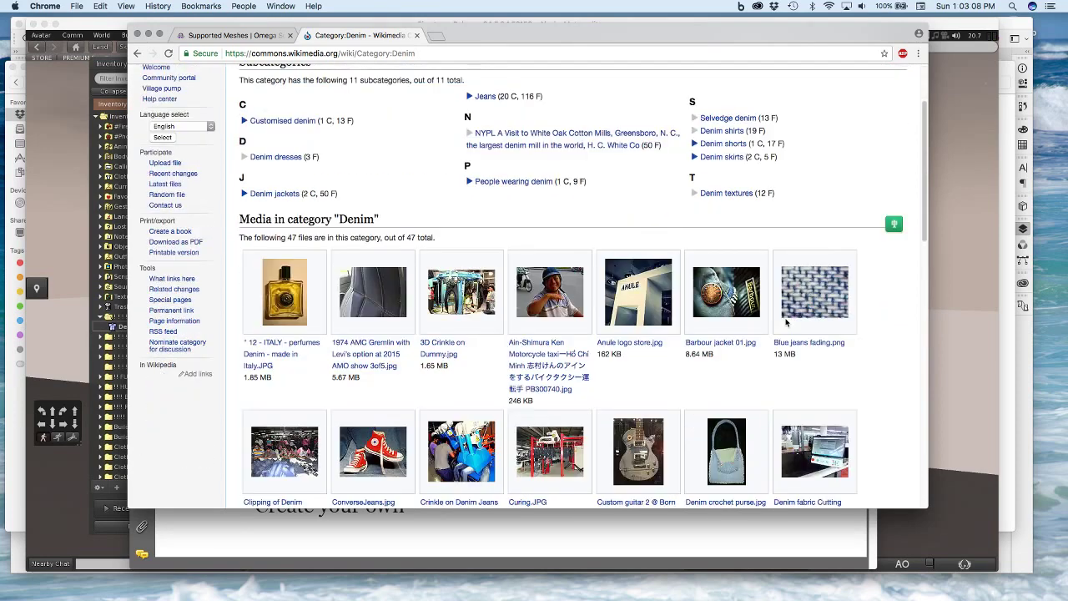
click(724, 193)
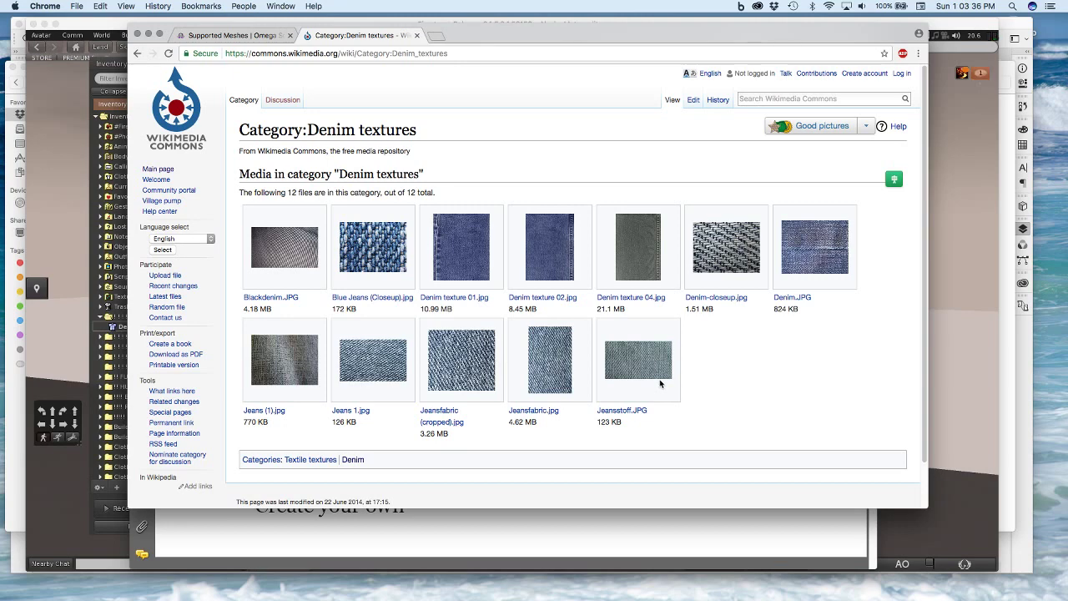
View the Denim texture 01.jpg image and read the reuse terms of its CC BY-SA 3.0 licence
click(456, 245)
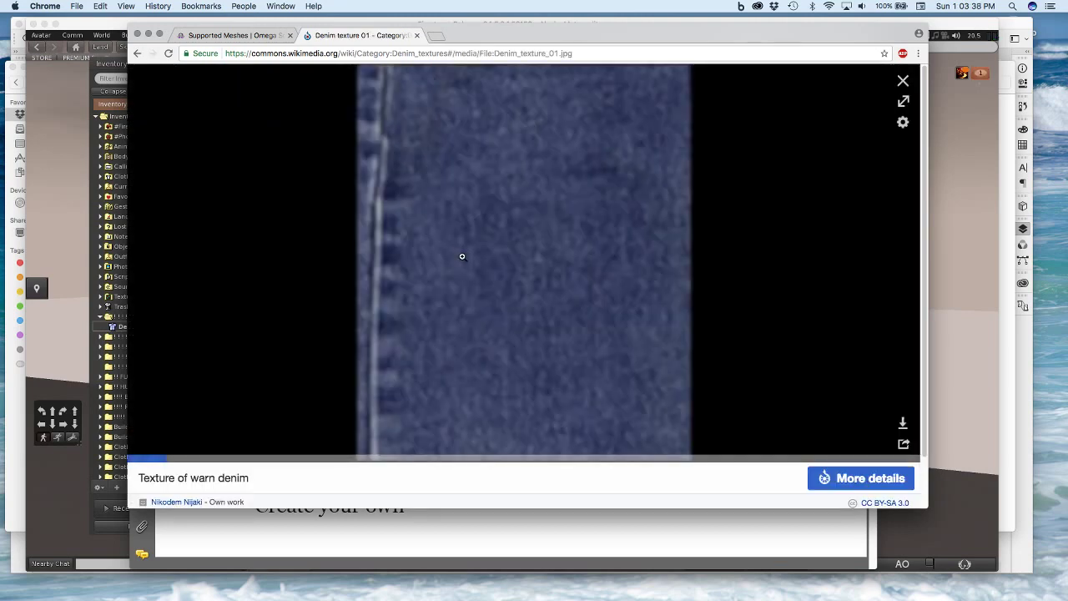
scroll(753, 480, down, 2)
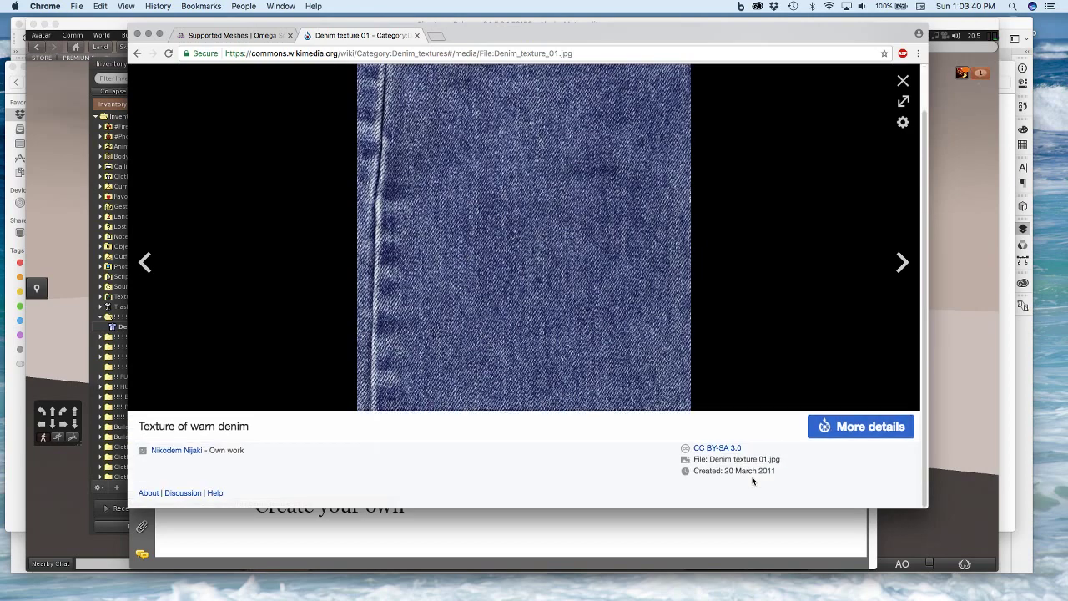
click(704, 447)
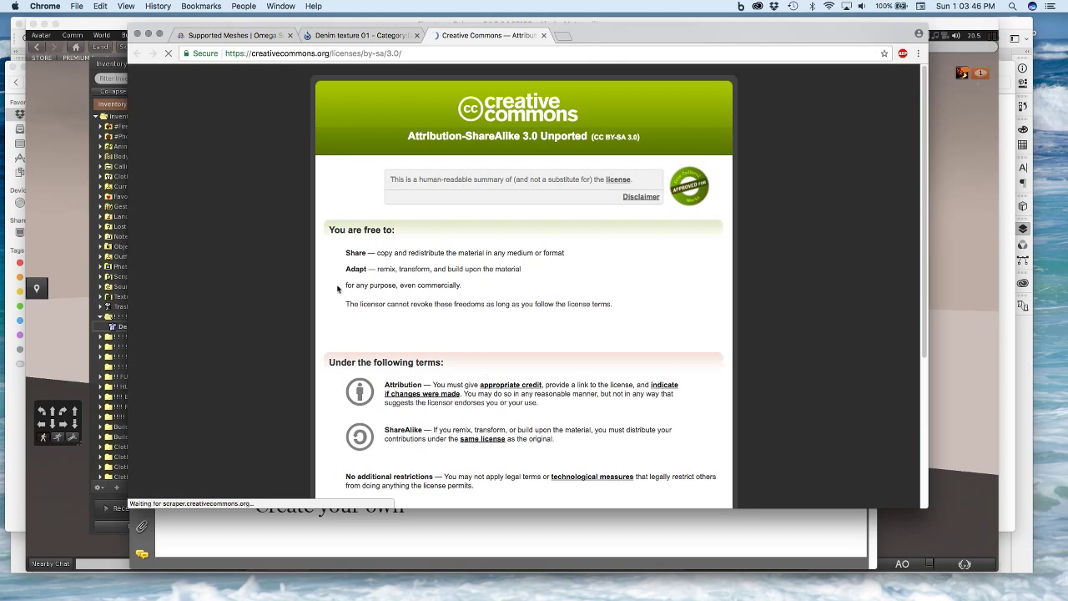
drag(462, 285, 320, 267)
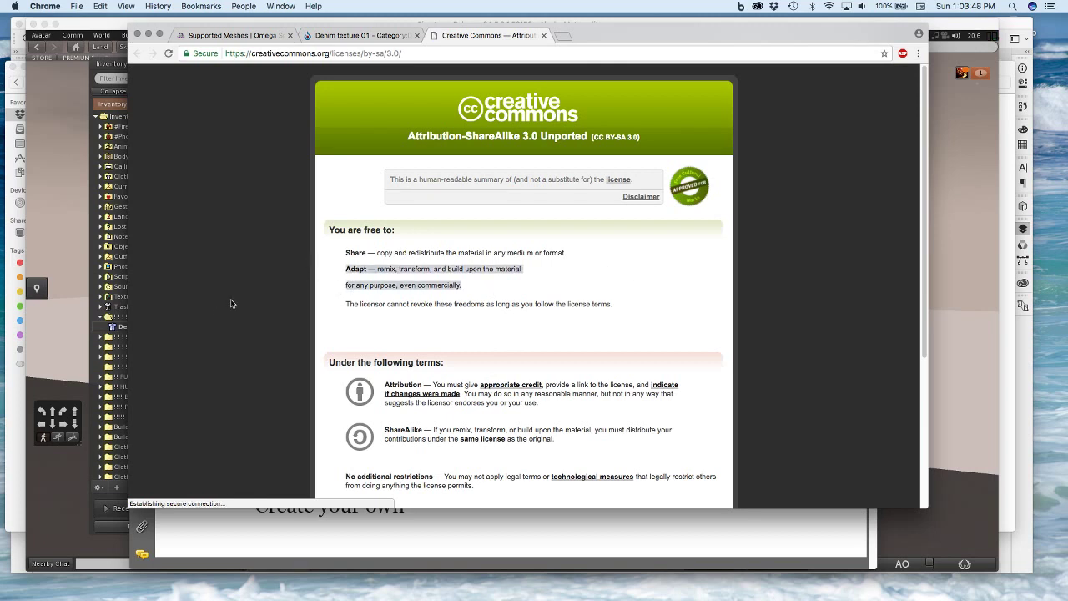
click(432, 275)
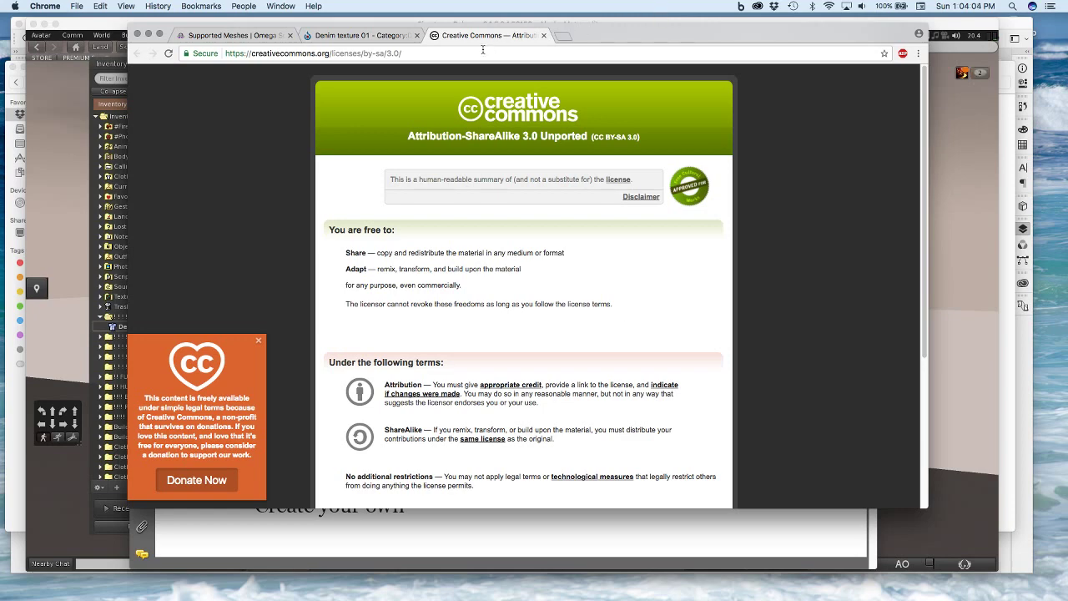
Load cgtextures.com in a new browser tab
key(super+t)
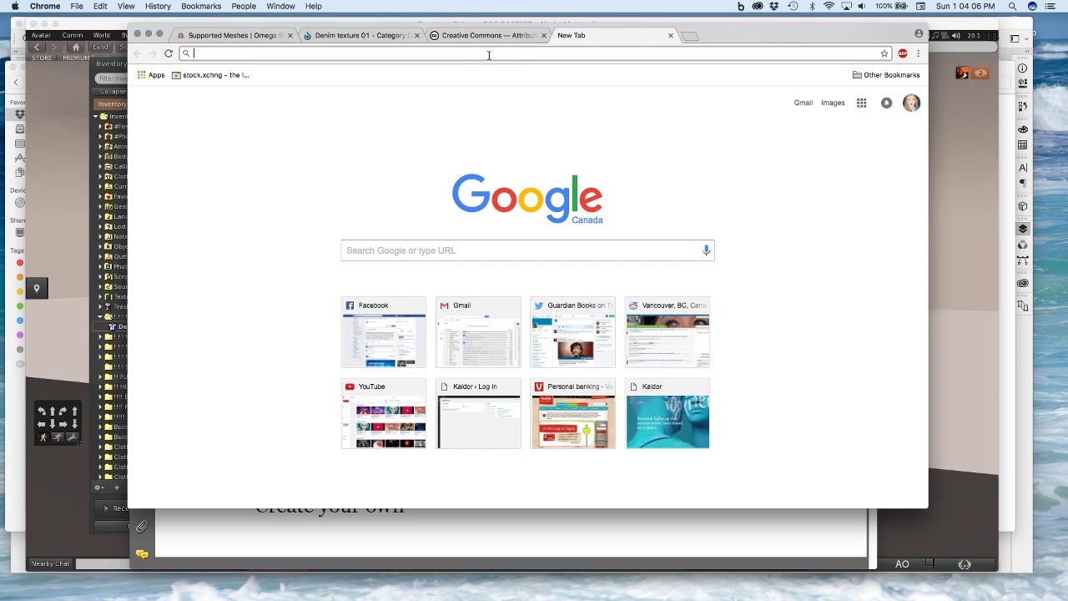
key(super+alt+Left)
click(601, 36)
click(414, 538)
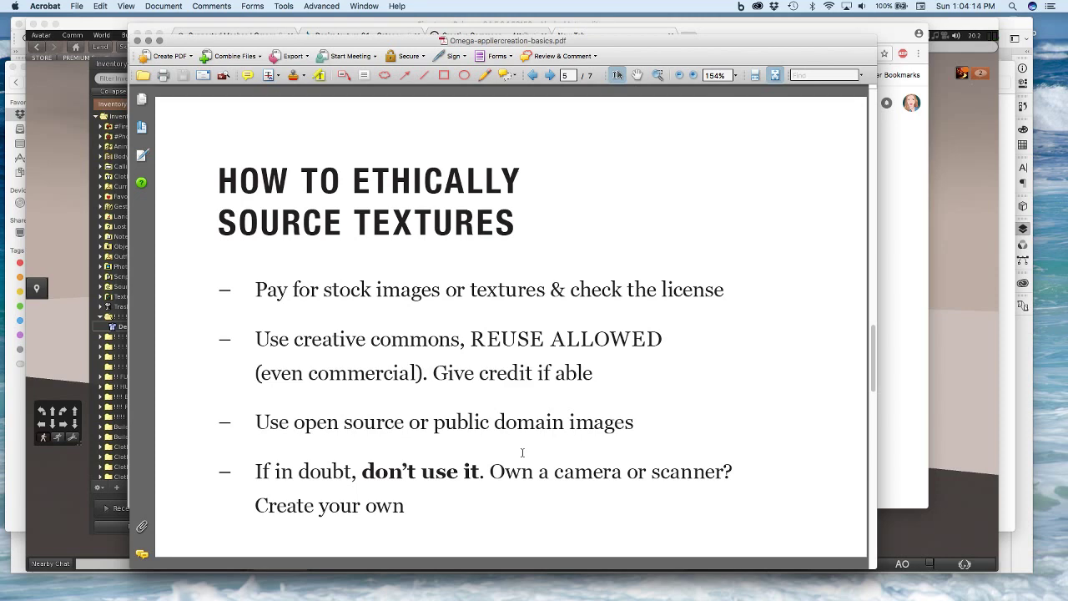
click(899, 277)
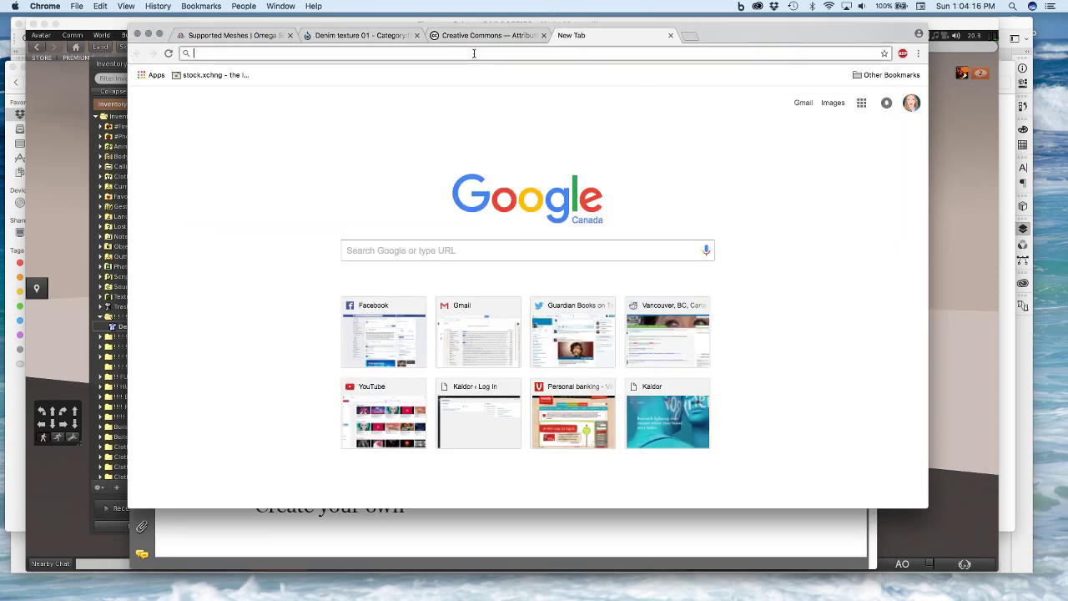
text(cgtextu)
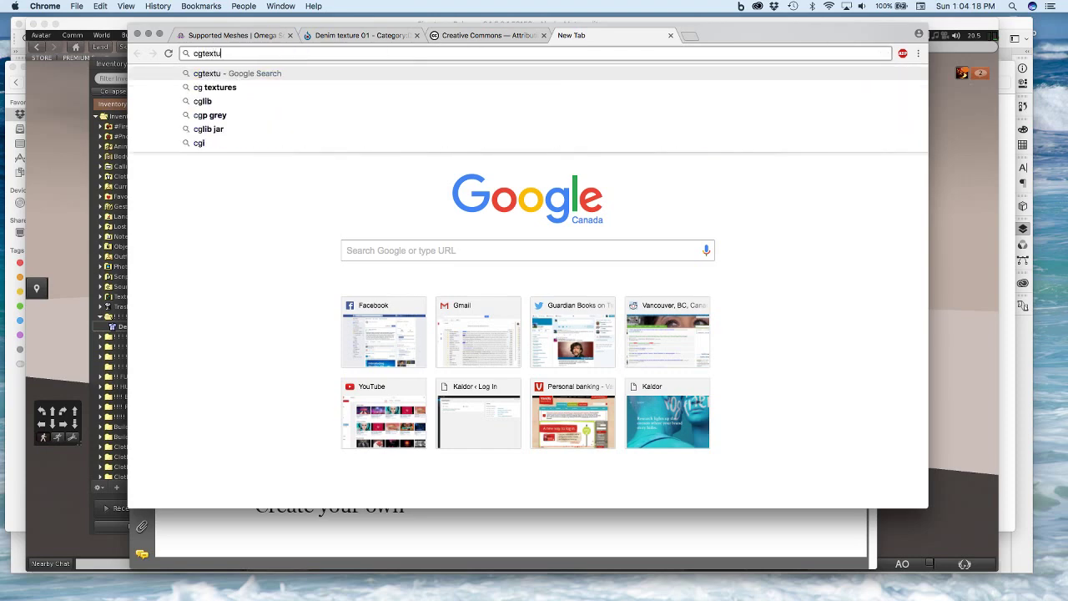
text(res.com)
key(Return)
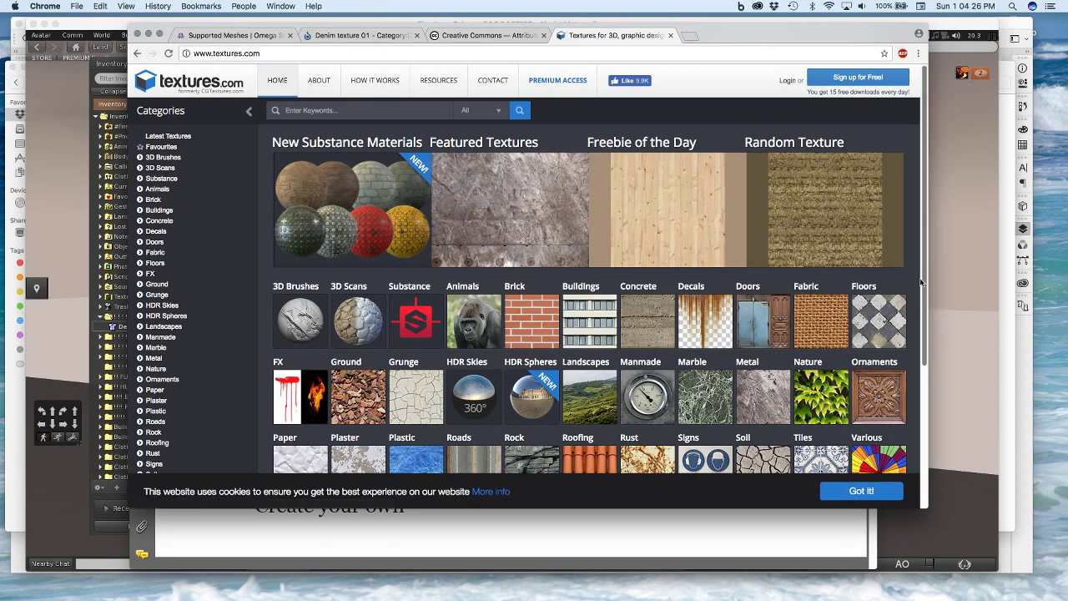
Open the textures.com FAQ and read the answer to "Can I use your textures in Second Life?"
scroll(917, 282, down, 5)
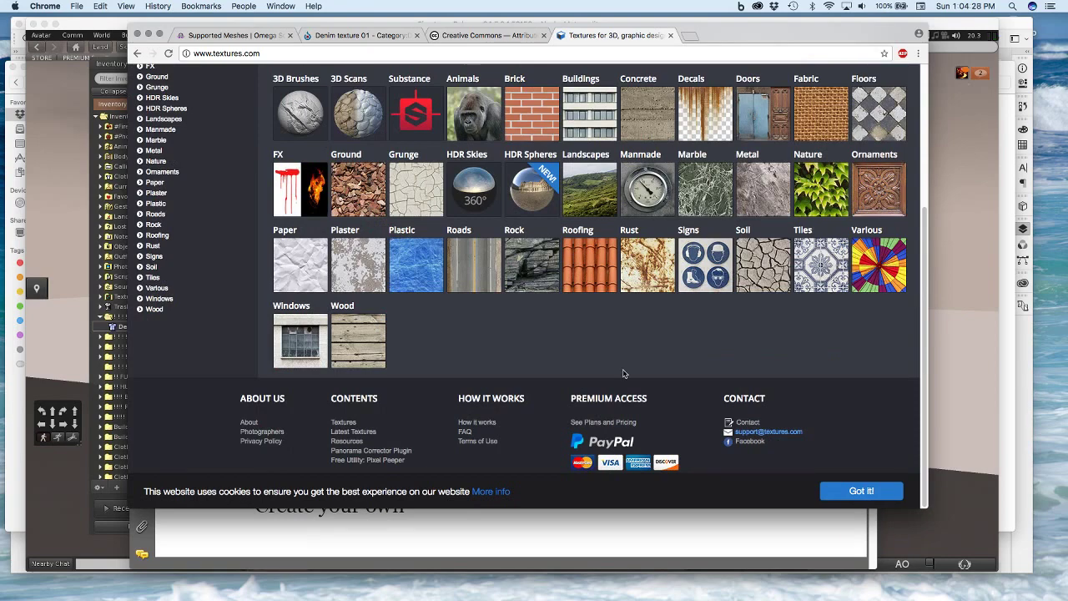
click(464, 432)
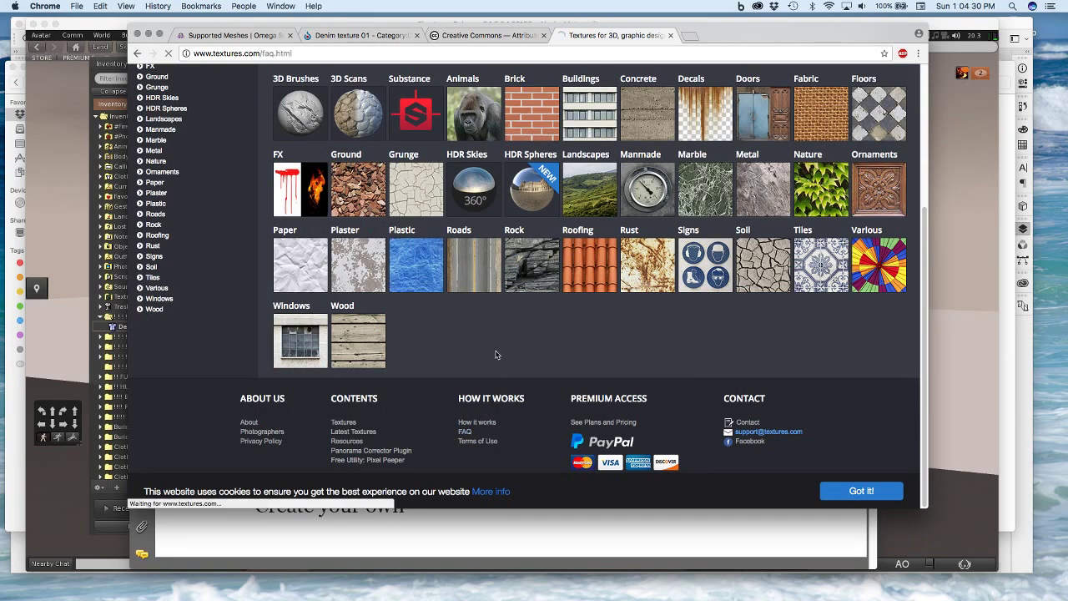
scroll(883, 326, down, 3)
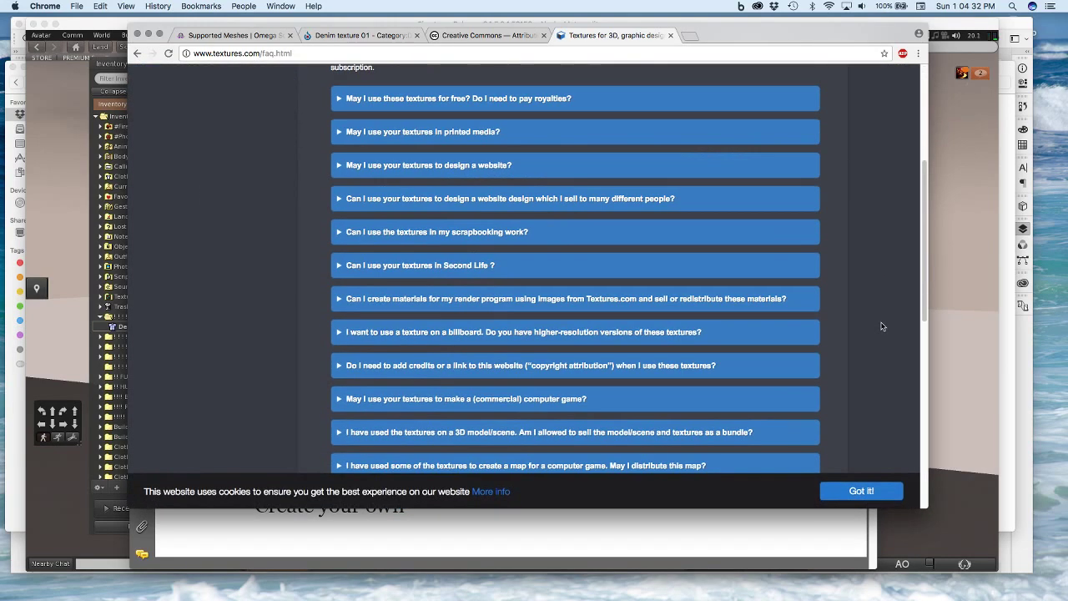
scroll(883, 326, down, 1)
click(418, 197)
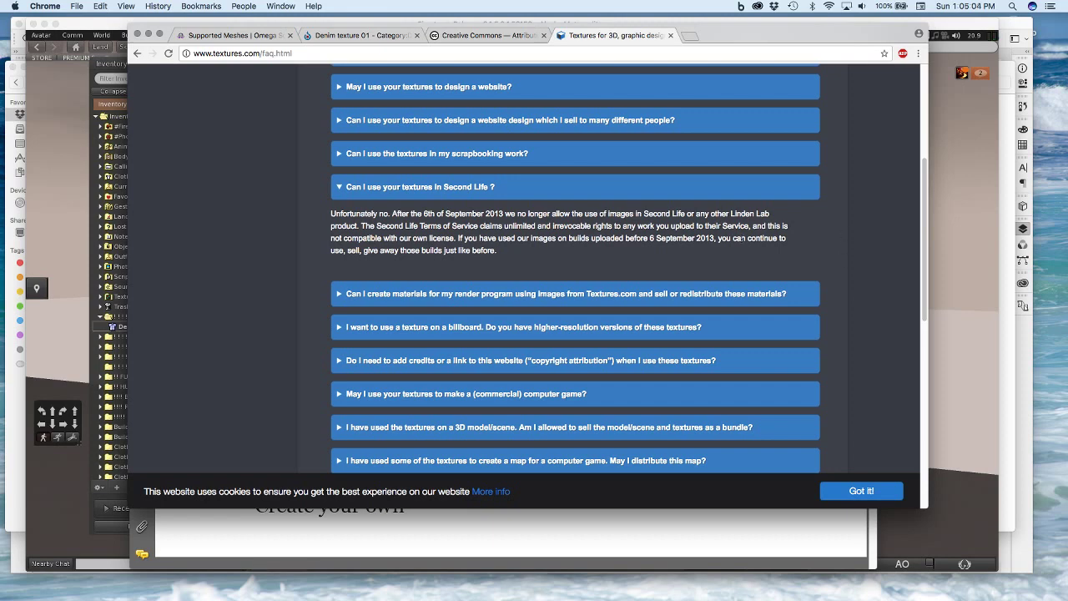
scroll(740, 238, up, 3)
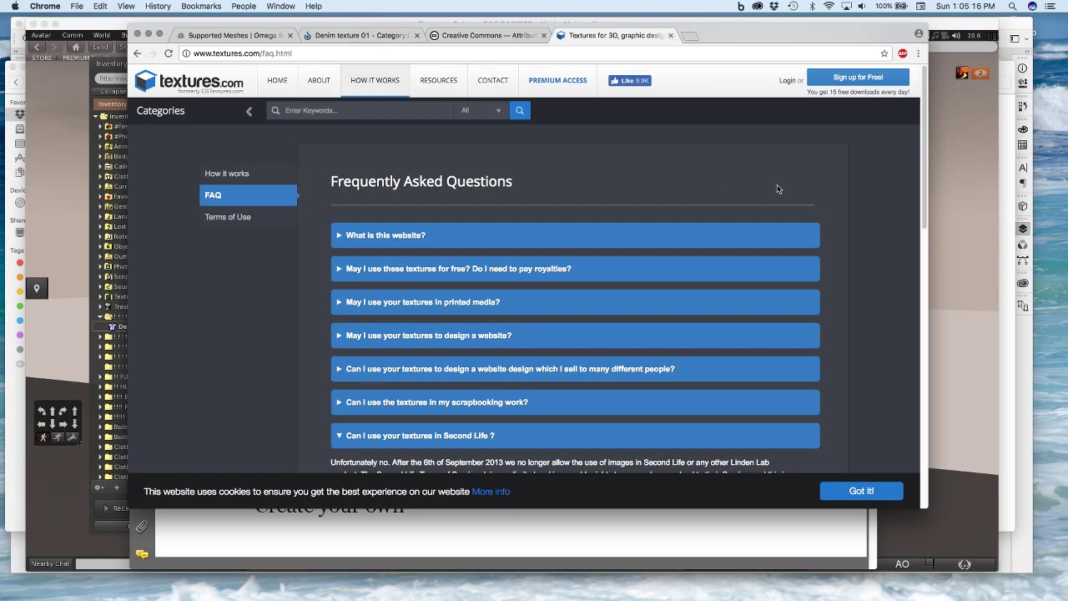
scroll(848, 215, down, 10)
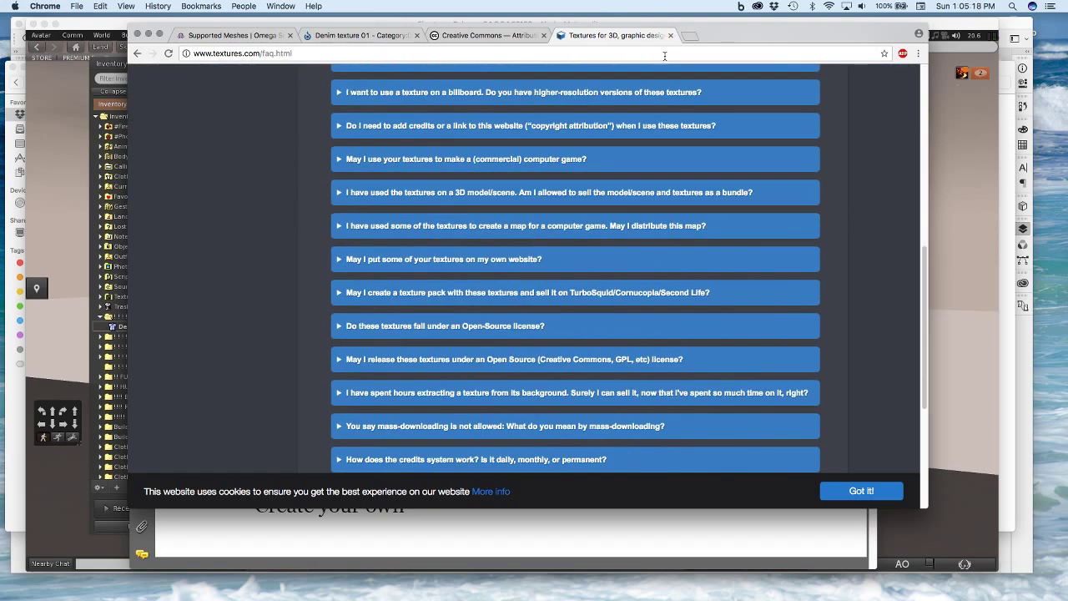
Close the textures.com page and download the original 4203 × 5000 px file of Denim texture 01 from Wikimedia Commons
click(670, 35)
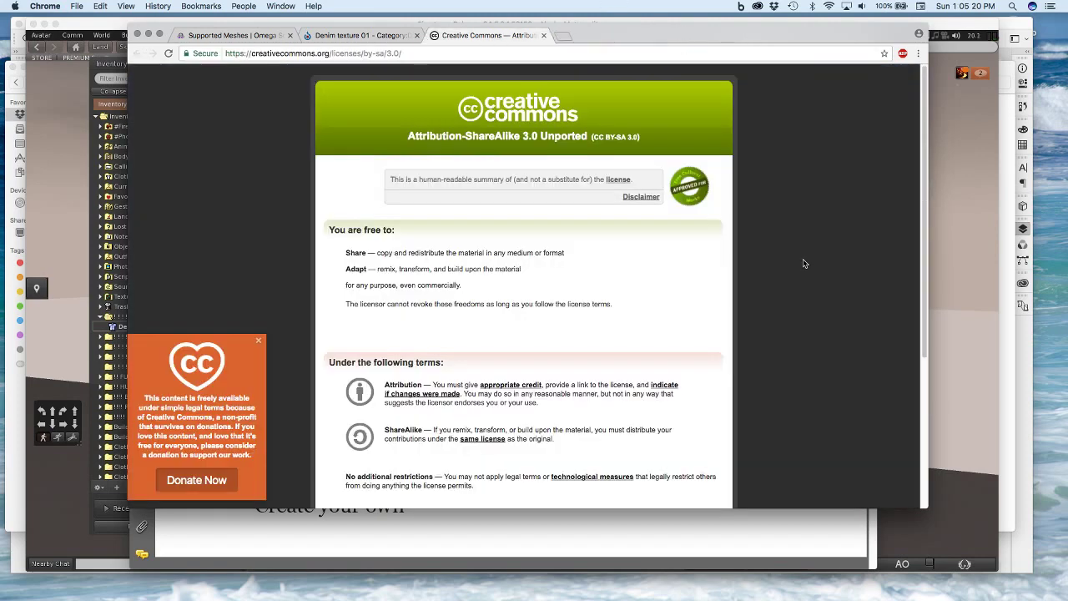
click(354, 36)
right_click(549, 222)
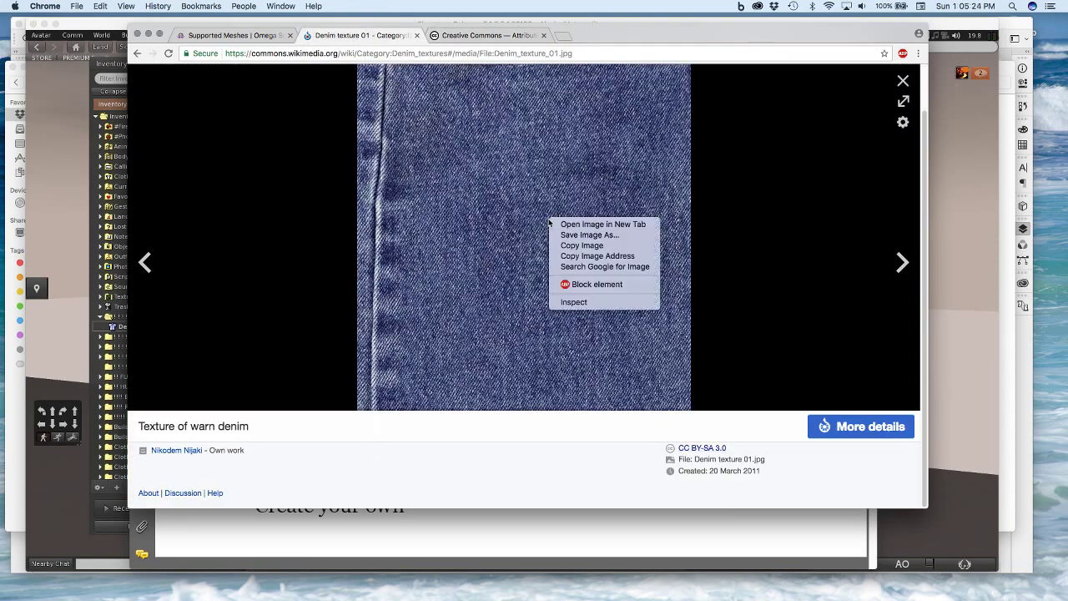
click(428, 444)
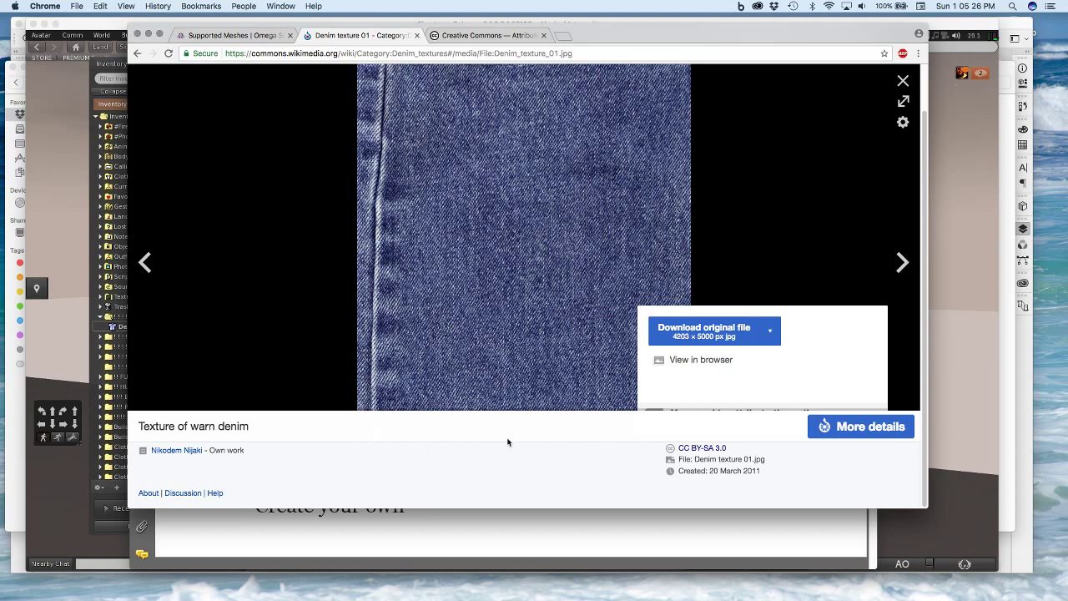
click(706, 338)
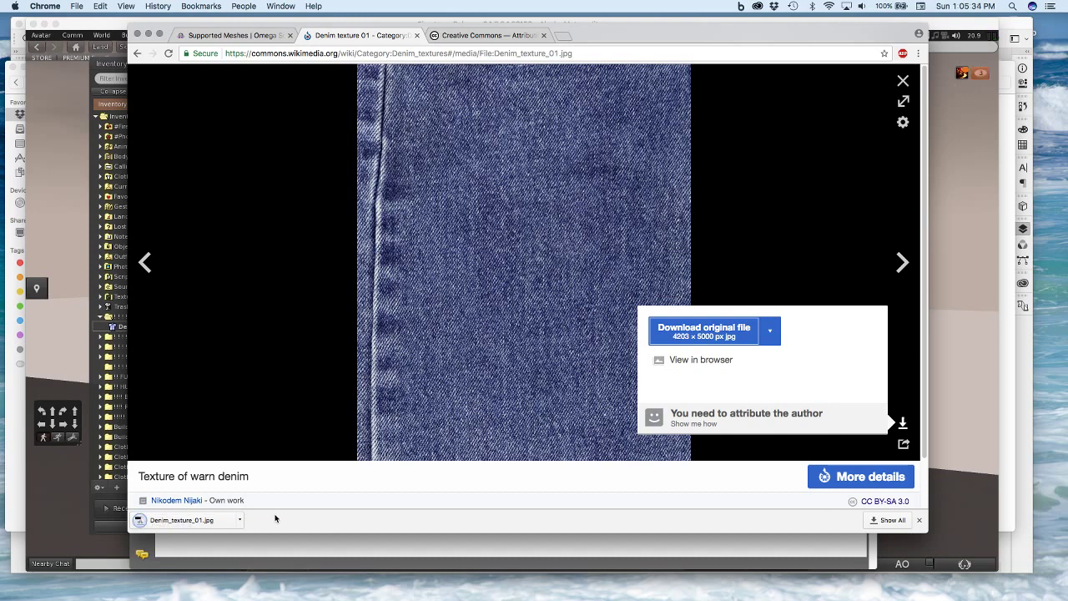
Show the downloaded Denim_texture_01.jpg in Finder and move it from Downloads into the Omega applier tutorial's Assets folder
click(241, 520)
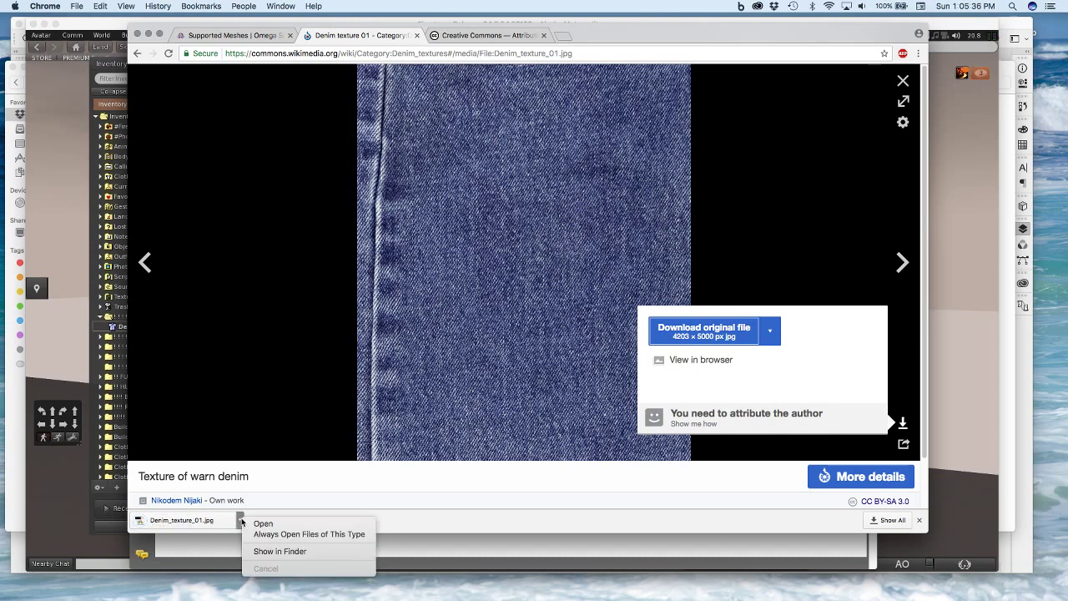
click(266, 551)
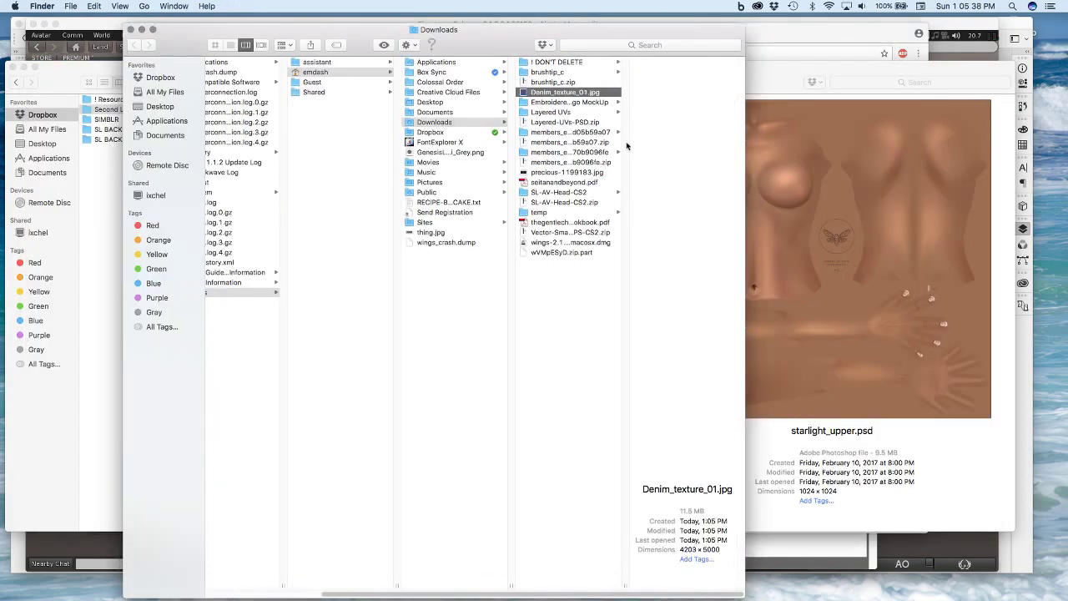
drag(622, 29, 575, 267)
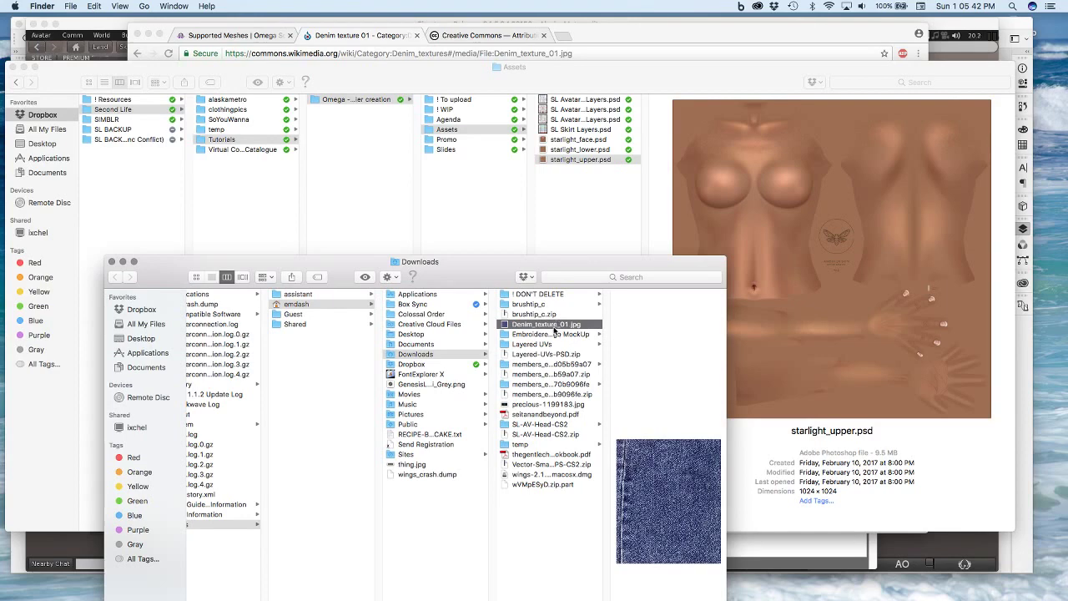
drag(553, 323, 599, 203)
click(511, 198)
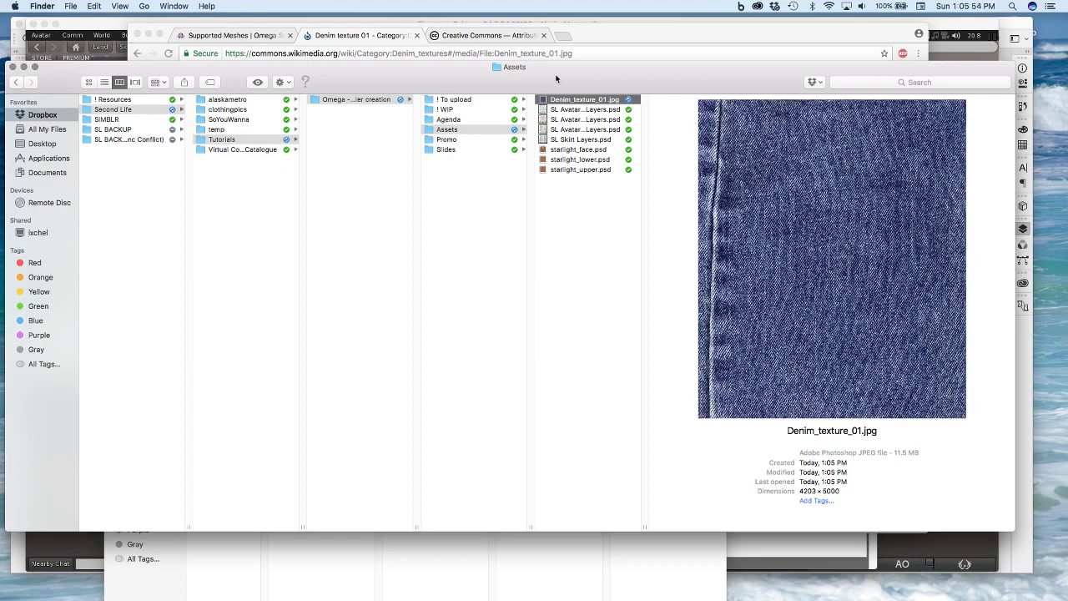
Switch to Photoshop with Denim_texture_01.jpg open and activate the Crop tool for the denim image
key(super+Tab)
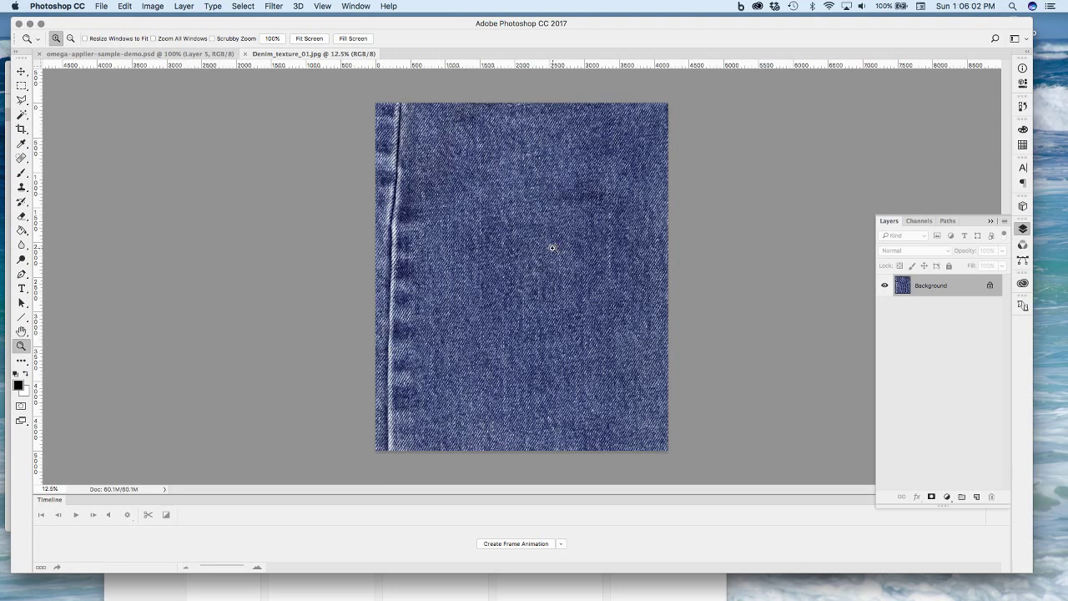
click(21, 86)
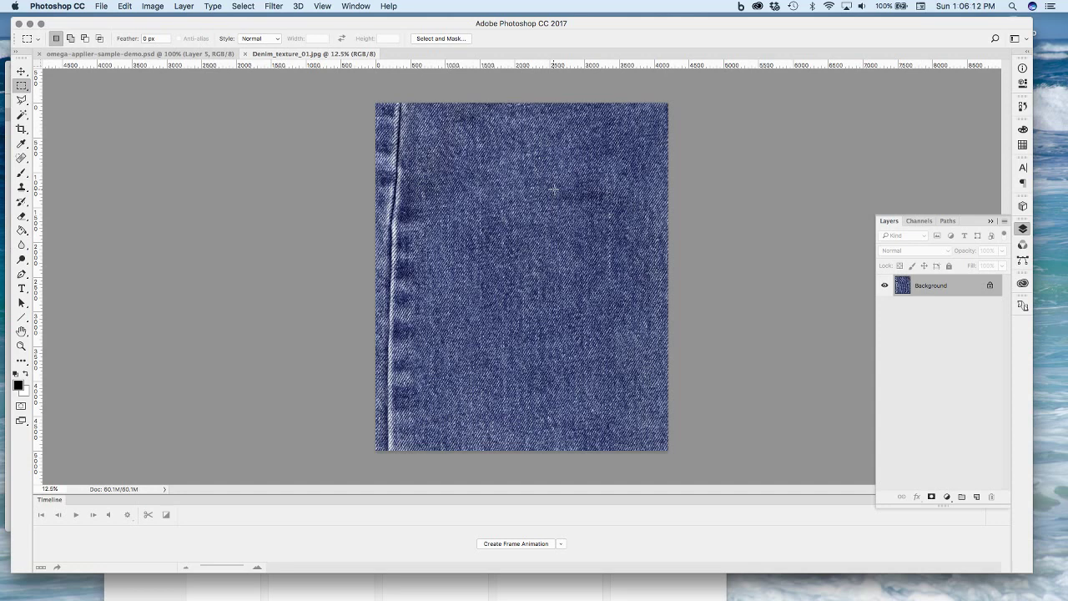
click(21, 129)
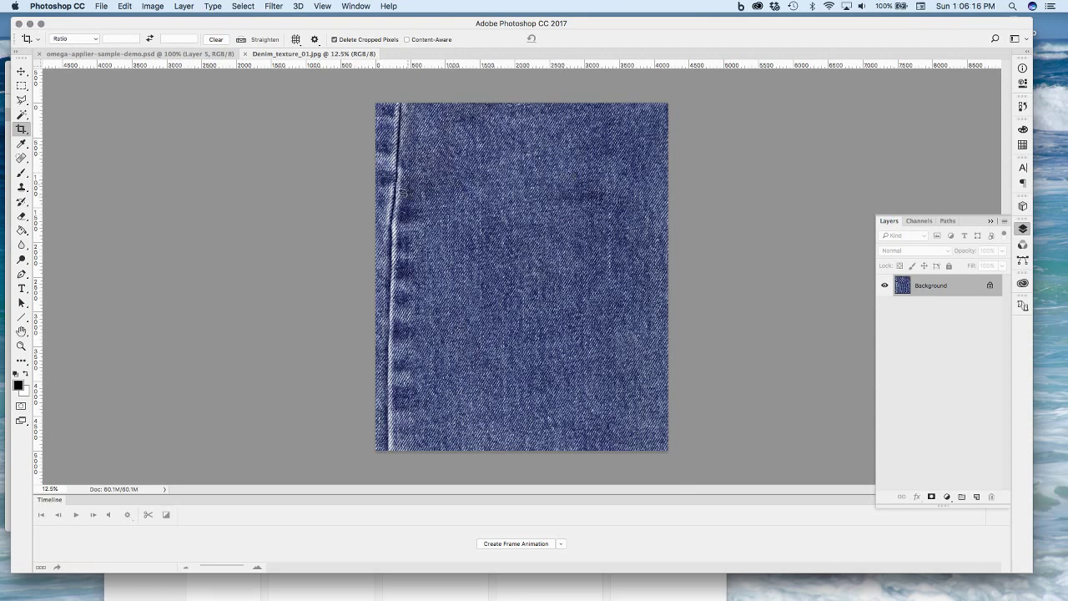
Crop the denim texture to a square of about 3115 px that excludes the side seam
drag(417, 166, 648, 407)
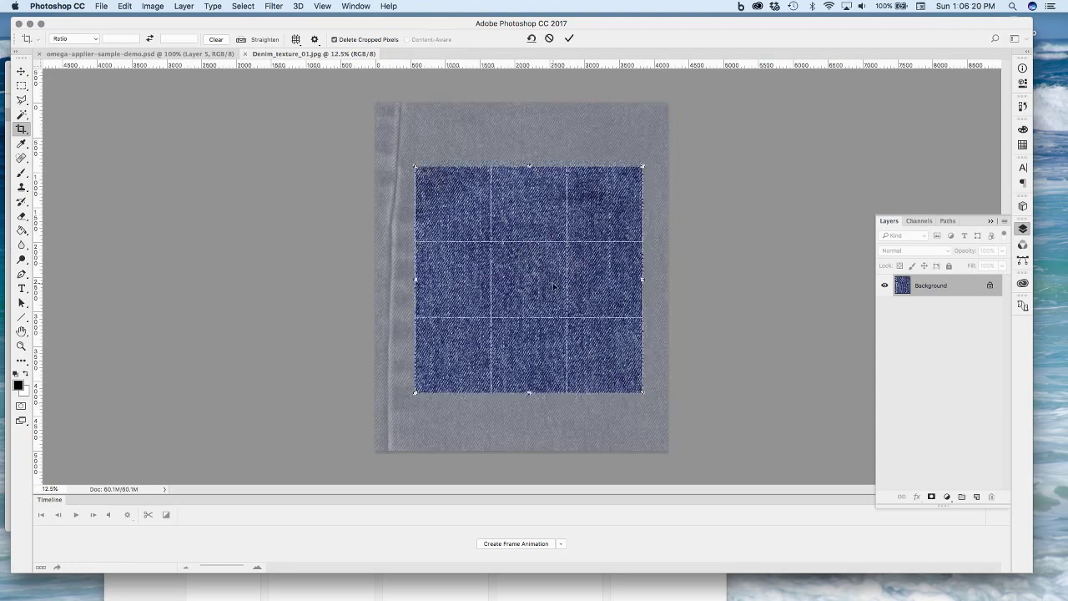
drag(555, 288, 567, 319)
drag(568, 334, 548, 346)
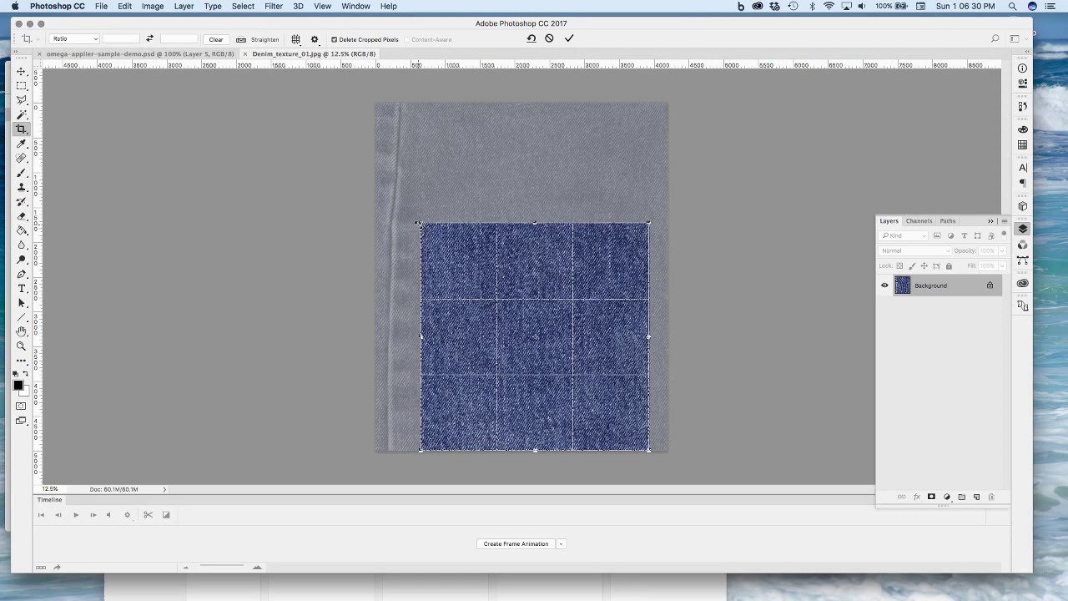
drag(419, 224, 430, 234)
key(Return)
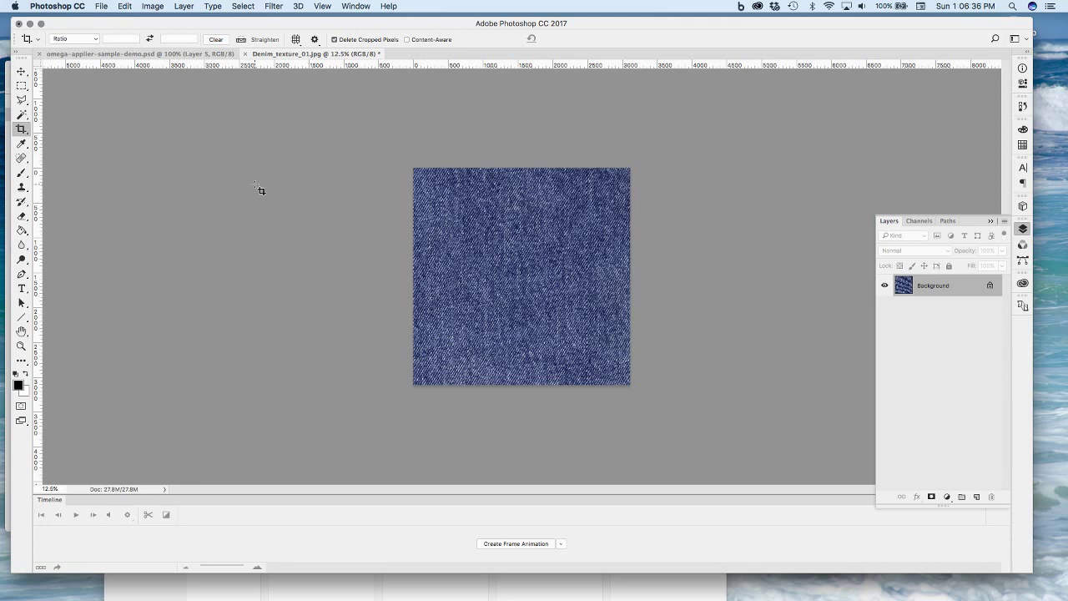
Gauge a suitable tile size with a small marquee on the top in omega-applier-sample-demo.psd, then return to Denim_texture_01.jpg
click(21, 71)
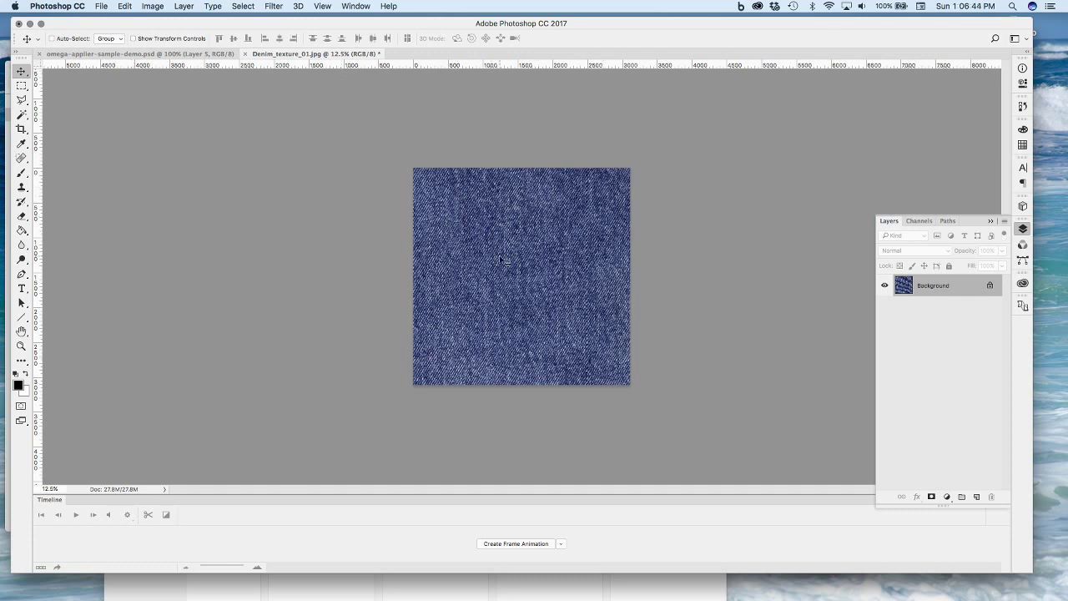
click(138, 54)
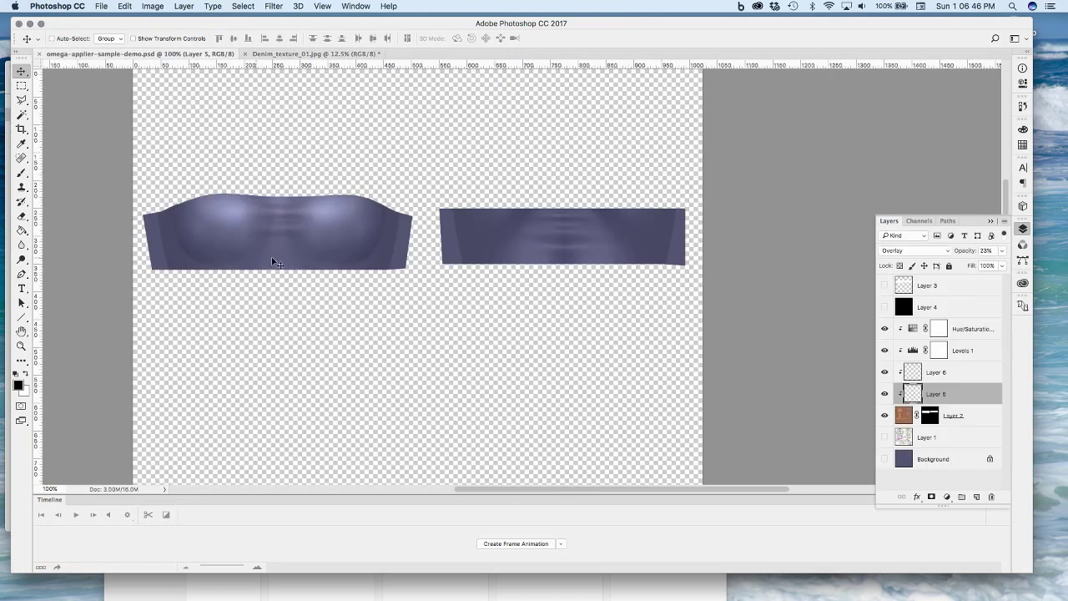
click(22, 86)
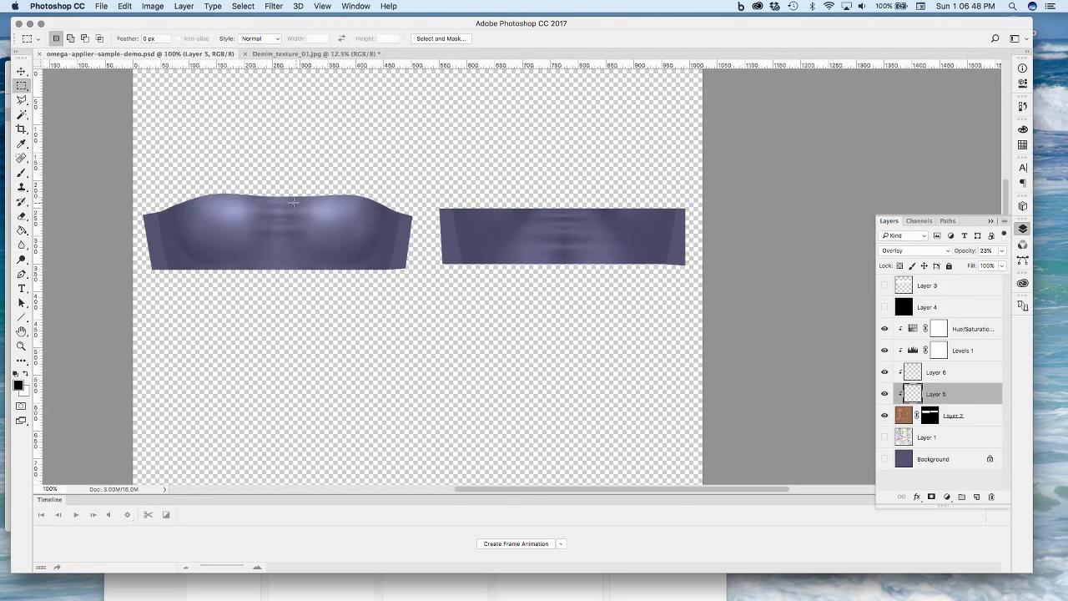
drag(294, 189, 353, 244)
click(258, 53)
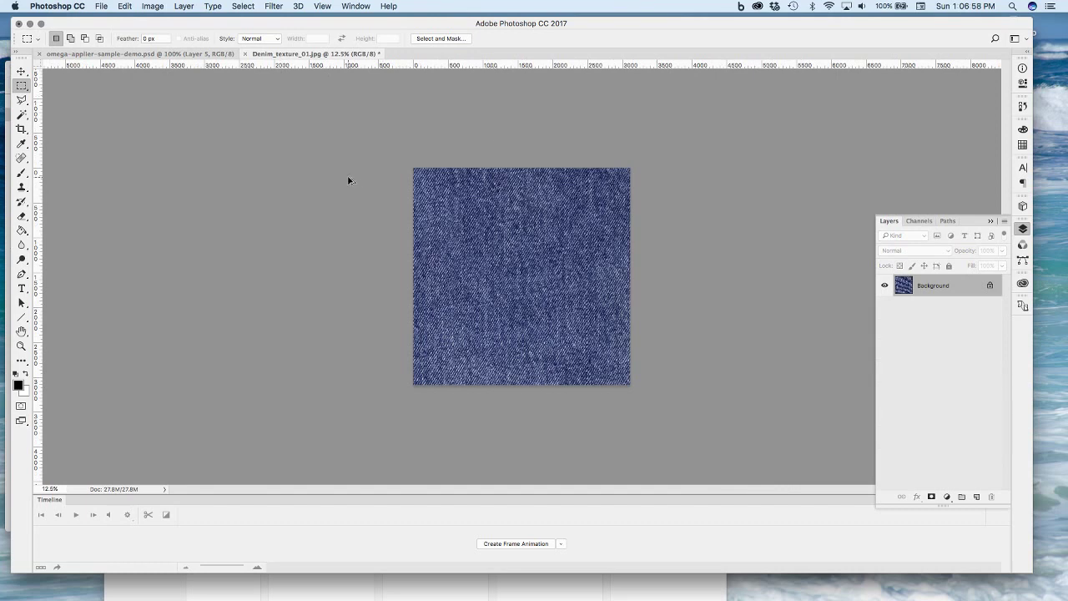
Resize the cropped denim image to 100 × 100 pixels and view it at actual size
key(super+alt+i)
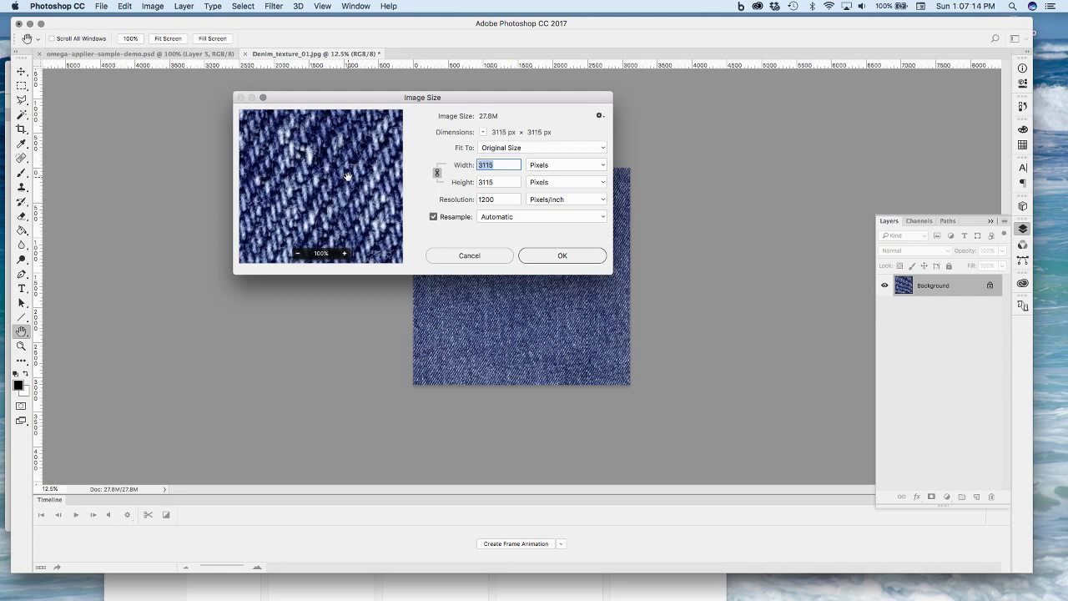
text(100)
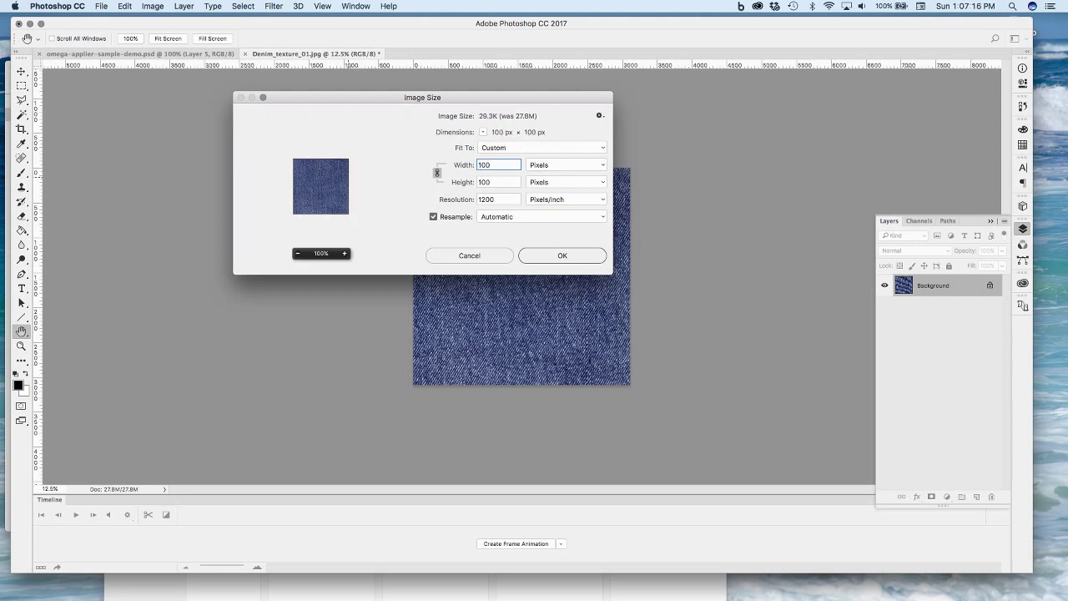
click(563, 256)
click(22, 346)
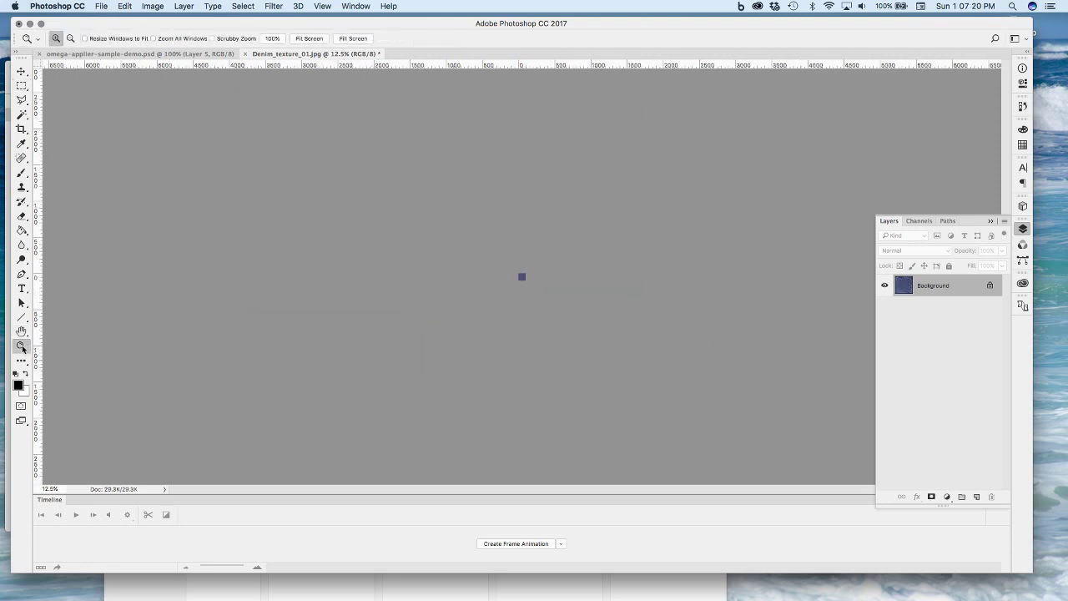
double_click(22, 346)
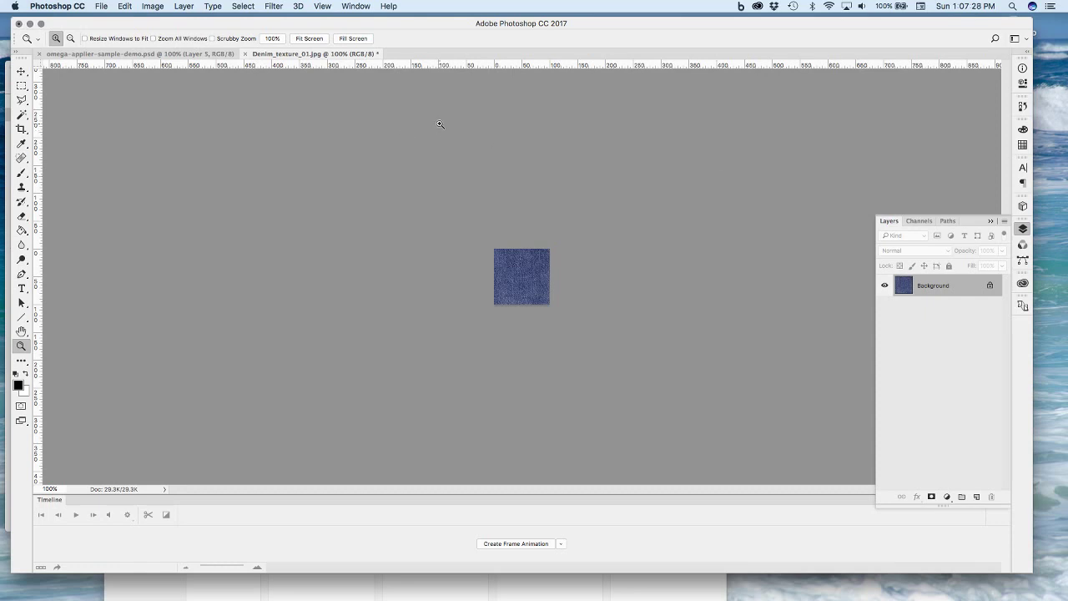
Offset the 100 px denim tile with the Shear filter, moving both line ends to the grid's right edge with Wrap Around
click(266, 5)
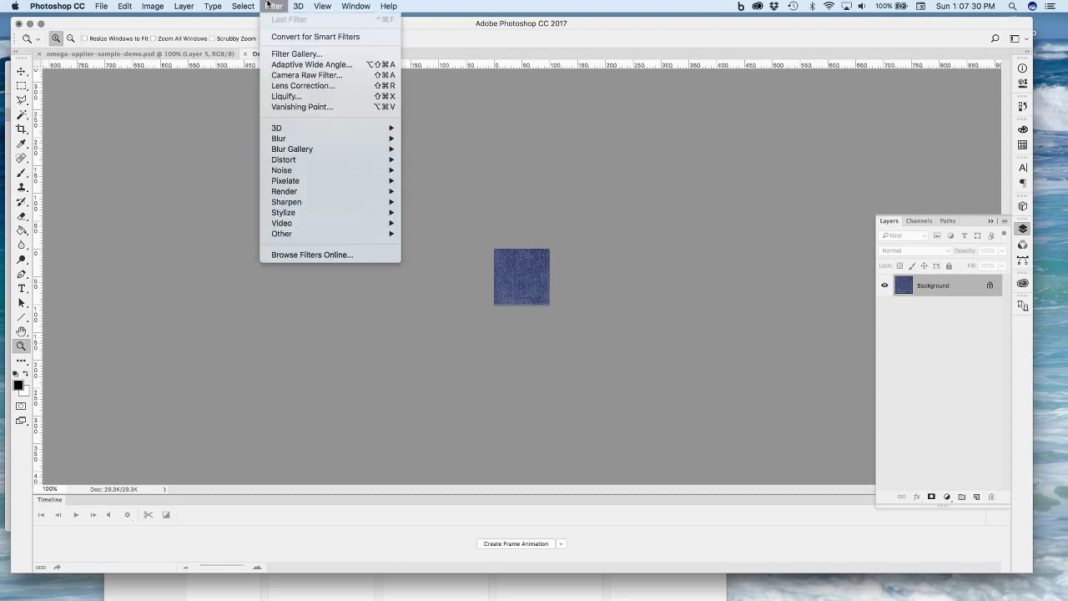
click(268, 5)
click(270, 5)
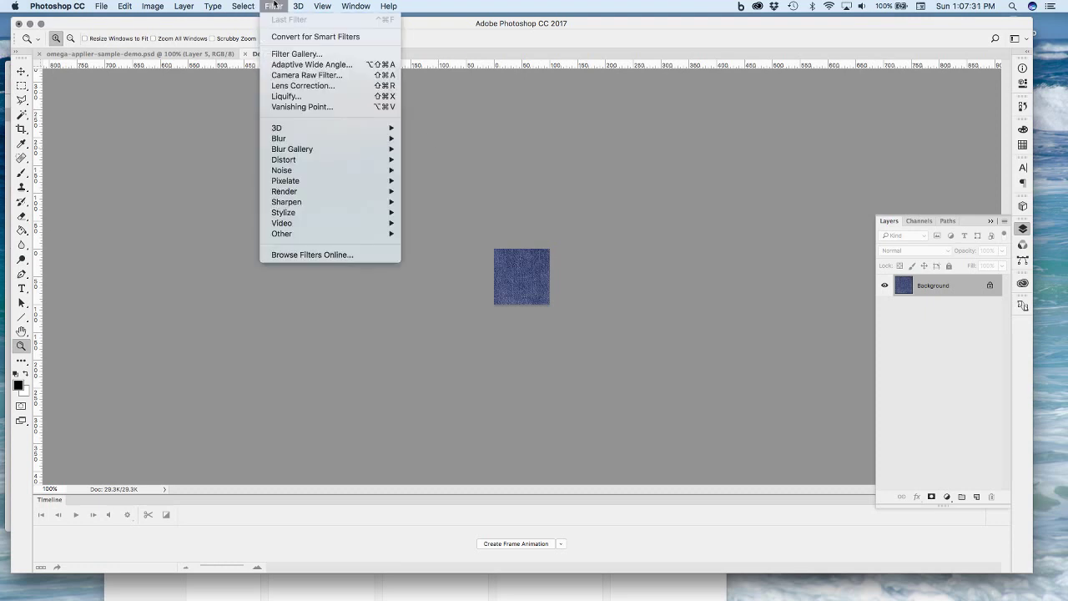
mouse_move(384, 160)
click(418, 211)
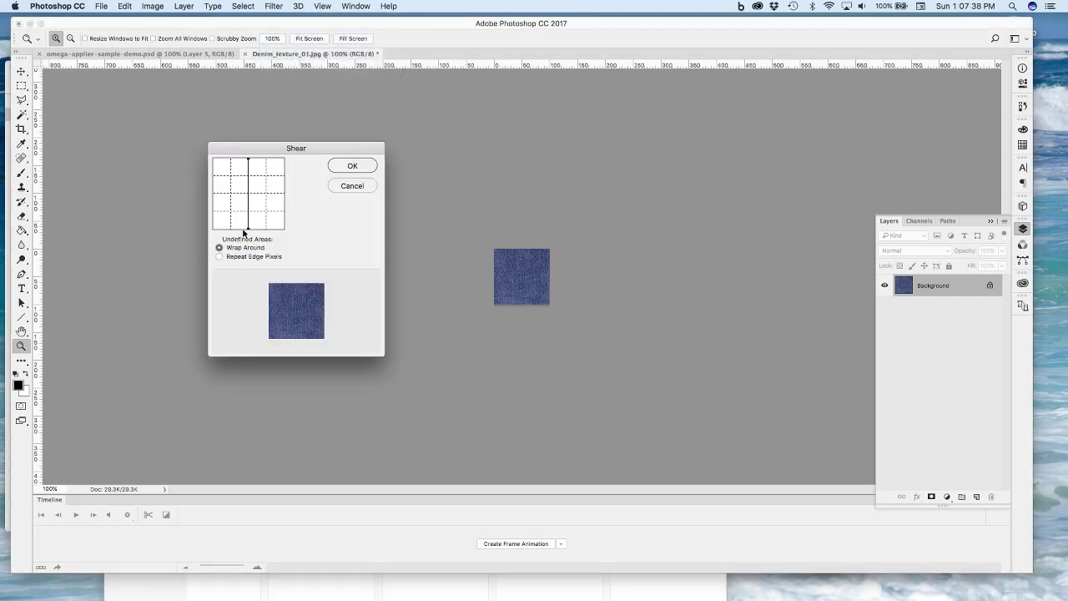
drag(248, 228, 284, 228)
drag(249, 158, 322, 143)
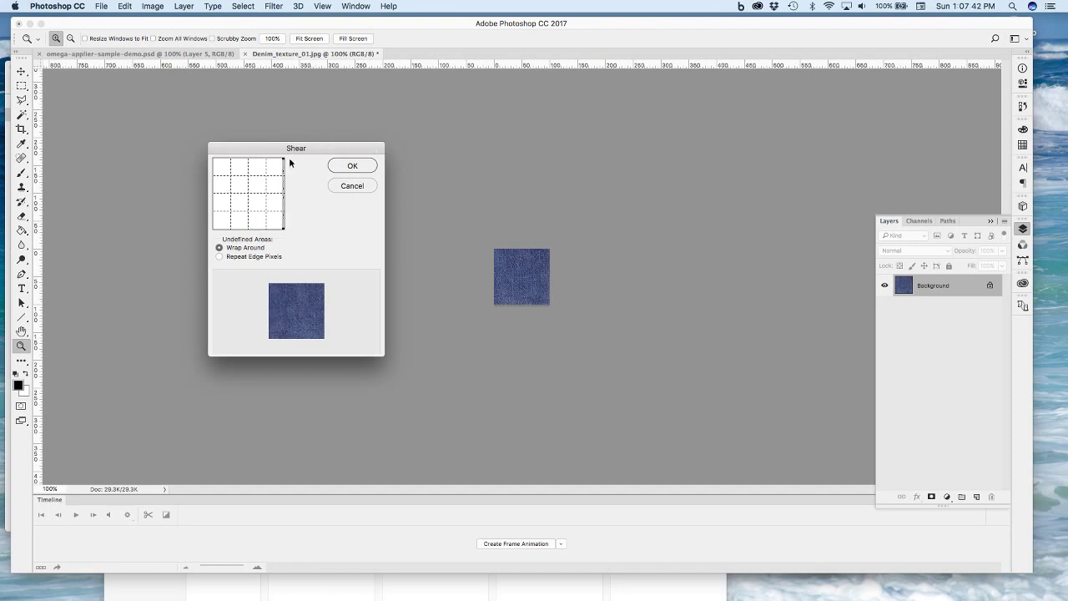
click(362, 165)
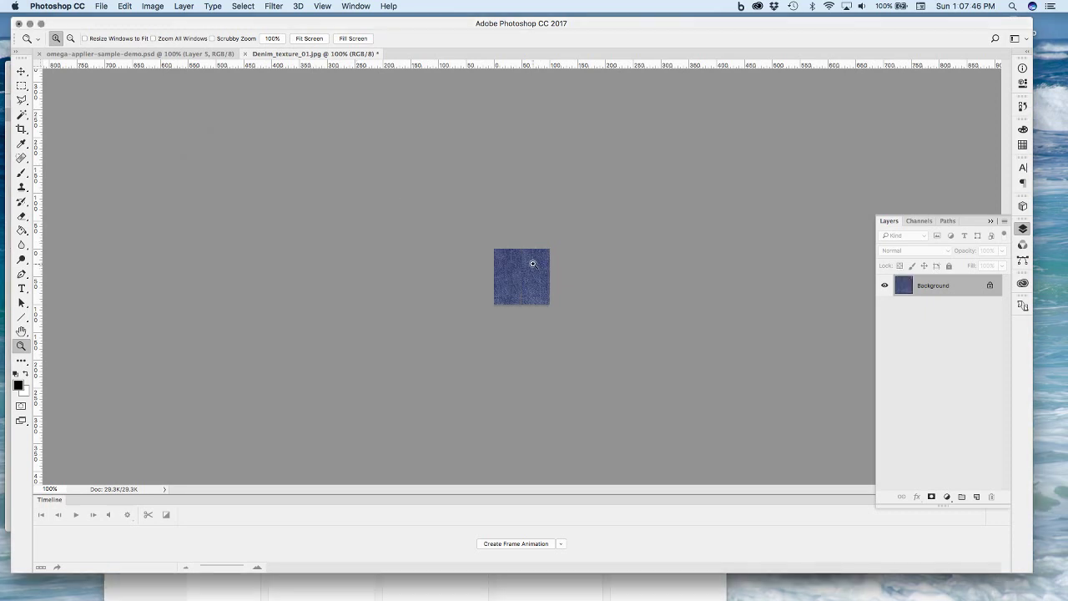
Get the Clone Stamp ready for the seam in the tile, with its brush enlarged to 20 px
drag(529, 260, 529, 260)
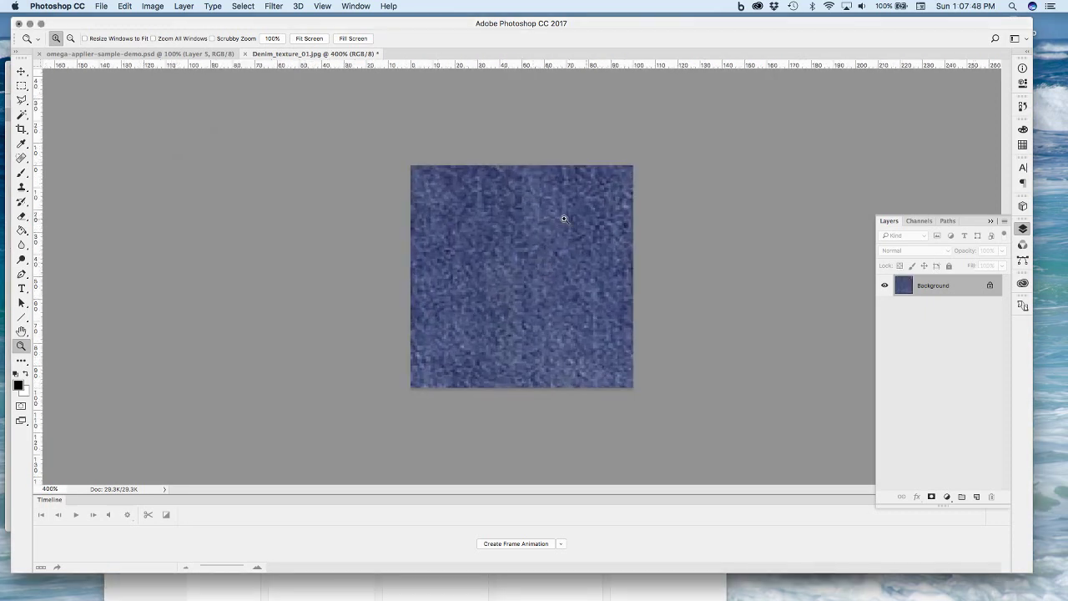
key(s)
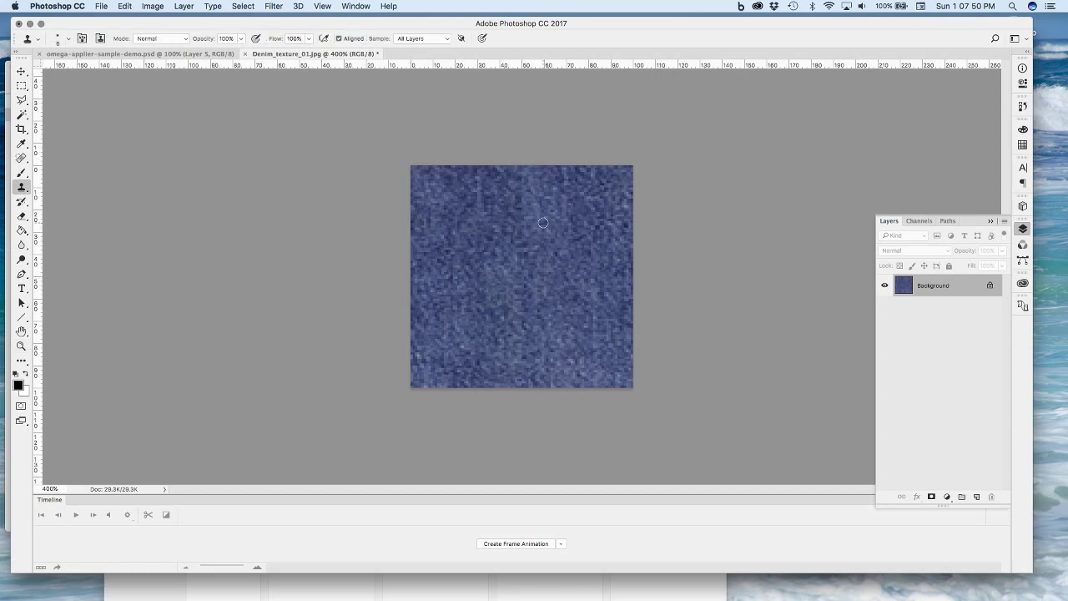
key(bracketright)
key(bracketright)
key(bracketright)
key(bracketright)
key(bracketright)
Revert the denim image to its Crop history state, undoing the resize and the shear
click(1023, 84)
click(1023, 106)
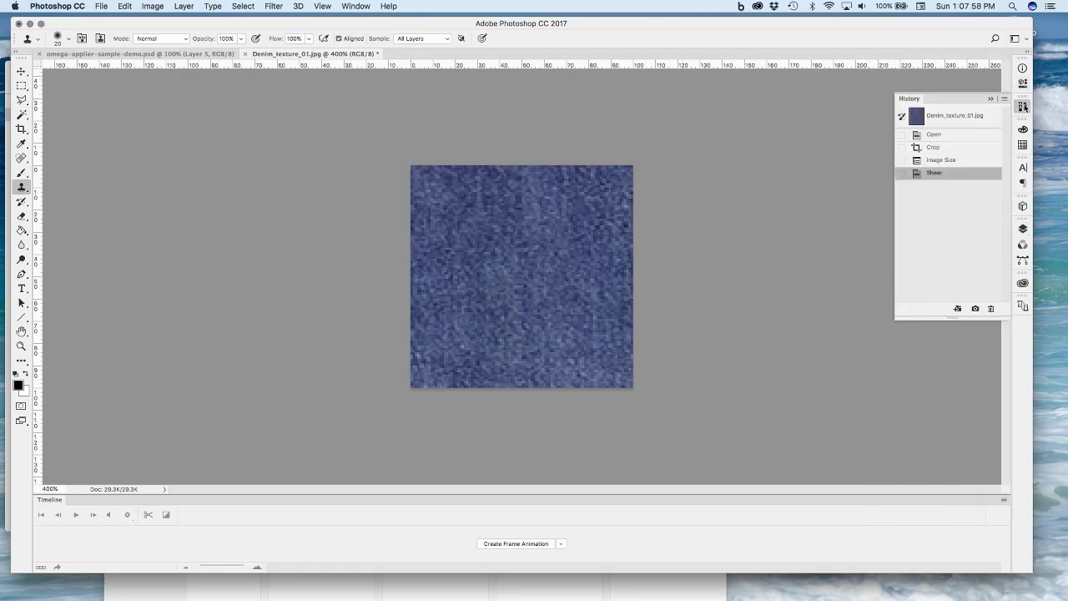
click(940, 147)
click(21, 345)
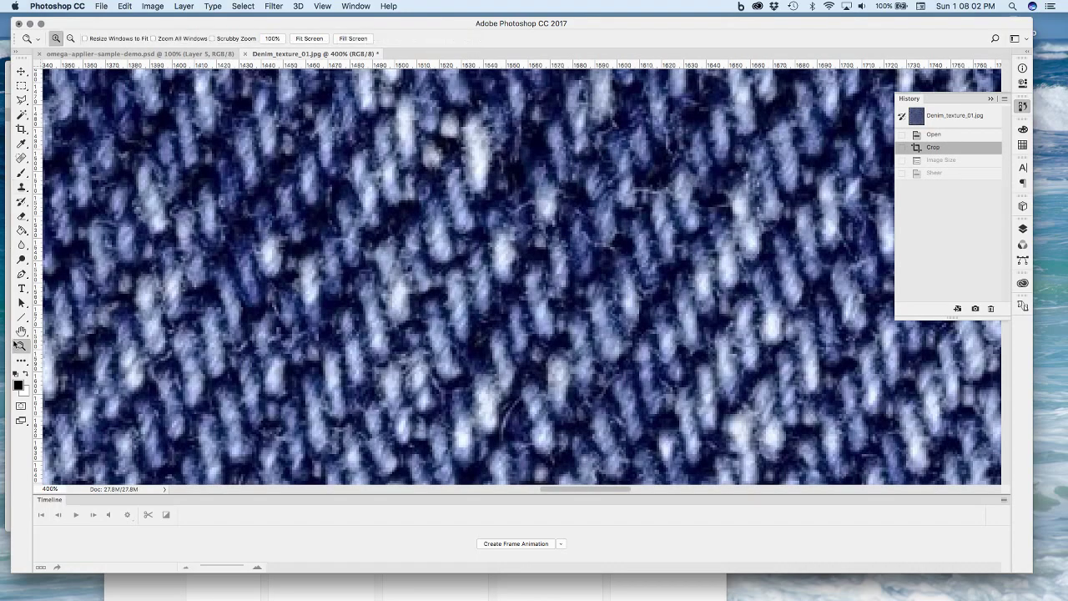
double_click(21, 345)
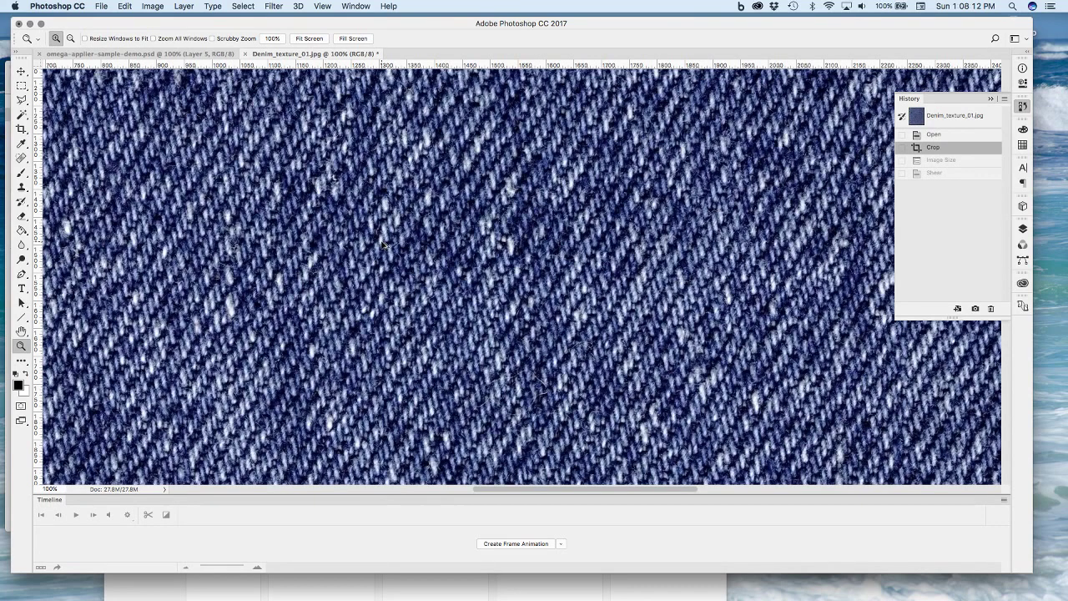
Resize the cropped denim image to 250 × 250 pixels
key(super+alt+i)
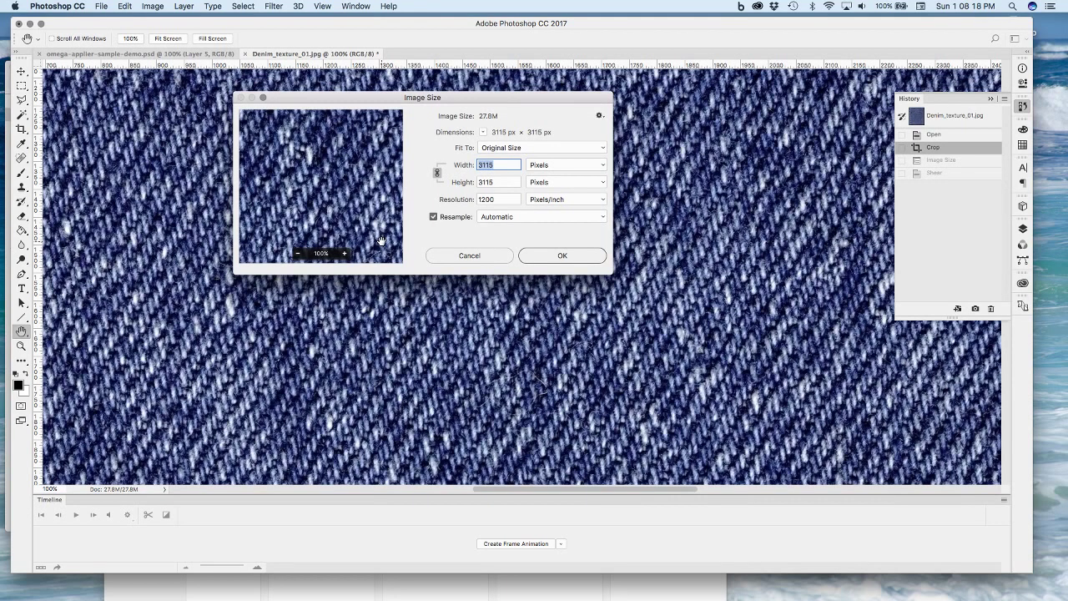
text(250)
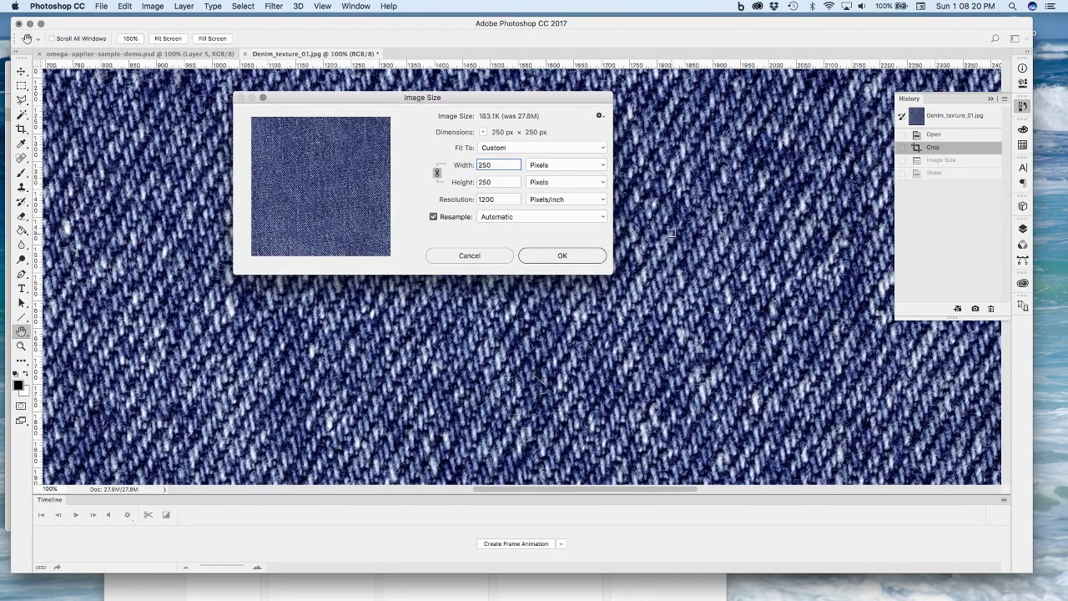
click(564, 257)
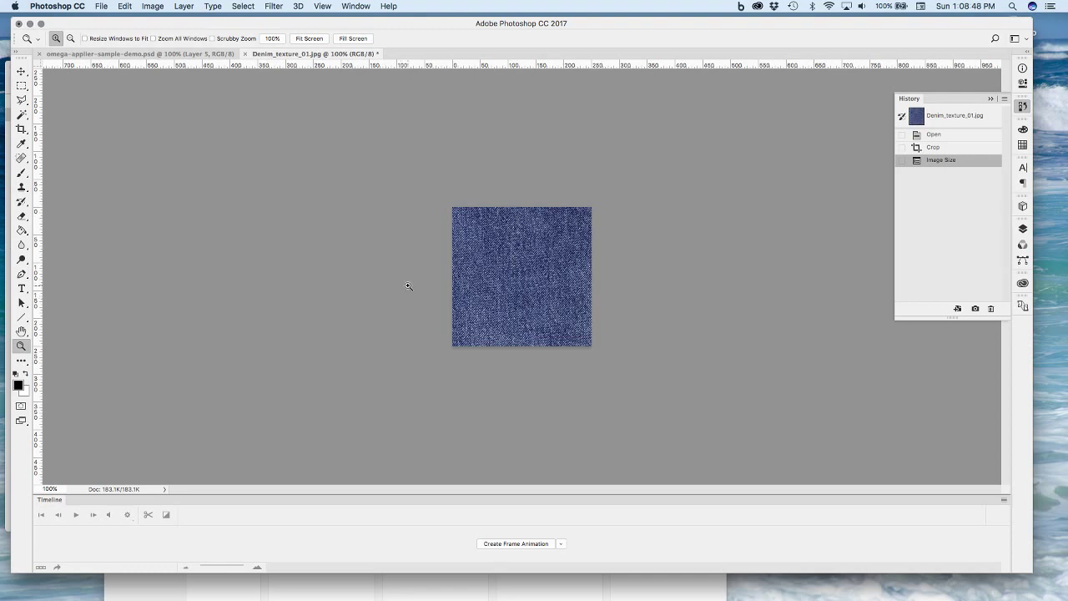
Offset the 250 px denim tile with the Shear filter, keeping the previous right-edge line and Wrap Around
click(22, 73)
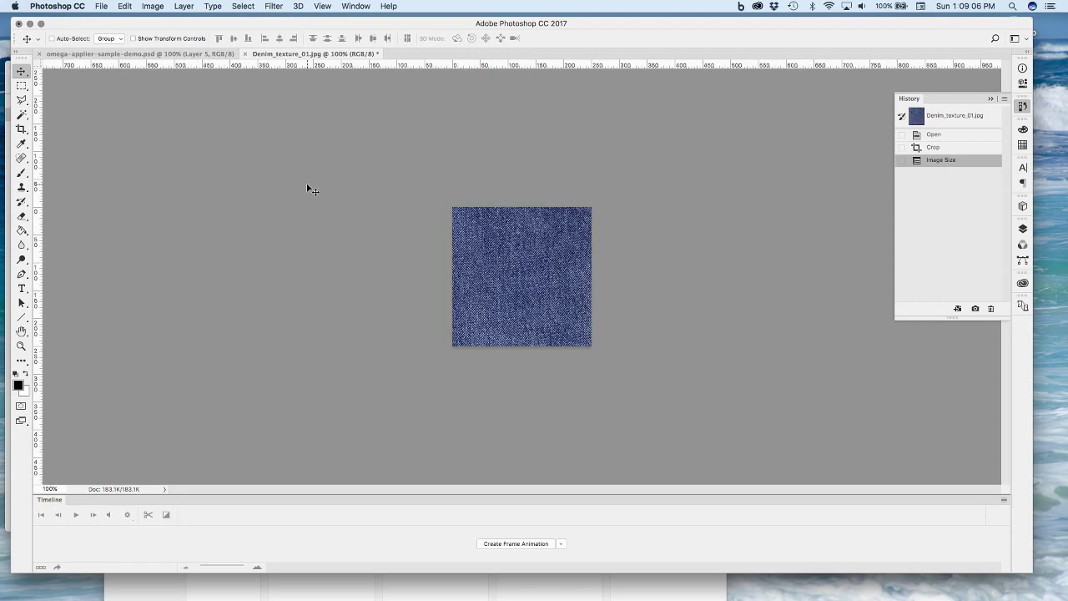
click(322, 6)
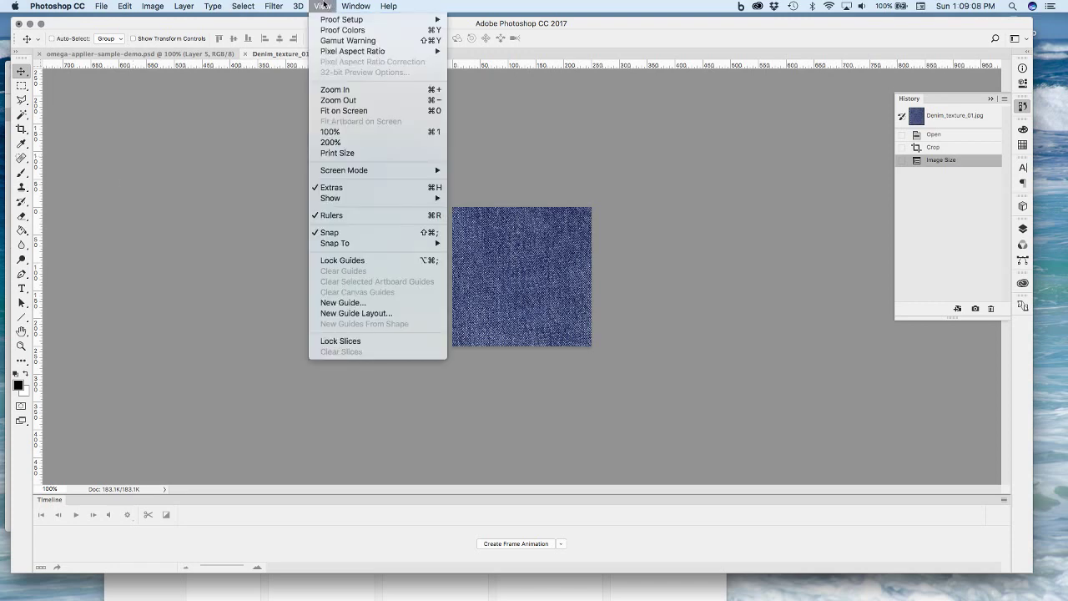
click(311, 107)
click(274, 6)
click(273, 5)
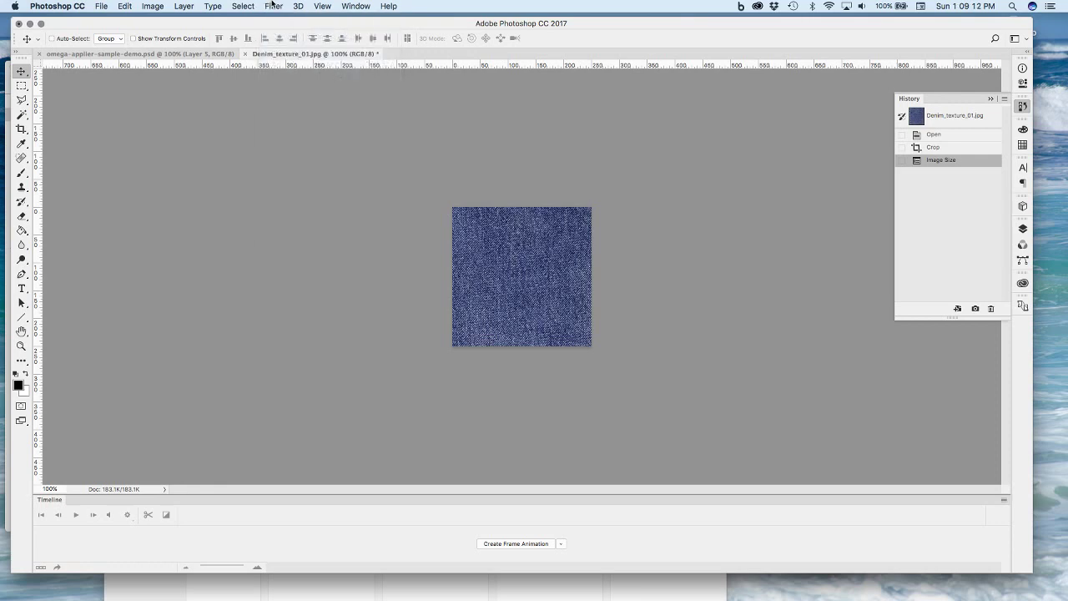
click(273, 5)
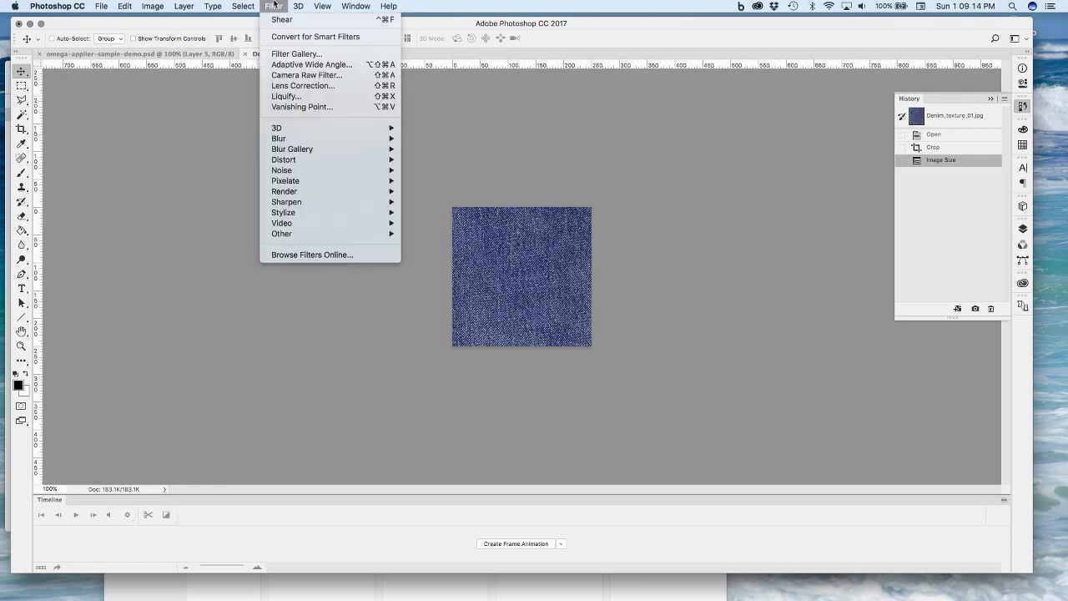
click(274, 5)
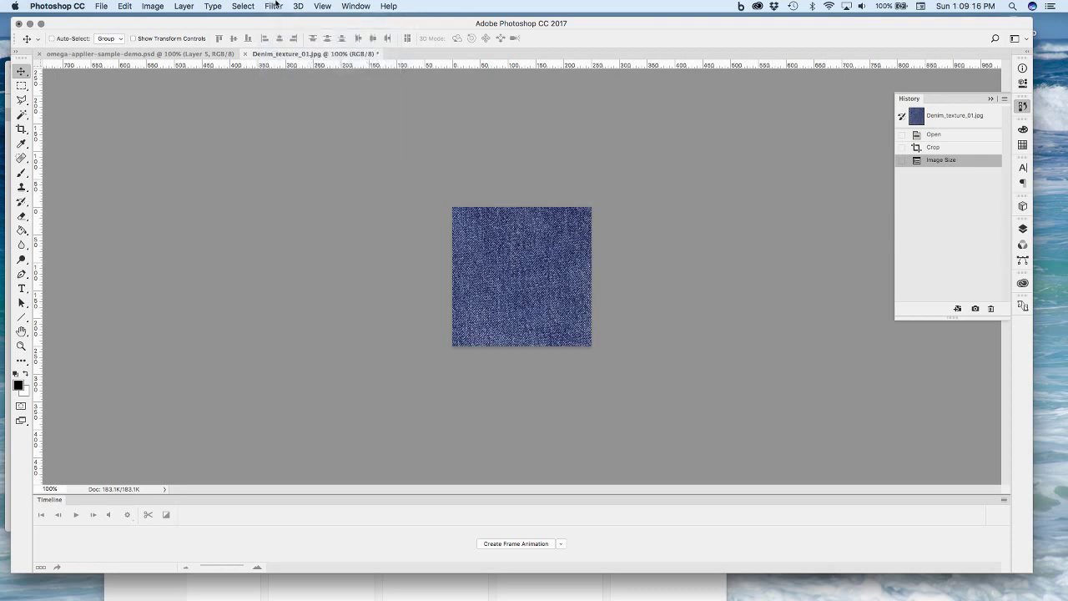
click(274, 5)
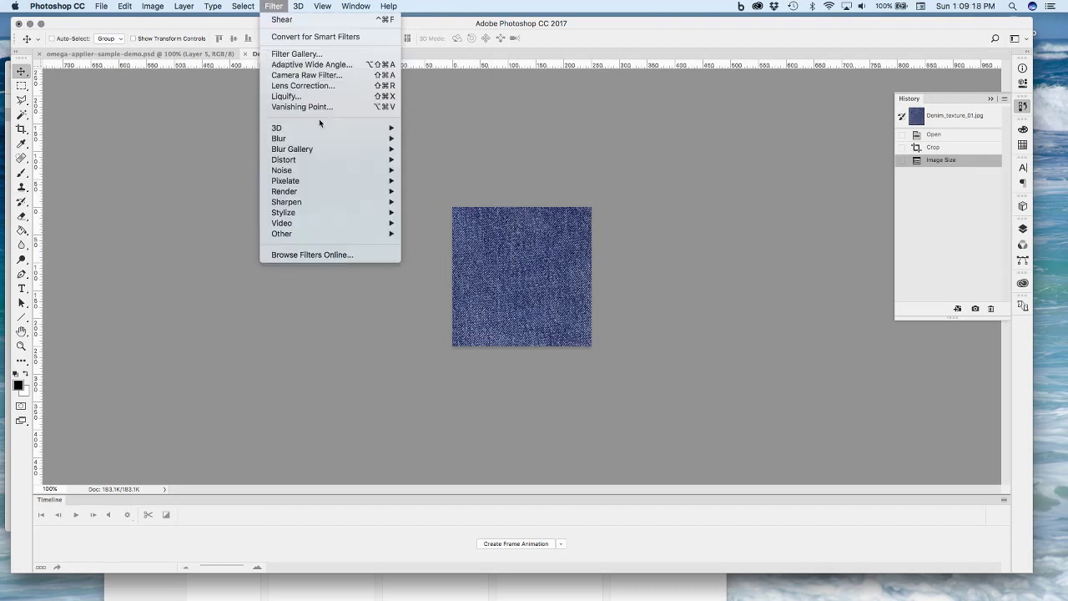
mouse_move(318, 127)
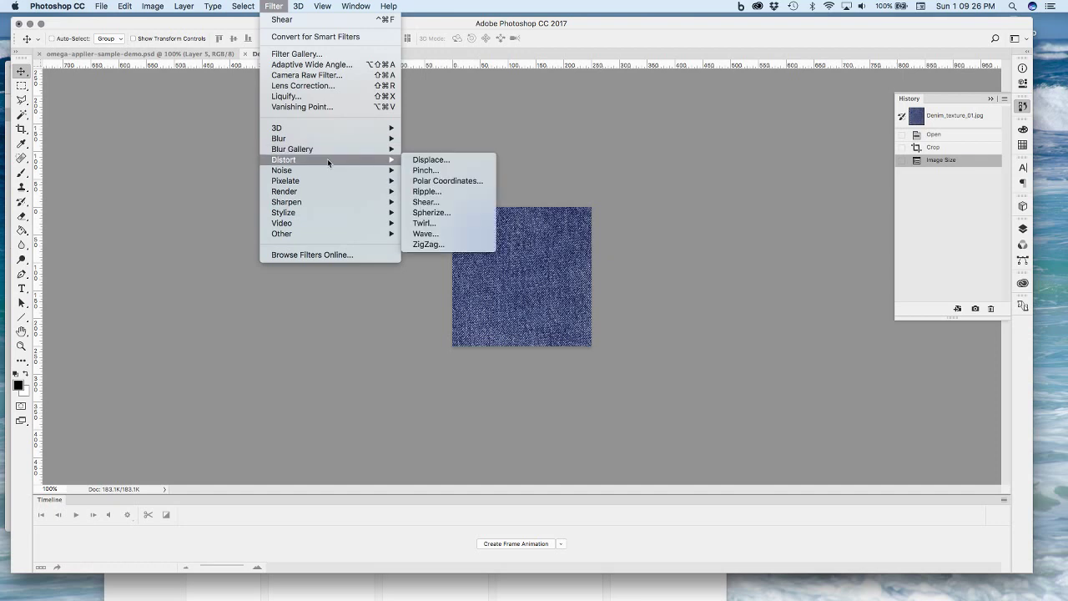
mouse_move(380, 171)
click(439, 201)
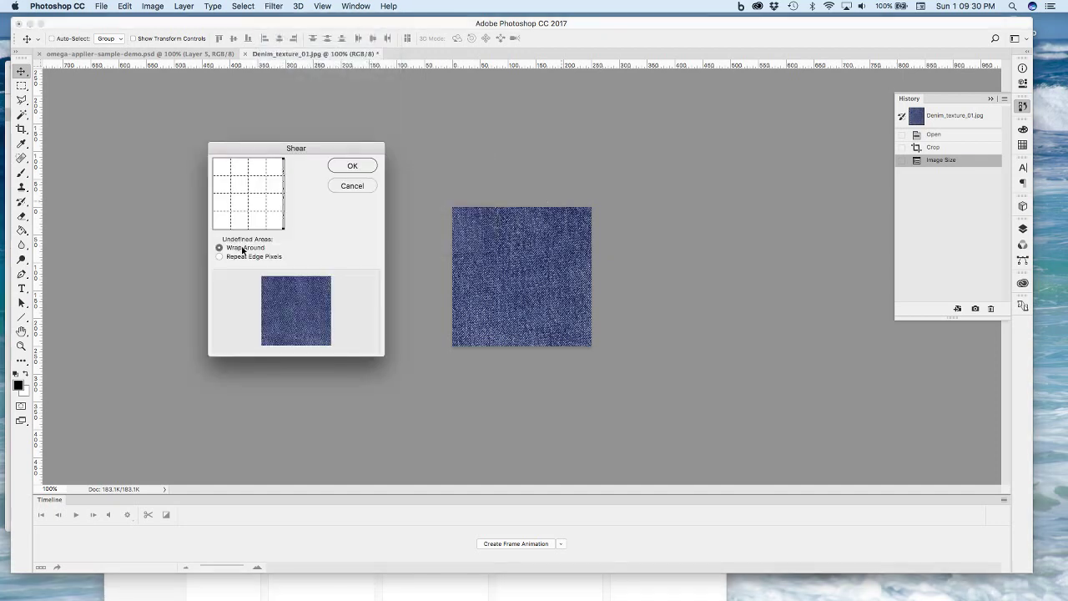
click(363, 164)
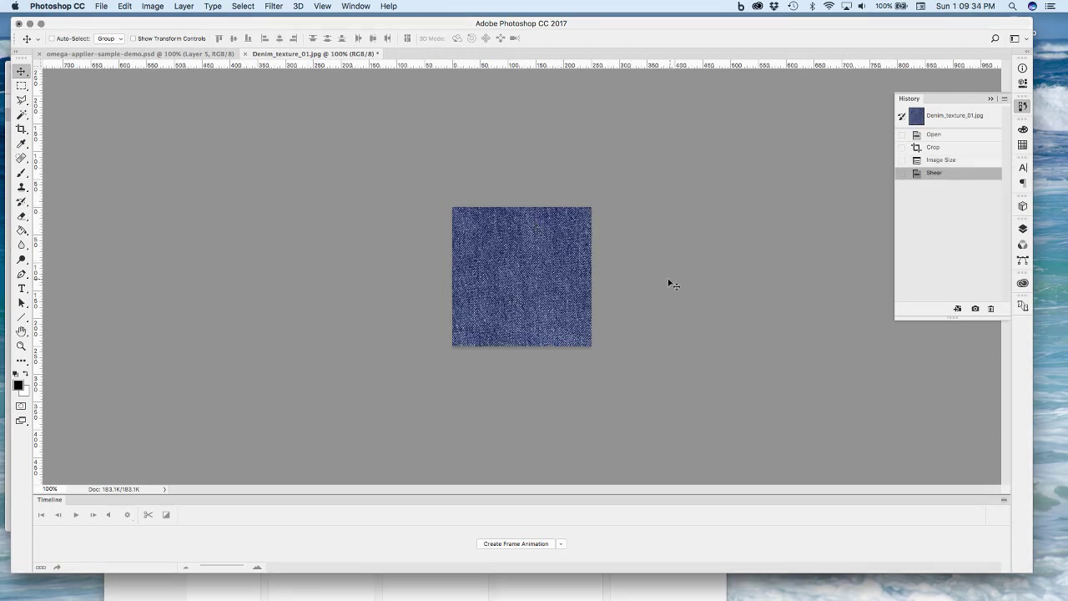
click(21, 346)
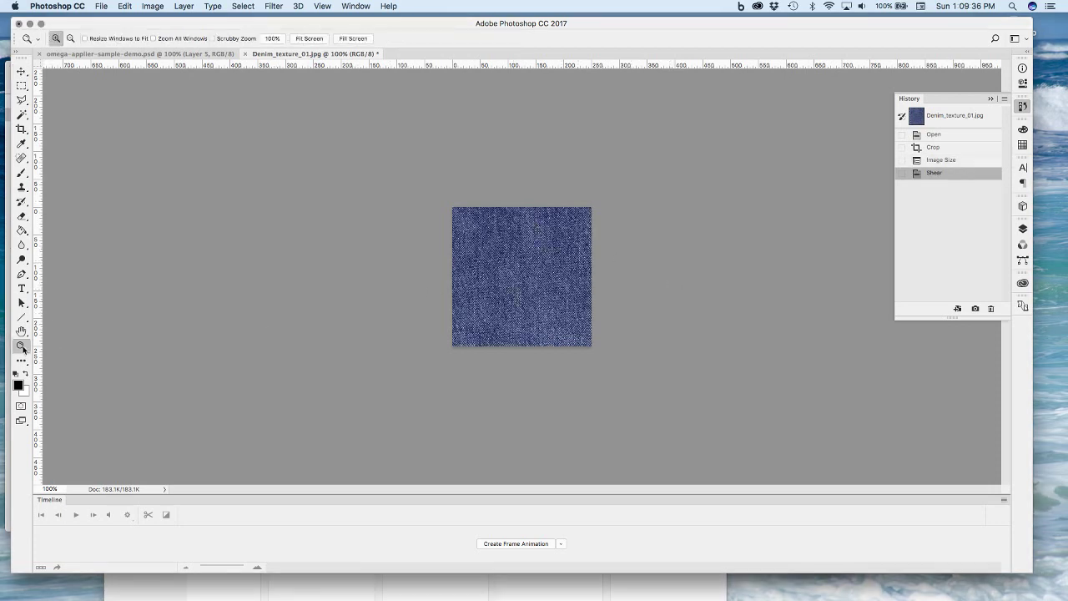
click(543, 267)
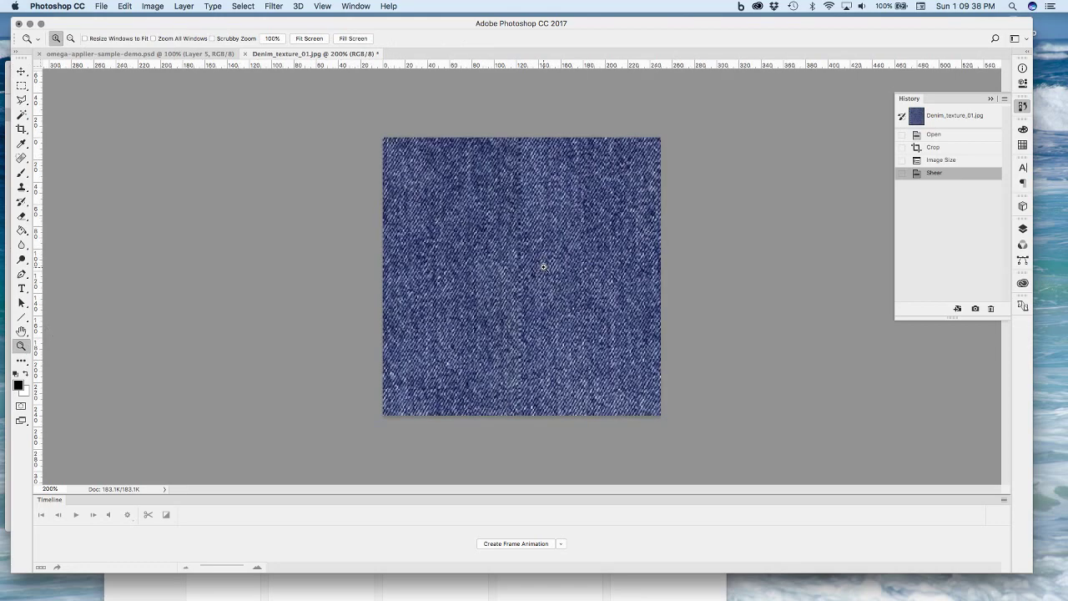
Set up the Clone Stamp with a 40 px brush and adjust the brush hardness
key(s)
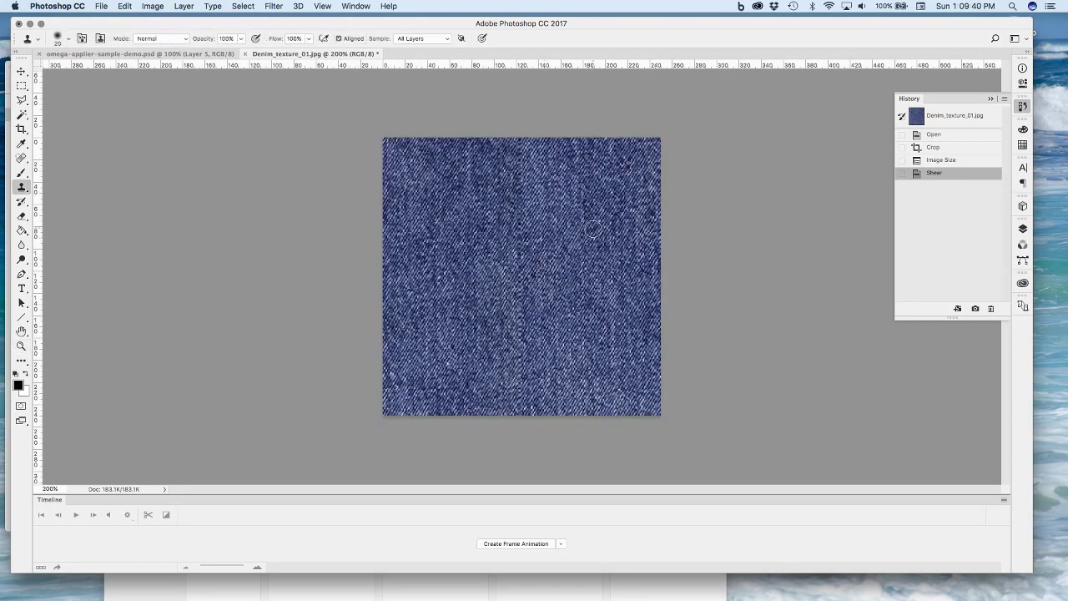
key(bracketright)
key(bracketright)
right_click(522, 203)
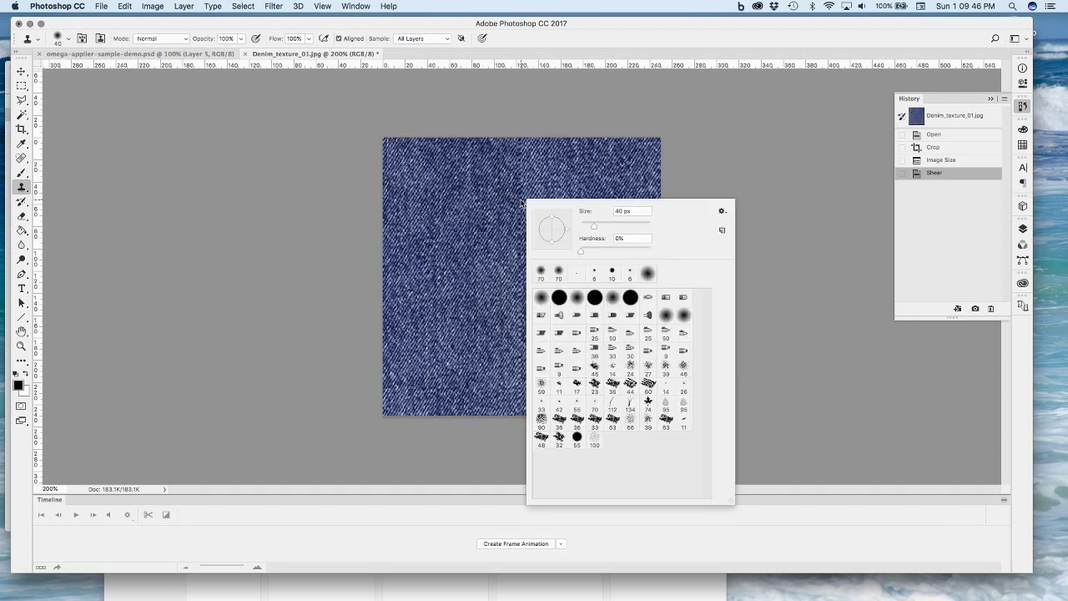
click(626, 239)
key(Return)
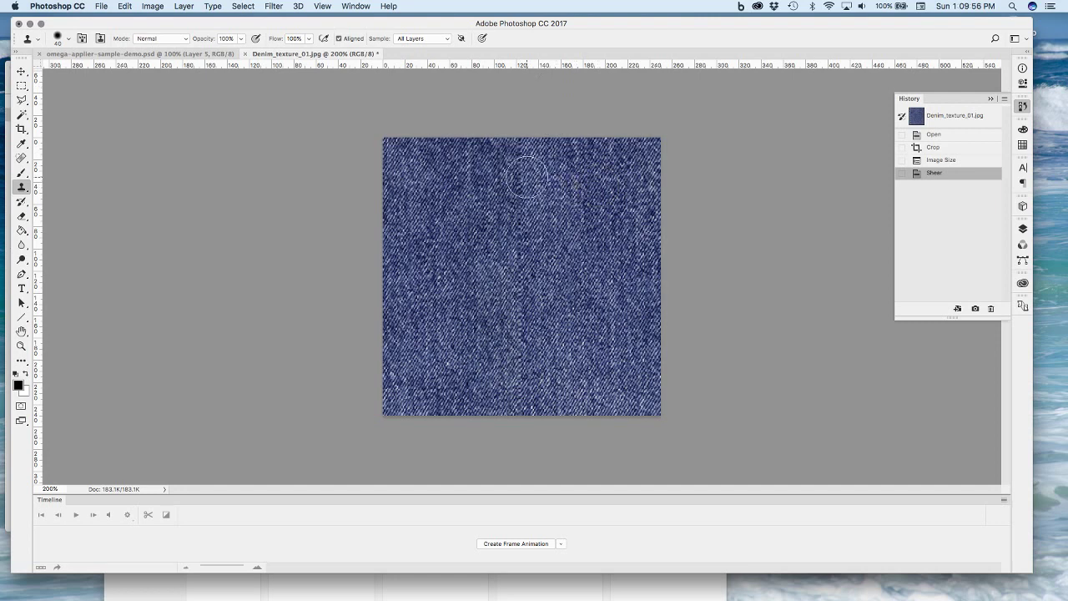
Clone denim over the vertical seam through the middle of the tile, from its upper edge to its lower edge
mouse_move(526, 178)
mouse_down()
mouse_move(548, 265)
mouse_move(529, 134)
mouse_move(528, 167)
mouse_up()
mouse_move(525, 289)
mouse_down()
mouse_move(521, 209)
mouse_move(520, 304)
mouse_move(513, 247)
mouse_up()
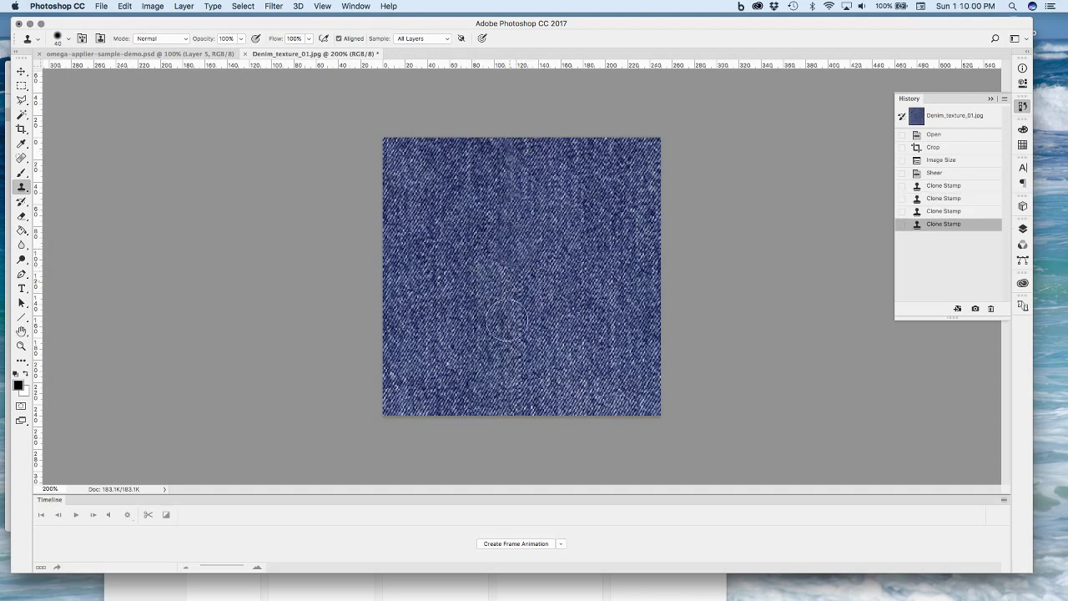
drag(510, 293, 517, 289)
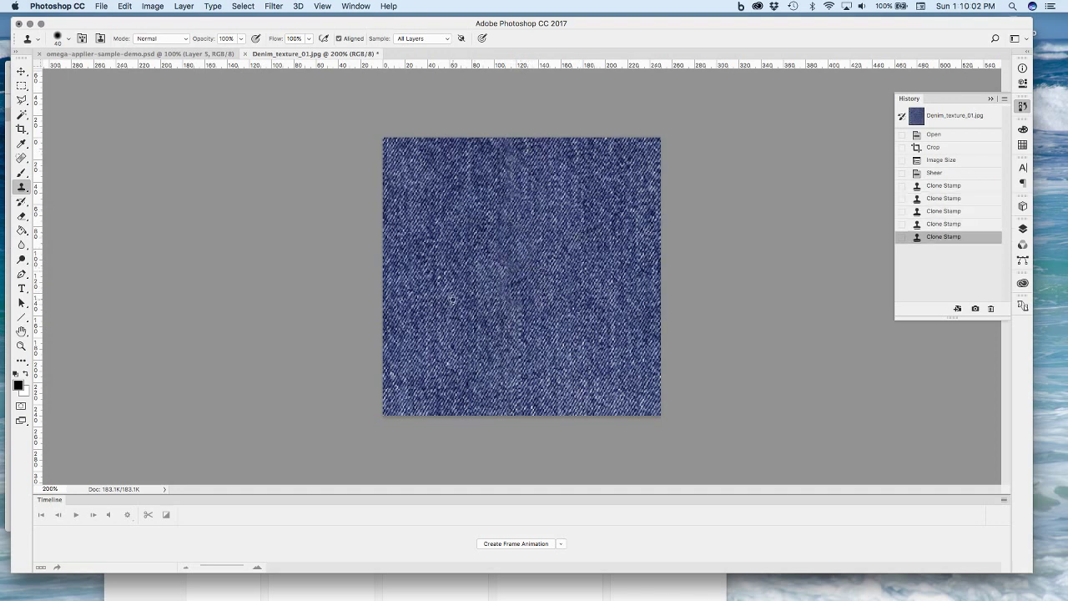
click(530, 333)
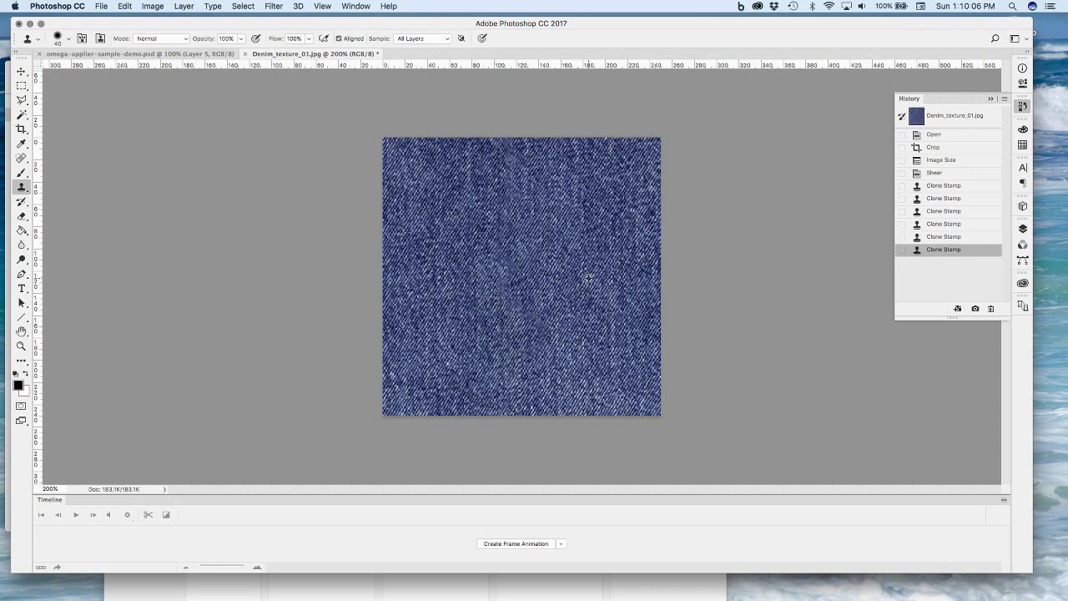
click(530, 367)
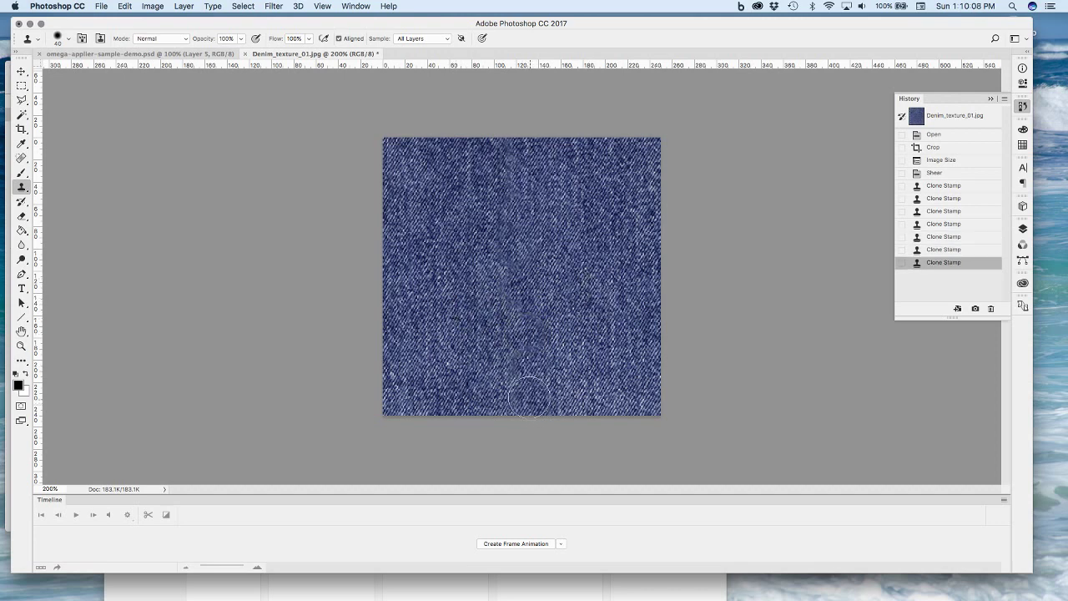
drag(534, 400, 522, 398)
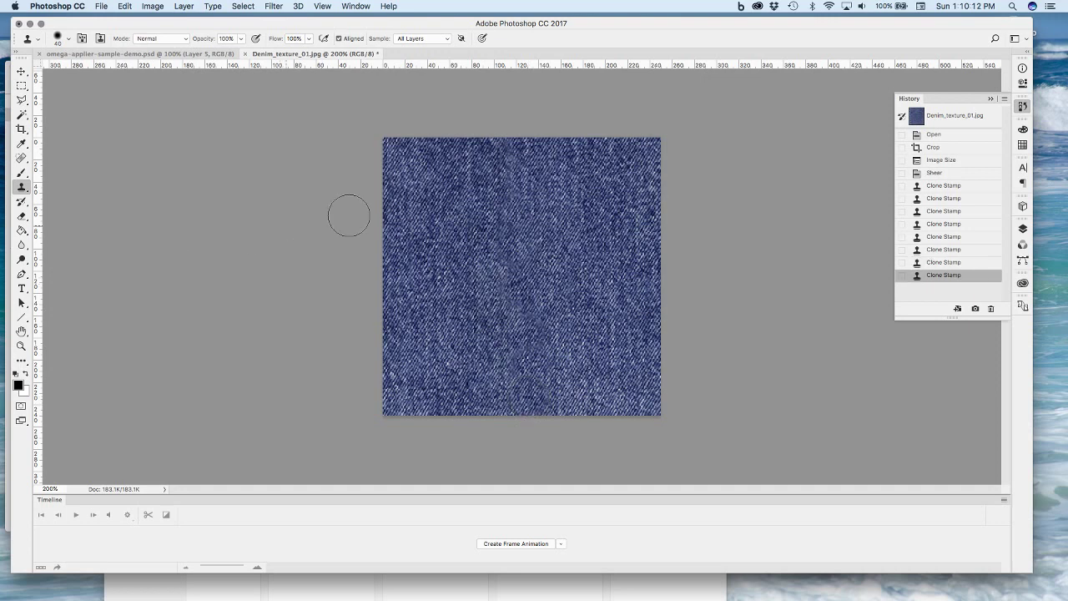
Rotate the denim tile 90° clockwise and reapply the last Shear filter to it
click(1022, 227)
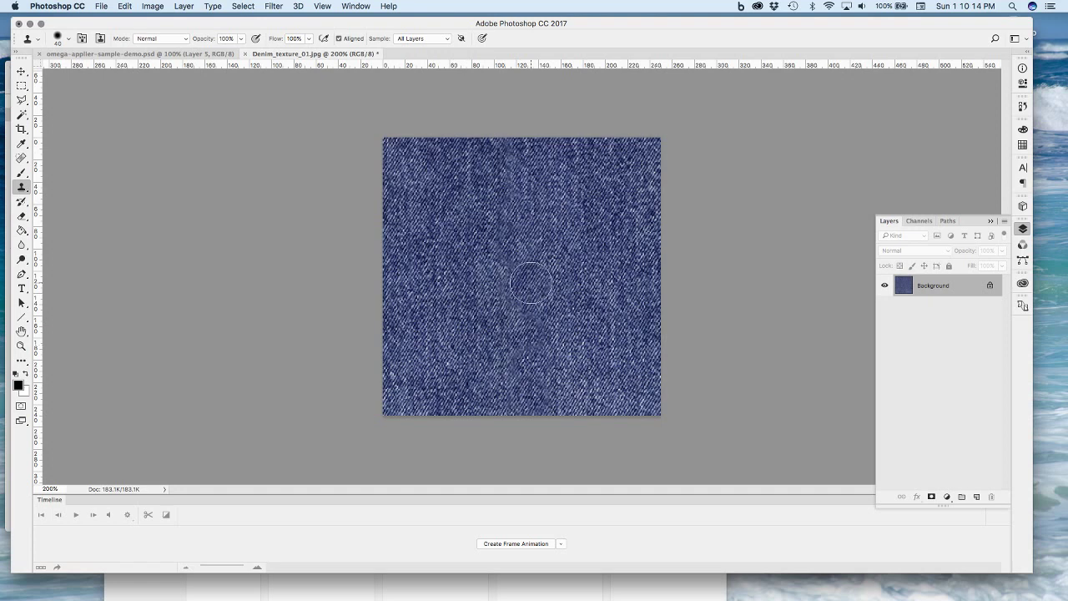
double_click(21, 345)
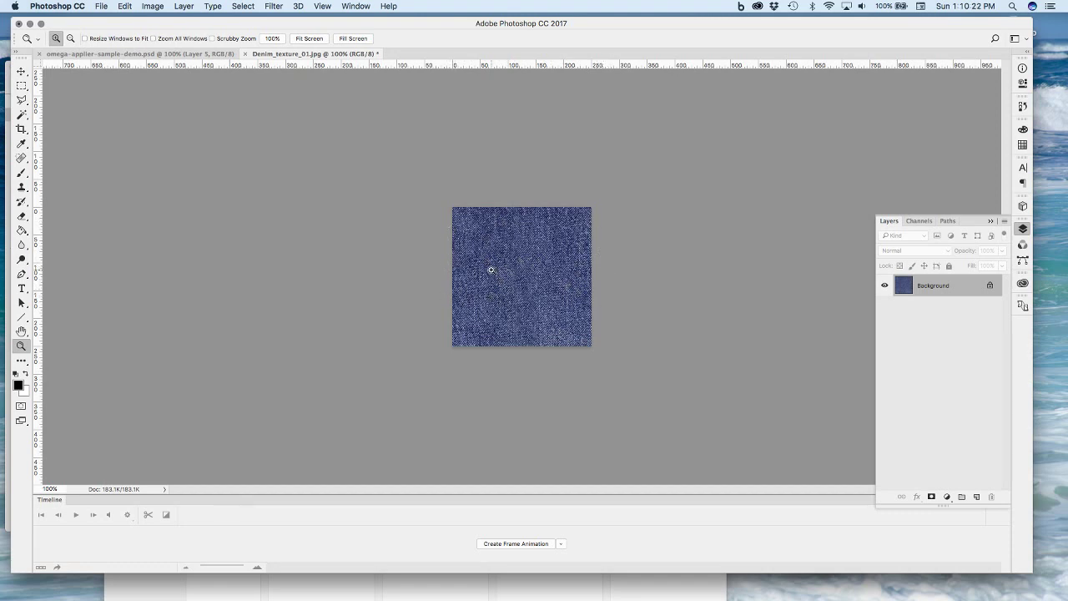
click(121, 6)
mouse_move(152, 6)
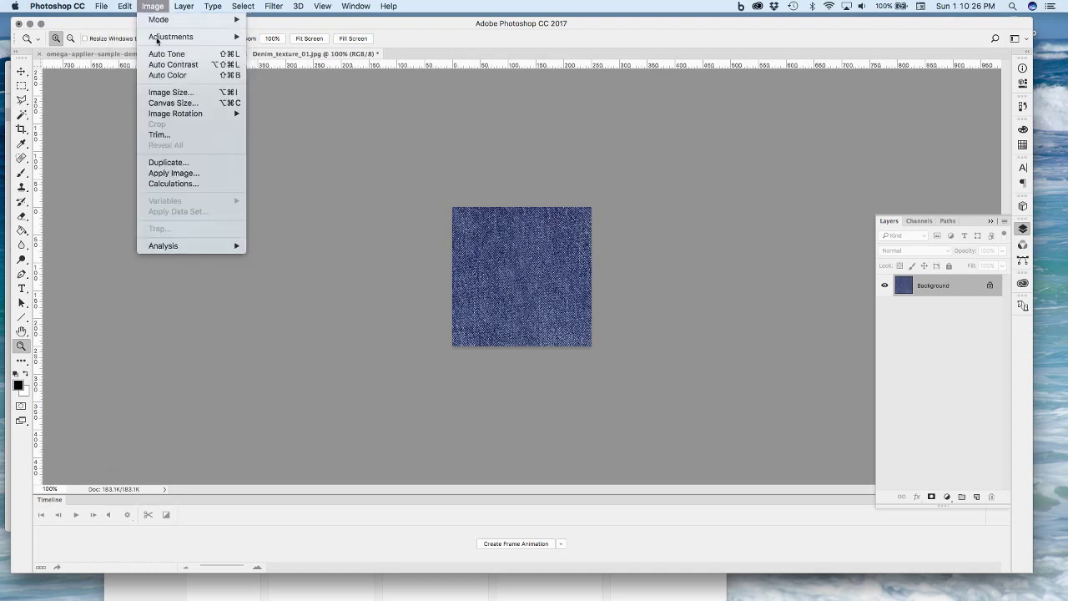
mouse_move(177, 114)
click(292, 123)
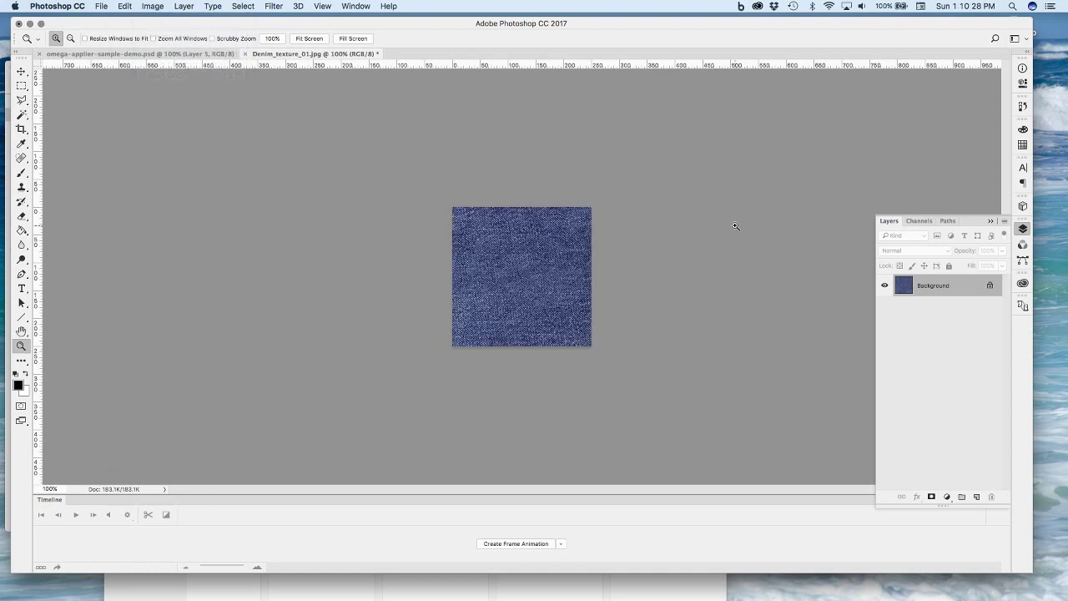
click(269, 6)
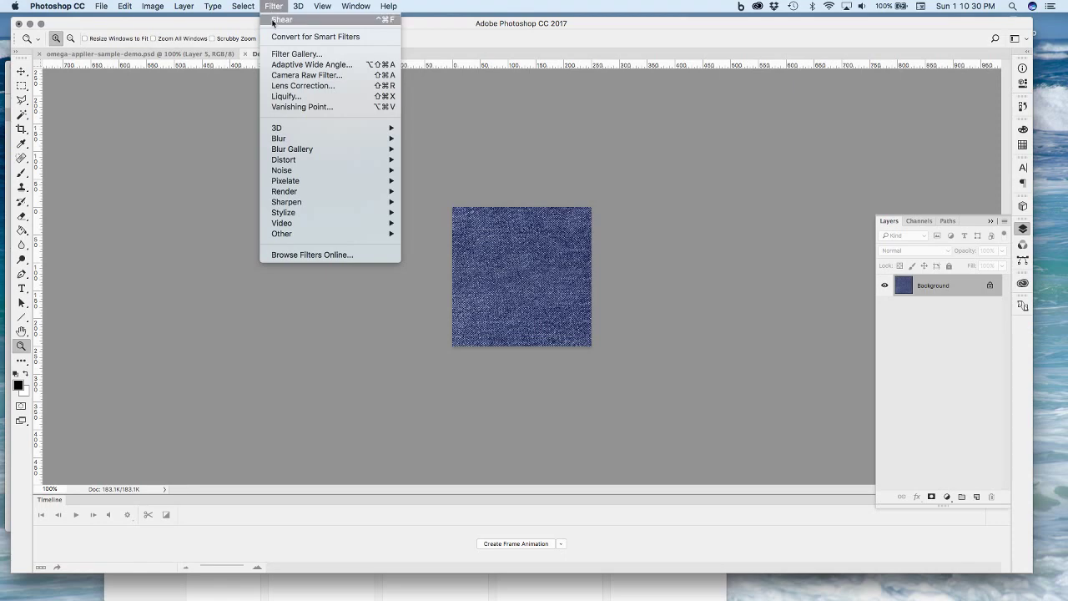
click(274, 22)
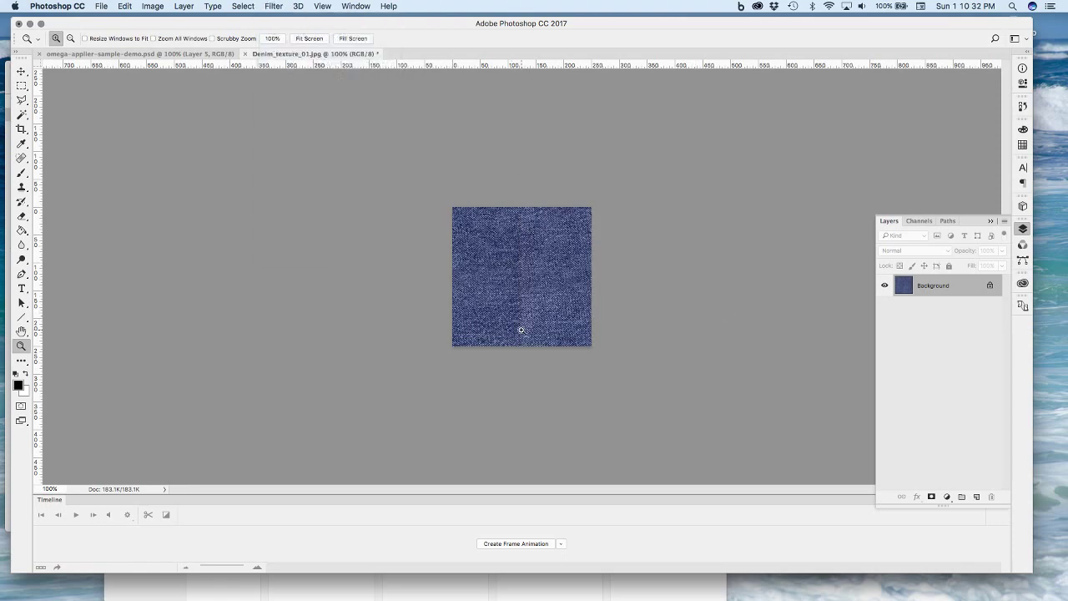
Clone denim over the vertical seam in the rotated tile, sampling from the clean area right of the seam
click(539, 266)
click(541, 264)
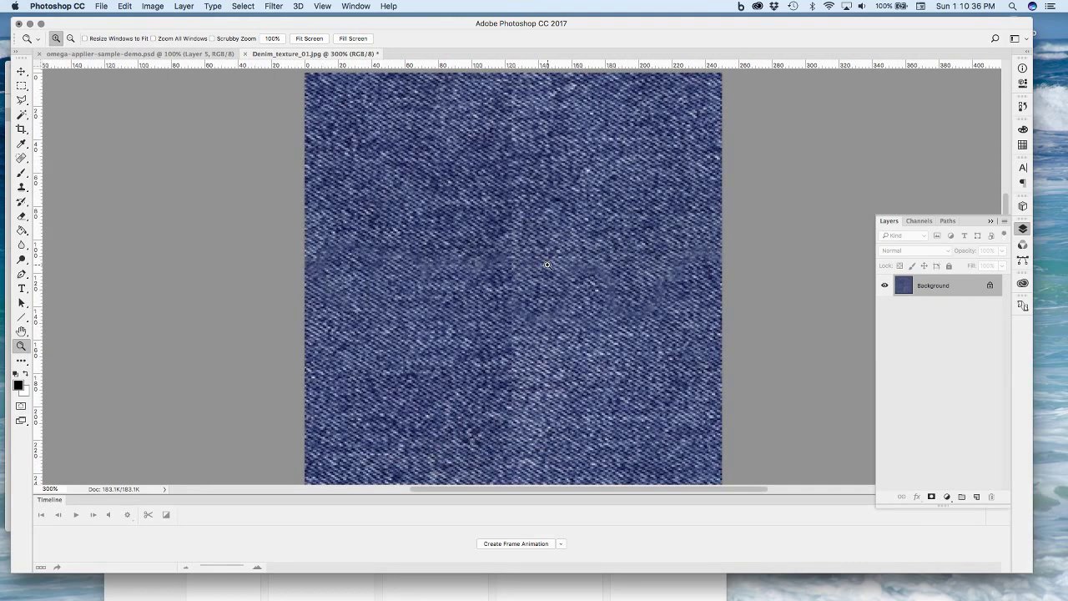
alt+click(547, 268)
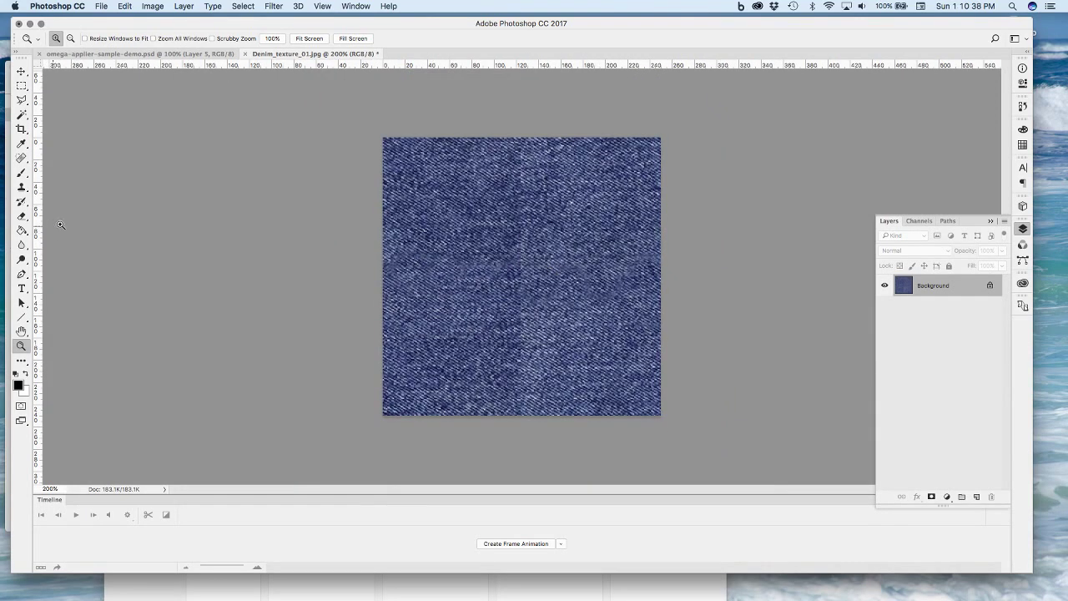
key(s)
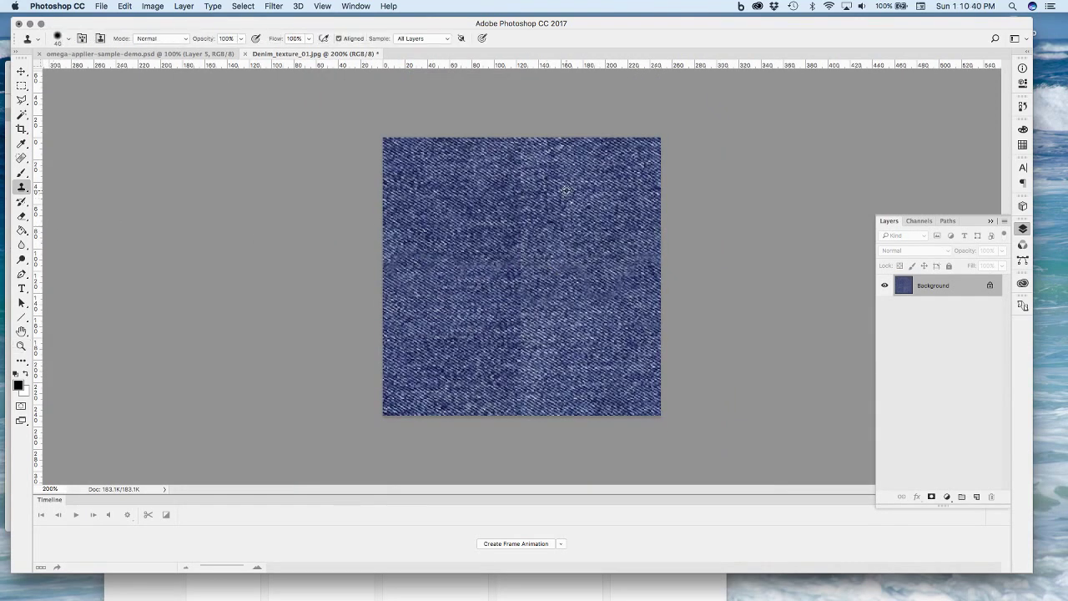
alt+click(572, 190)
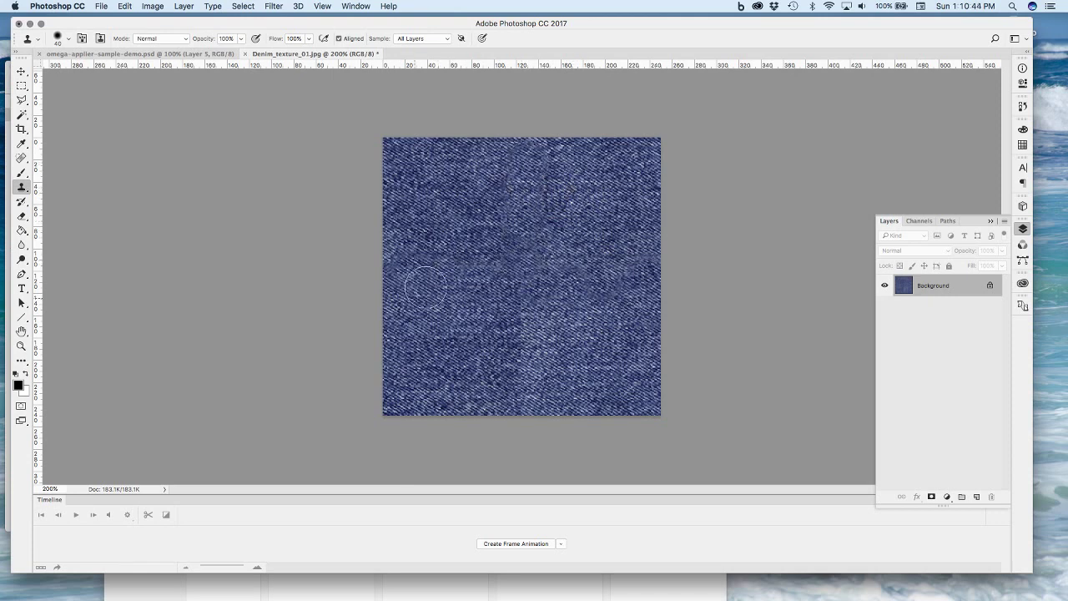
click(524, 337)
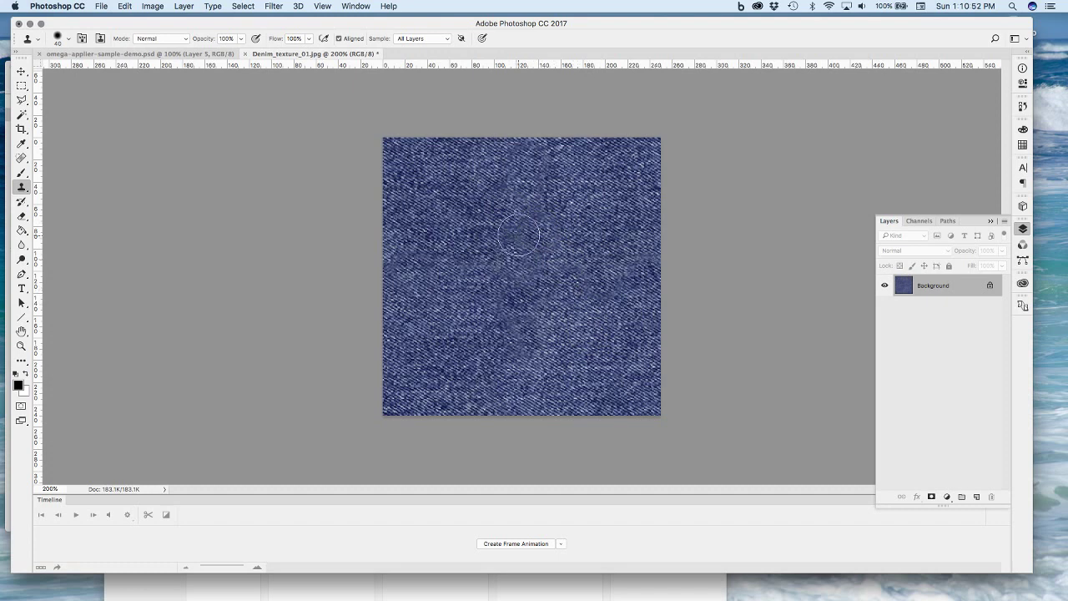
click(519, 248)
drag(533, 316, 505, 301)
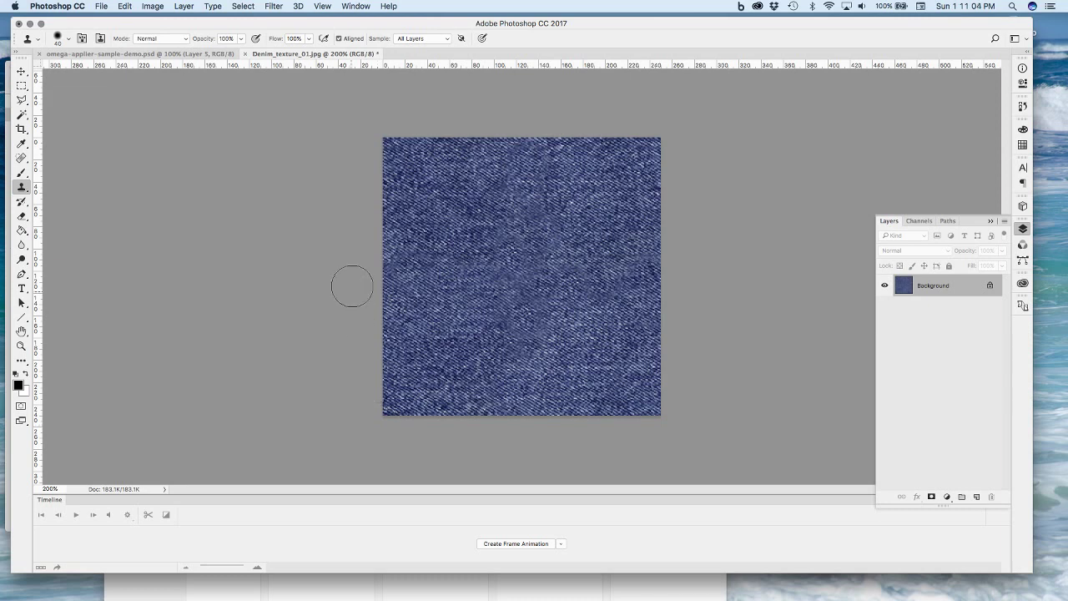
Rotate the denim tile 90° counter clockwise
key(v)
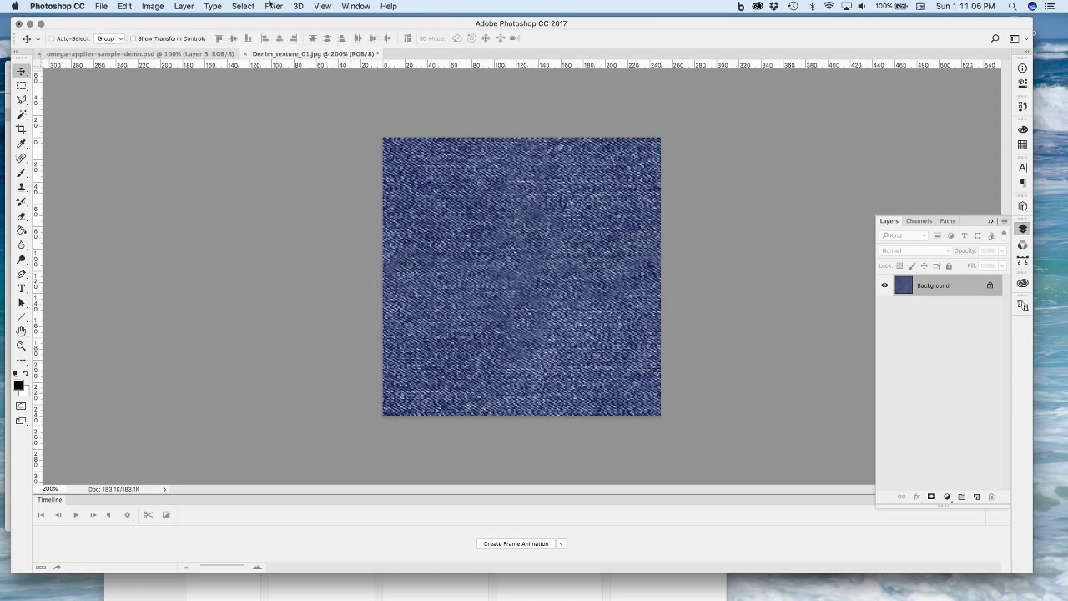
click(153, 6)
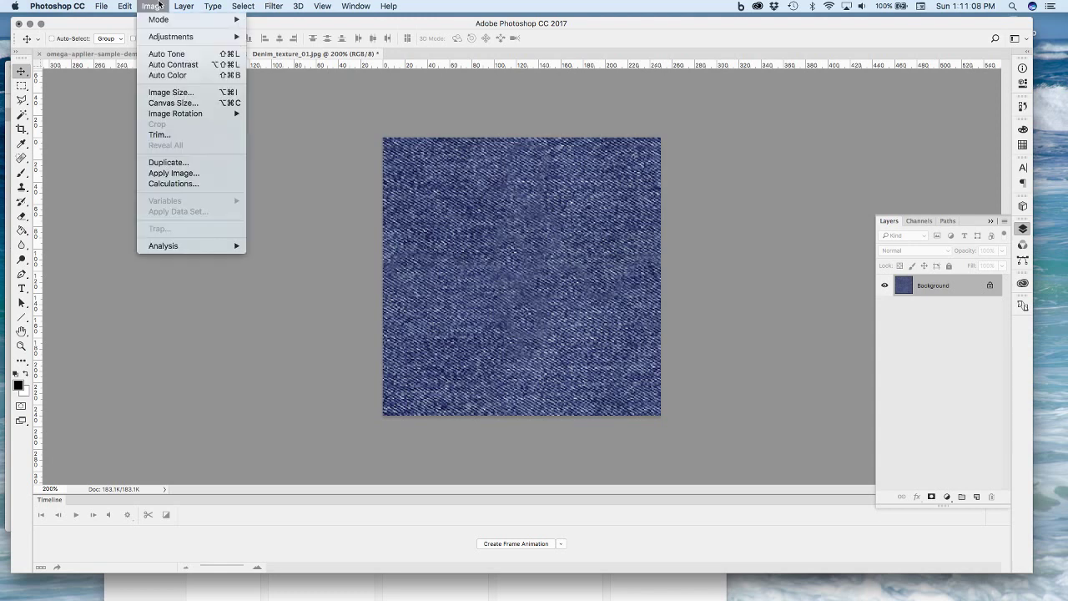
mouse_move(200, 114)
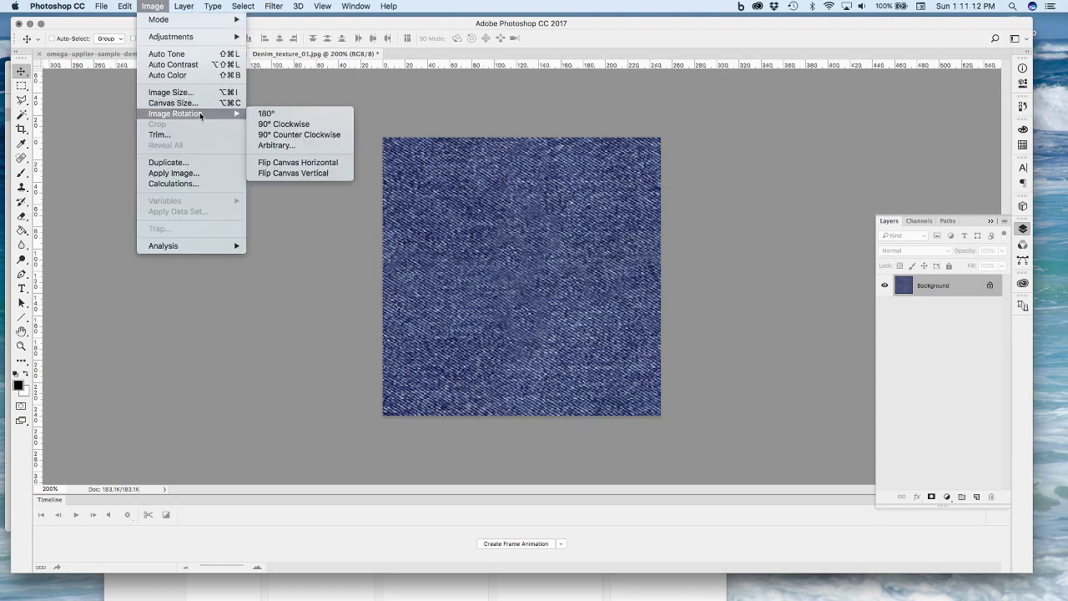
click(275, 134)
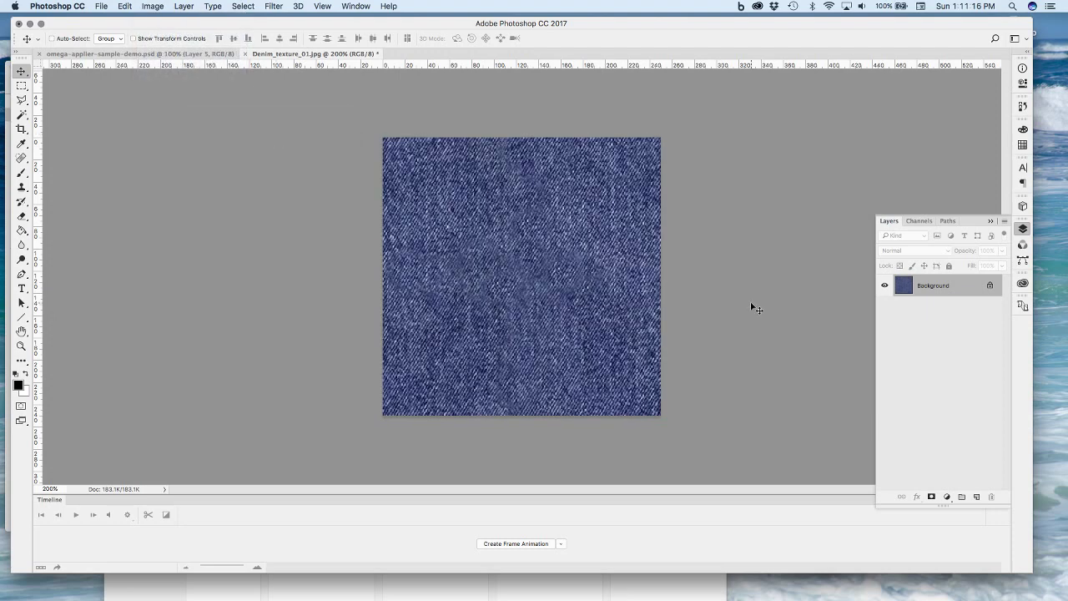
double_click(21, 345)
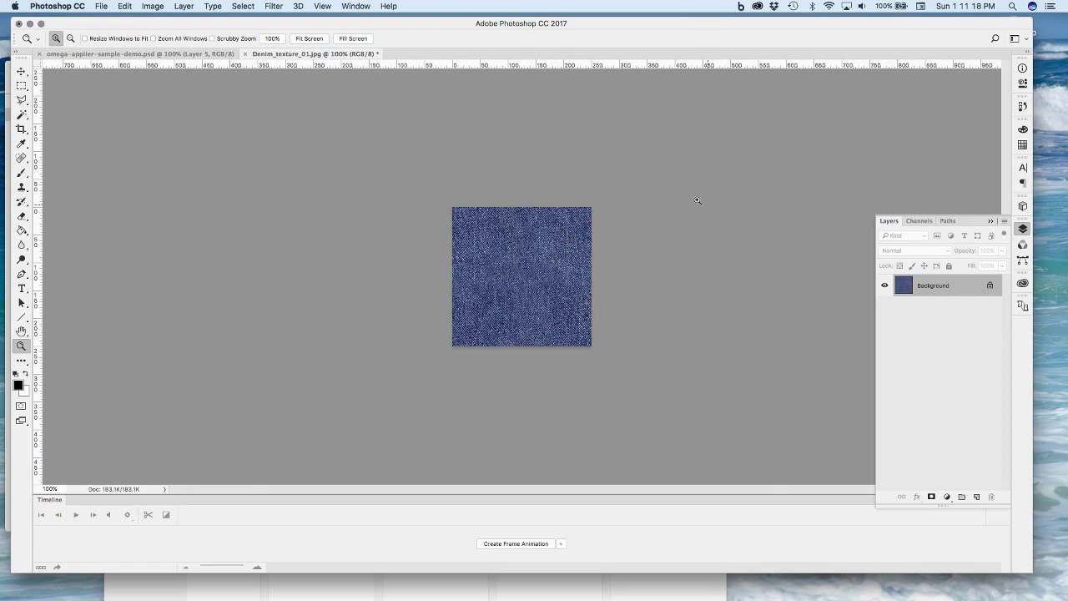
Compare the tile with the garment file and resize the denim tile to 175 × 175 pixels
click(143, 50)
click(333, 55)
key(super+alt+i)
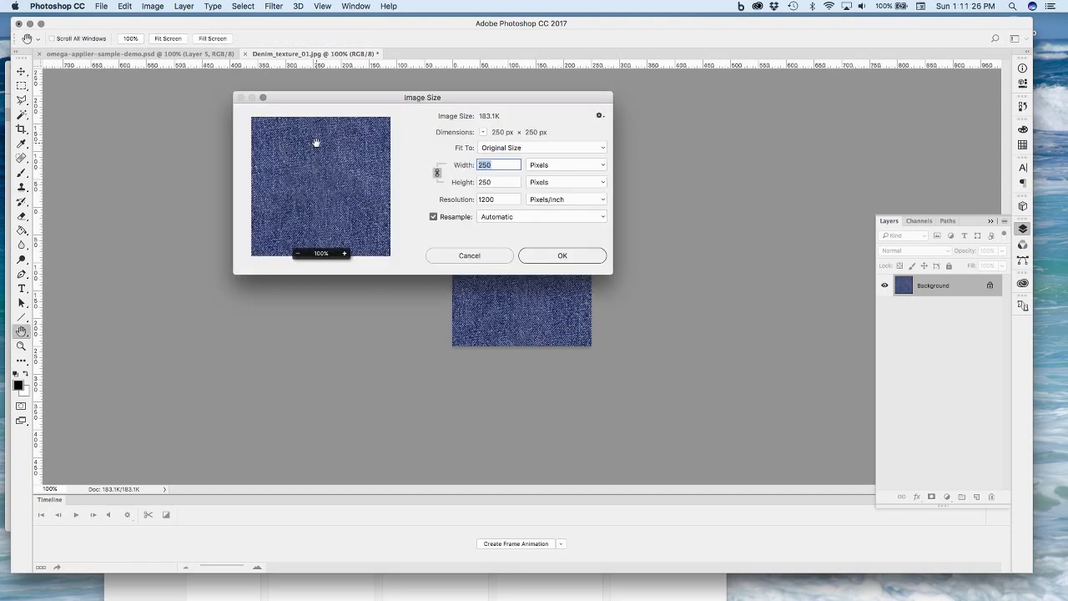
text(7)
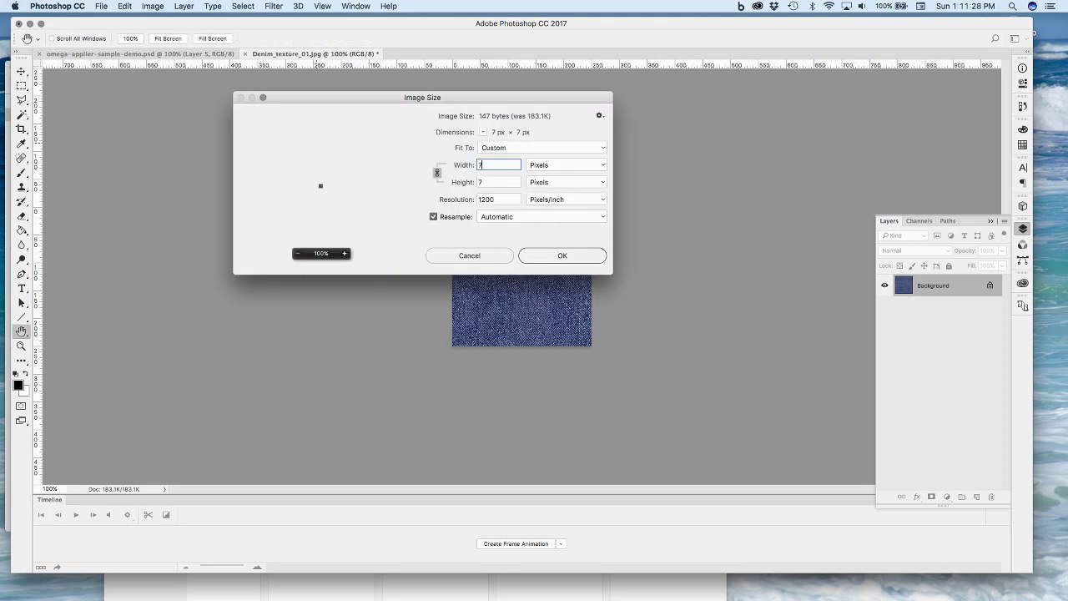
text(75)
key(BackSpace)
key(BackSpace)
key(BackSpace)
text(175)
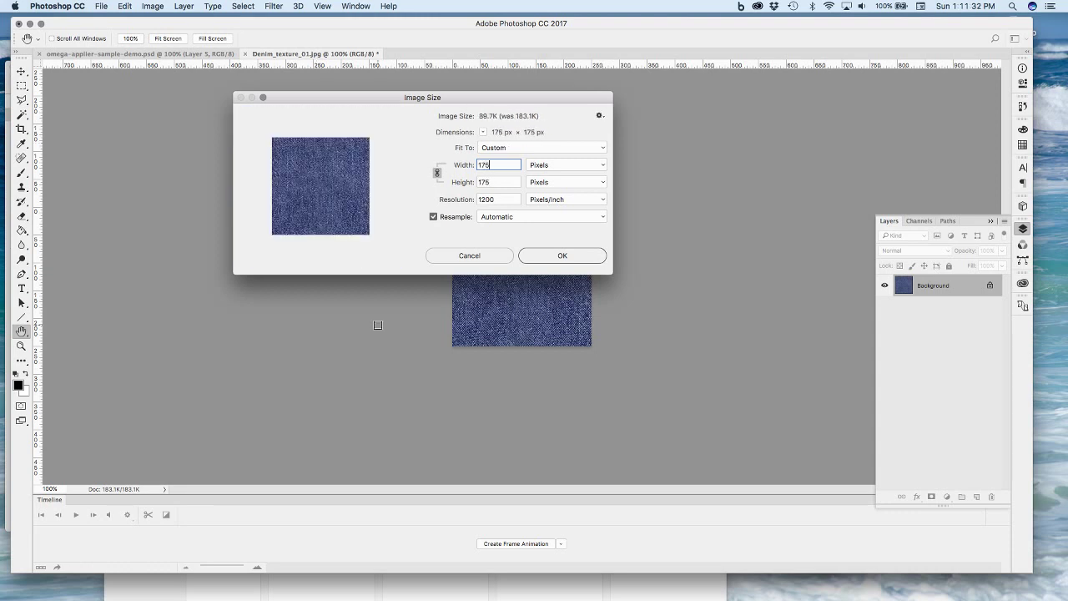
click(551, 257)
key(z)
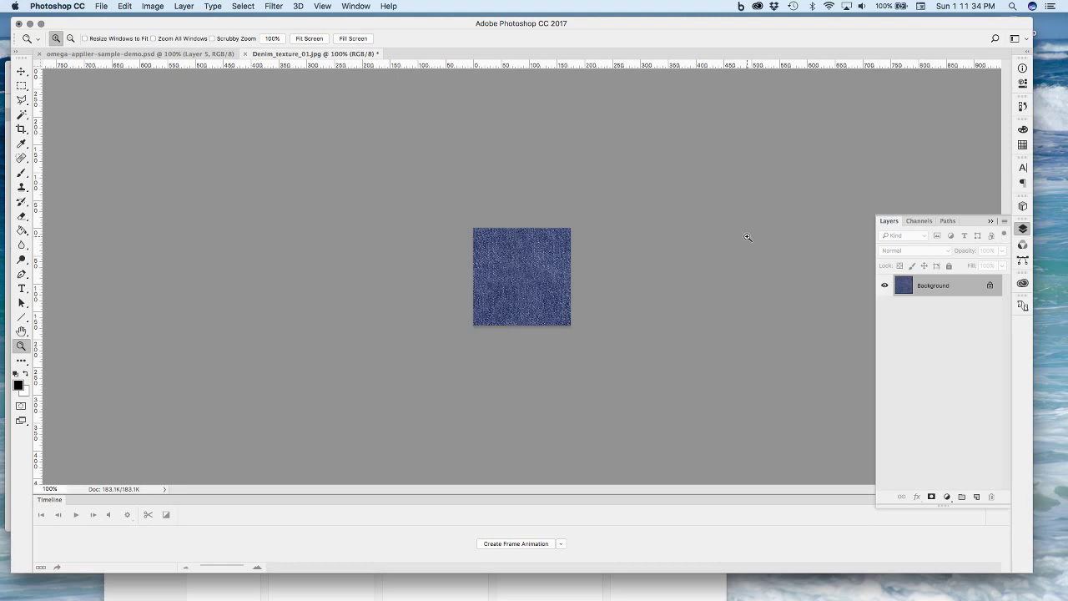
Copy the whole denim tile into omega-applier-sample-demo.psd above the Hue/Saturation layer and place it over the front piece's left end
key(super+a)
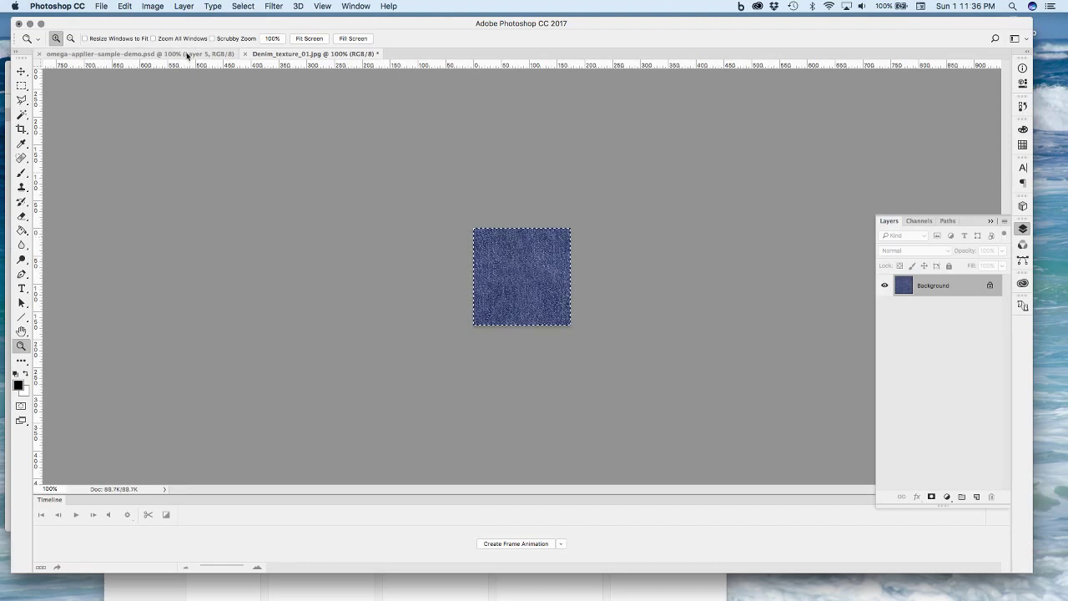
click(138, 53)
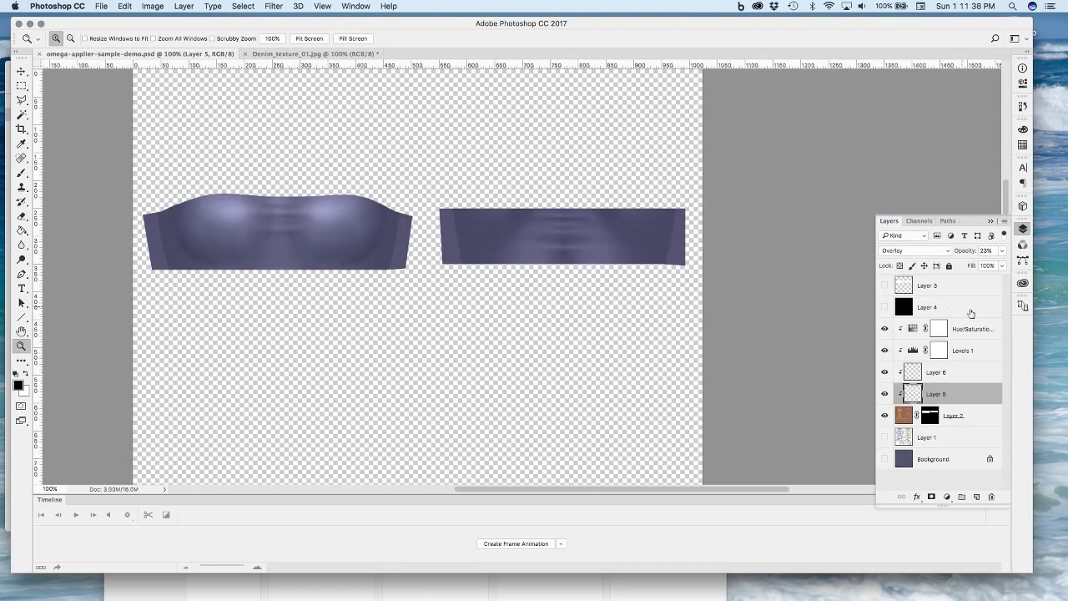
click(986, 330)
key(super+v)
key(v)
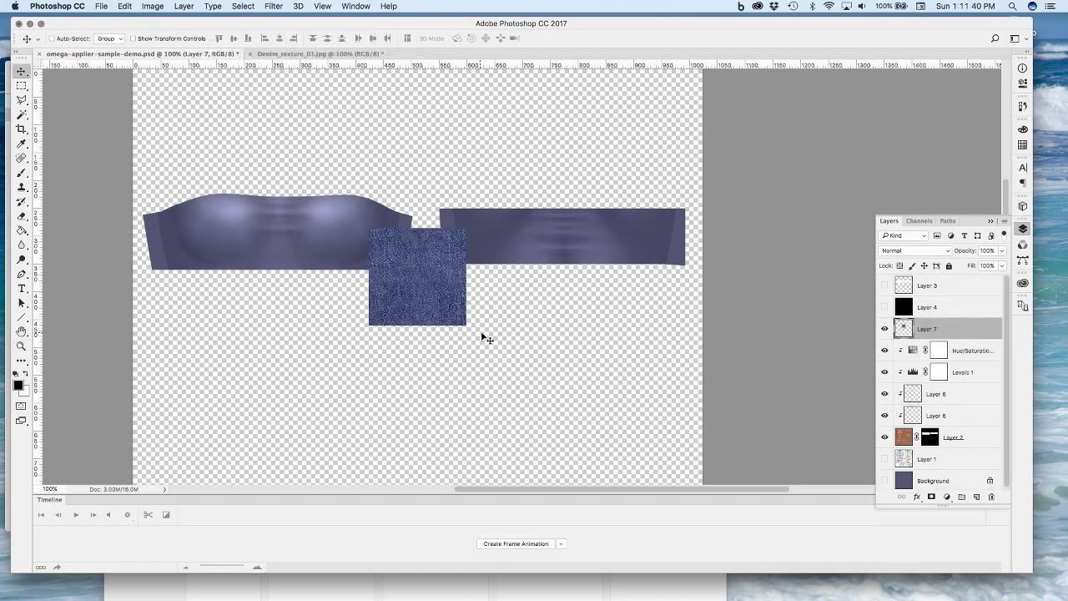
drag(484, 336, 255, 287)
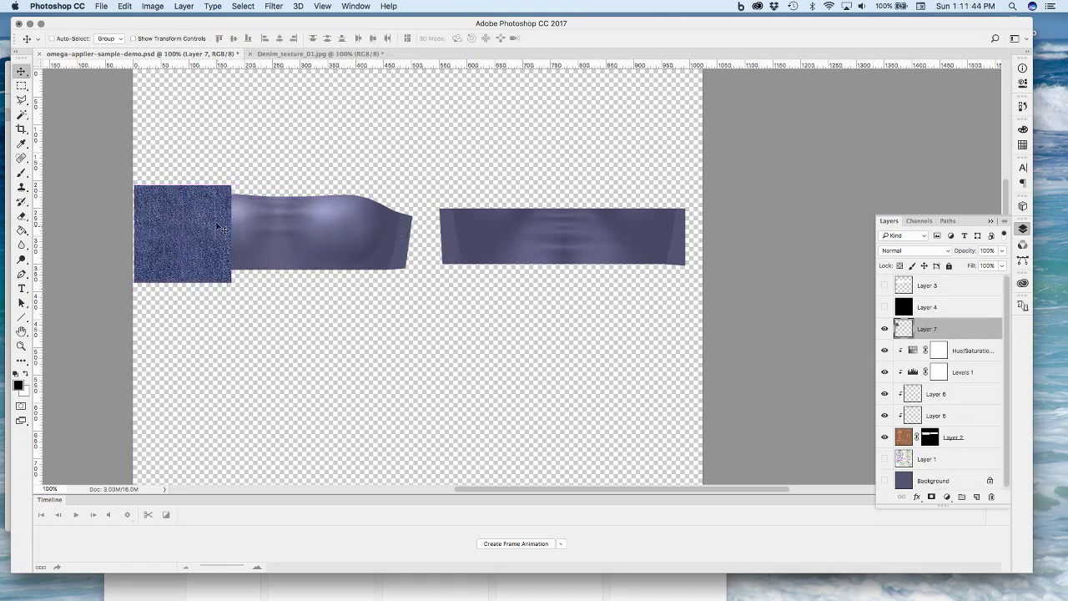
Duplicate the denim tile flush against the first tile's right edge and select both tile layers
alt+drag(215, 232, 310, 232)
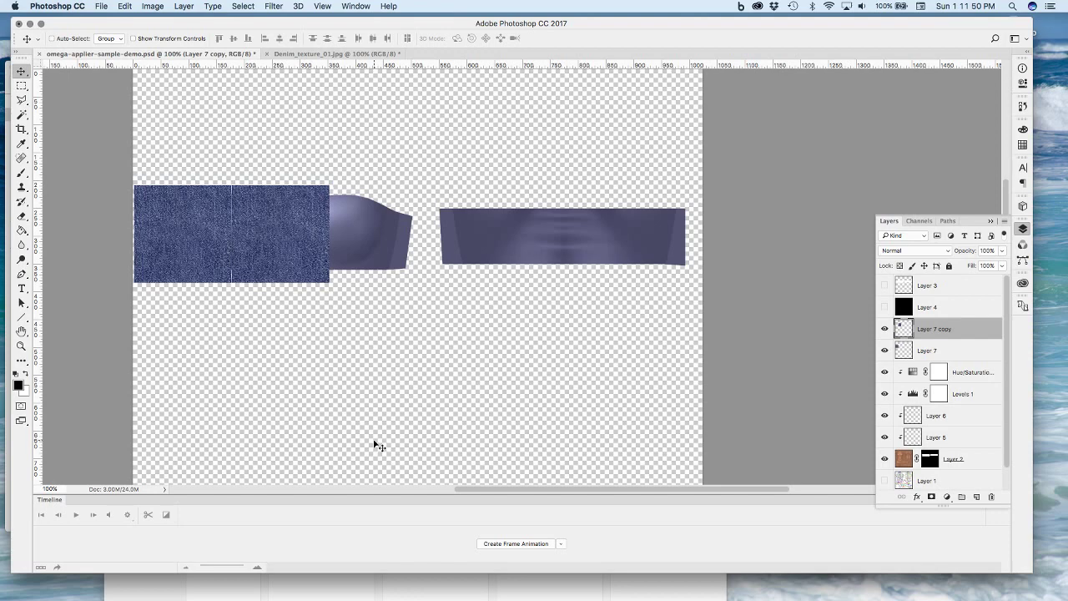
click(925, 344)
shift+click(926, 335)
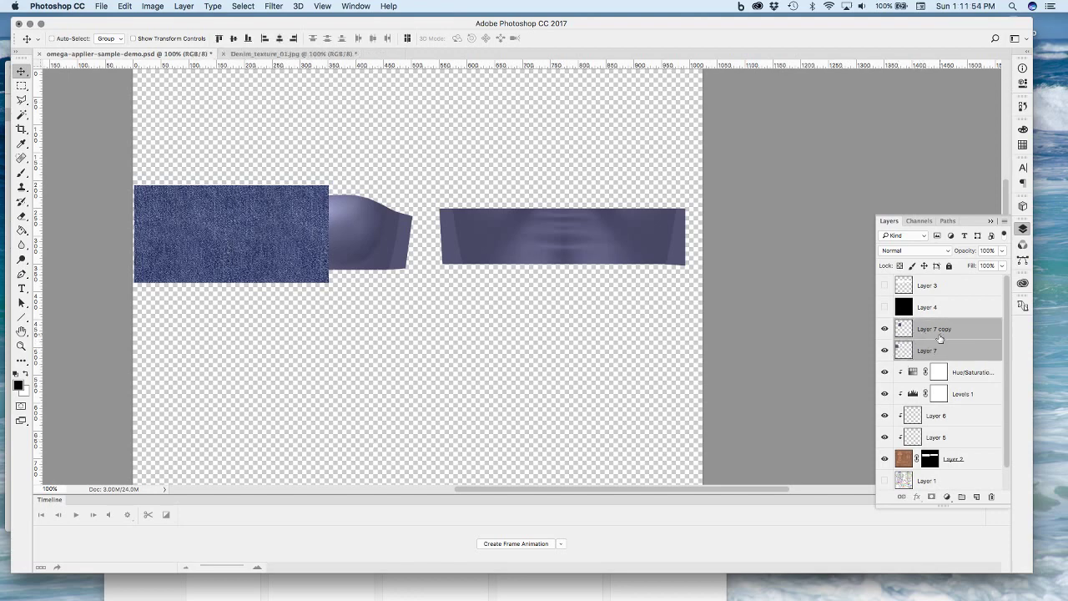
Merge the two denim tiles, duplicate the strip across the full canvas width, and merge all the denim copies into one layer
key(super+e)
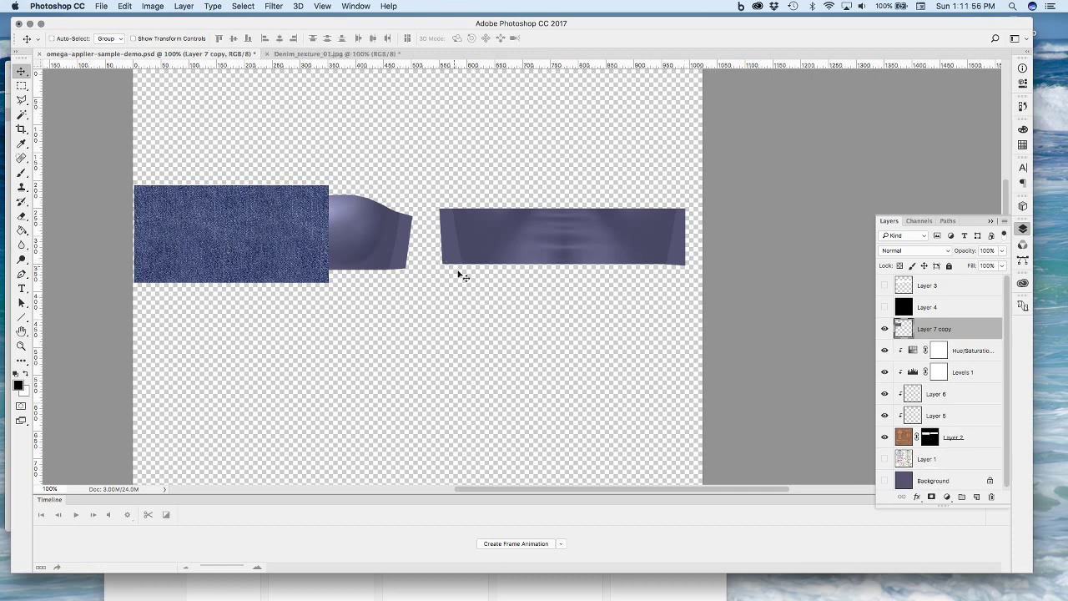
alt+drag(222, 244, 600, 268)
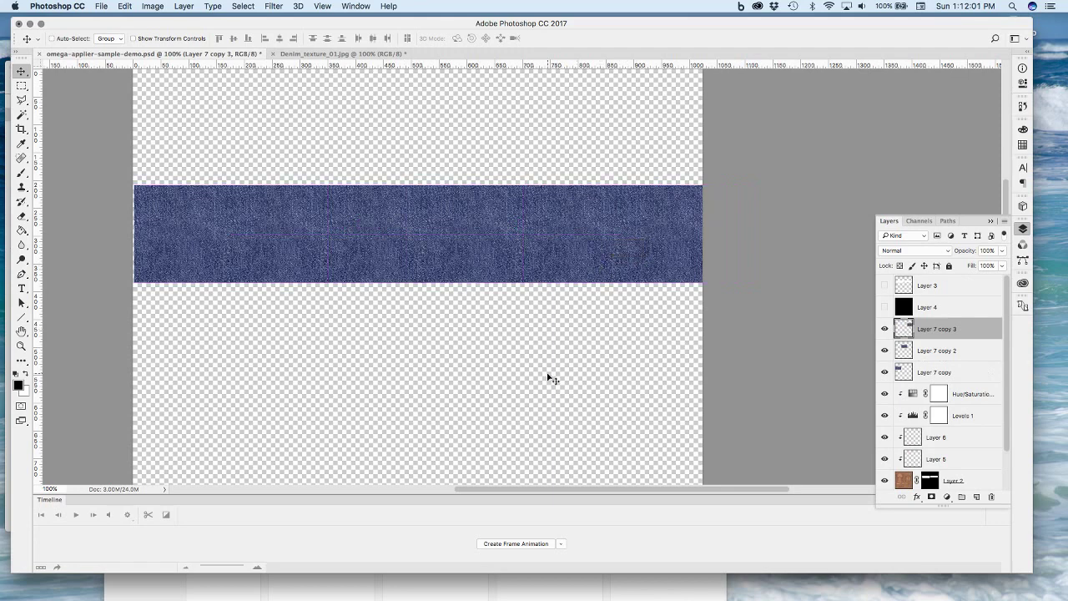
shift+click(923, 370)
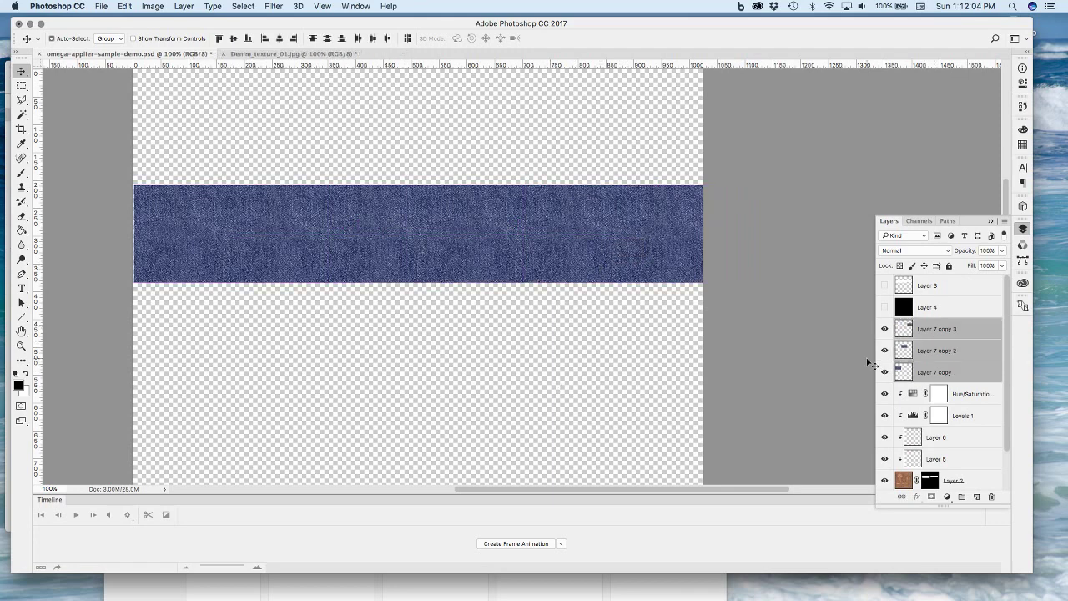
key(super+e)
Compare the denim strip with the shaded garment beneath it by switching the denim layer's visibility off and on
click(884, 328)
click(885, 328)
click(885, 329)
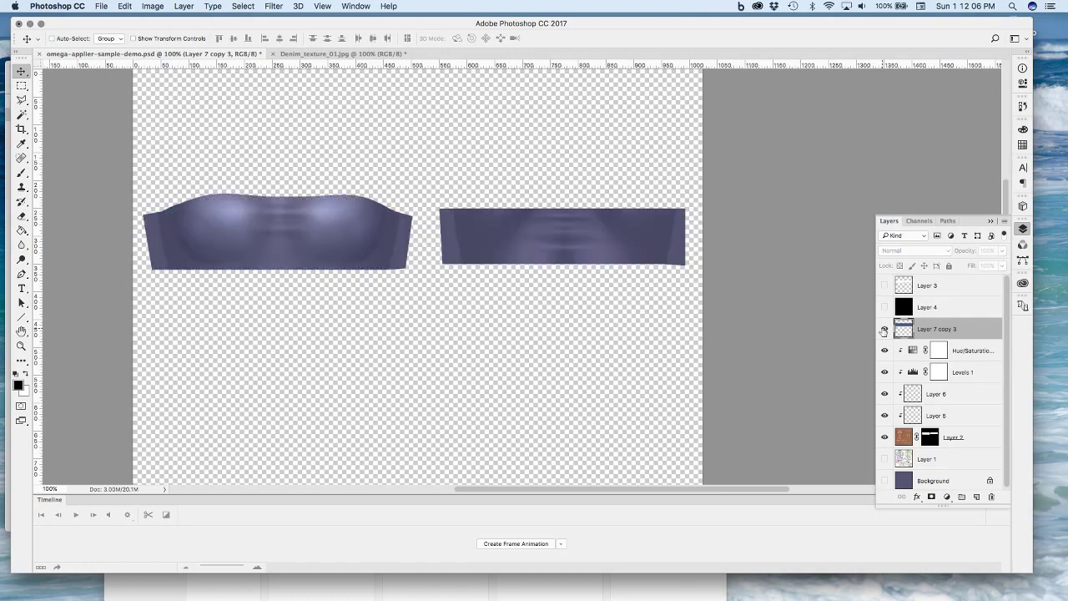
click(884, 328)
click(885, 328)
click(884, 329)
click(885, 329)
click(884, 329)
click(884, 329)
click(885, 329)
click(885, 329)
click(884, 329)
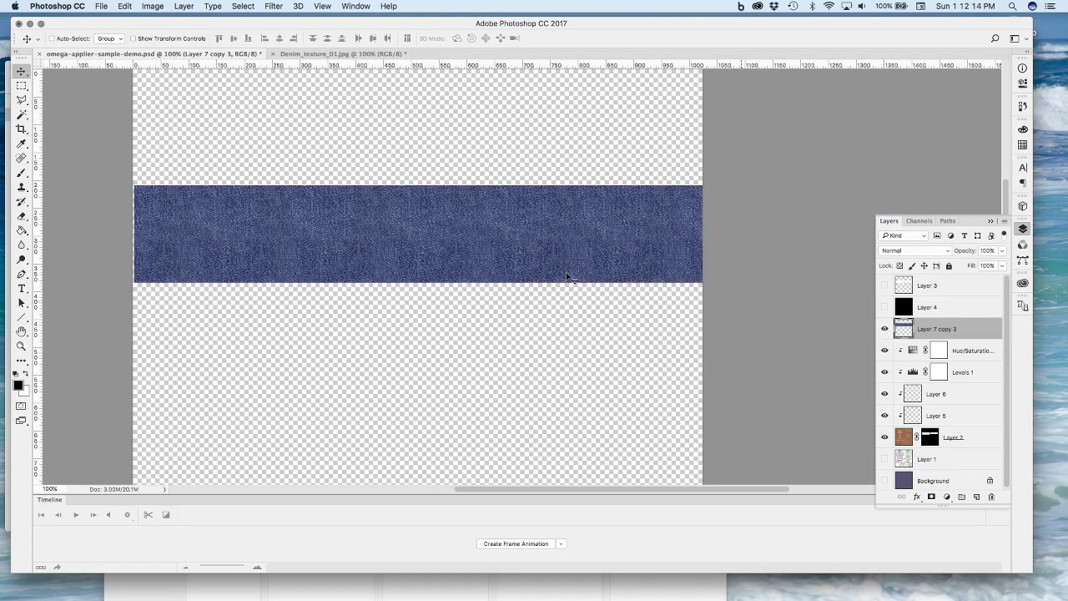
click(884, 329)
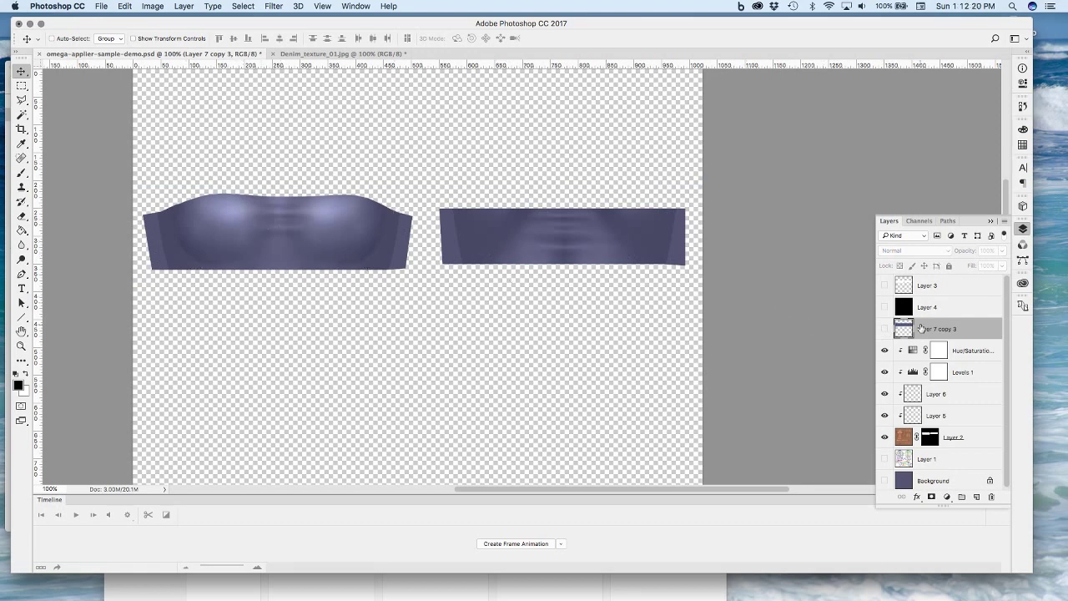
click(886, 329)
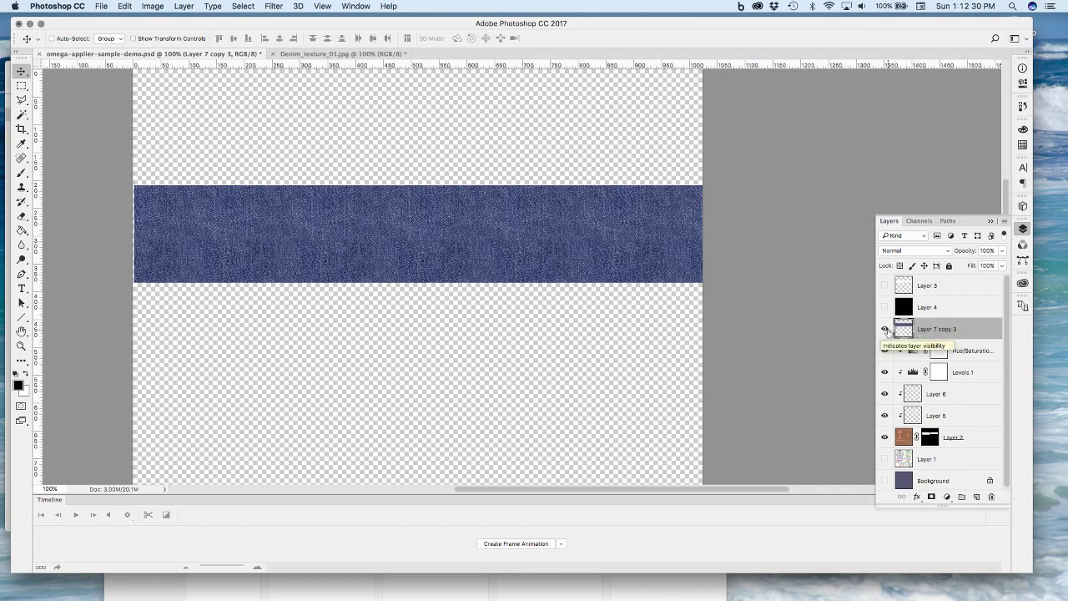
click(885, 328)
click(885, 329)
click(884, 329)
click(884, 329)
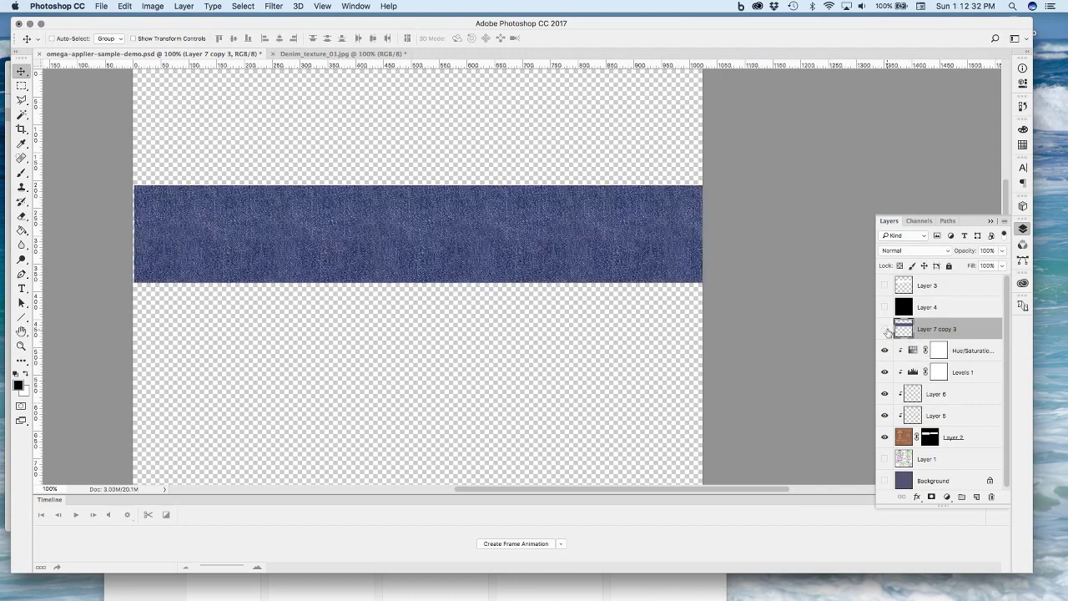
click(885, 329)
click(885, 329)
click(885, 329)
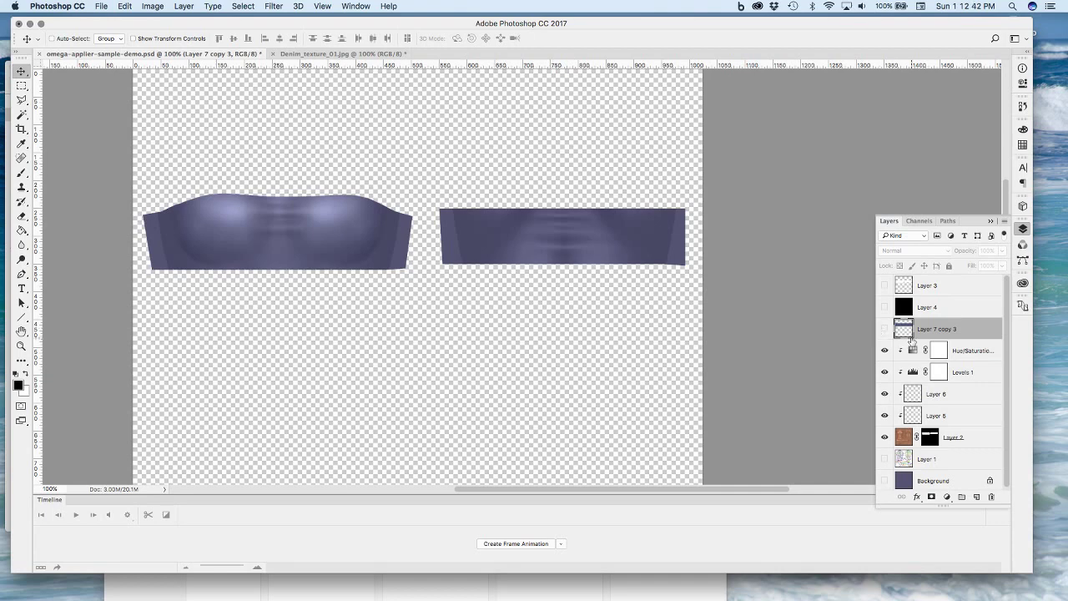
With the Background shown and the denim hidden, copy the whole canvas merged and paste it as a new layer above the denim layer
click(884, 480)
key(super)
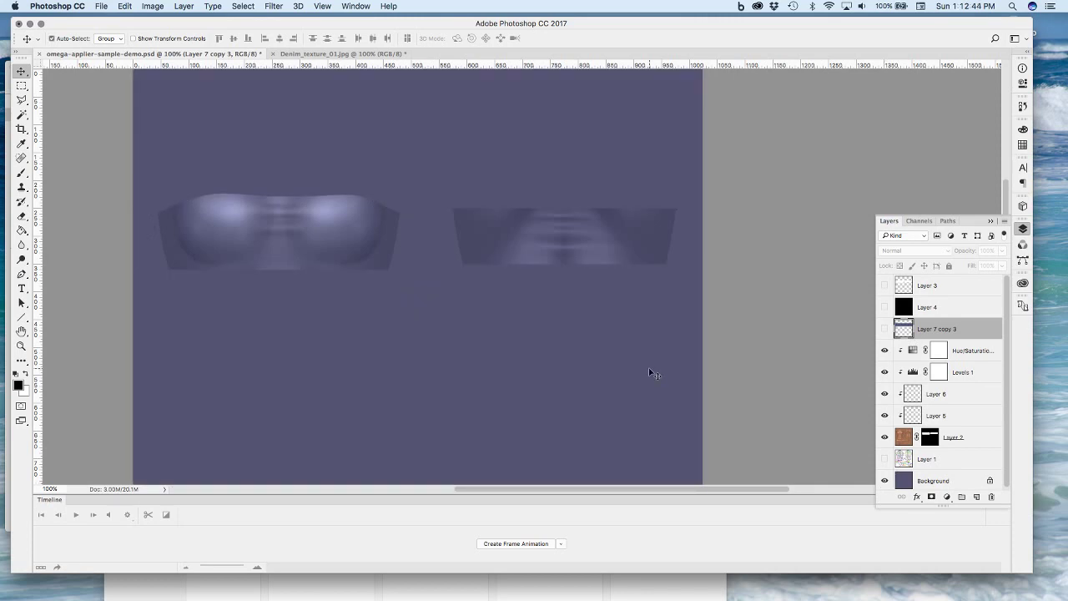
key(super+a)
scroll(543, 276, up, 3)
click(885, 329)
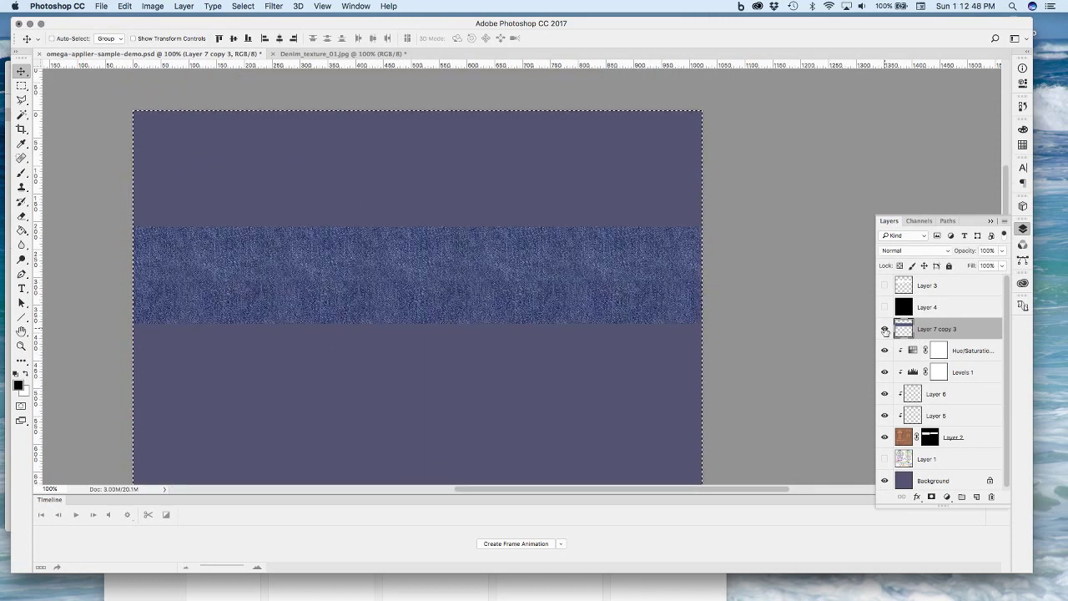
click(884, 329)
mouse_move(884, 307)
mouse_down()
mouse_move(885, 294)
mouse_move(885, 309)
mouse_up()
click(884, 329)
click(885, 329)
click(884, 329)
click(885, 329)
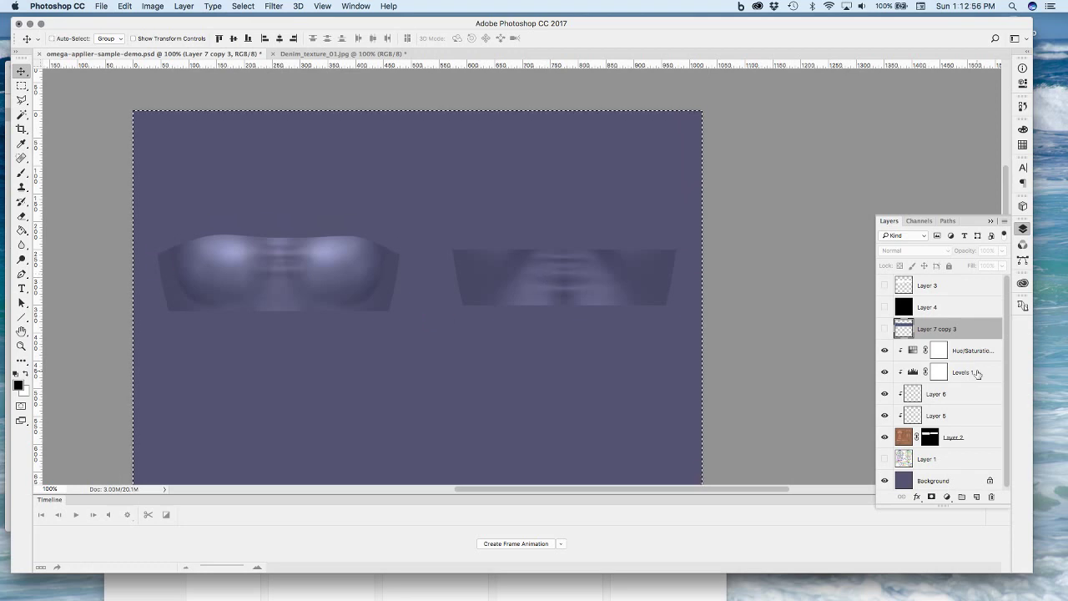
click(885, 329)
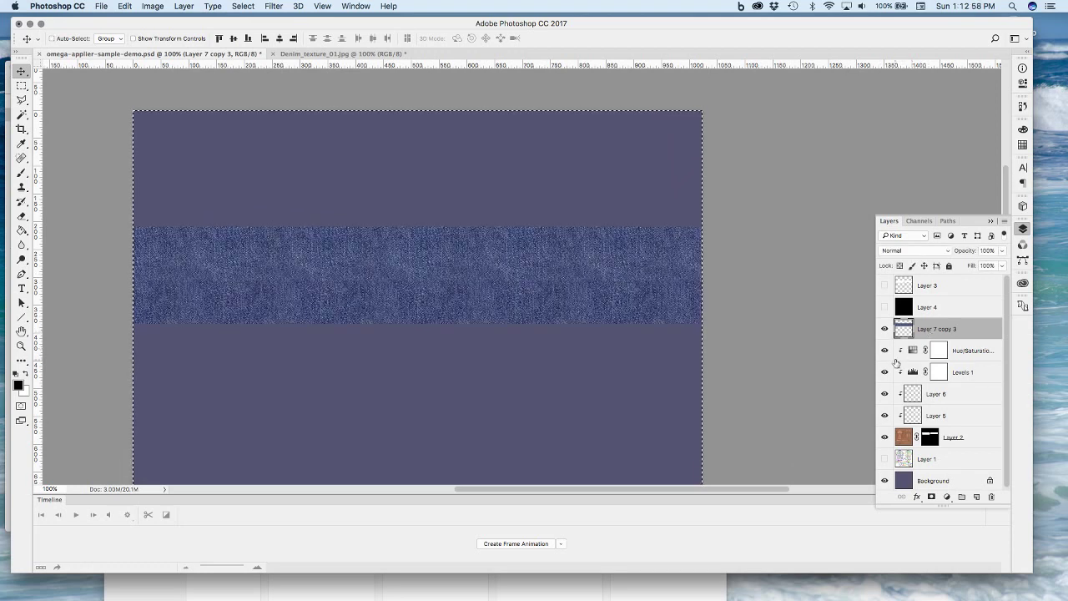
key(super+v)
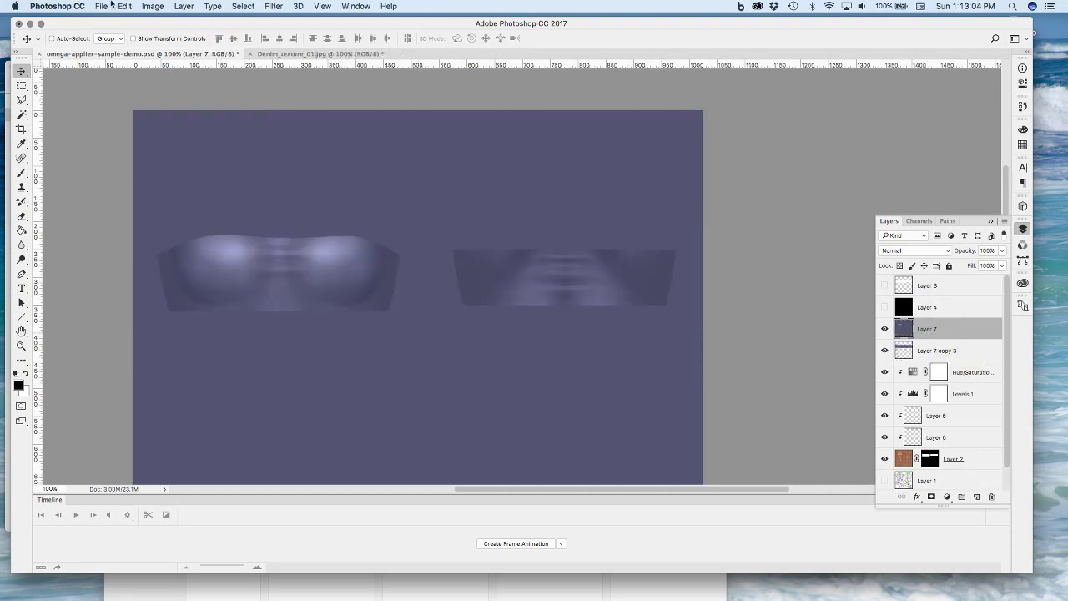
Desaturate the pasted merged copy of the shaded garment
click(150, 5)
mouse_move(164, 25)
mouse_move(129, 5)
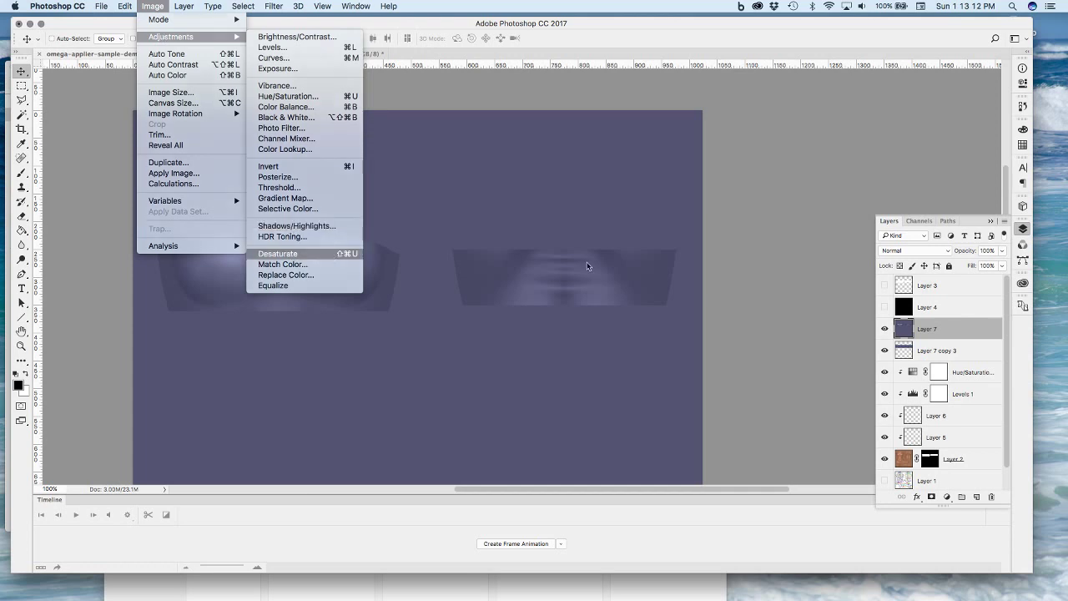
key(shift+super+u)
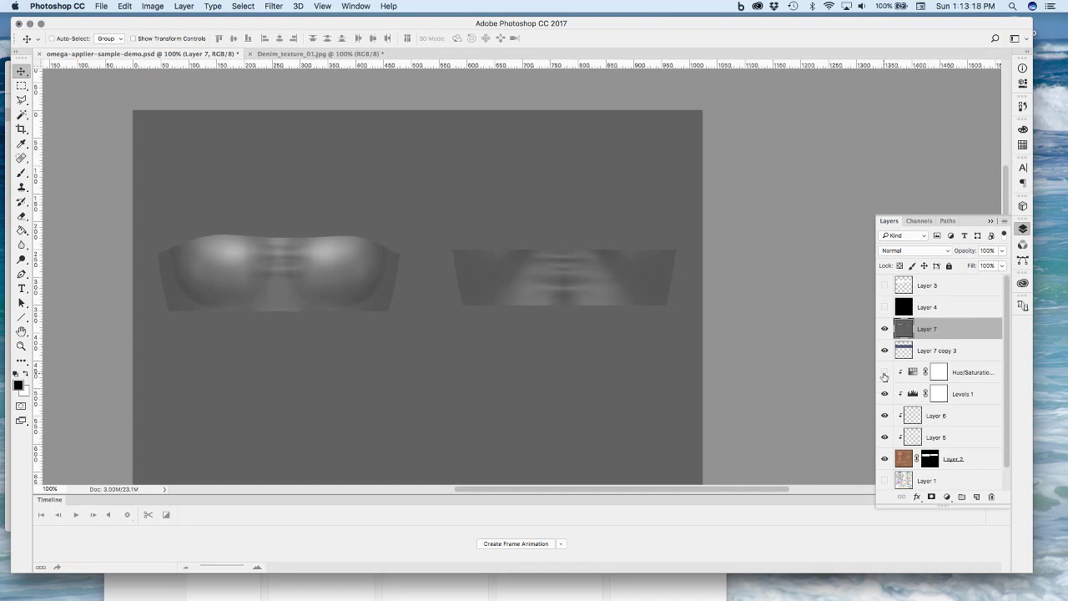
Hide the desaturated shading layer, the original garment layers with their adjustments, and the Background, leaving only the denim layer visible
drag(885, 394, 885, 459)
click(884, 329)
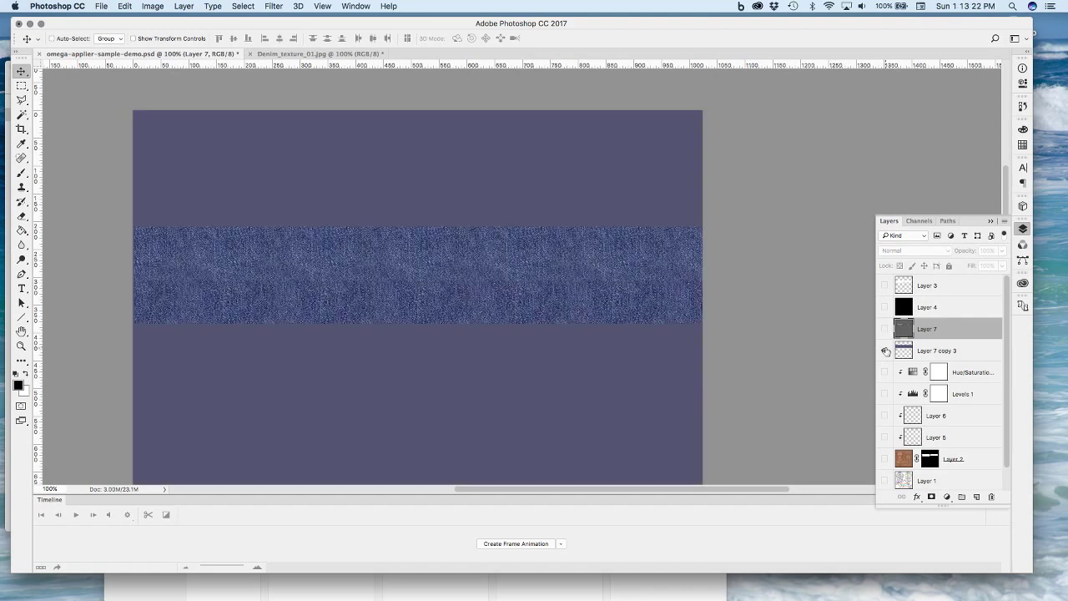
scroll(886, 351, down, 1)
click(884, 480)
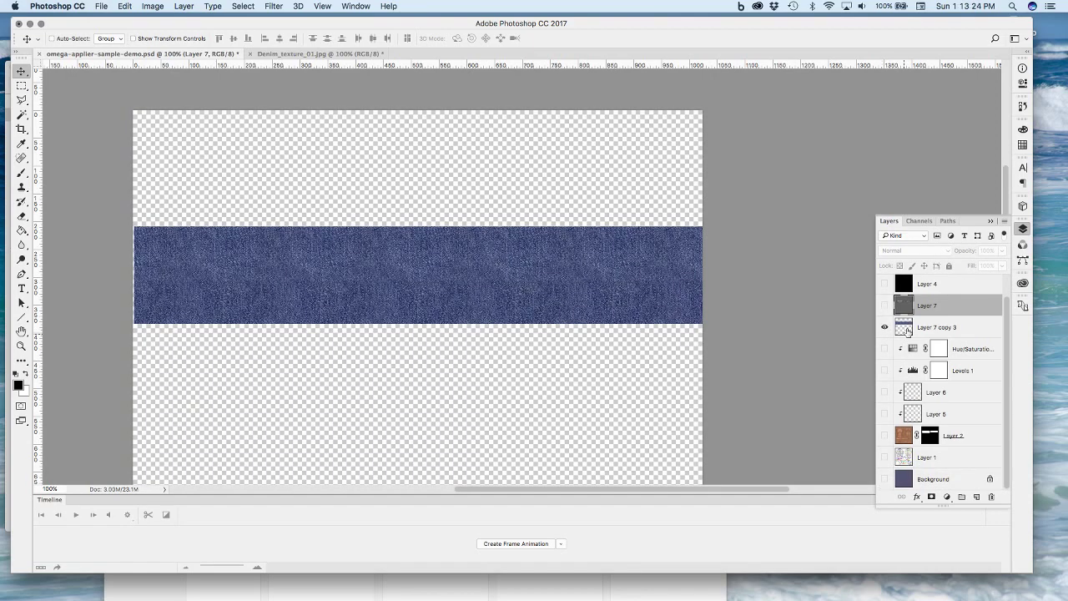
Check Layer 2's garment shape and copy its layer mask onto the denim layer, Layer 7 copy 3
click(929, 439)
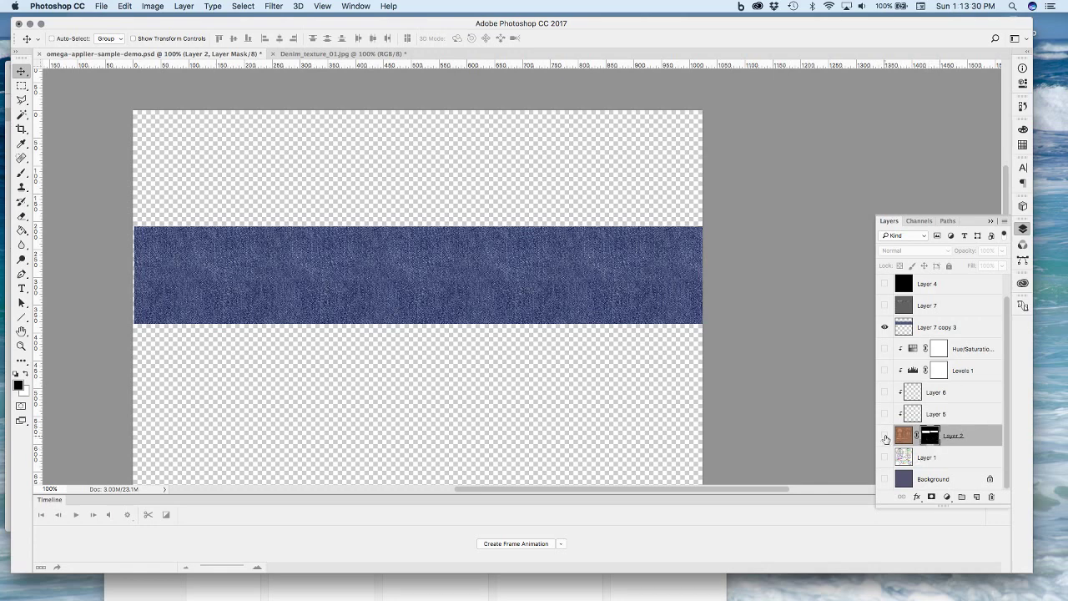
click(884, 436)
click(884, 436)
click(884, 435)
click(884, 435)
drag(931, 440, 931, 330)
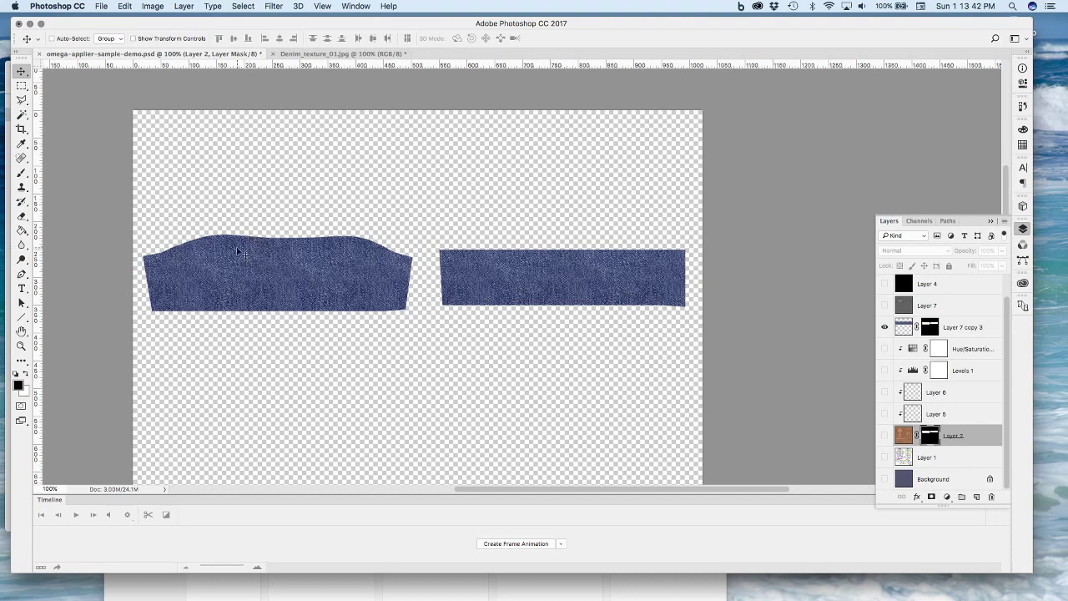
Show the desaturated Layer 7, clip it to the masked denim layer, and set its blend mode to Overlay
click(884, 305)
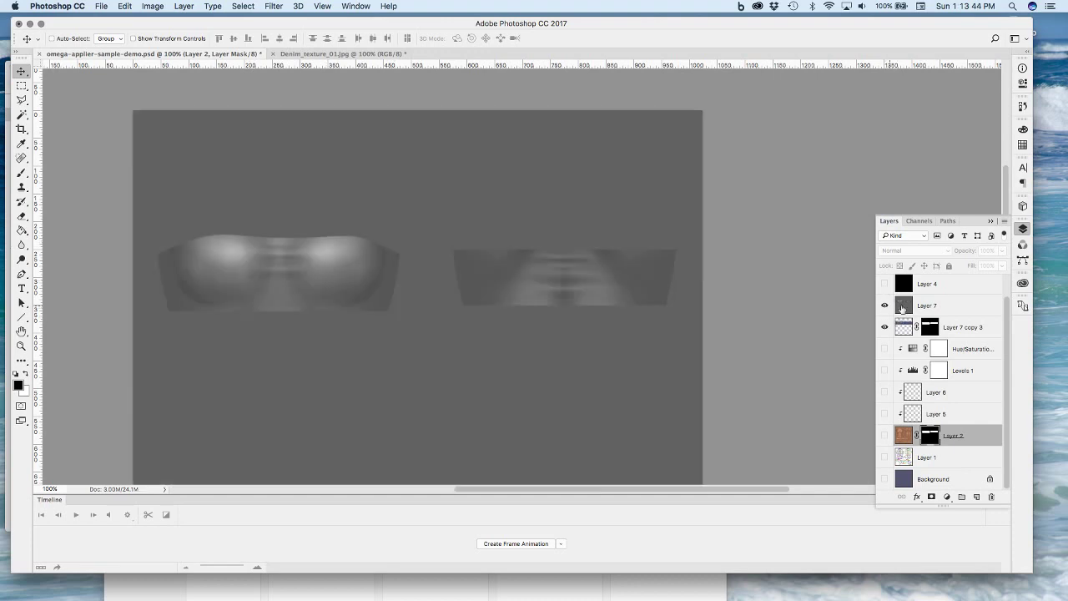
click(935, 307)
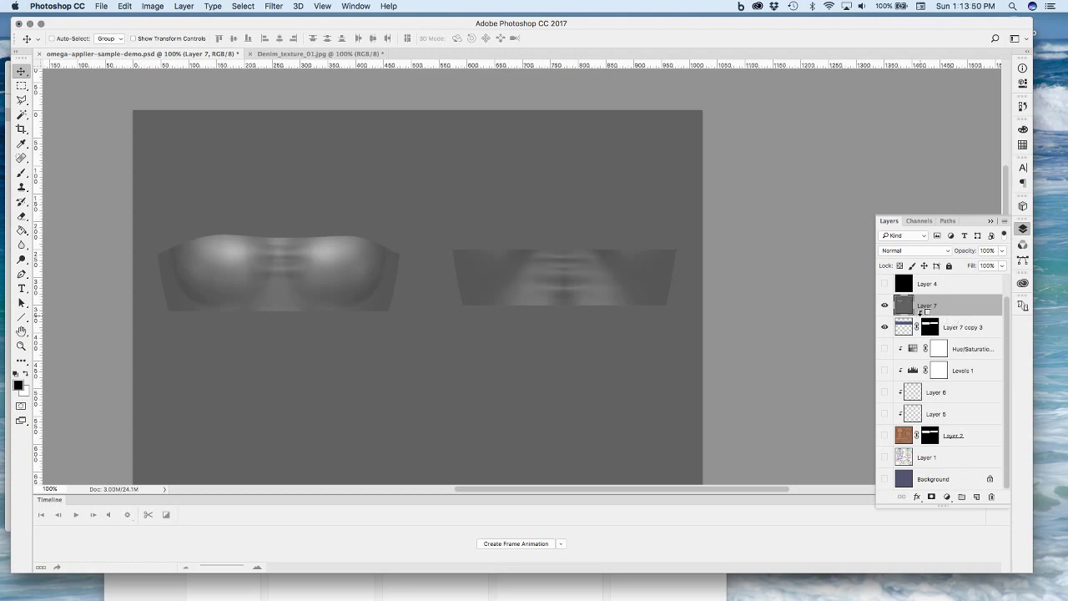
alt+click(923, 314)
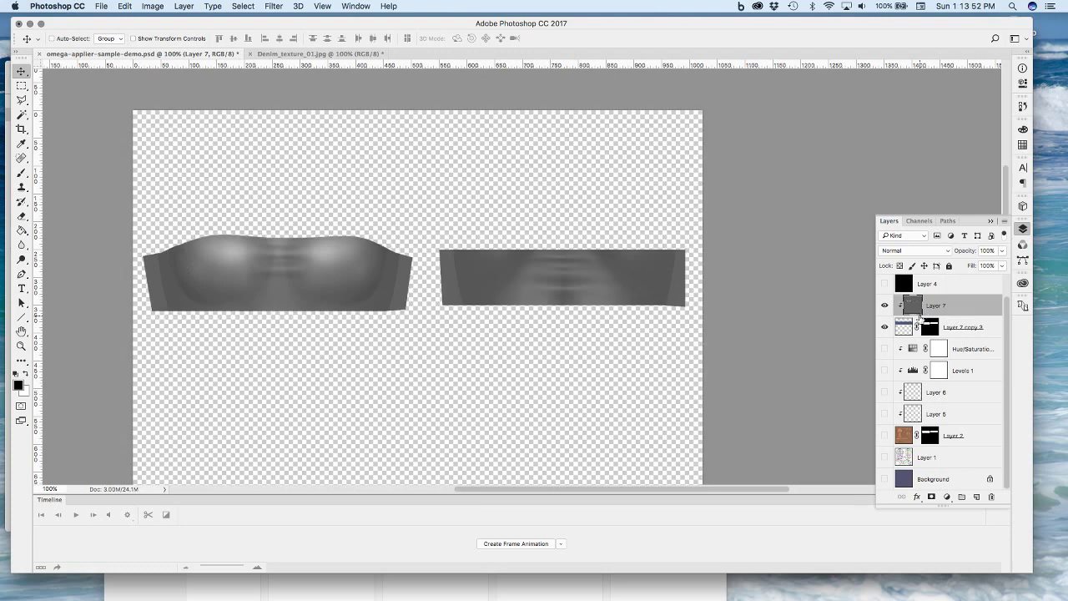
click(915, 250)
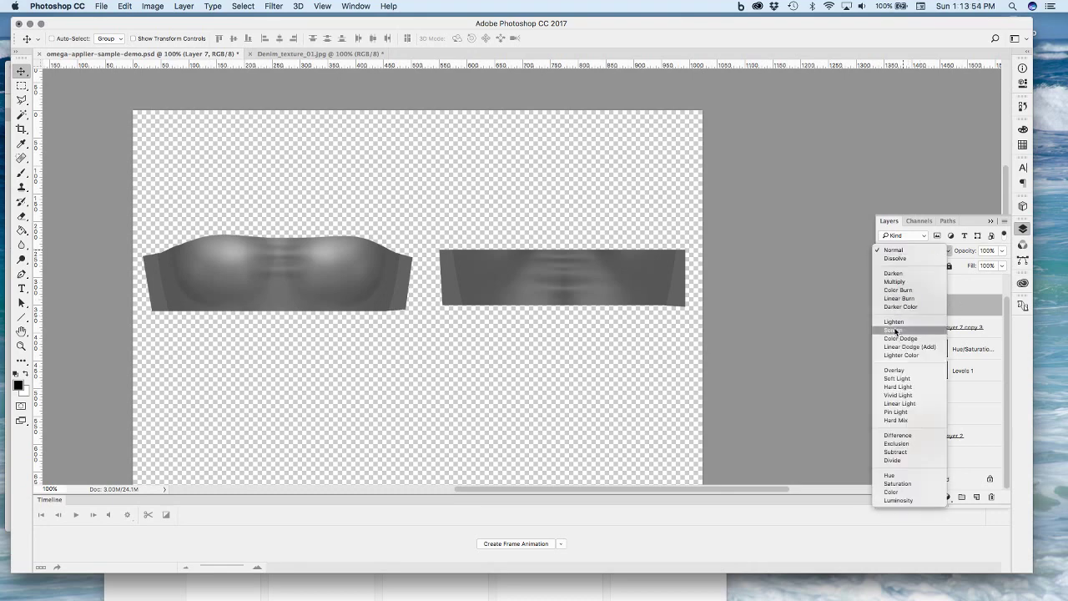
click(905, 373)
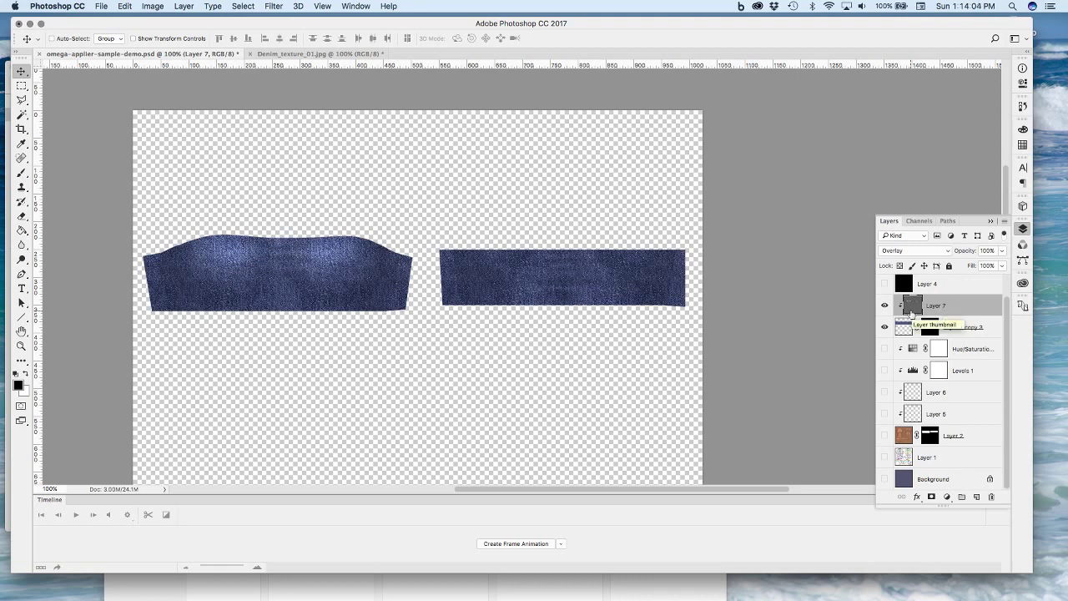
Apply Levels to Layer 7 with black input 21, white input 199 and midtones around 0.80
click(153, 6)
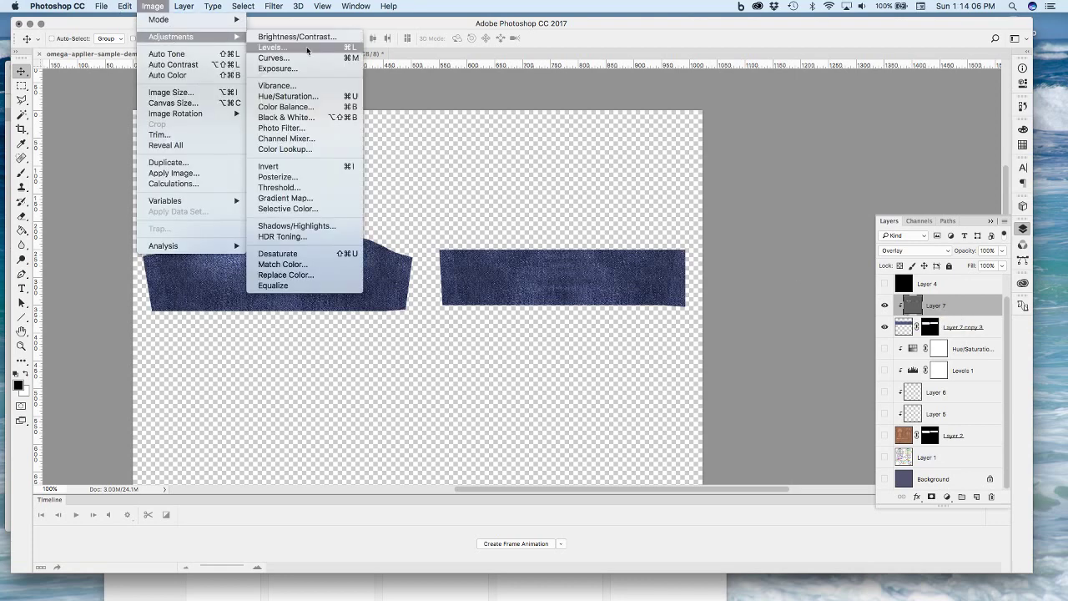
click(307, 51)
drag(767, 250, 609, 254)
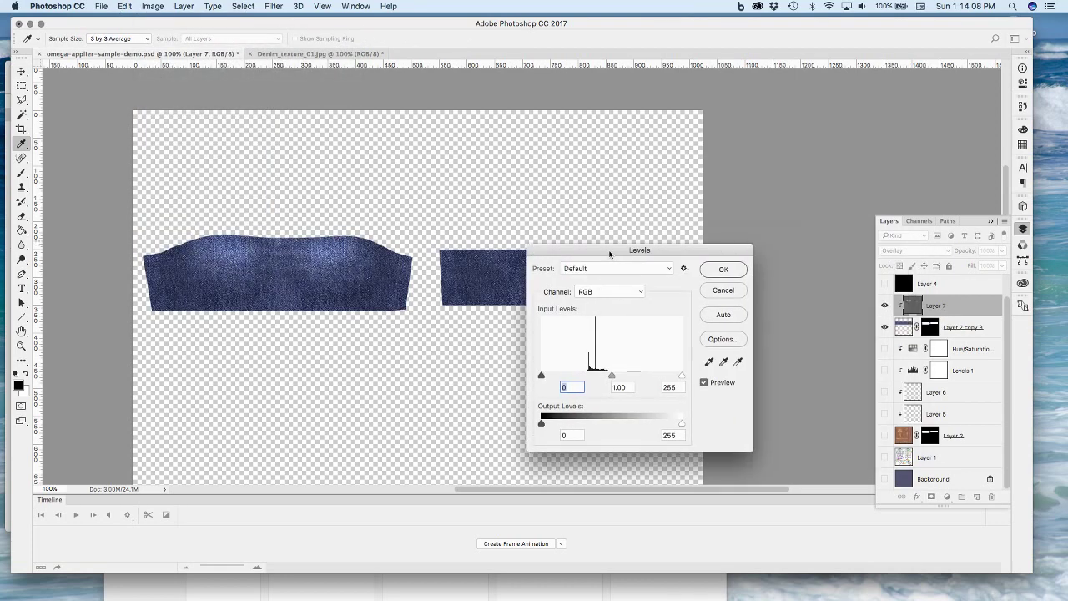
drag(541, 375, 553, 376)
drag(673, 378, 610, 382)
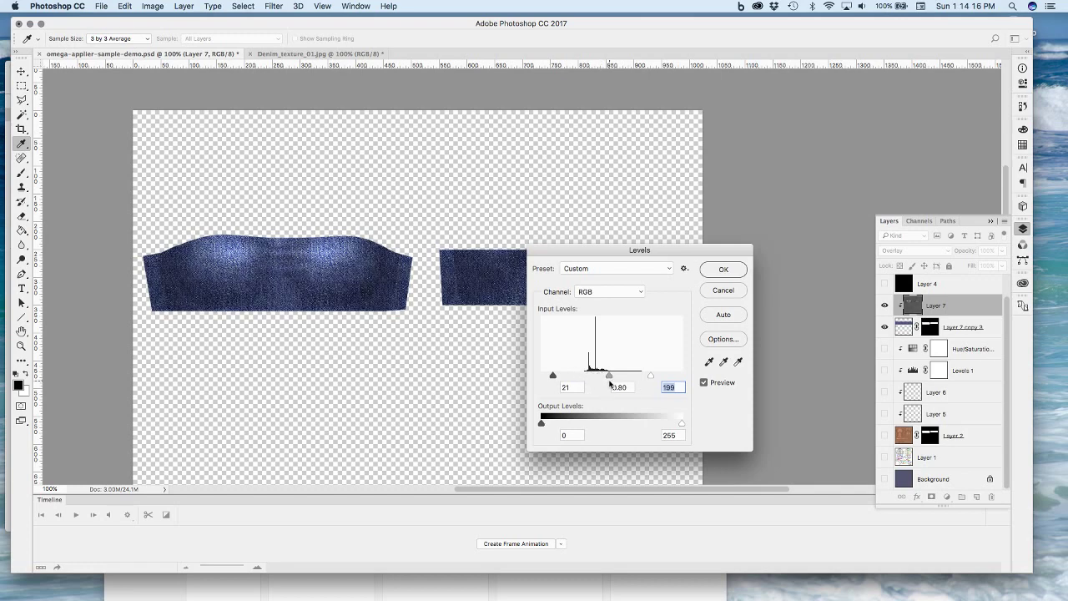
drag(574, 251, 609, 133)
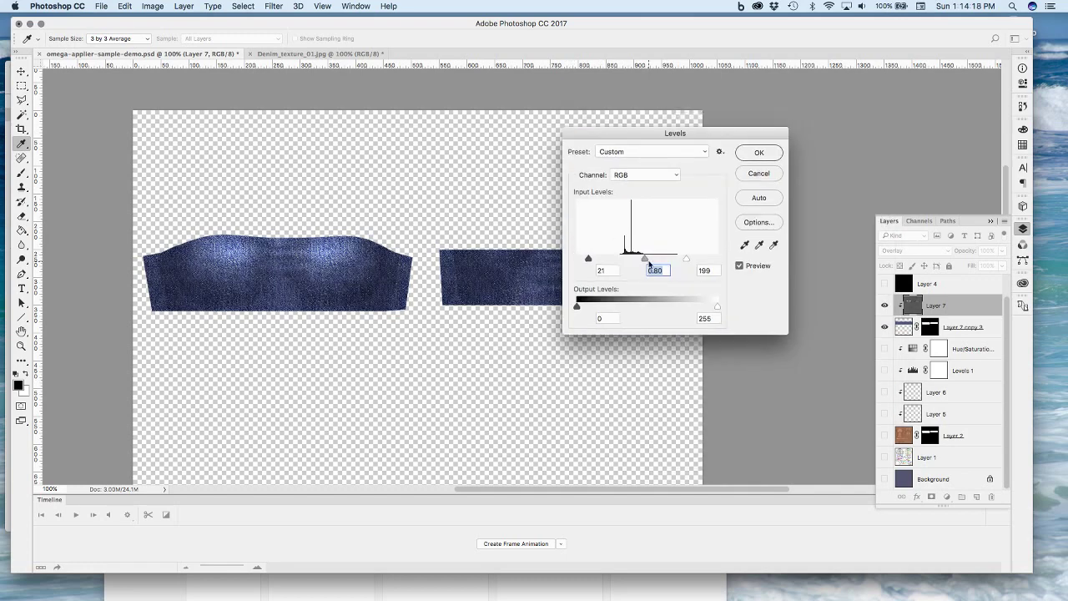
drag(649, 264, 643, 262)
click(769, 154)
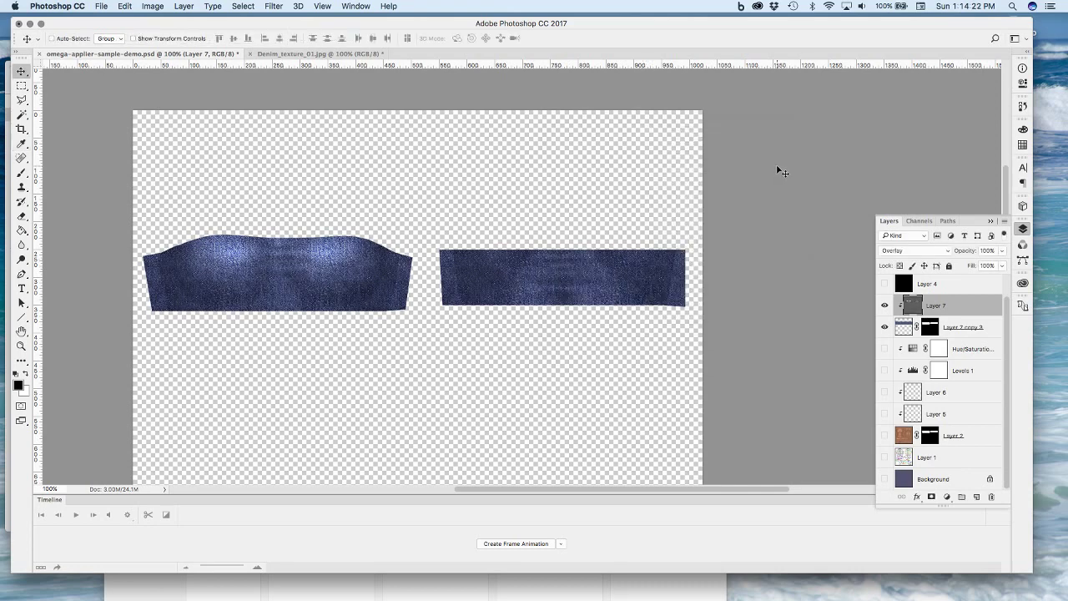
Add a Hue/Saturation adjustment layer above Layer 7, reduce its saturation moderately, and display the layer stack again
click(971, 328)
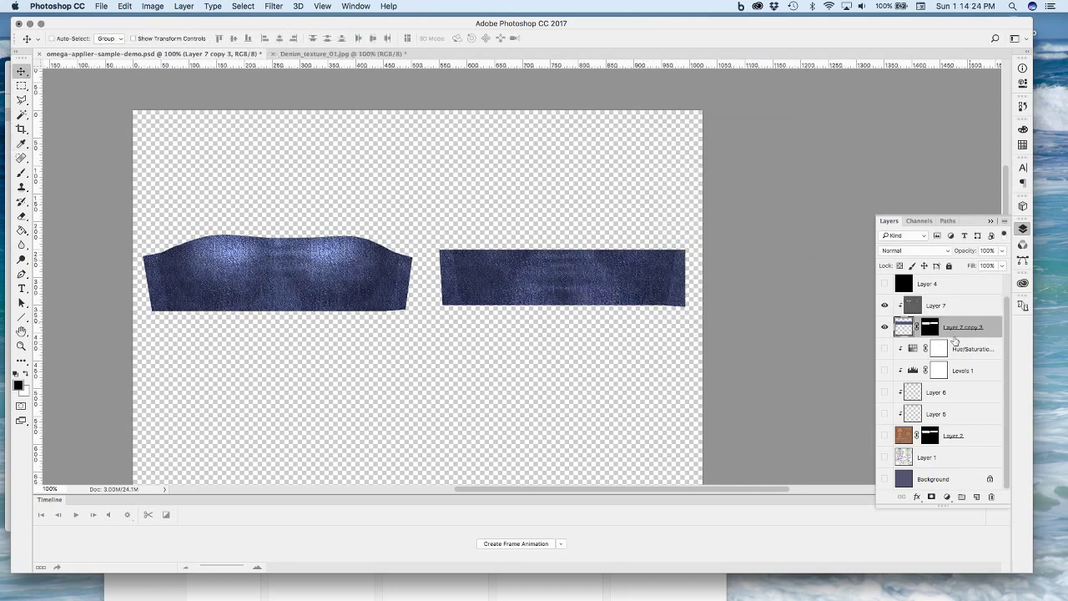
click(970, 307)
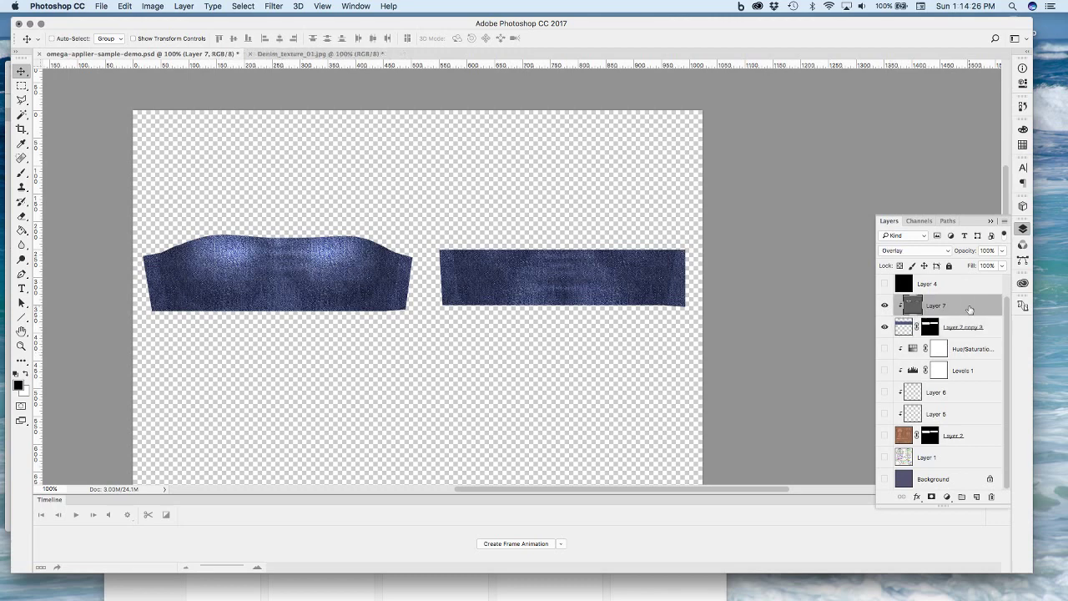
click(947, 496)
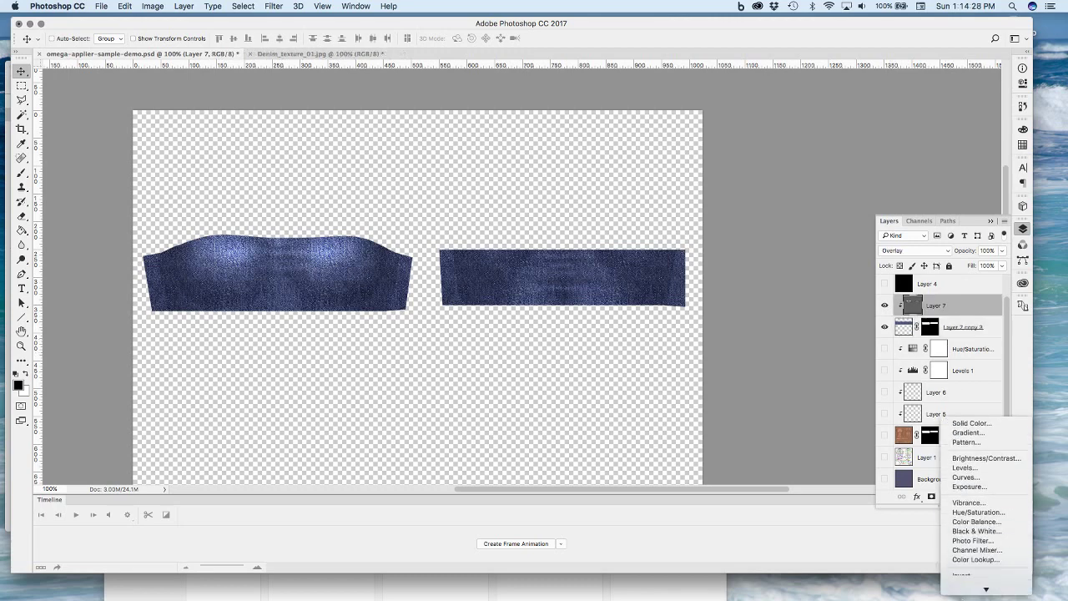
click(968, 407)
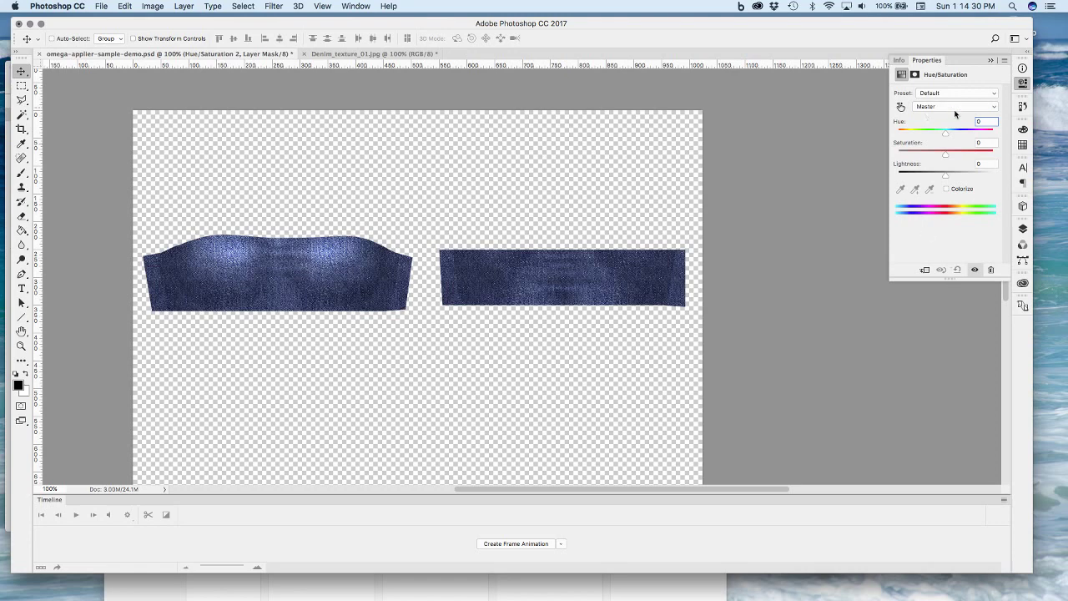
drag(946, 154, 931, 157)
click(1023, 230)
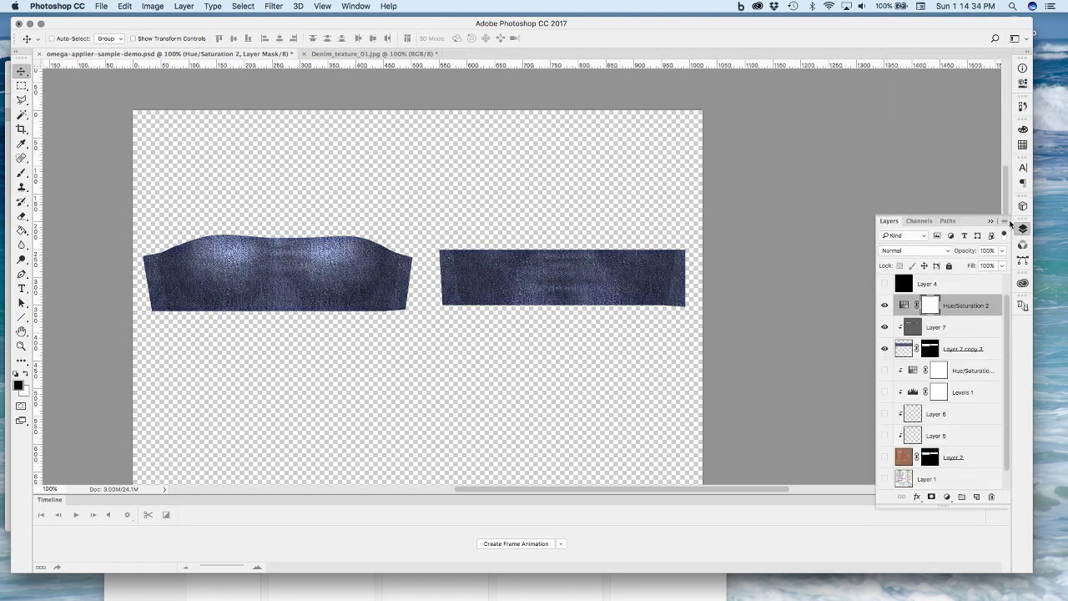
Clip the Hue/Saturation layer to the denim layers and export the image as PNG-24, replacing omega-applier-sample-demo.png in the To upload folder
alt+click(957, 312)
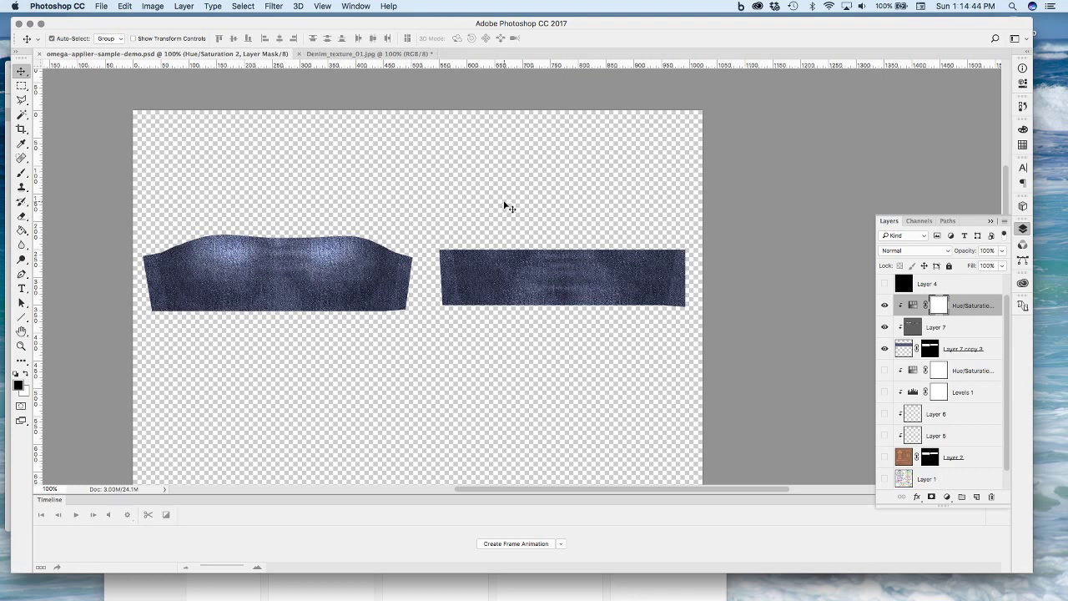
key(super+alt+shift+s)
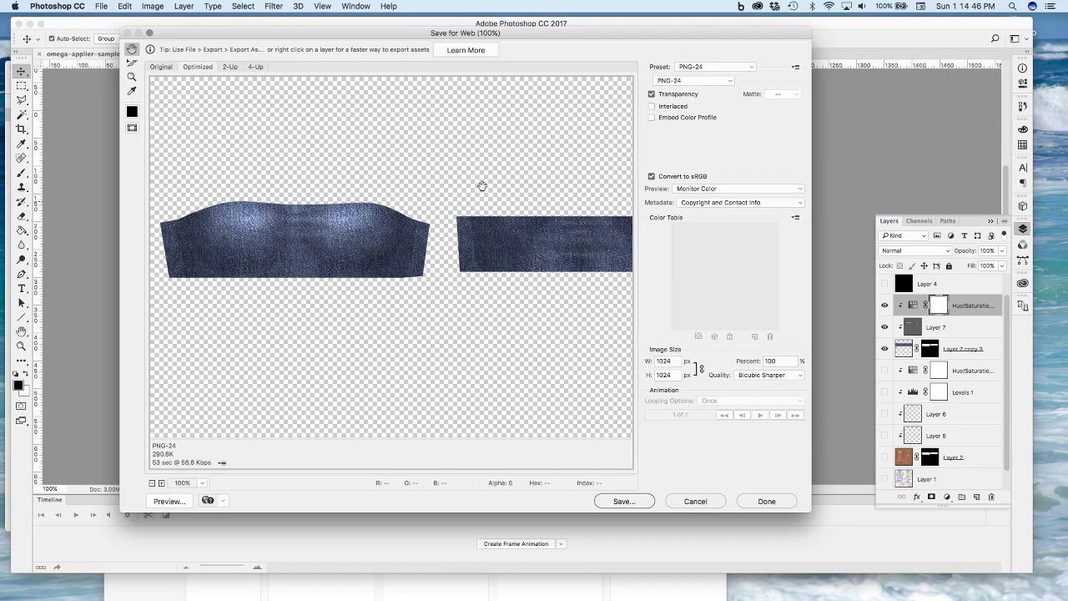
click(624, 500)
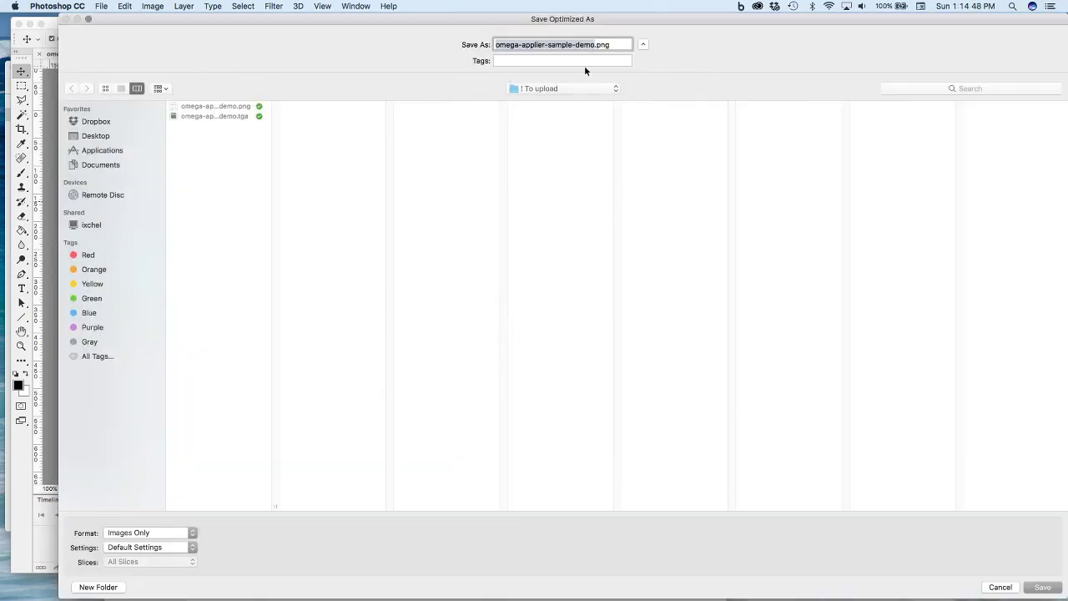
click(1045, 586)
click(680, 310)
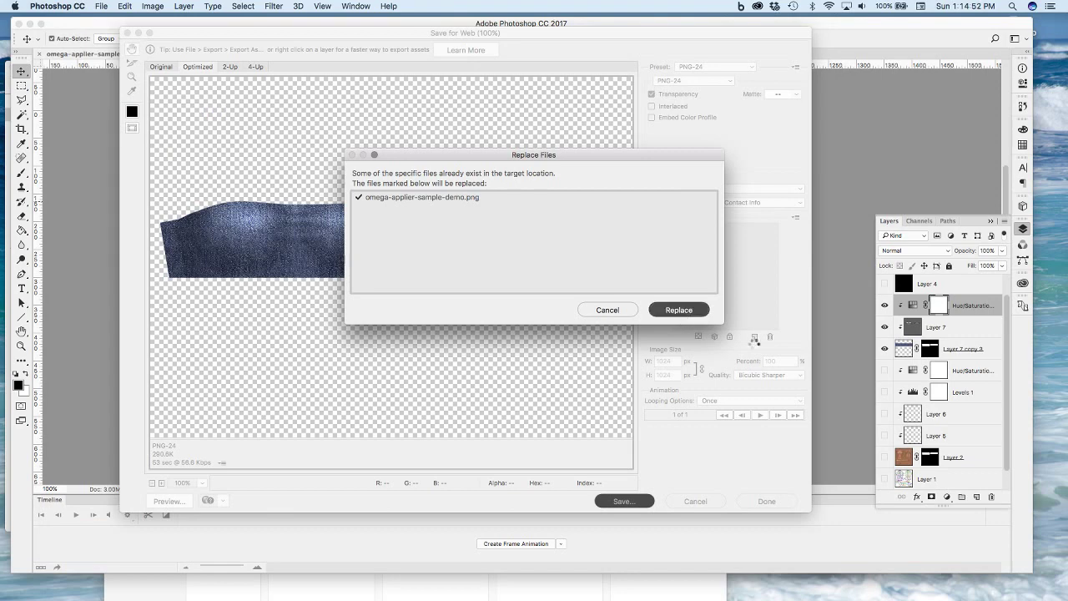
Switch to Firestorm and examine how the denim top fits and shades on the avatar from the front, sides and back
mouse_move(671, 582)
click(756, 582)
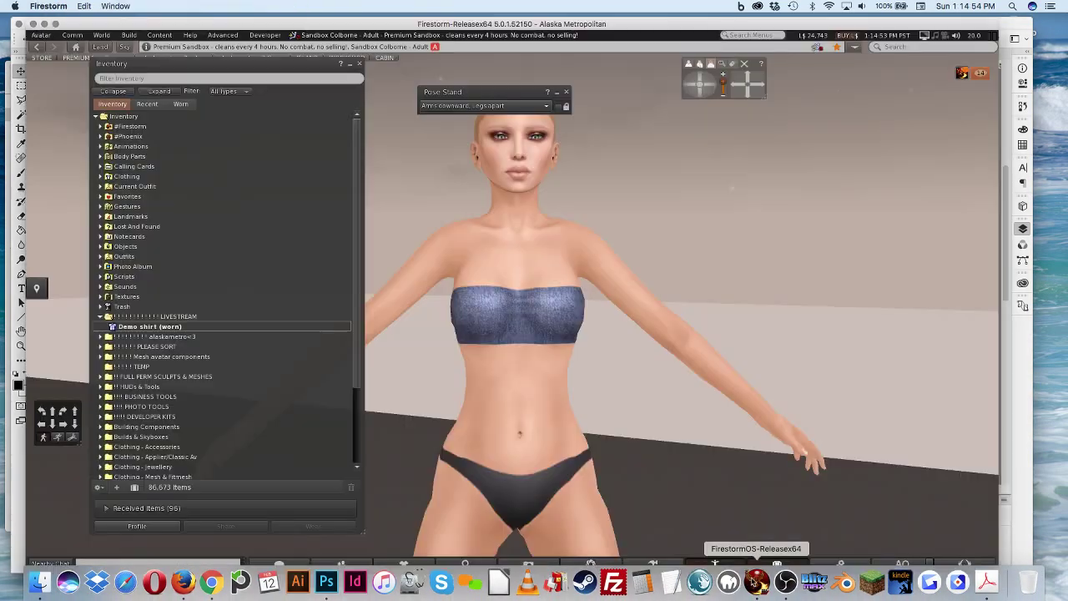
key(alt+Left)
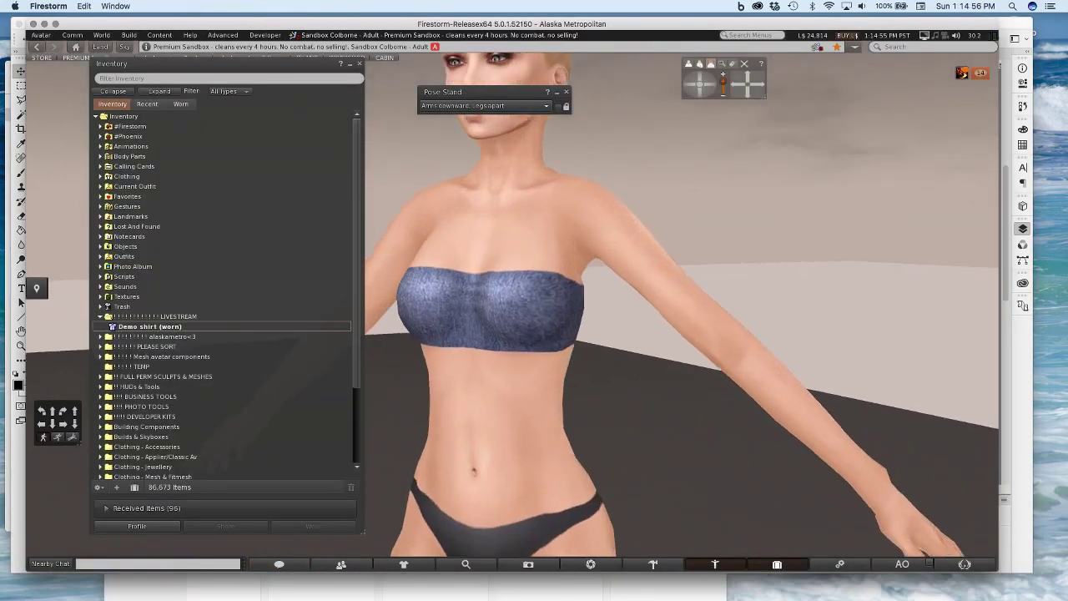
key(alt+Left)
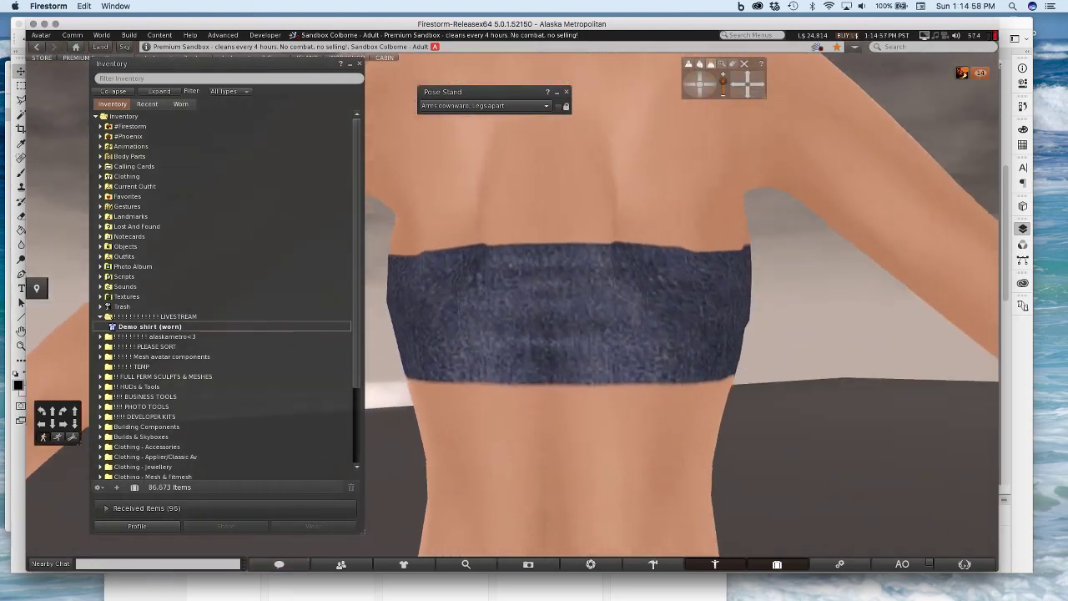
key(alt+Left)
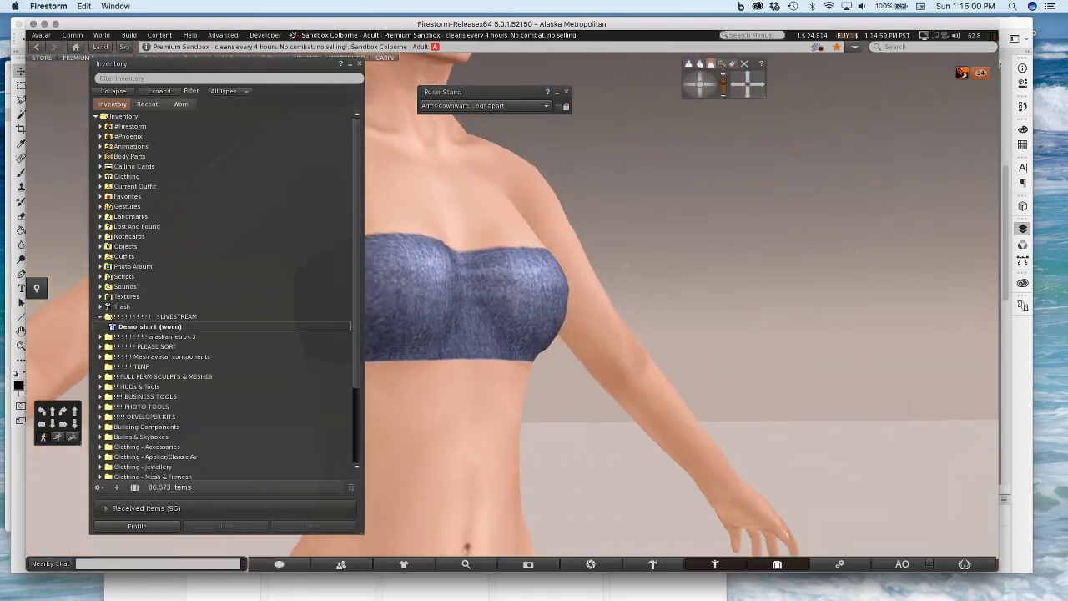
key(alt+Left)
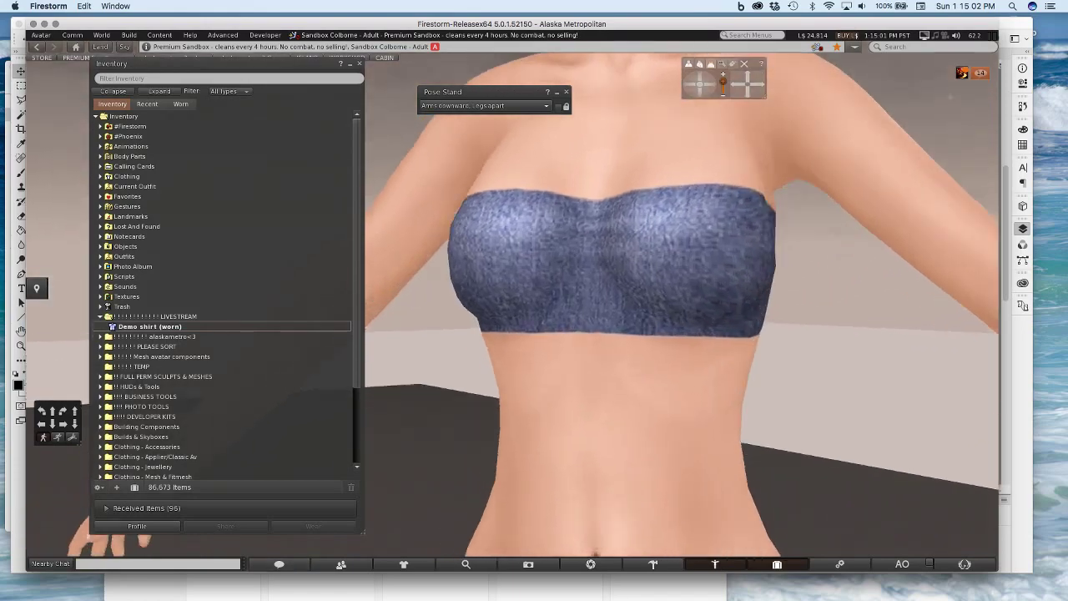
key(alt+Left)
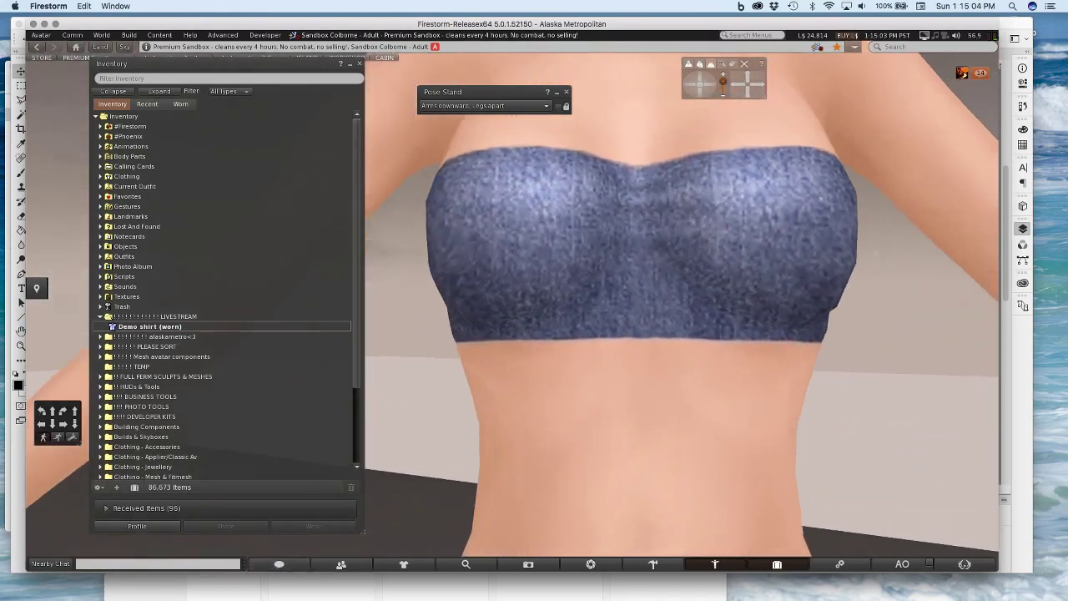
key(alt+Left)
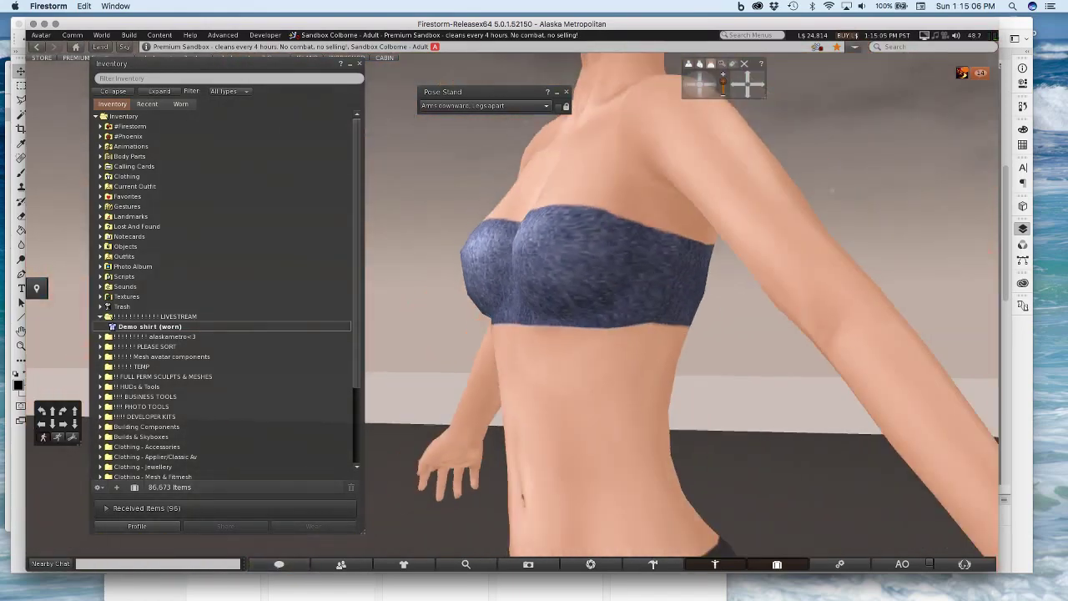
key(alt+Left)
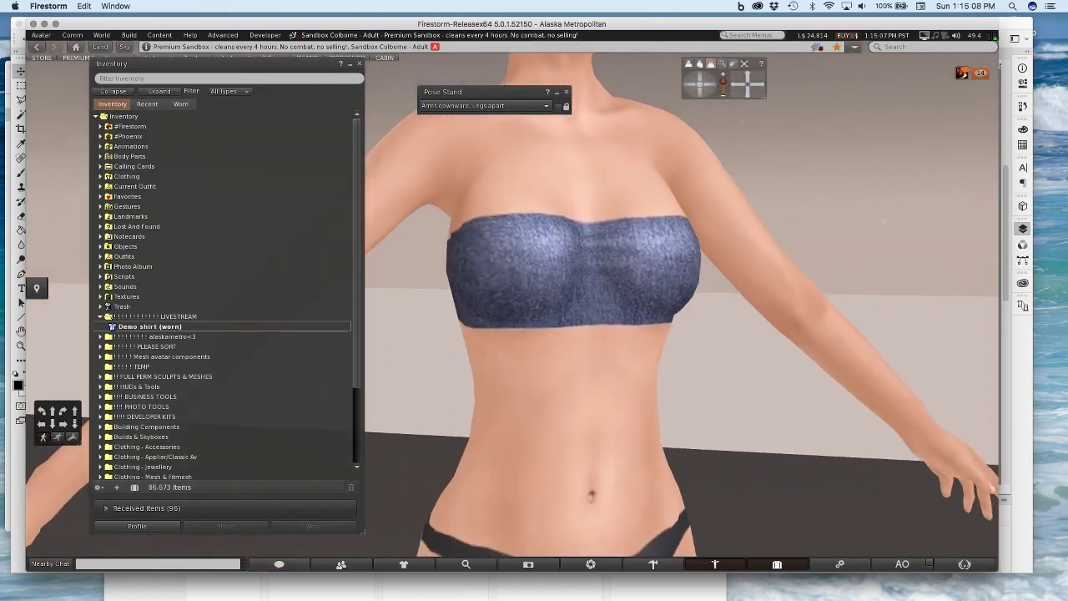
key(alt+Left)
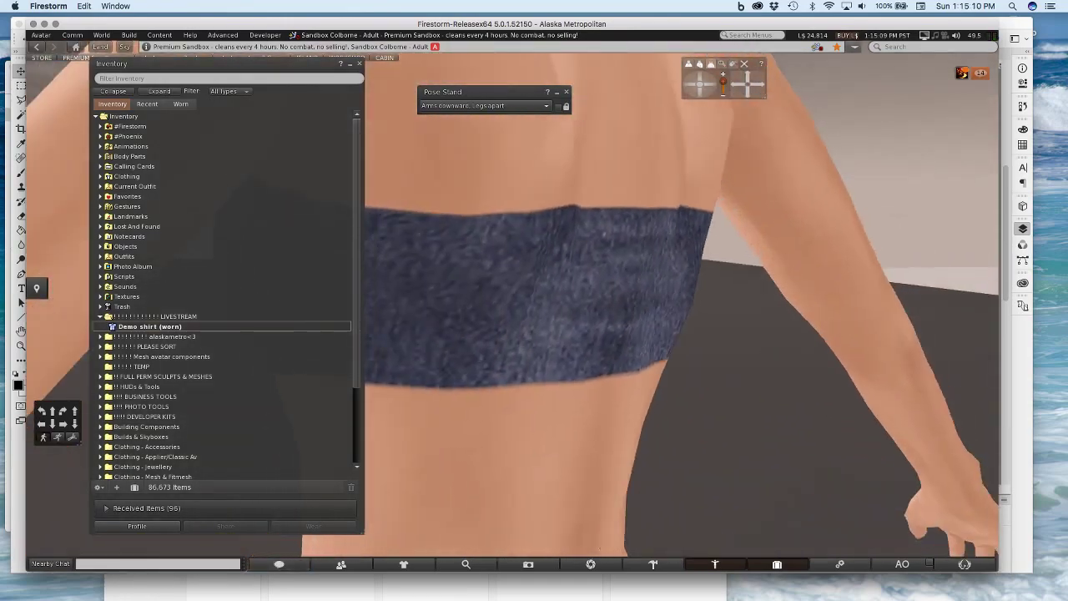
key(alt+Down)
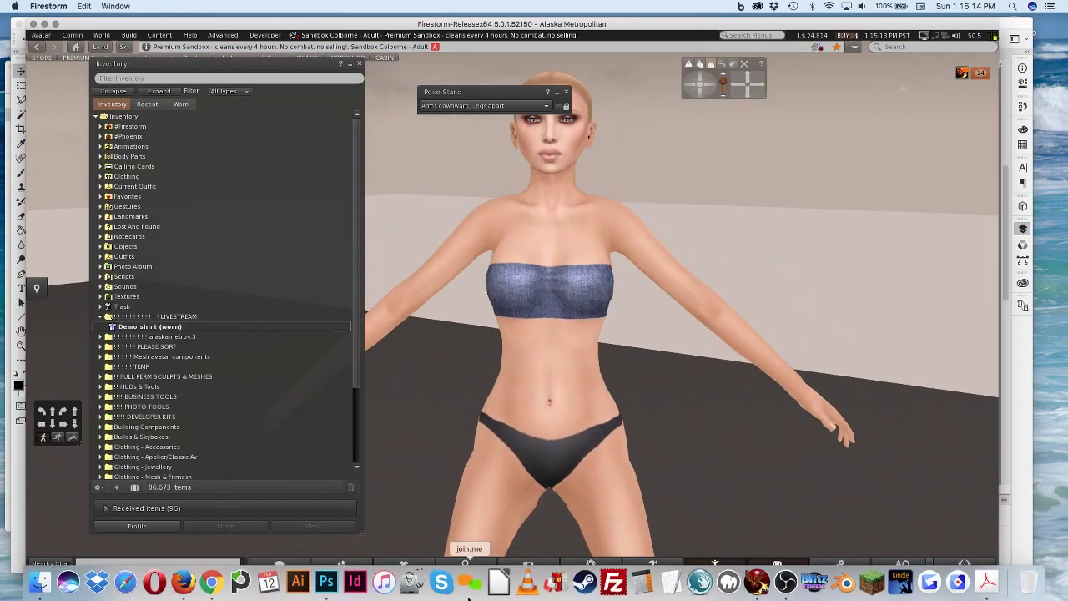
Switch to Photoshop and slightly scale down the denim texture on Layer 7 copy 3, keeping it over both garment pieces
click(330, 584)
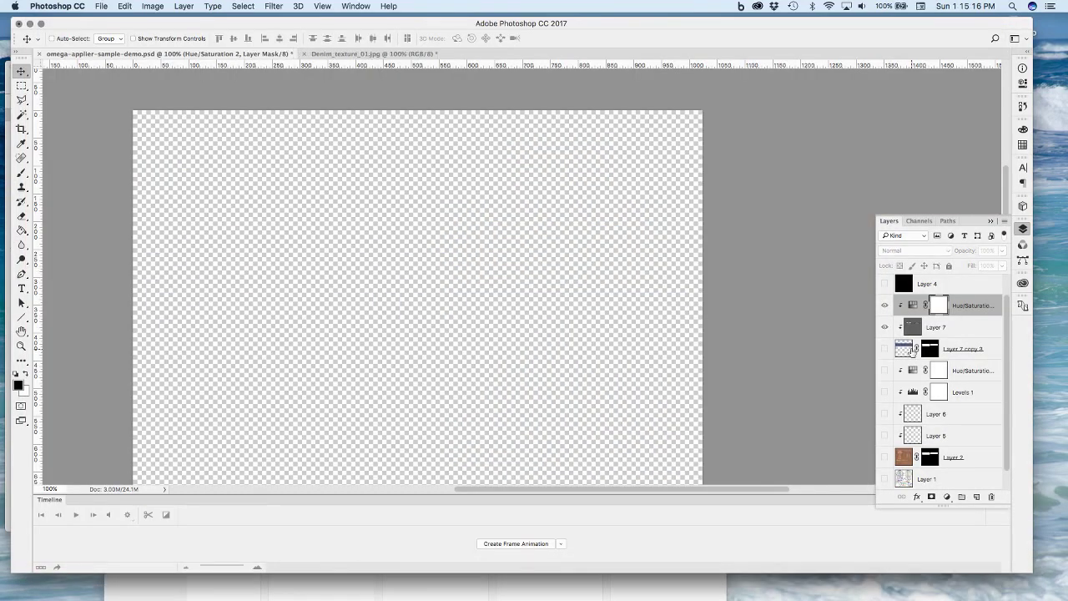
click(884, 349)
click(885, 349)
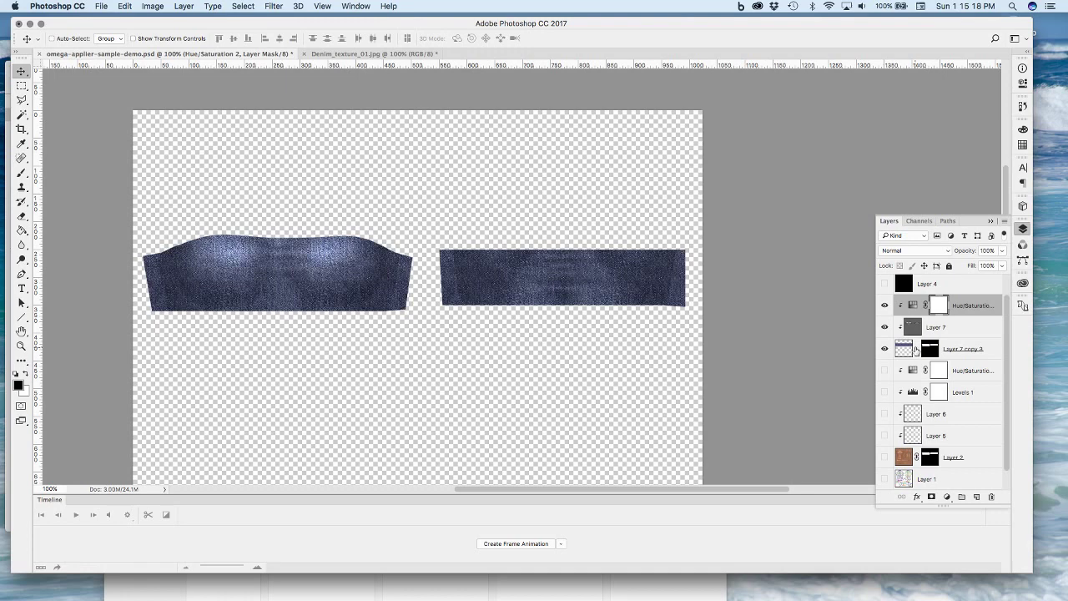
click(908, 352)
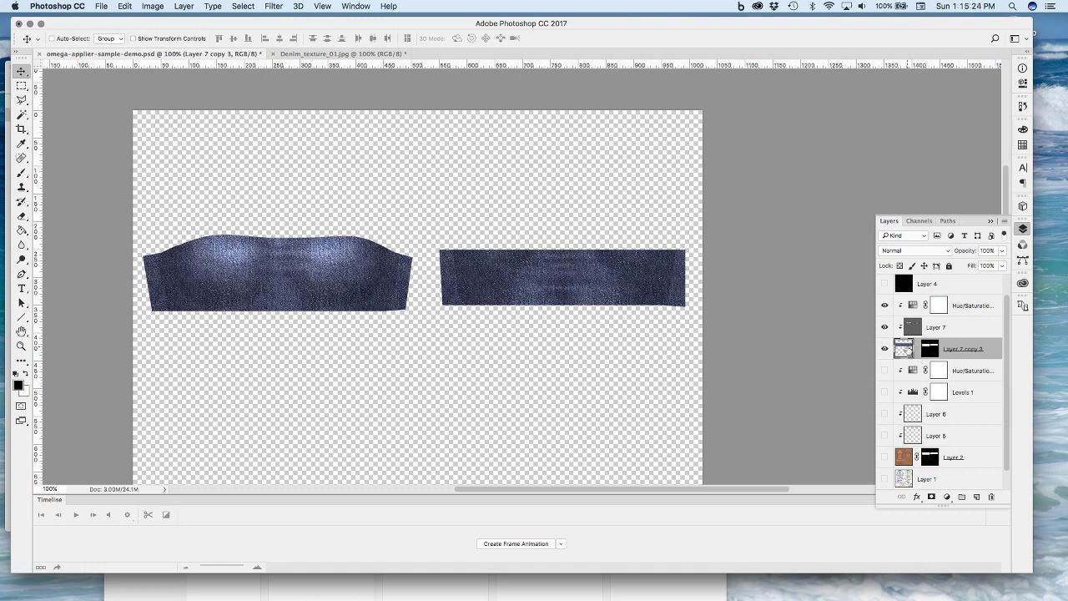
key(super+t)
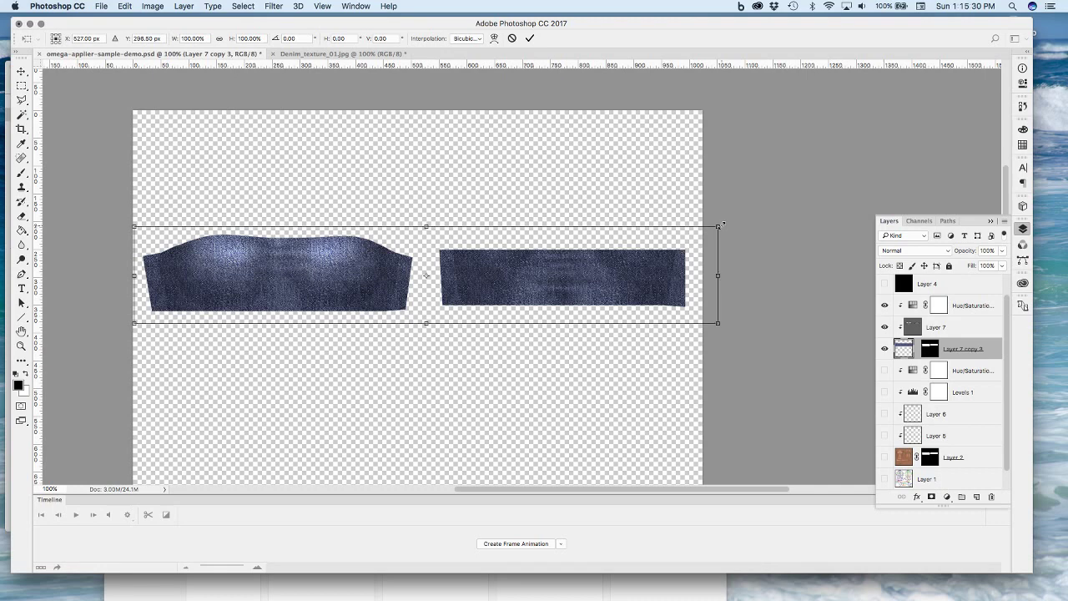
mouse_move(722, 225)
mouse_down()
mouse_move(699, 232)
mouse_move(711, 228)
mouse_up()
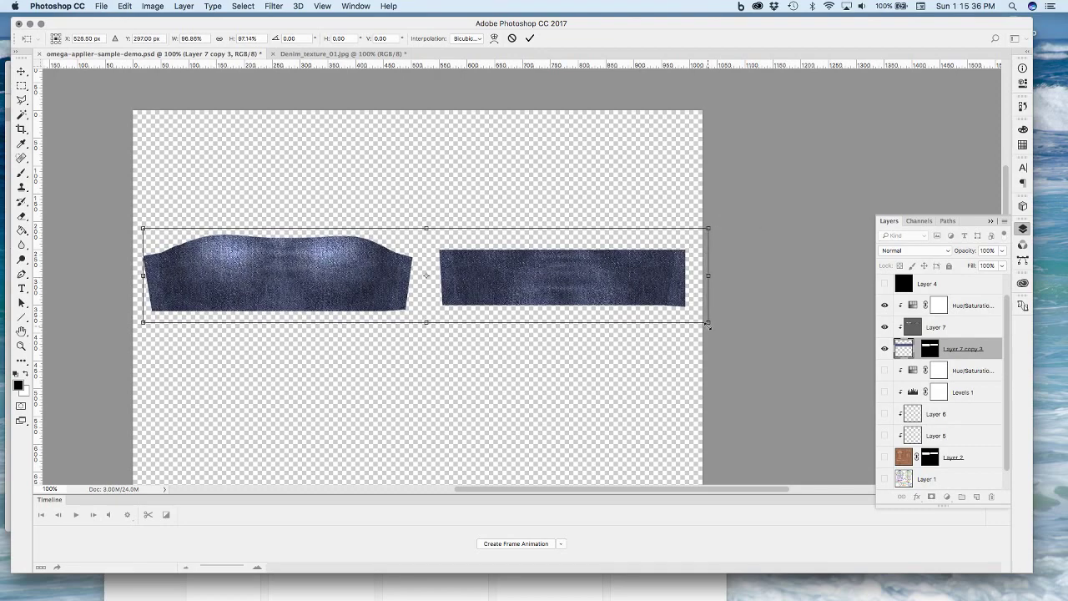
drag(707, 324, 688, 321)
key(Return)
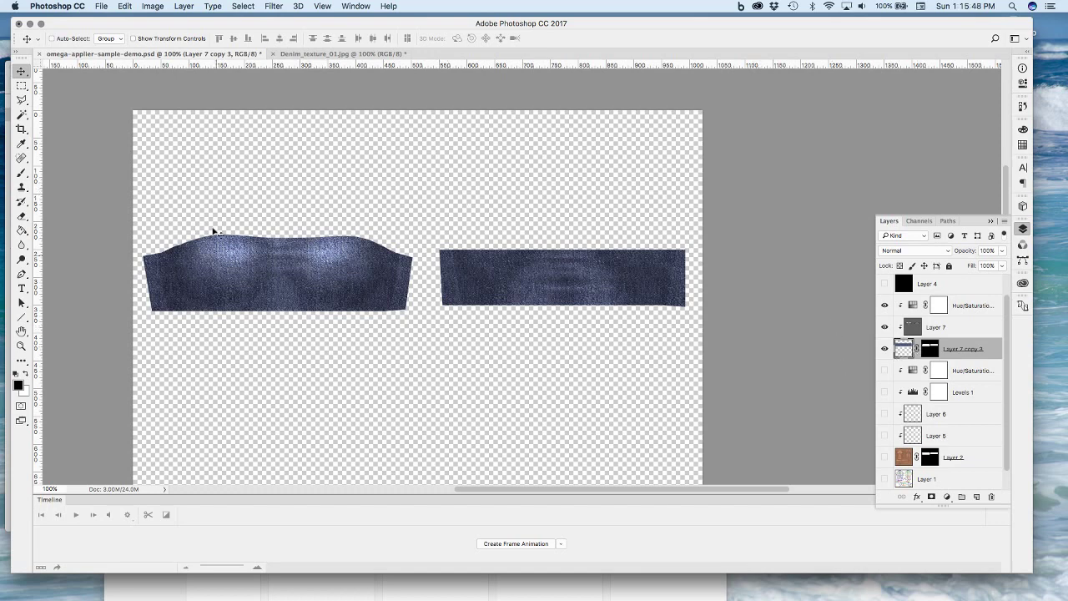
click(327, 310)
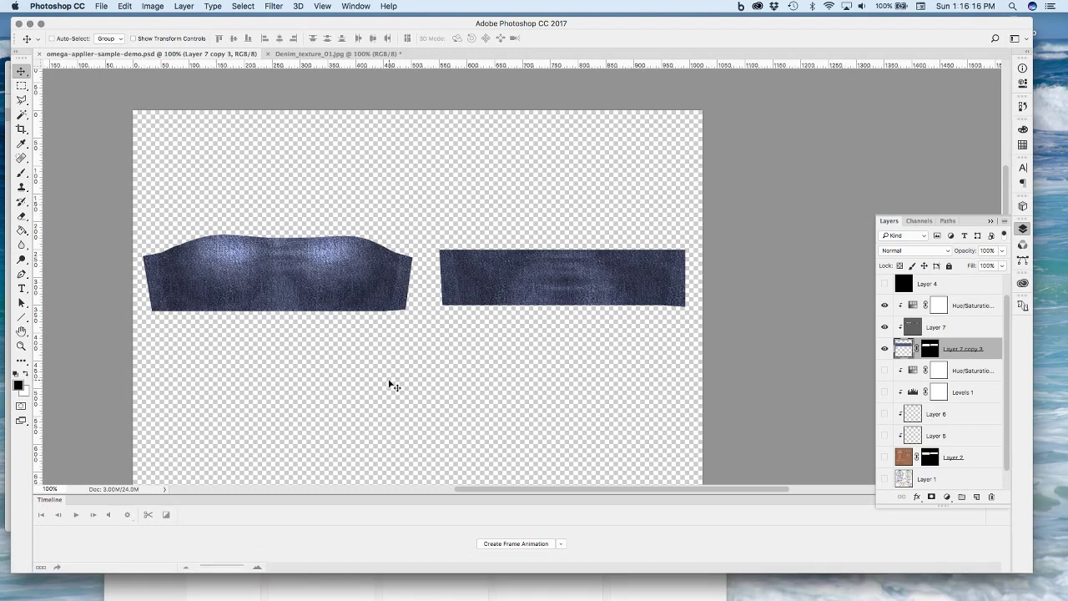
Switch to Firestorm and locate the omega-applier-sample-demo texture in the inventory's Textures folder
mouse_move(443, 588)
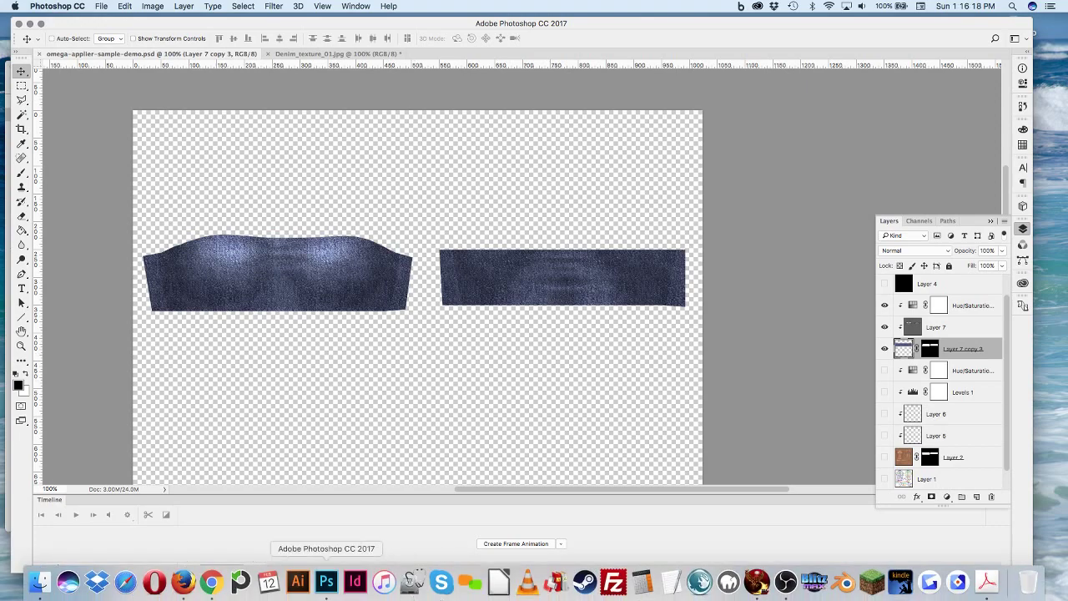
click(40, 583)
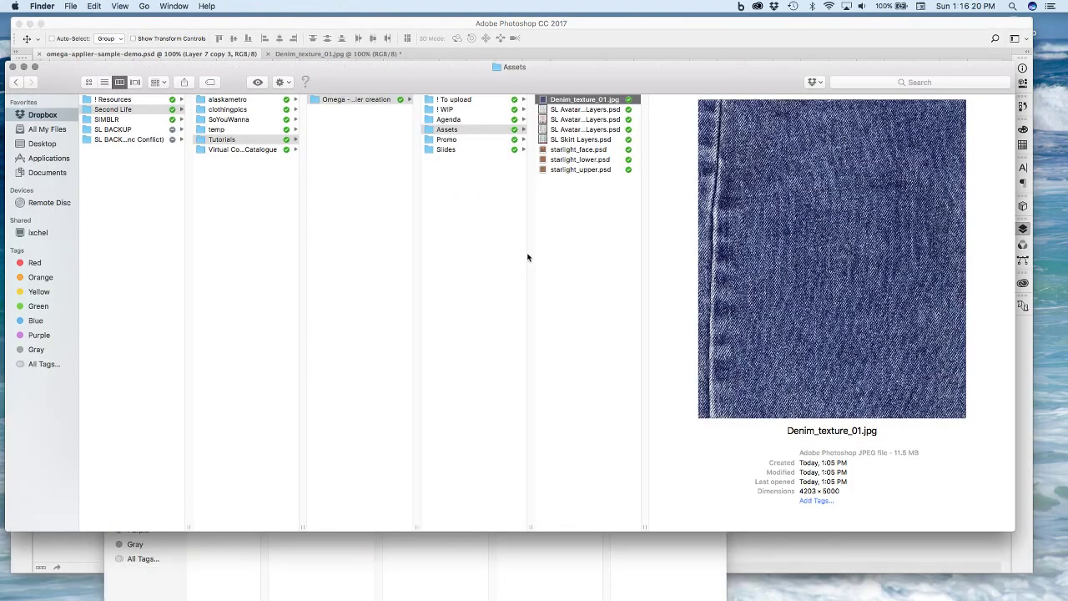
key(super+Tab)
key(super+Tab)
key(super+Tab)
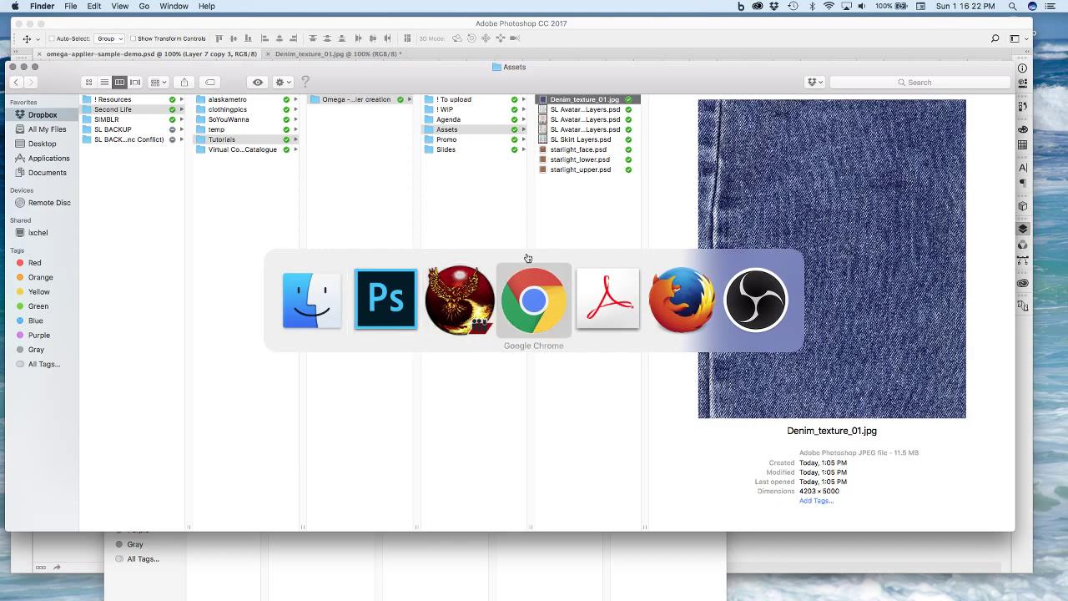
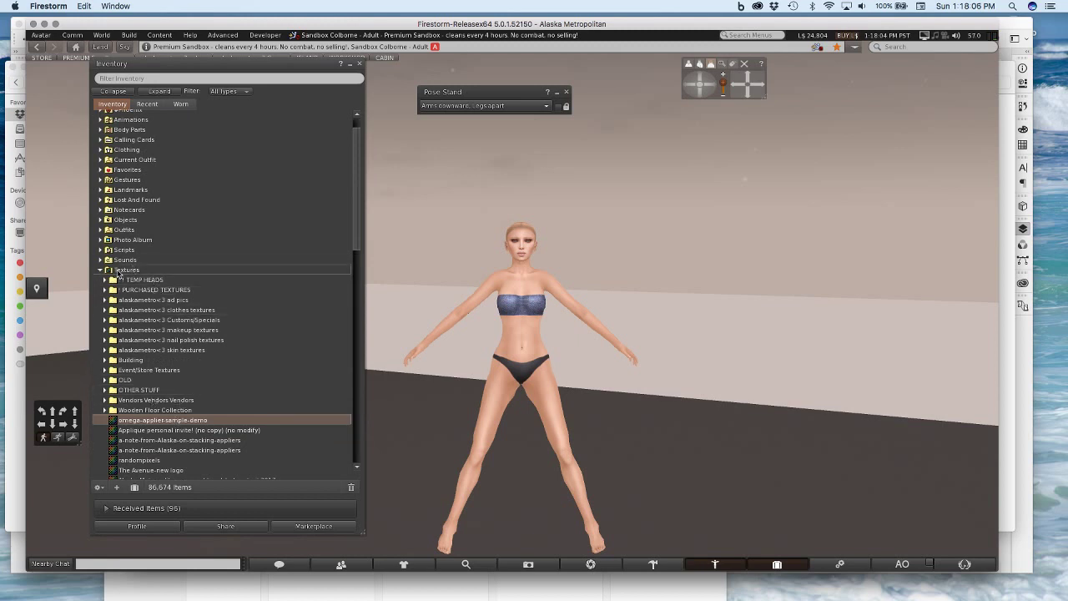
click(122, 270)
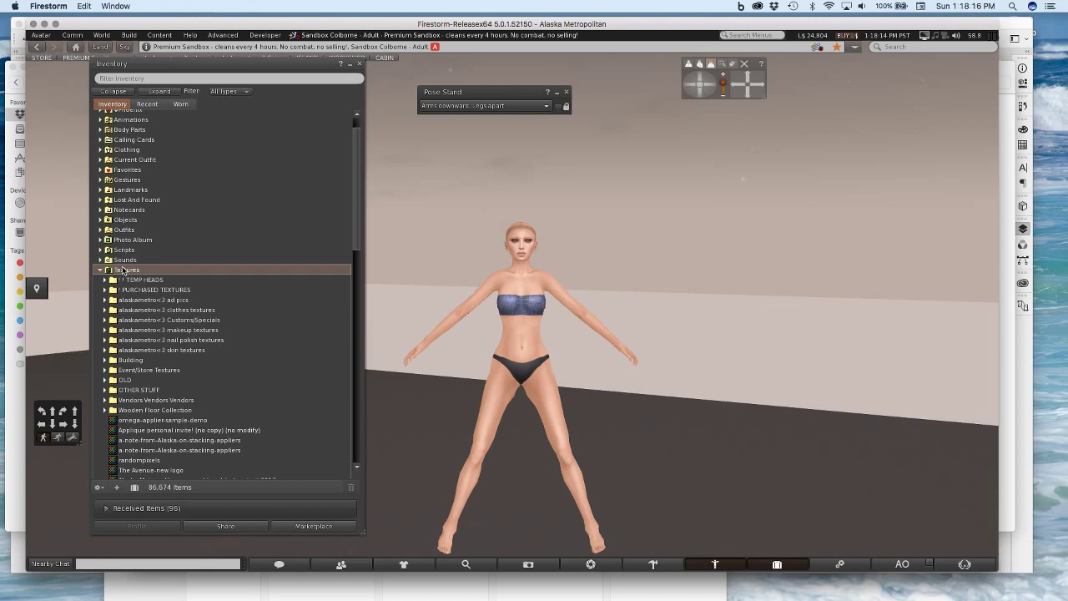
click(257, 421)
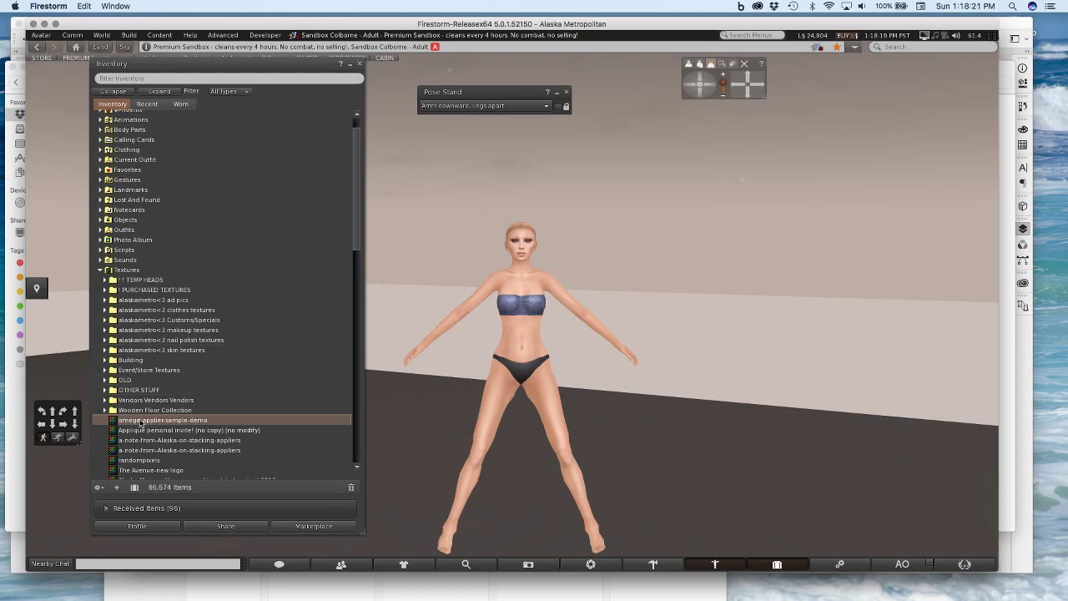
click(127, 270)
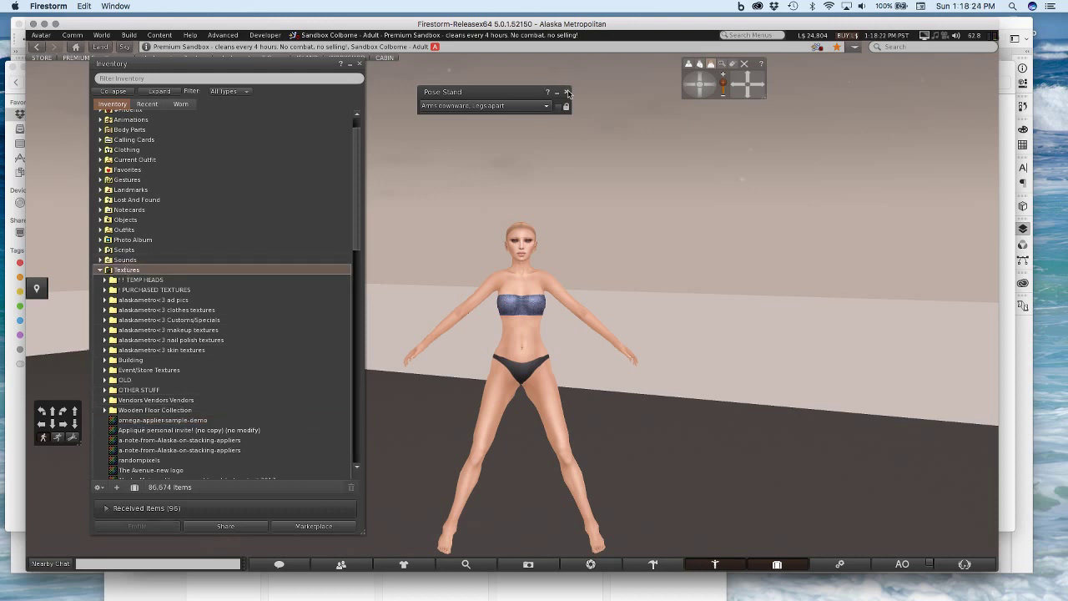
Close the Pose Stand and return the avatar to its animation overrider stance, shifting the inventory window slightly aside
click(568, 92)
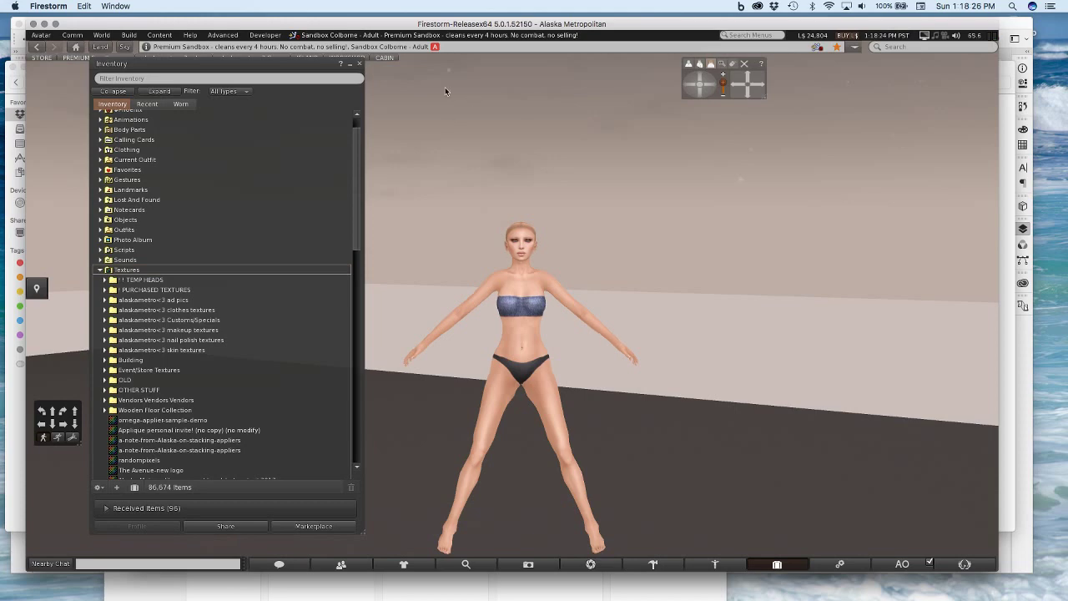
mouse_move(194, 63)
mouse_down()
mouse_move(793, 57)
mouse_move(233, 56)
mouse_move(193, 67)
mouse_up()
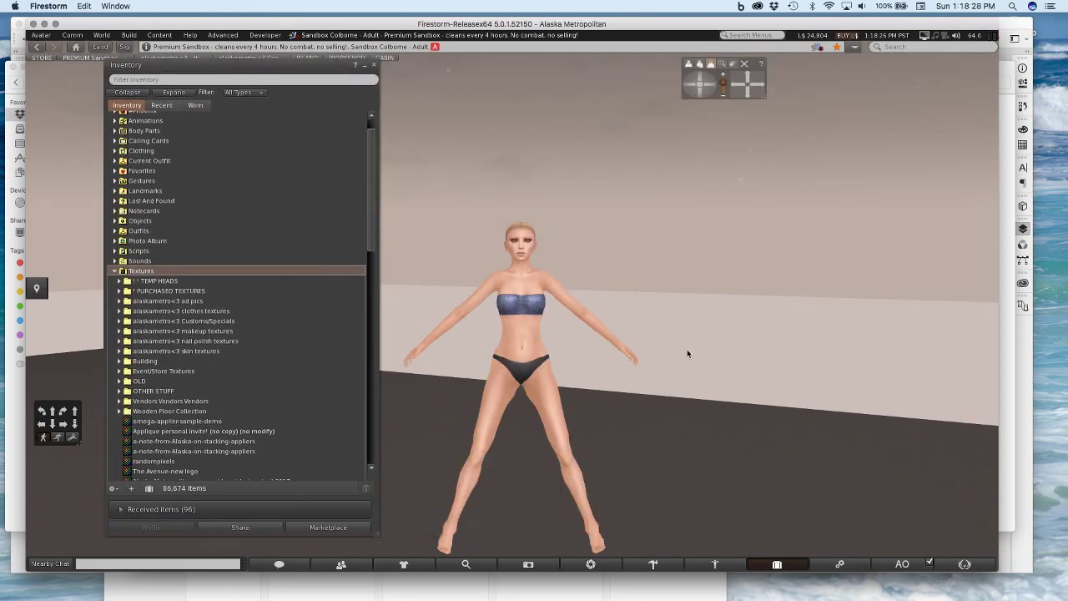
click(930, 562)
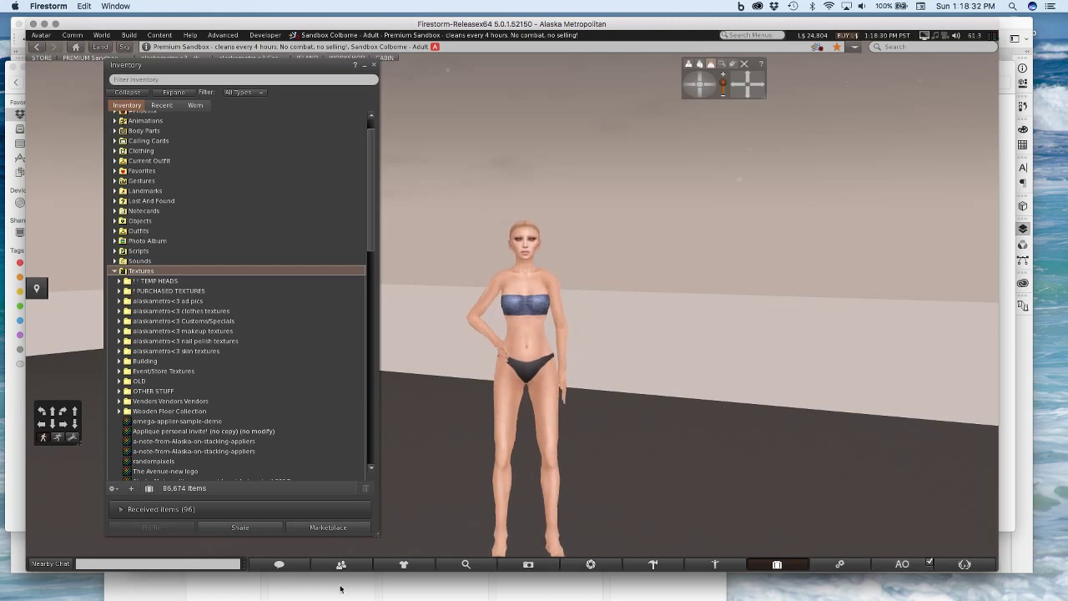
Switch to Chrome and go to the Second Life Marketplace at marketplace.secondlife.com
mouse_move(305, 595)
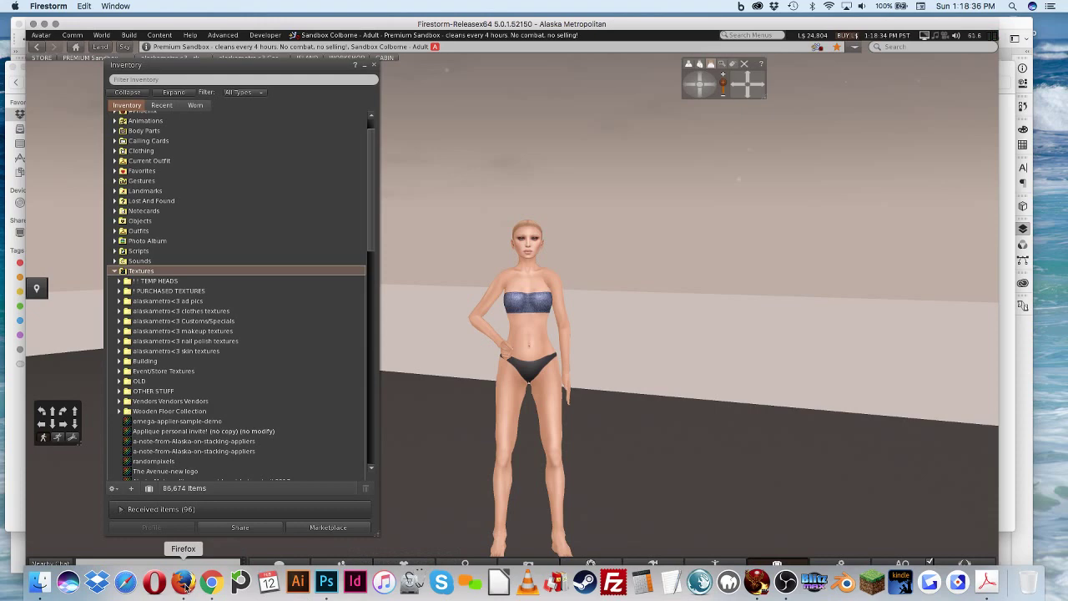
click(212, 582)
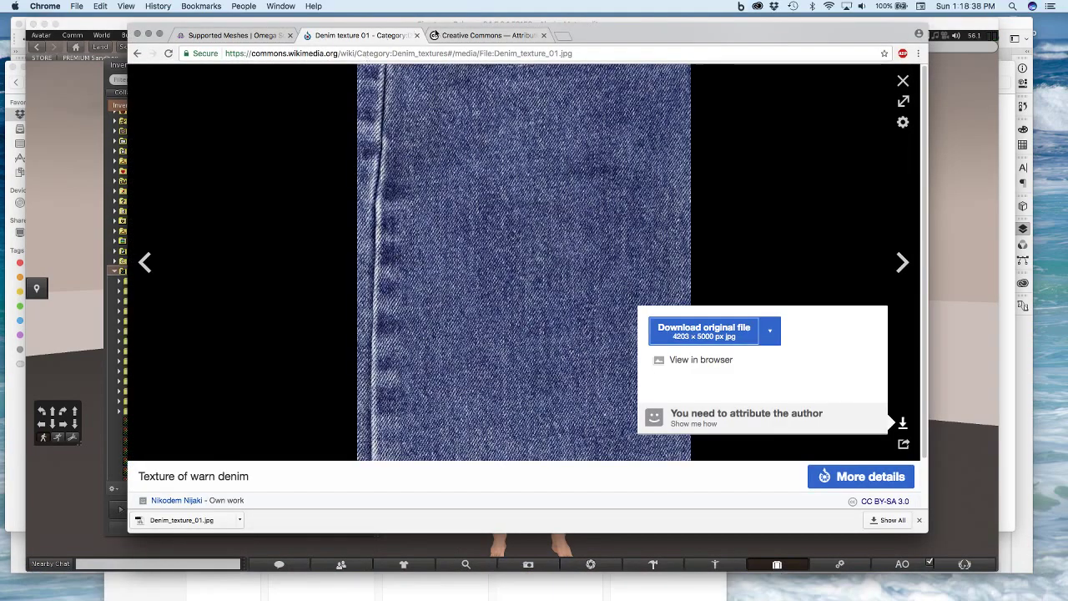
click(379, 52)
text(ma)
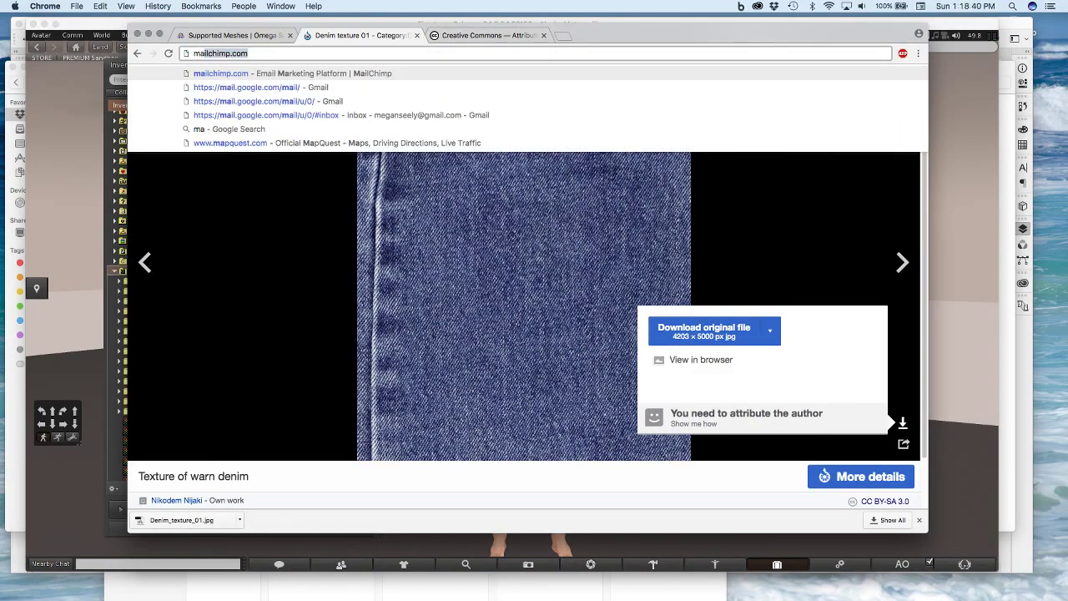
text(rketplace.secondlife.com)
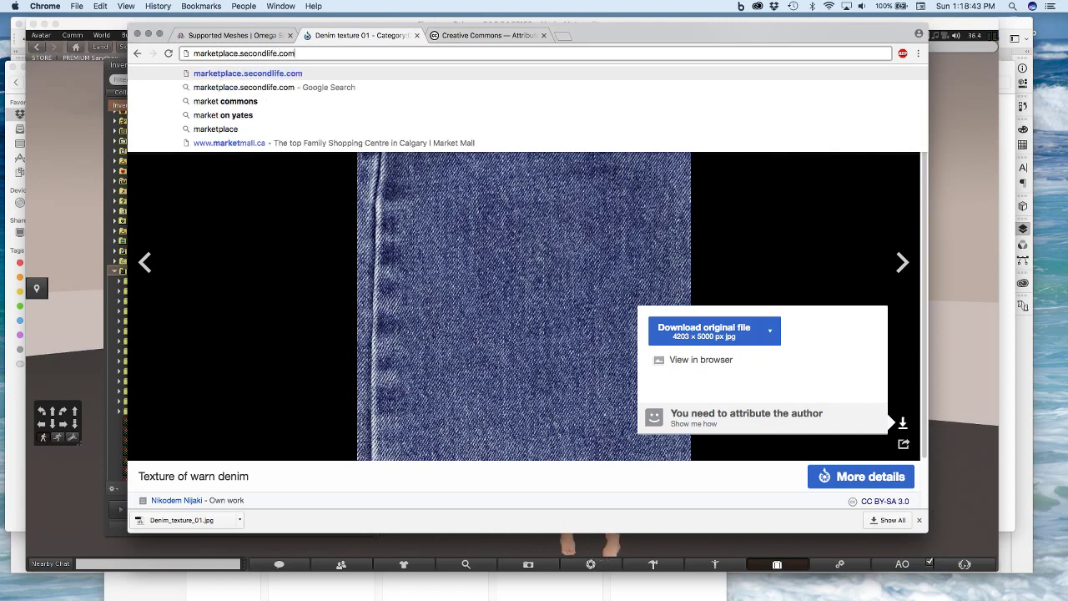
key(Return)
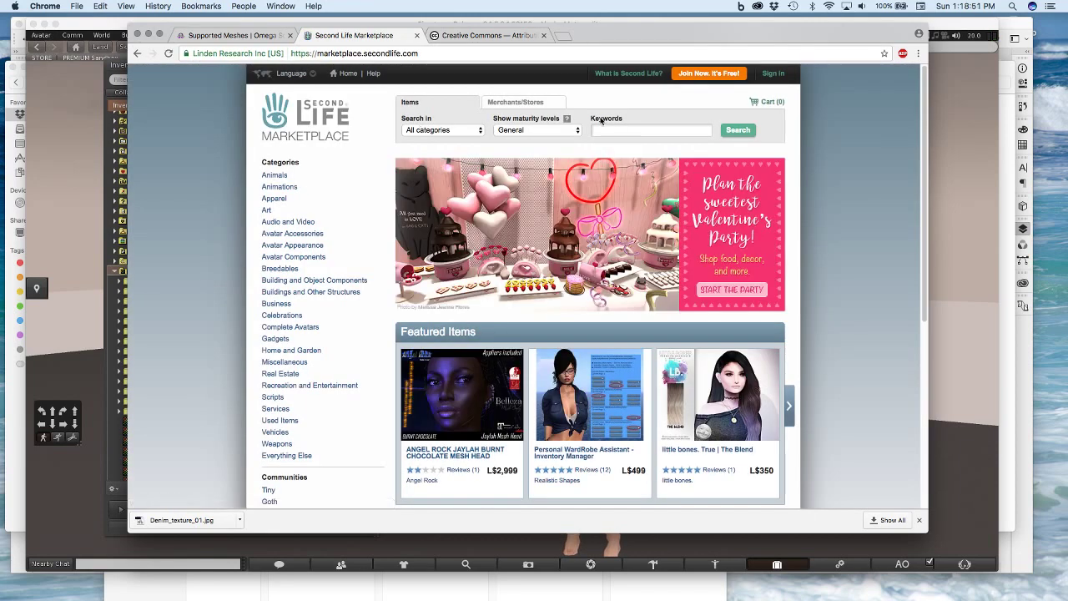
Search the Marketplace for "omega dev kit" and view the Omega System Dev Kit product page
click(607, 126)
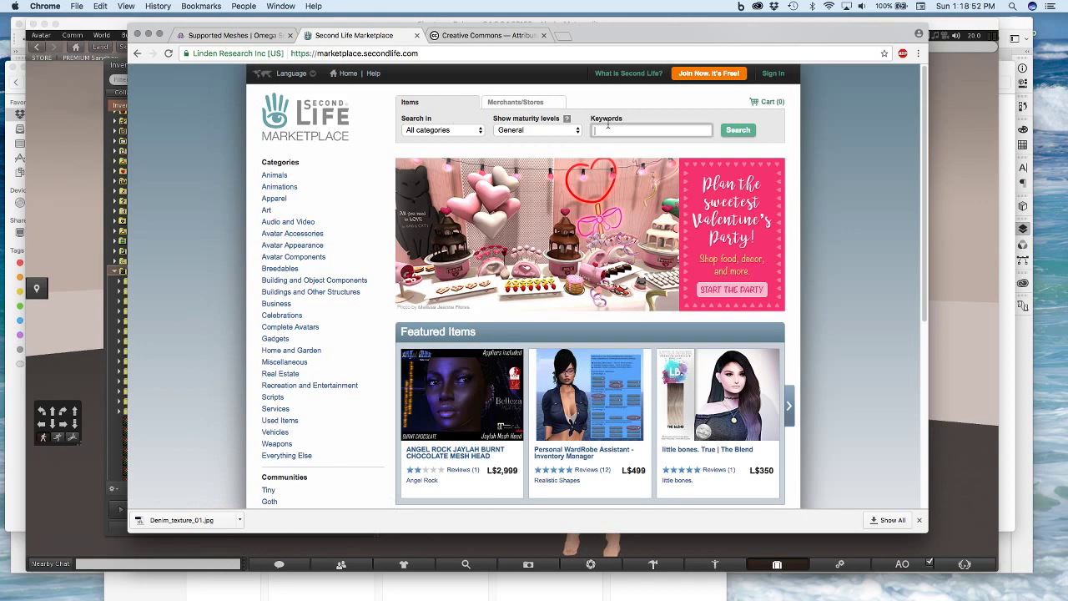
text(omega dev kit)
key(Return)
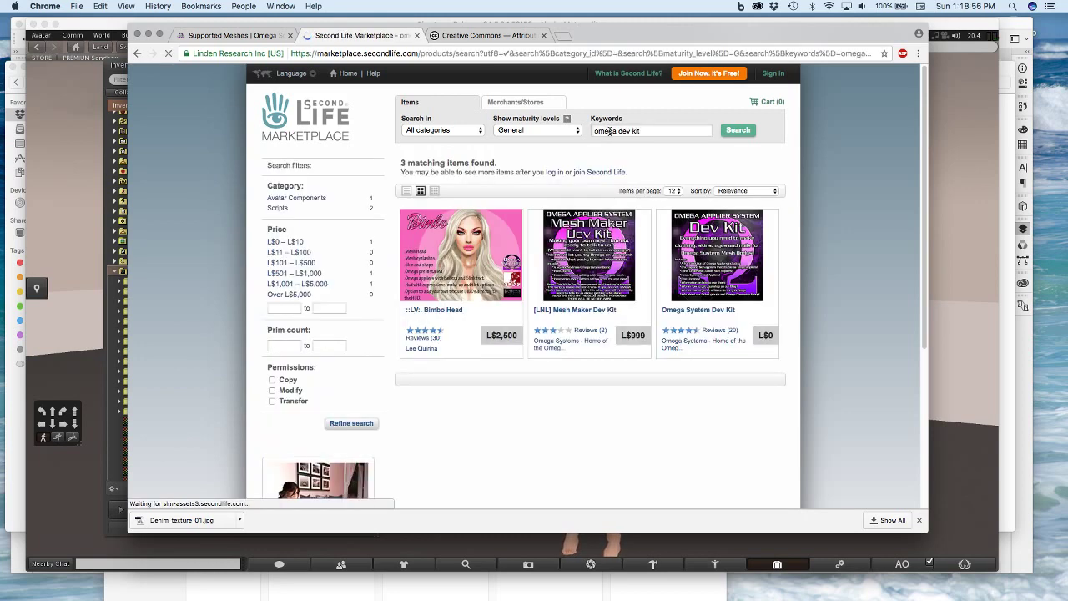
click(703, 318)
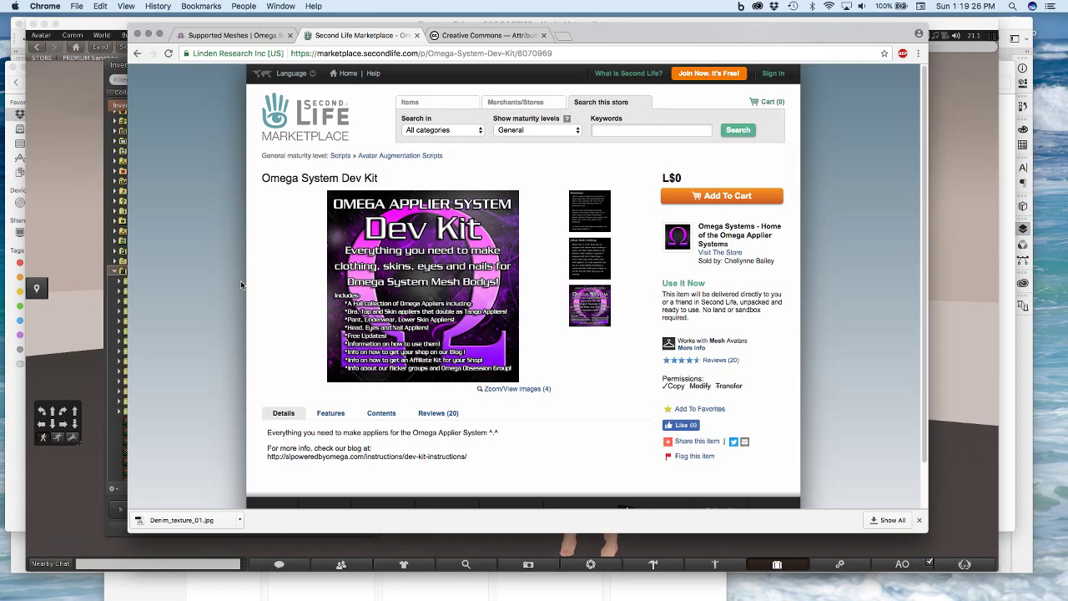
Sign in to the Marketplace account from the Omega System Dev Kit page
click(768, 101)
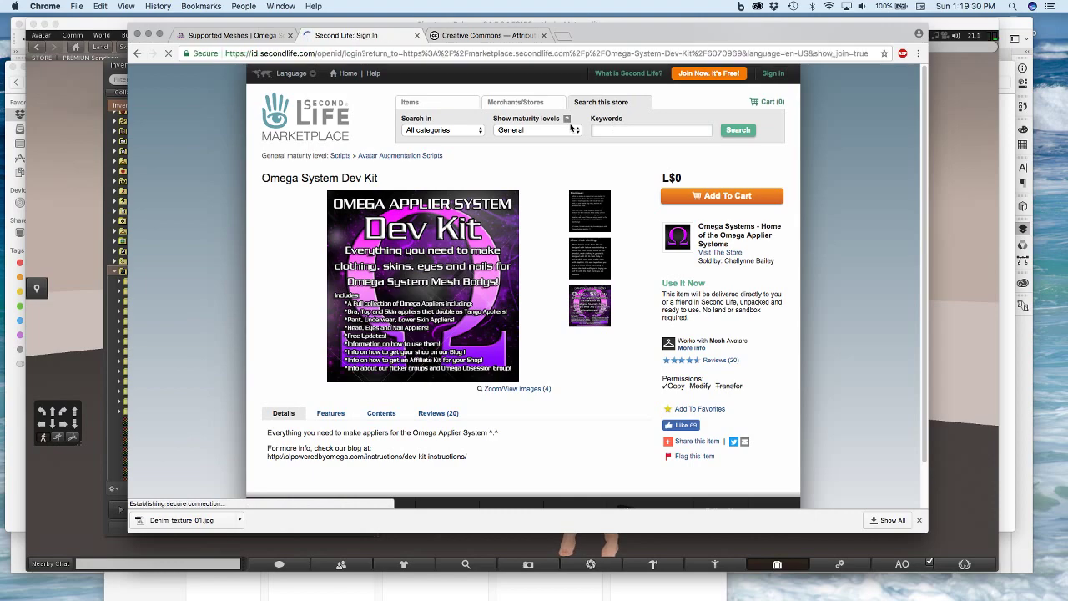
key(super+h)
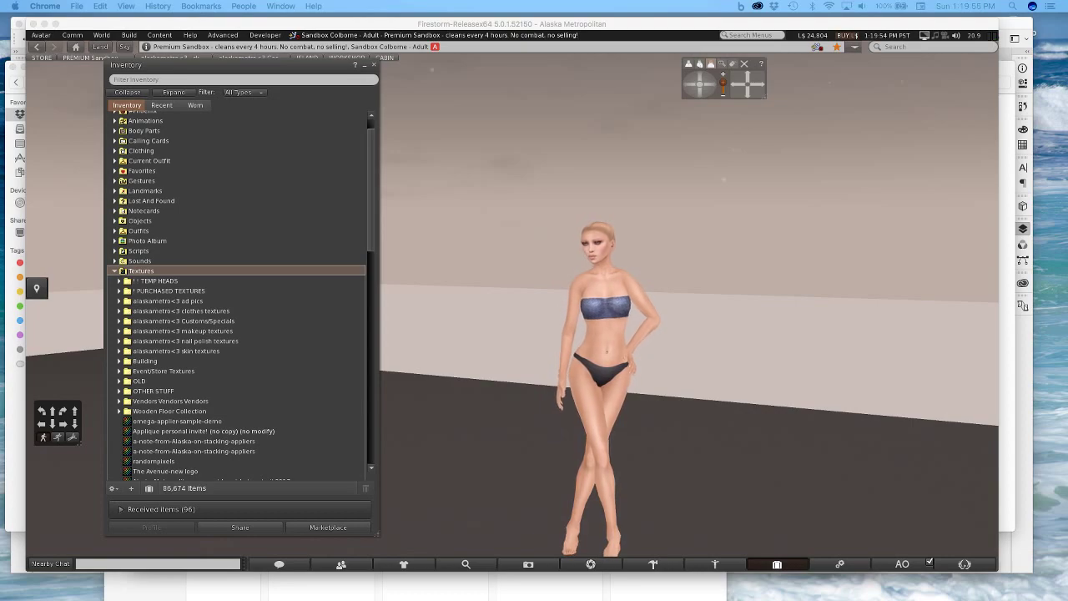
click(582, 85)
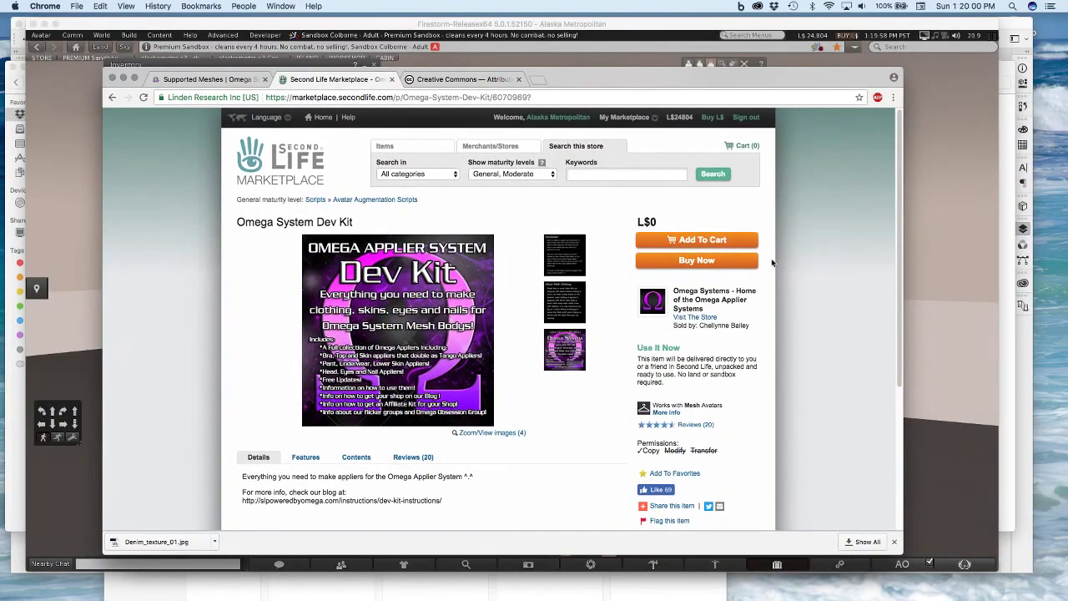
Buy the free Omega System Dev Kit, placing the order and paying with the L$ balance
click(676, 267)
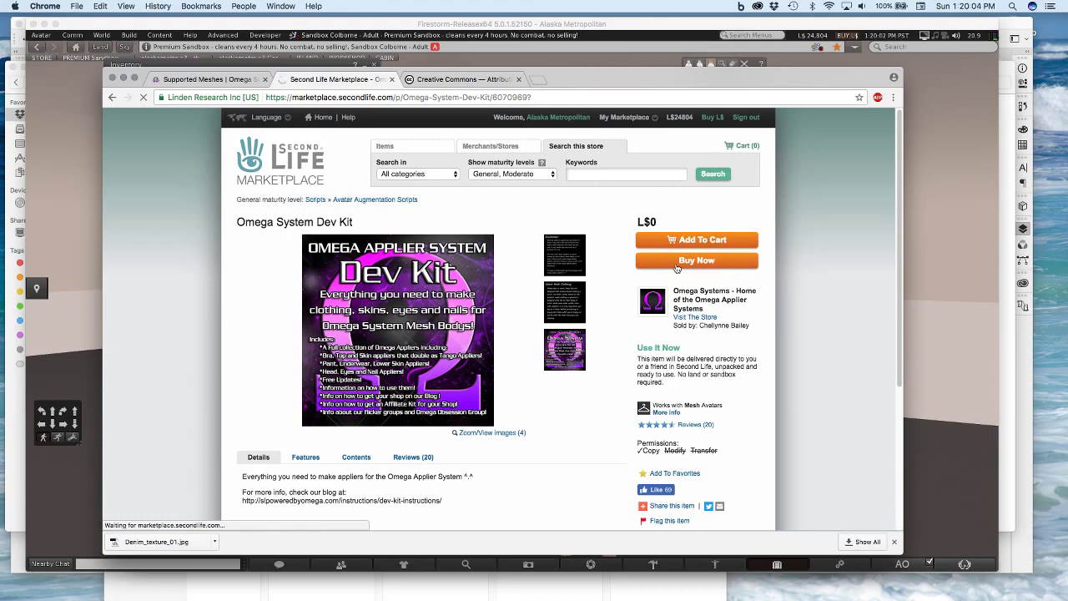
scroll(722, 419, down, 10)
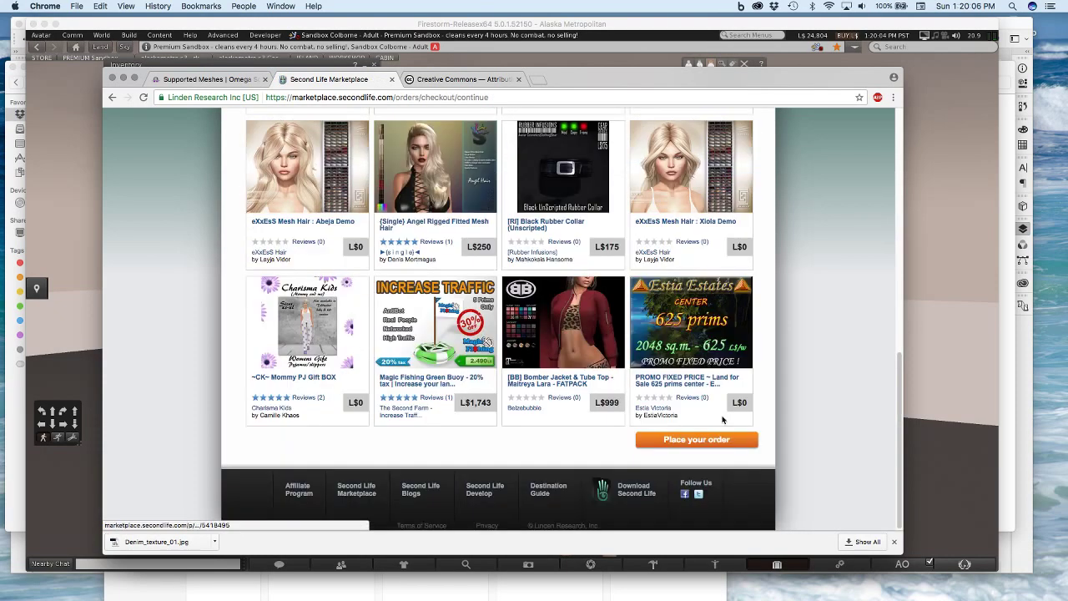
click(704, 444)
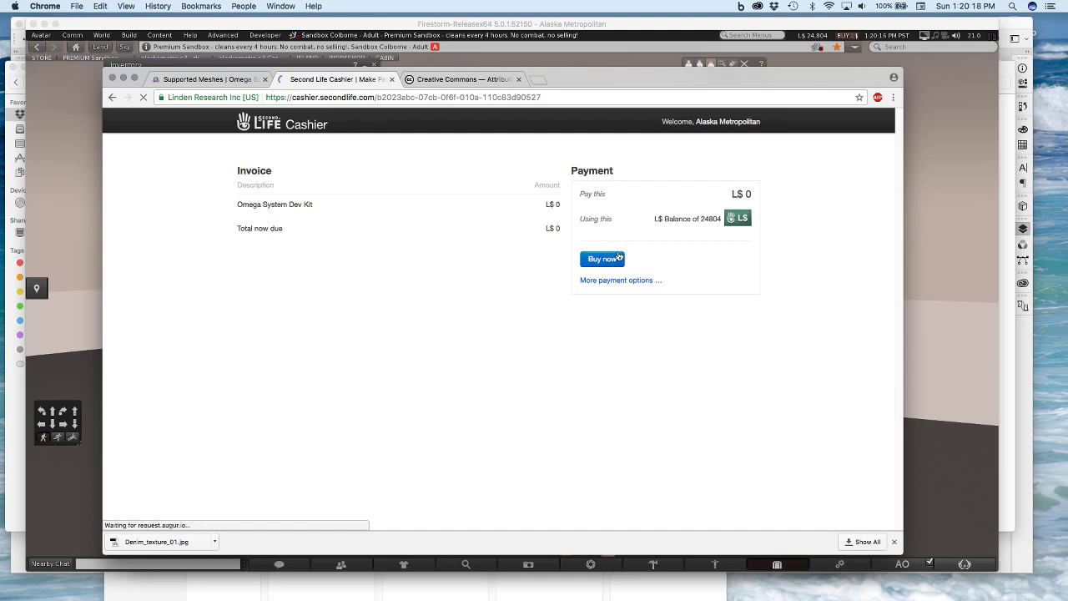
click(604, 258)
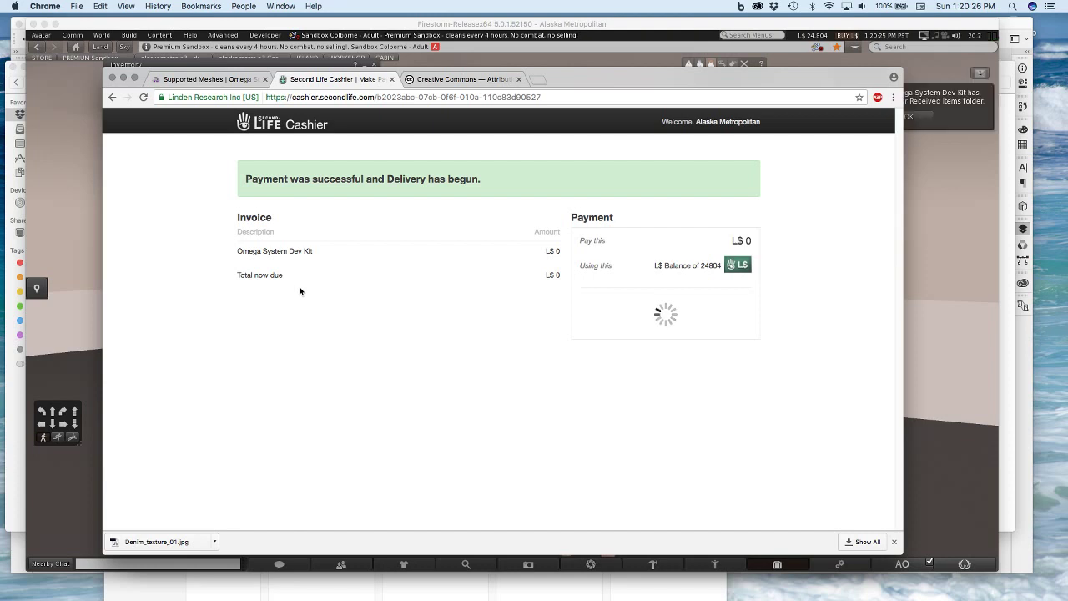
Switch to Firestorm, dismiss the delivery notice and rez the [LNL] Omega Applier Dev Kit ver. 3.0.12 box from the Received Items
click(954, 167)
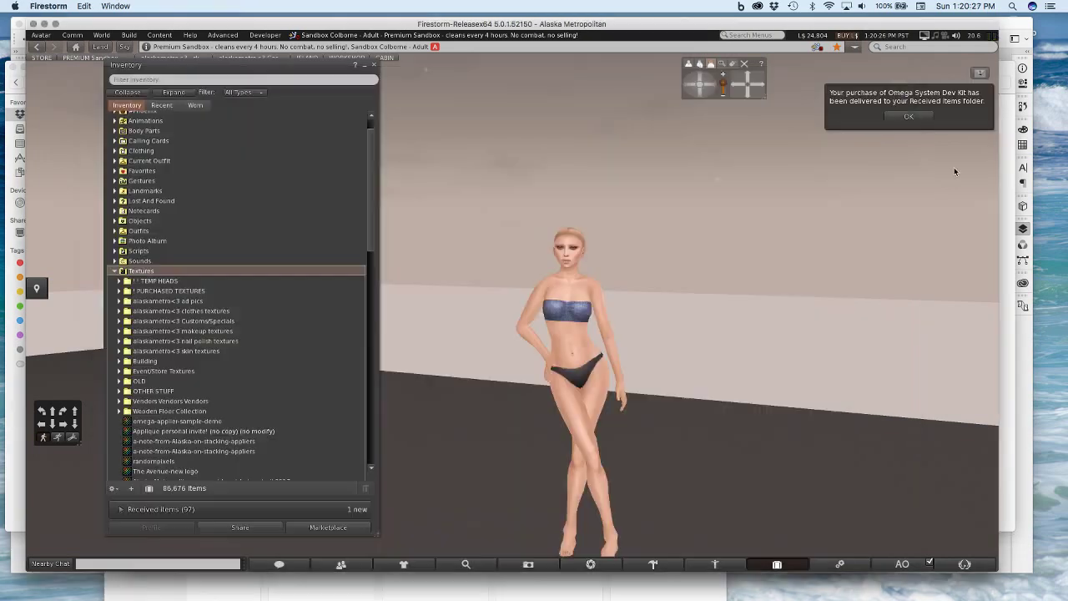
click(912, 118)
scroll(209, 425, down, 2)
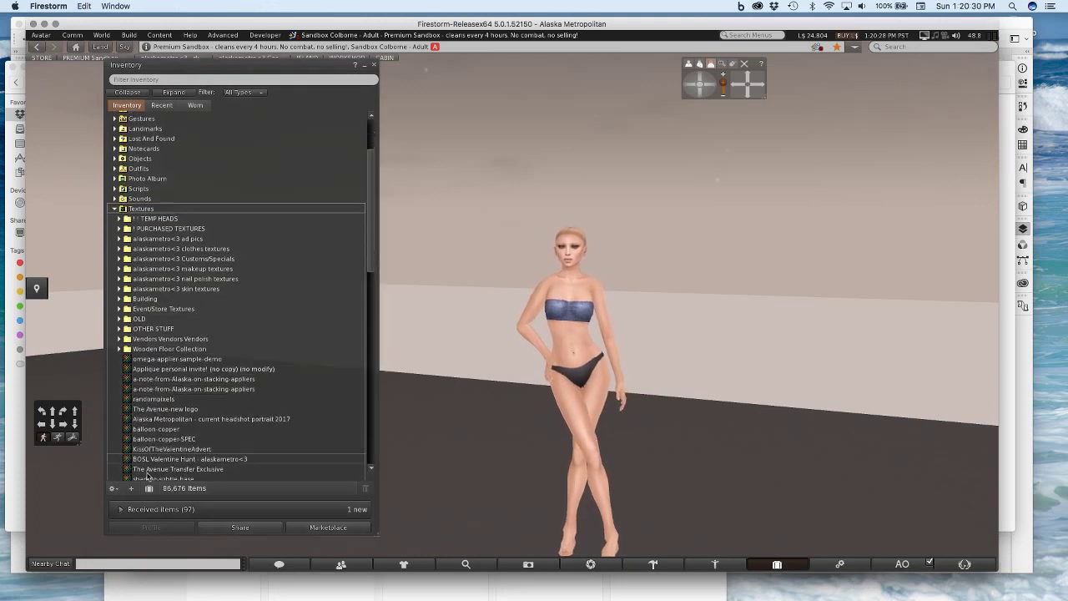
click(120, 509)
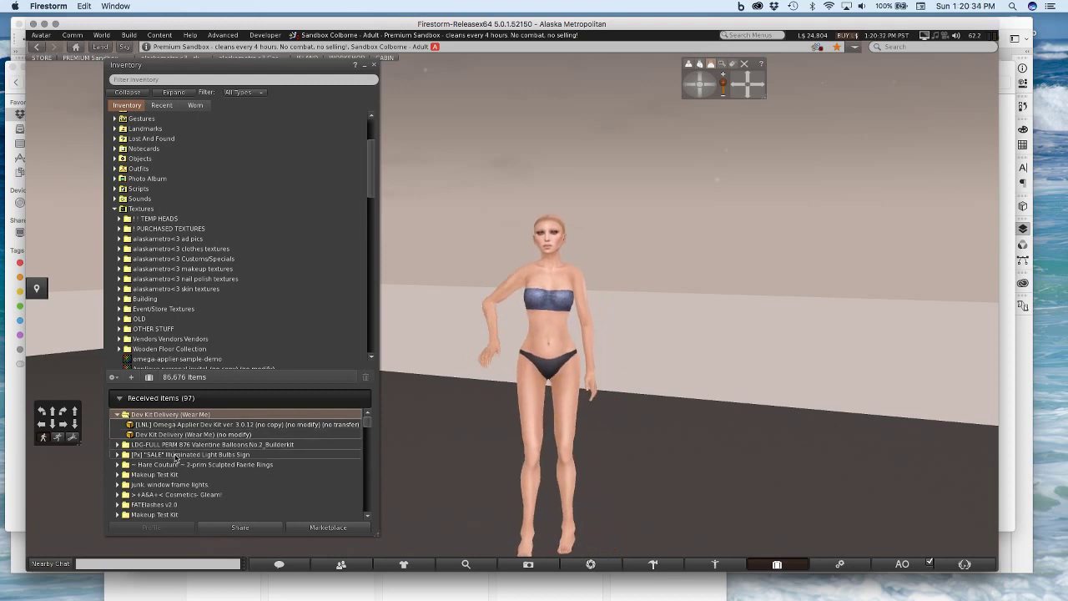
drag(190, 424, 559, 385)
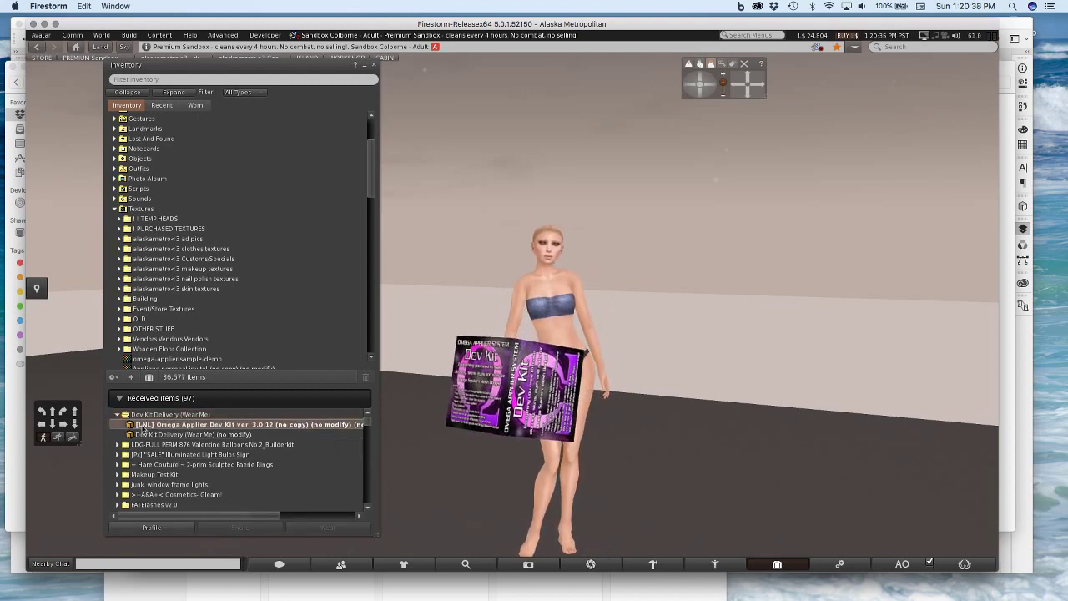
Copy the placed Dev Kit box's contents to the inventory, closing its notecards, and take the box back
click(659, 468)
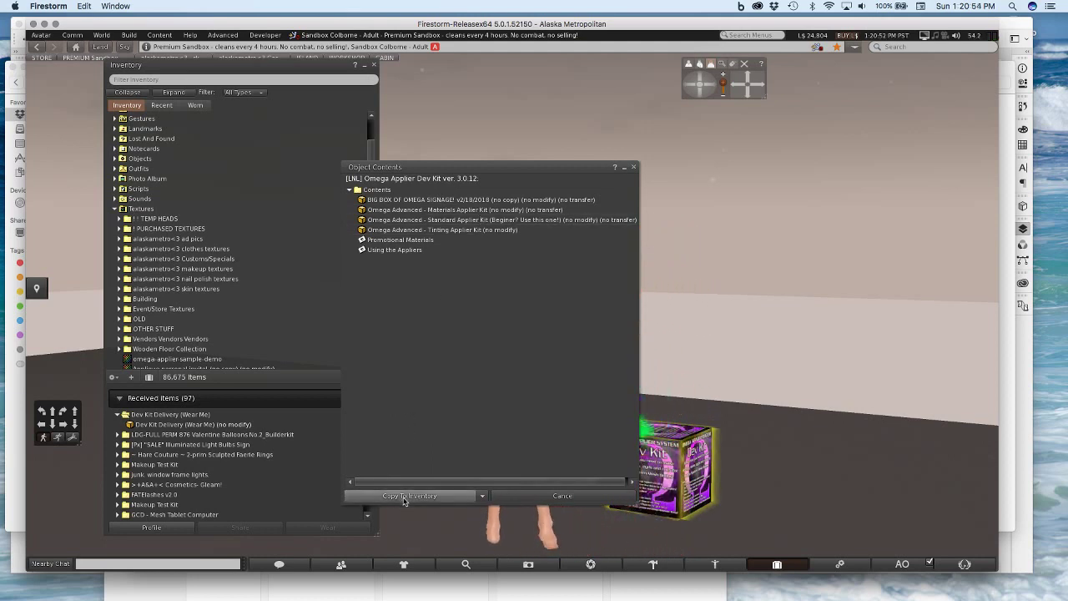
click(404, 496)
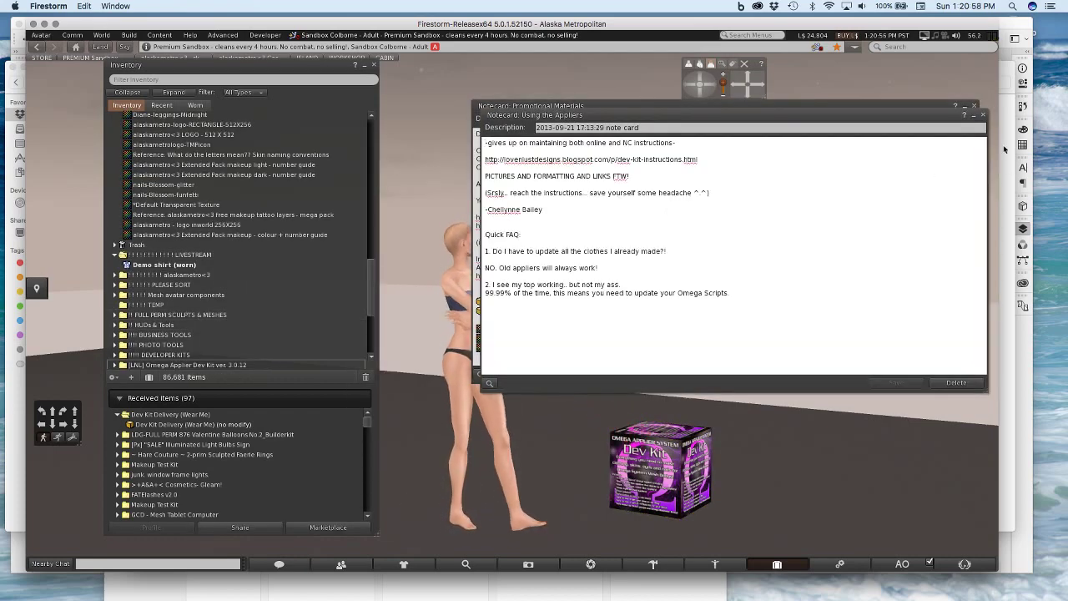
click(985, 115)
click(974, 106)
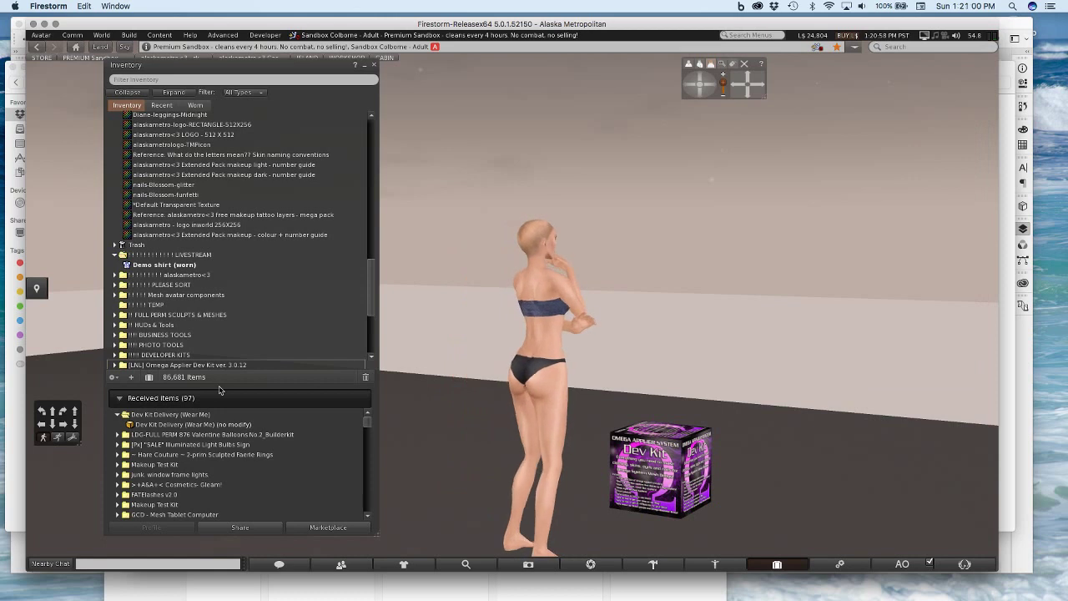
click(200, 399)
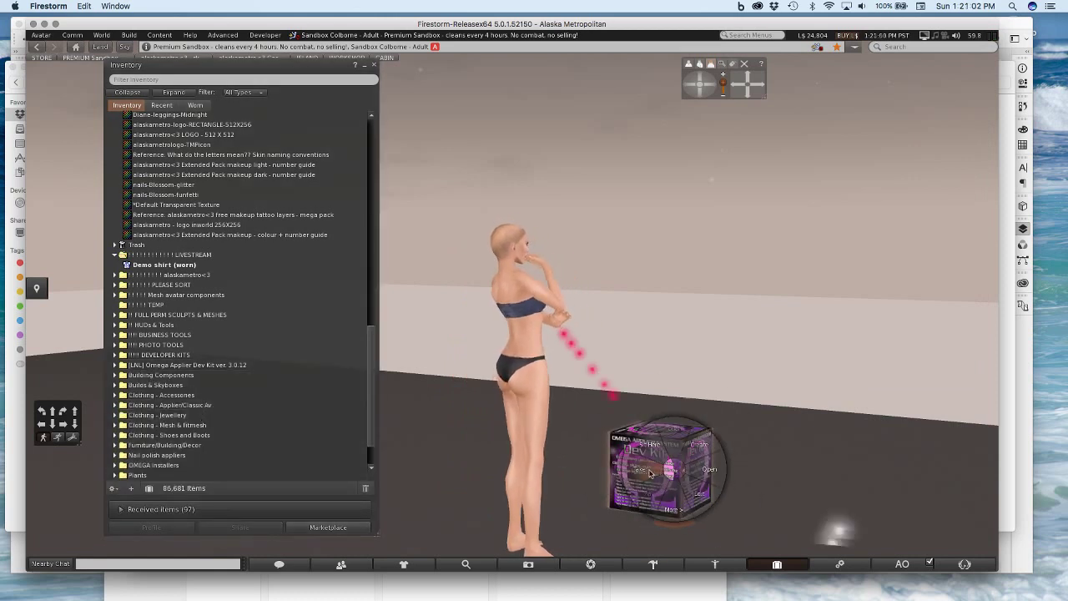
Rez the Omega Advanced - Standard Applier Kit from the [LNL] Omega Applier Dev Kit folder on the ground beside the avatar
double_click(191, 366)
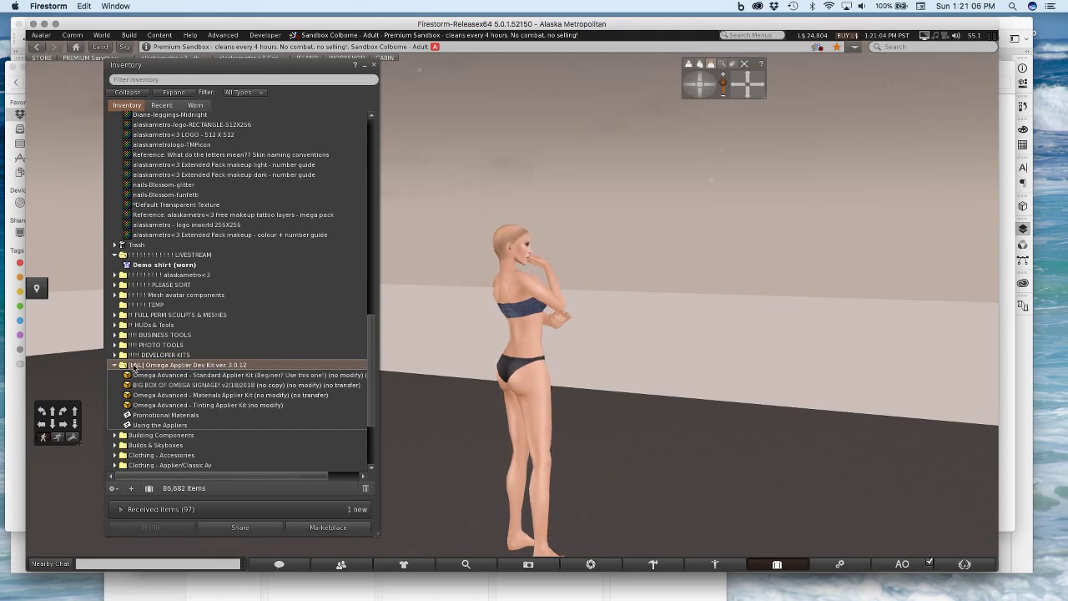
click(219, 375)
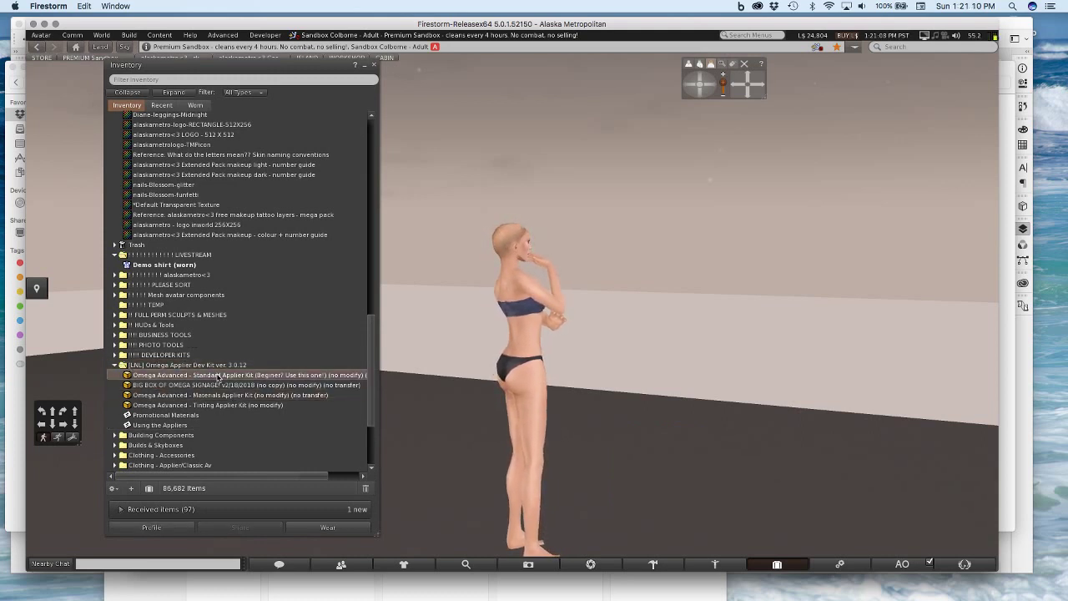
drag(210, 378, 178, 372)
drag(724, 473, 719, 475)
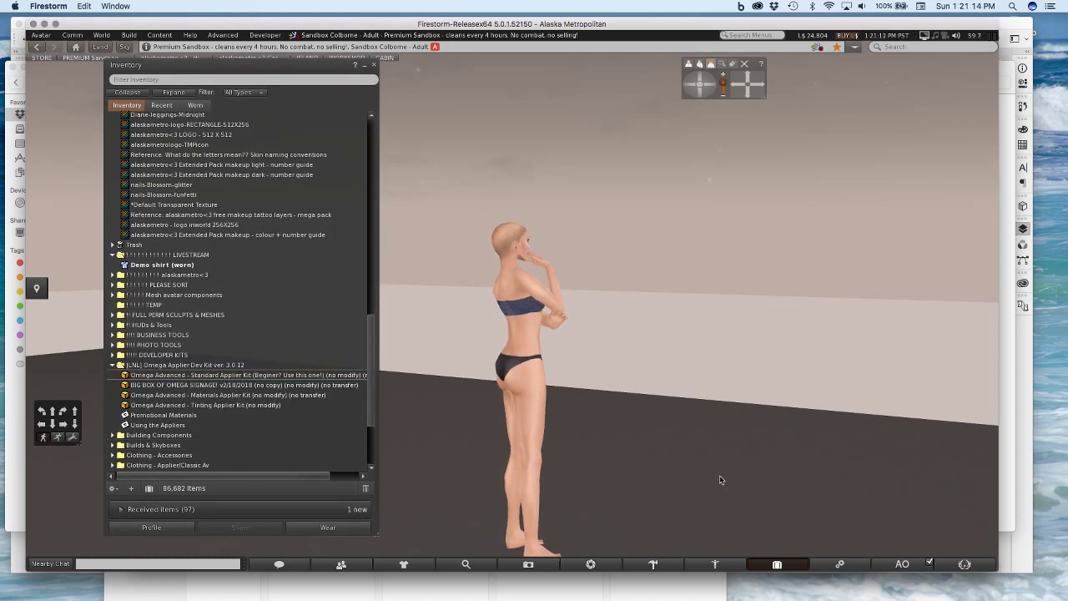
Copy the Standard Applier Kit box's contents to the inventory, closing its update notes, and take the box back
right_click(715, 429)
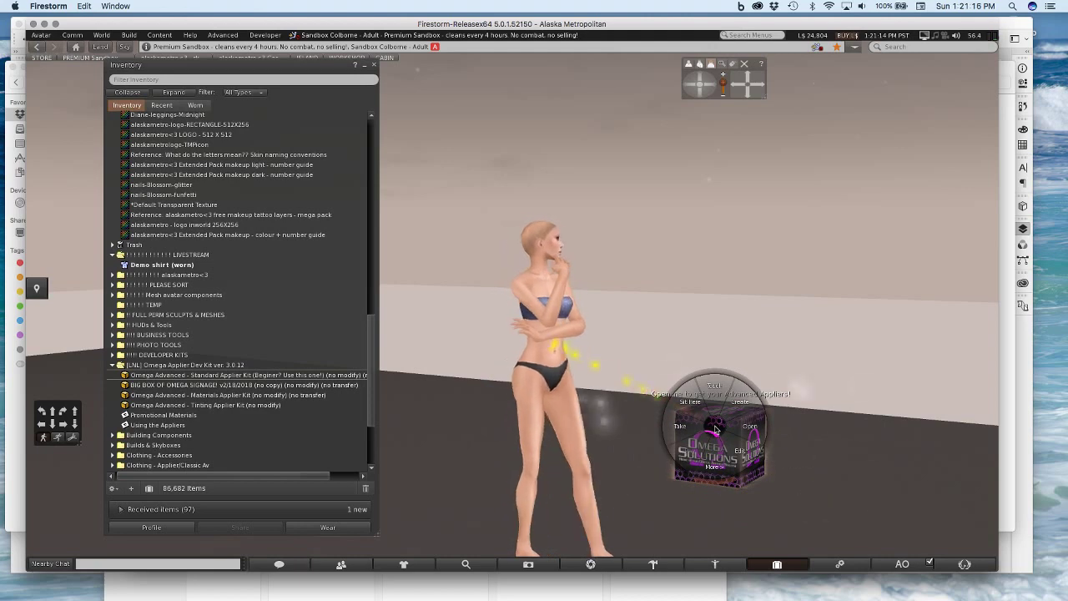
click(714, 385)
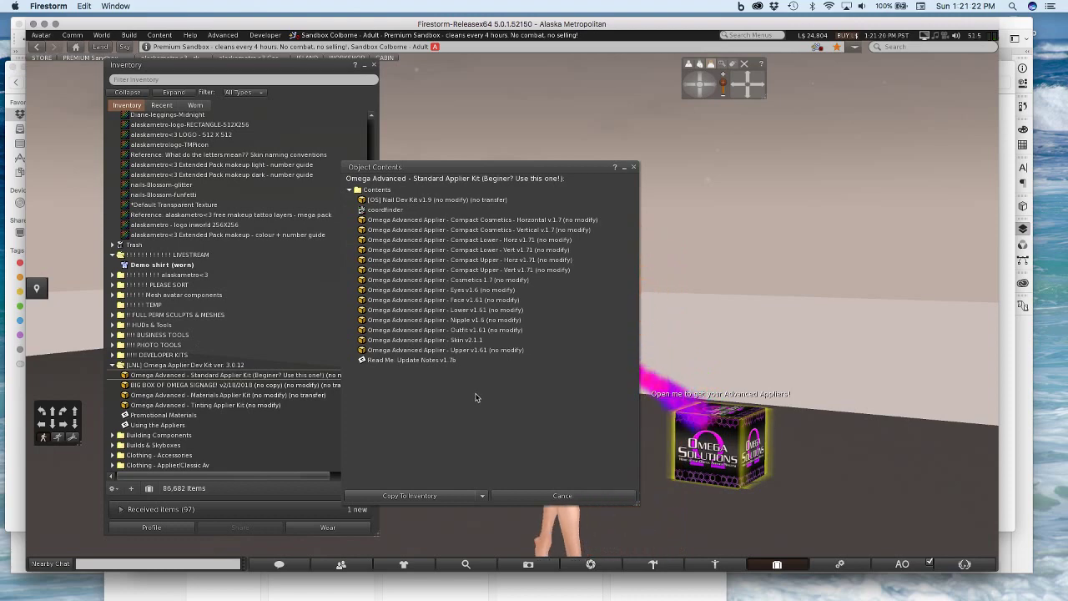
drag(676, 156, 574, 142)
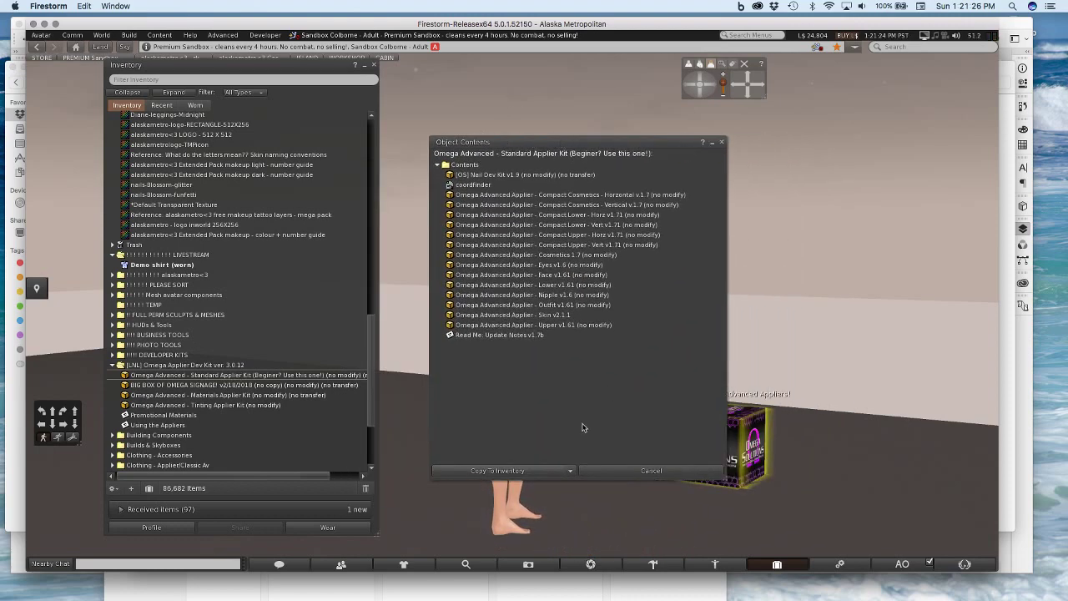
click(504, 473)
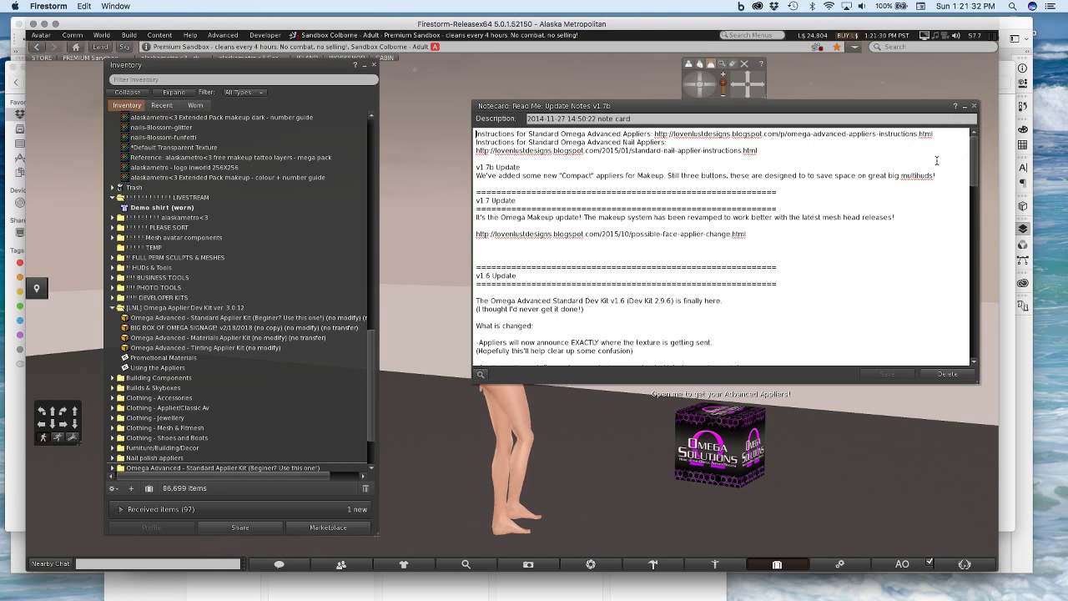
click(973, 106)
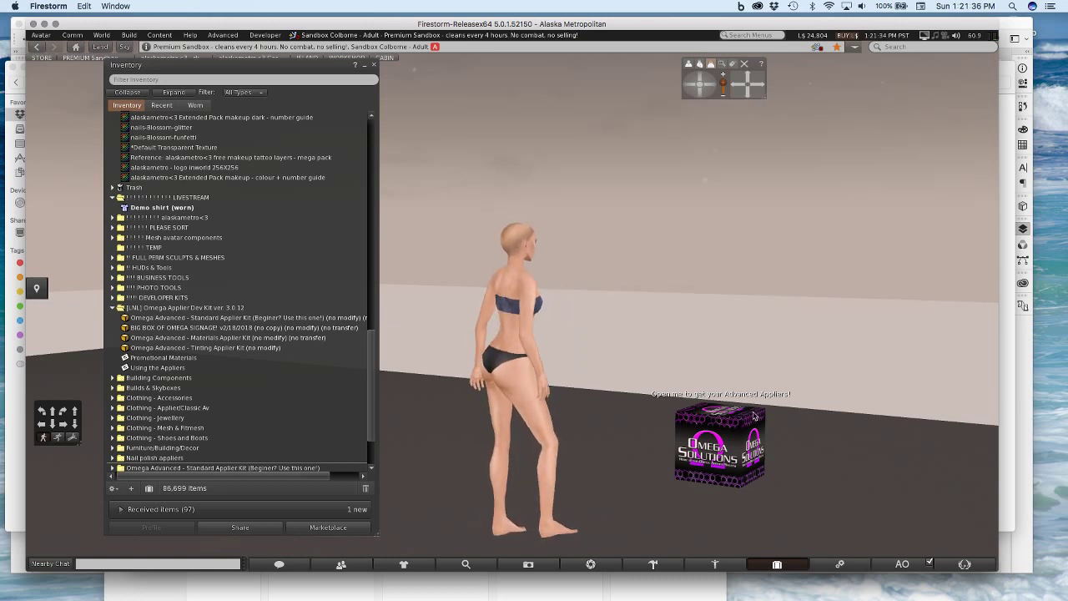
right_click(729, 431)
click(727, 439)
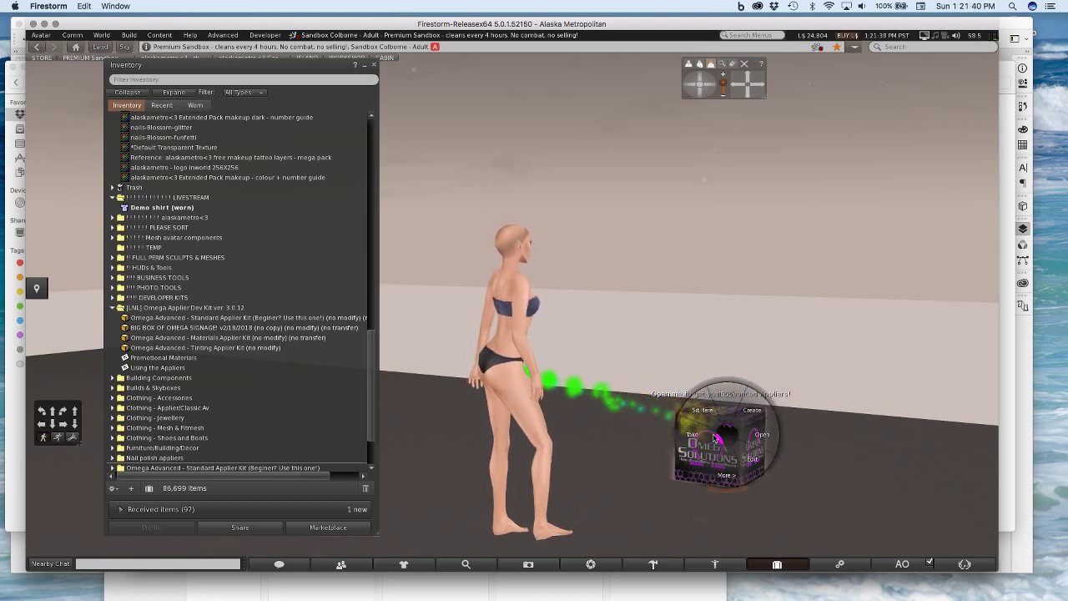
Collapse the Dev Kit folder and expand the Omega Advanced - Standard Applier Kit folder to review its applier items
double_click(185, 308)
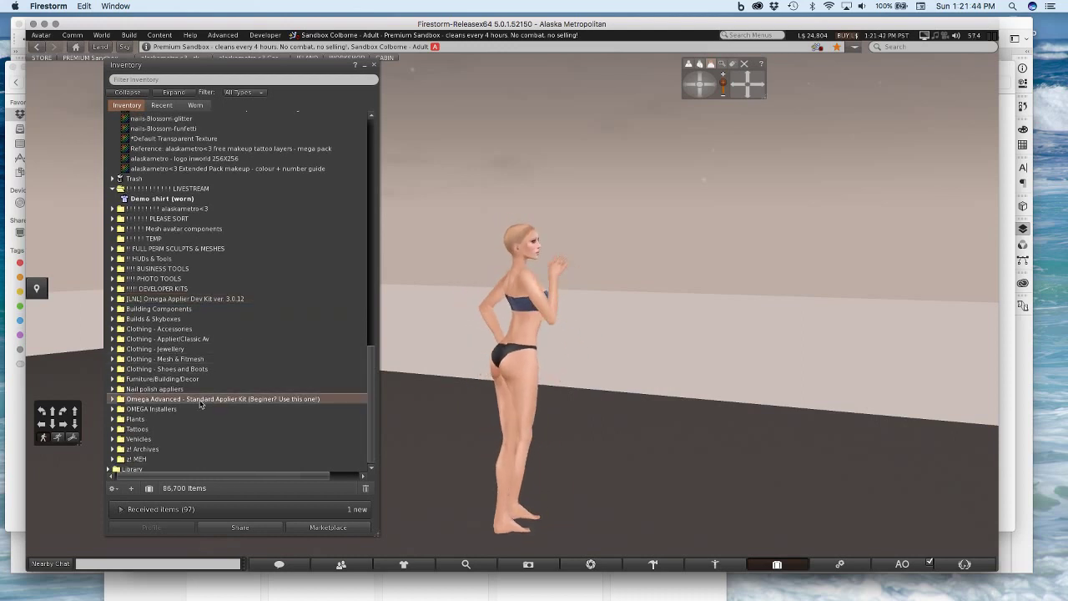
double_click(200, 400)
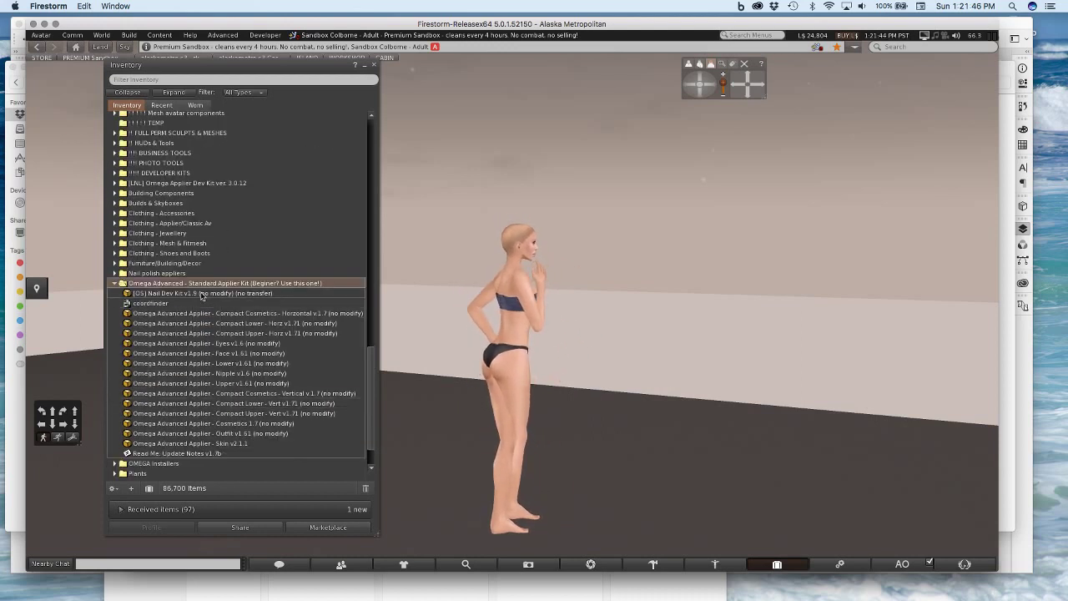
click(205, 294)
click(210, 343)
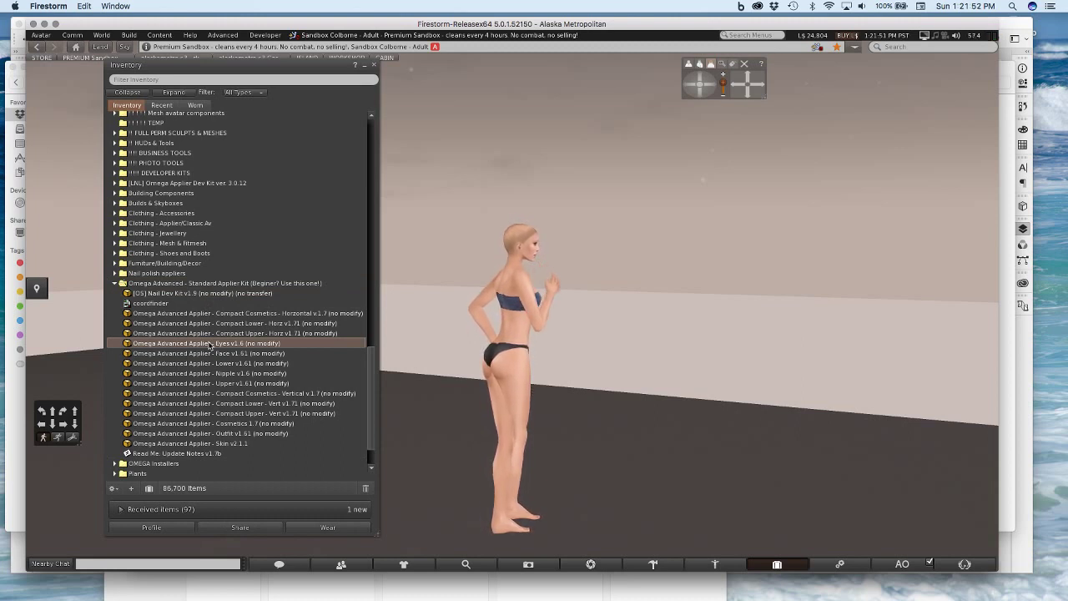
Examine the individual applier objects in the Omega Advanced - Standard Applier Kit folder, from Compact Cosmetics - Horizontal through Skin
click(272, 314)
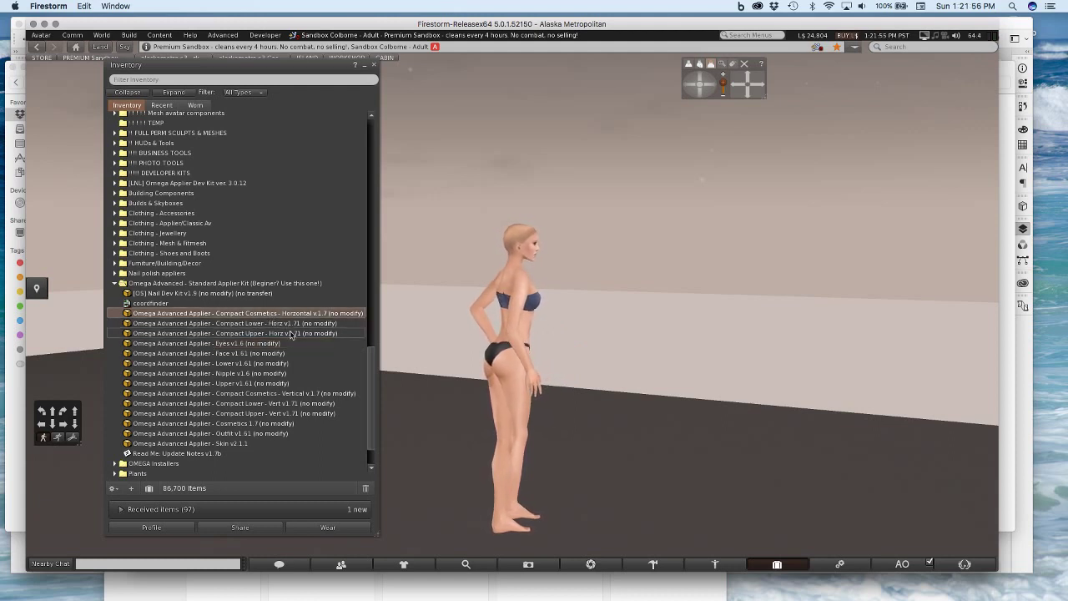
click(242, 343)
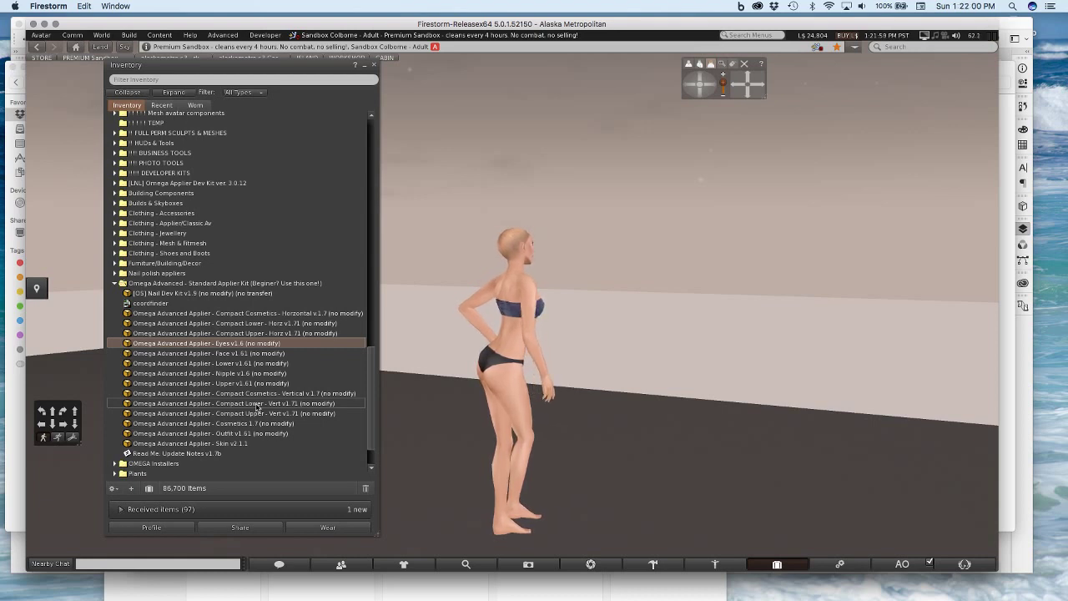
key(Down)
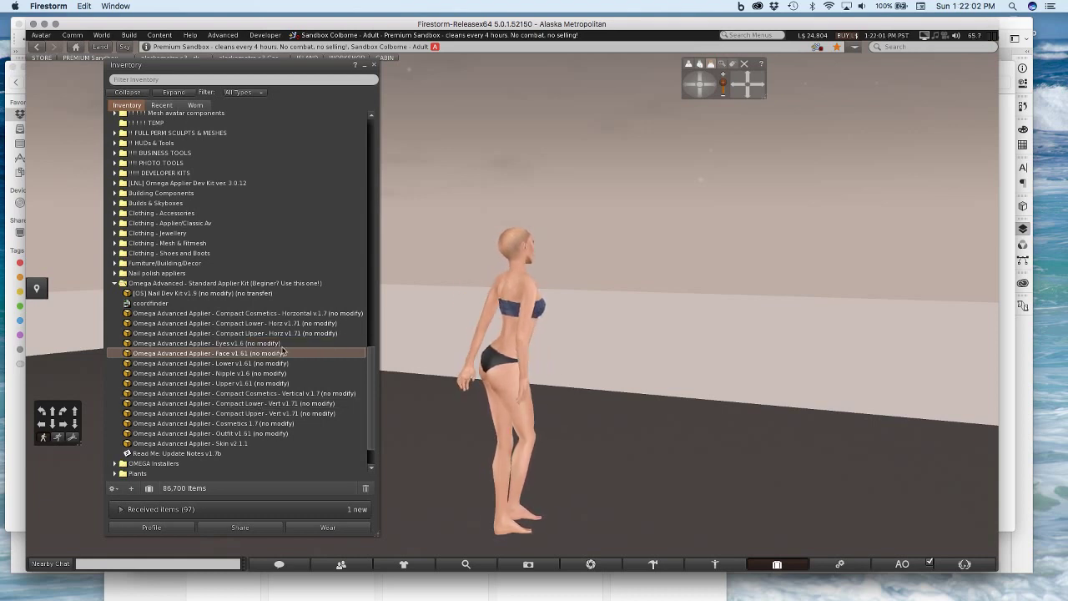
click(311, 363)
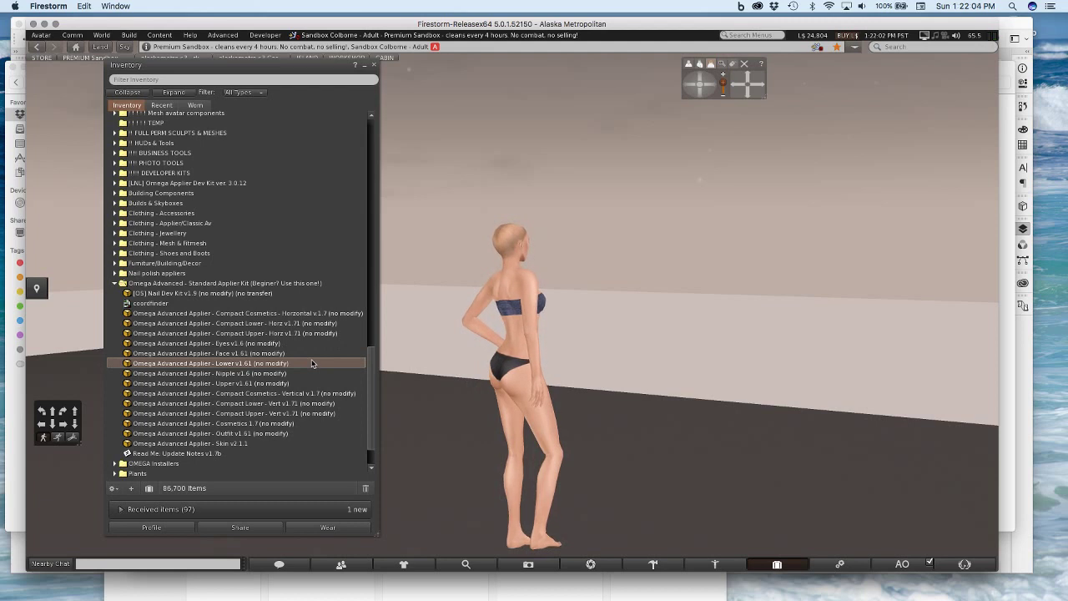
key(Down)
key(Down)
key(Down)
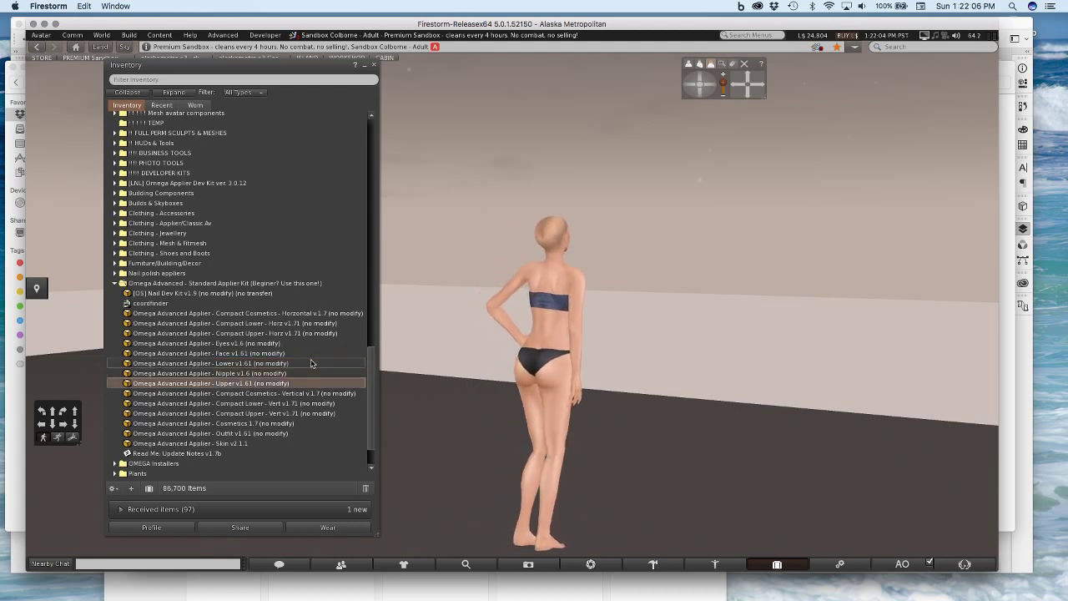
key(Down)
key(Down)
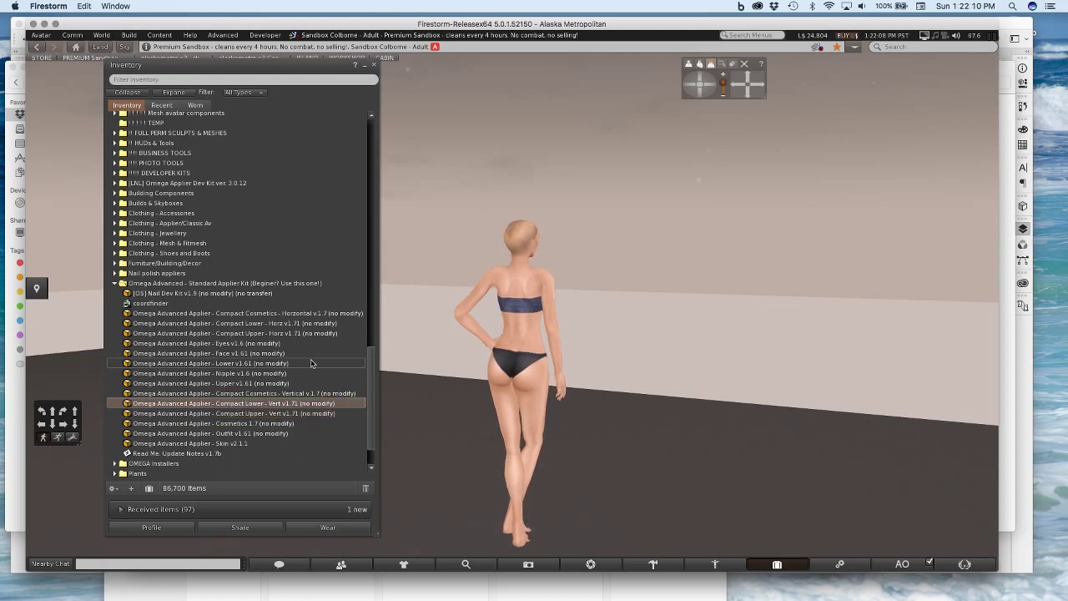
key(Down)
key(Down)
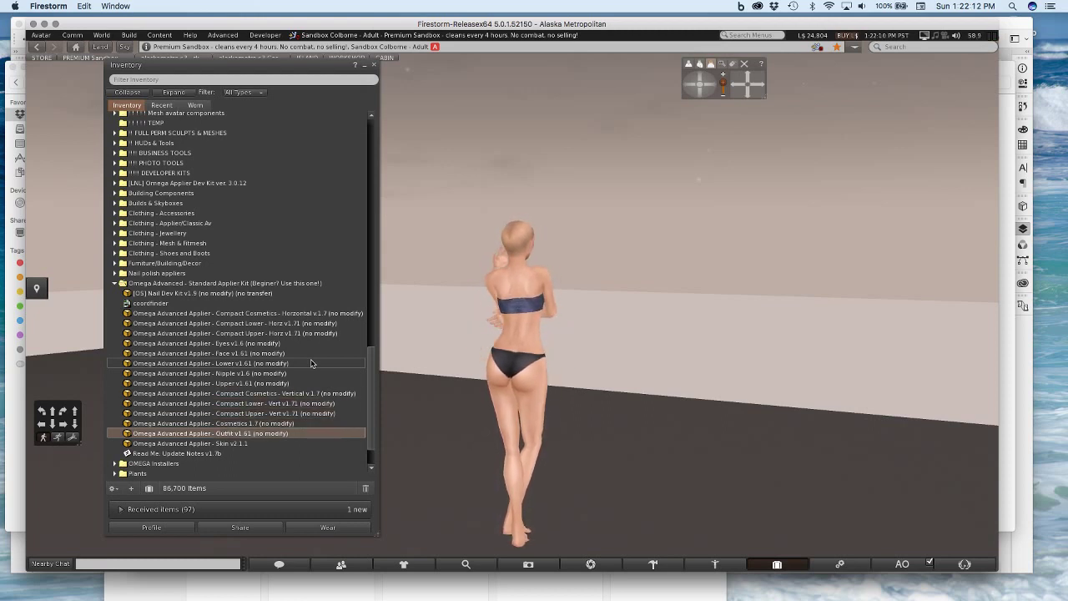
key(Down)
key(Up)
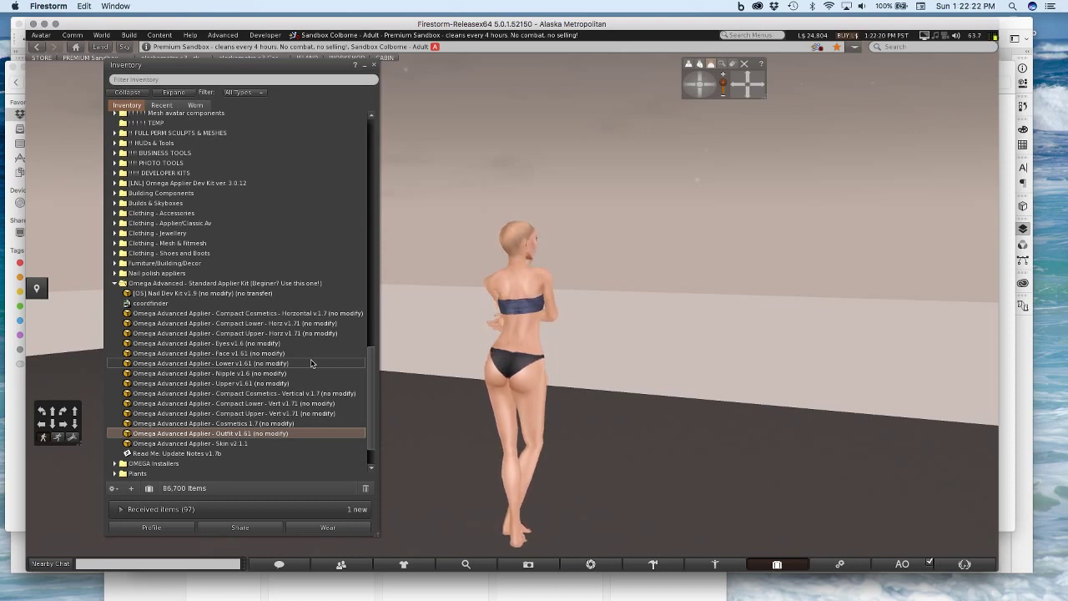
key(Down)
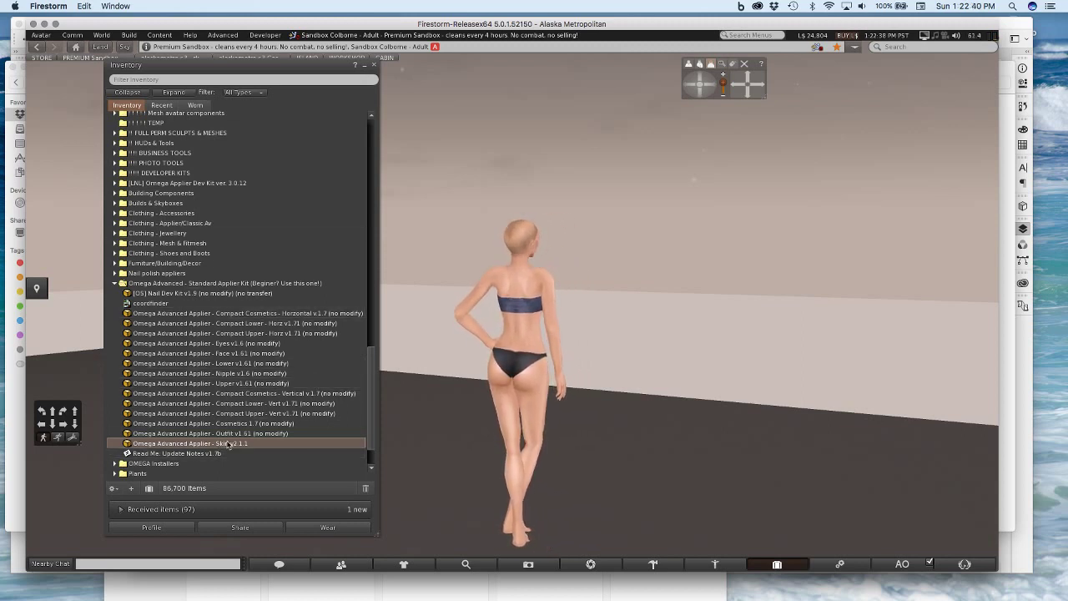
key(Up)
key(Up)
key(Up)
key(Up)
key(Up)
key(Up)
key(Up)
key(Up)
key(Up)
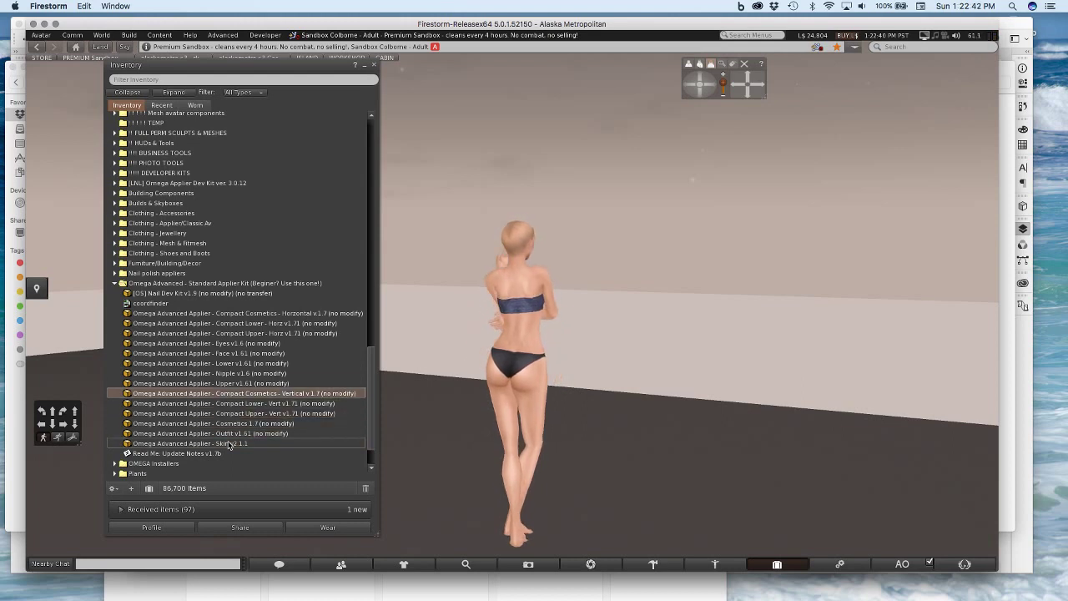
key(Down)
key(Down)
key(Down)
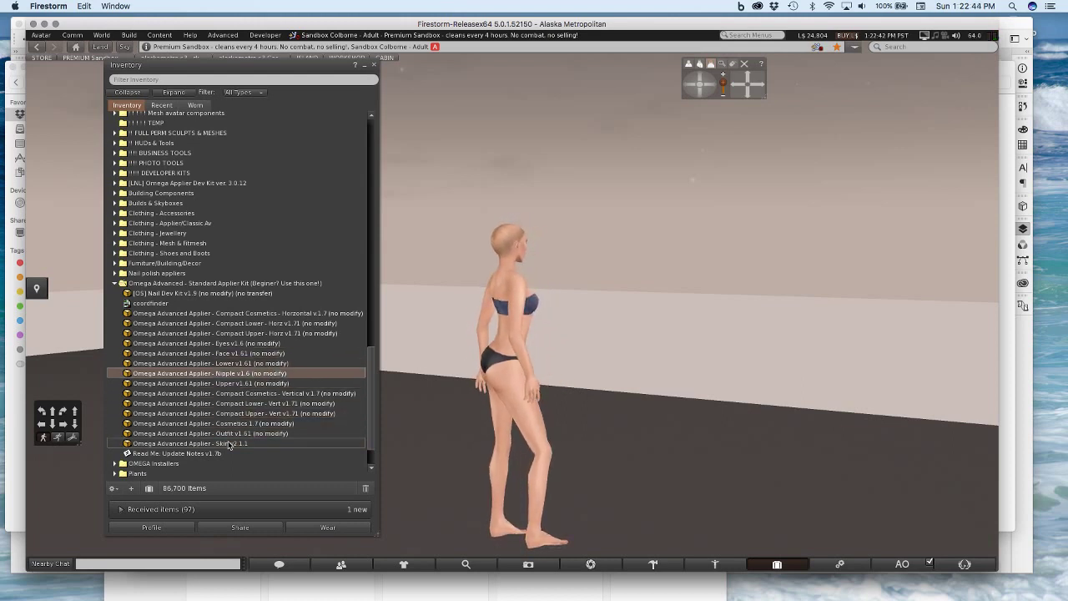
Rez the Omega Advanced Applier - Upper v1.61 box on the ground and open it for editing
drag(207, 384, 686, 507)
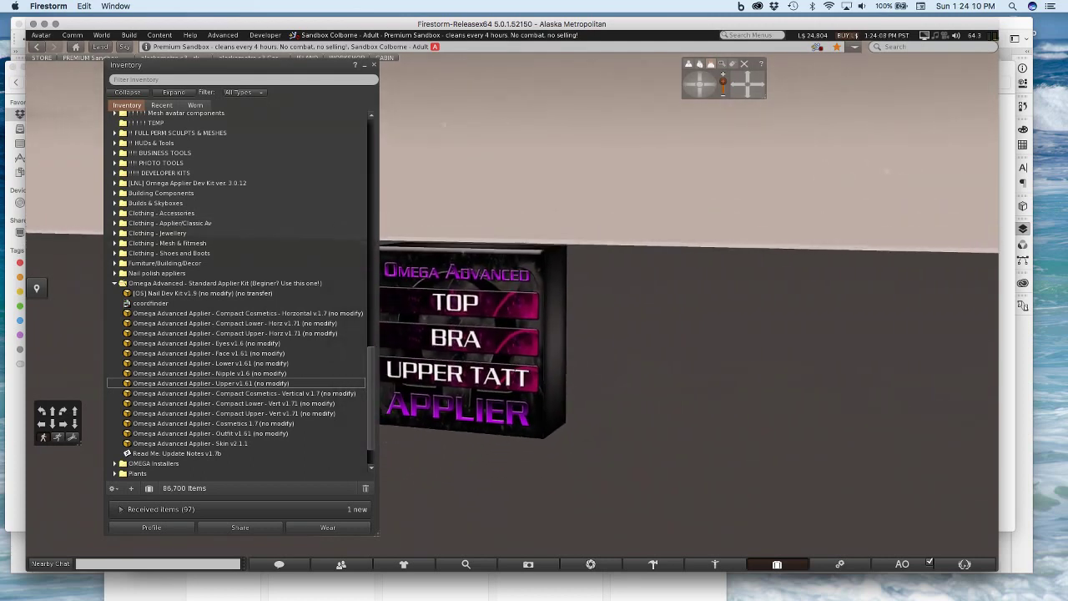
right_click(475, 299)
click(511, 297)
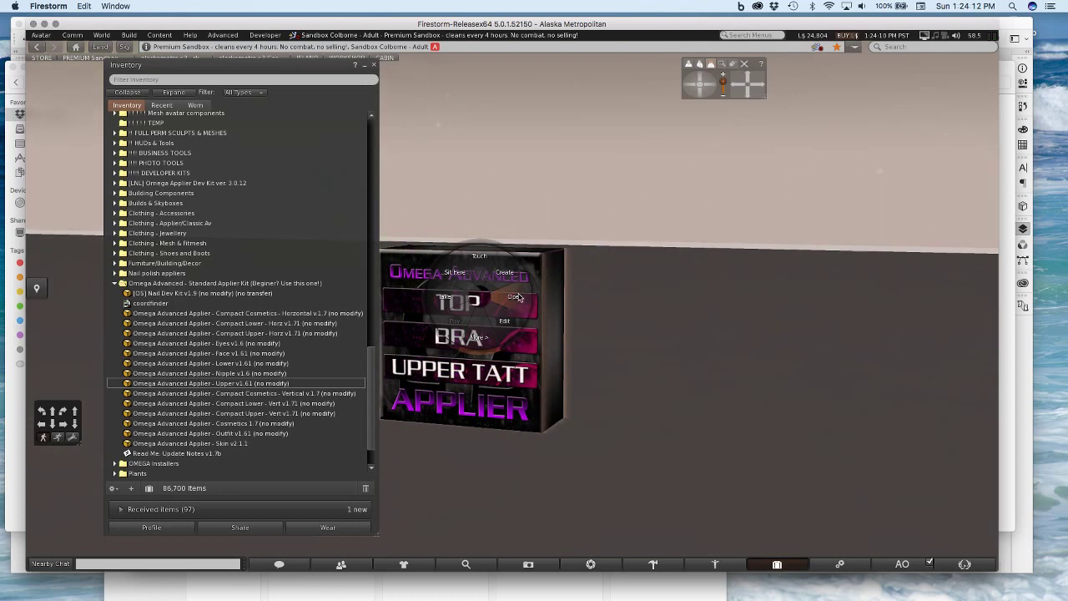
click(727, 144)
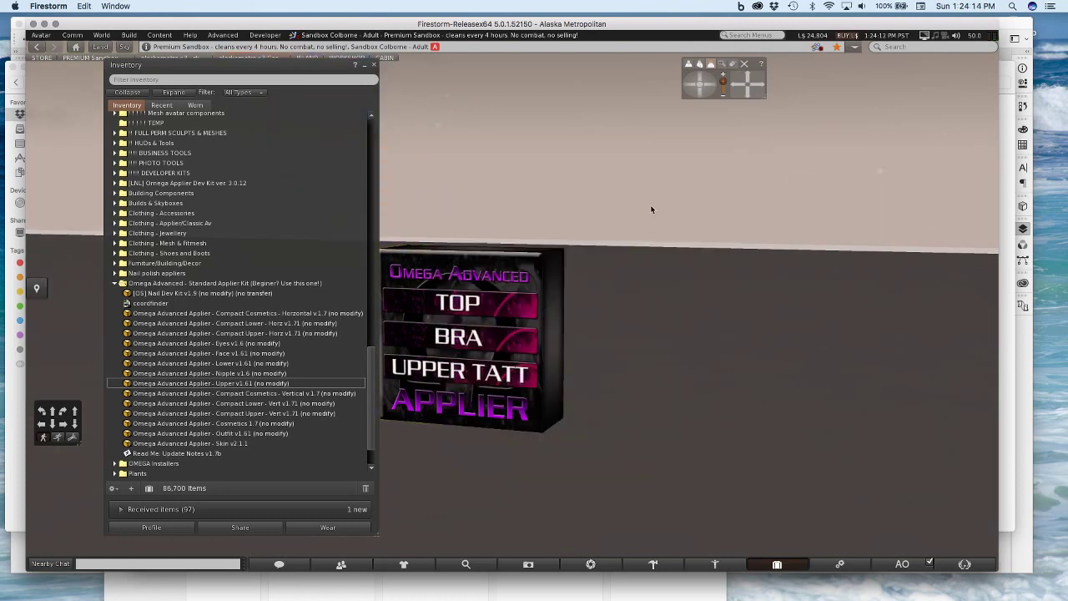
right_click(532, 267)
click(555, 292)
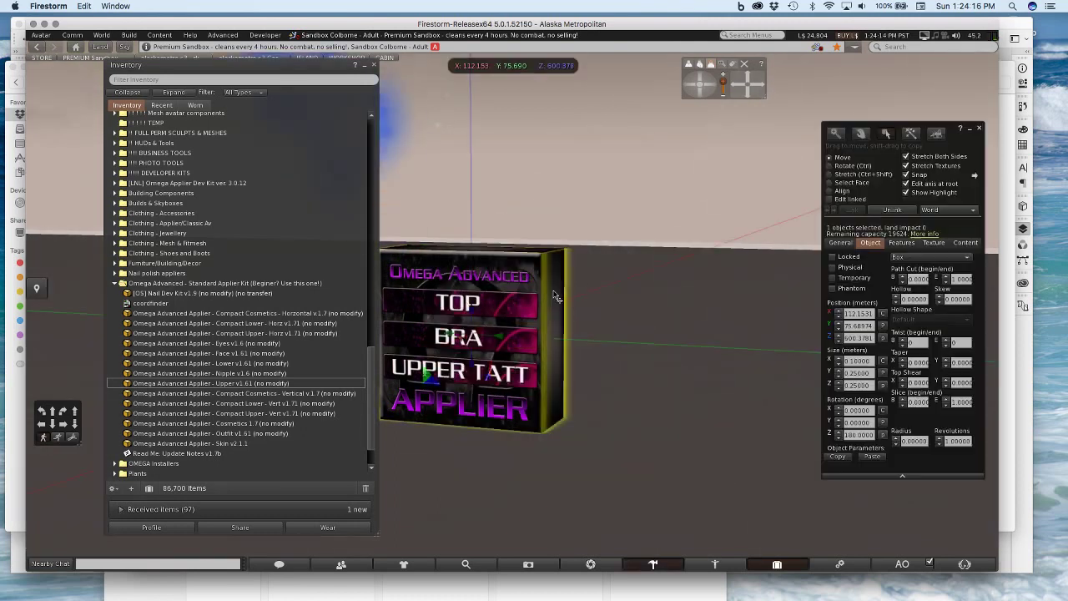
drag(979, 146, 831, 154)
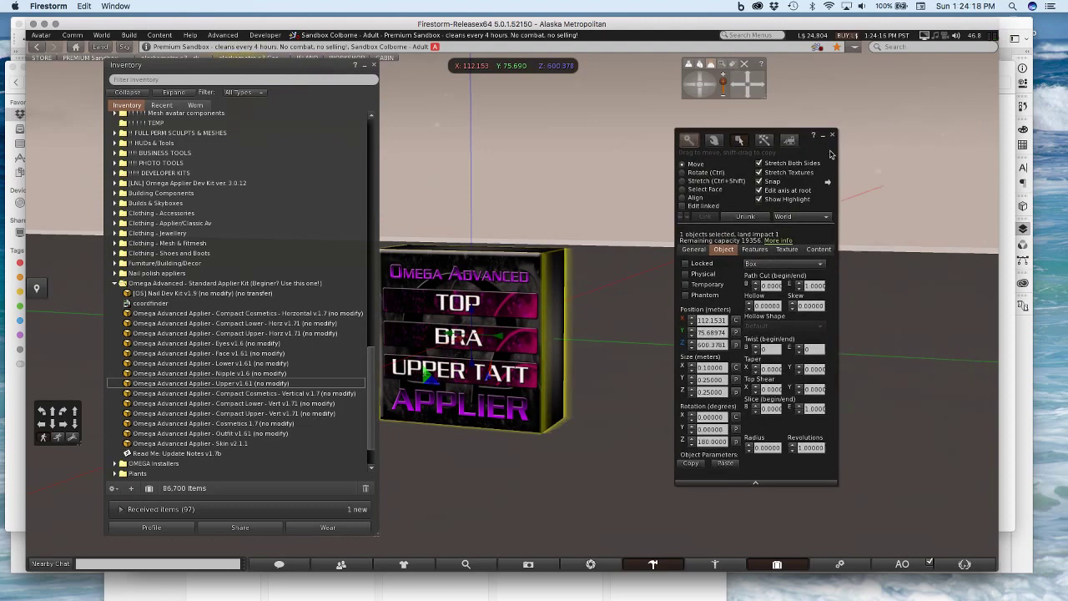
Rename the rezzed upper applier object as "Omega Demo - Tube Top", keeping its description
click(698, 252)
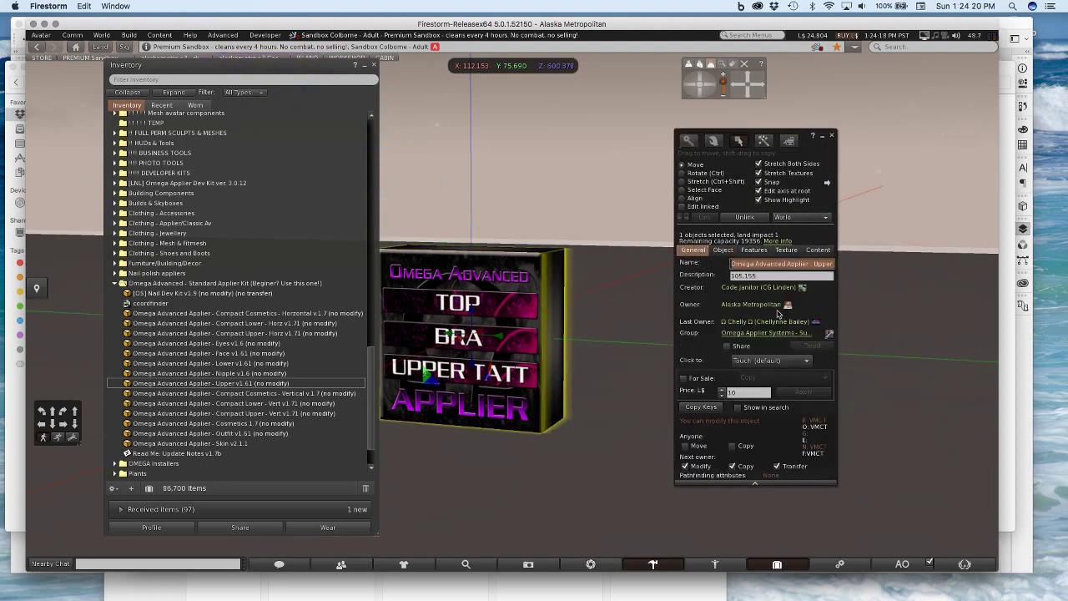
click(766, 276)
click(767, 276)
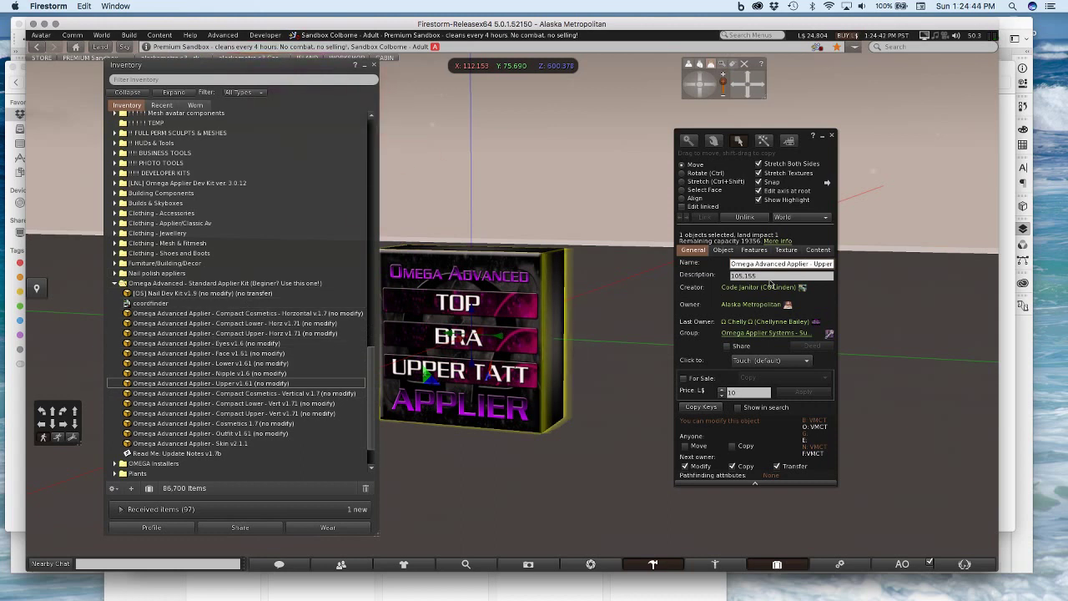
double_click(814, 263)
key(BackSpace)
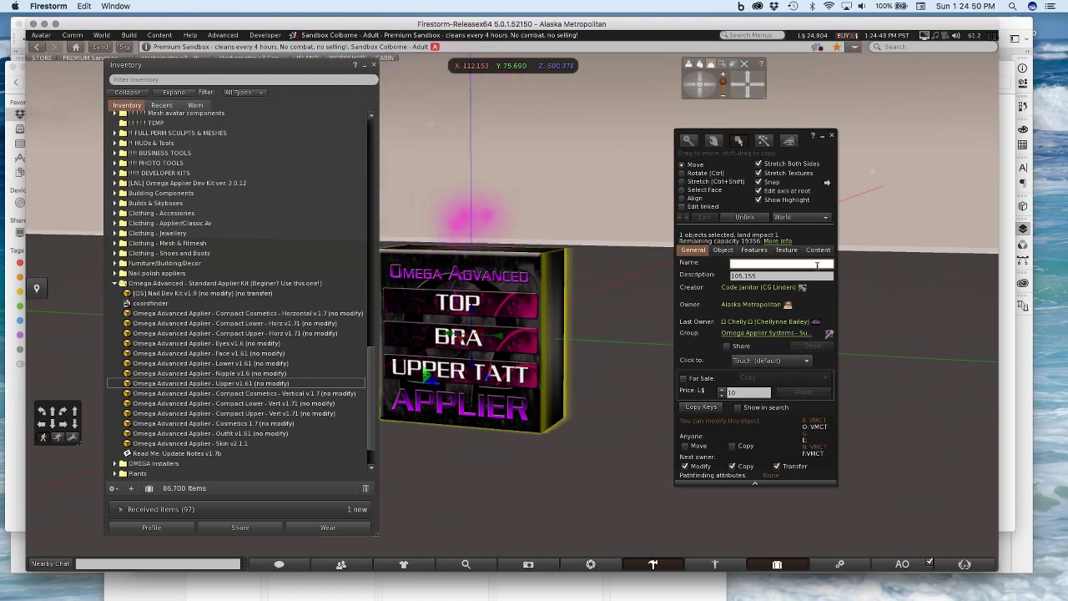
text(3mega Demo - Tube)
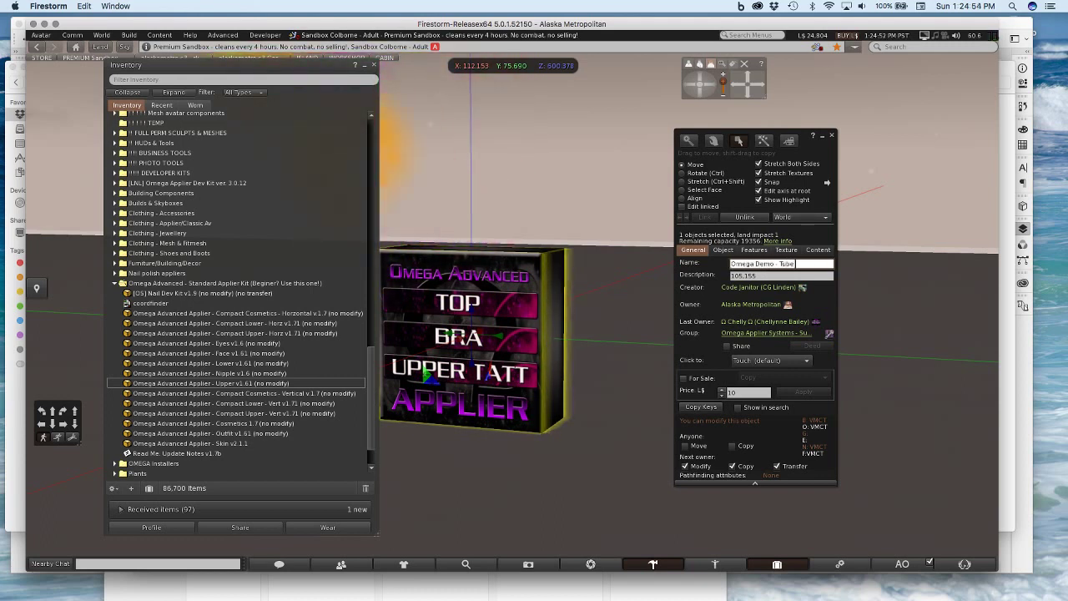
key(Return)
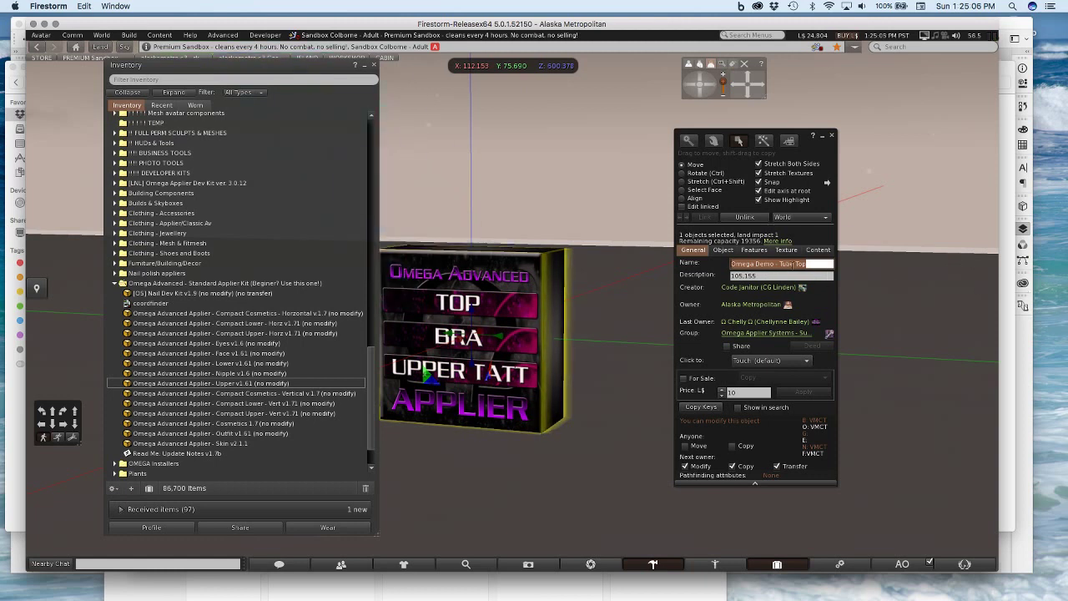
click(818, 264)
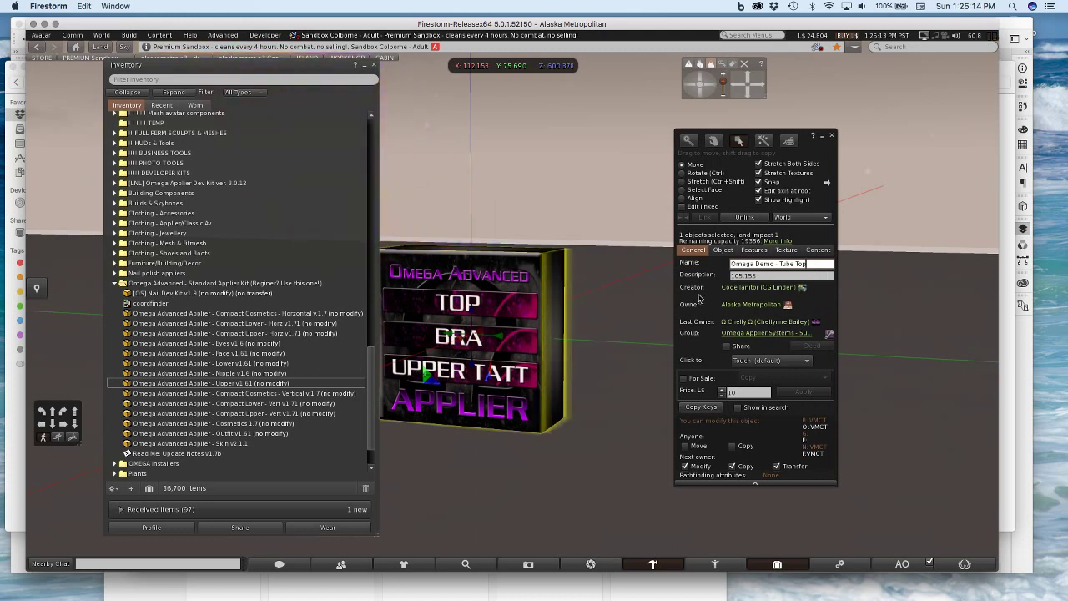
click(767, 276)
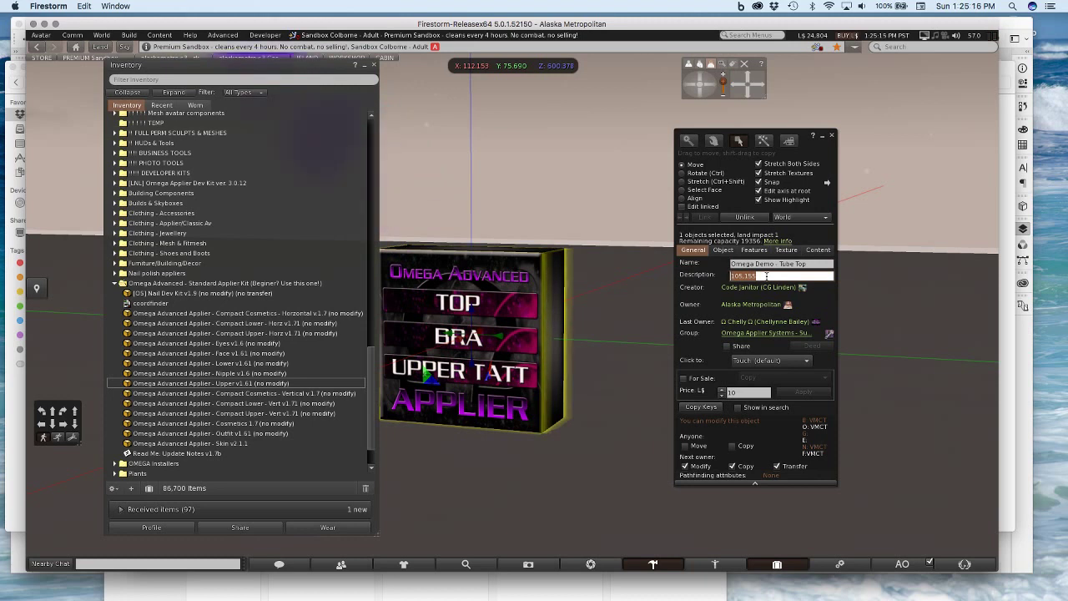
Check the permissions of the Omega Upper Applier Script v1.6 in the object's contents, then close its properties
click(830, 249)
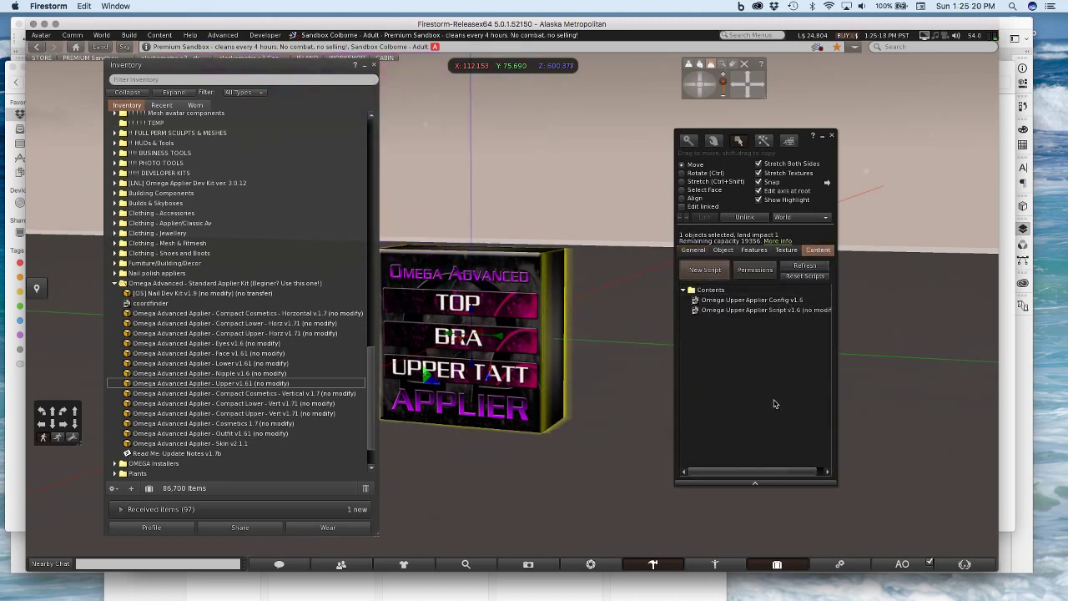
scroll(771, 478, right, 1)
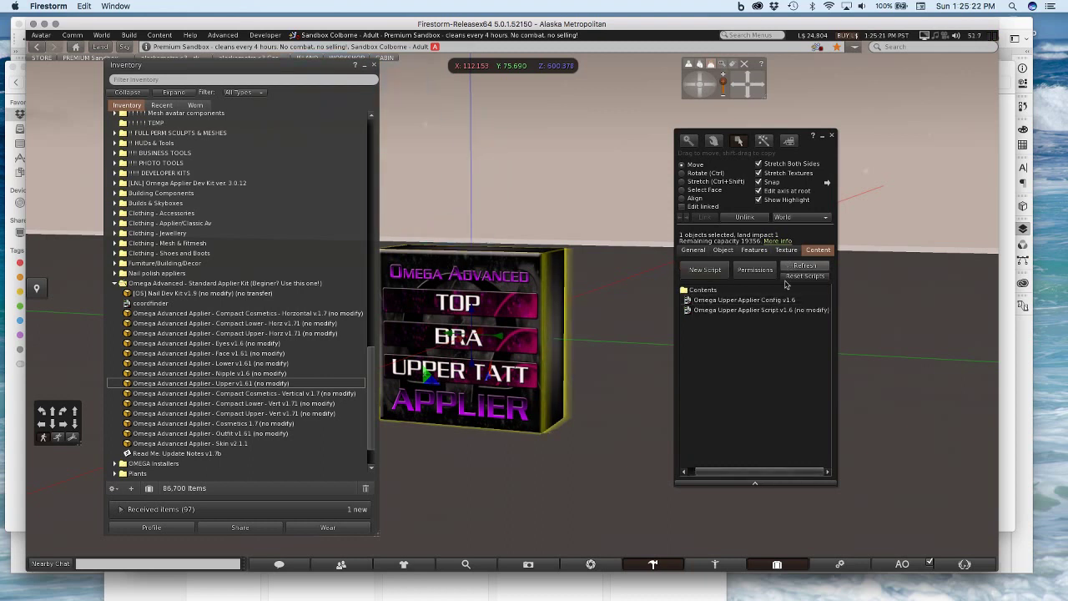
click(782, 310)
right_click(784, 311)
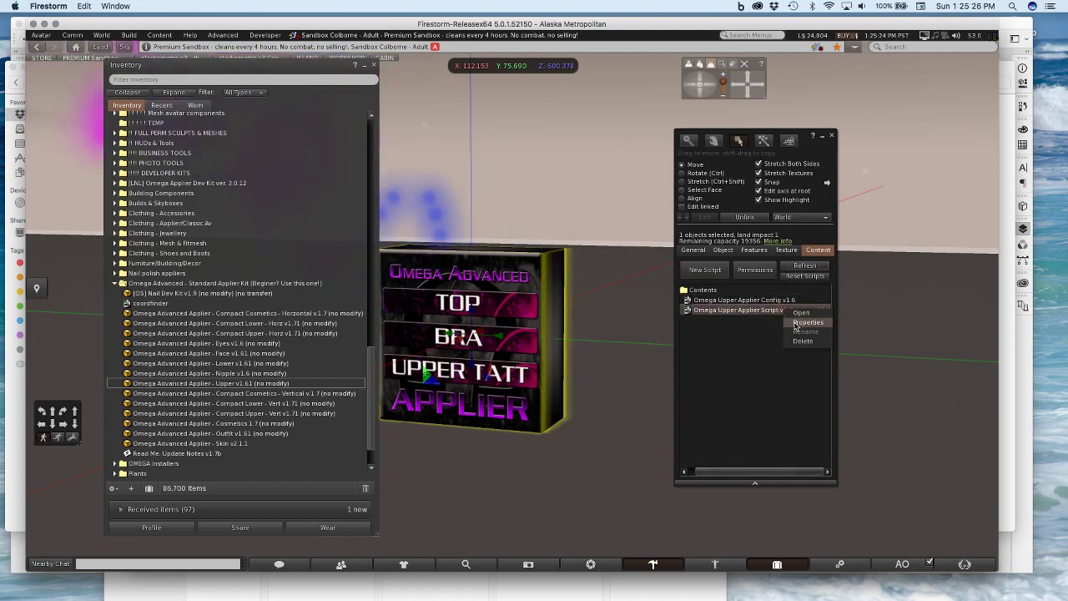
click(814, 313)
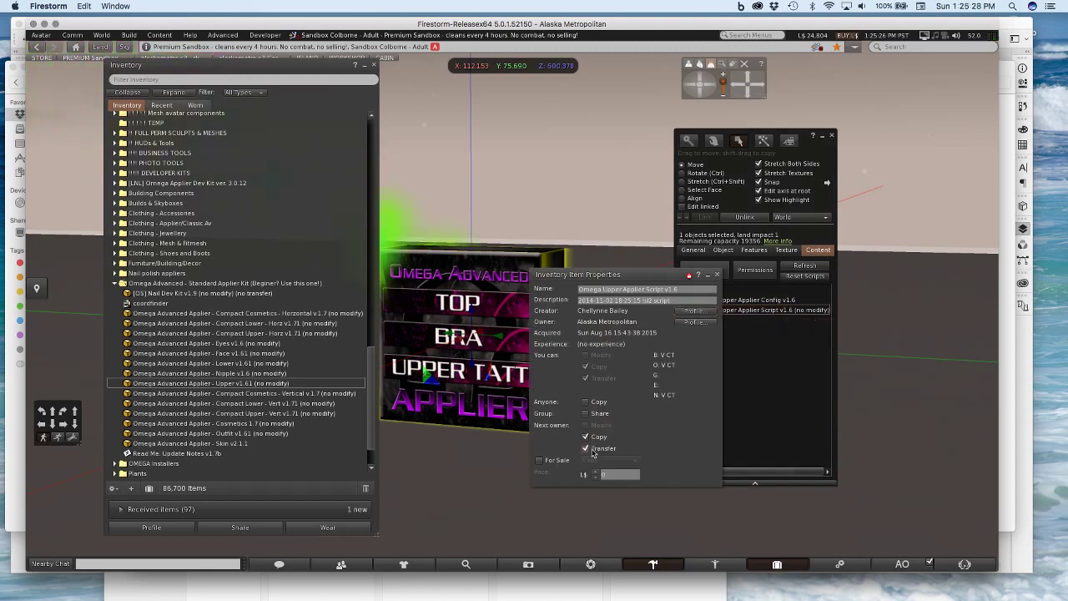
click(716, 274)
Open the Omega Upper Applier Config v1.6 script from the object's contents
click(766, 299)
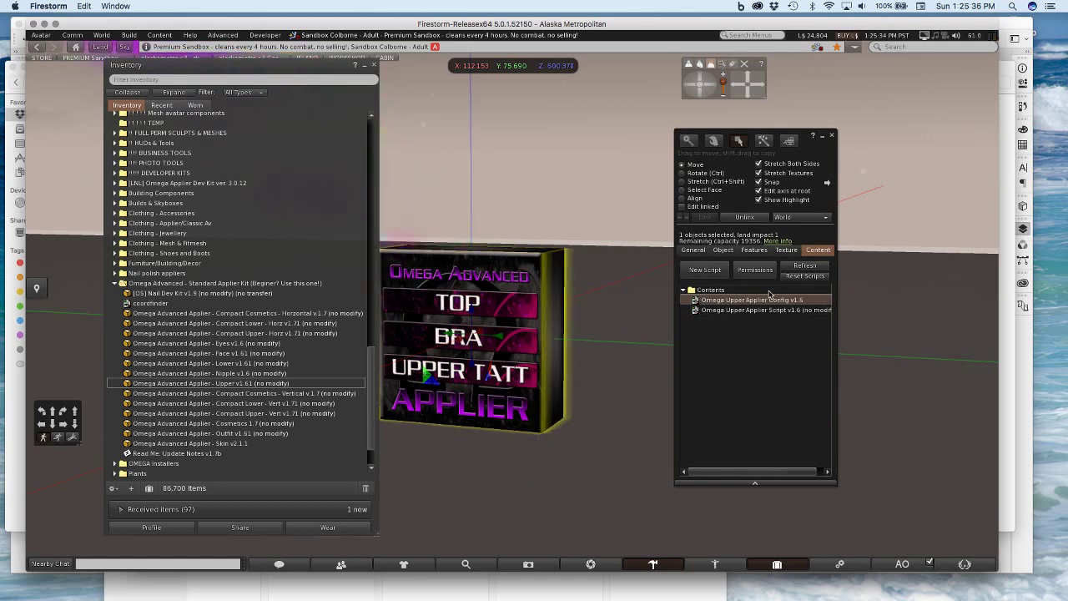
double_click(761, 304)
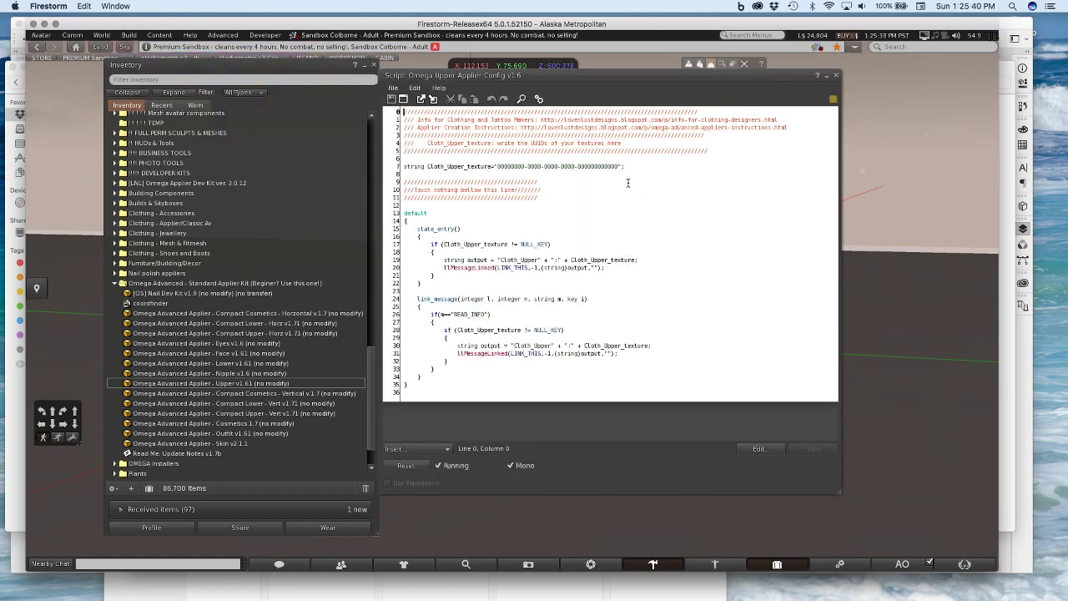
click(797, 121)
Switch to Chrome, go to slpoweredbyomega.com and open the site's Dev Kit Instructions page
mouse_move(370, 592)
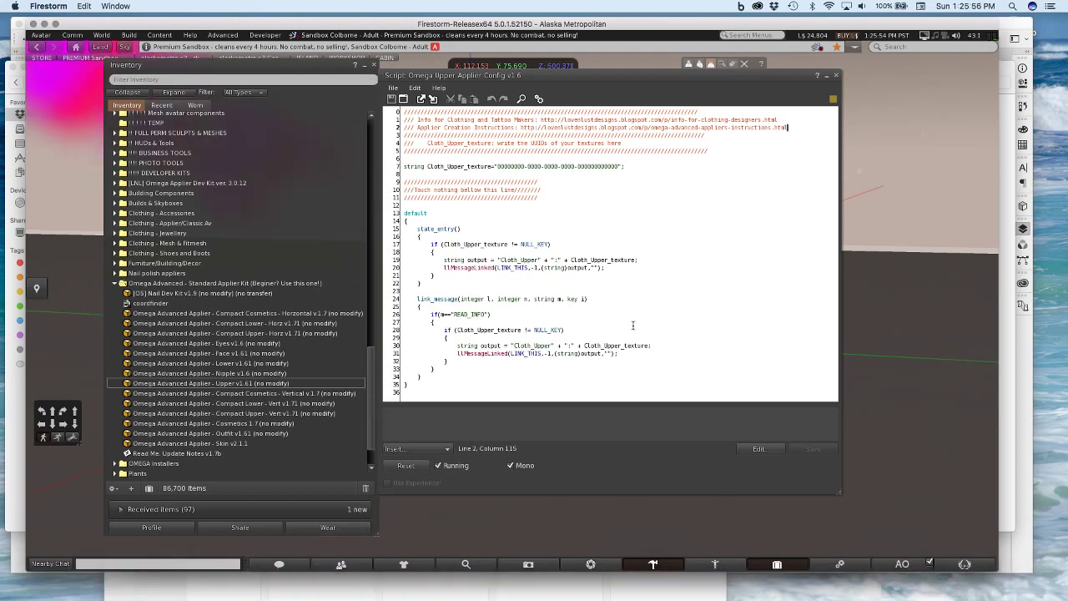
click(212, 582)
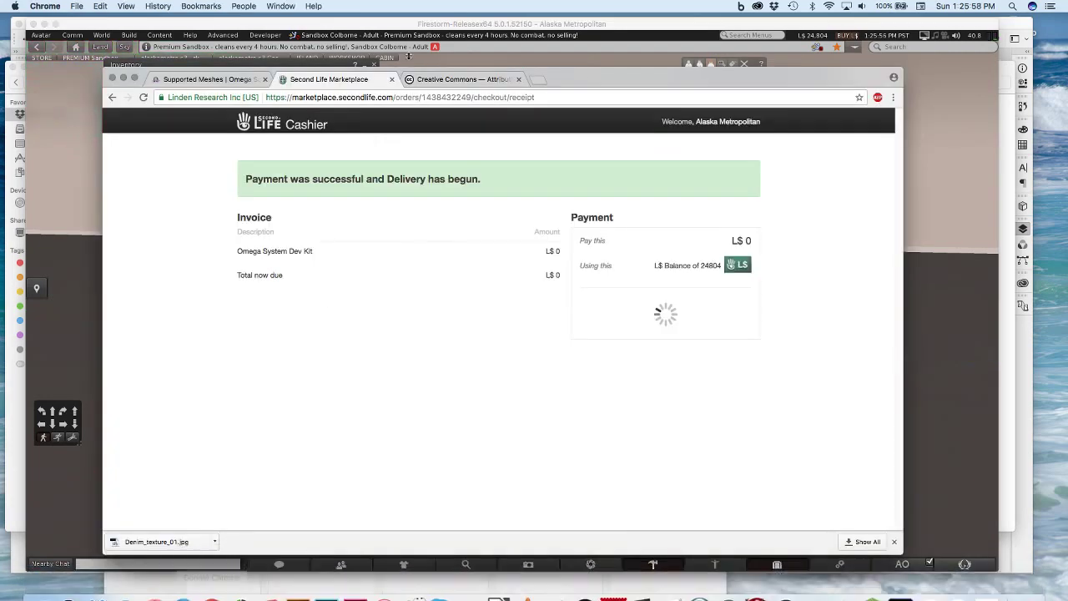
click(342, 98)
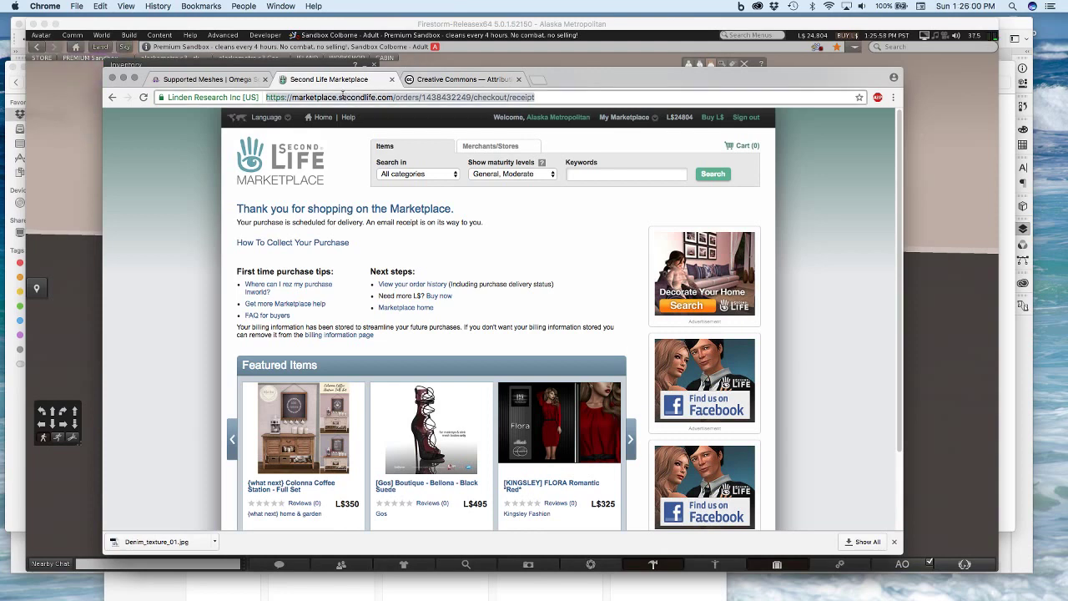
text(slpoweredbyomega.com)
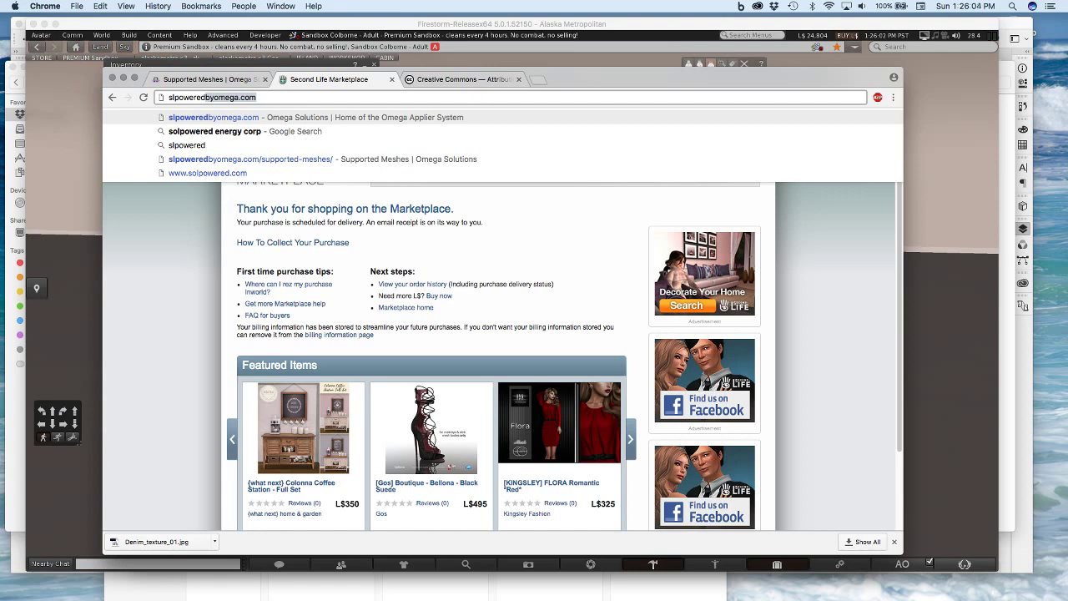
key(Return)
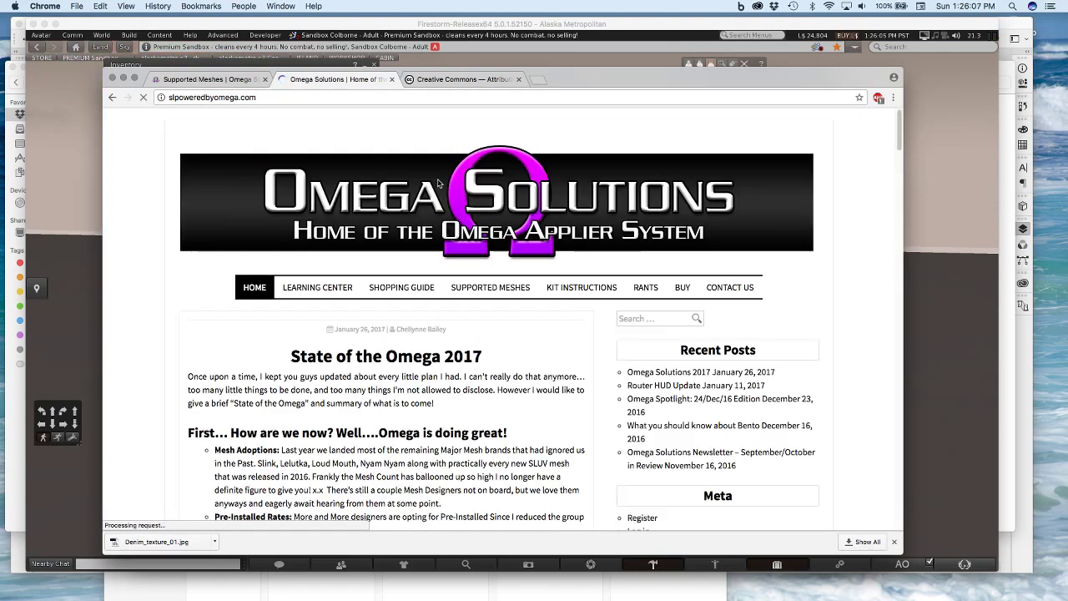
mouse_move(568, 289)
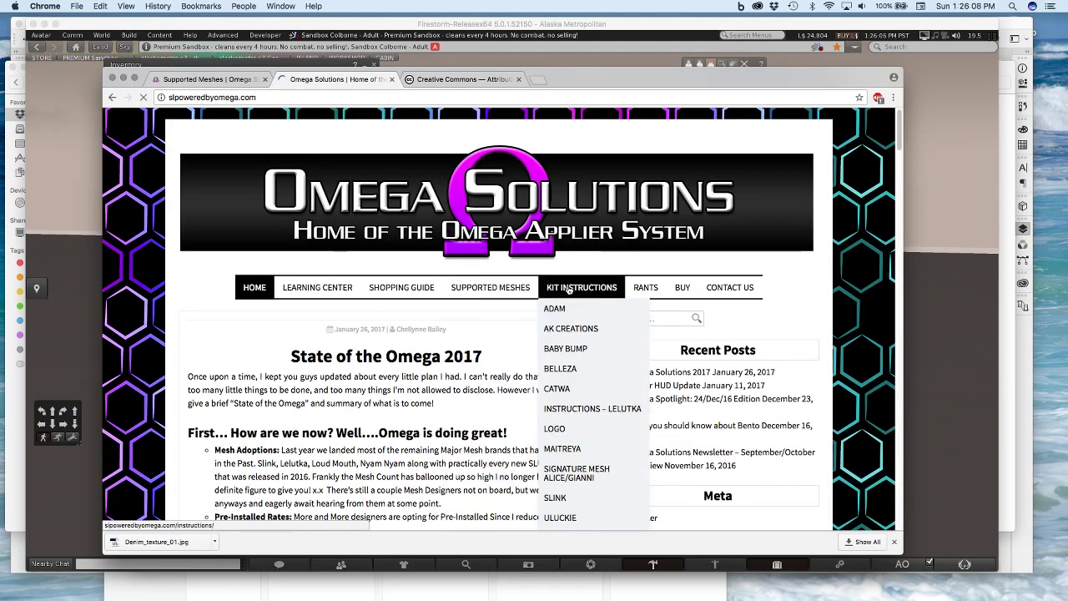
scroll(573, 297, down, 3)
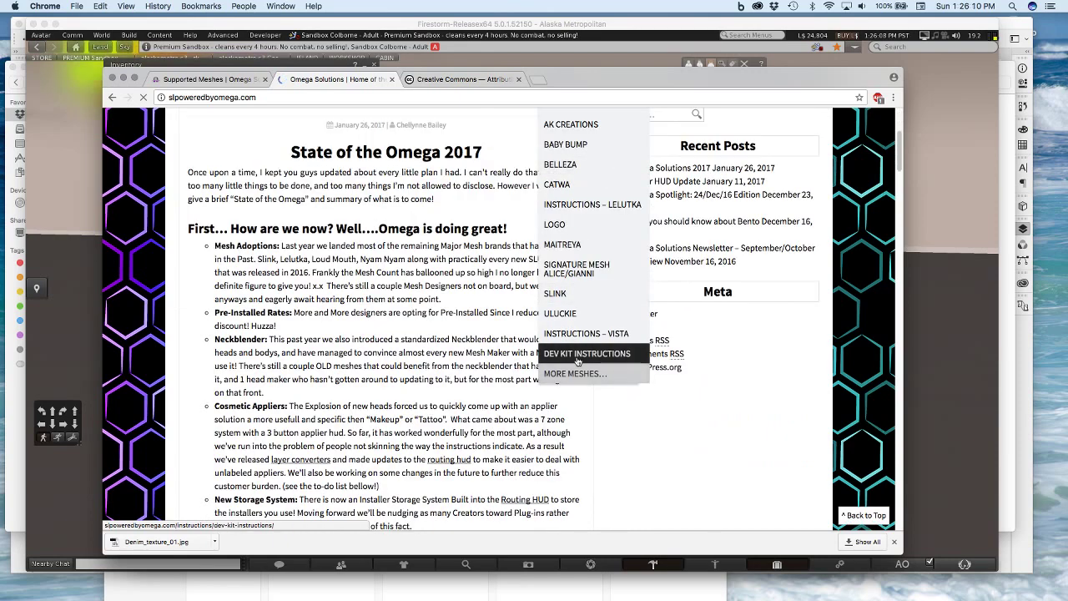
click(578, 357)
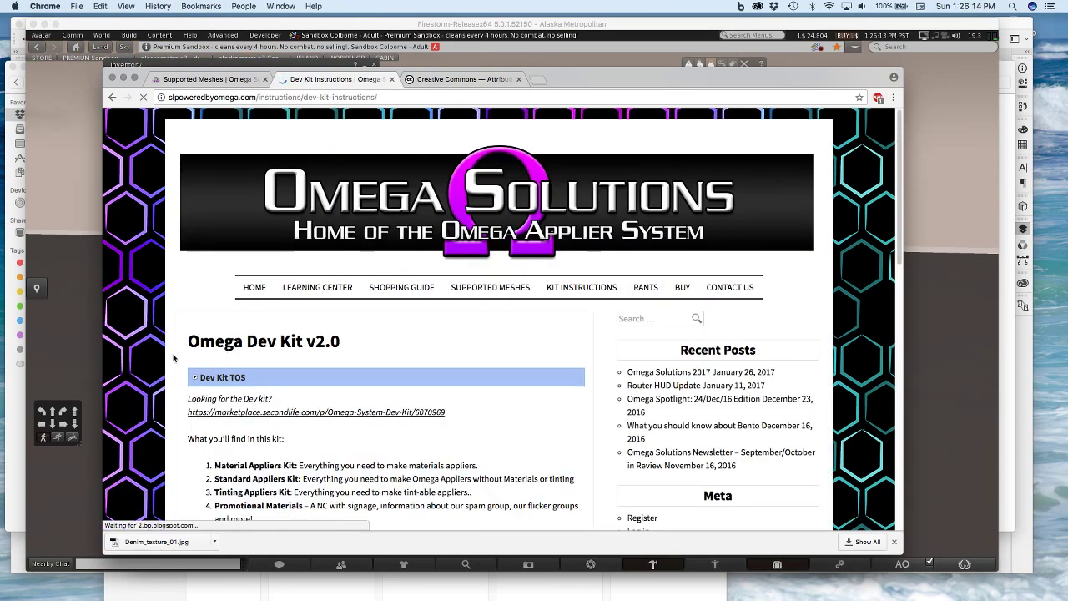
Expand the Creating Standard Appliers section and read through the applier descriptions and the steps for creating an applier
scroll(167, 359, down, 5)
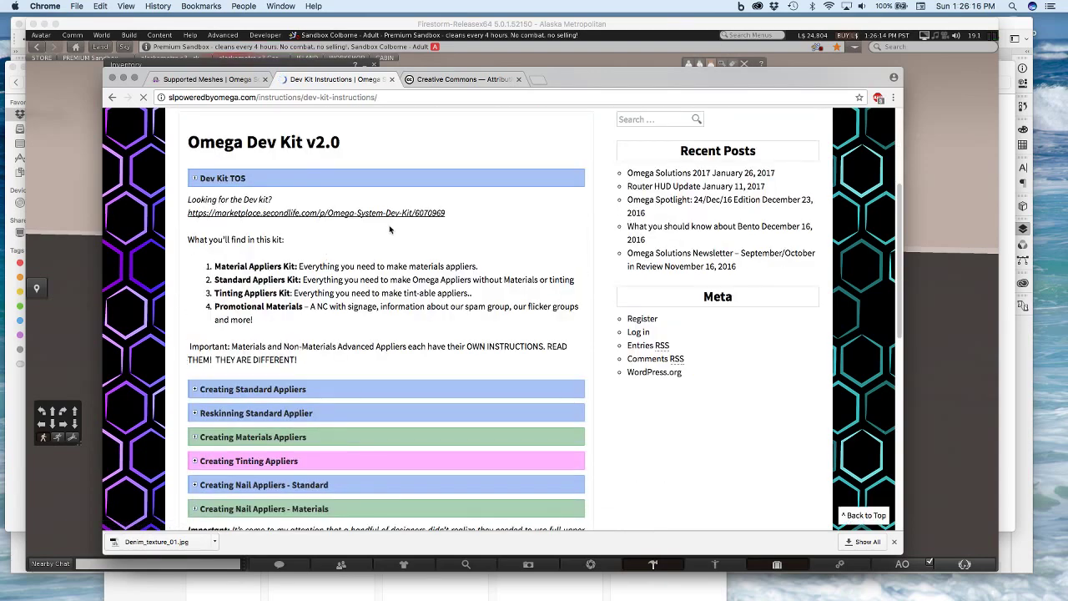
scroll(400, 246, down, 2)
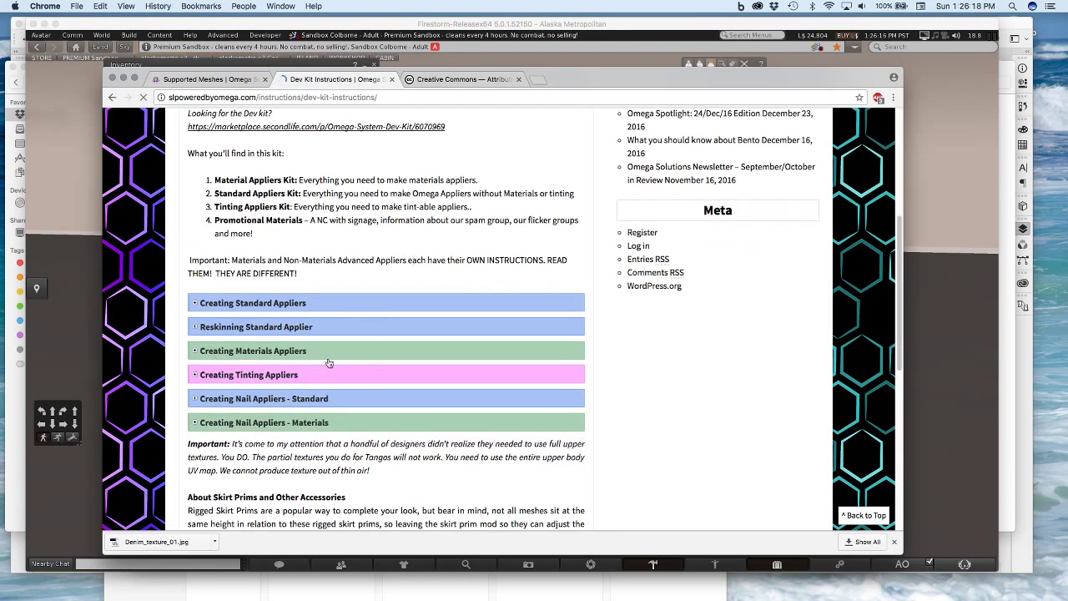
click(298, 302)
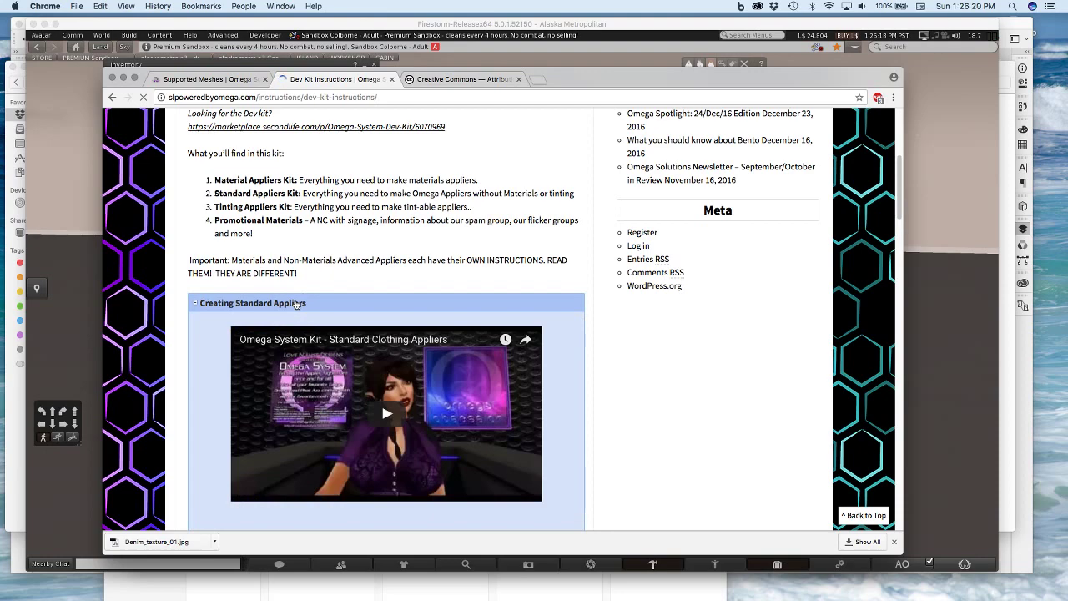
scroll(297, 308, down, 2)
scroll(299, 328, down, 3)
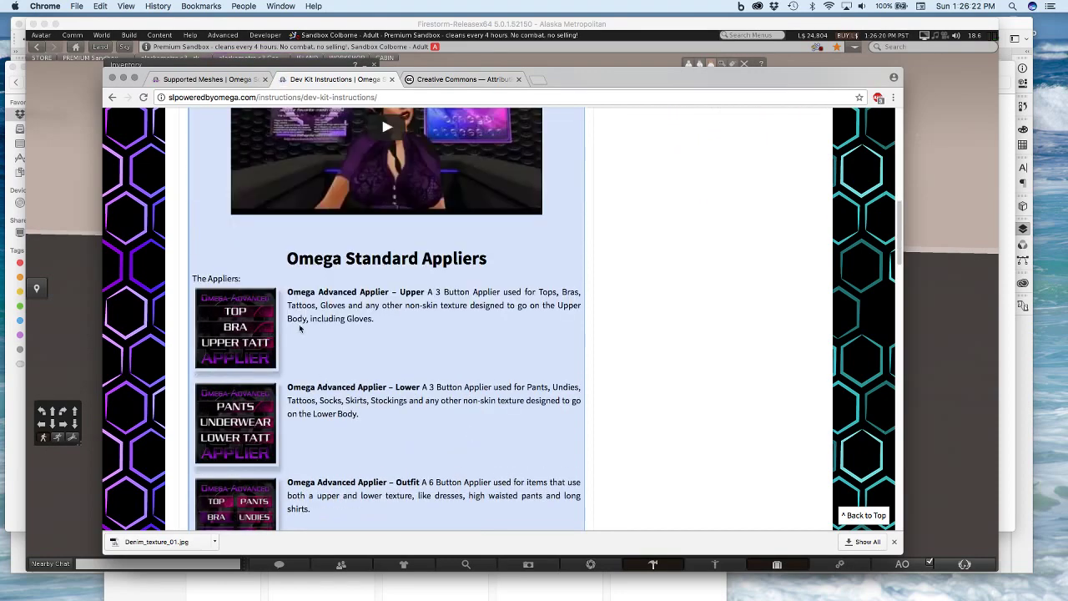
scroll(491, 260, down, 3)
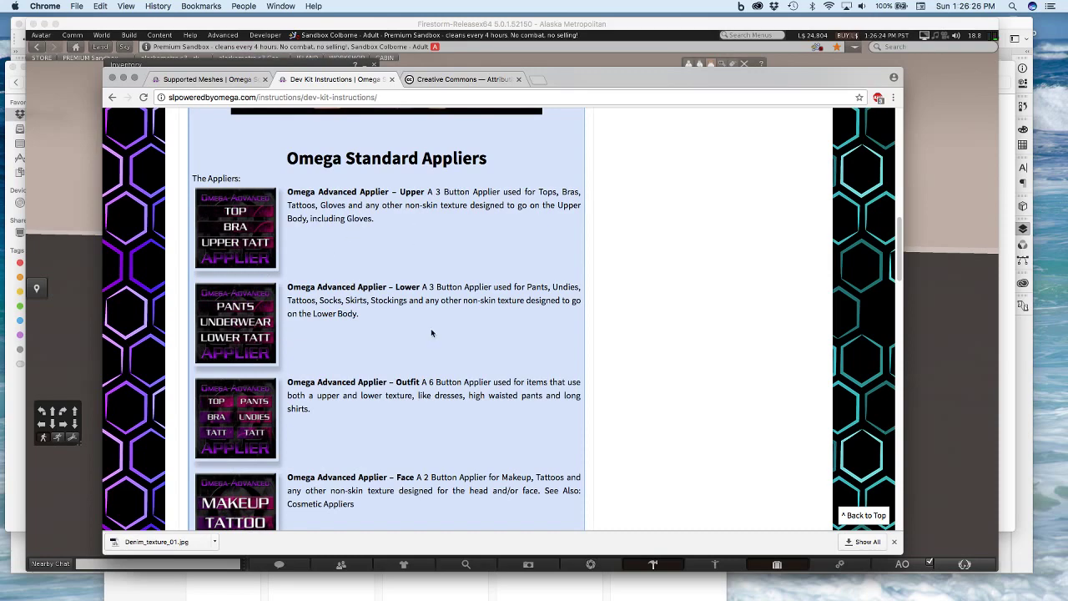
scroll(432, 334, down, 3)
scroll(432, 337, up, 3)
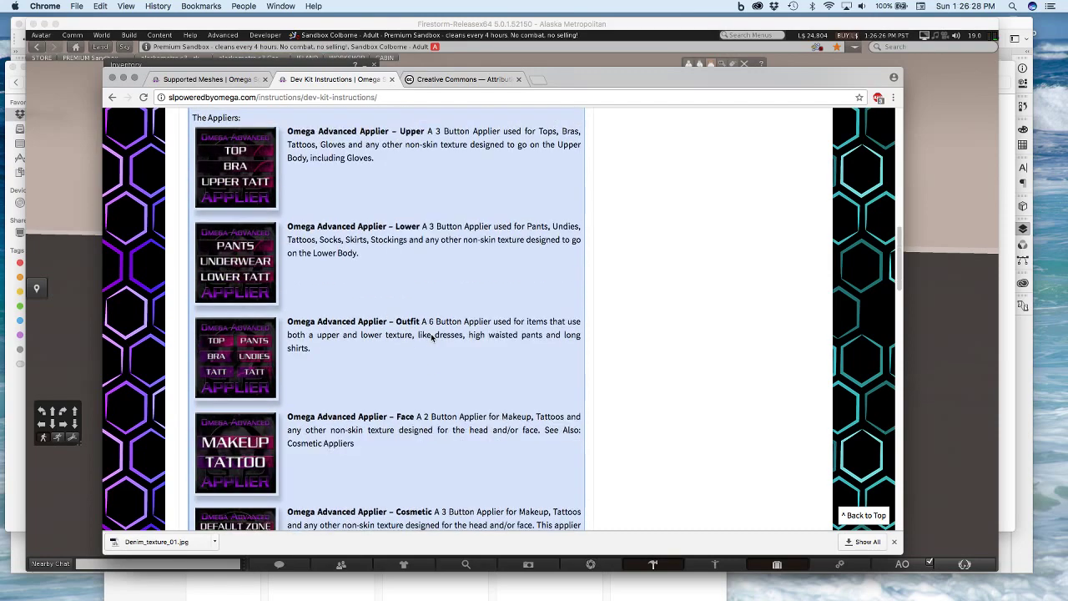
scroll(431, 338, up, 1)
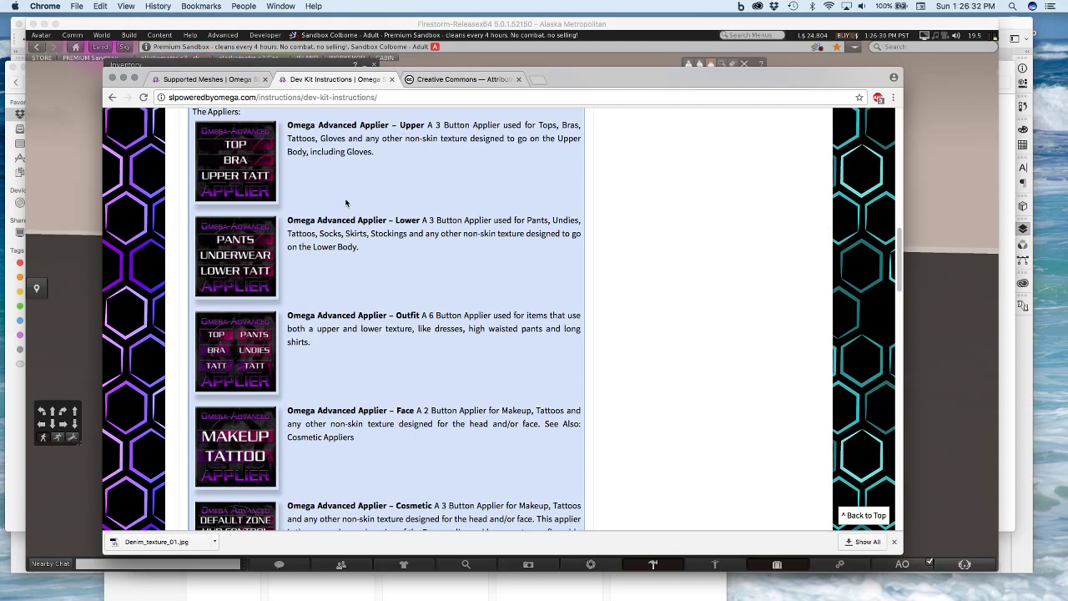
scroll(345, 202, down, 10)
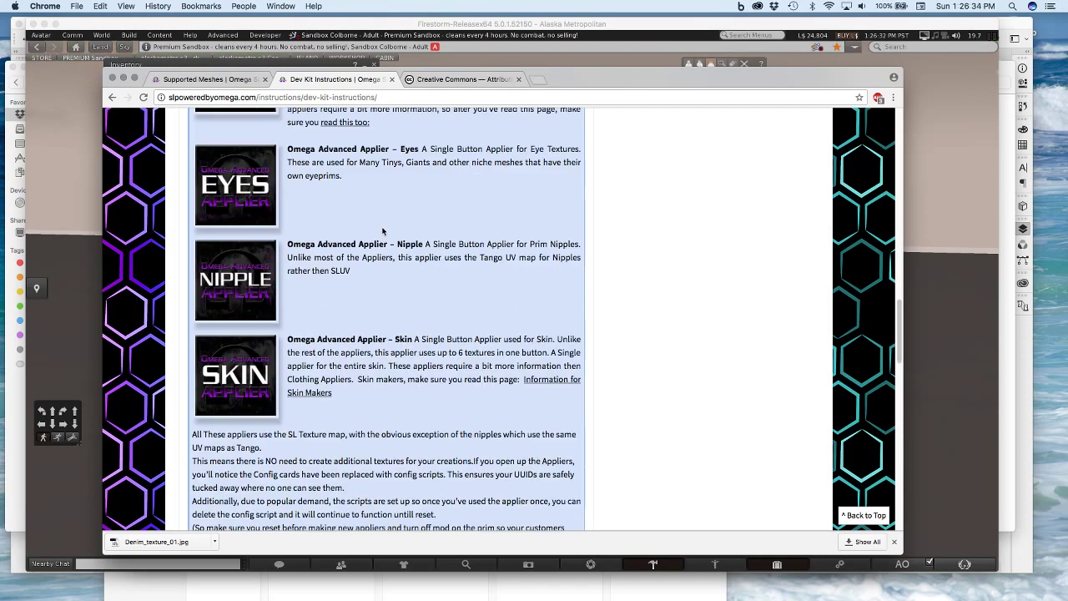
scroll(383, 233, down, 8)
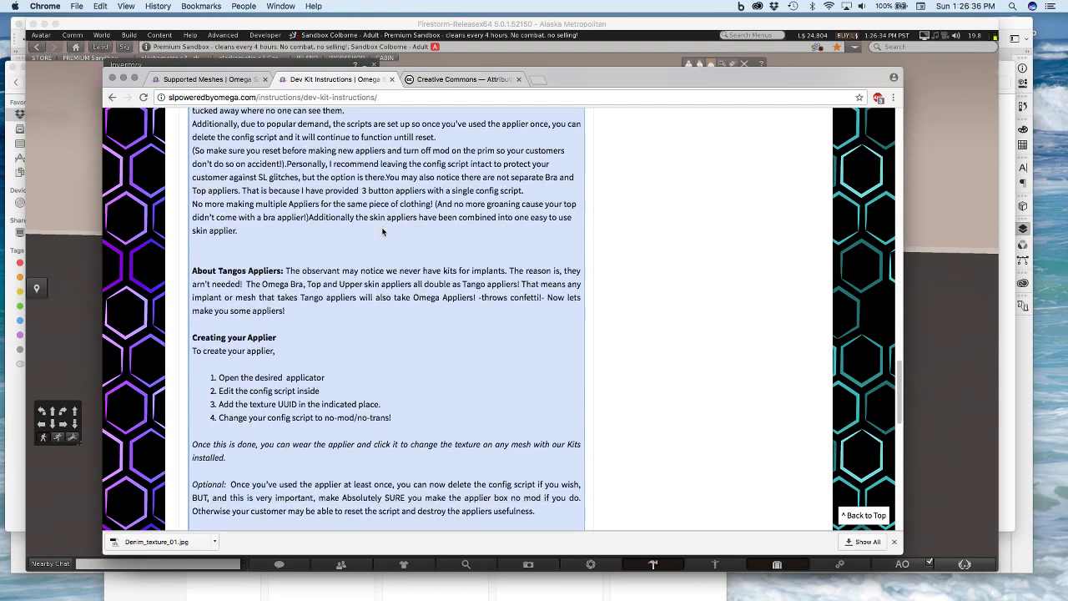
scroll(286, 347, up, 4)
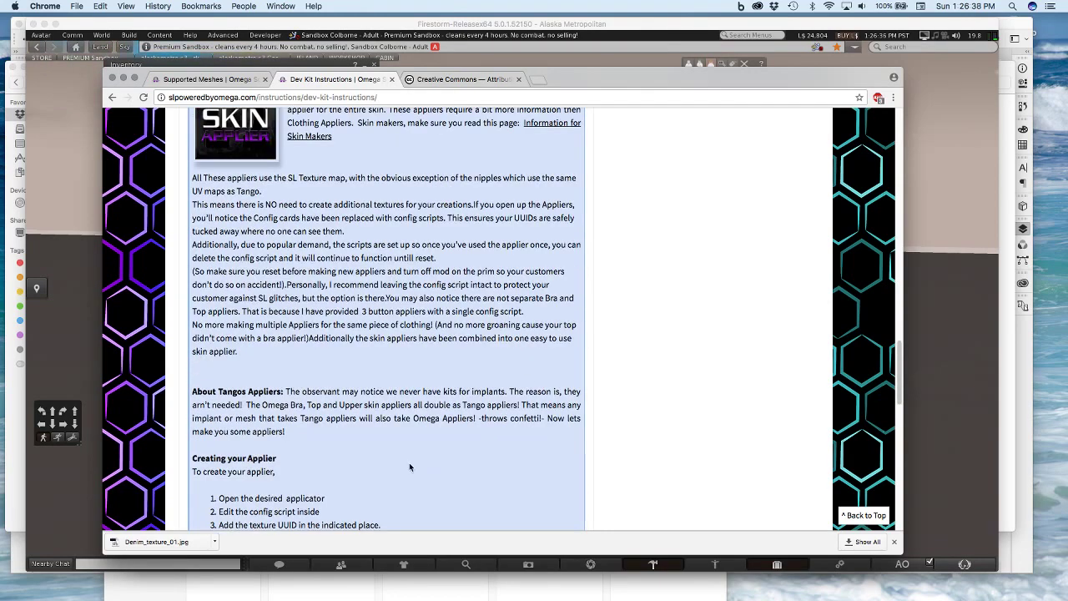
Return to Firestorm, dismiss the group notice, and examine the Cloth_Upper_texture line in the config script
click(917, 191)
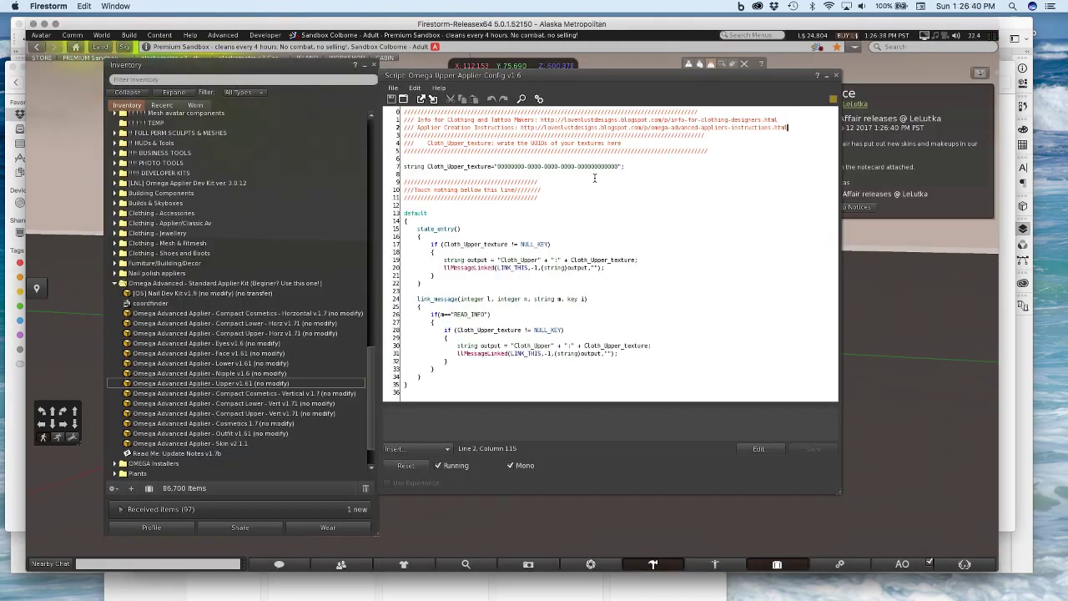
click(918, 159)
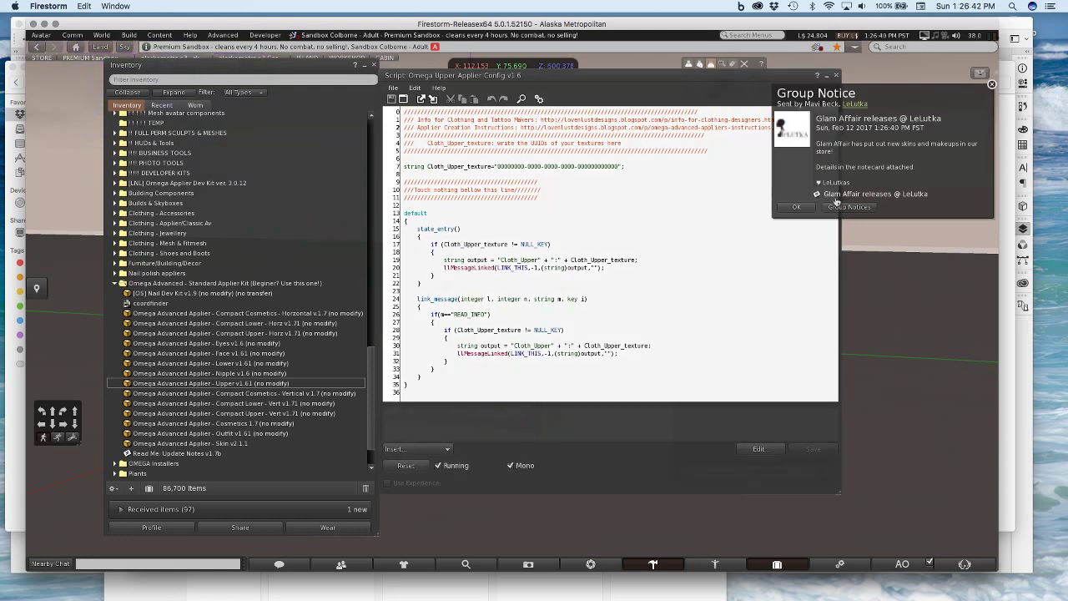
click(506, 169)
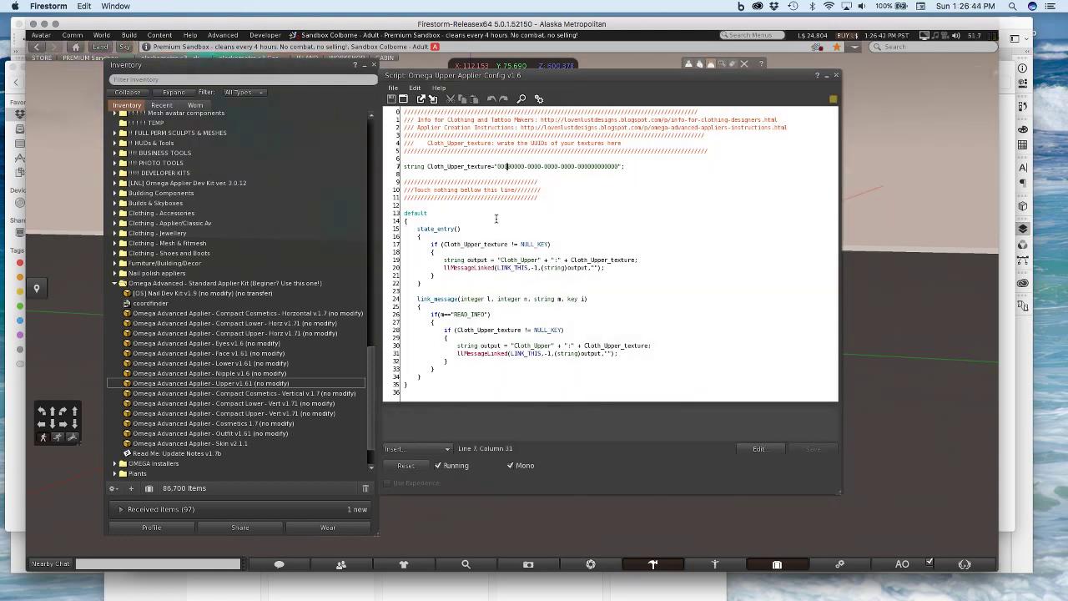
drag(646, 167, 403, 167)
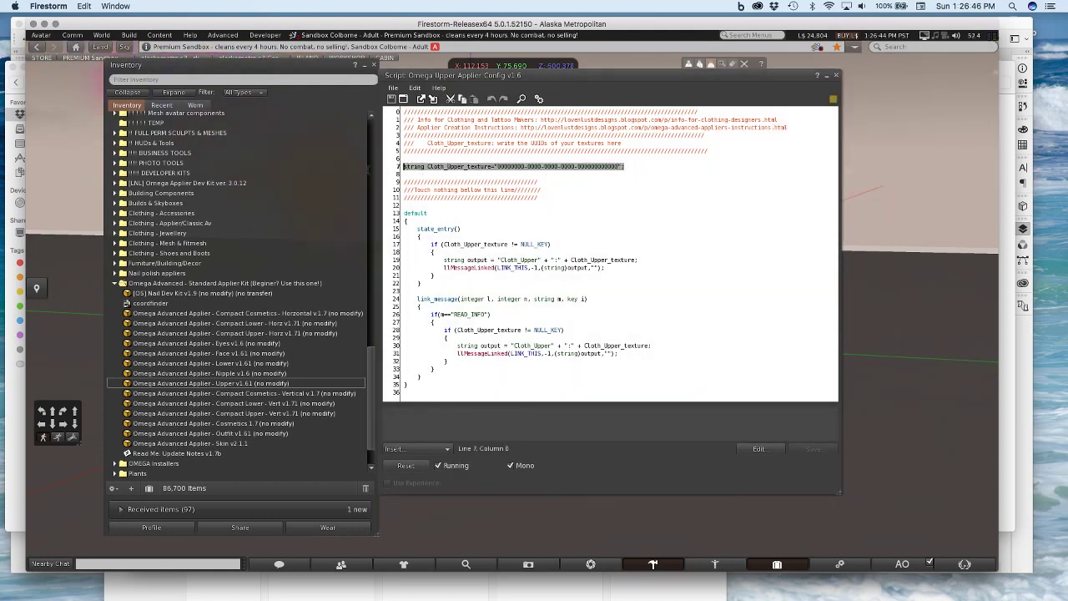
click(532, 167)
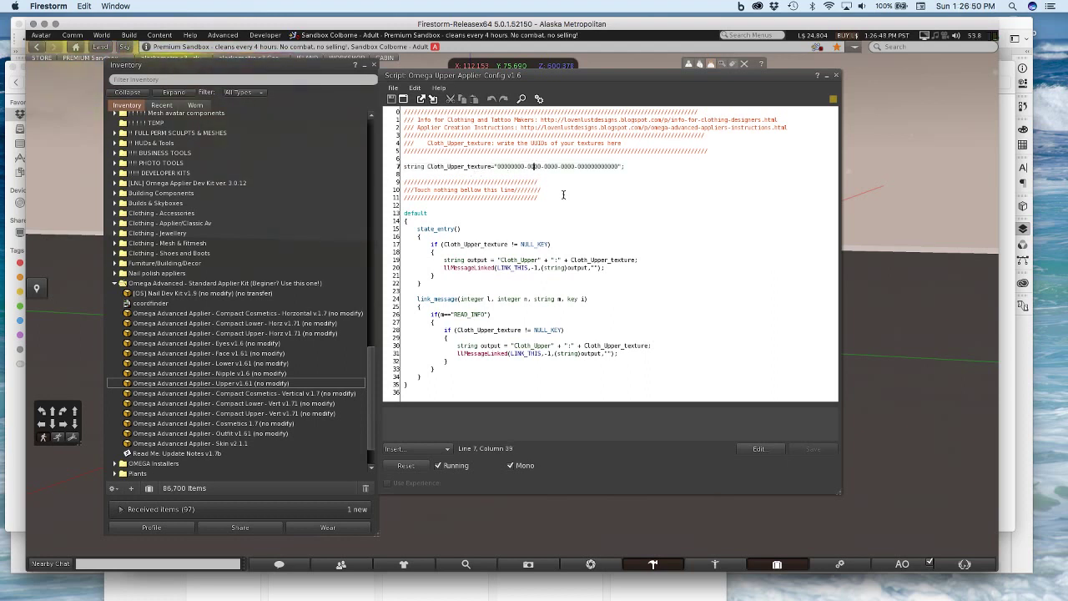
Copy the asset UUID of the omega-applier-sample-demo texture from the inventory
scroll(193, 235, up, 6)
scroll(196, 238, up, 10)
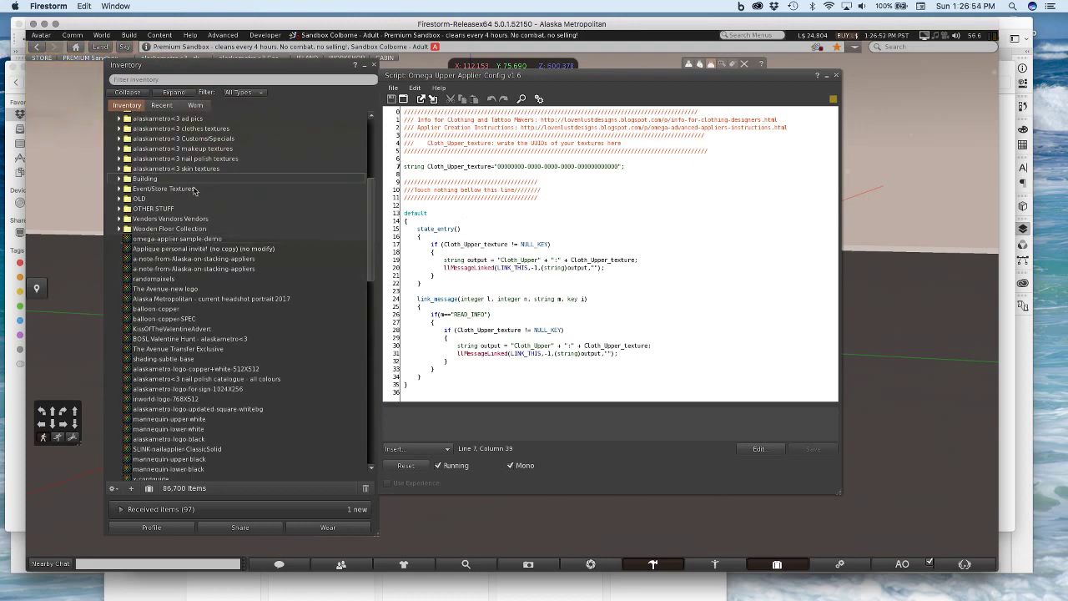
right_click(213, 238)
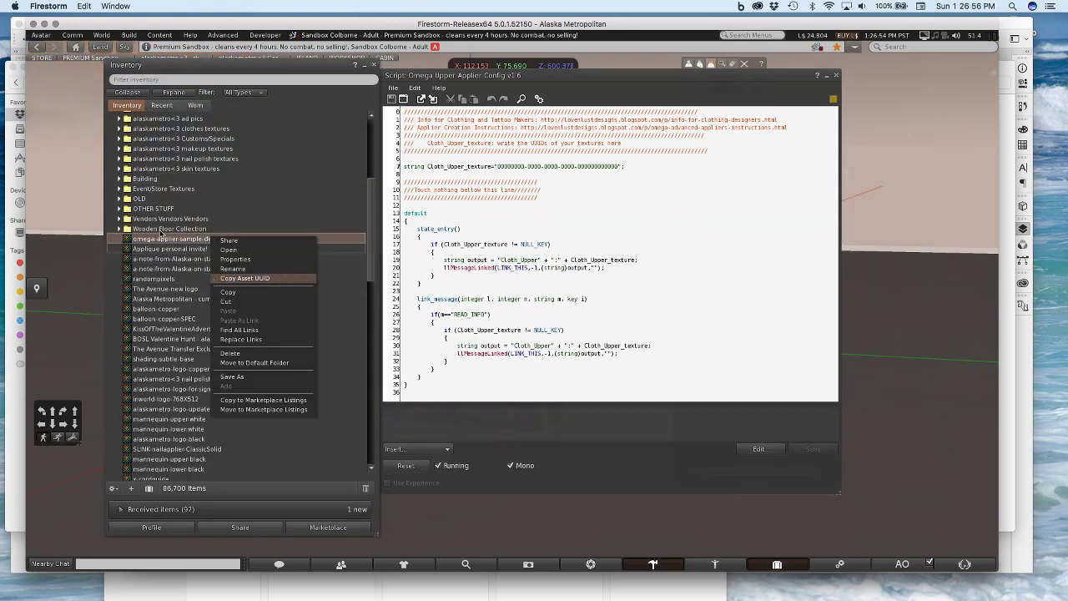
click(245, 278)
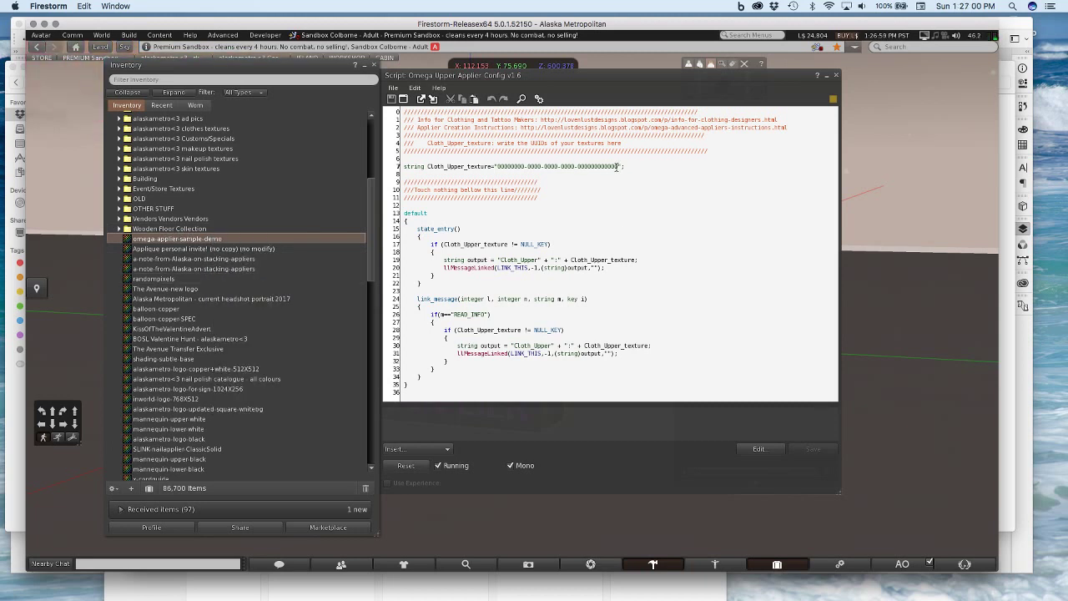
Replace the placeholder zeros in the Cloth_Upper_texture string with the copied texture UUID, keeping the quotation marks, then save and close the config script
drag(619, 166, 547, 166)
drag(620, 166, 499, 166)
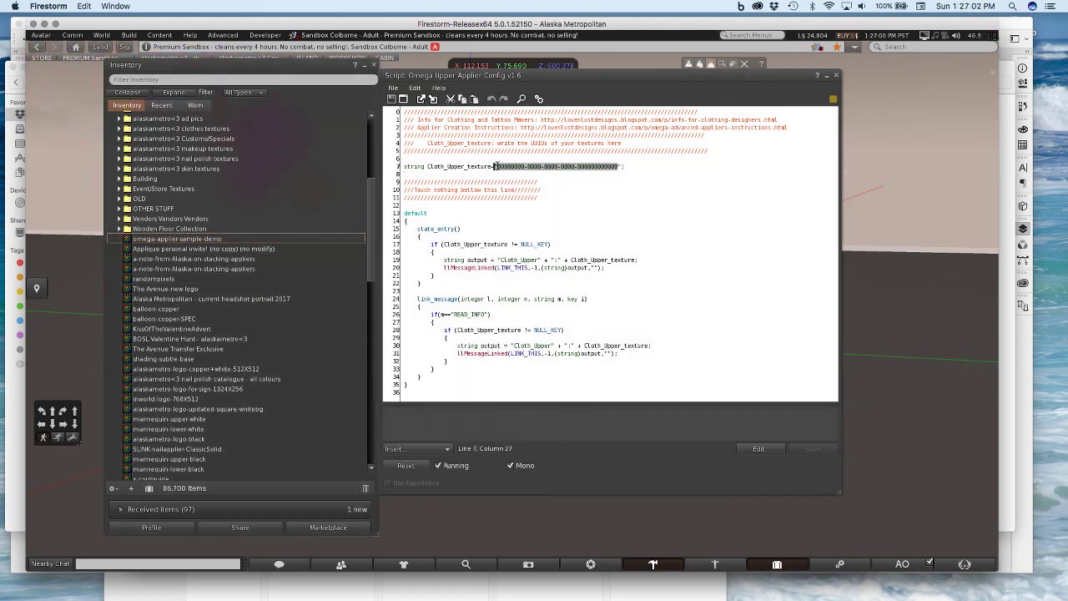
click(582, 166)
drag(497, 166, 619, 166)
key(BackSpace)
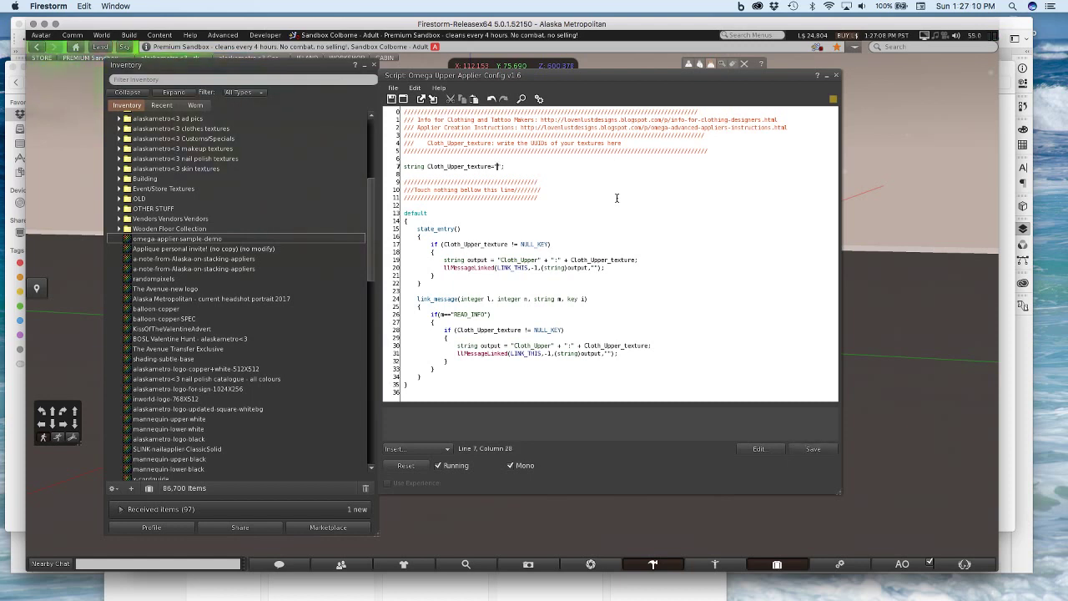
key(super+v)
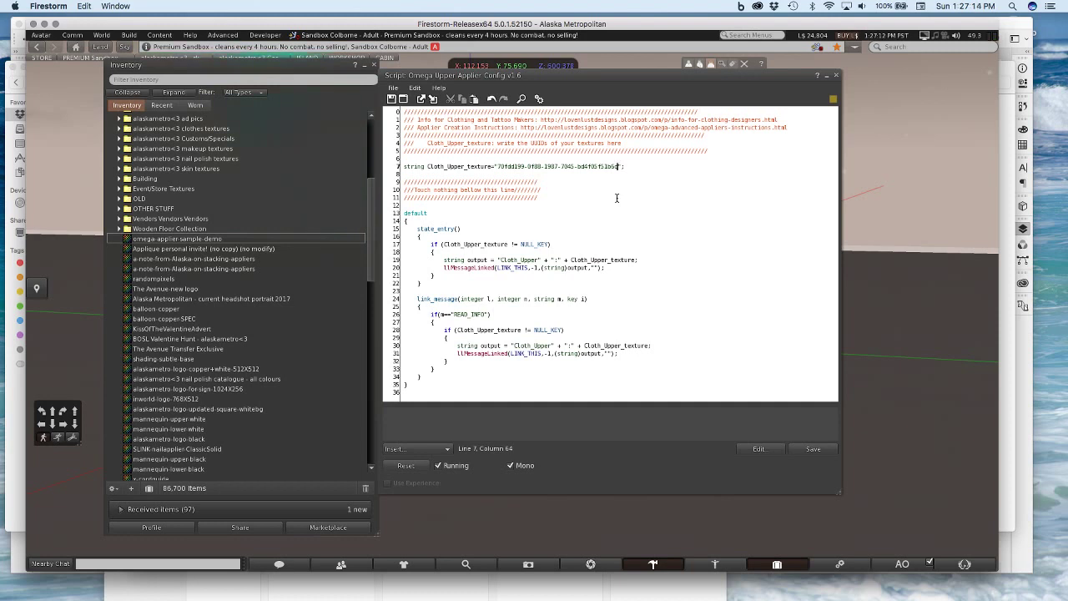
click(822, 449)
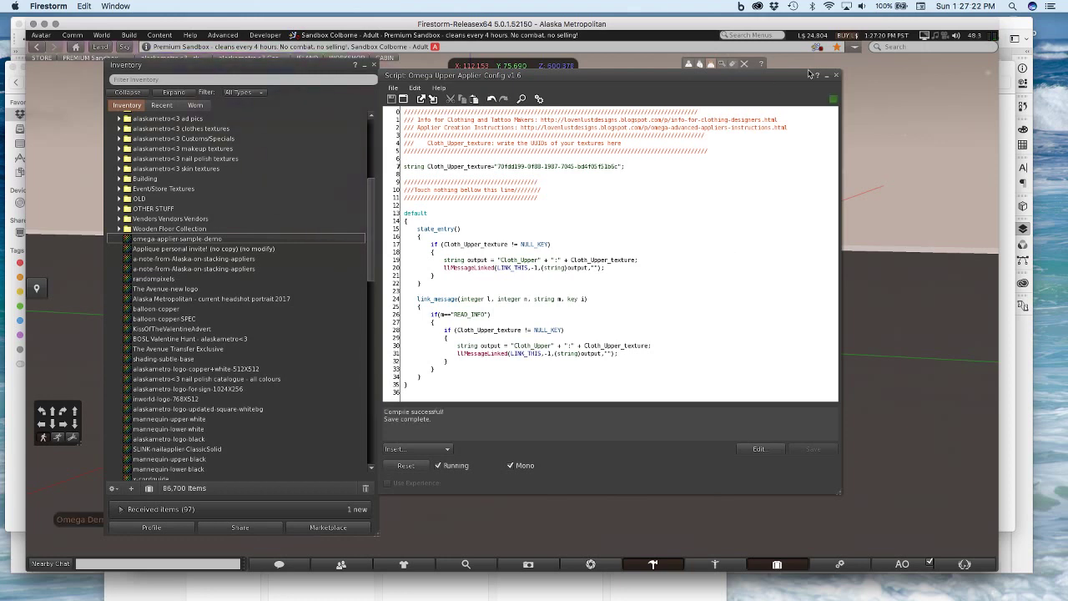
click(838, 76)
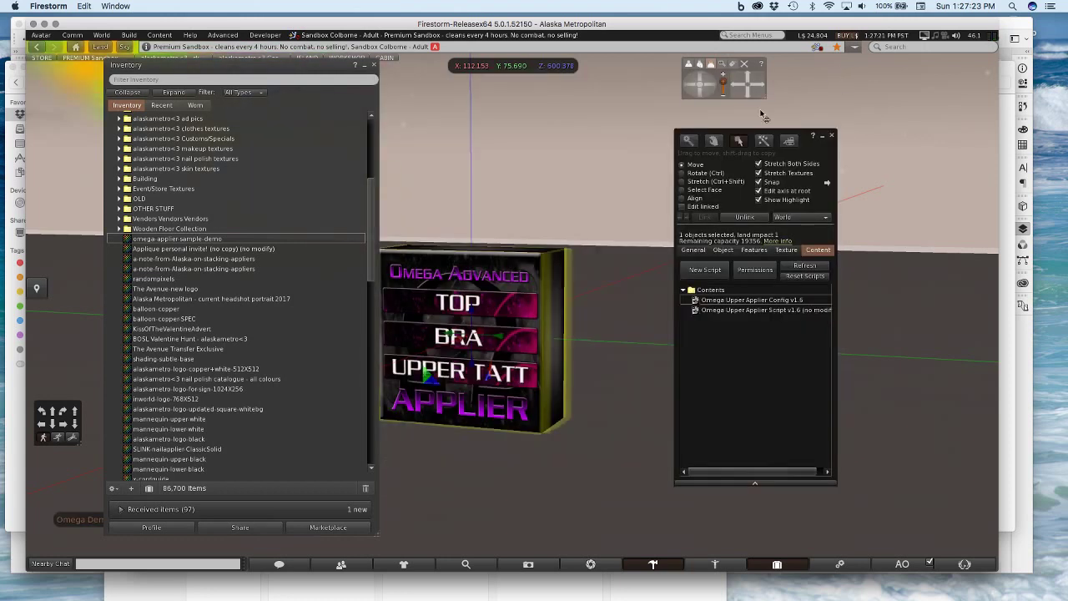
Minimize the inventory and check the nearby chat for the applier's texture-loading message, then close the chat
click(365, 66)
click(278, 564)
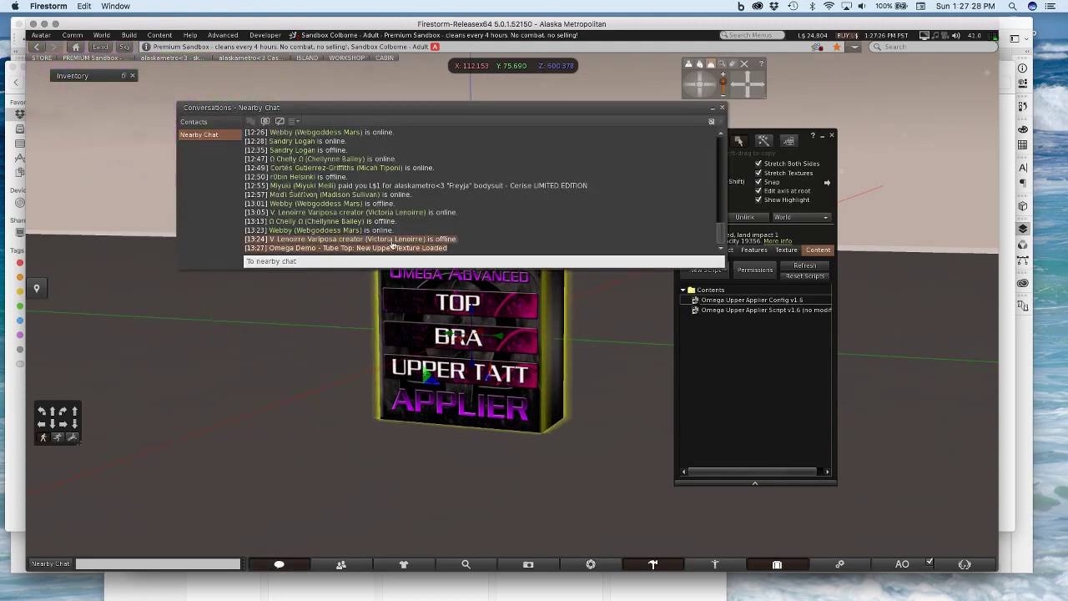
click(721, 109)
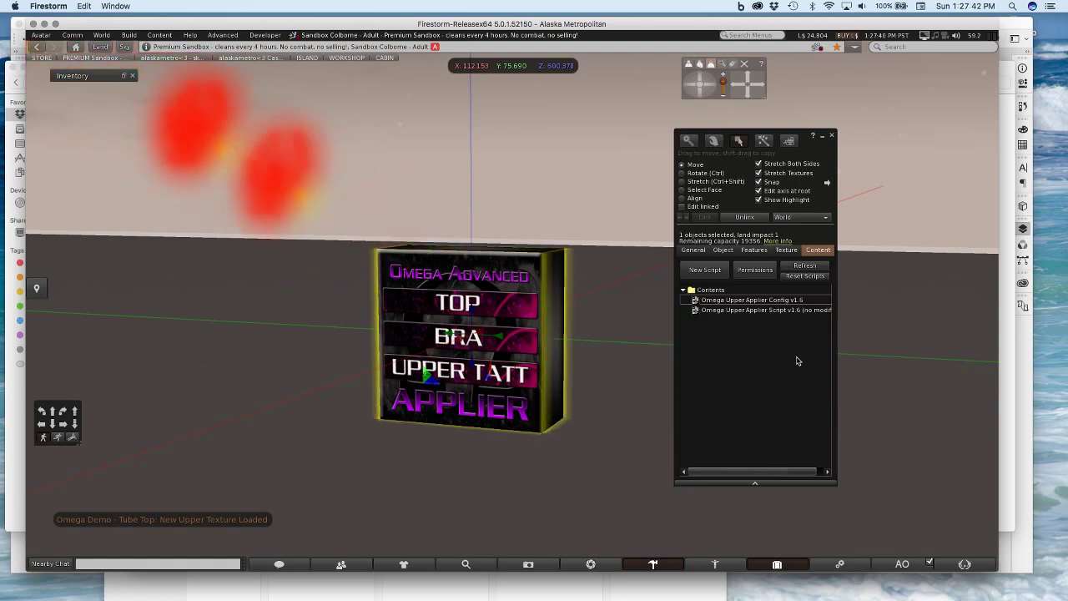
Set the next-owner permissions of the Omega Upper Applier Config v1.6 script to Copy only, without Modify or Transfer, and close its properties
click(756, 301)
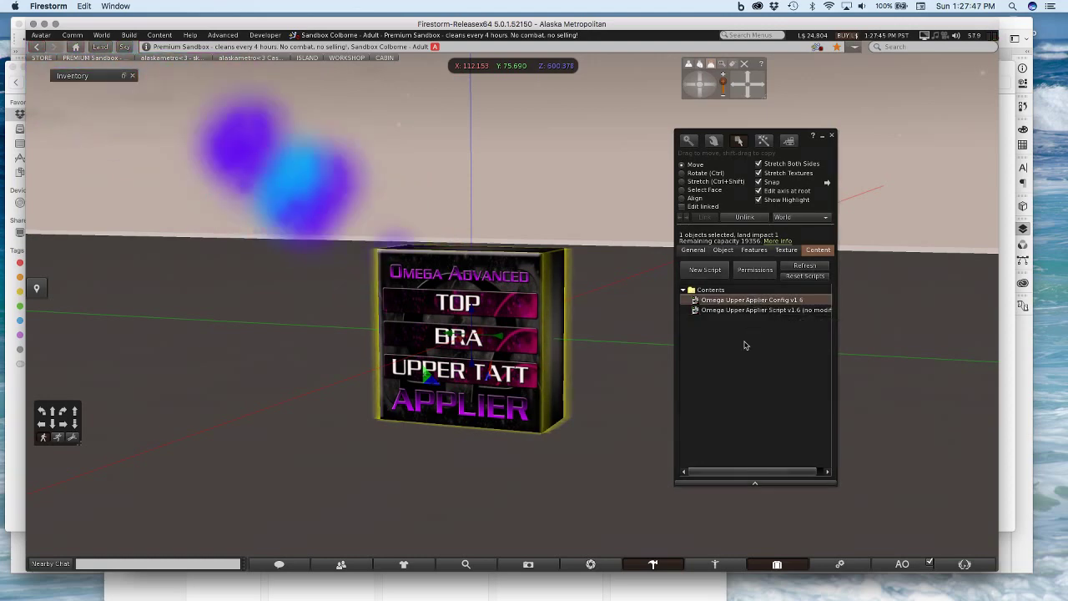
right_click(734, 300)
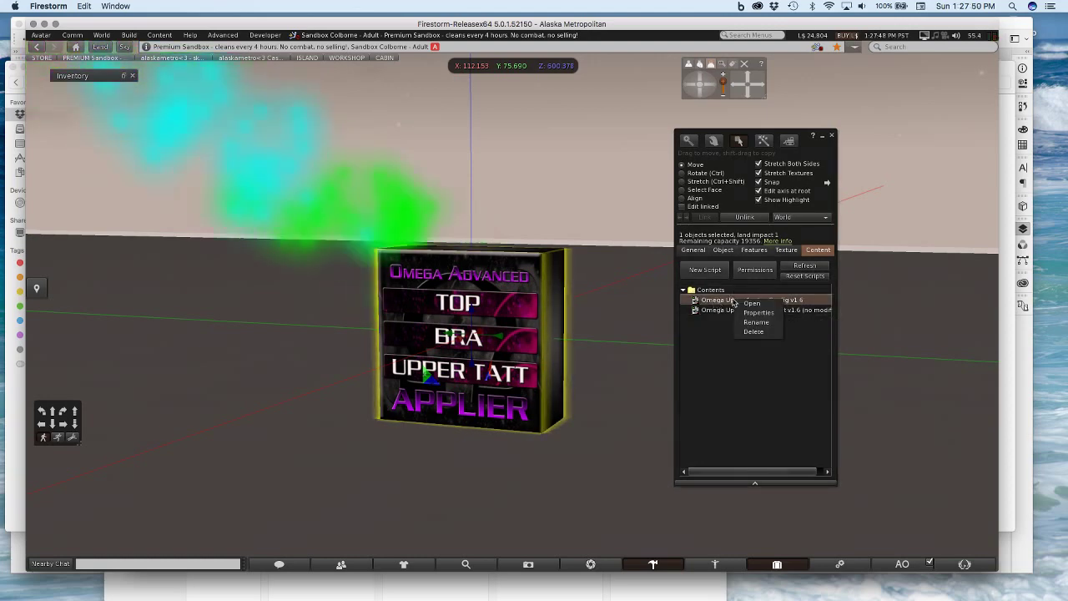
click(720, 300)
right_click(721, 301)
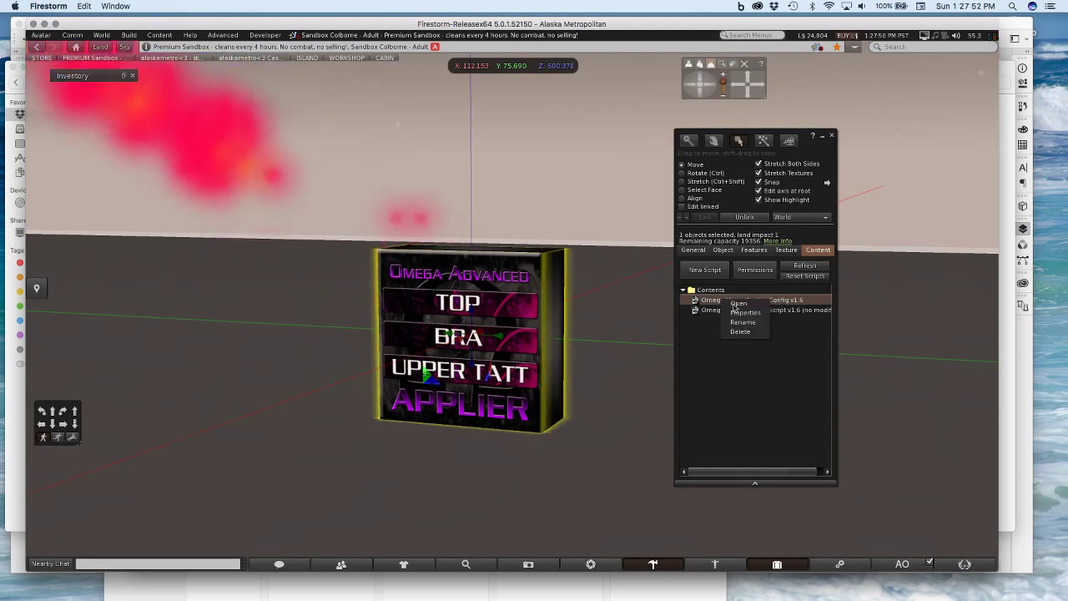
click(734, 313)
click(590, 449)
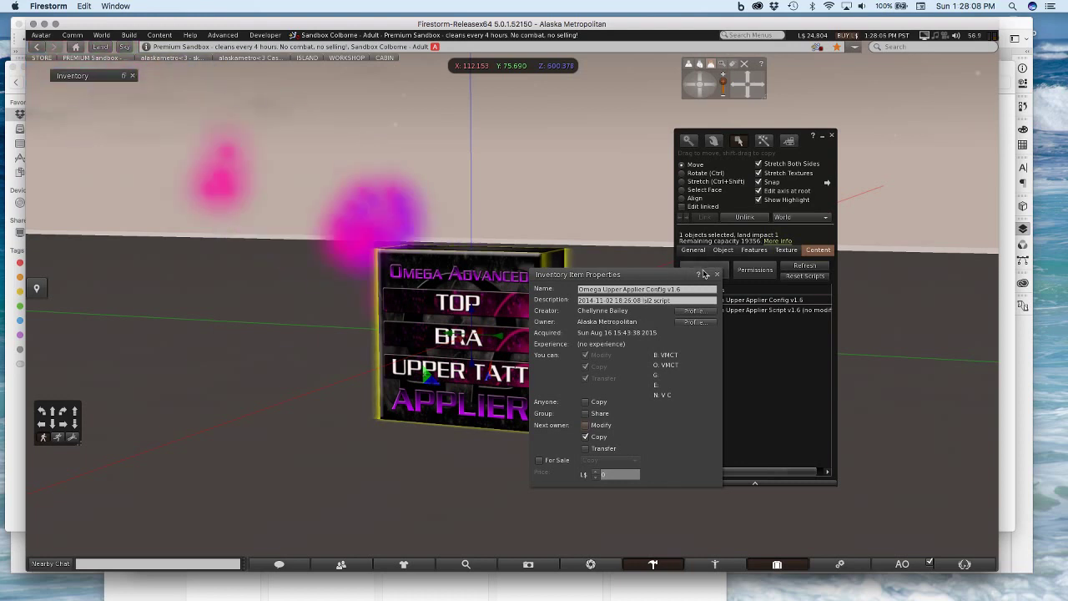
click(720, 276)
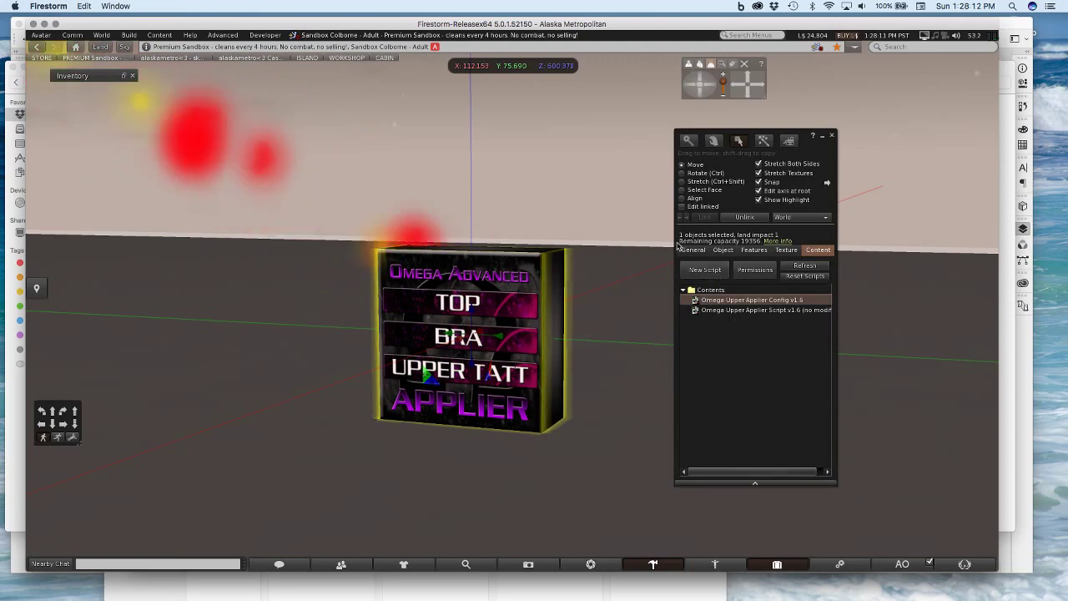
Set the applier box's next-owner permissions to Copy only, without Modify or Transfer, and take the box back into inventory
click(695, 470)
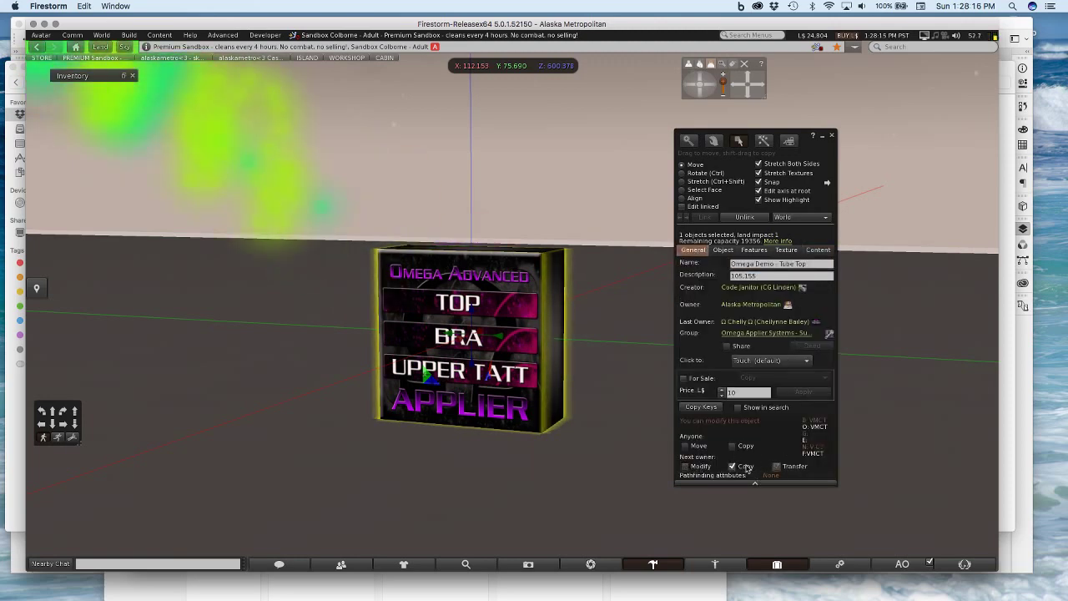
click(831, 138)
right_click(495, 299)
click(459, 299)
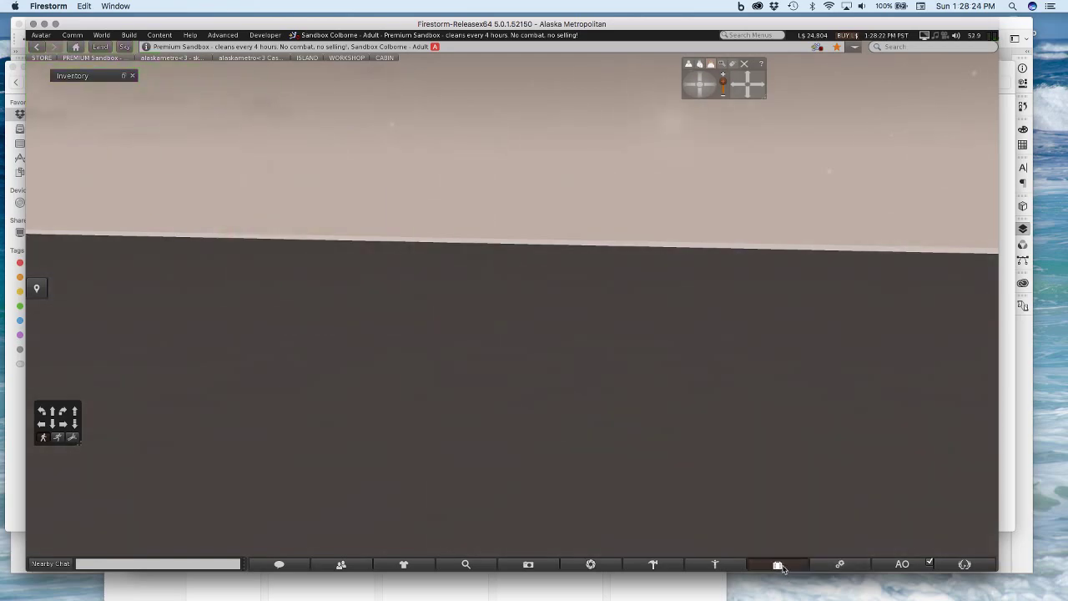
Move Omega Demo - Tube Top from the Omega kit folder into the LIVESTREAM inventory folder, and tidy away the expanded folders and inventory
click(781, 566)
scroll(210, 289, up, 10)
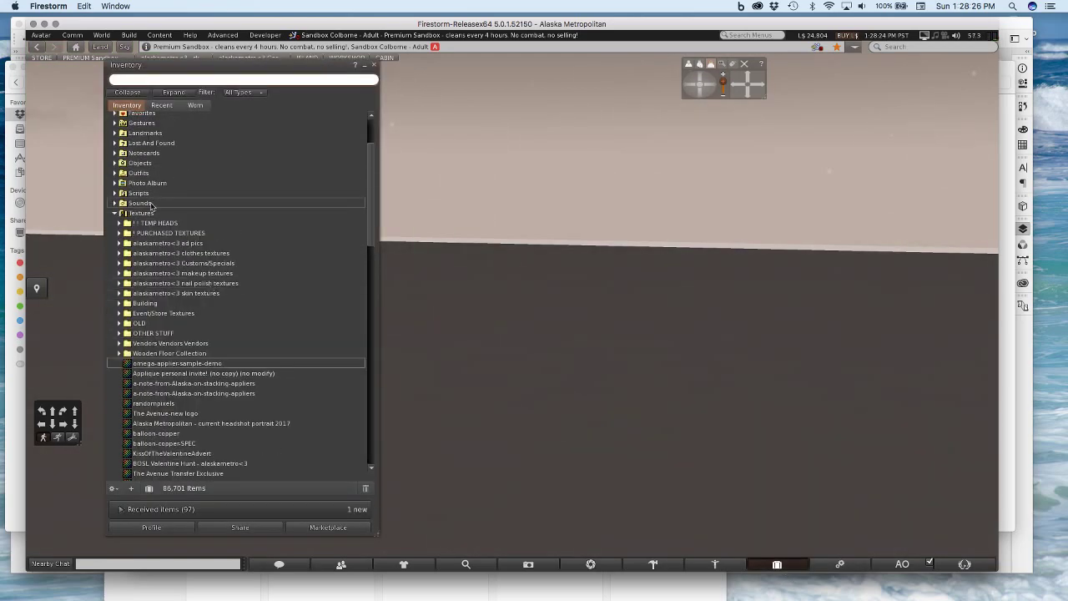
click(115, 213)
scroll(219, 438, down, 1)
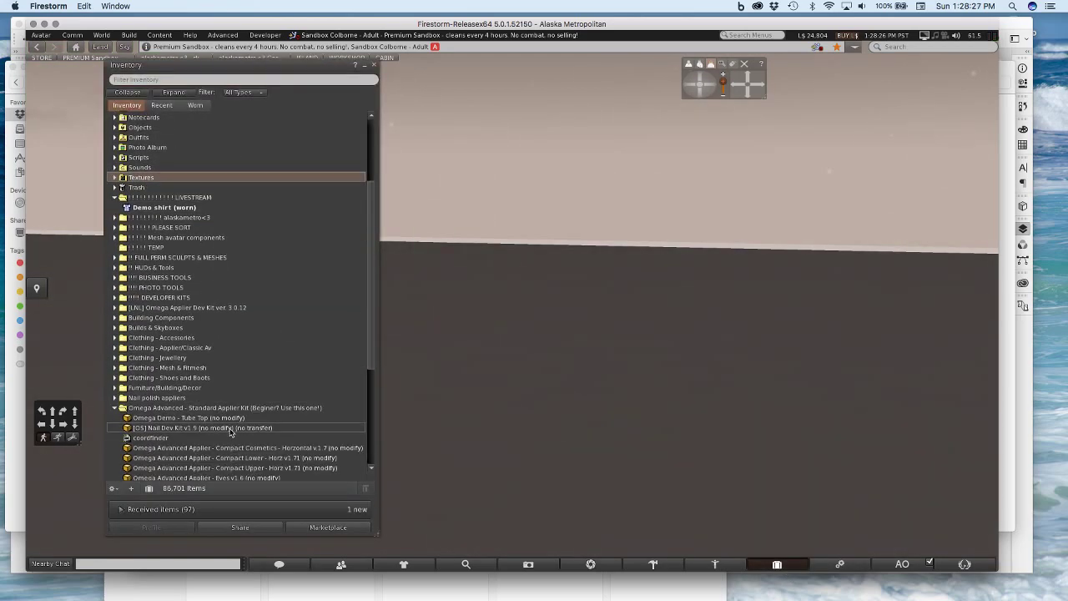
click(178, 418)
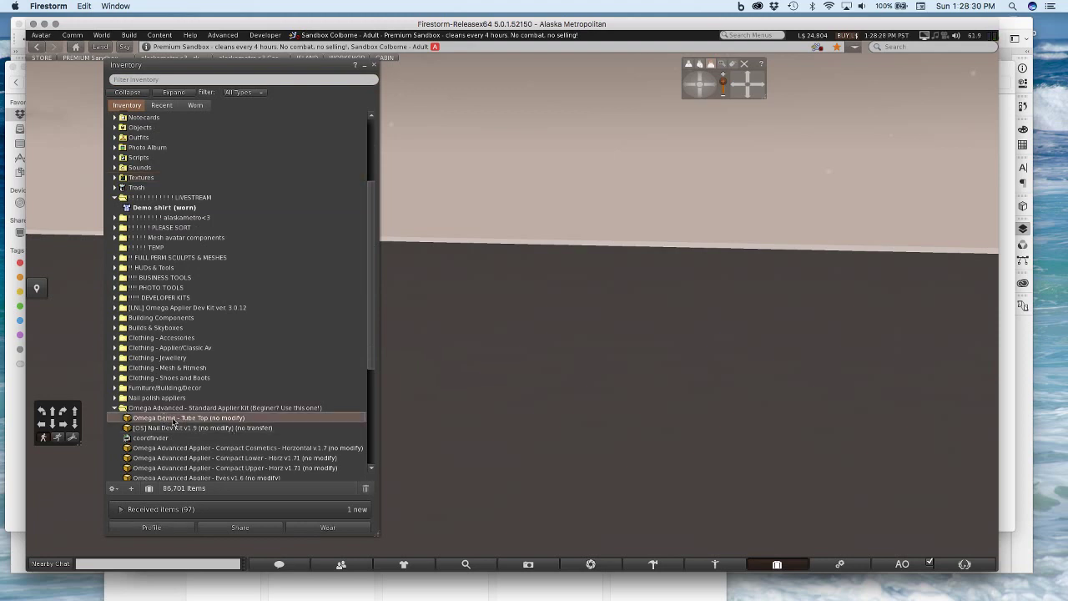
drag(175, 423, 261, 276)
drag(198, 197, 197, 205)
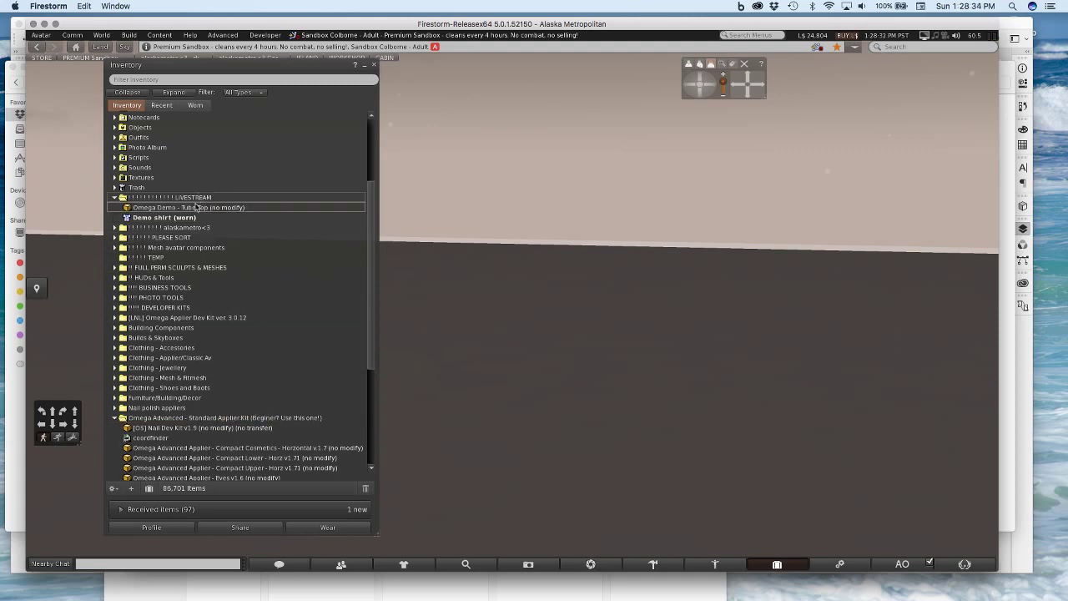
double_click(170, 414)
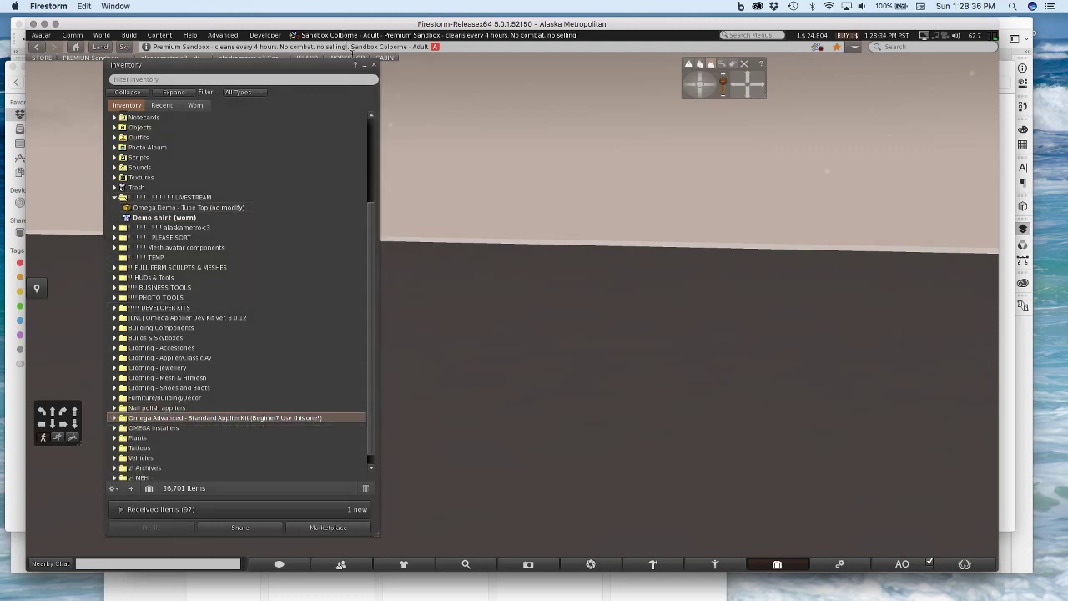
click(364, 67)
Change the avatar into the saved outfit "! ! ! ALASKA" and close the appearance window
click(403, 564)
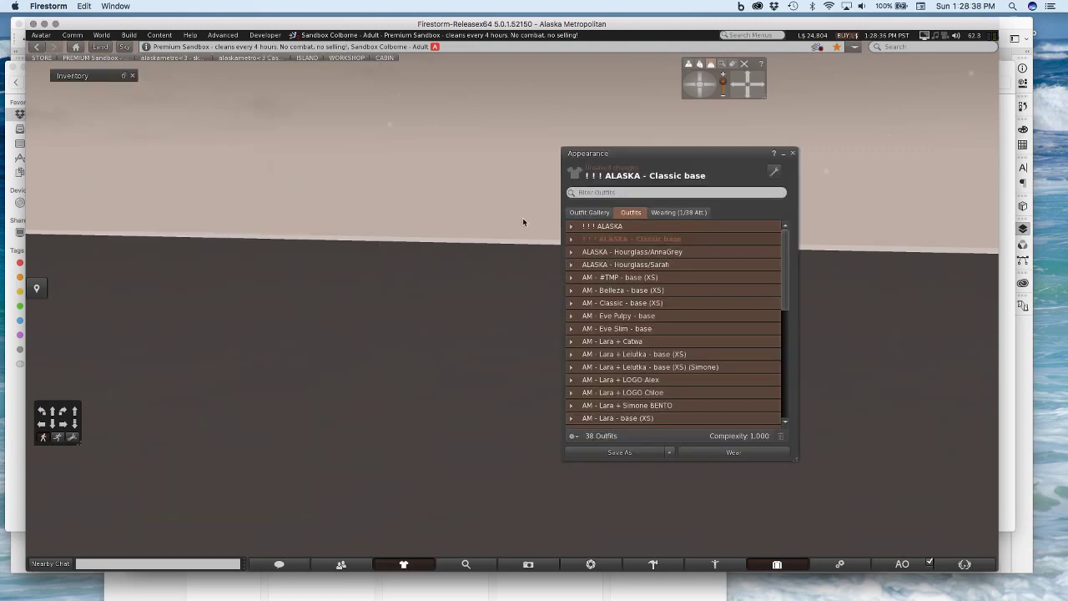
right_click(654, 226)
click(684, 233)
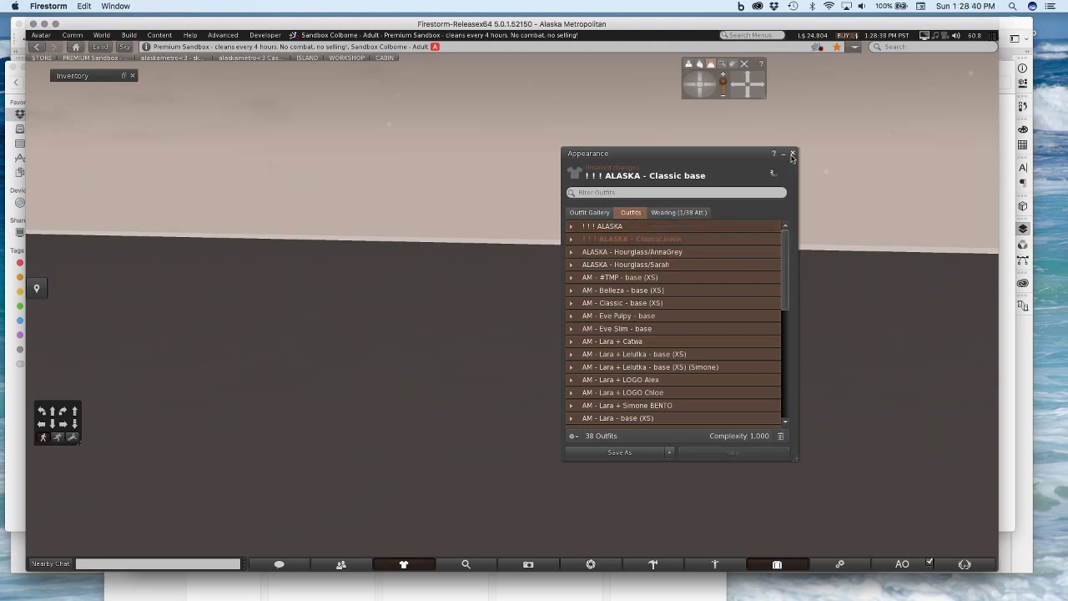
click(793, 154)
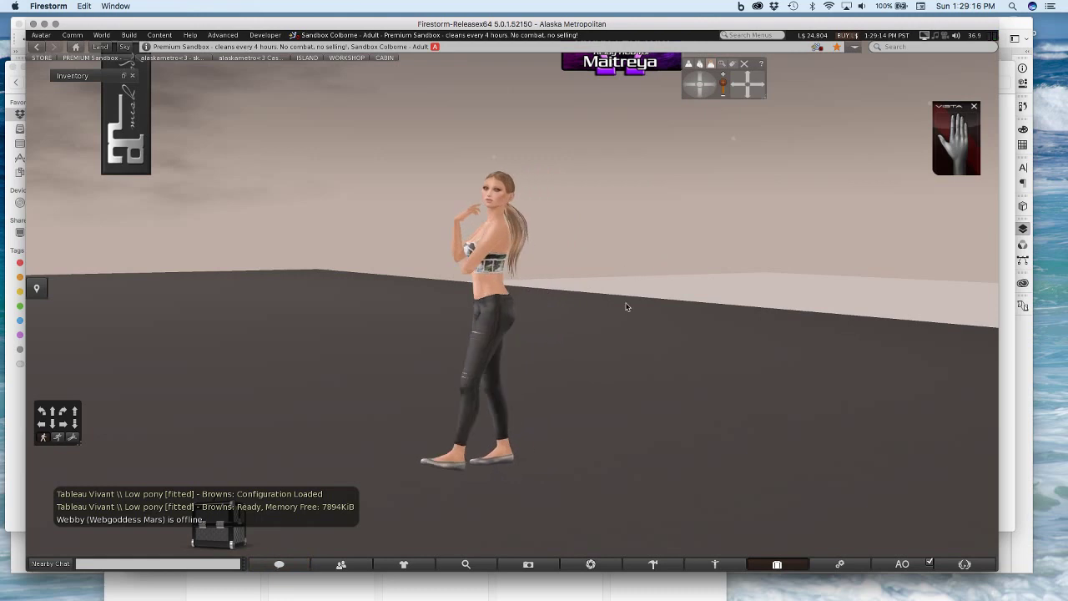
Wear the Omega Demo - Tube Top applier from the LIVESTREAM folder and close the inventory
click(776, 565)
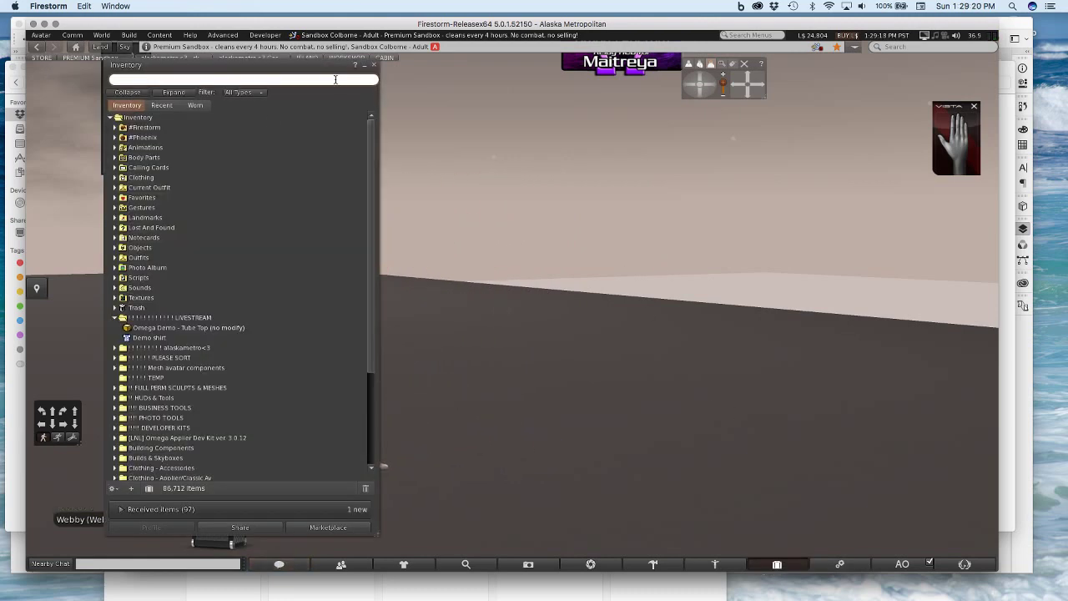
click(141, 328)
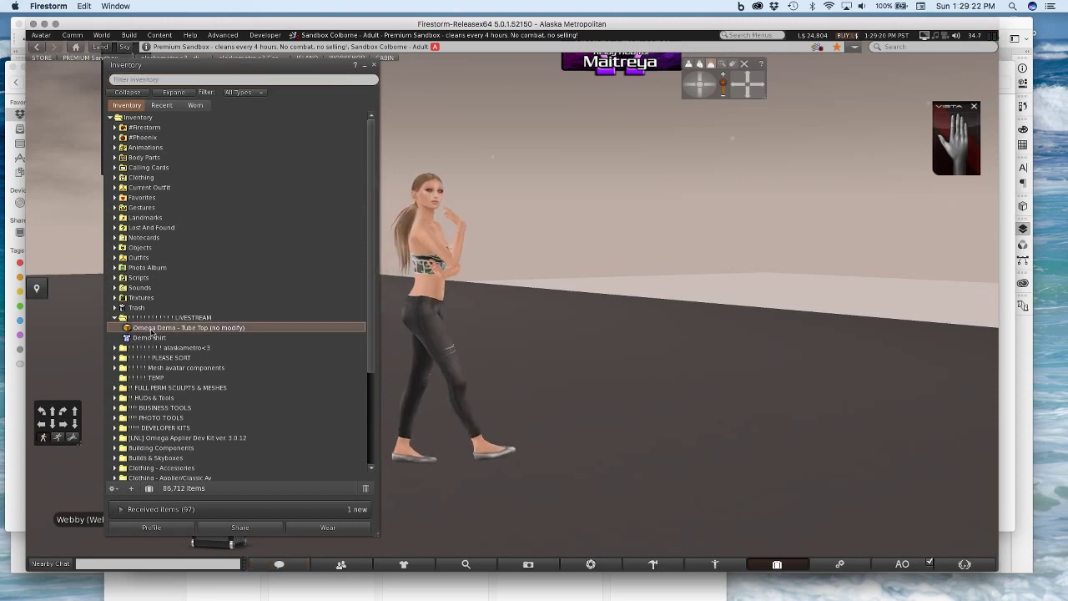
double_click(140, 328)
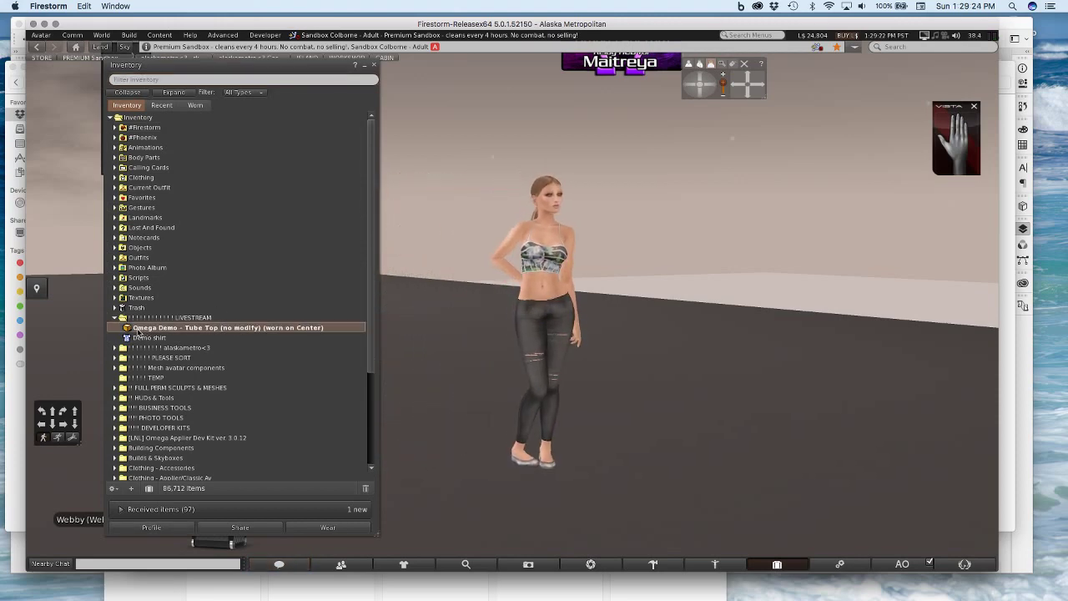
drag(250, 69, 762, 90)
key(super+i)
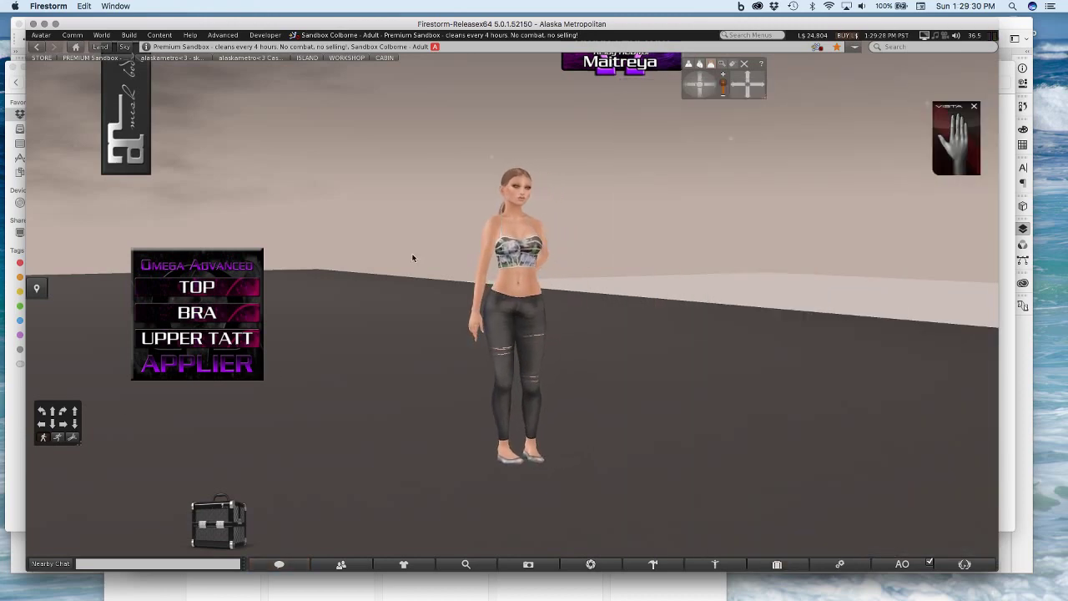
Check the mesh body HUD's layer options for Tattoo, Underwear and Clothes, and minimize the HUD
click(125, 117)
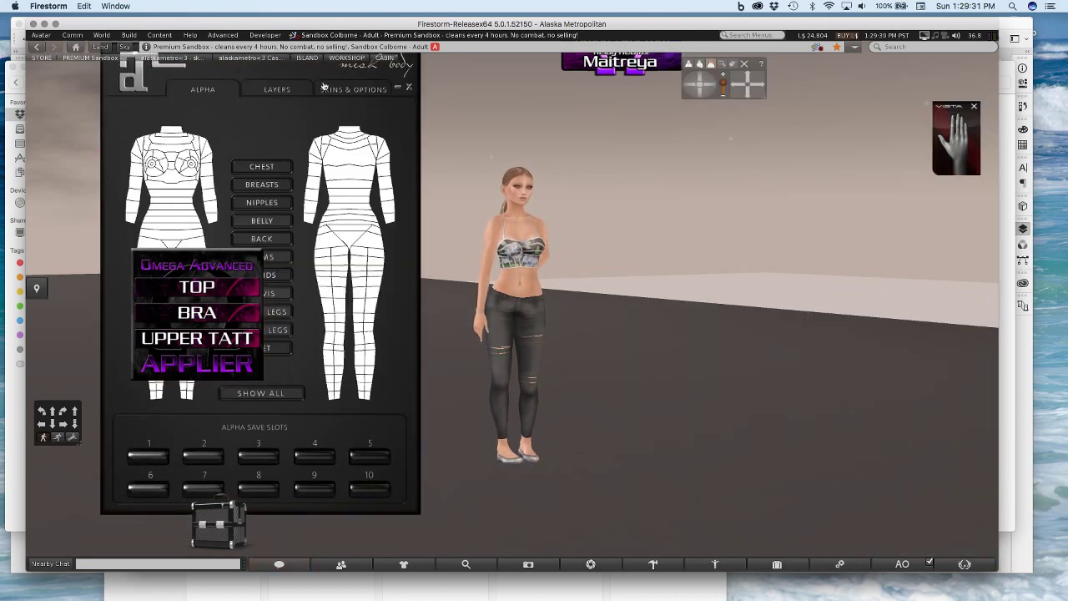
click(277, 90)
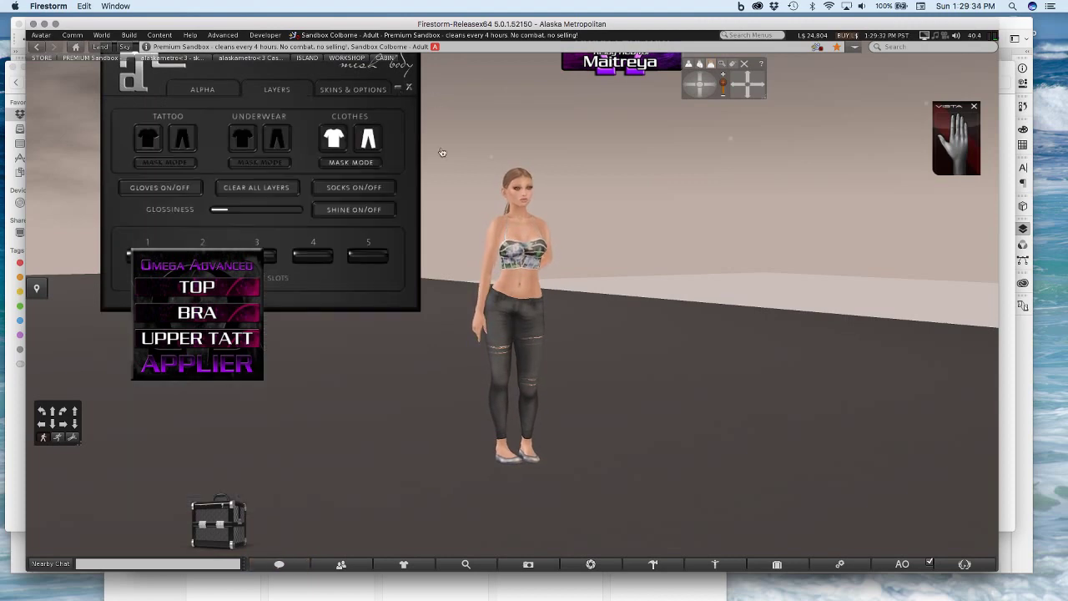
click(398, 88)
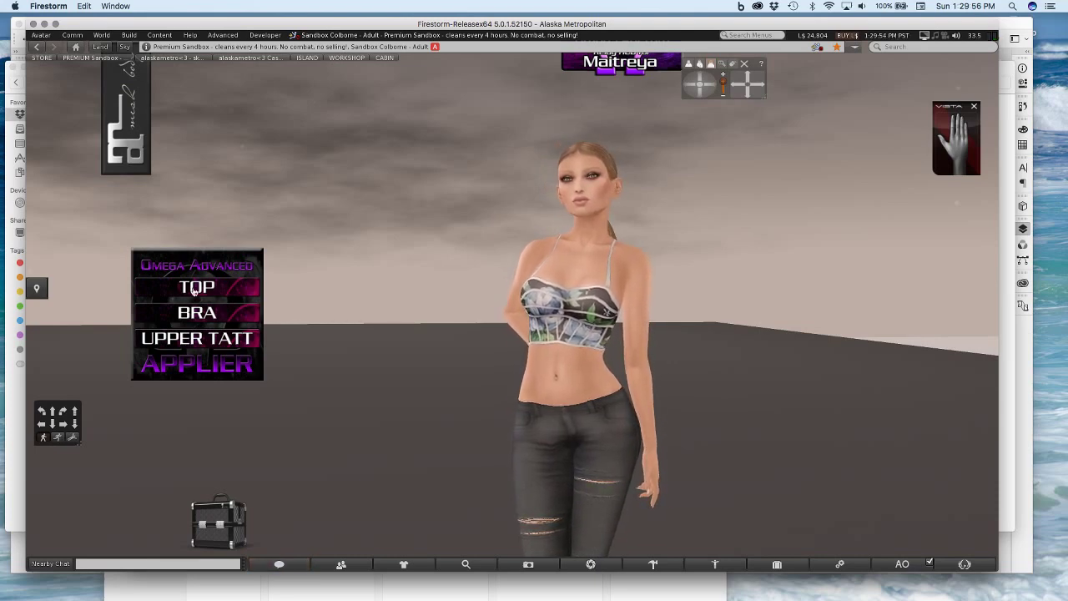
Apply the demo texture as a Top to the Maitreya body's Clothing layer and inspect it up close on the avatar
click(200, 319)
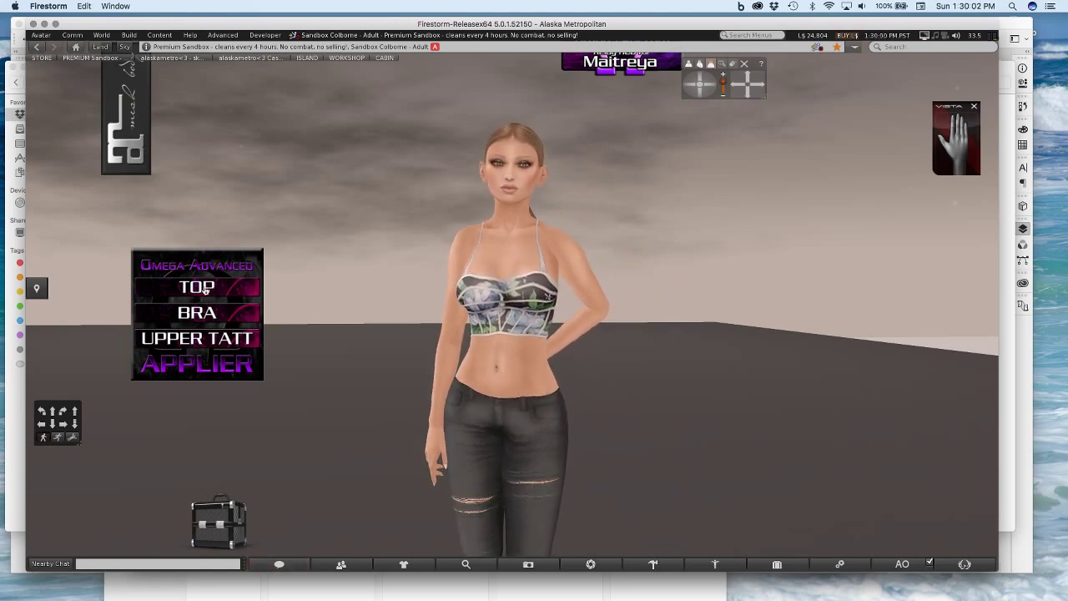
click(233, 295)
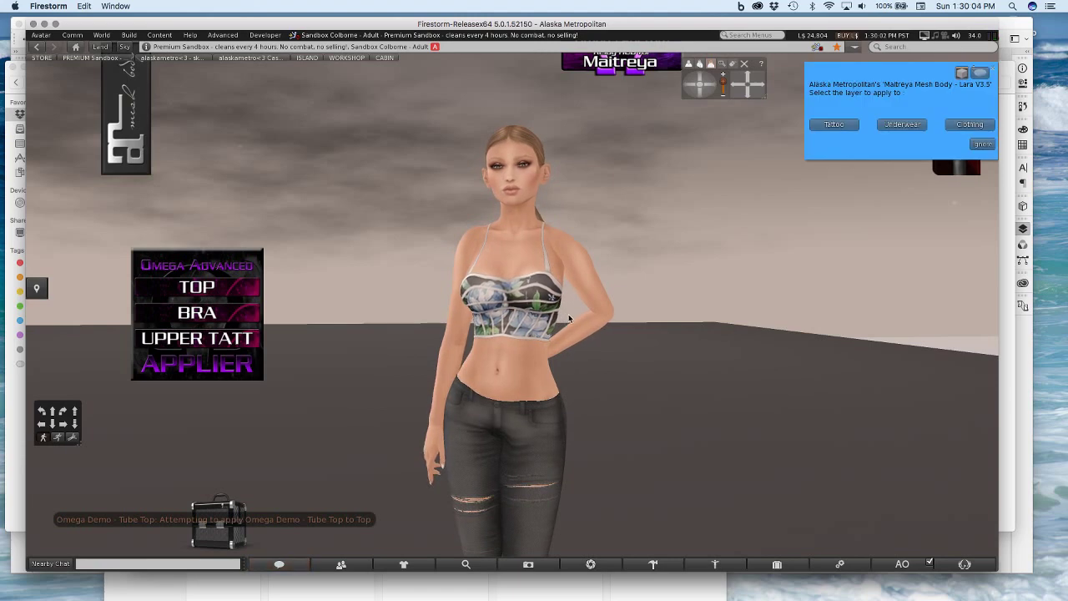
click(968, 125)
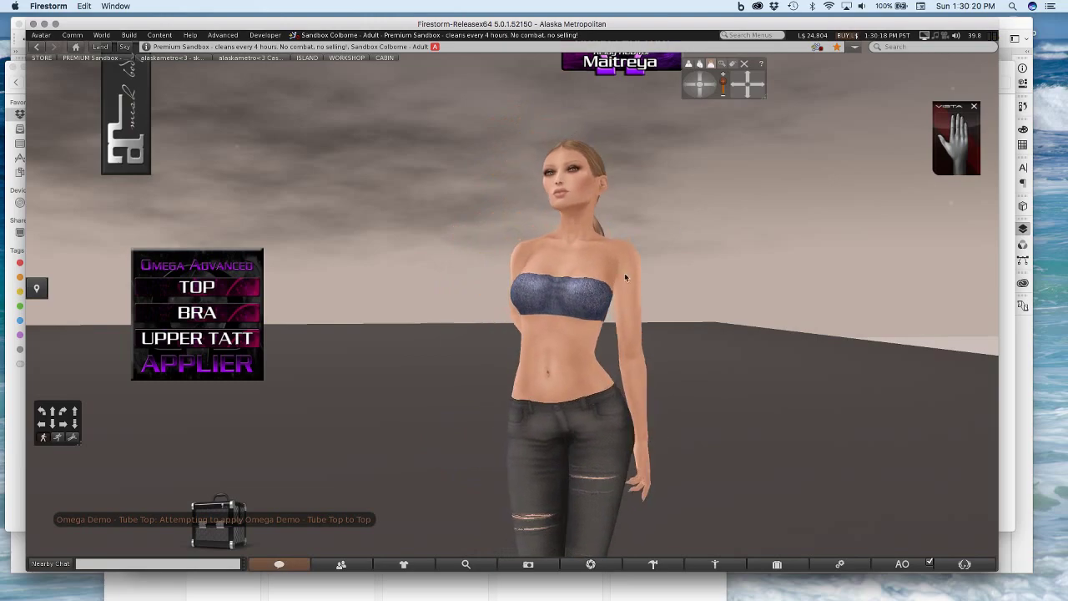
alt+click(624, 276)
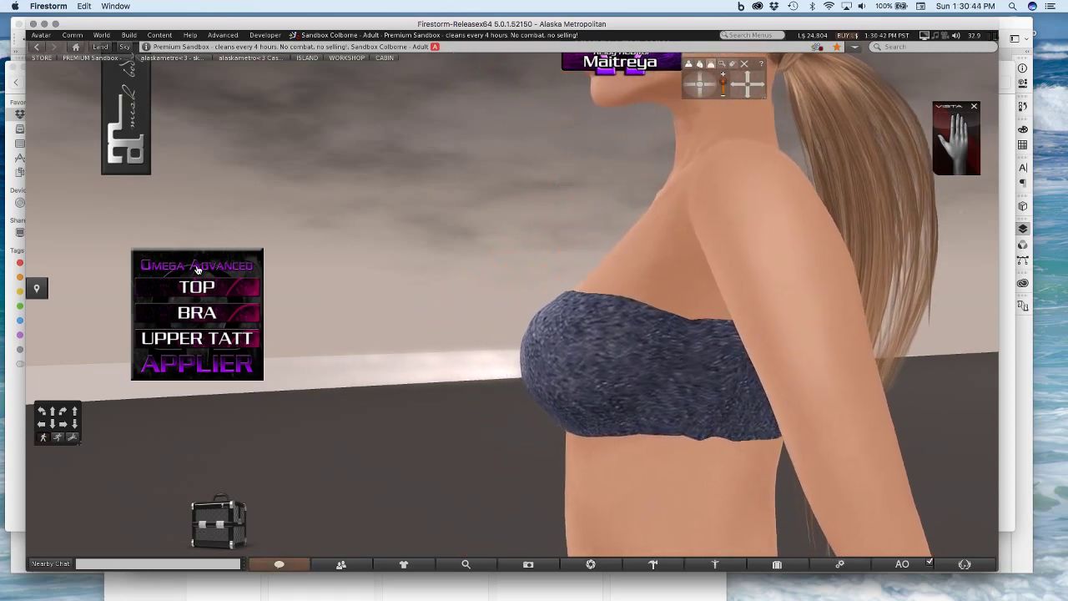
Detach the Omega applier HUD and switch off mask mode for the Clothes layer in the mesh body HUD
click(215, 289)
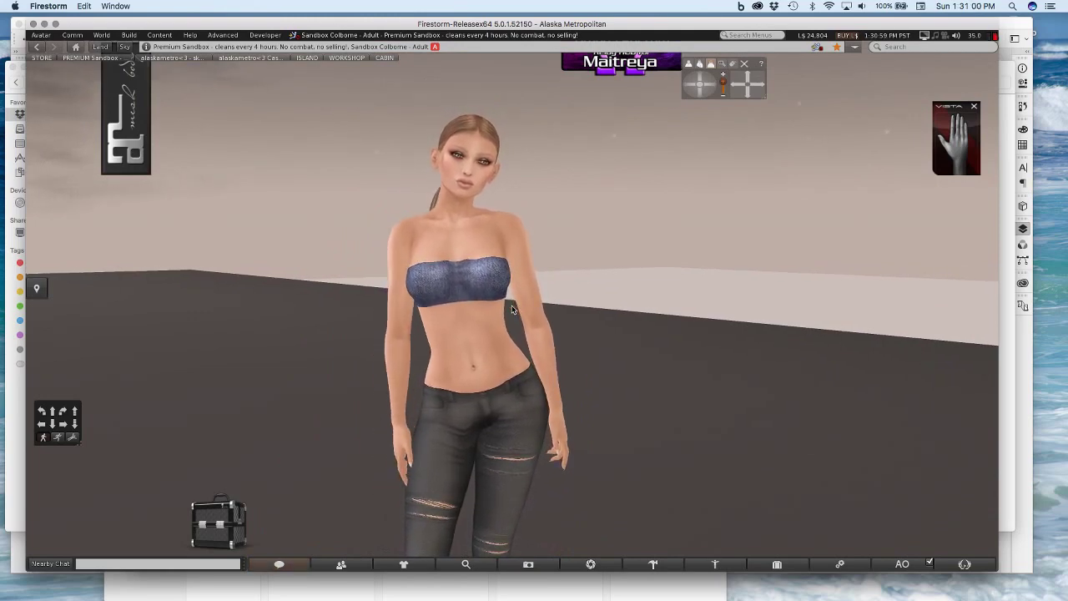
click(105, 99)
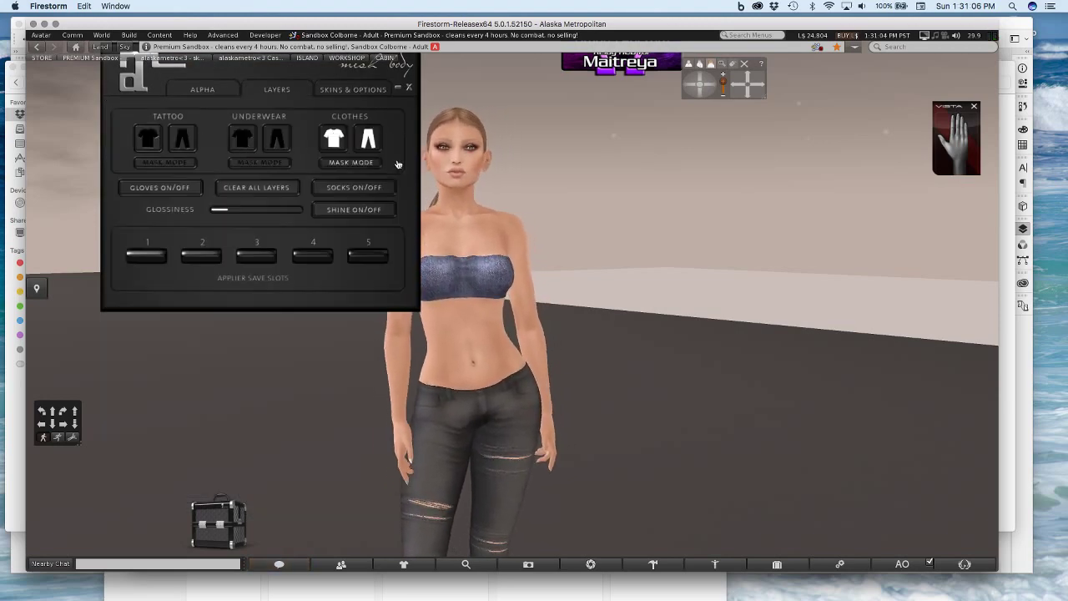
click(347, 163)
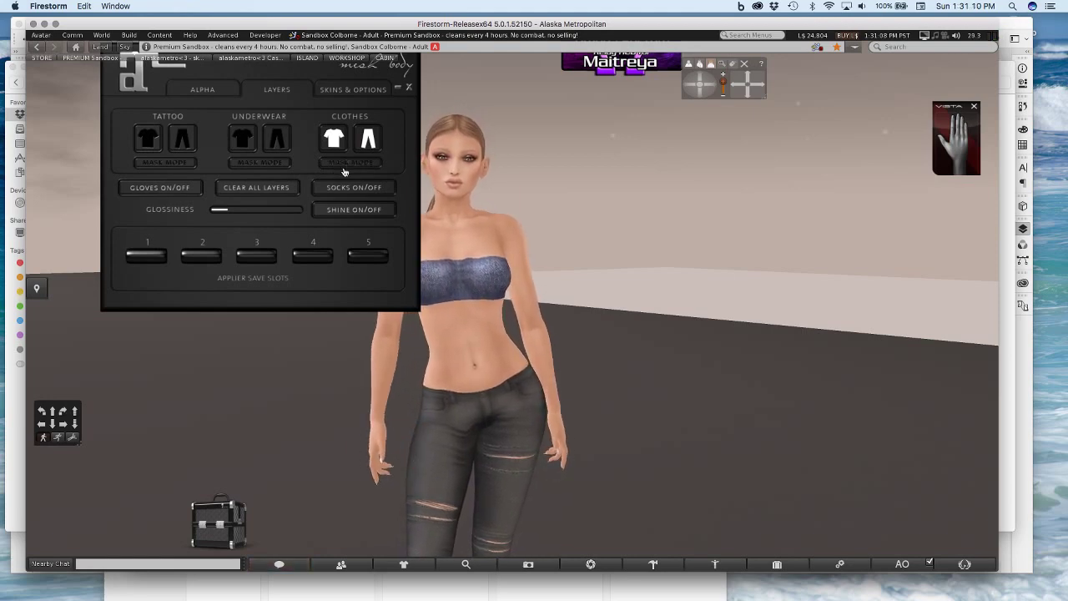
click(343, 164)
click(344, 165)
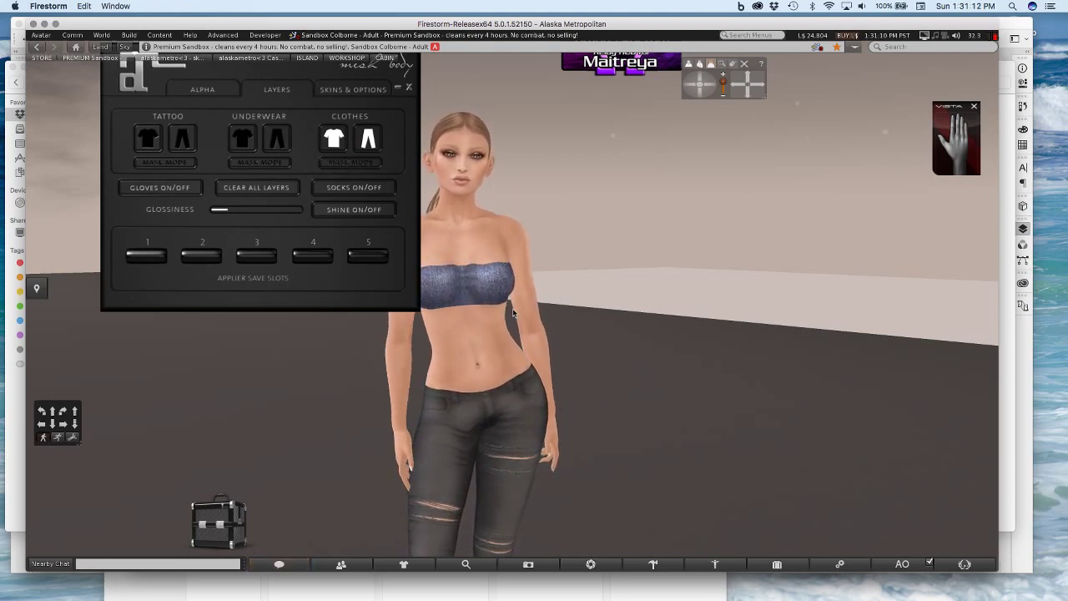
Examine the denim tube top from the side and back of the avatar, both close up and farther away
key(Escape)
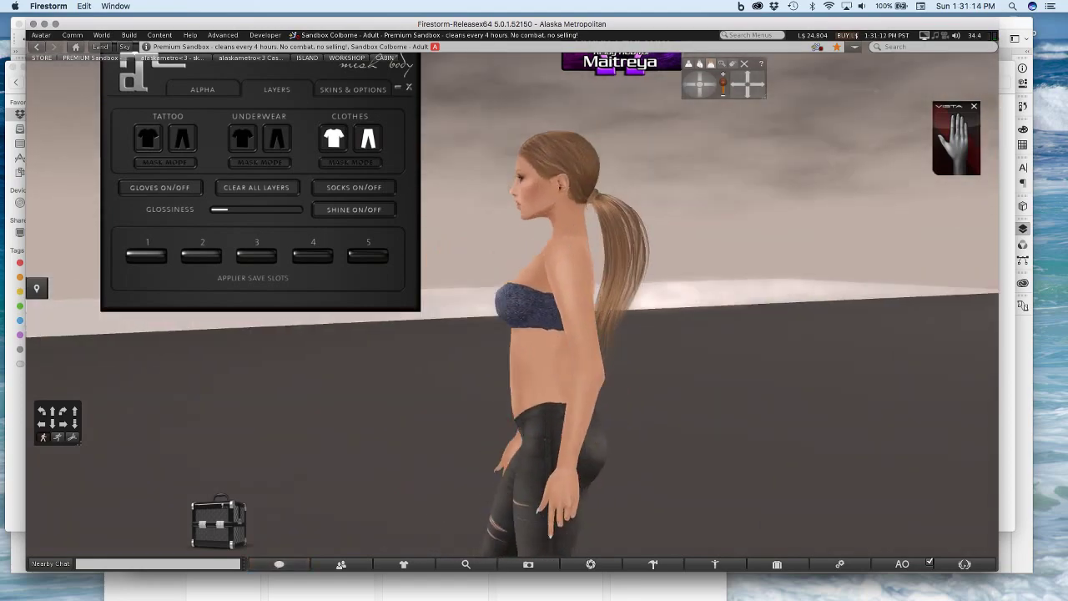
scroll(534, 300, up, 5)
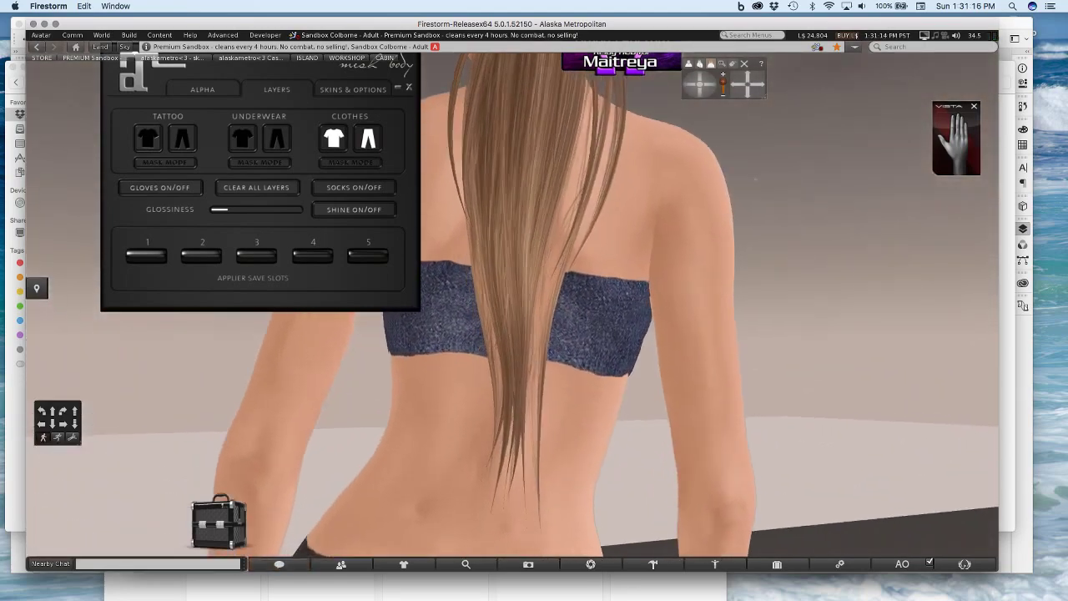
scroll(534, 300, down, 5)
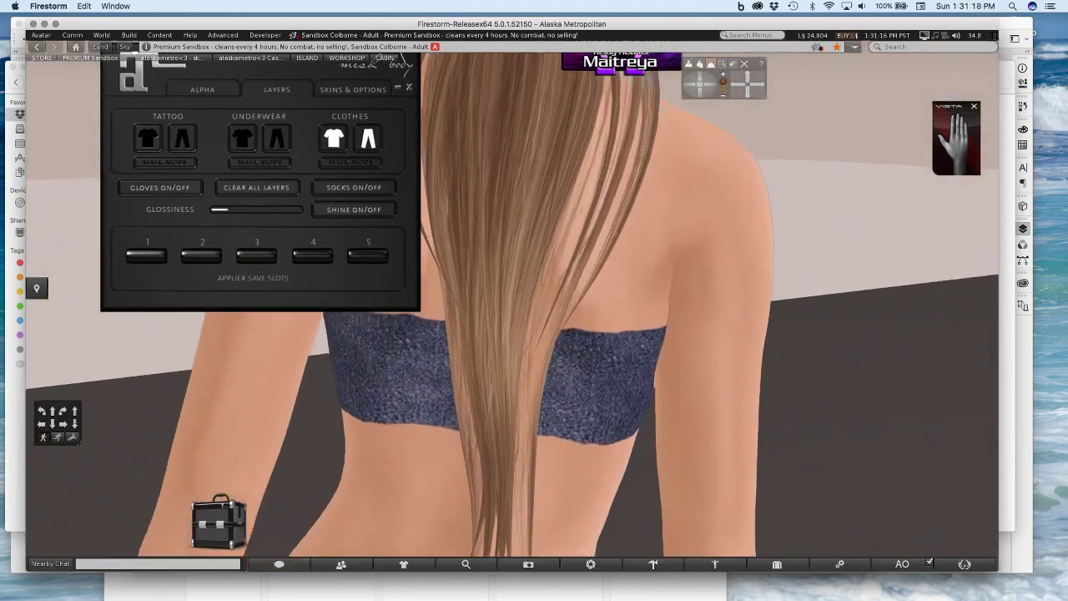
scroll(501, 400, down, 3)
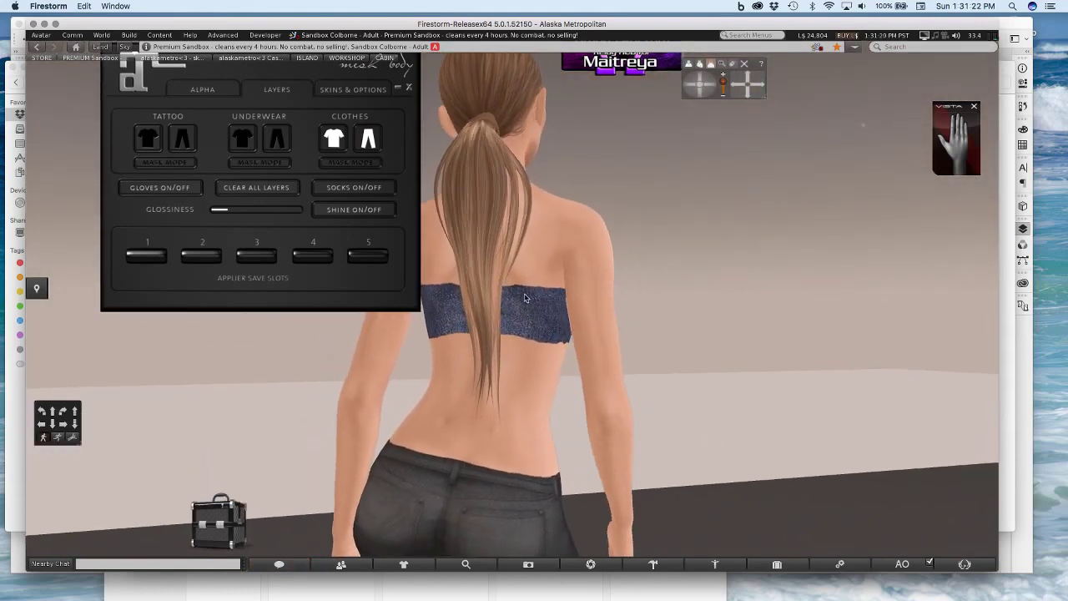
alt+click(527, 305)
key(Right)
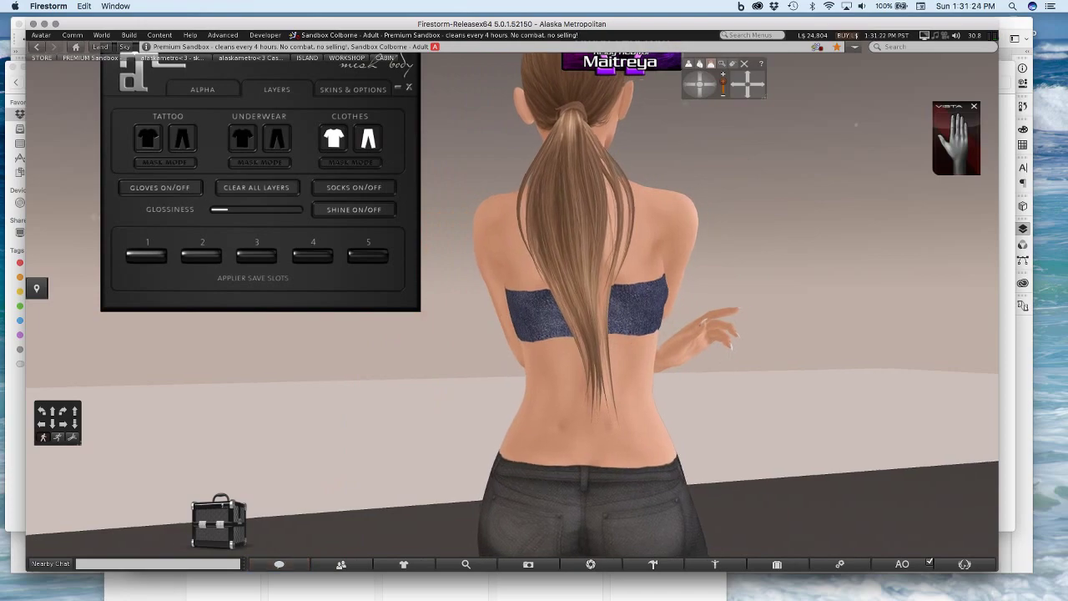
Turn the avatar to check the back of the denim tube top, and minimize the mesh body HUD
key(Right)
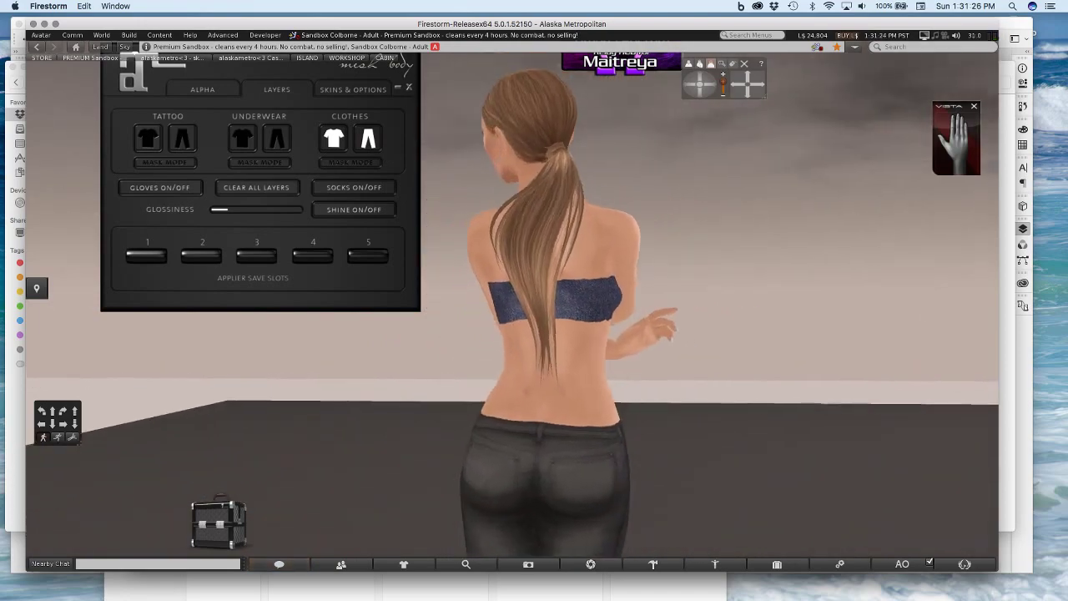
key(Right)
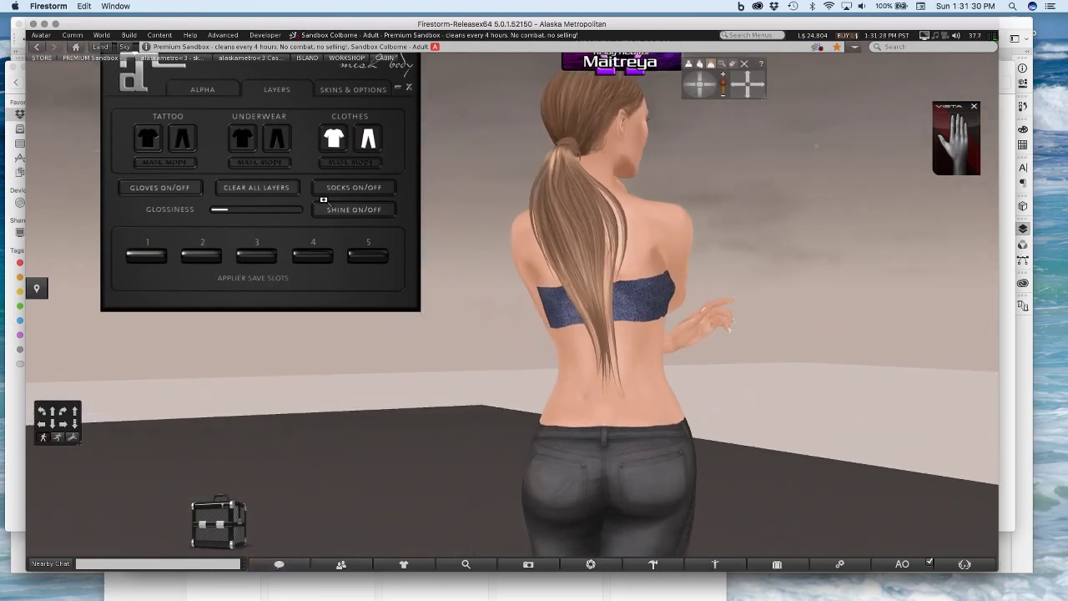
click(408, 87)
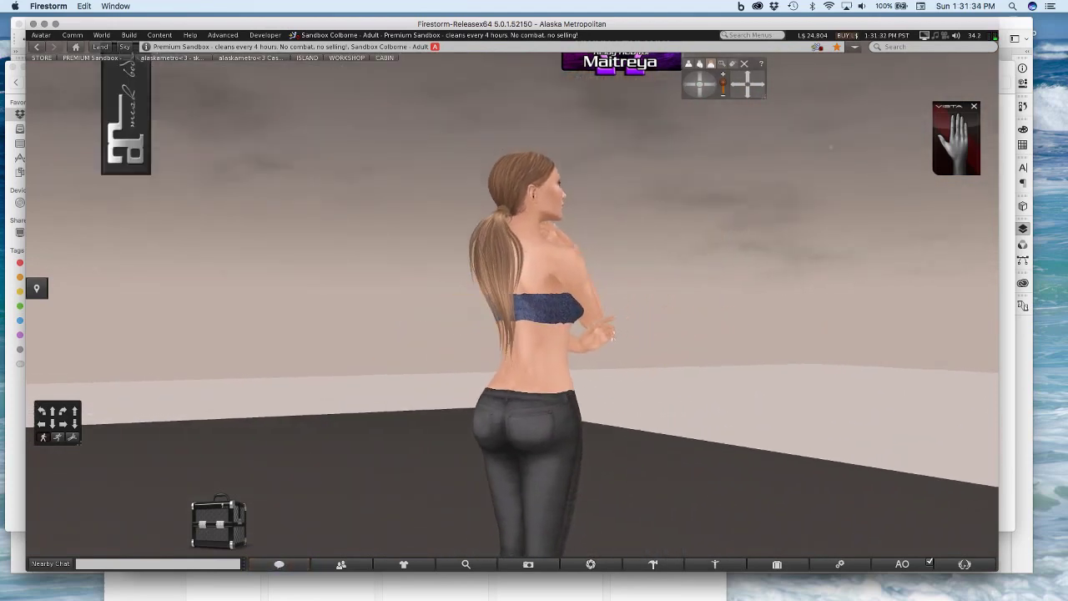
Examine the denim tube top from the side and front of the avatar, at several distances and from a higher angle
alt+click(553, 299)
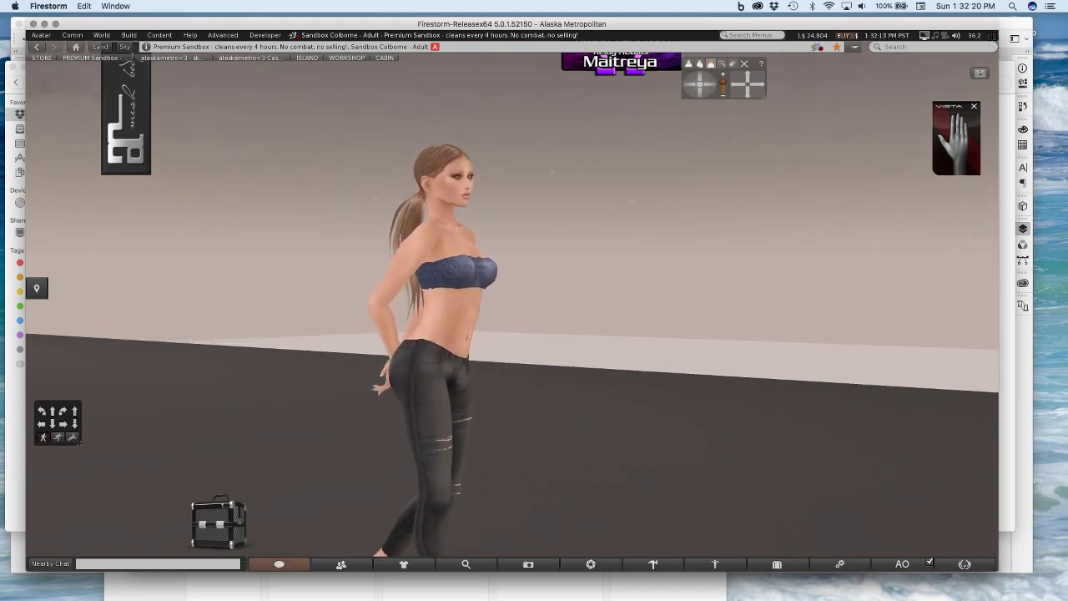
scroll(691, 255, up, 3)
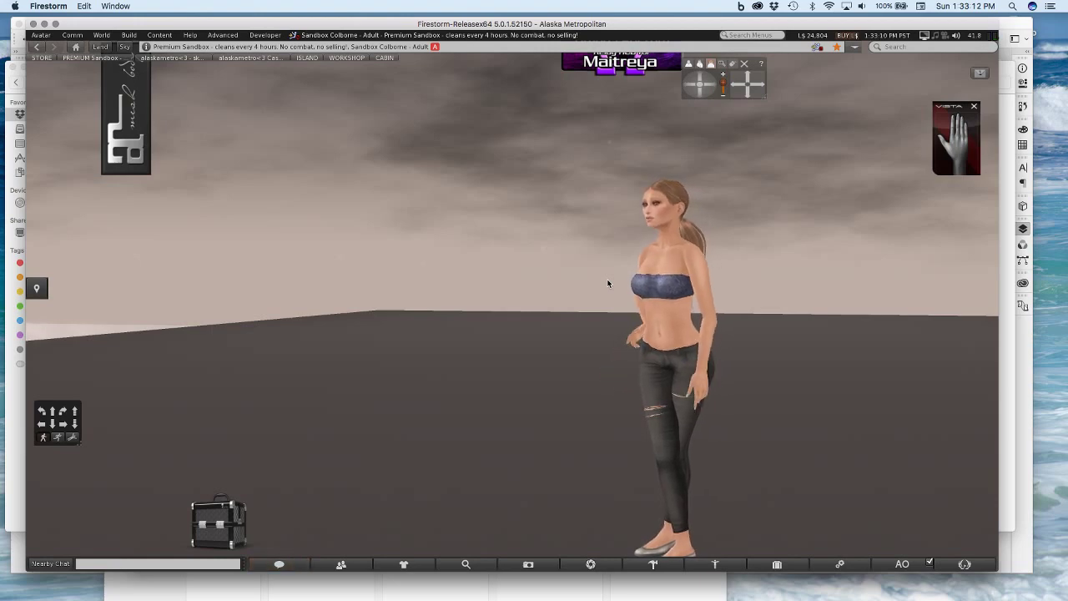
alt+click(682, 330)
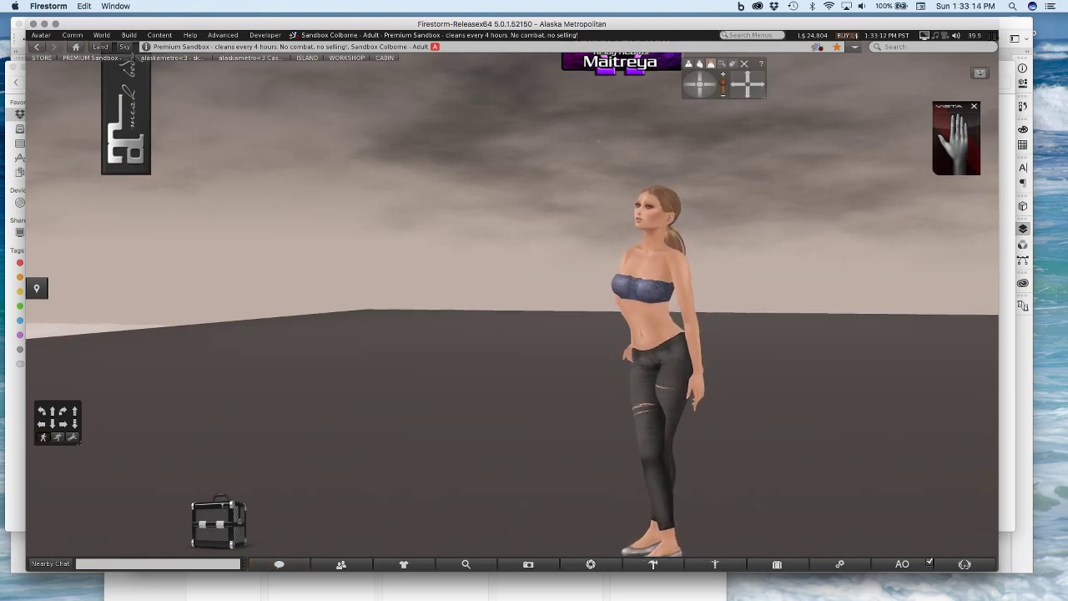
drag(683, 330, 634, 351)
key(Escape)
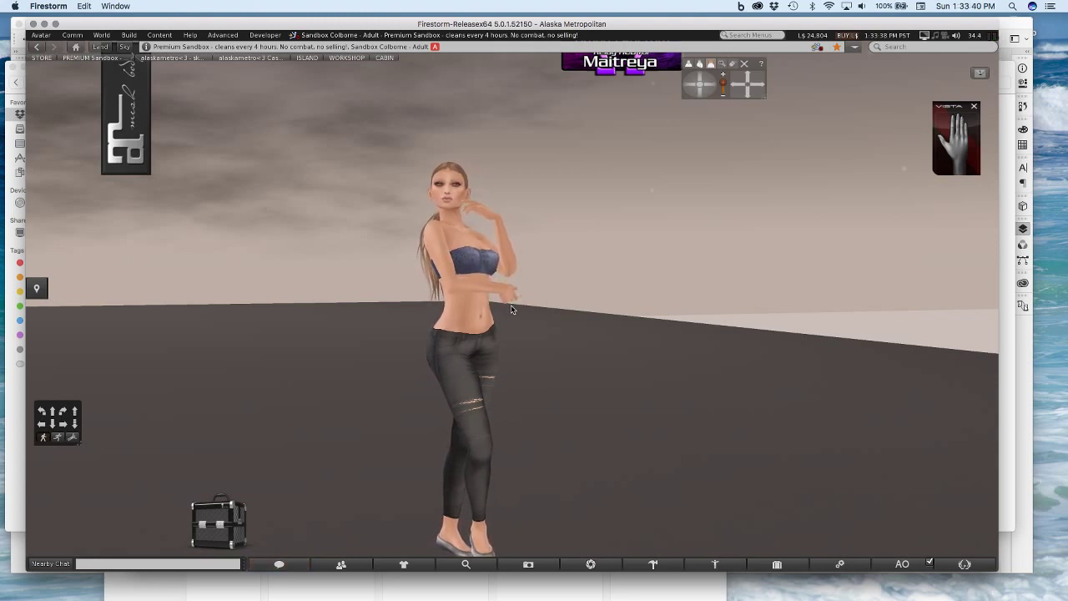
alt+click(463, 248)
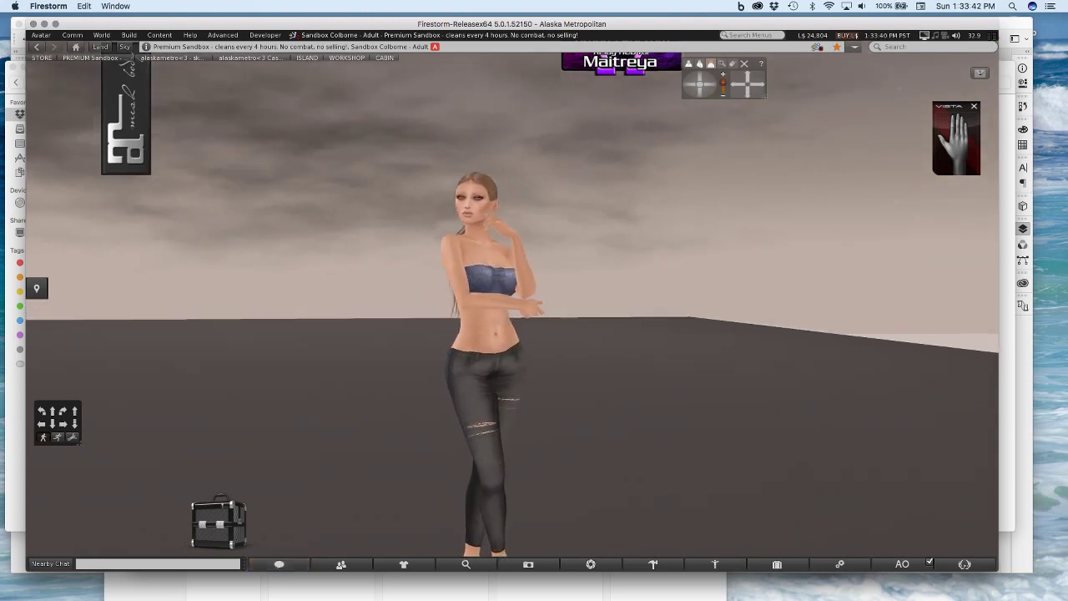
drag(463, 248, 359, 276)
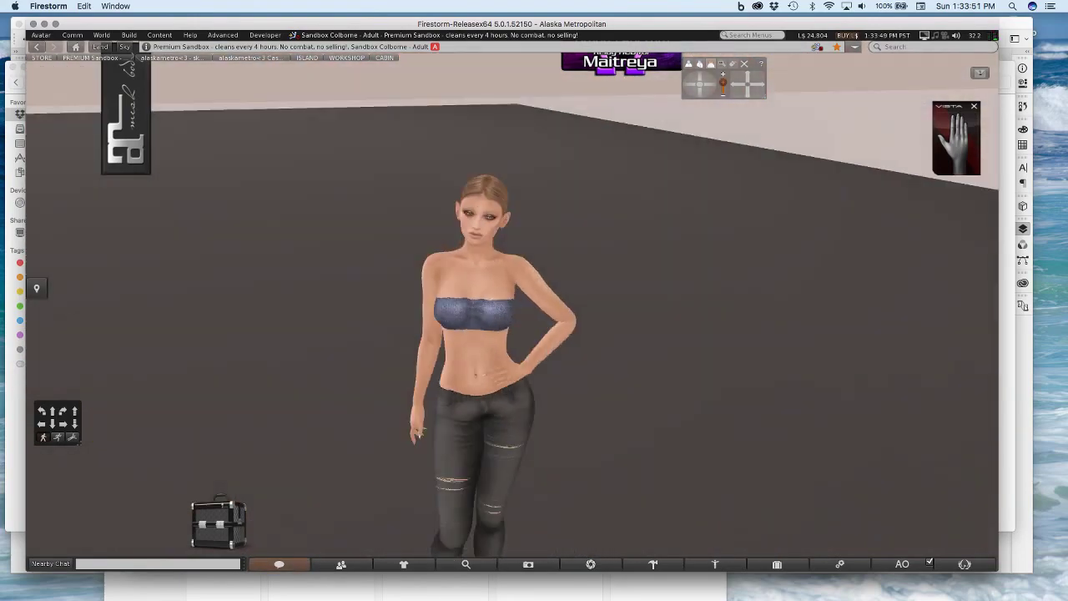
mouse_move(523, 320)
mouse_down()
mouse_move(523, 368)
mouse_move(523, 322)
mouse_up()
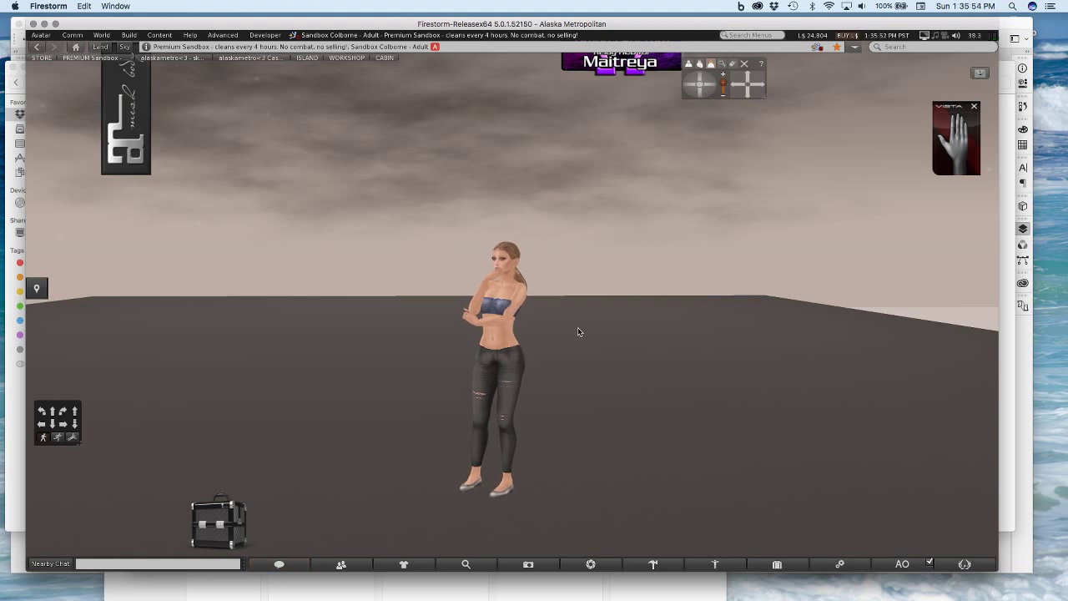
key(Left)
key(Up)
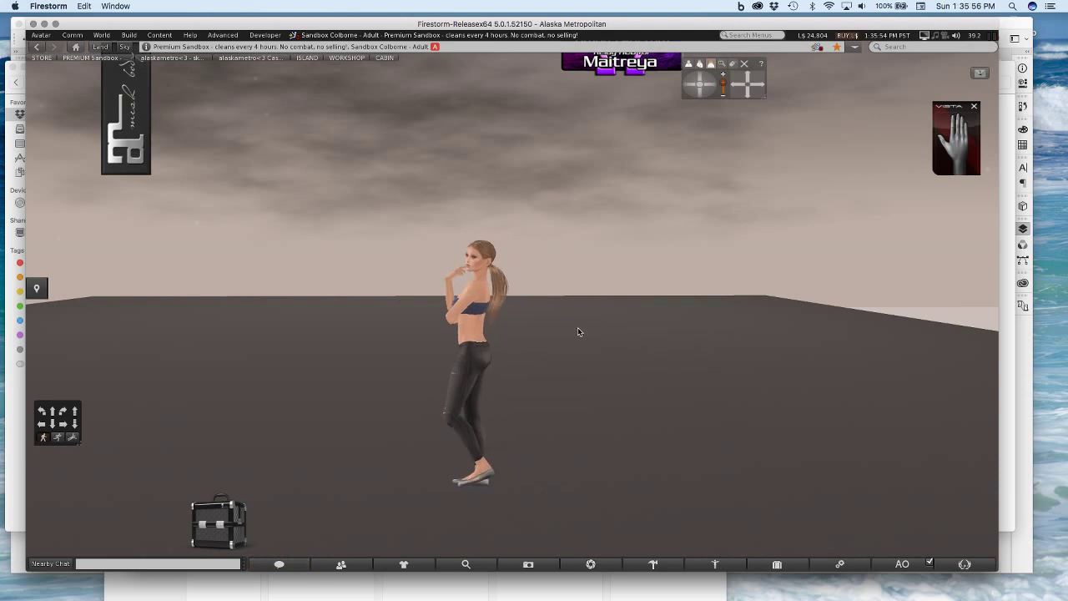
key(Left)
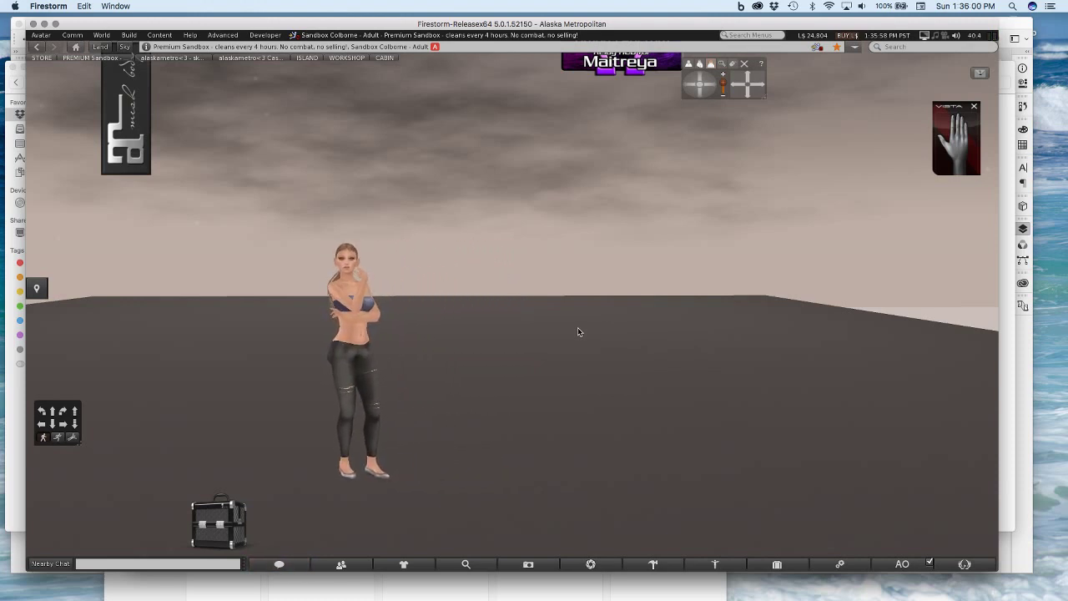
key(Right)
key(Up)
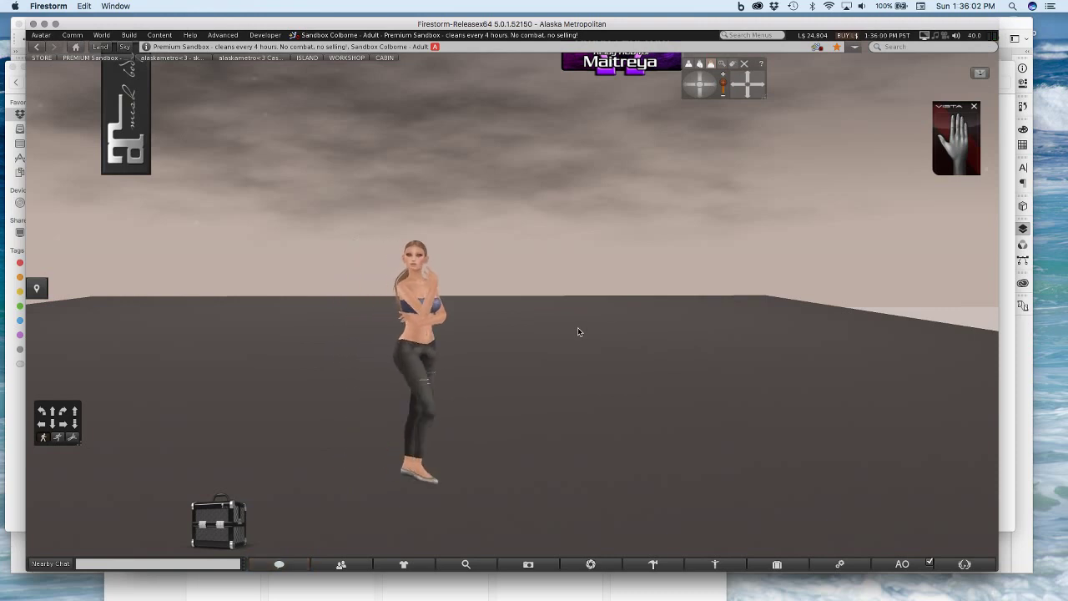
key(Right)
key(Up)
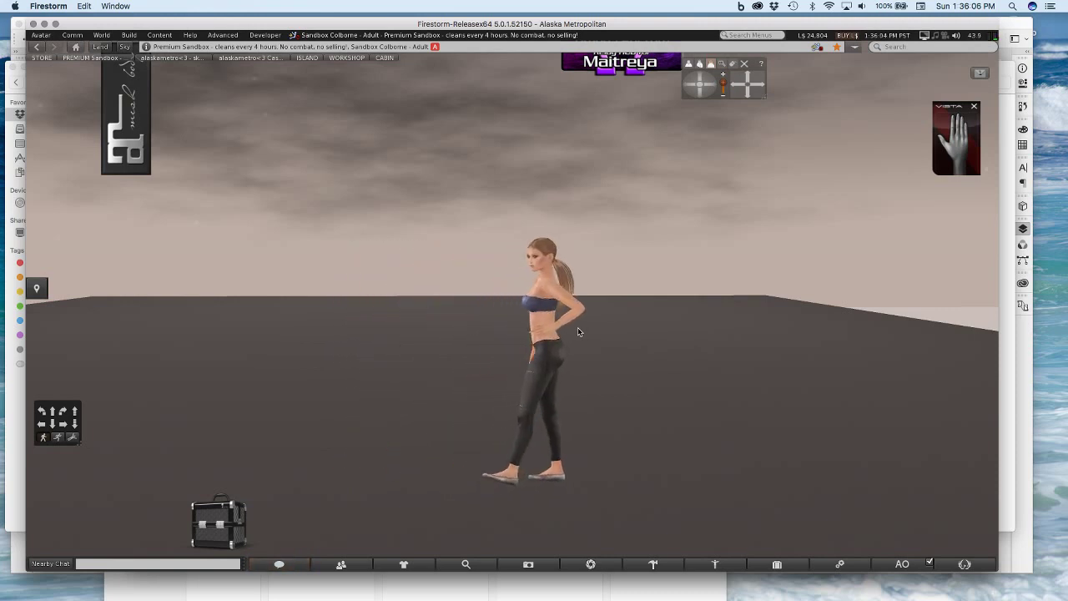
key(Left)
key(Up)
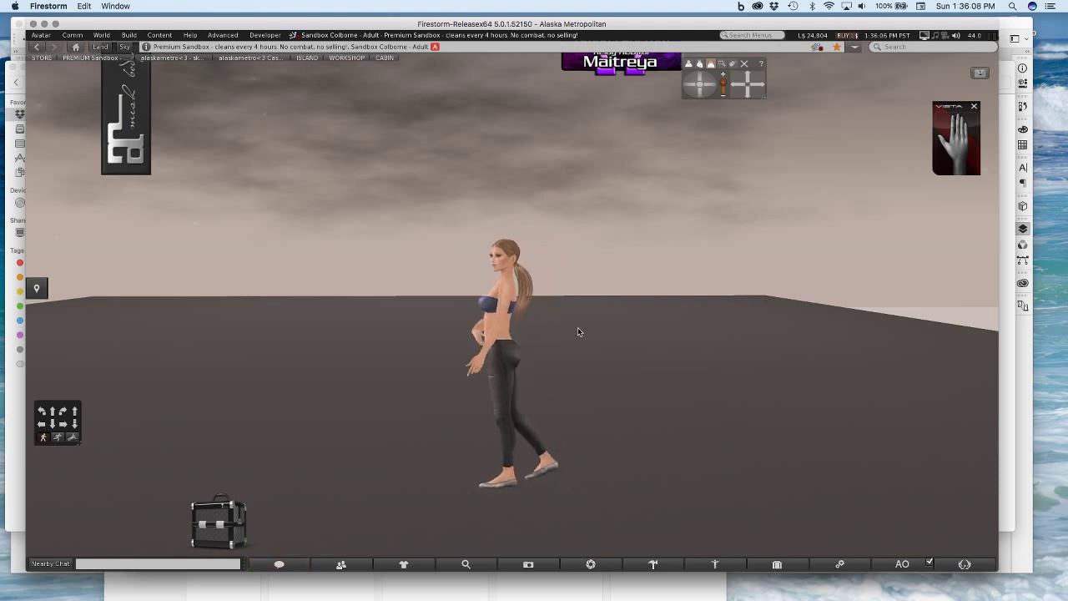
key(Down)
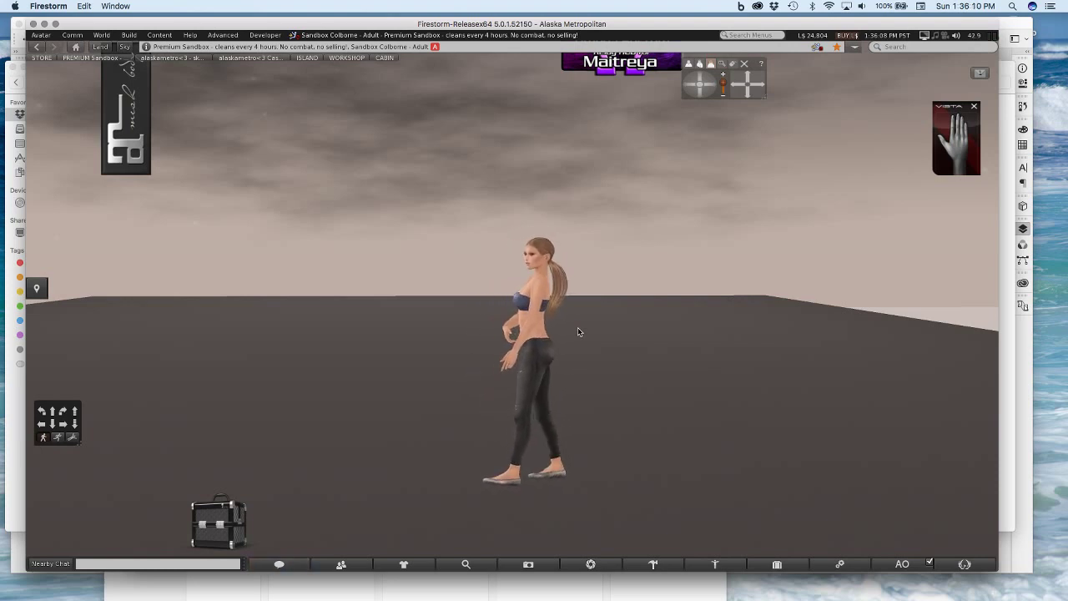